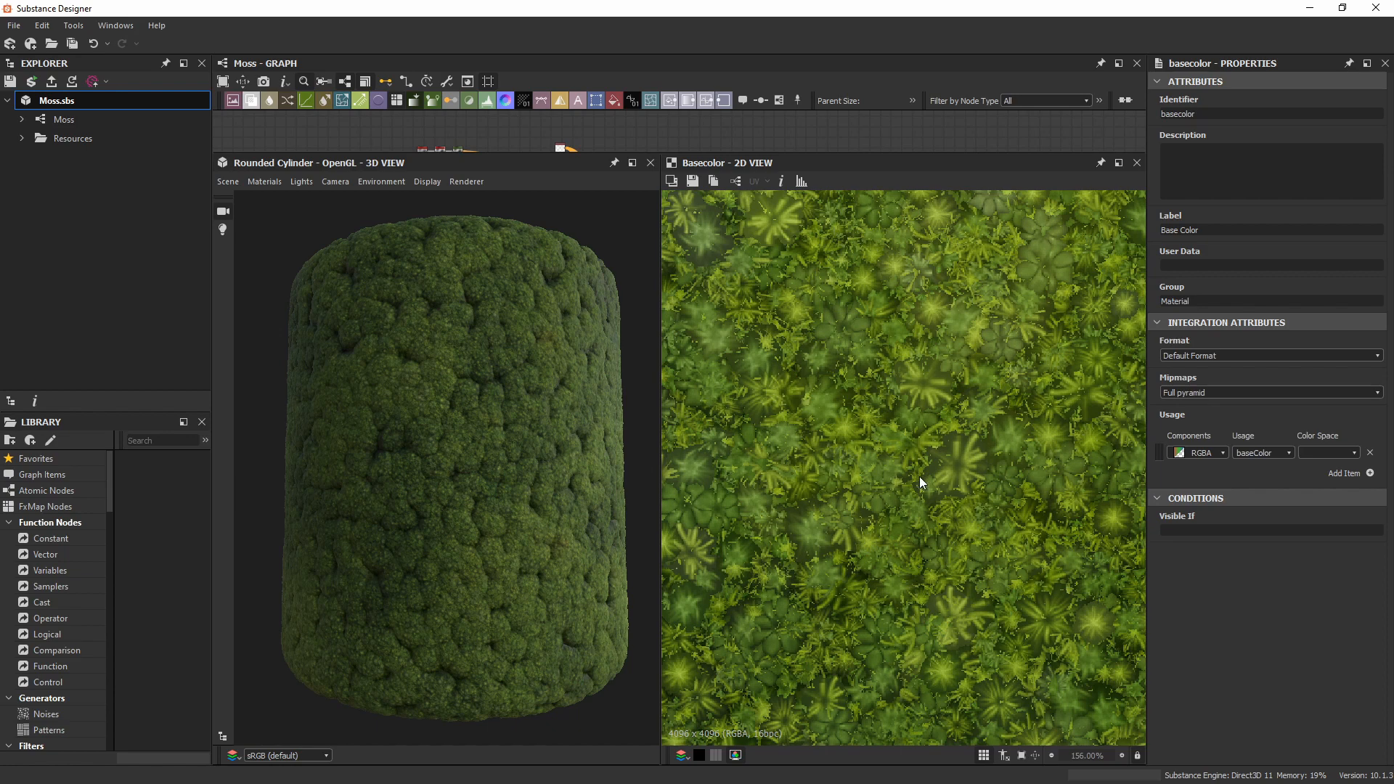
Examine the moss material on the rounded cylinder, up close and from a distance, alongside its base color map.
scroll(920, 476, "down", 2)
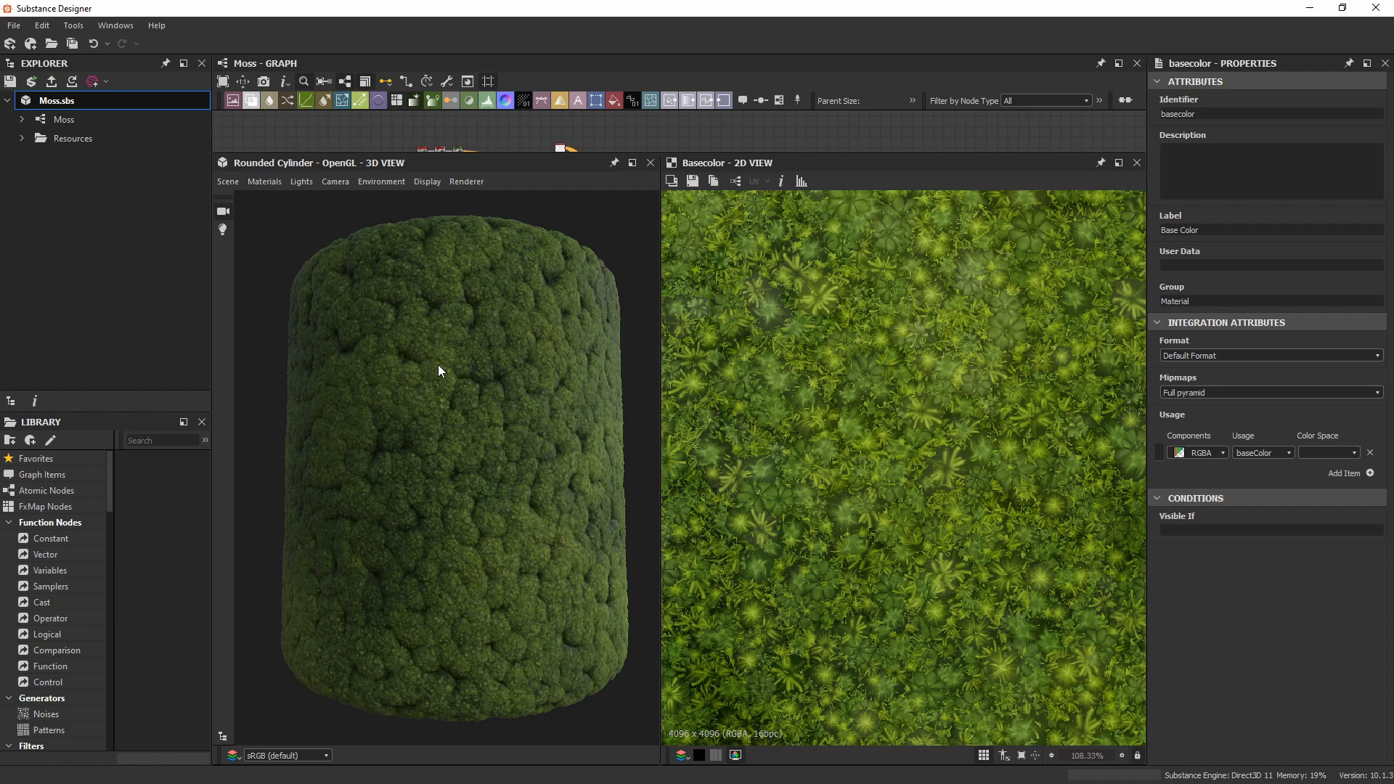
scroll(438, 364, "up", 5)
scroll(377, 411, "up", 3)
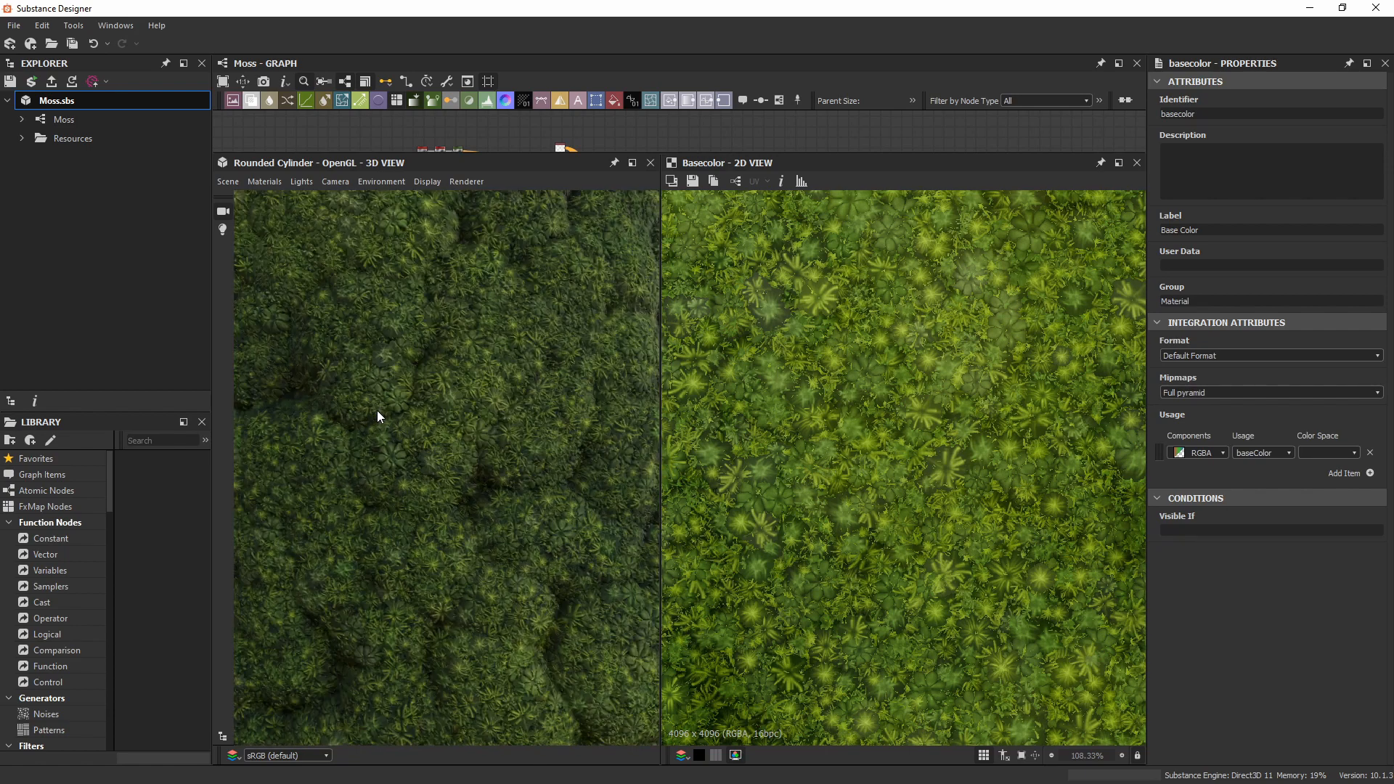
scroll(357, 387, "up", 2)
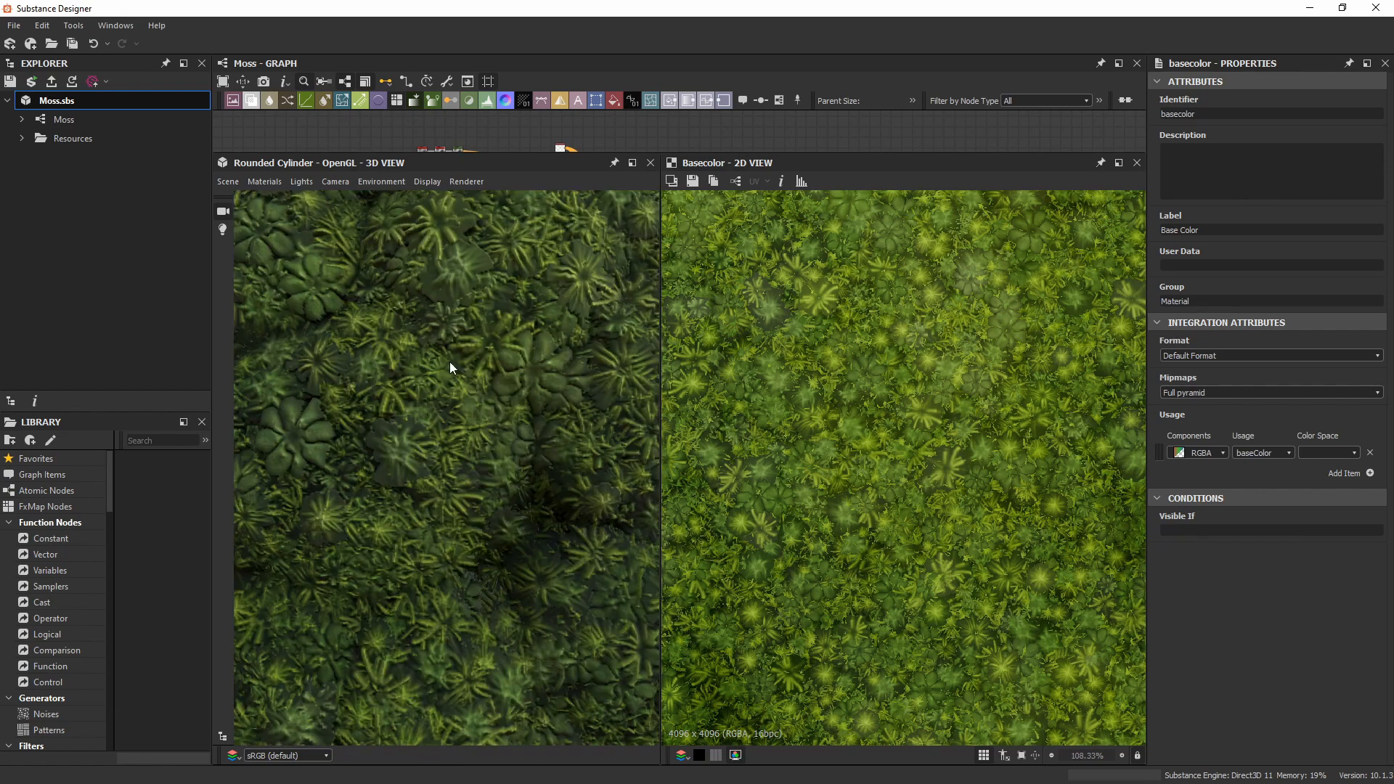
scroll(488, 508, "down", 8)
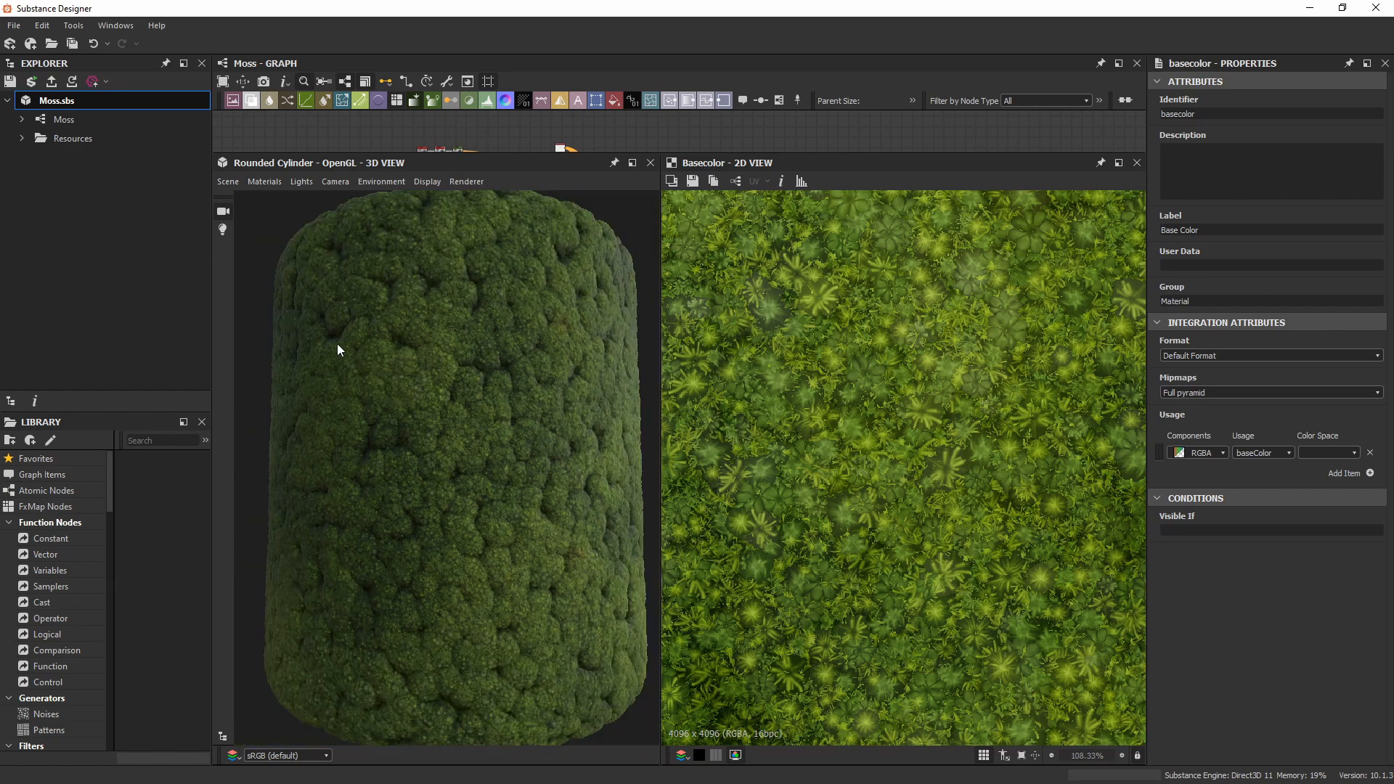
left_click_drag(352, 350, 380, 297)
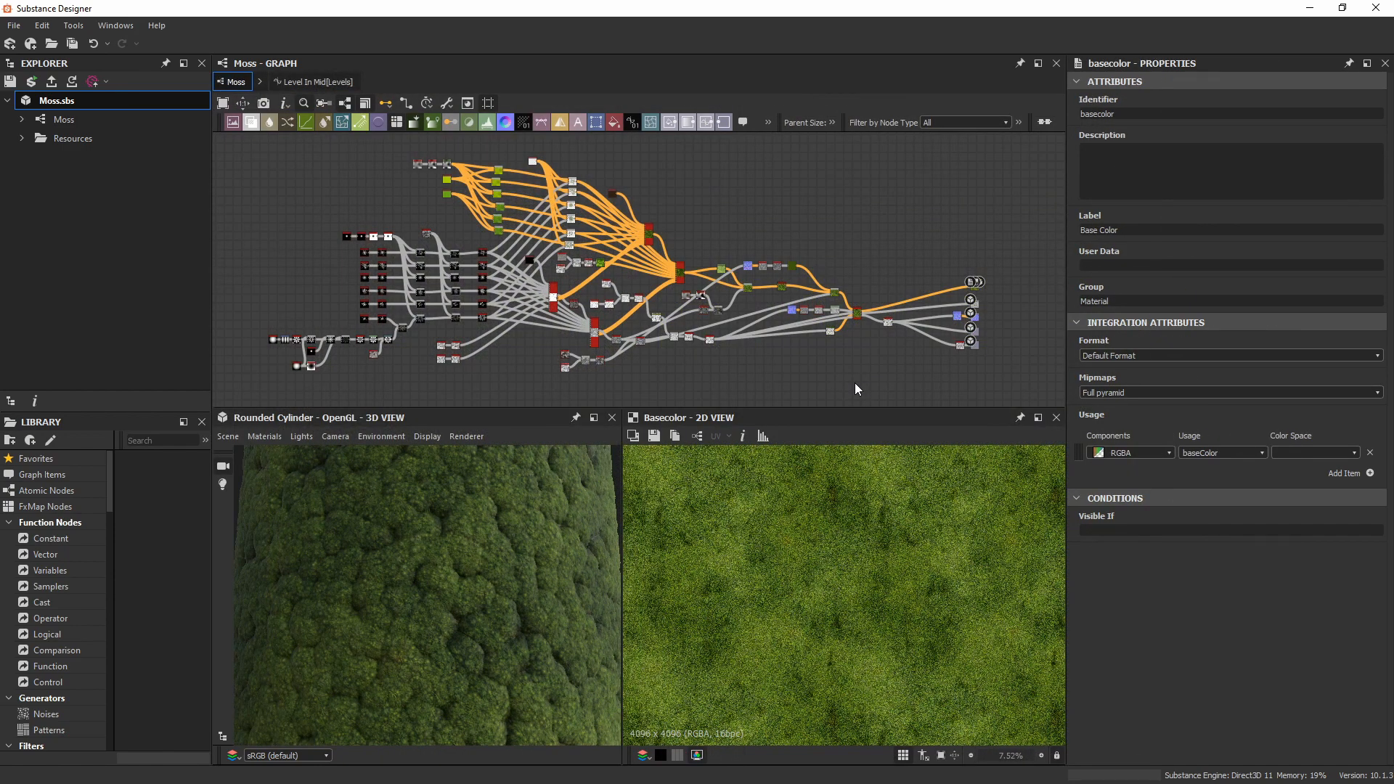
Look over the Moss graph's overall layout, covering the plant shape rows and the color branch above them.
middle_click_drag(789, 330, 776, 325)
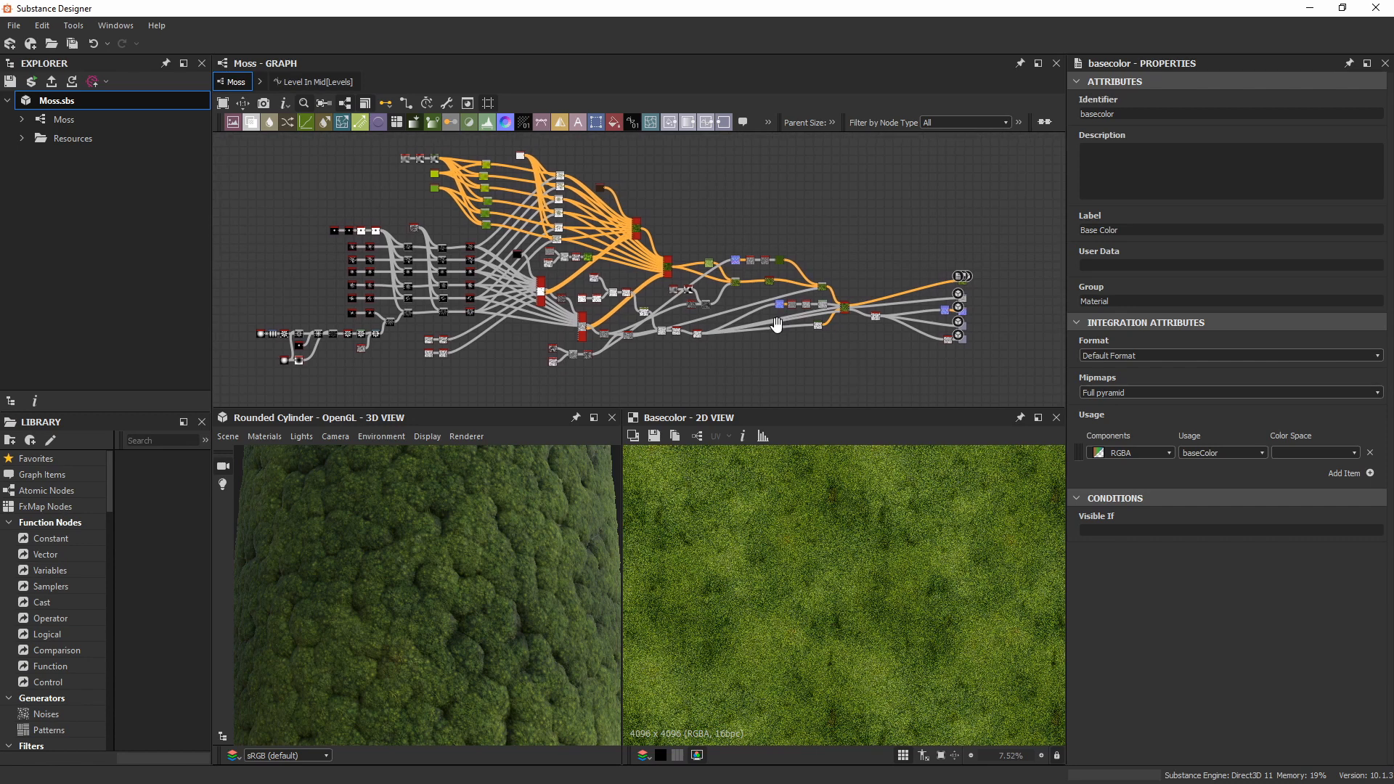
left_click_drag(409, 517, 412, 603)
scroll(416, 621, "down", 3)
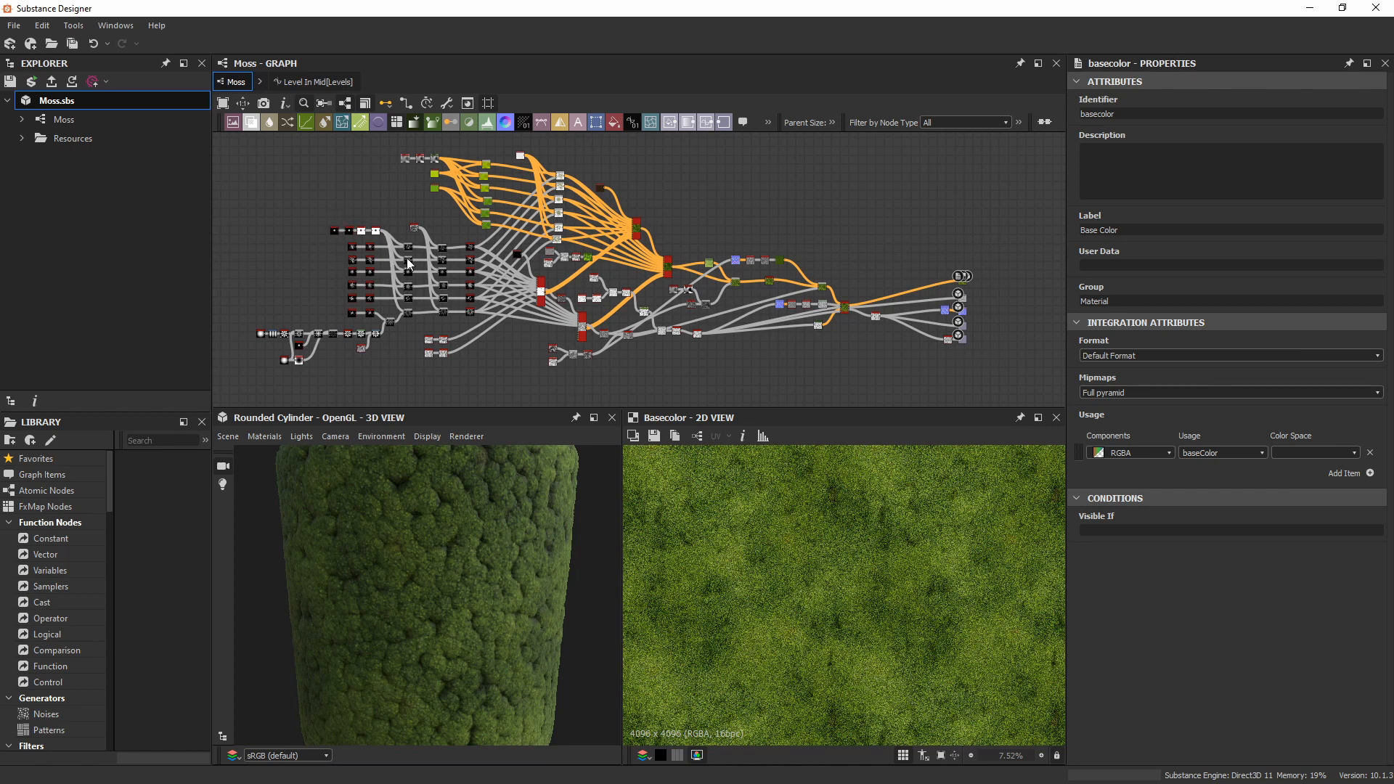
middle_click_drag(334, 214, 361, 222)
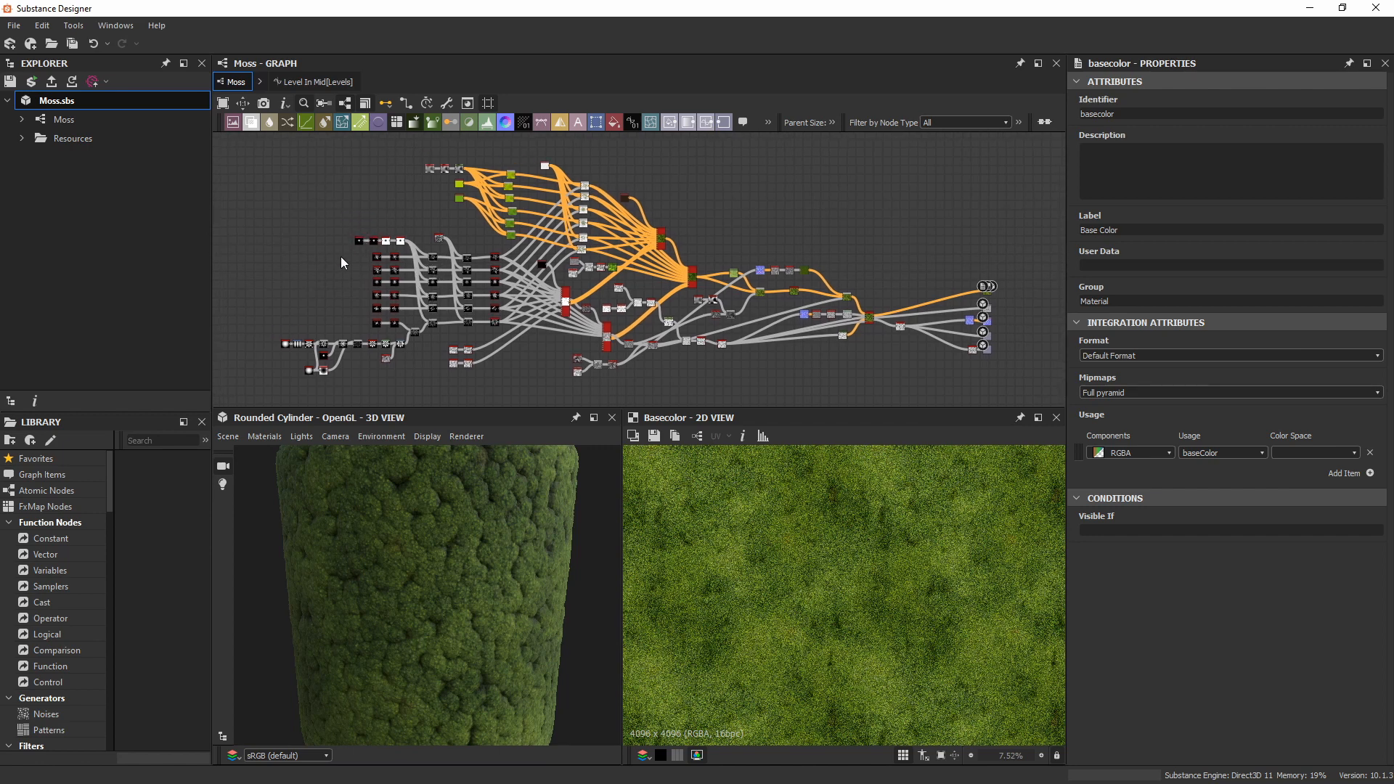
left_click_drag(506, 245, 260, 380)
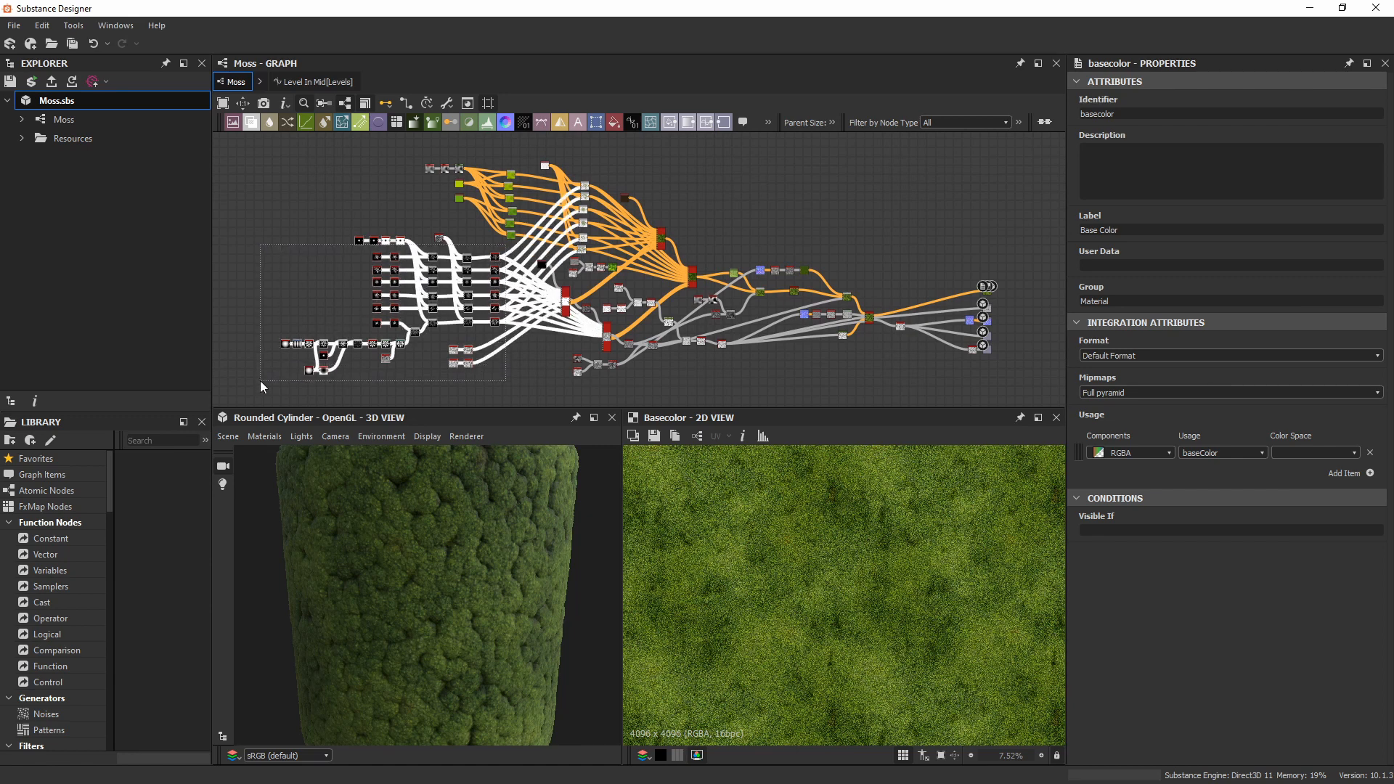
left_click_drag(260, 381, 260, 380)
left_click_drag(416, 148, 591, 267)
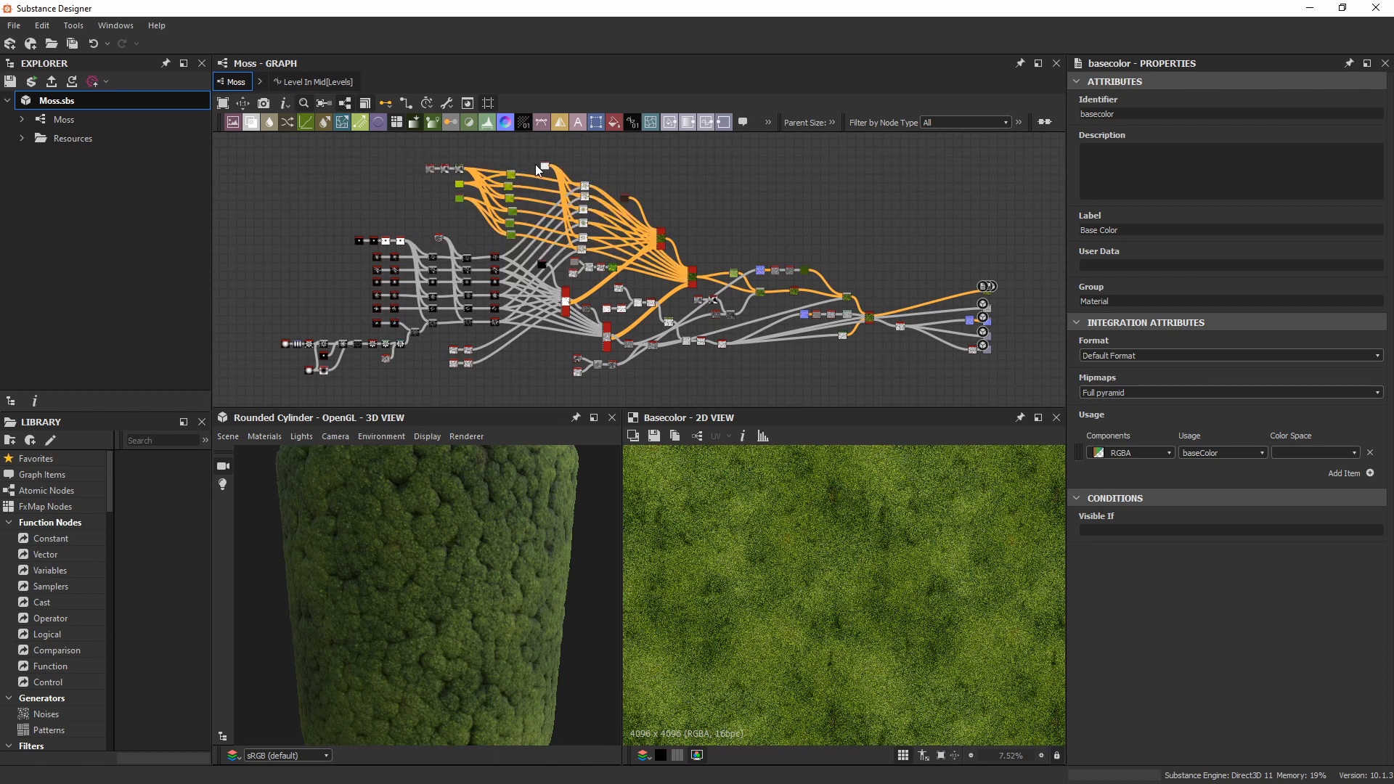
Trace the Moss graph from the scatter nodes to the material outputs, and return to the plant shape rows.
middle_click_drag(674, 236, 677, 205)
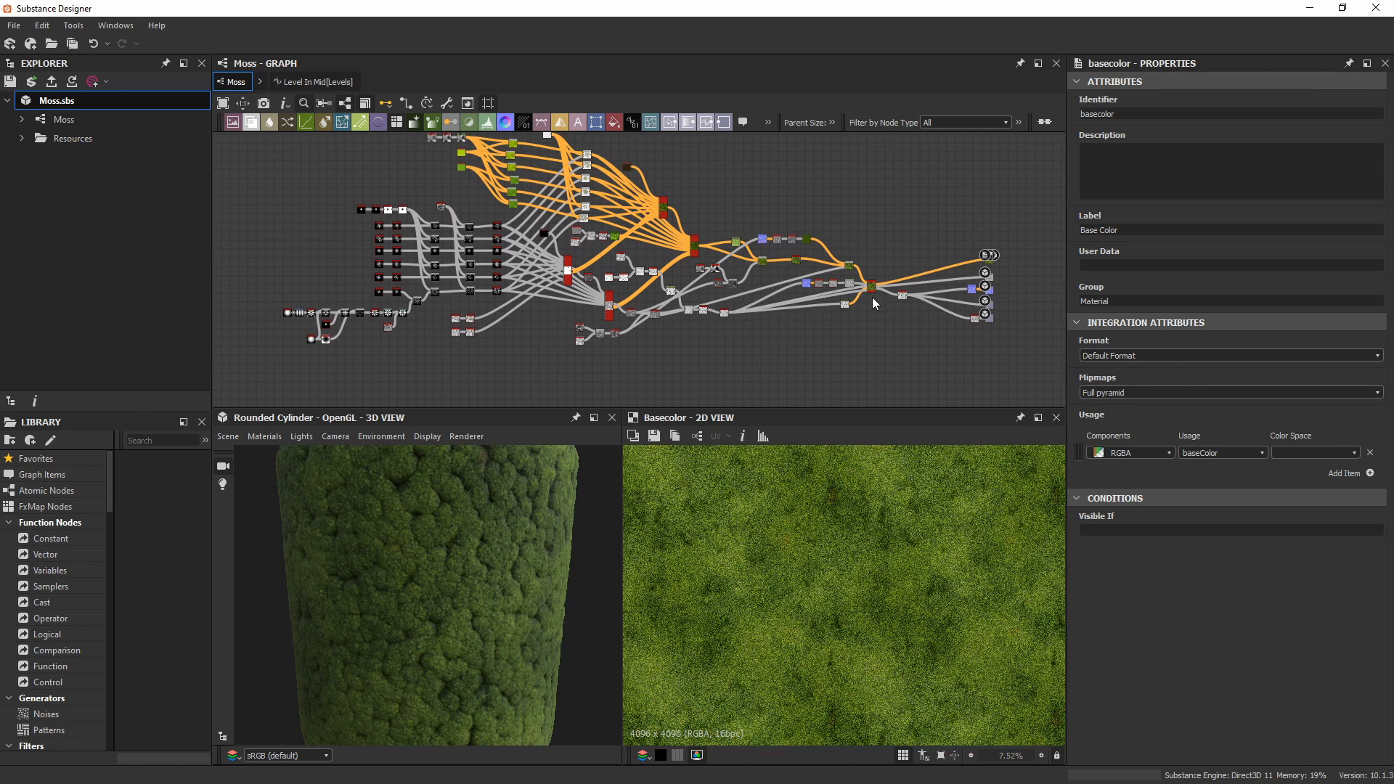
scroll(875, 304, "up", 1)
scroll(875, 304, "up", 1)
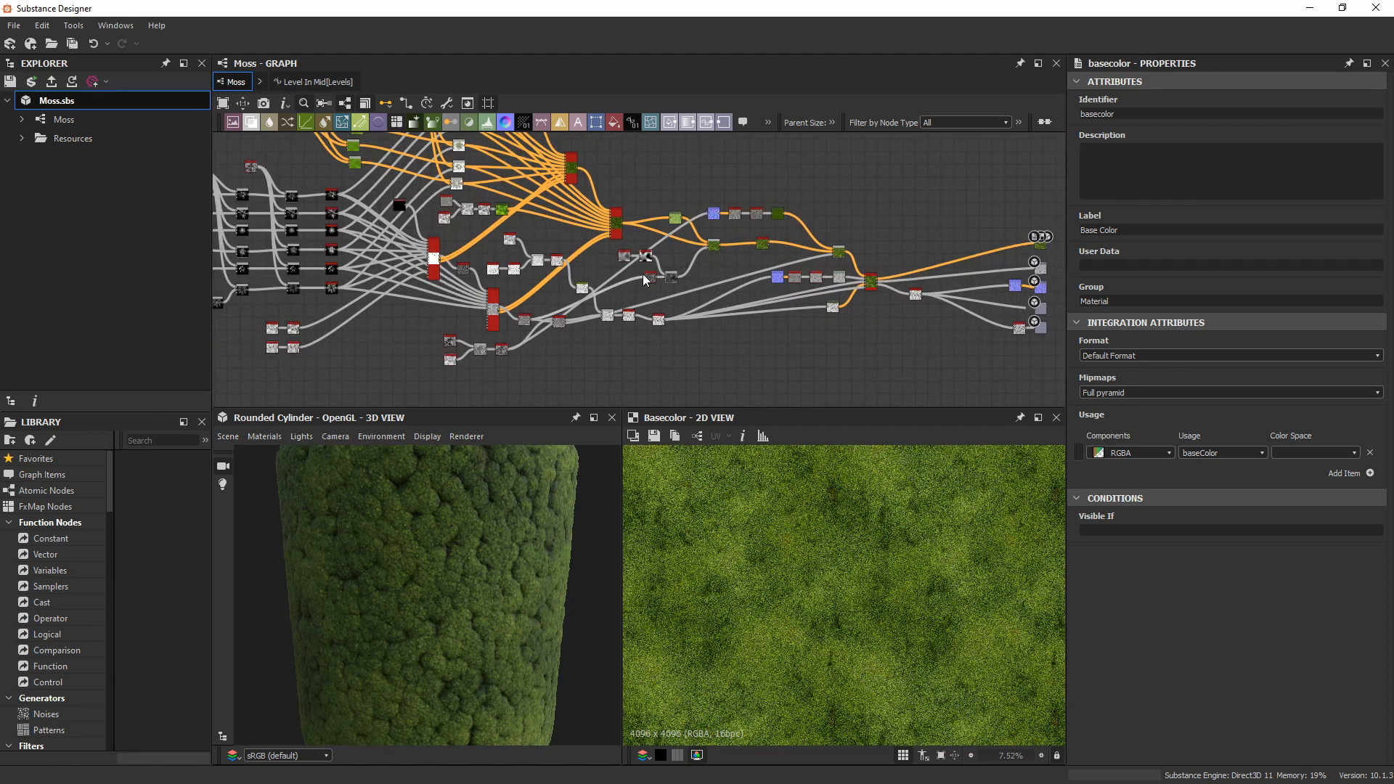
scroll(776, 268, "down", 2)
middle_click_drag(728, 238, 739, 243)
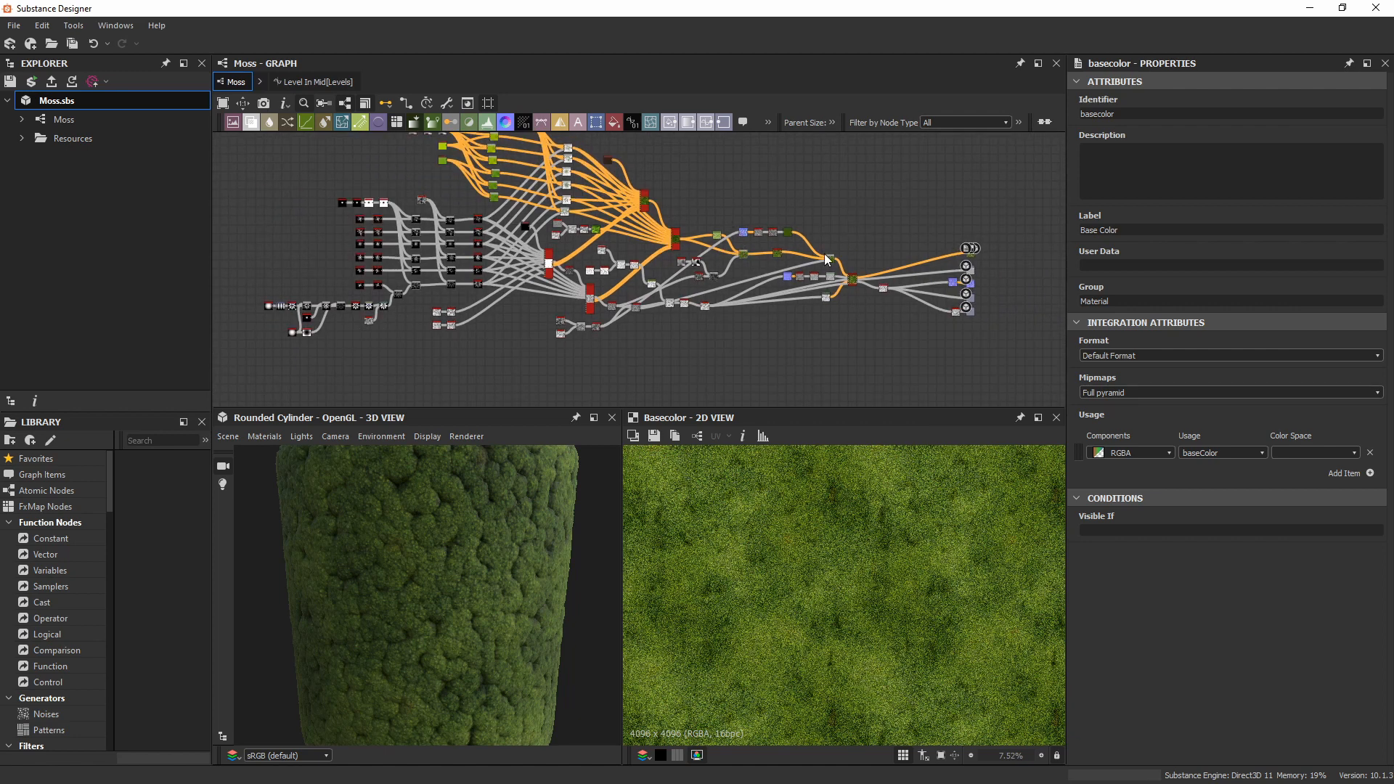
middle_click_drag(530, 237, 770, 234)
scroll(582, 263, "up", 2)
middle_click_drag(769, 285, 686, 299)
scroll(609, 282, "up", 2)
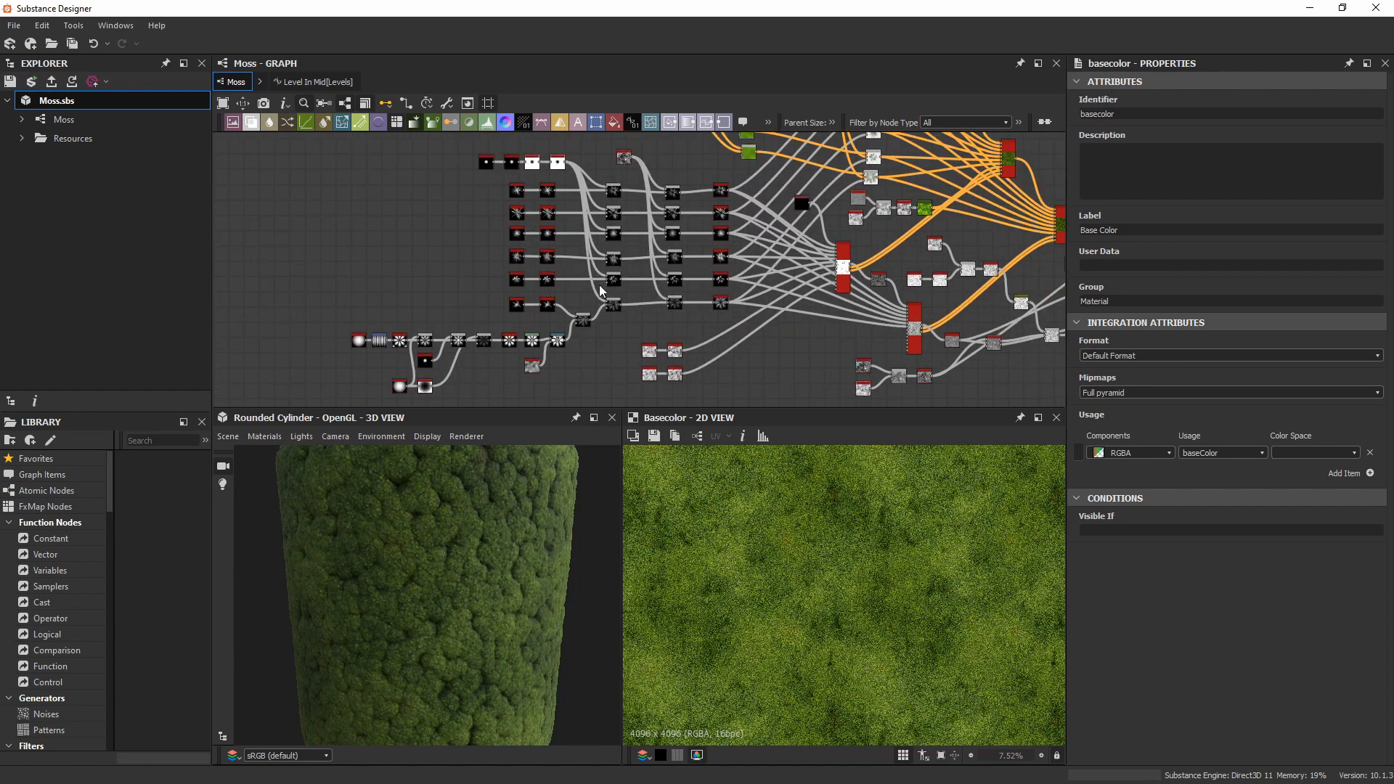
Inspect individual plants in the base color map and compare them with the plant shape nodes in the graph.
scroll(872, 552, "up", 10)
scroll(864, 594, "up", 7)
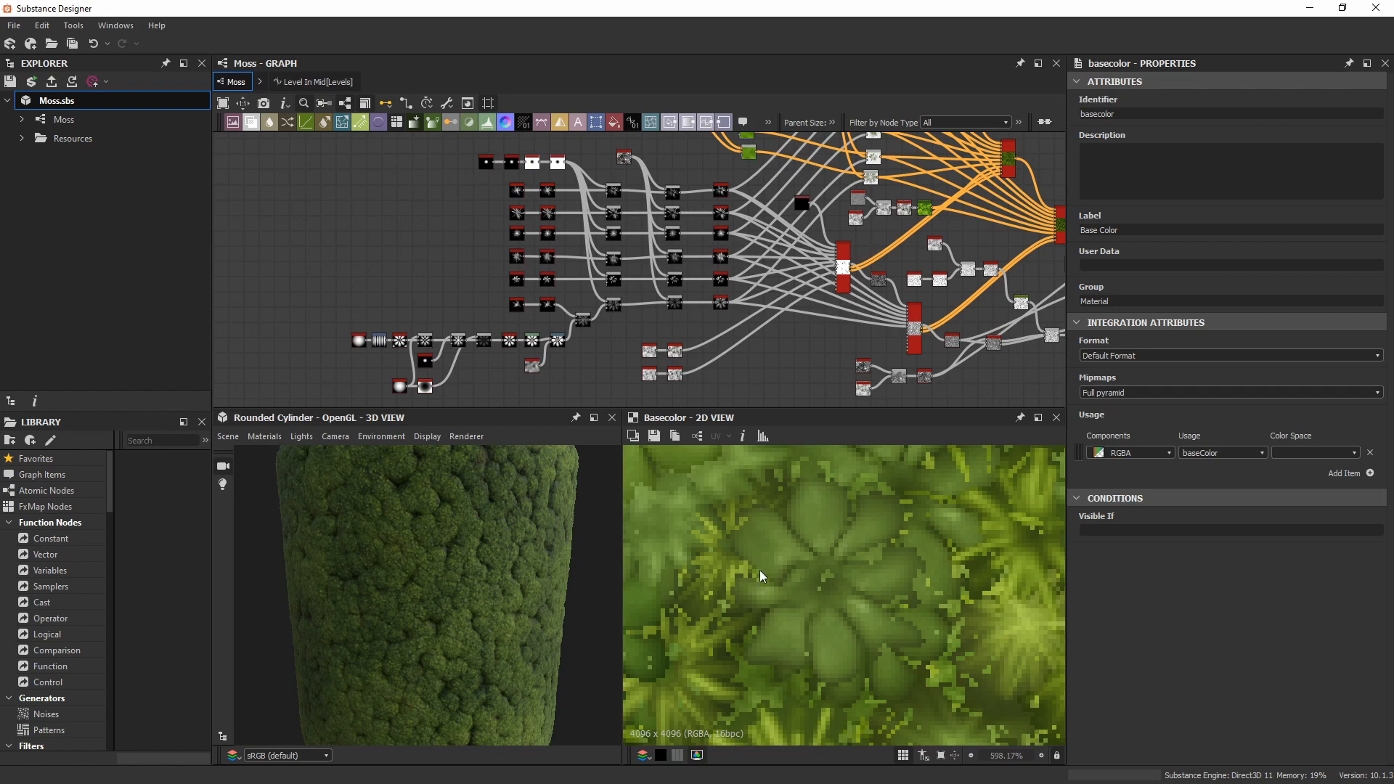
middle_click_drag(760, 569, 882, 512)
scroll(824, 577, "down", 3)
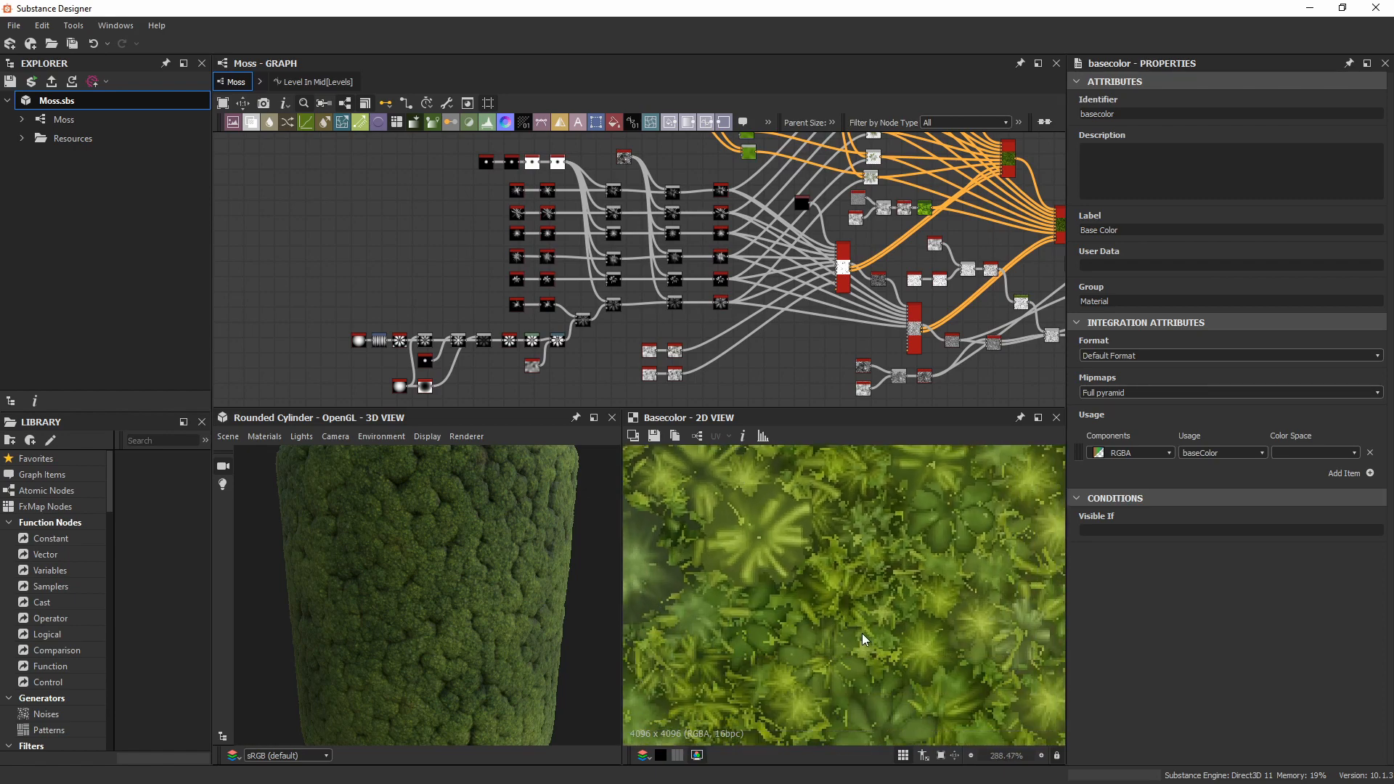
scroll(862, 634, "up", 2)
middle_click_drag(517, 212, 528, 216)
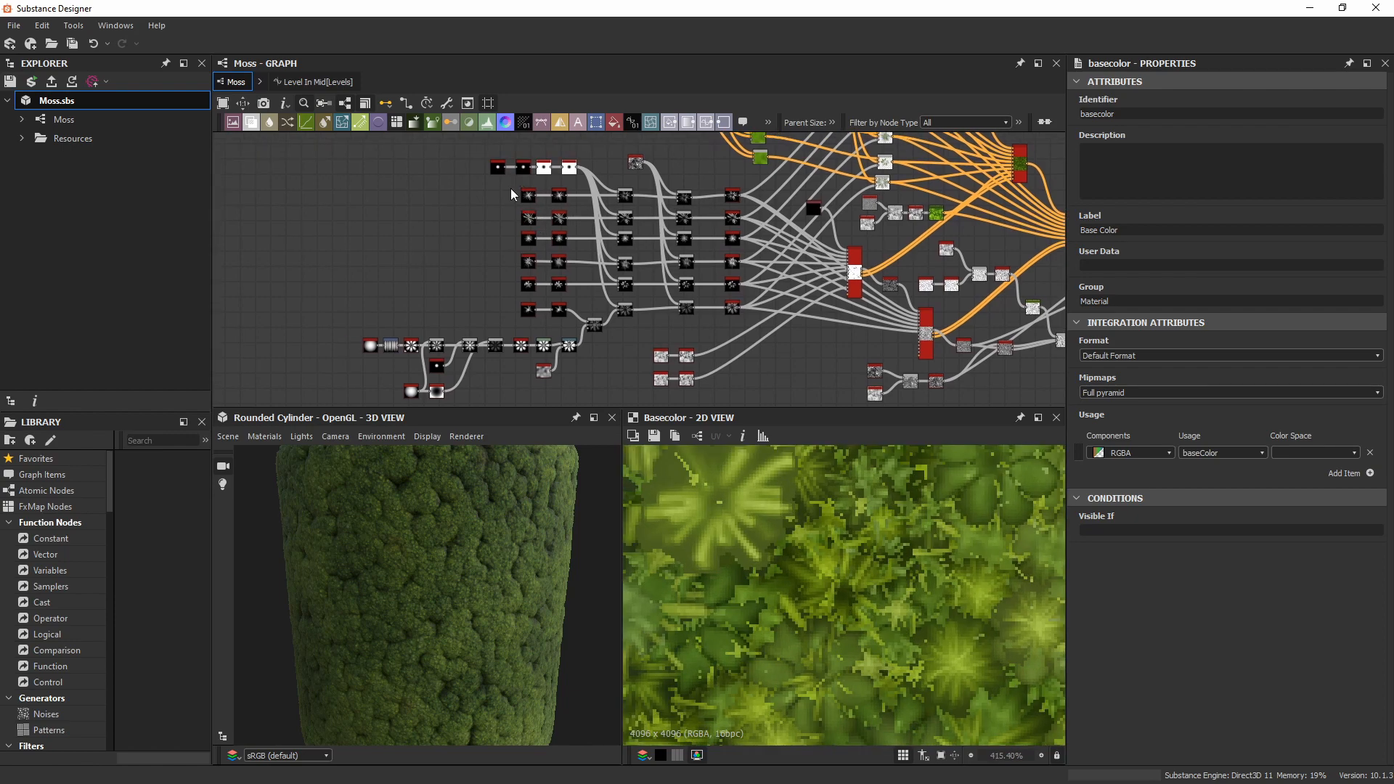
scroll(512, 195, "up", 3)
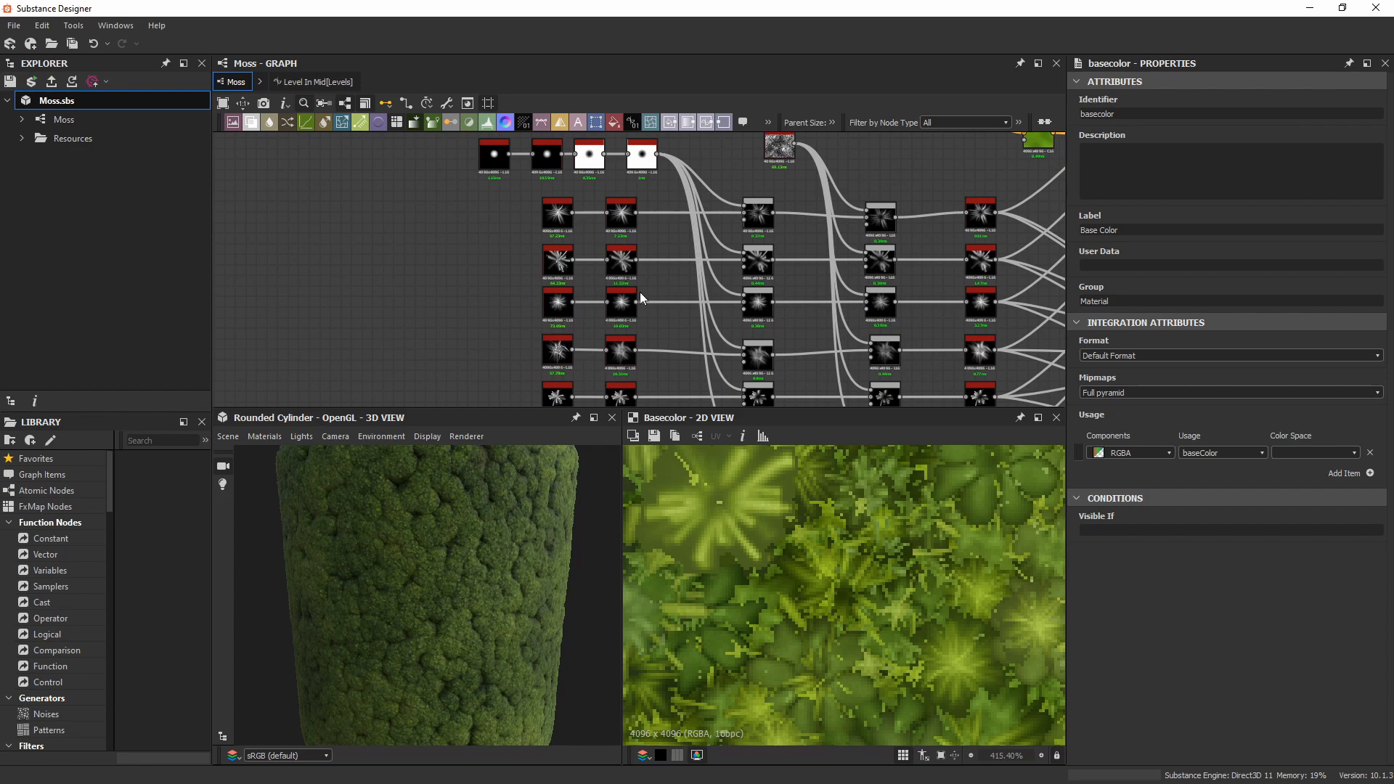
Switch to the reference image board and inspect the starting nodes in the older moss graph screenshot.
key("alt+Tab")
scroll(528, 315, "down", 9)
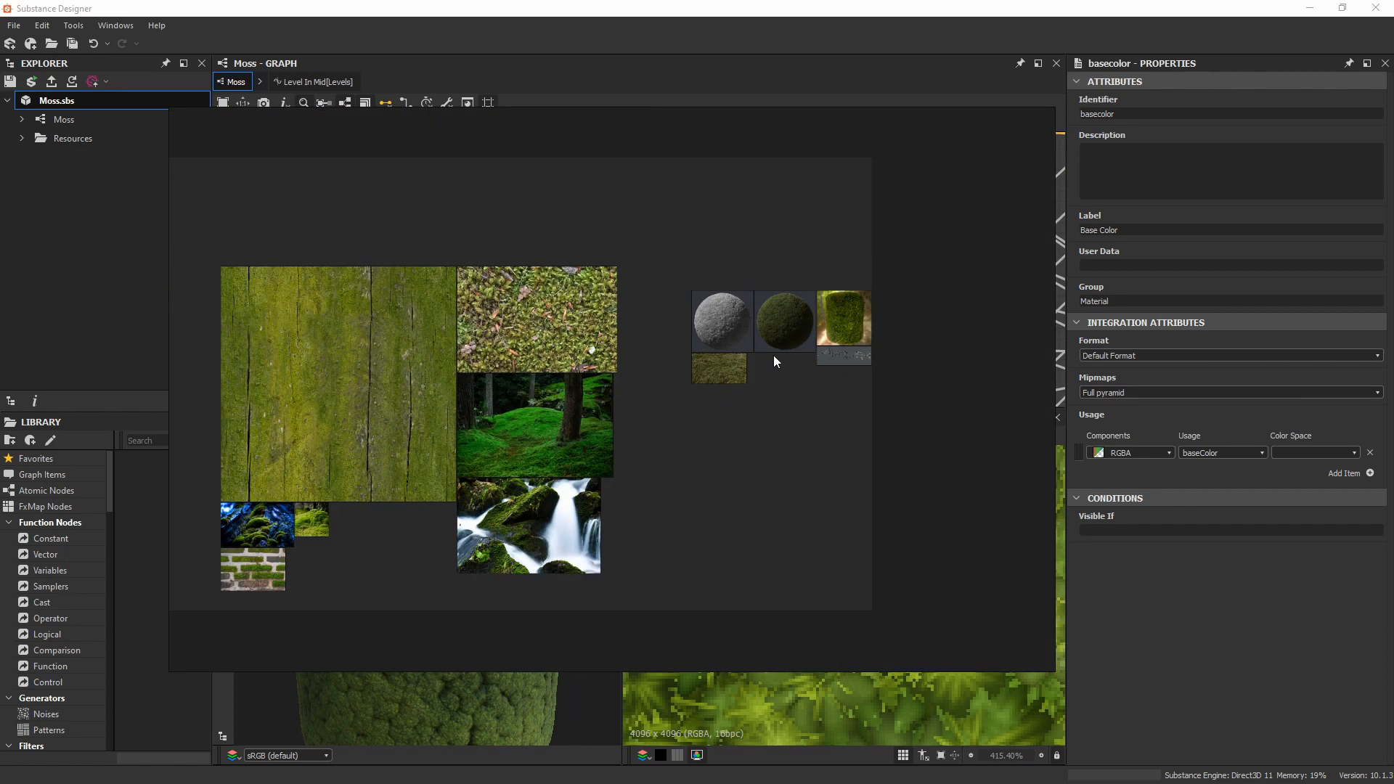
scroll(798, 360, "down", 1)
middle_click_drag(806, 361, 709, 347)
scroll(752, 353, "up", 1)
scroll(697, 338, "up", 8)
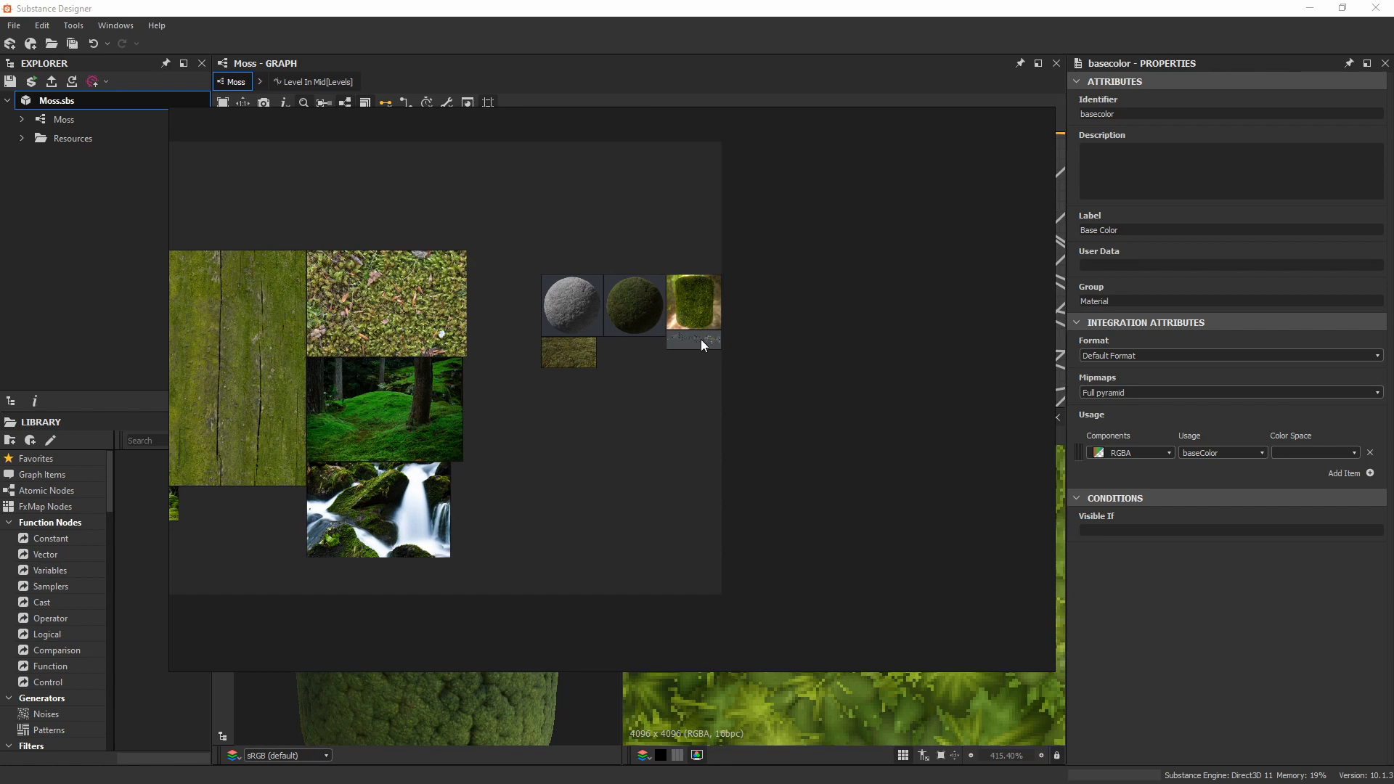
scroll(509, 335, "up", 2)
scroll(522, 345, "up", 4)
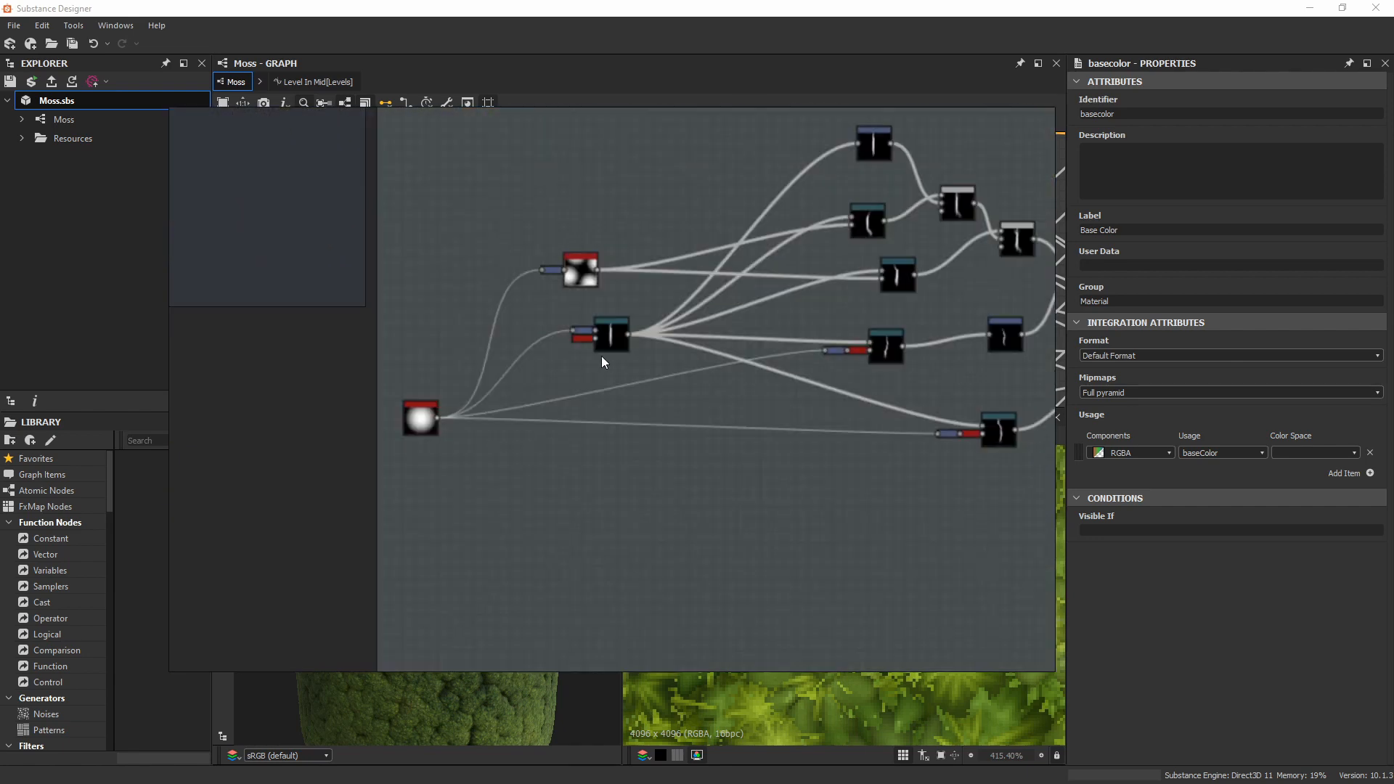
scroll(574, 356, "up", 2)
scroll(421, 392, "up", 1)
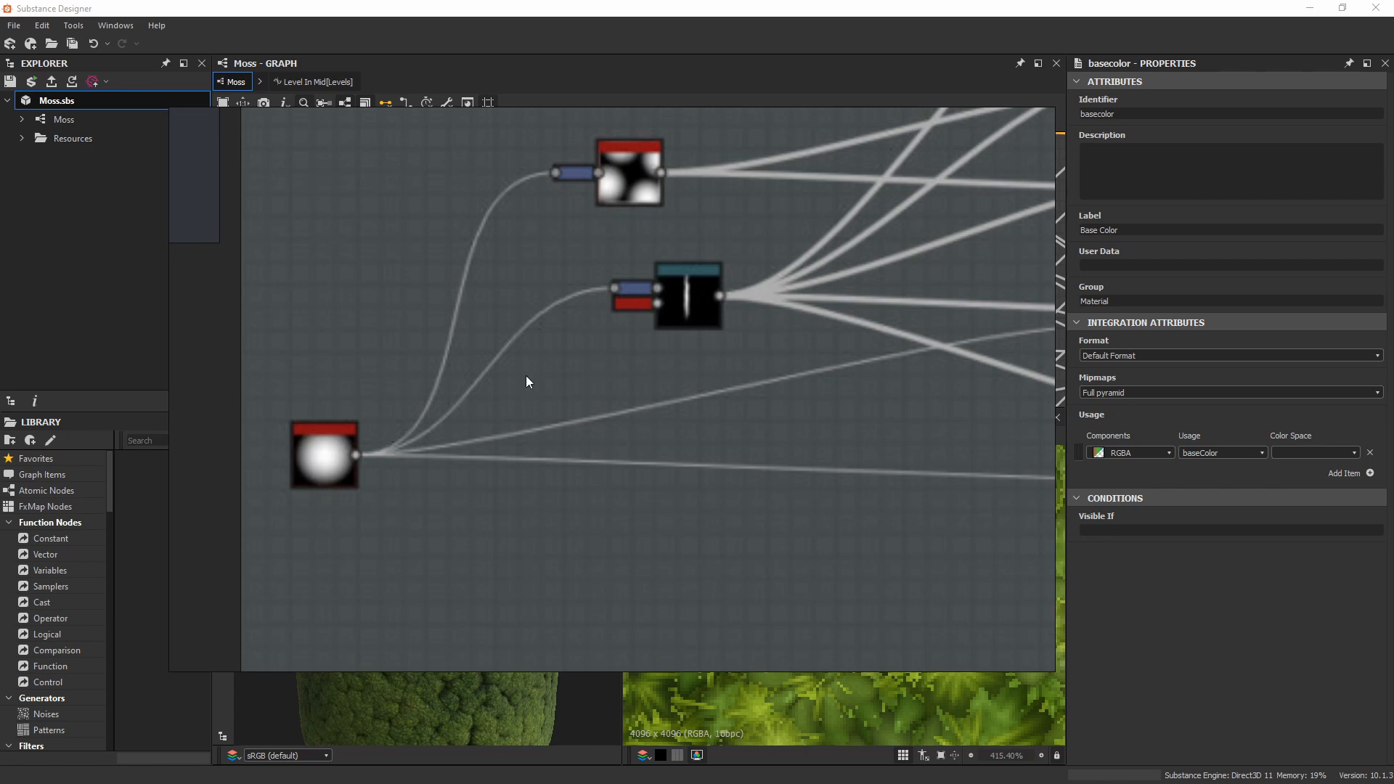
Examine how the base shape in the reference graph branches into several warped strand variations.
scroll(526, 378, "down", 3)
middle_click_drag(668, 297, 574, 342)
scroll(529, 352, "up", 2)
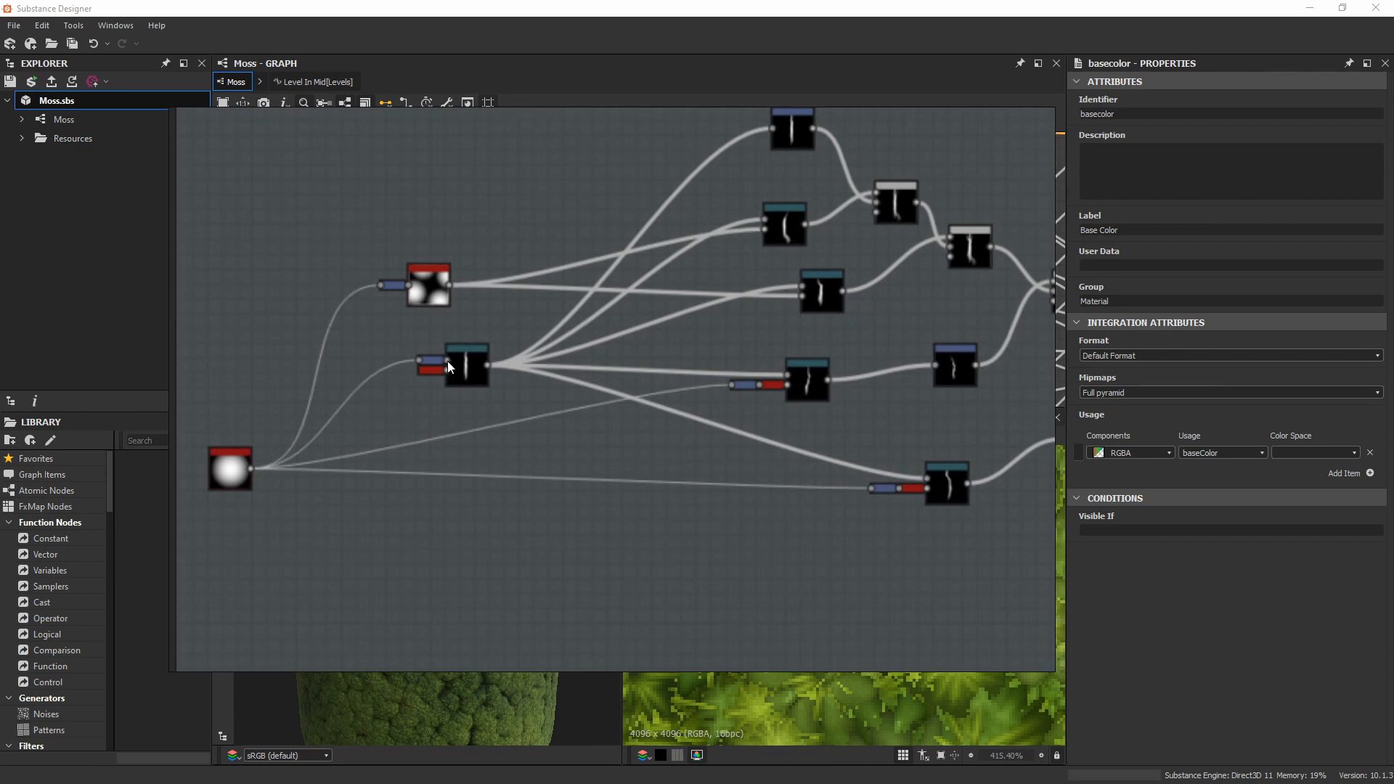
scroll(451, 360, "up", 3)
middle_click_drag(848, 308, 551, 429)
scroll(584, 407, "down", 3)
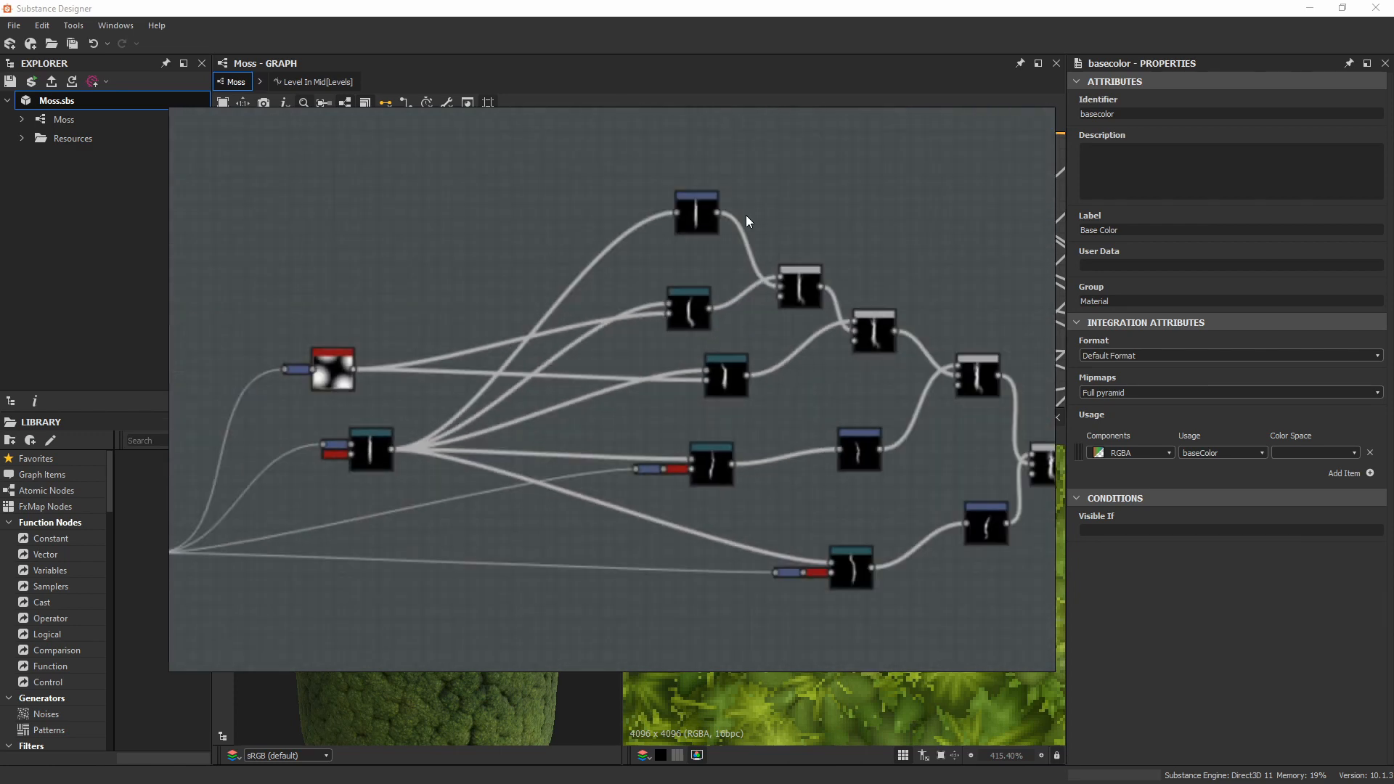
Follow the reference graph through the strand blends and branch transforms to the node that builds the moss clump.
middle_click_drag(879, 379, 783, 341)
mouse_move(944, 380)
middle_mouse_down()
mouse_move(669, 473)
mouse_move(346, 424)
middle_mouse_up()
middle_click_drag(438, 352, 574, 312)
middle_click_drag(306, 482, 512, 571)
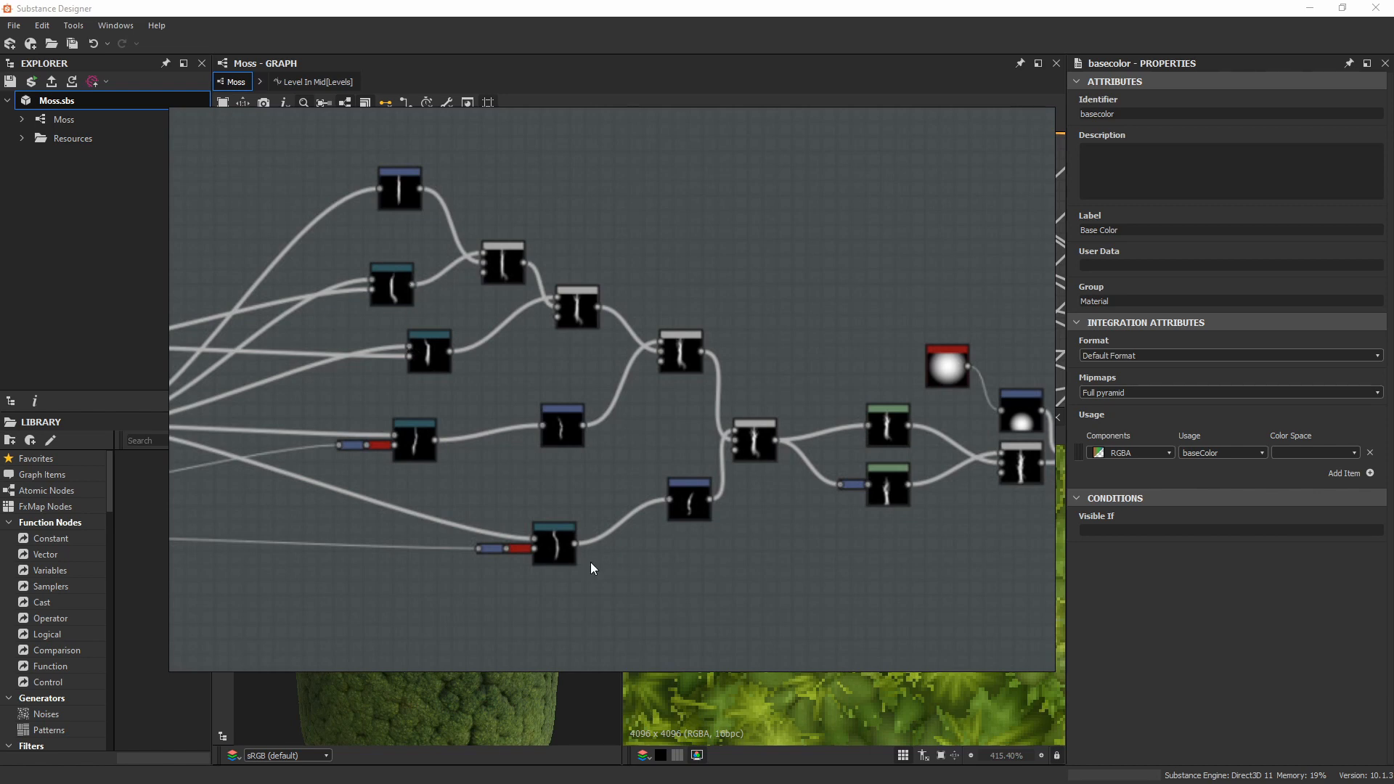
middle_click_drag(926, 467, 363, 368)
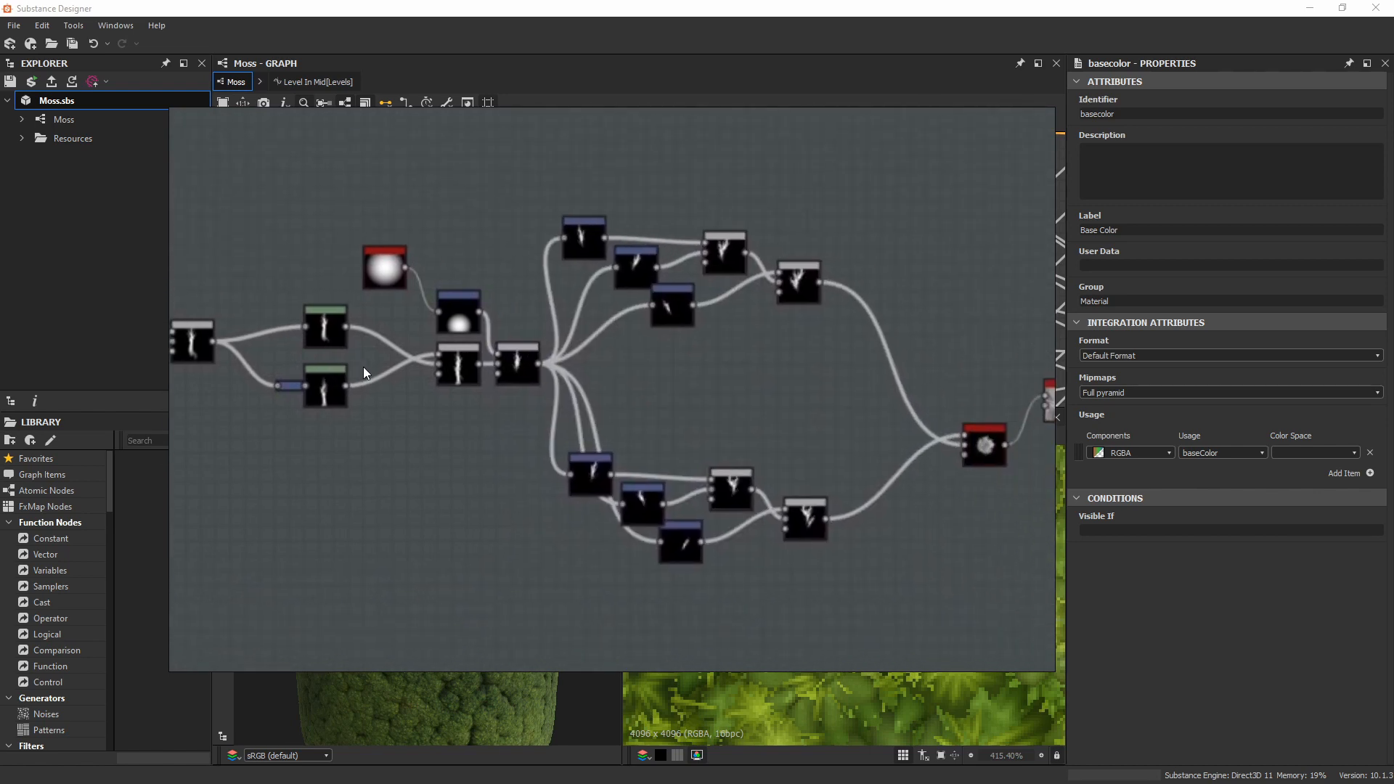
middle_click_drag(937, 429, 616, 391)
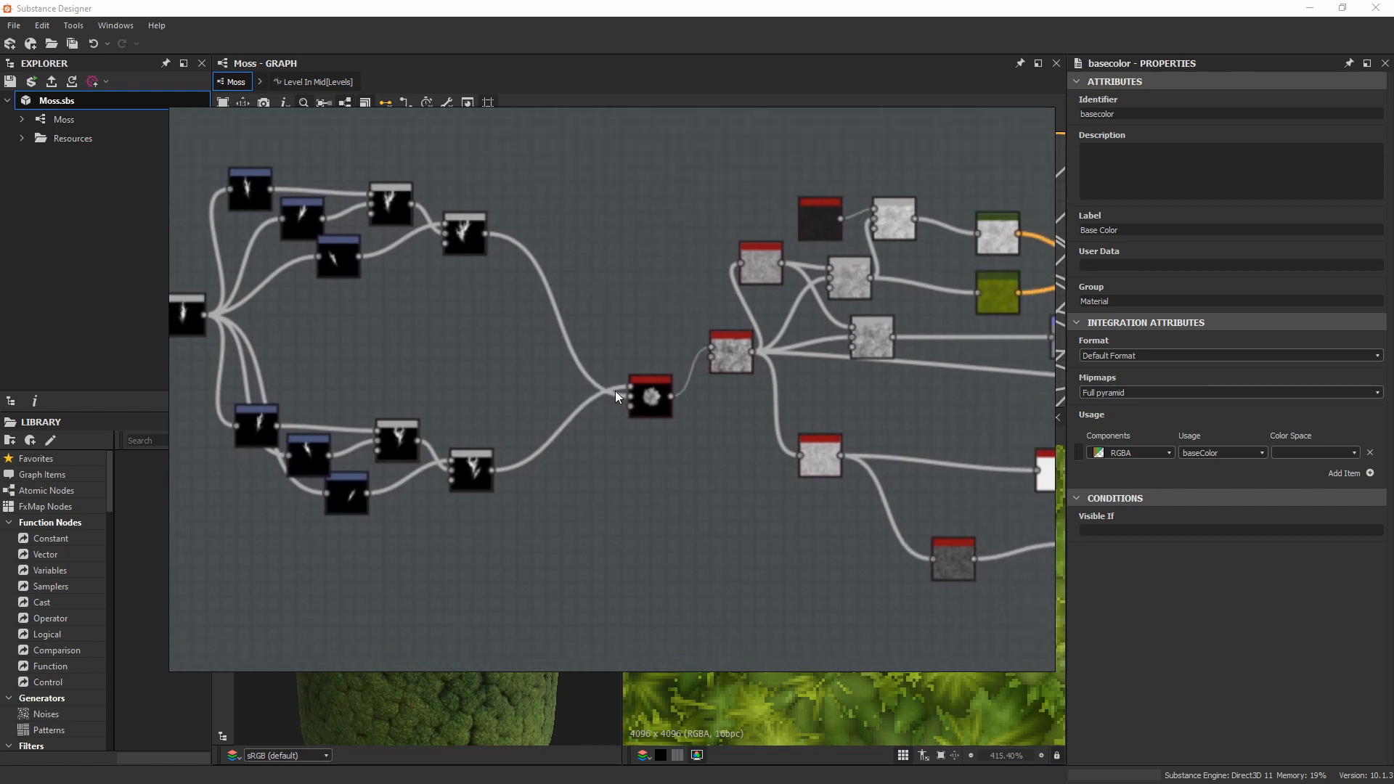
scroll(656, 429, "up", 5)
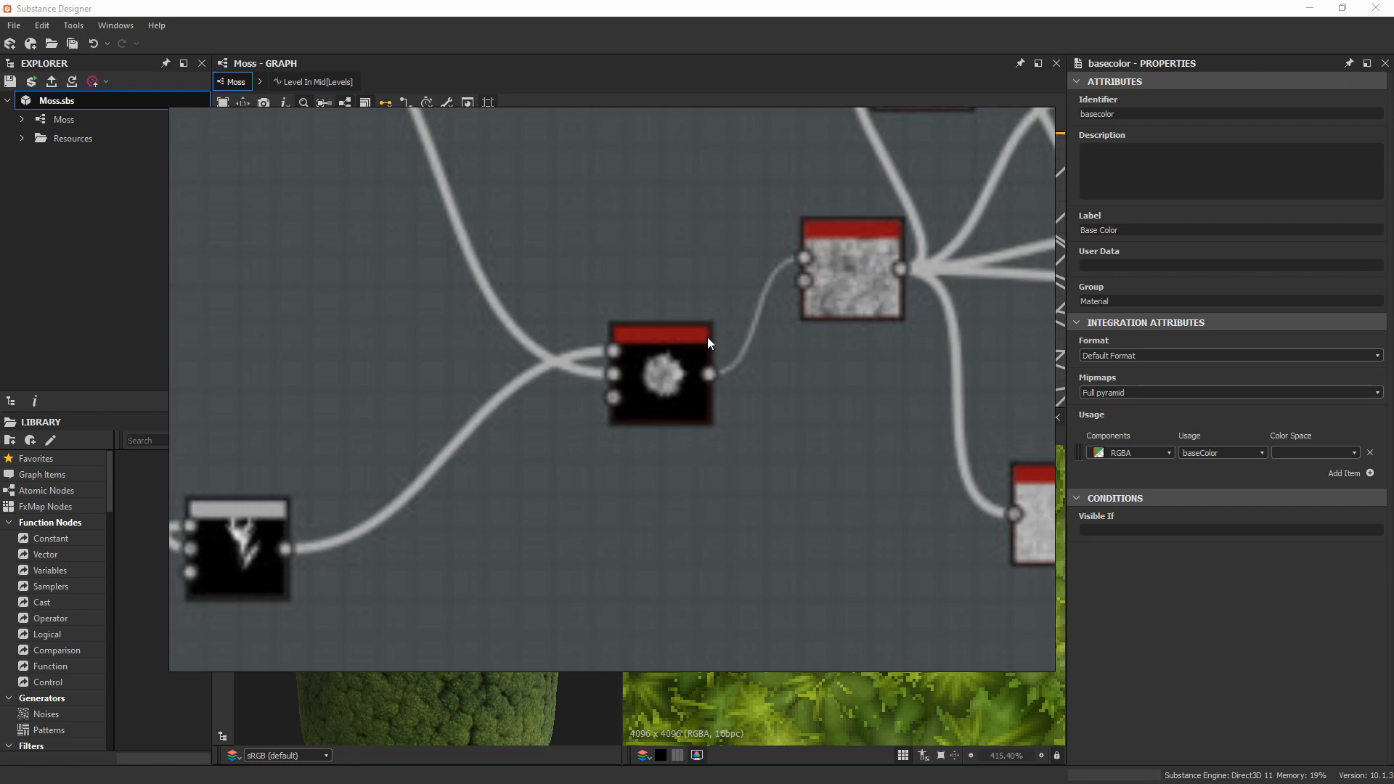
scroll(786, 379, "down", 2)
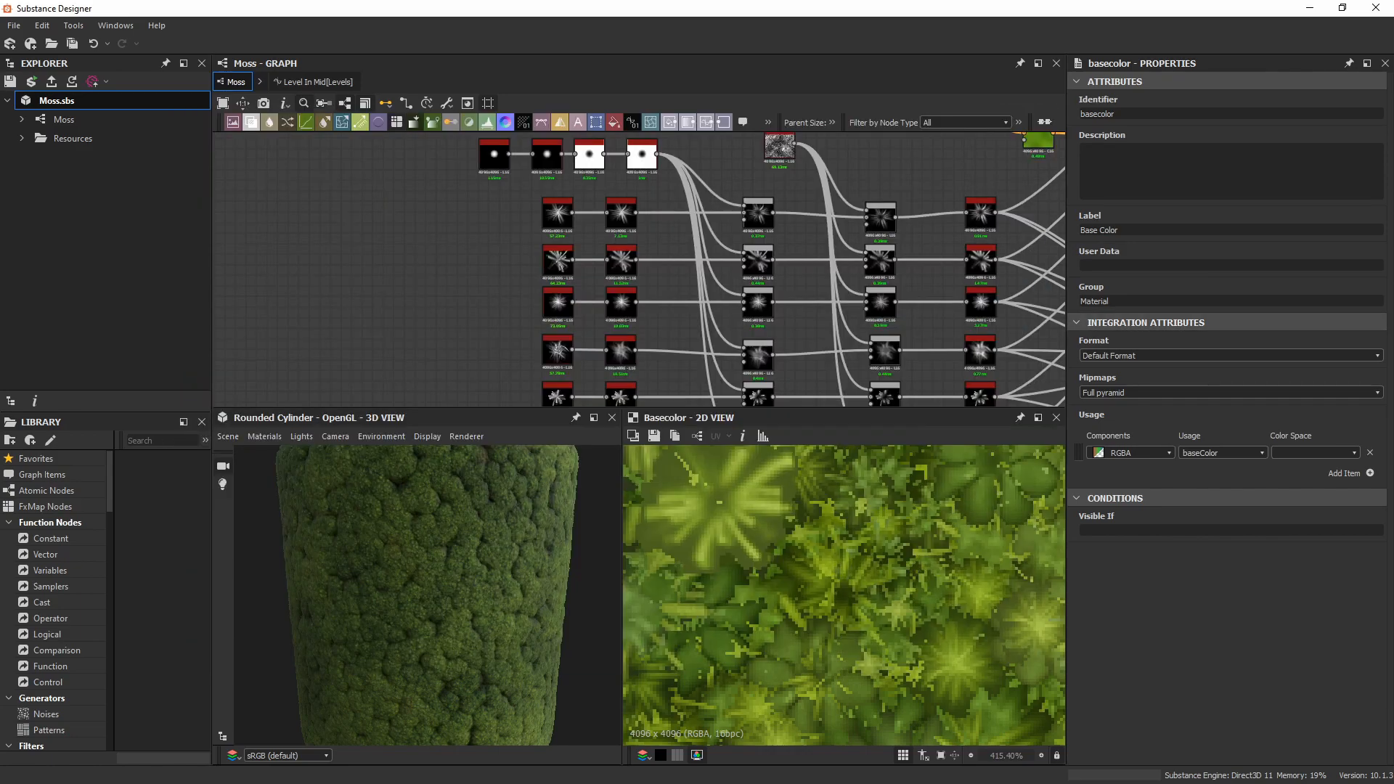
View the whole base color map and its tiling in the 2D view.
scroll(800, 561, "down", 5)
scroll(799, 557, "down", 8)
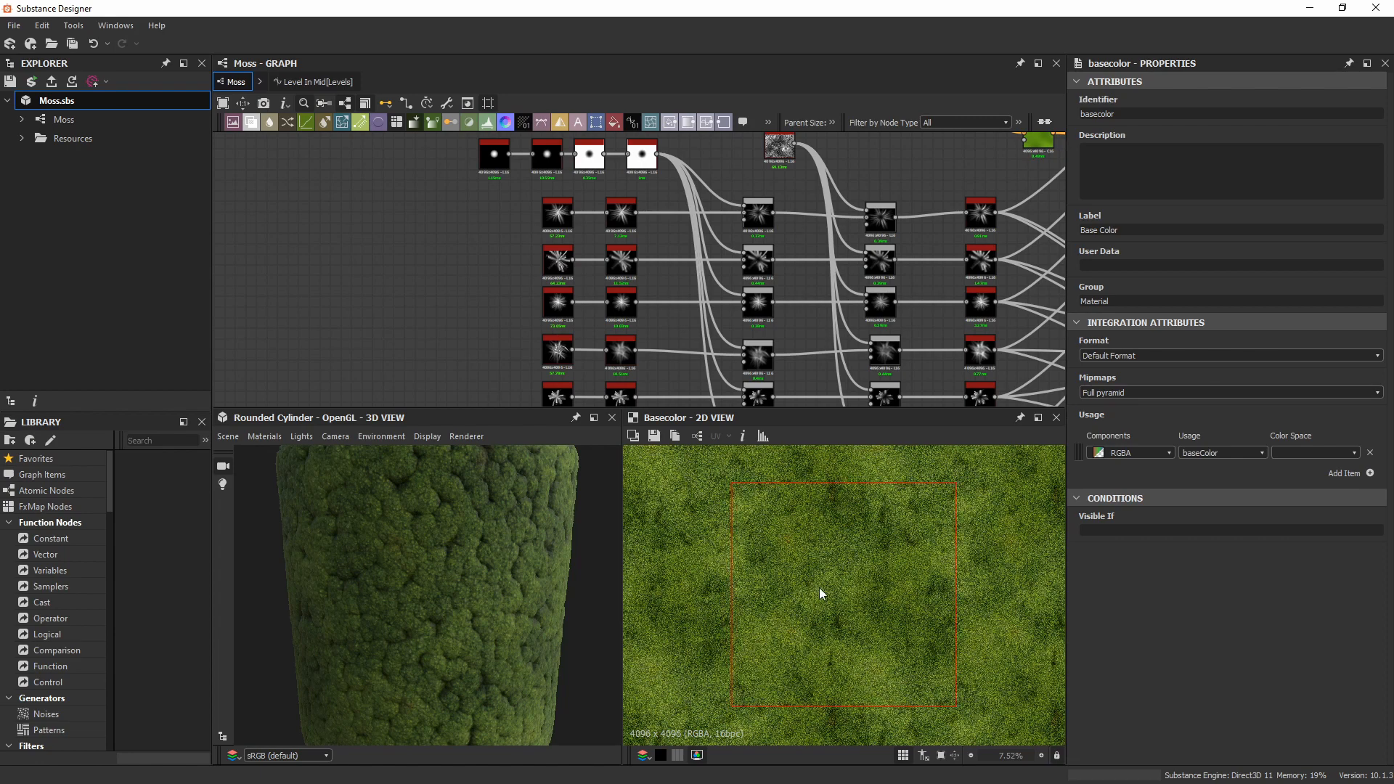
scroll(876, 615, "up", 2)
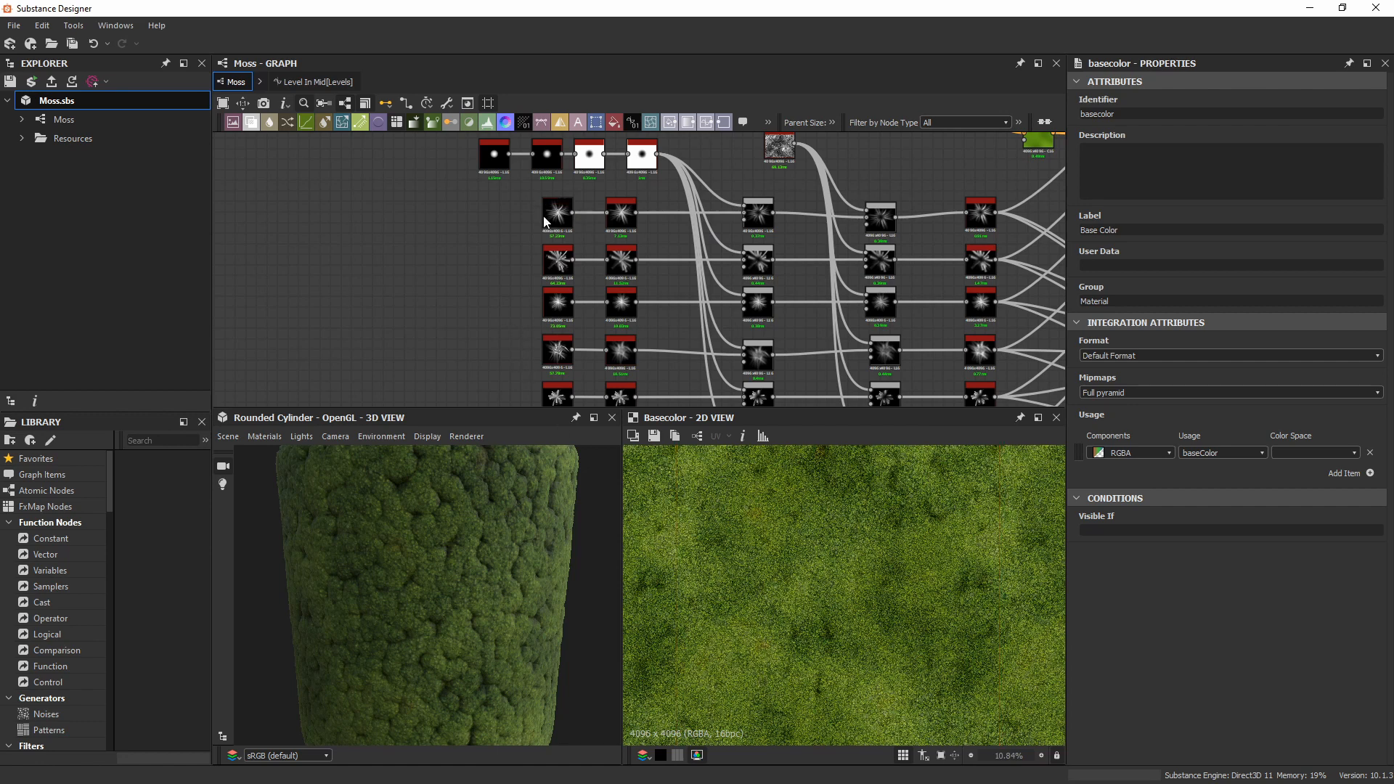
Display the Scratches Generator of the first plant shape row in the 2D view and review its instance parameters.
scroll(464, 215, "up", 6)
middle_click_drag(535, 168, 424, 212)
scroll(521, 260, "up", 2)
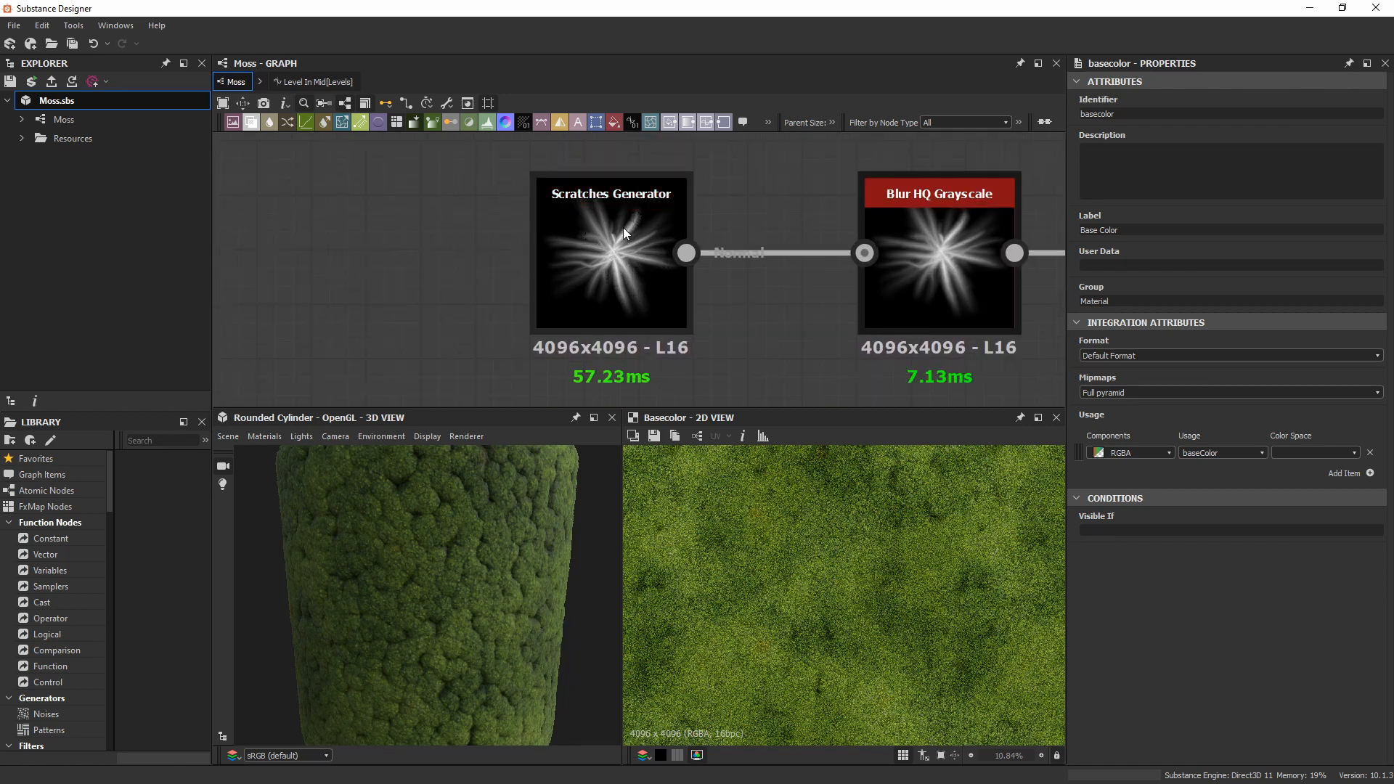
double_click(595, 220)
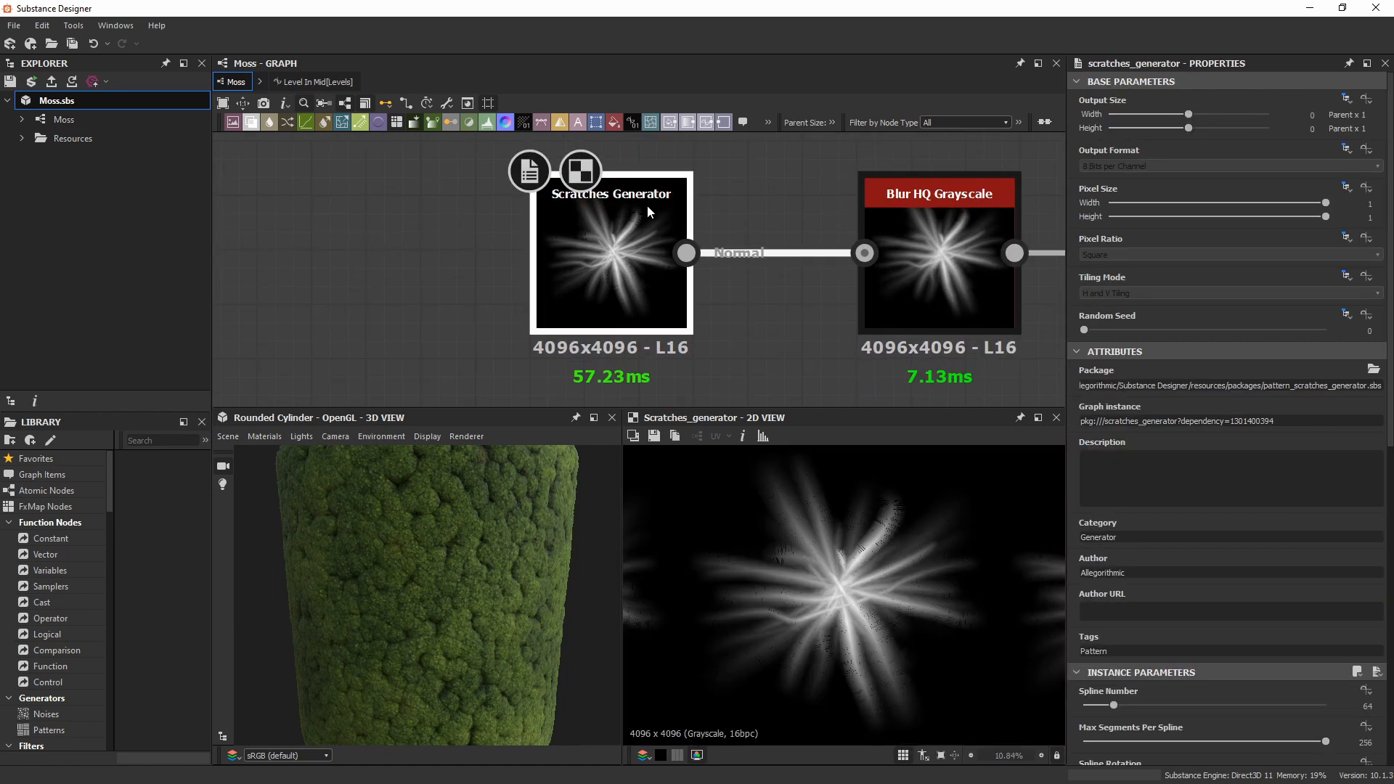
scroll(1076, 482, "down", 5)
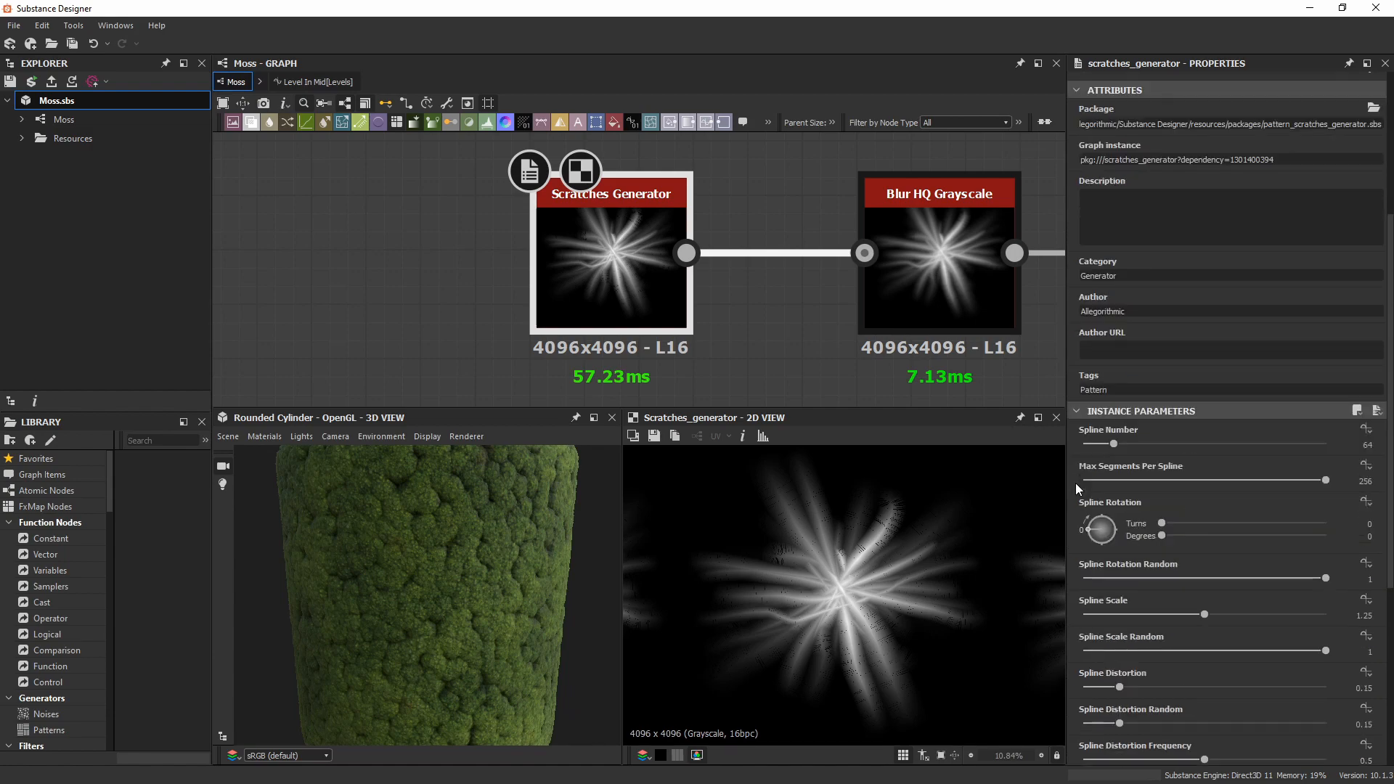
scroll(1075, 482, "down", 4)
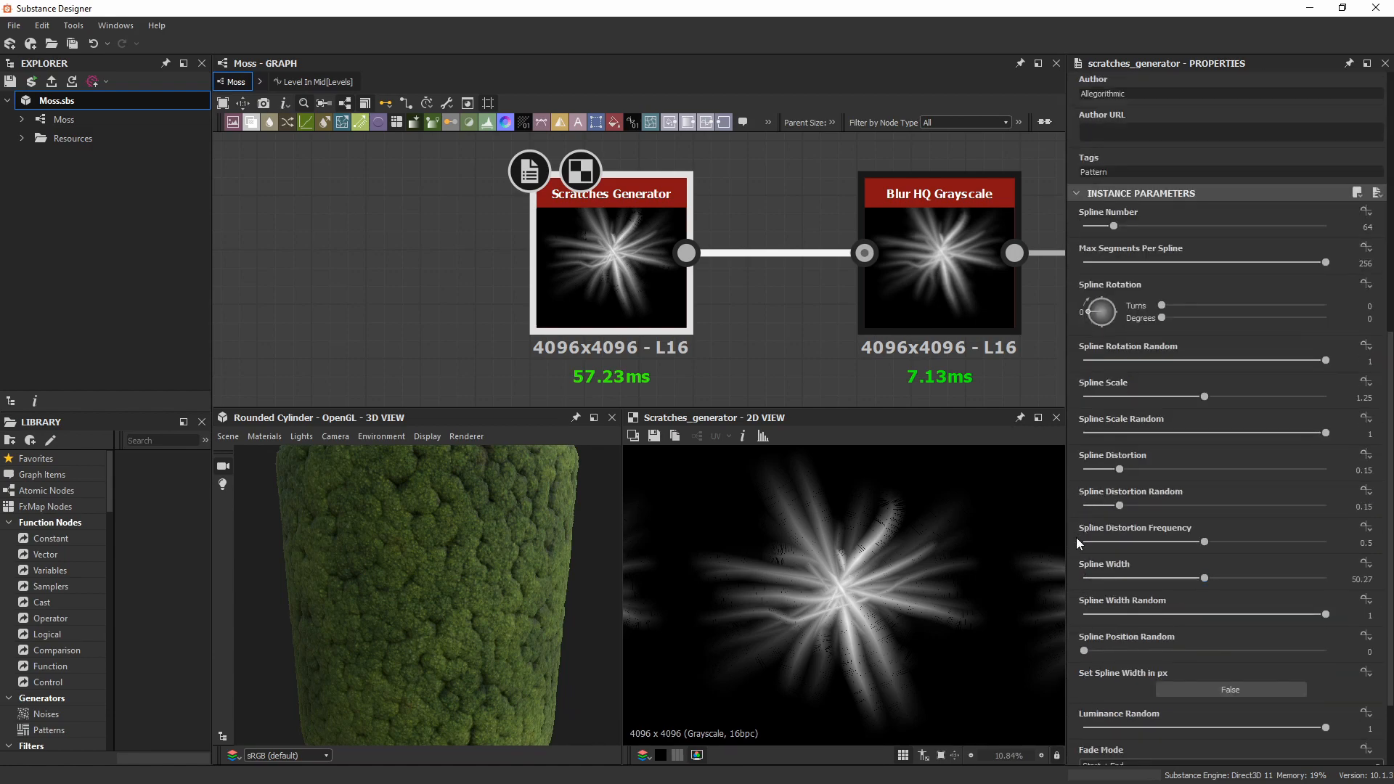
Set Spline Position Random to 1 on the first row's Scratches Generator and inspect the tiled spline pattern.
scroll(1077, 541, "down", 2)
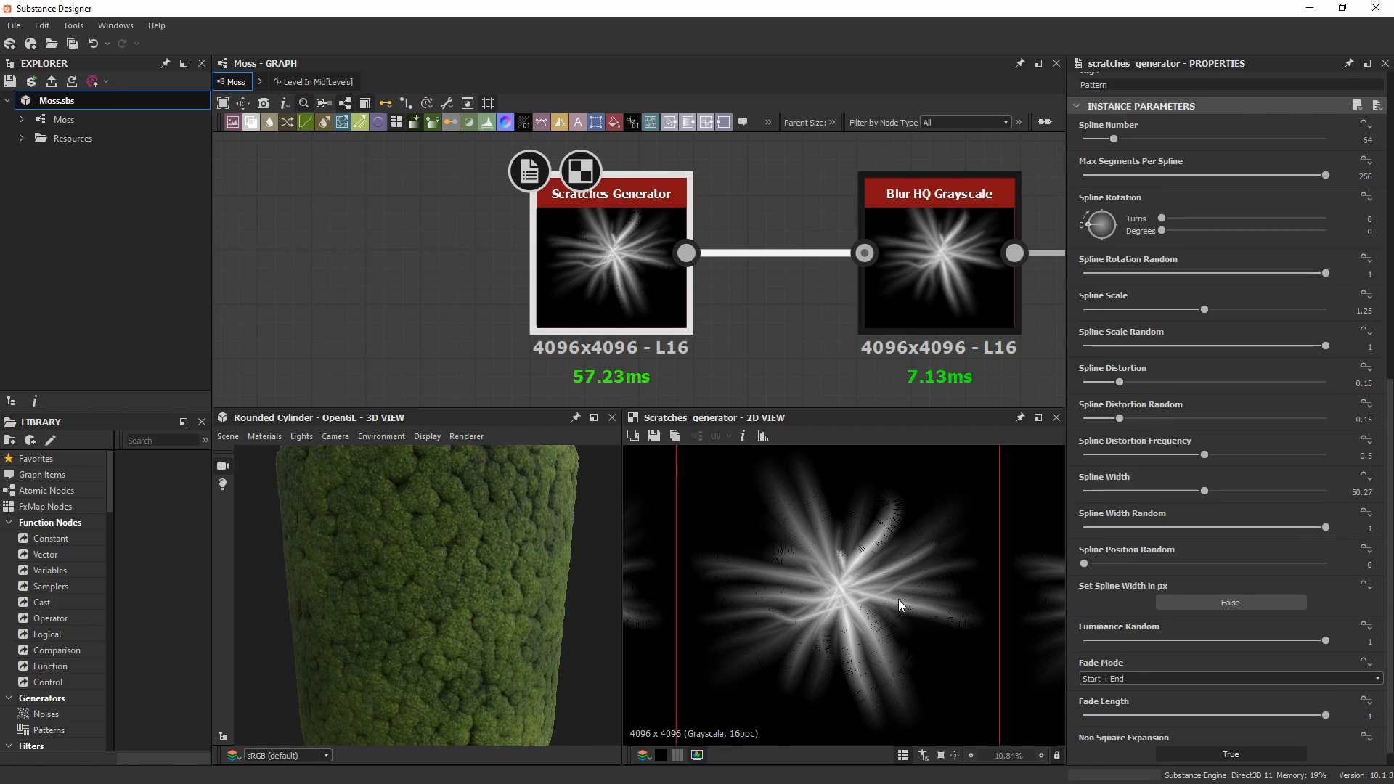
scroll(902, 607, "down", 2)
left_click_drag(1085, 564, 1367, 556)
scroll(814, 546, "down", 3)
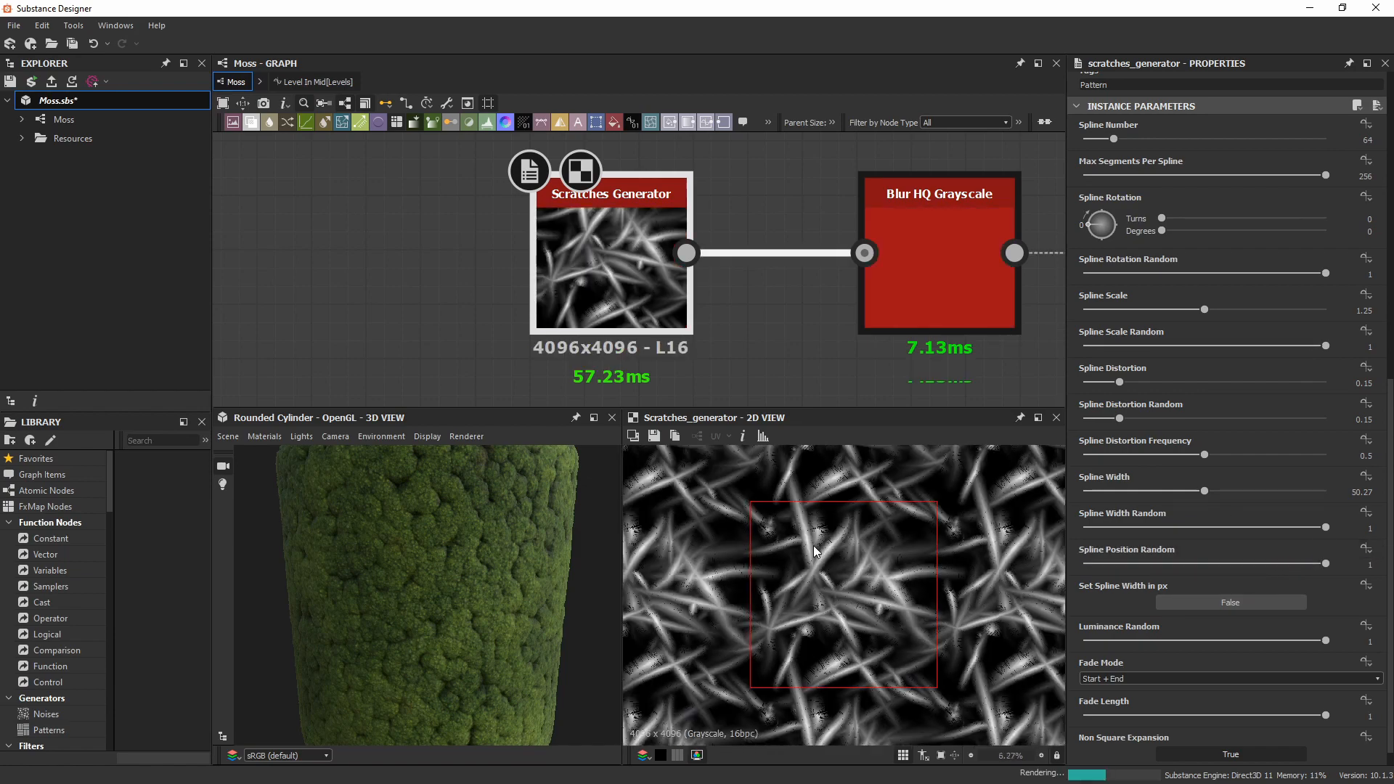
scroll(840, 586, "up", 5)
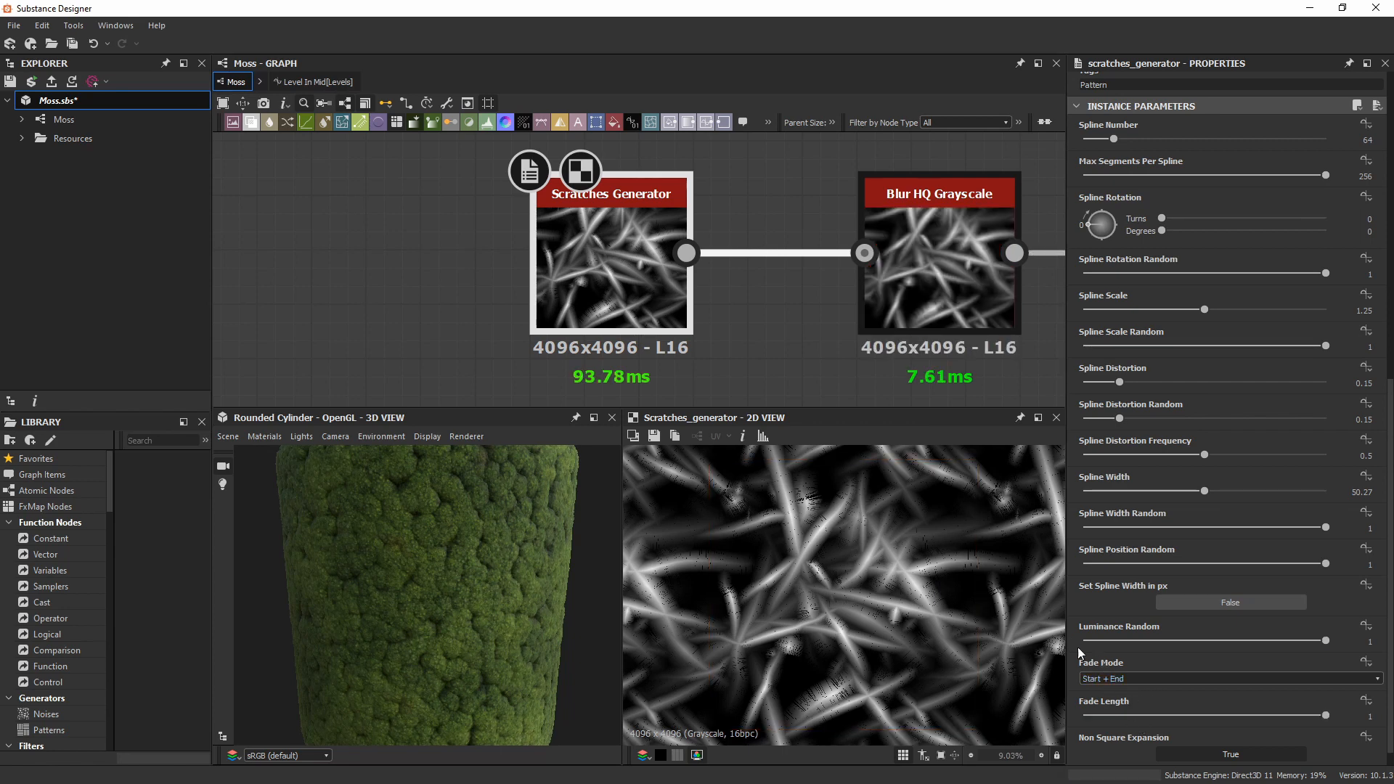
Reset Spline Position Random to 0, leaving Fade Length and Spline Rotation Random at 1.
scroll(1078, 584, "down", 1)
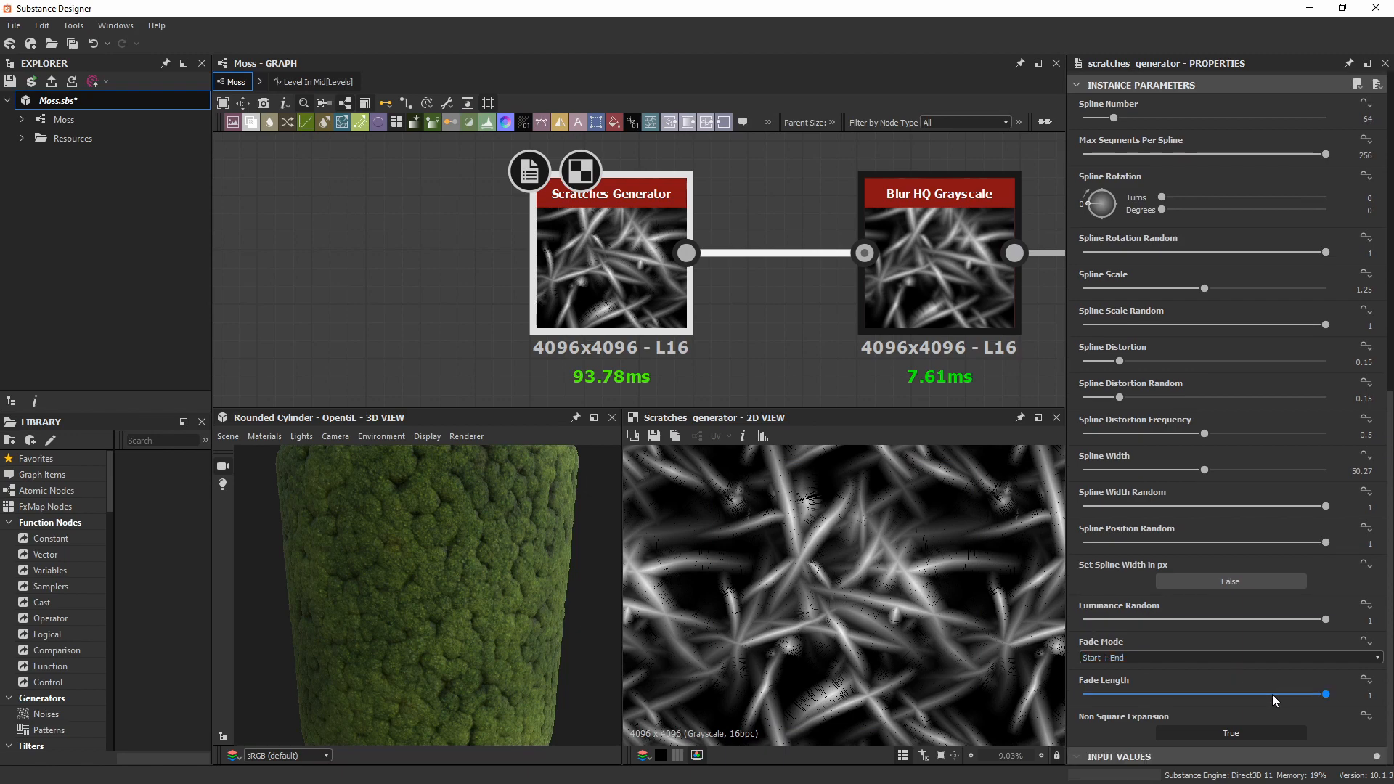
left_click_drag(1272, 695, 1358, 707)
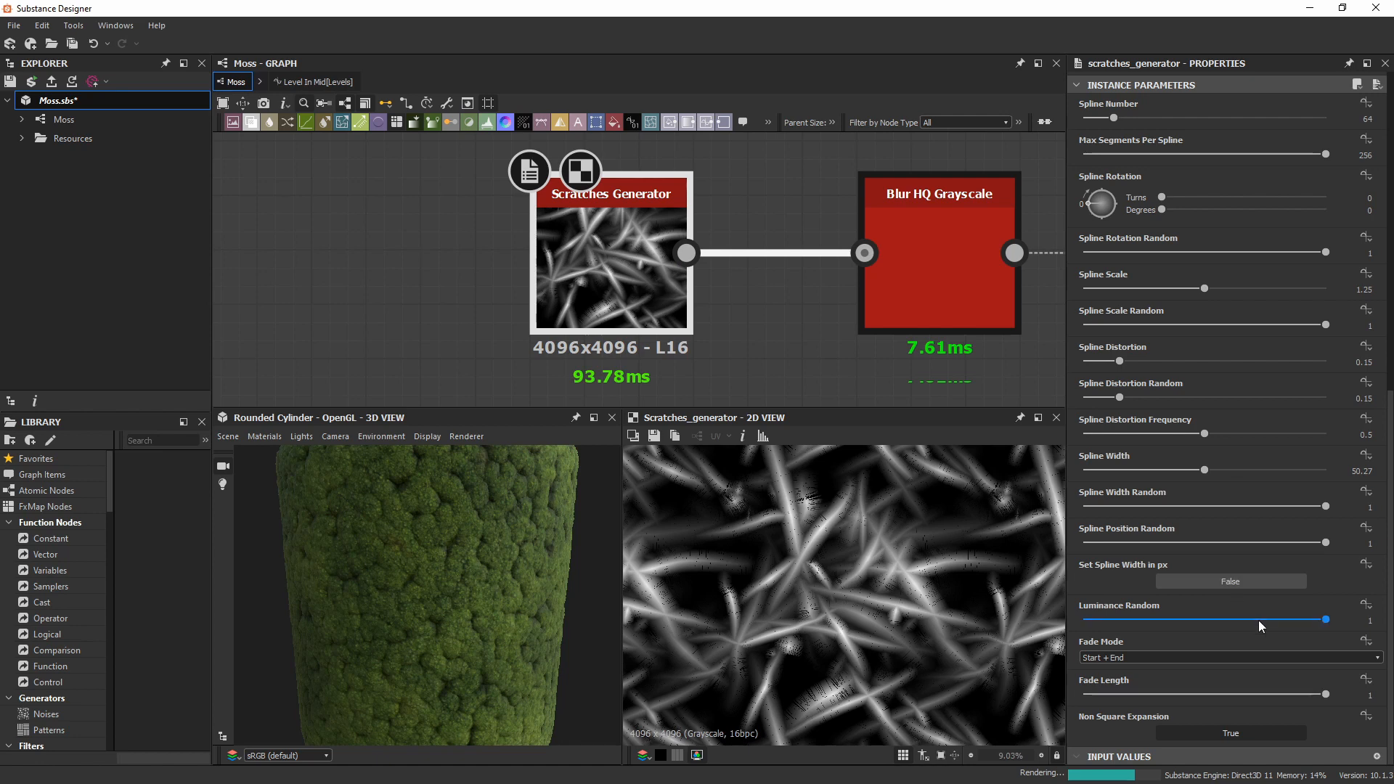
left_click_drag(1325, 544, 1048, 538)
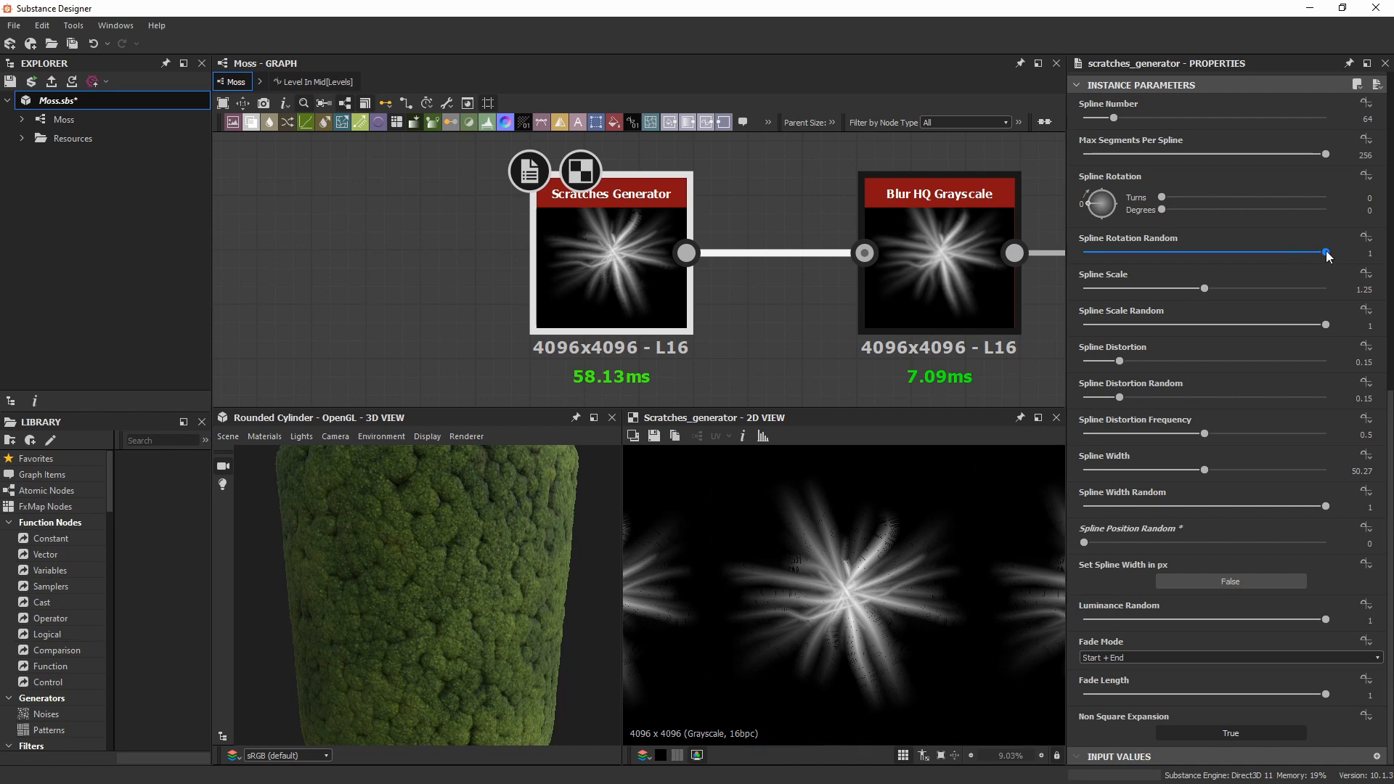
left_click_drag(1326, 254, 1389, 239)
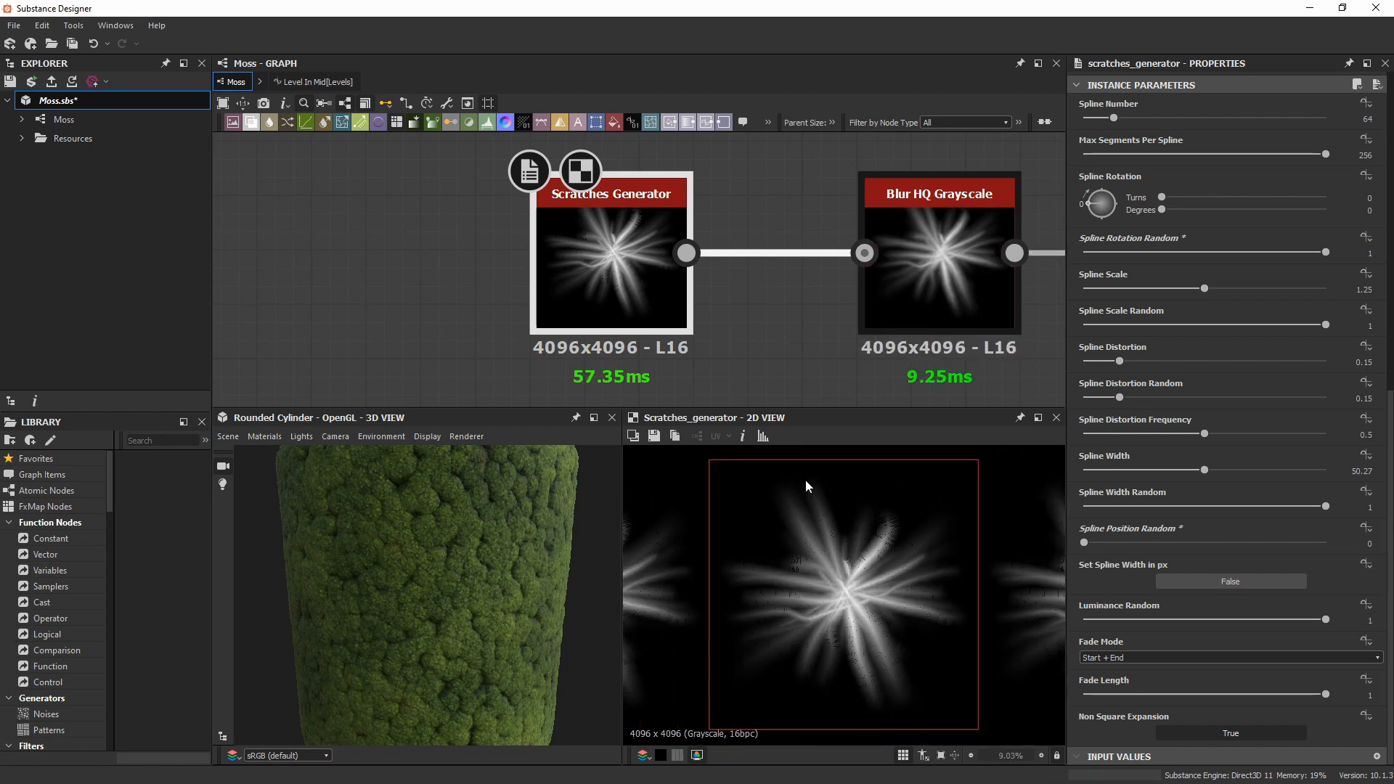
Inspect the first row's spline burst up close, and display the second row's Scratches Generator in the 2D view.
scroll(825, 570, "up", 2)
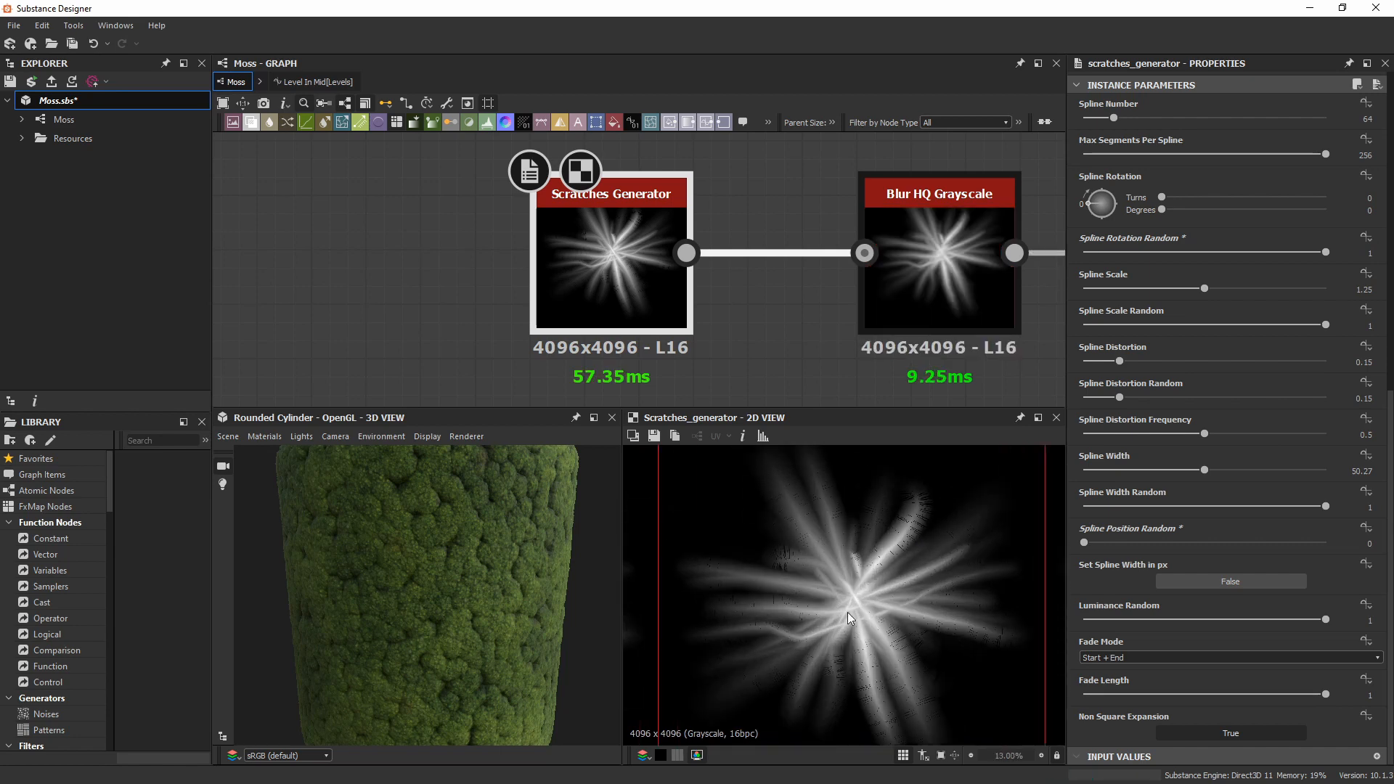
scroll(832, 581, "down", 3)
middle_click_drag(879, 306, 758, 256)
scroll(758, 256, "down", 1)
scroll(804, 241, "down", 2)
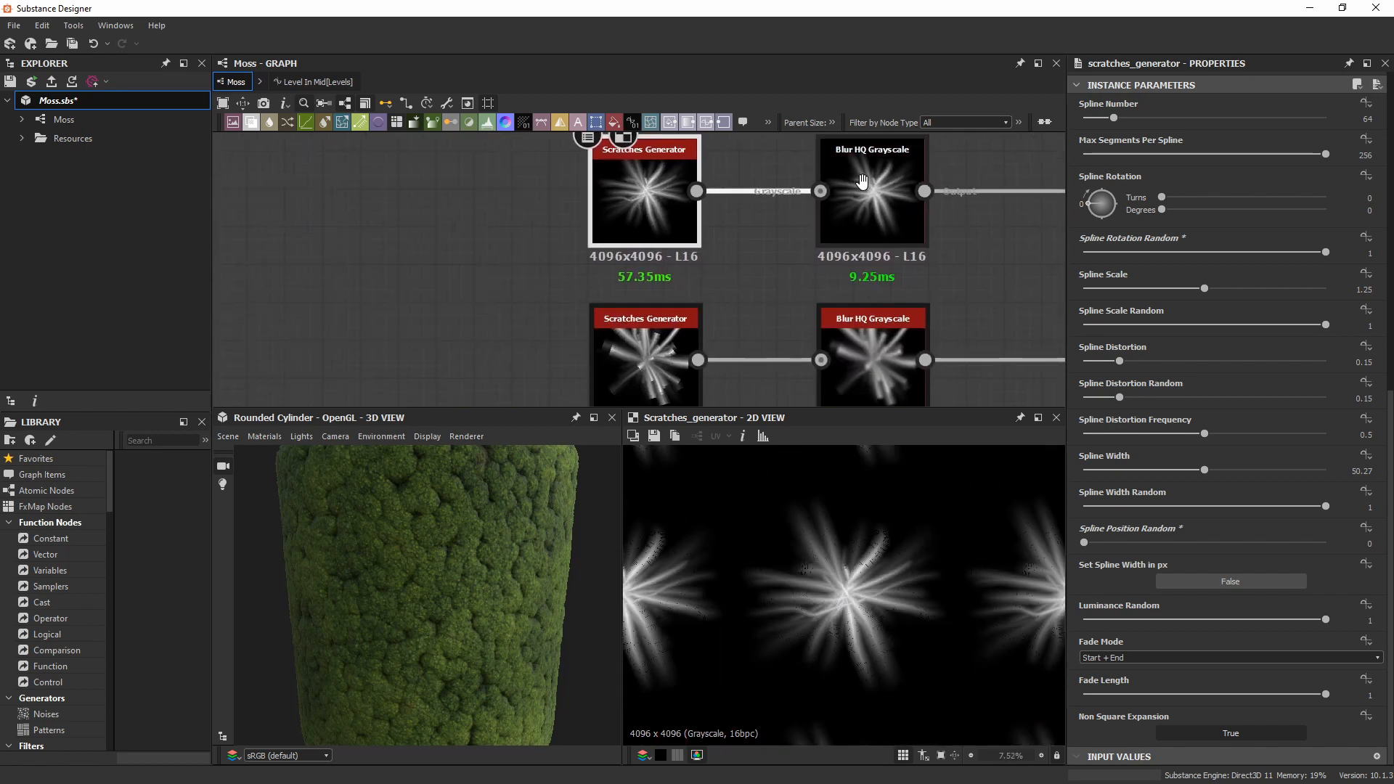
scroll(786, 276, "down", 2)
middle_click_drag(786, 276, 666, 224)
scroll(677, 229, "down", 2)
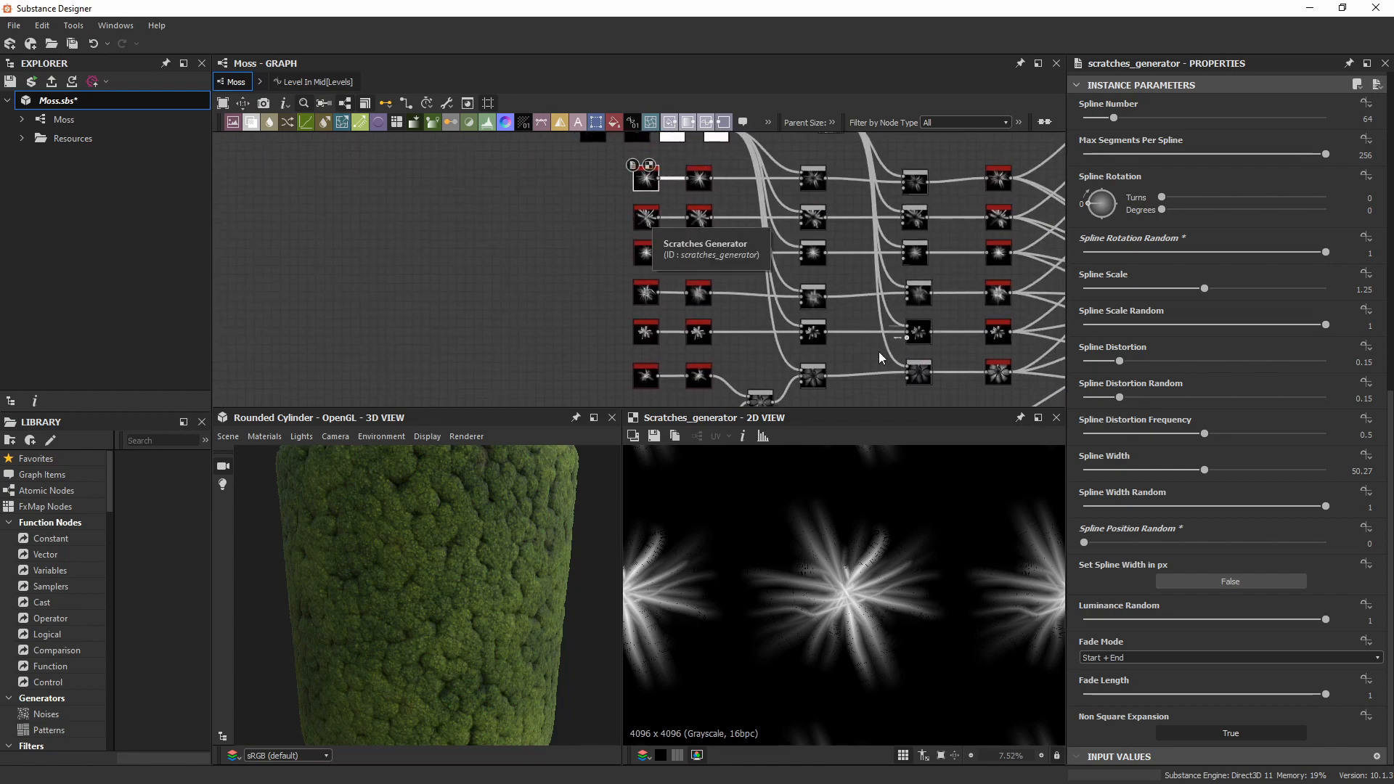
scroll(701, 251, "up", 2)
scroll(701, 251, "up", 1)
left_click(589, 187)
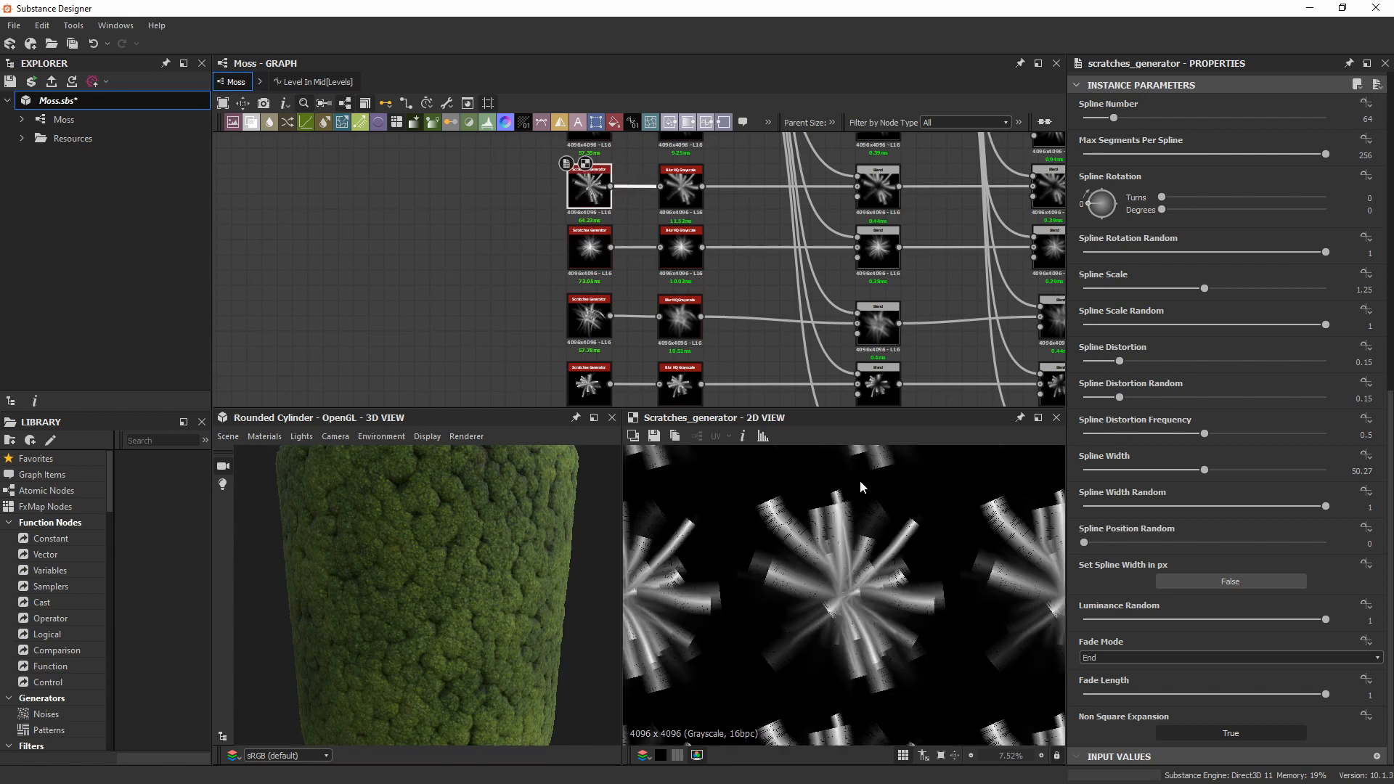
Try the Start + End fade mode on the second row's Scratches Generator, return it to End, and inspect the spline tips.
left_click(1115, 658)
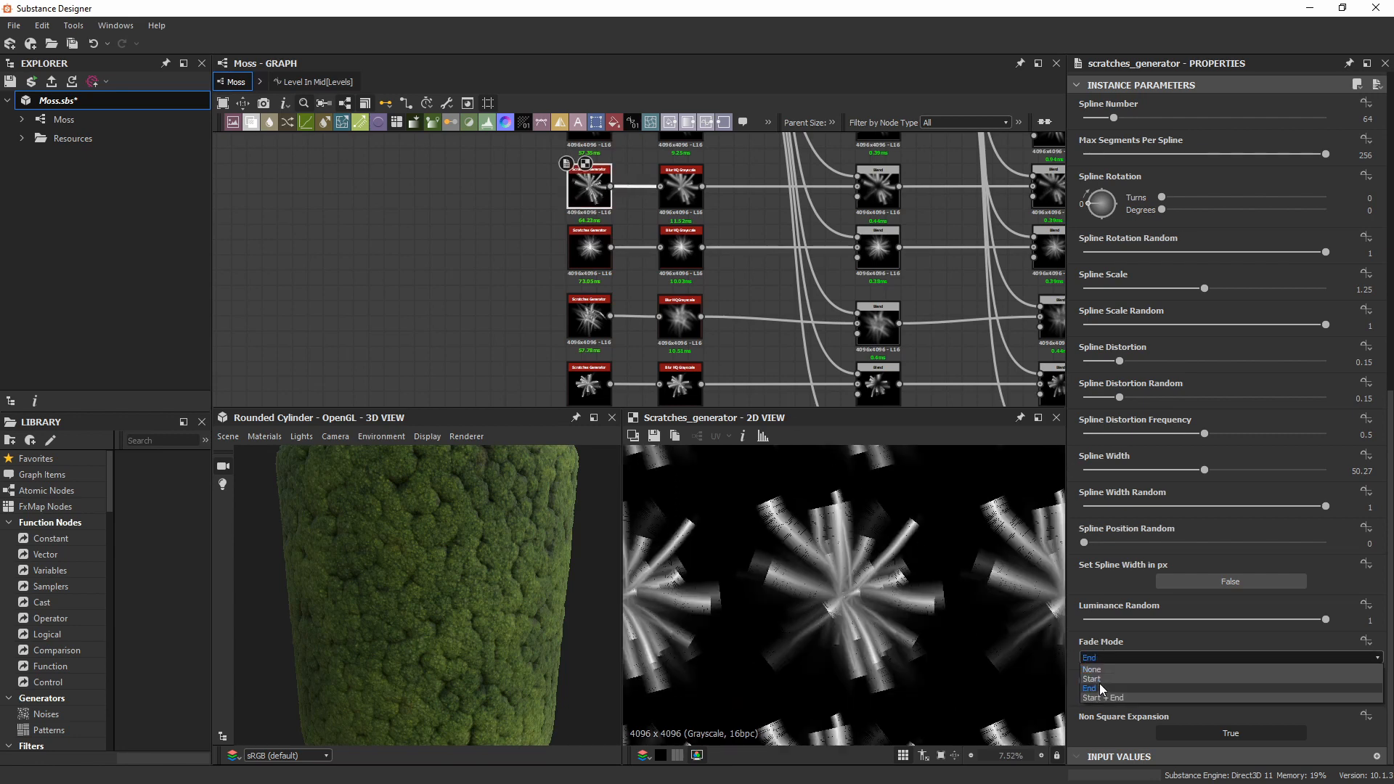
left_click(1103, 698)
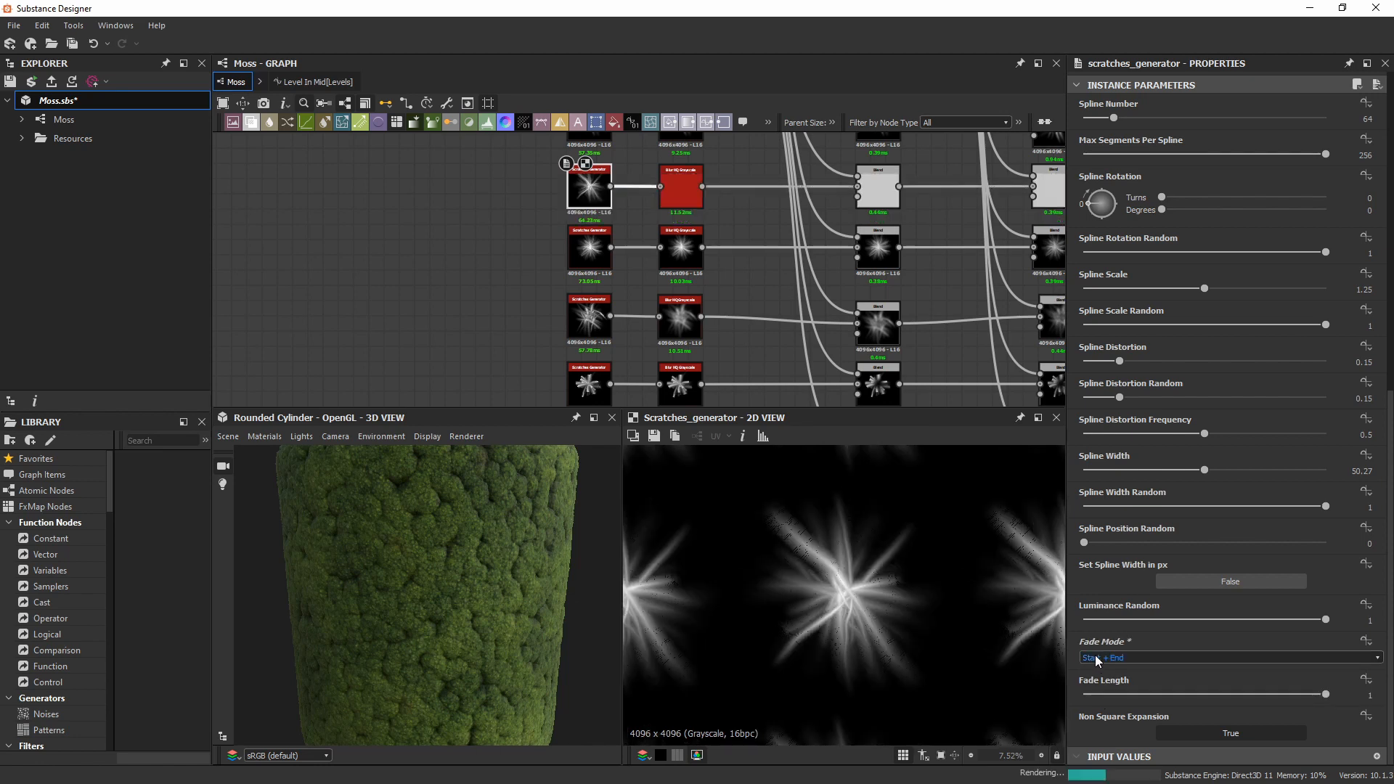
left_click(1095, 655)
left_click(1098, 689)
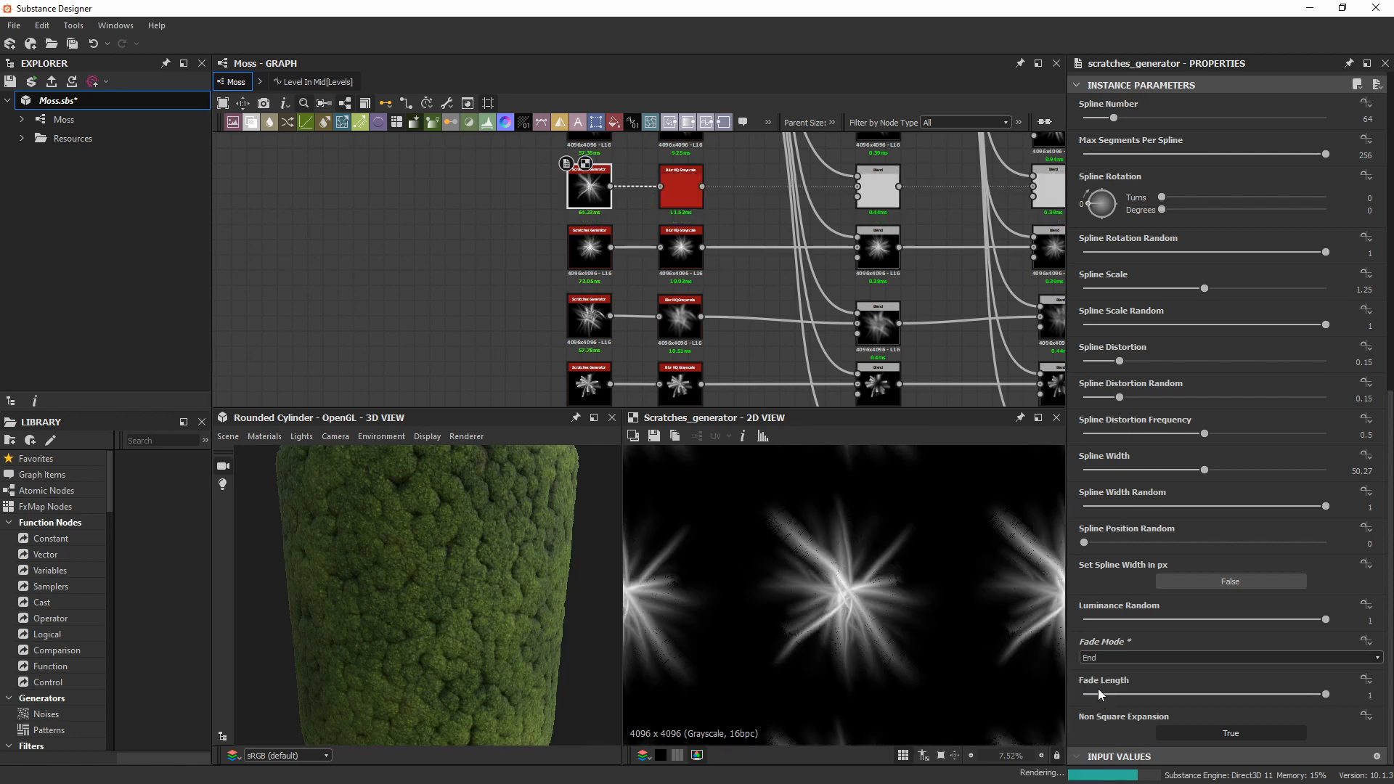
scroll(728, 465, "up", 10)
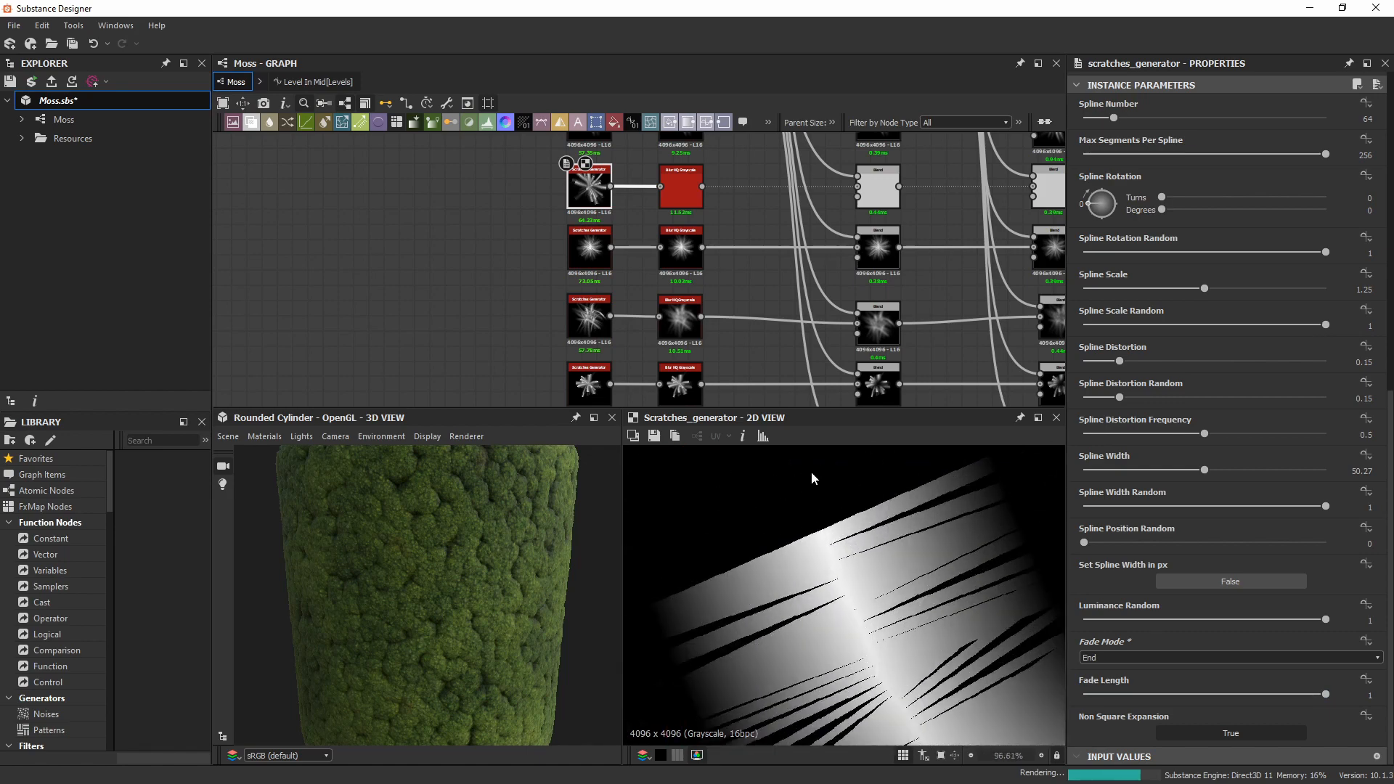
scroll(859, 608, "down", 6)
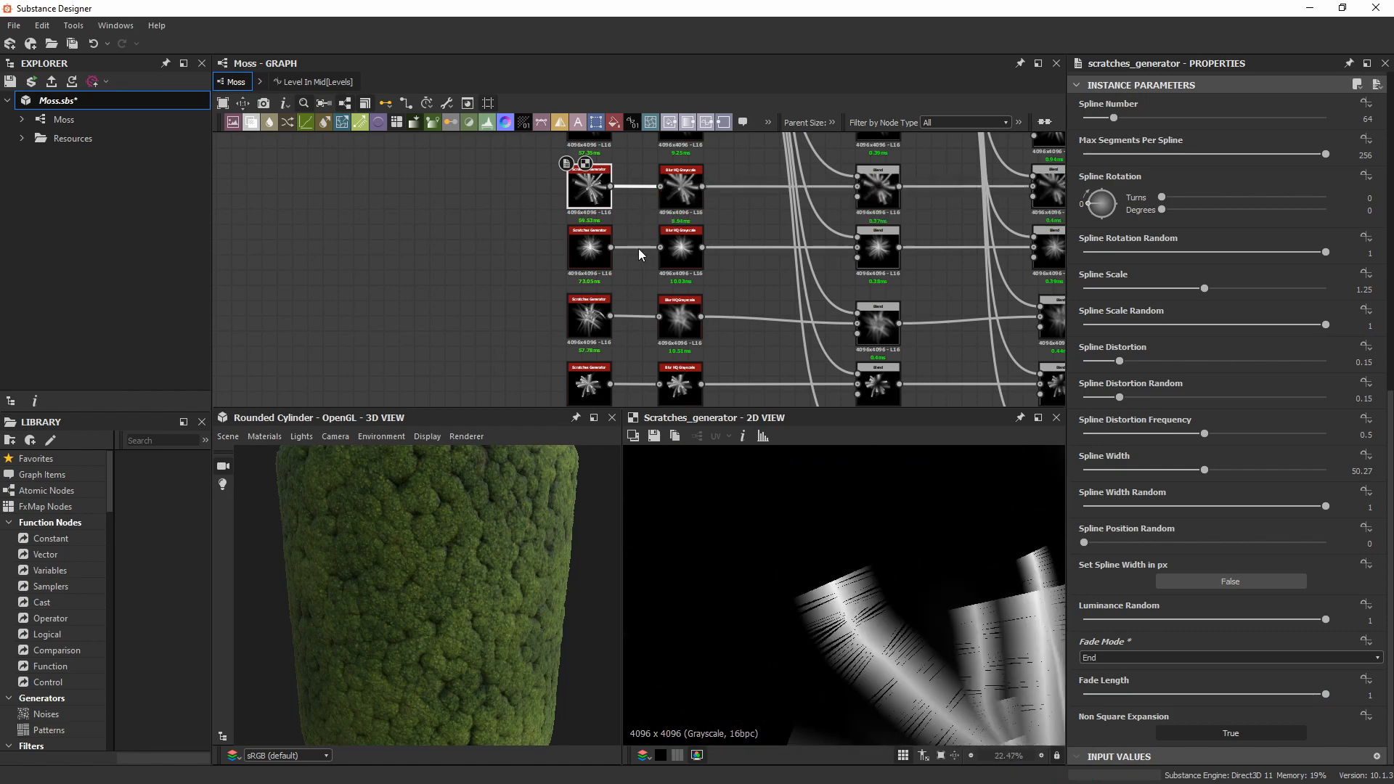
Display the third row's Scratches Generator in the 2D view and review its instance parameters.
scroll(667, 331, "down", 1)
scroll(668, 331, "up", 2)
double_click(610, 205)
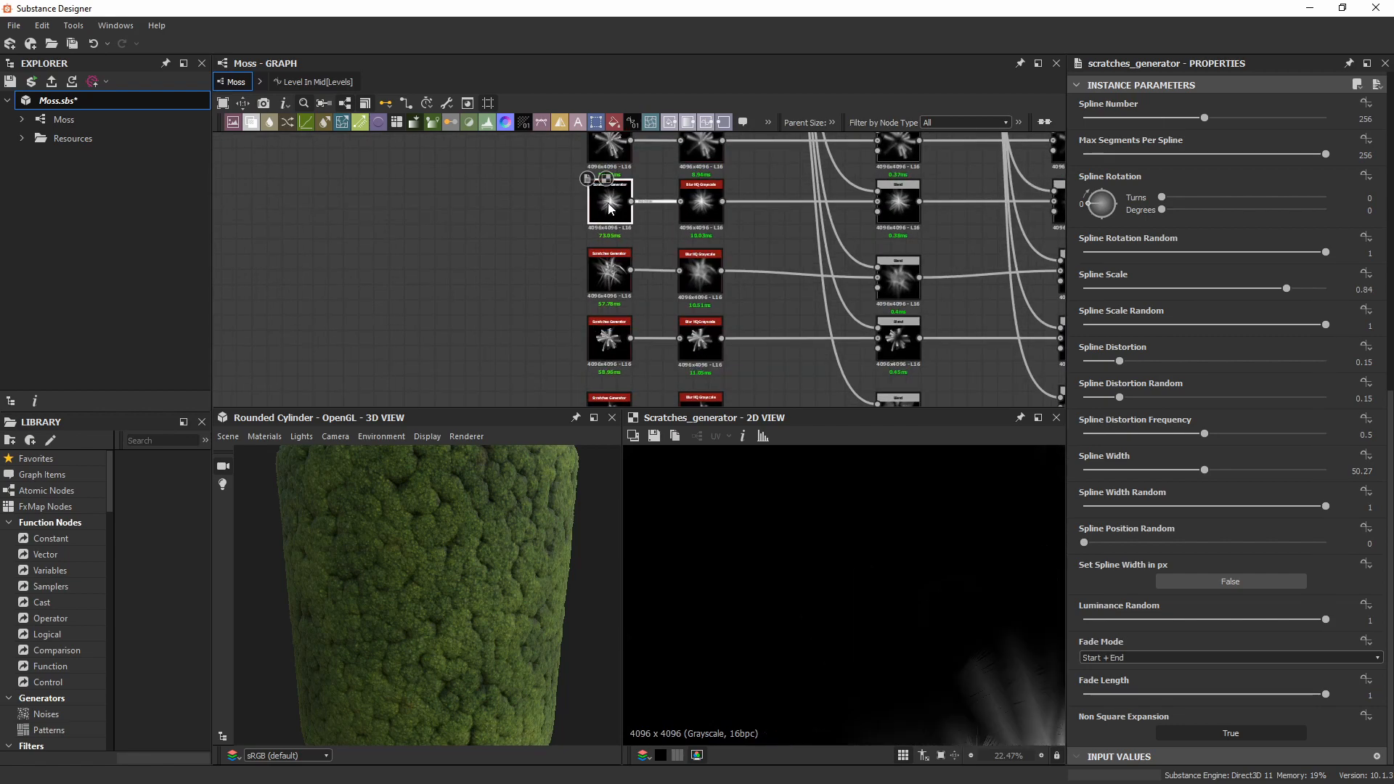
scroll(870, 538, "down", 4)
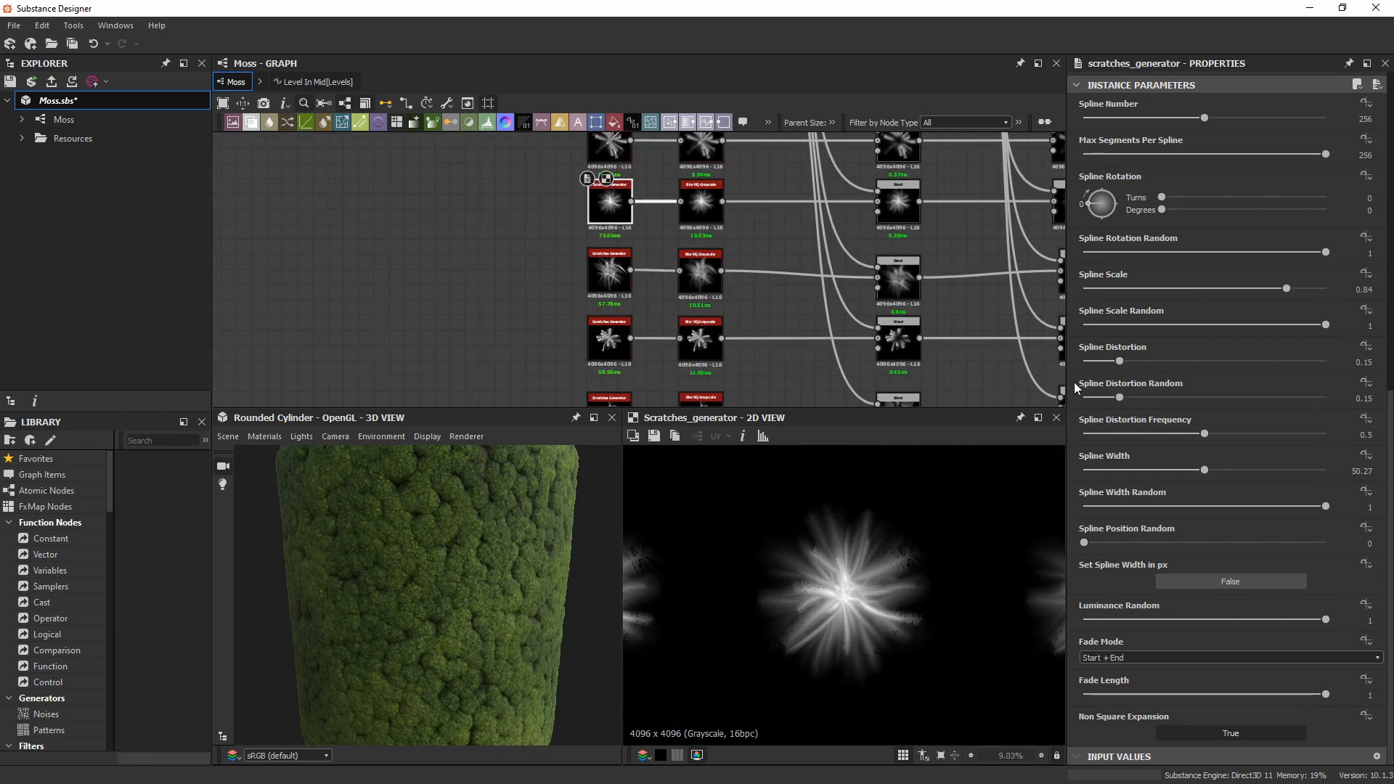
scroll(1072, 382, "up", 3)
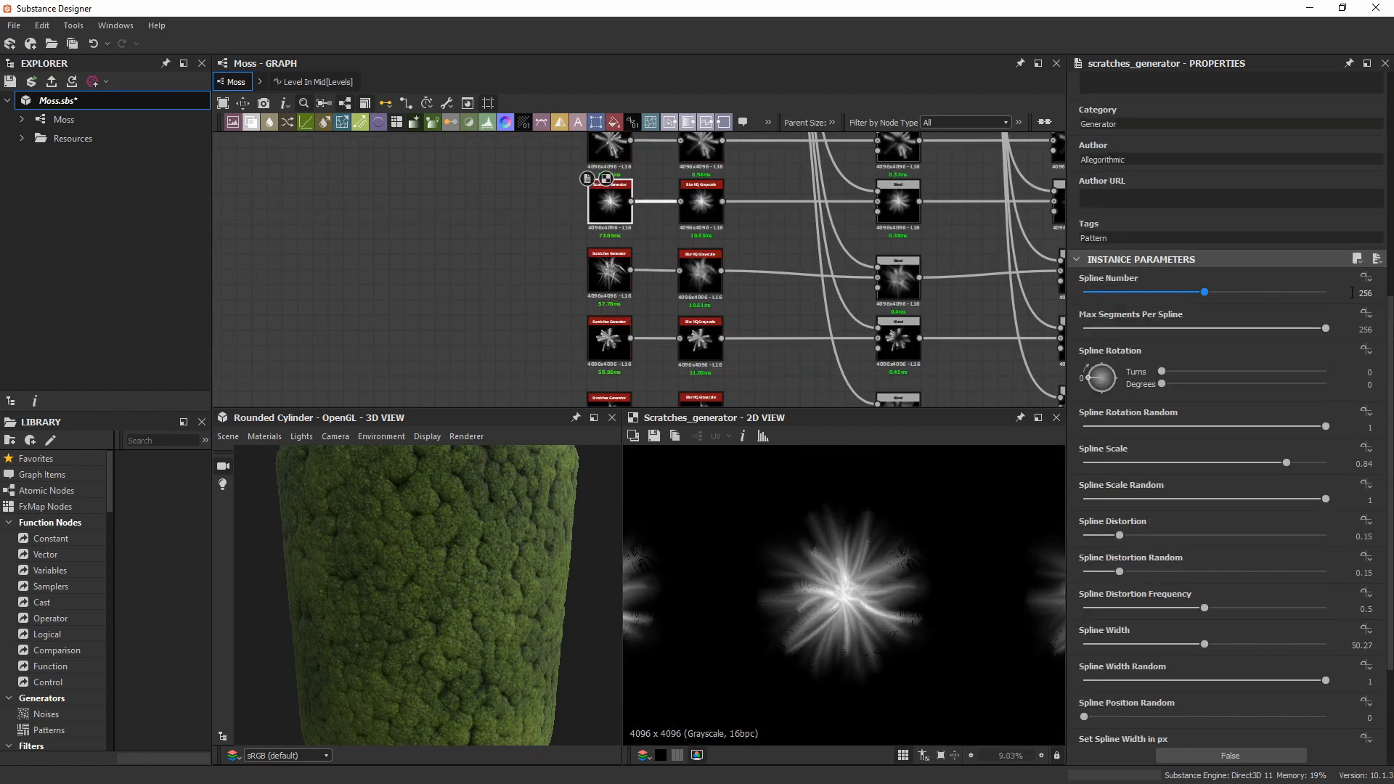
Compare the second row's Scratches Generator with the fourth row's in the 2D view and review the fourth one's instance parameters.
left_click(613, 144)
double_click(613, 144)
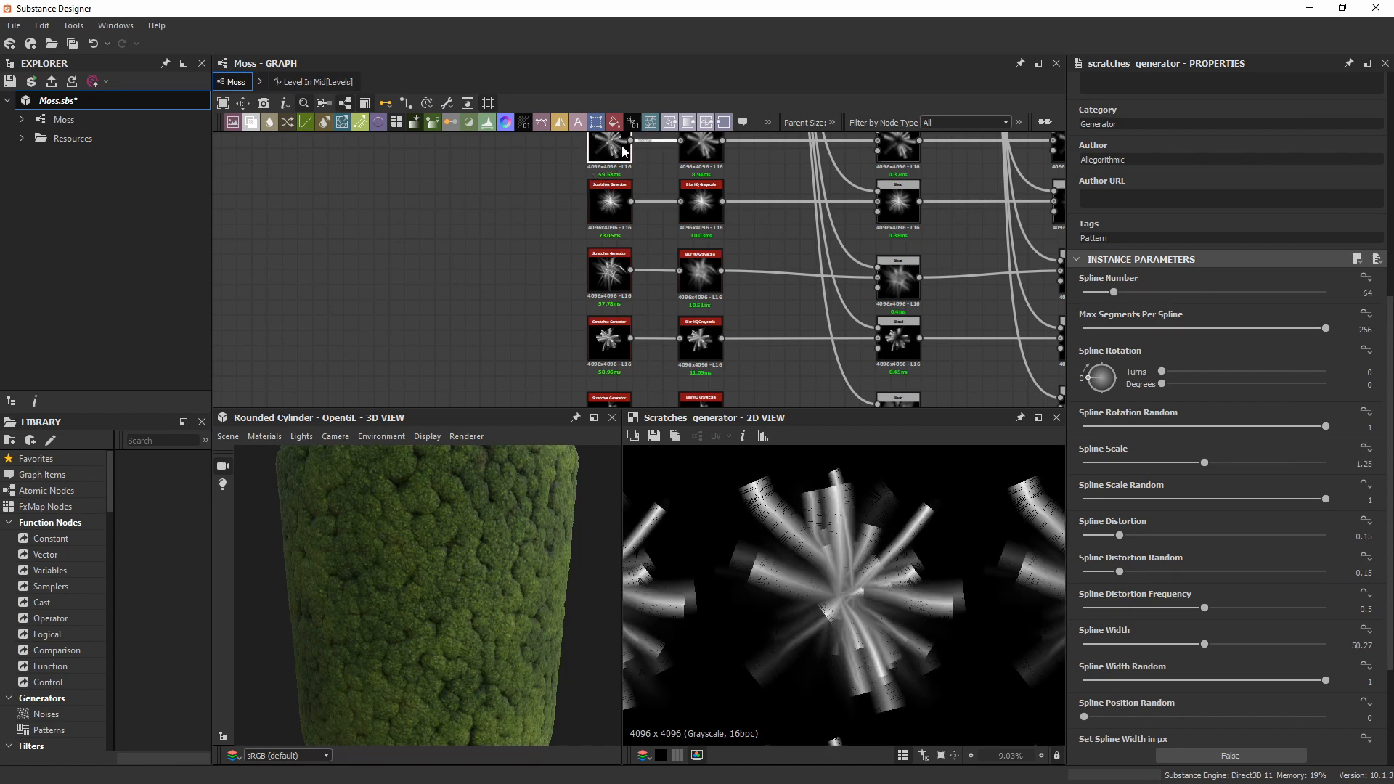
double_click(610, 275)
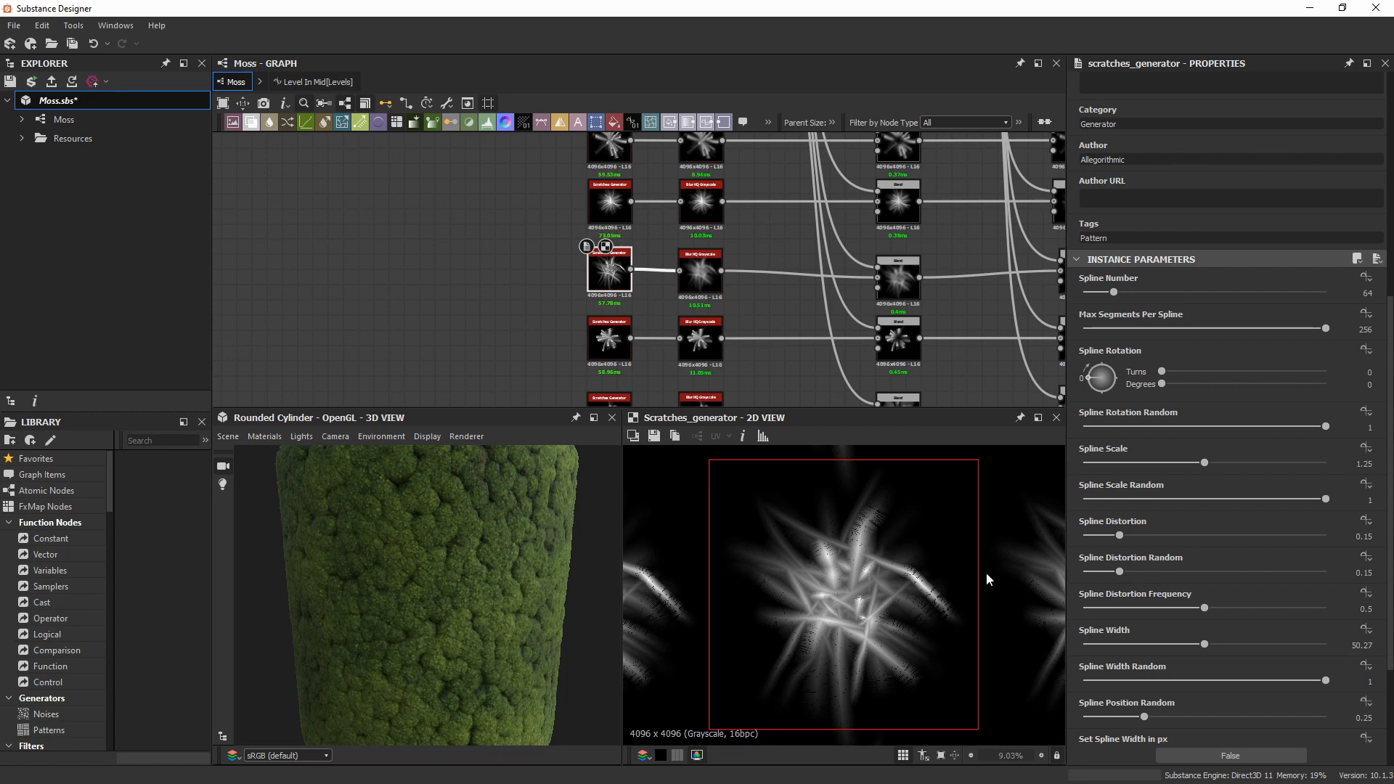
scroll(1124, 509, "down", 4)
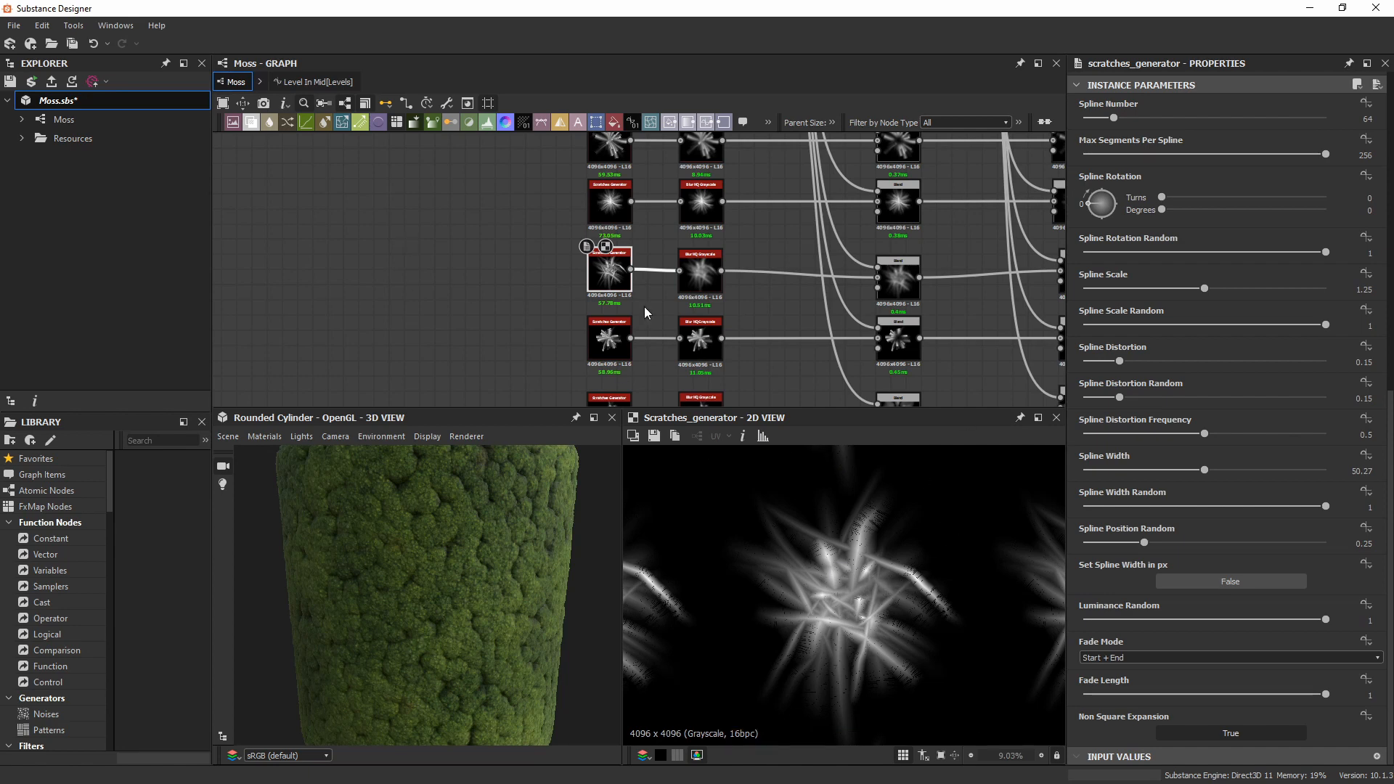
Look over the fifth row's Scratches Generator and display the sixth row's in the 2D view.
middle_click_drag(647, 313, 604, 154)
scroll(579, 184, "up", 2)
left_click(566, 175)
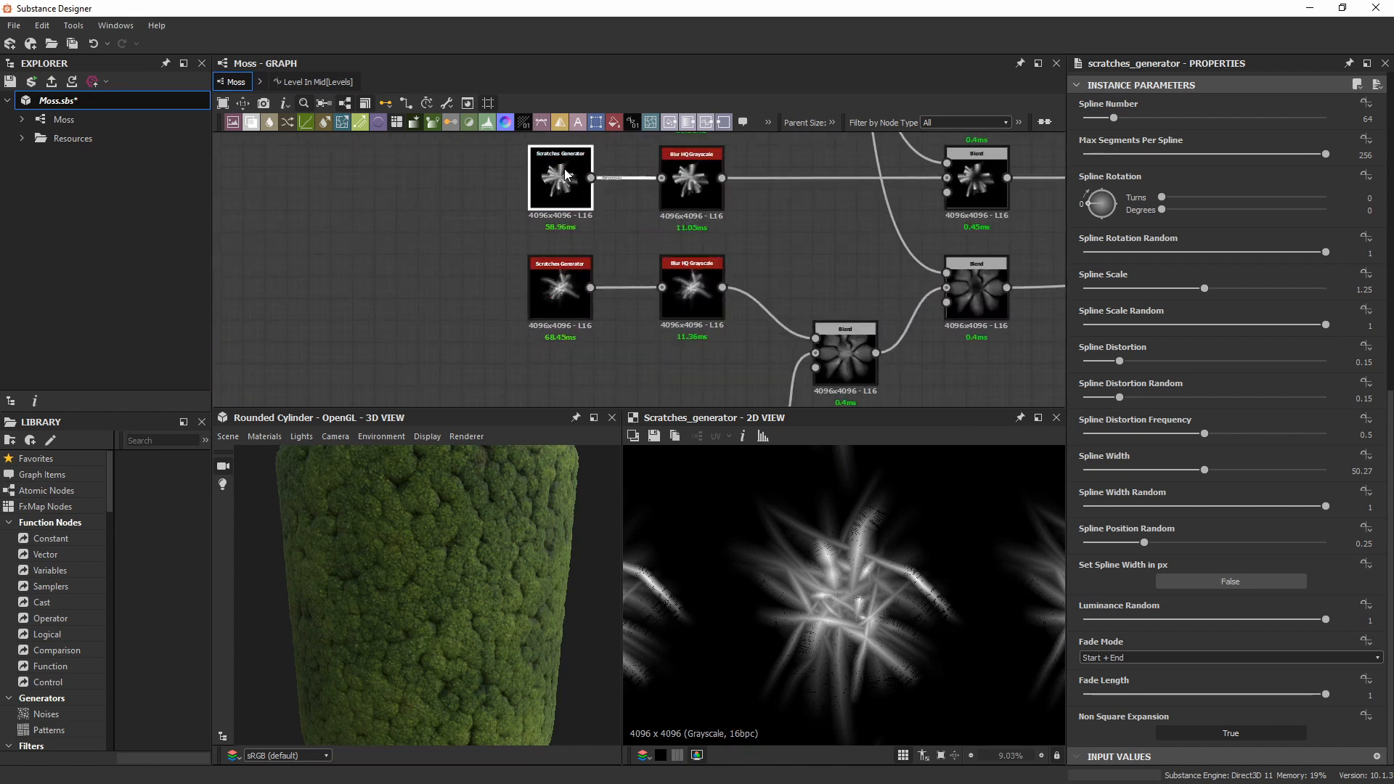
left_click(563, 301)
middle_click_drag(590, 294, 587, 234)
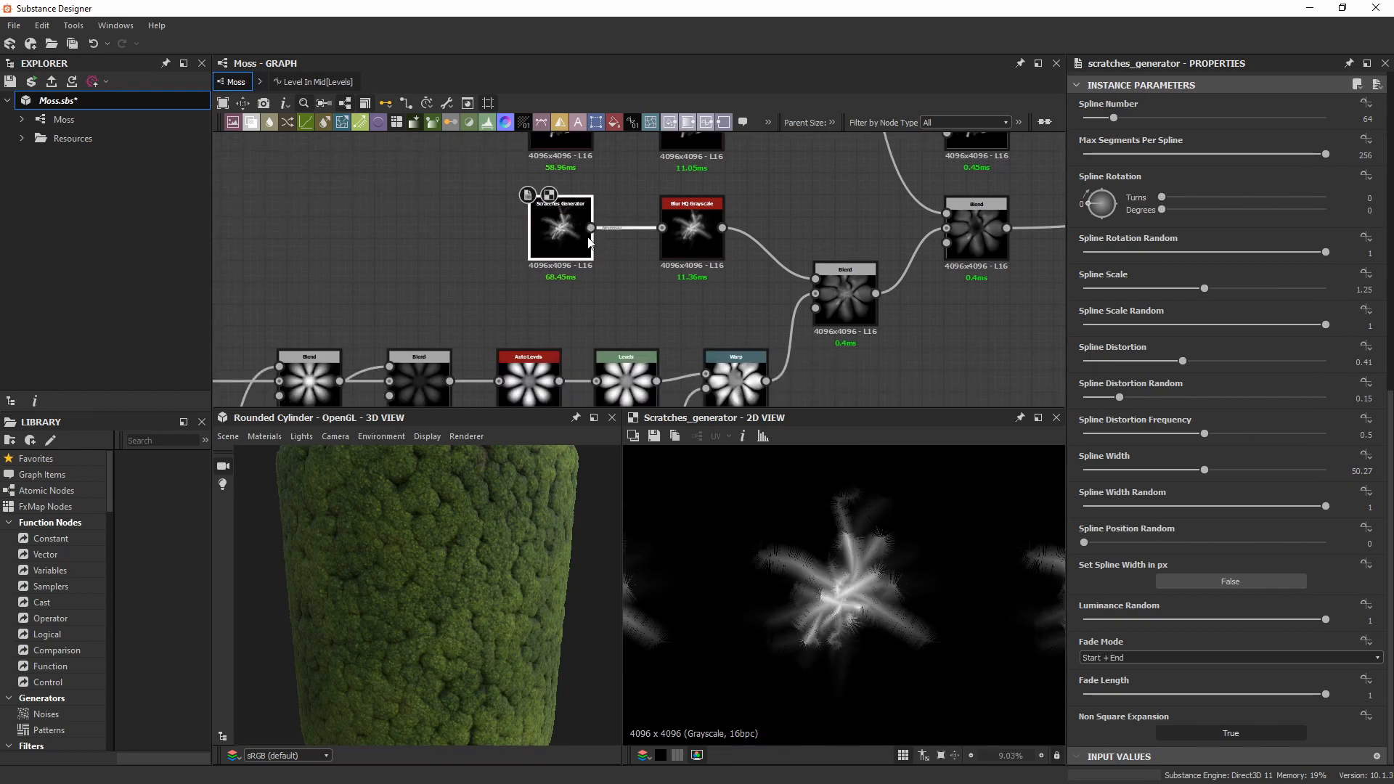
Examine the petal-shape node chain blended into the sixth row, and inspect the moss surface up close in the 3D view.
scroll(589, 242, "down", 5)
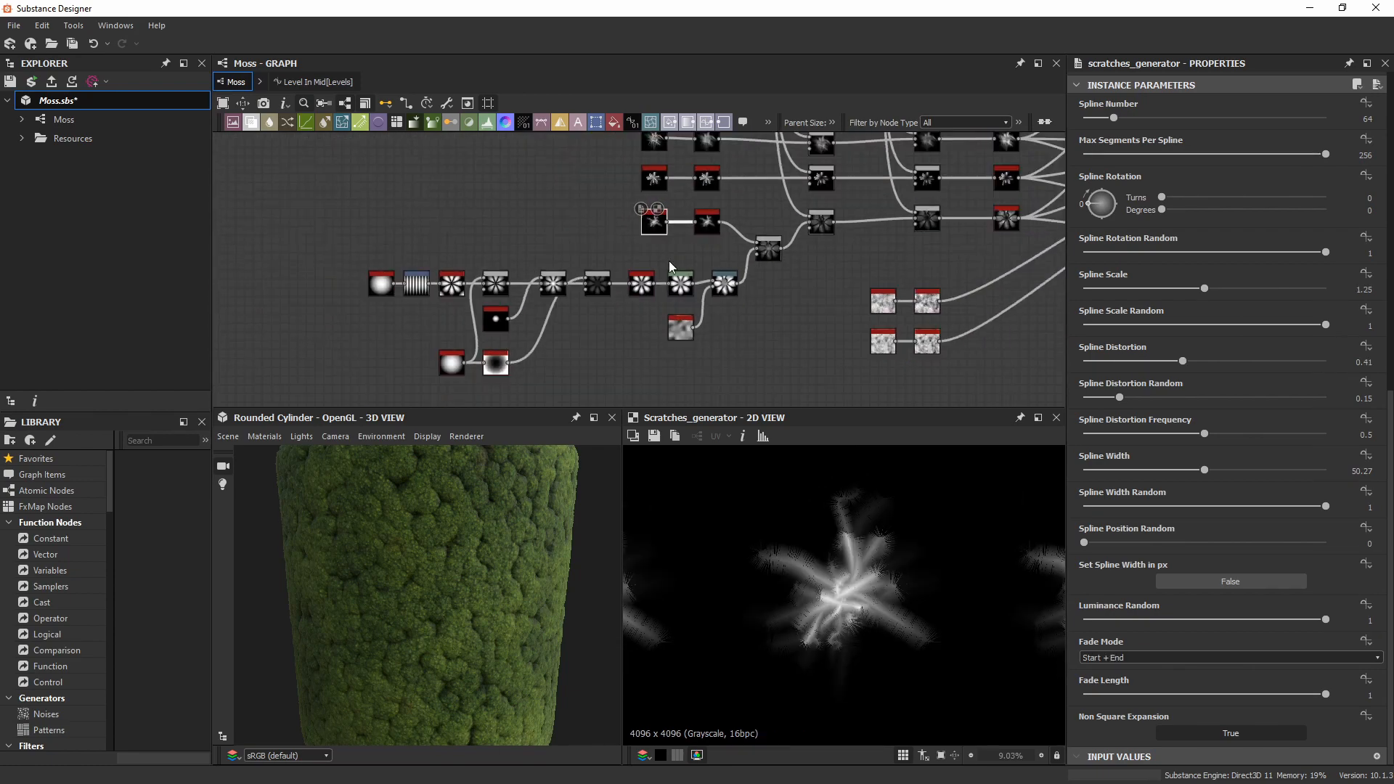
middle_click_drag(645, 286, 641, 270)
mouse_move(727, 207)
middle_mouse_down()
mouse_move(723, 247)
mouse_move(737, 205)
middle_mouse_up()
scroll(696, 273, "up", 1)
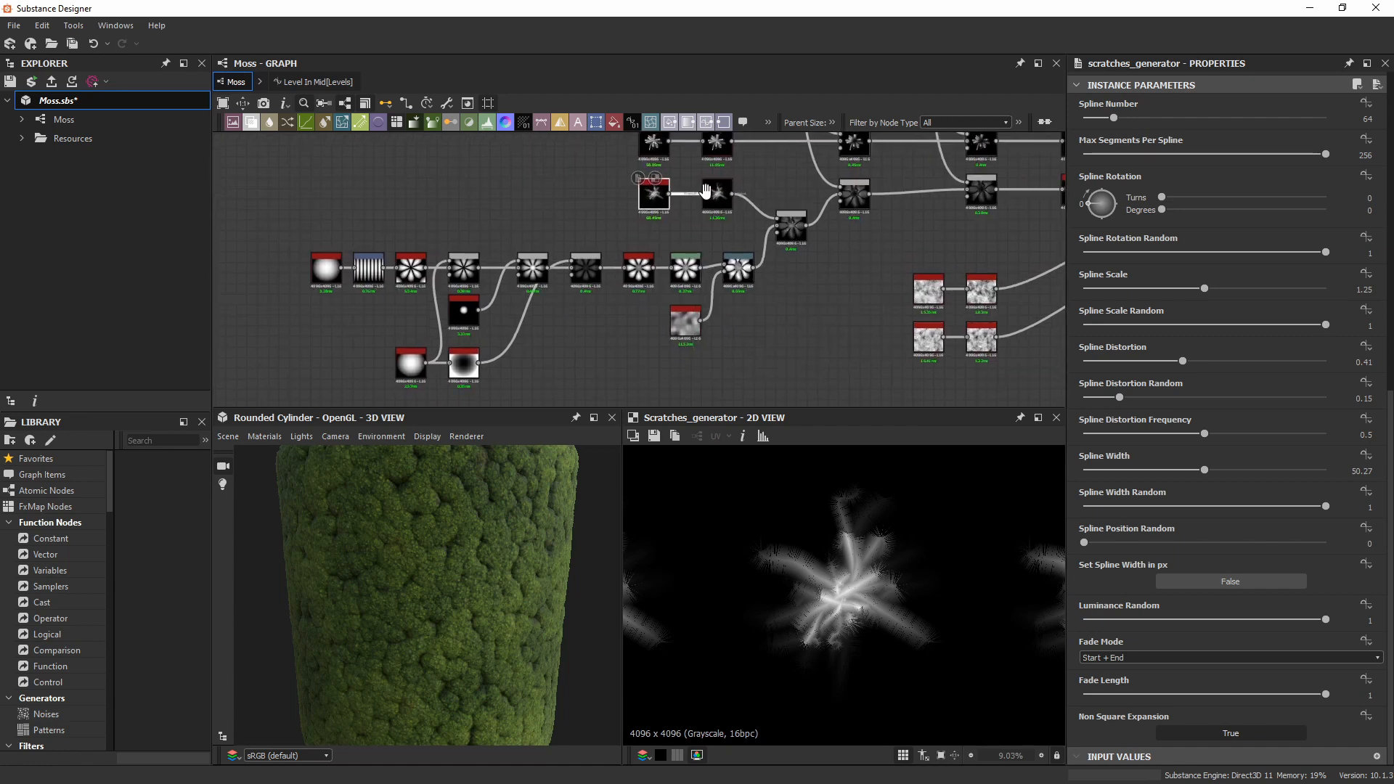
middle_click_drag(664, 152, 640, 255)
scroll(467, 576, "up", 3)
left_click_drag(456, 586, 451, 583)
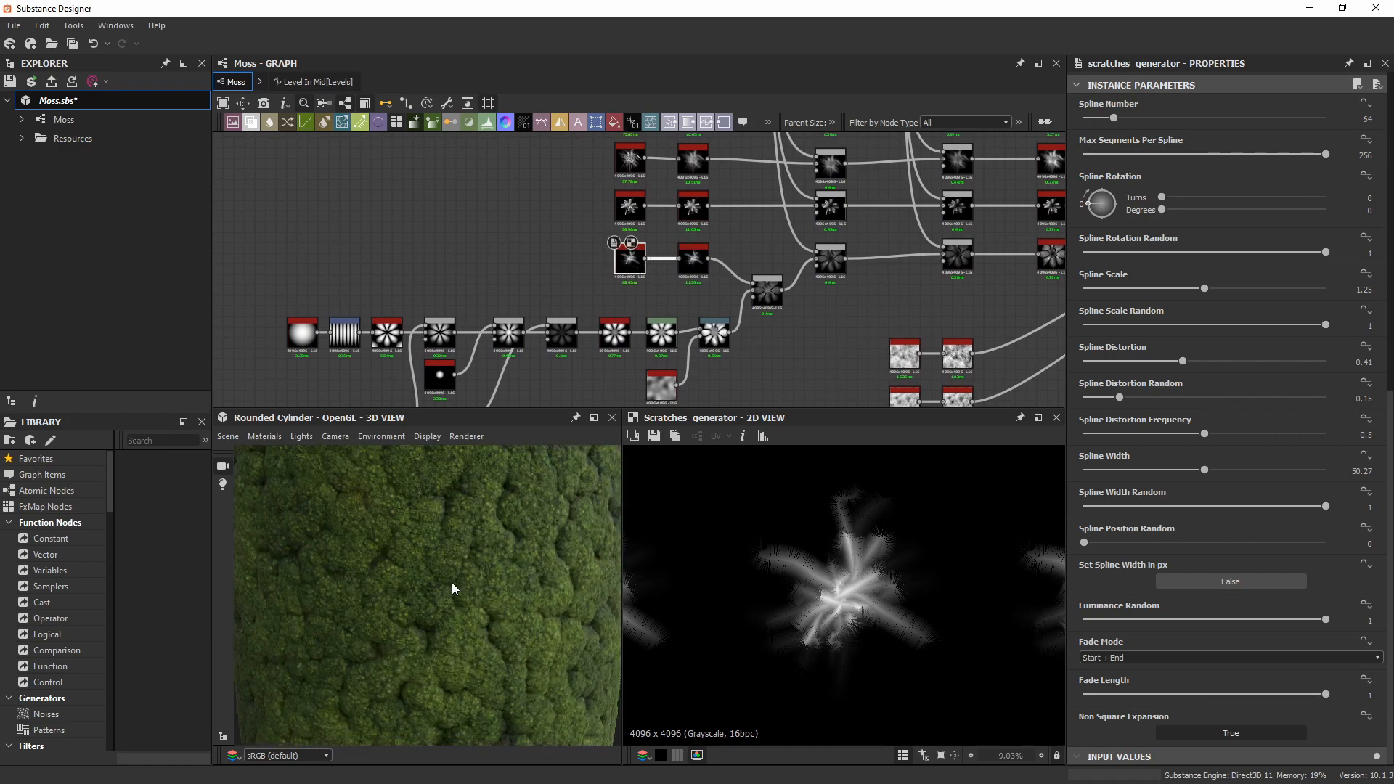
Switch to the reference image board and examine the photo of moss growing on a brick wall up close.
key("alt+Tab")
scroll(813, 363, "down", 10)
scroll(287, 360, "down", 2)
middle_click_drag(287, 360, 801, 310)
scroll(801, 311, "down", 3)
scroll(481, 416, "up", 2)
middle_click_drag(467, 486, 912, 334)
scroll(523, 464, "up", 5)
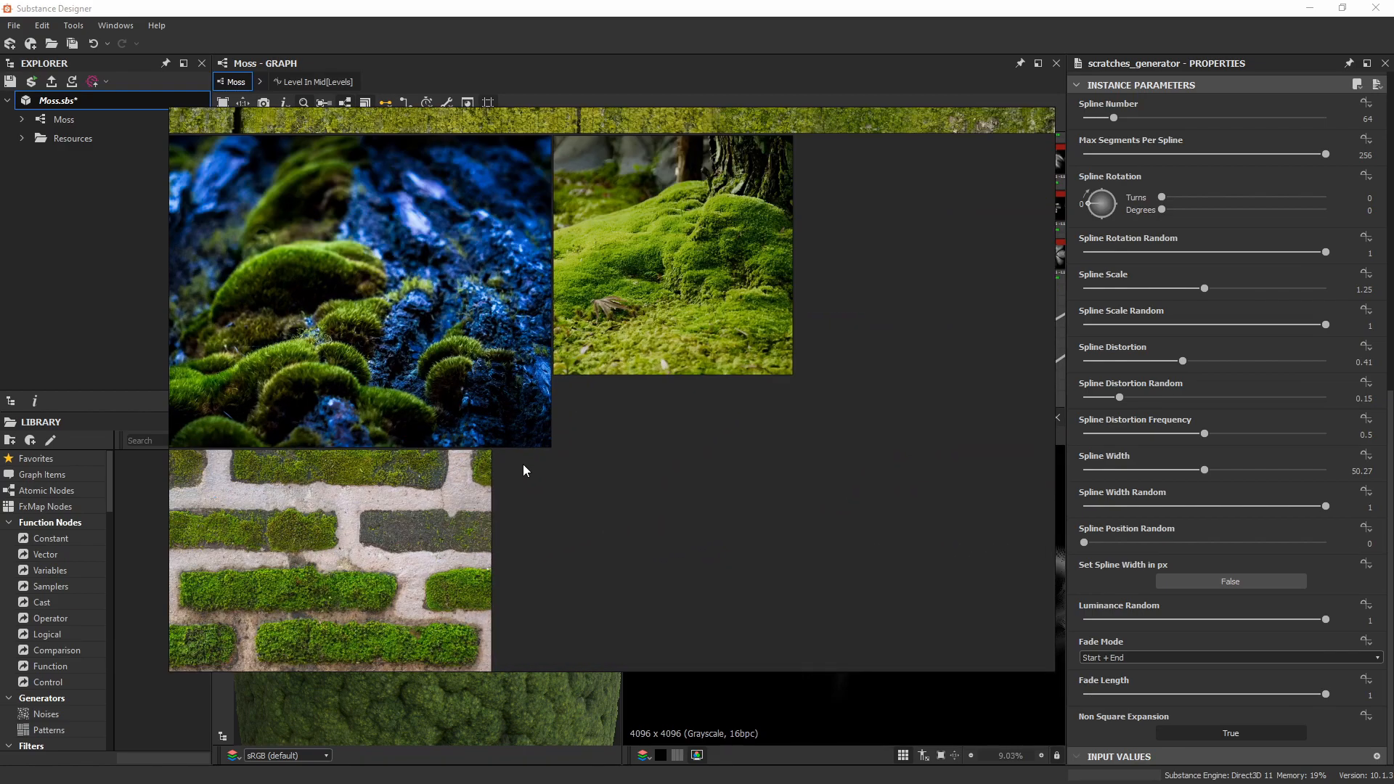
middle_click_drag(414, 338, 654, 241)
scroll(536, 576, "up", 4)
scroll(661, 490, "up", 4)
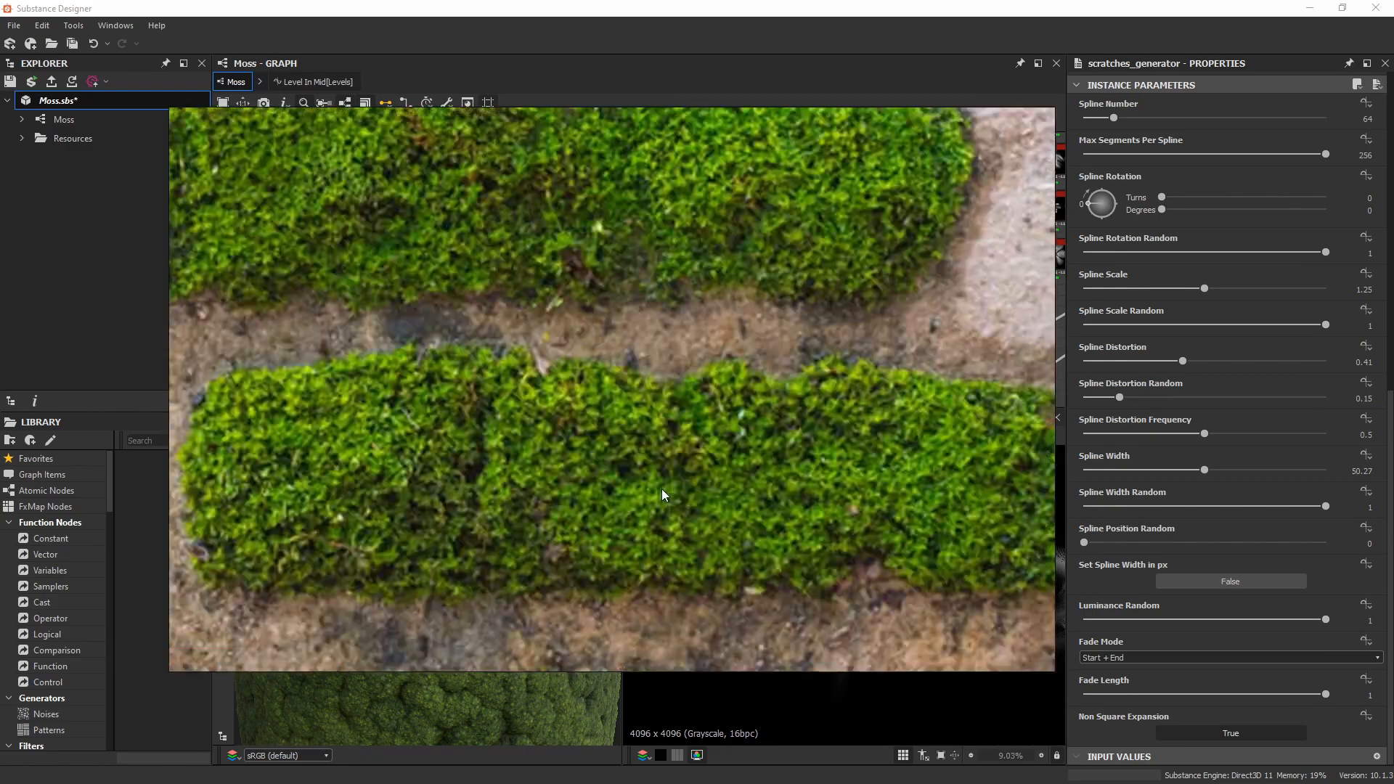
scroll(693, 468, "down", 6)
scroll(706, 438, "down", 5)
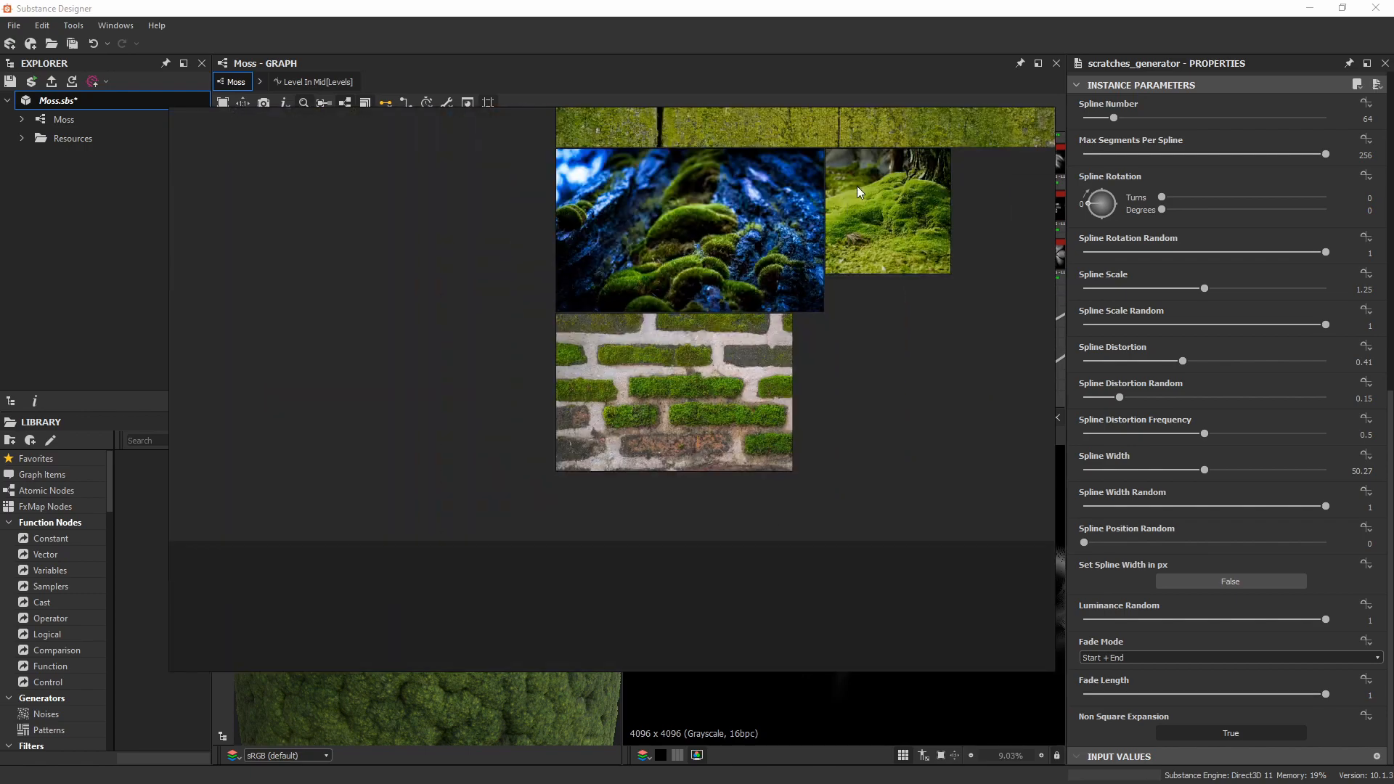
Examine the other moss photos, focusing on the mossy rocks by the waterfall, and return to Substance Designer.
middle_click_drag(857, 186, 537, 550)
scroll(630, 228, "up", 3)
scroll(539, 294, "down", 6)
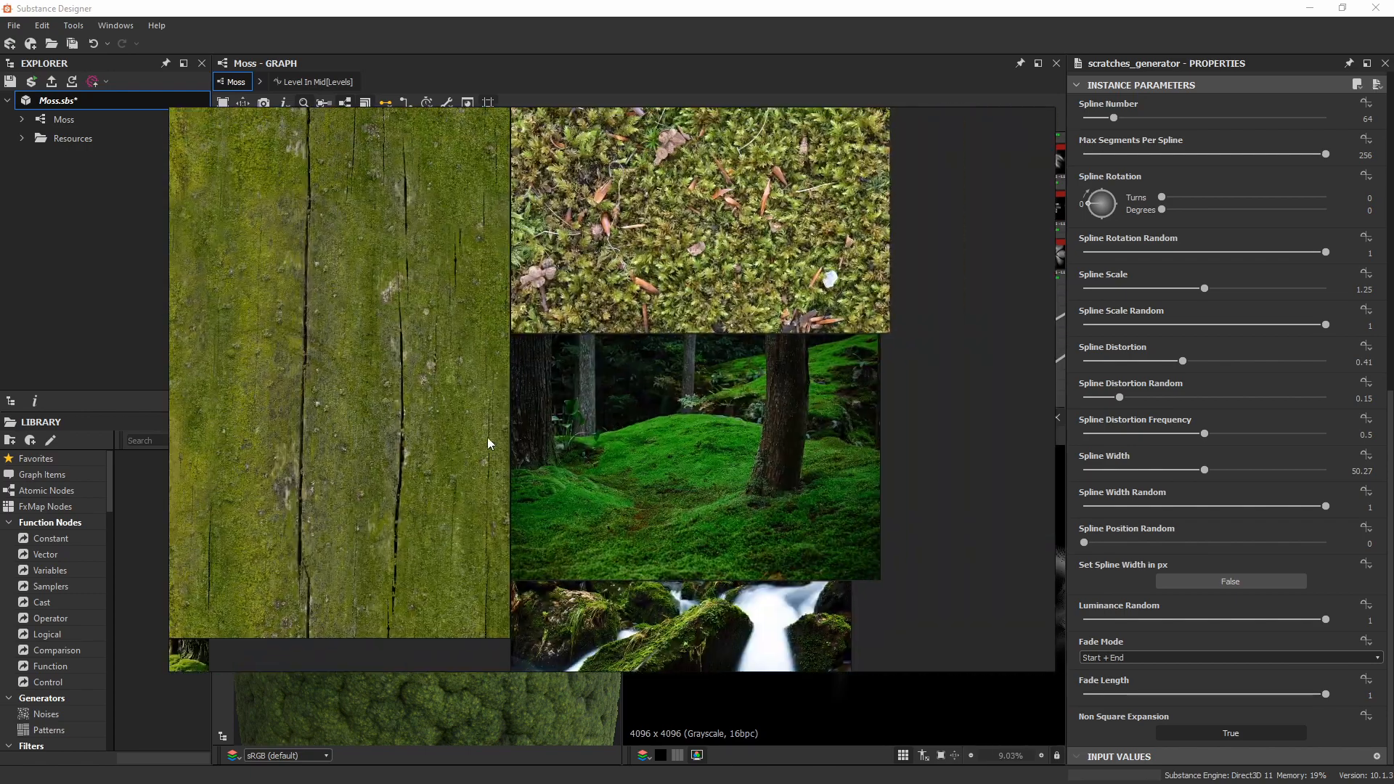
middle_click_drag(621, 370, 604, 191)
scroll(734, 379, "up", 5)
middle_click_drag(792, 381, 785, 226)
scroll(581, 450, "up", 4)
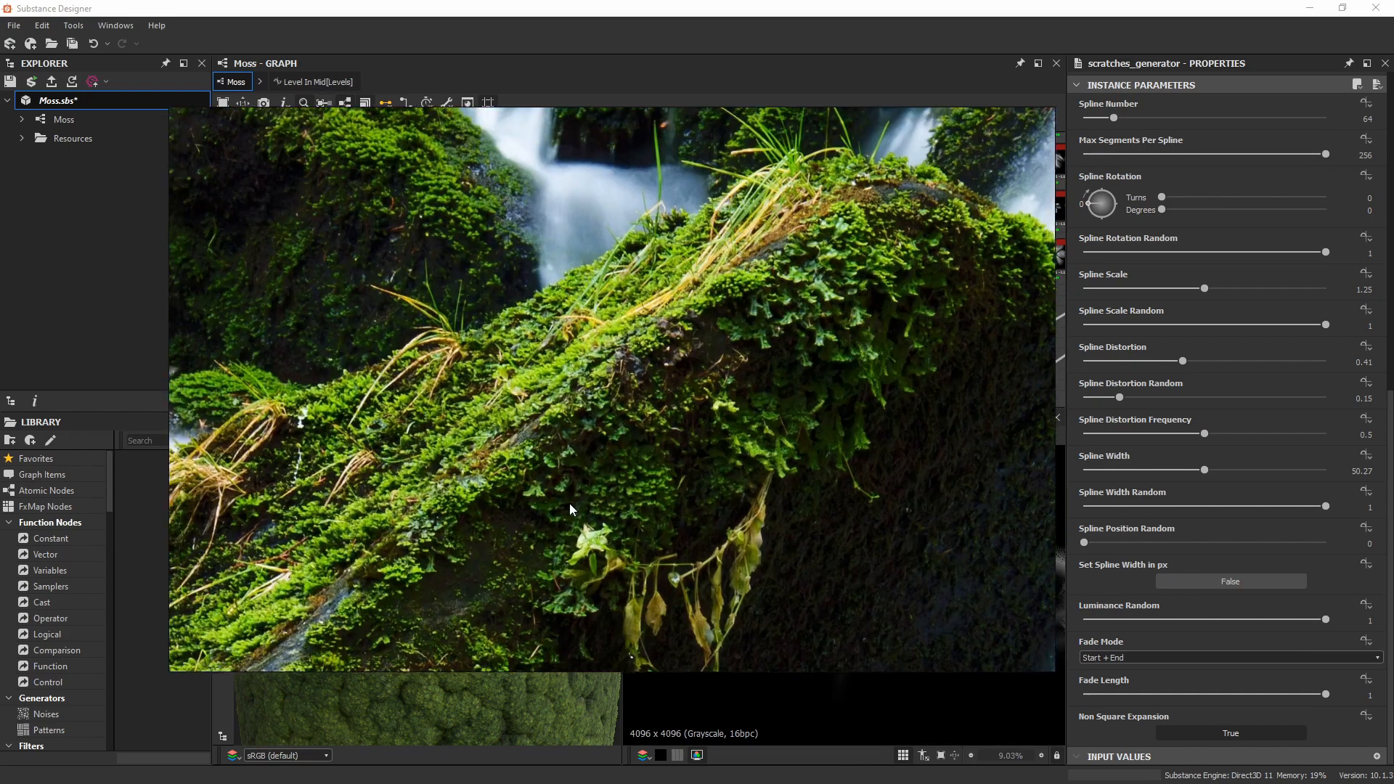
scroll(635, 360, "up", 4)
scroll(479, 419, "up", 2)
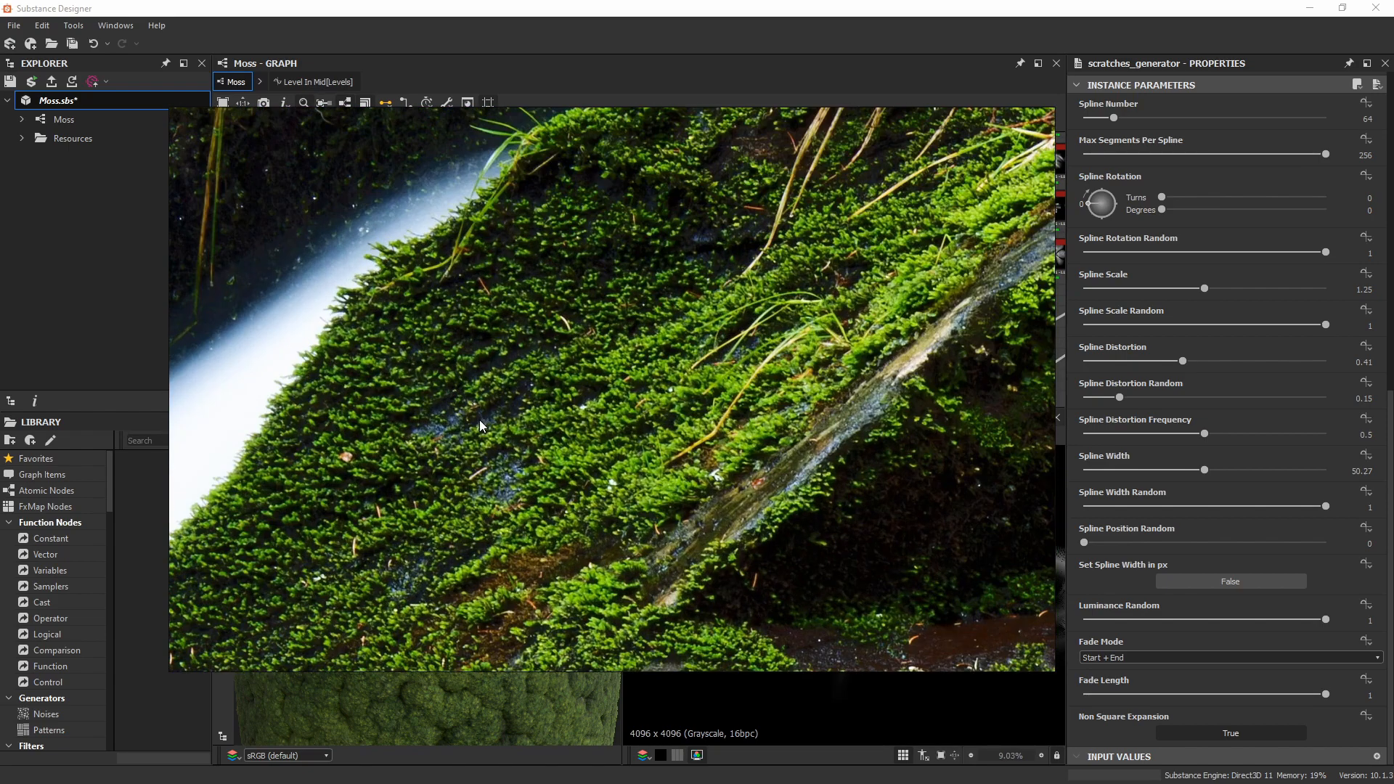
scroll(564, 431, "down", 3)
scroll(657, 530, "up", 4)
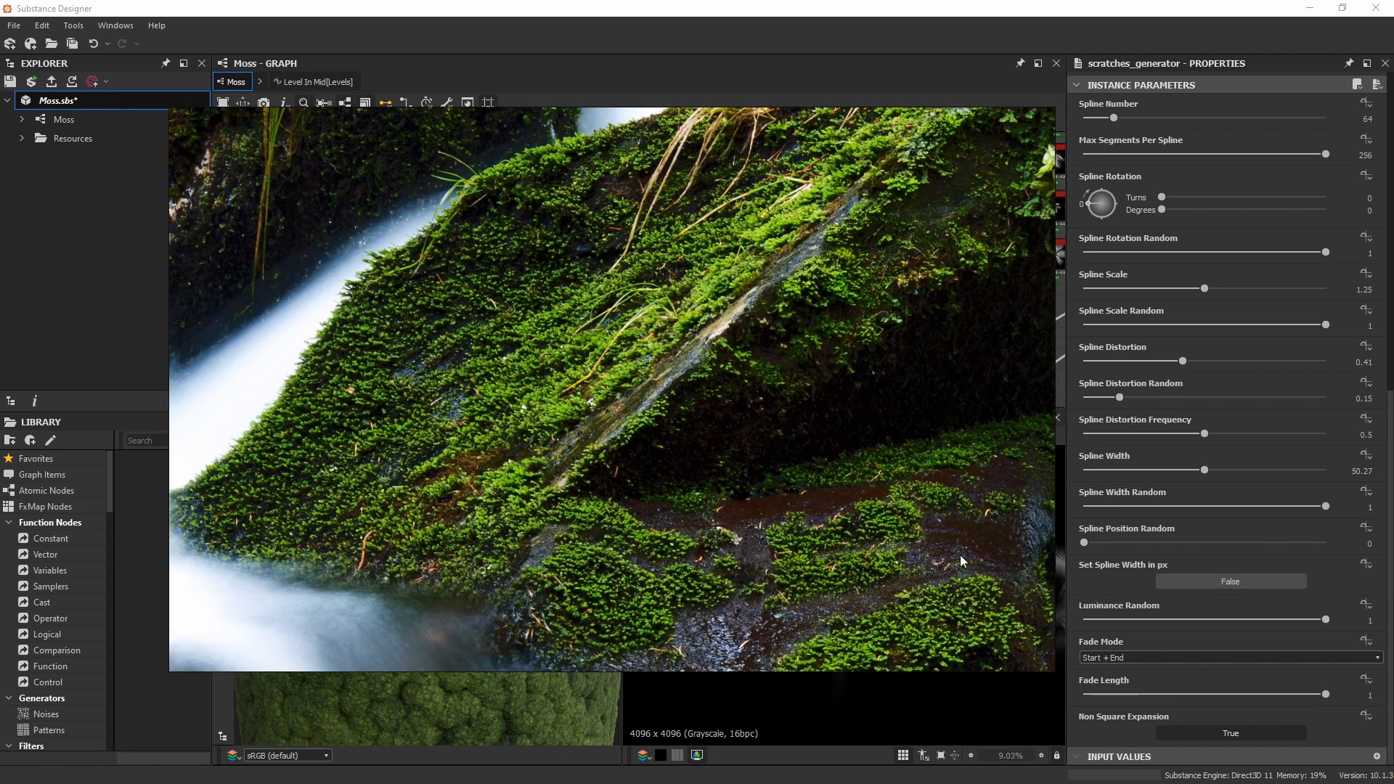
key("alt+Tab")
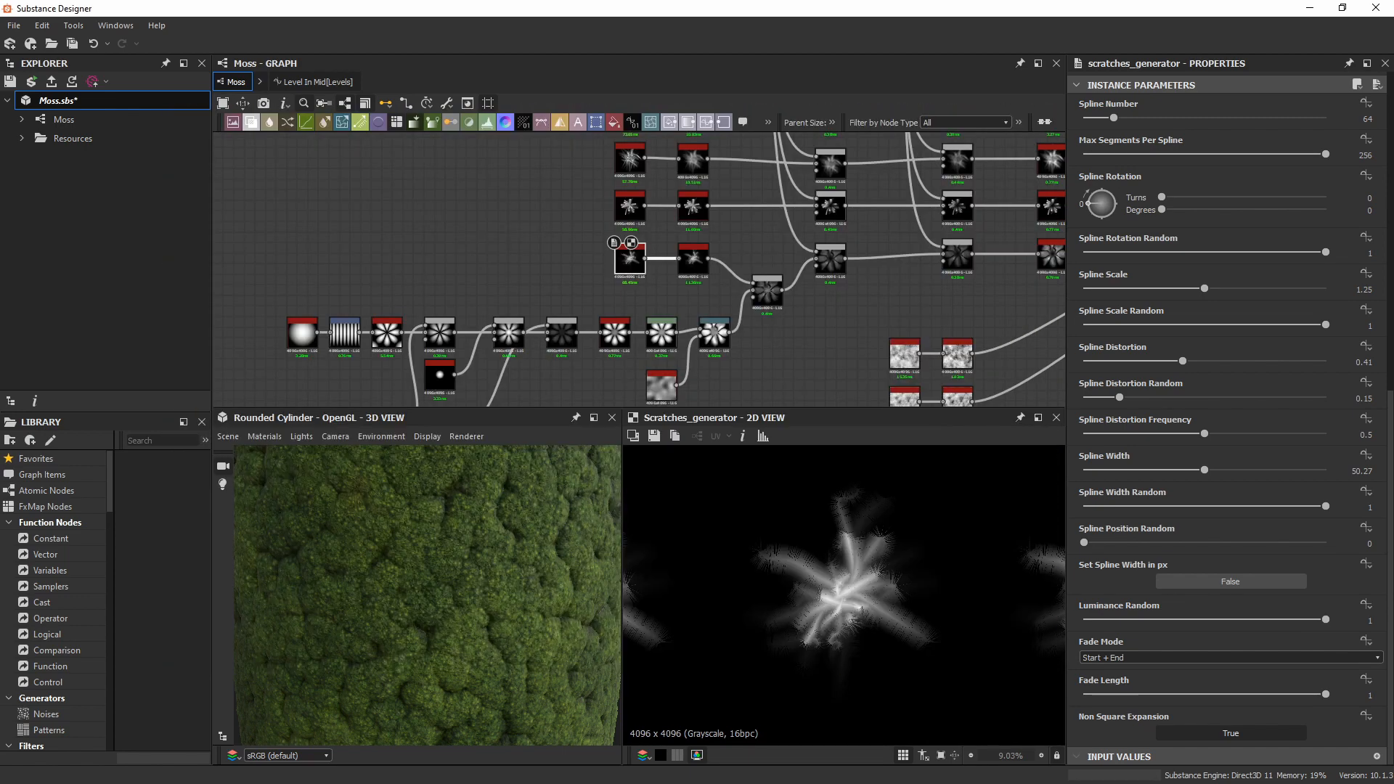
Locate the petal-shape node chain below the sixth row and display its Auto Levels node in the 2D view.
middle_click_drag(729, 356, 758, 290)
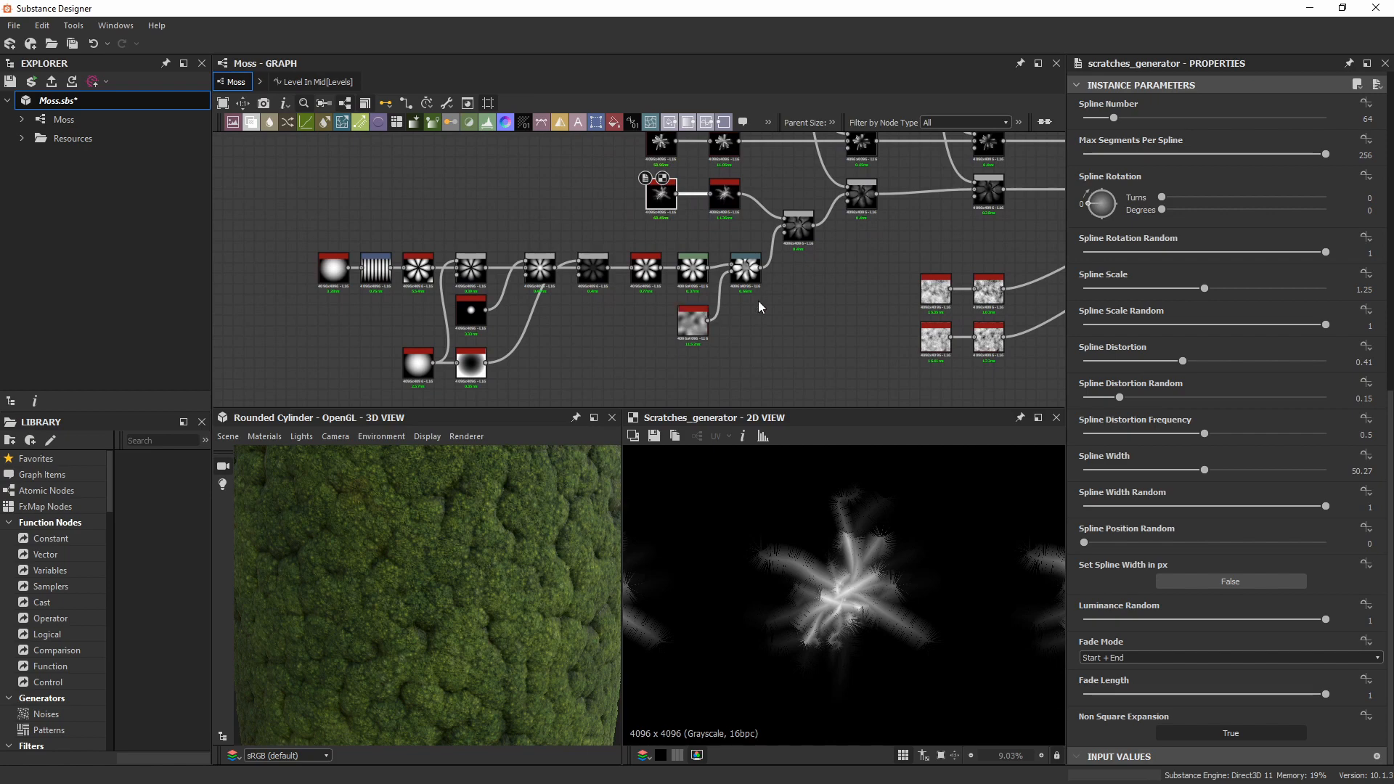
scroll(663, 269, "up", 5)
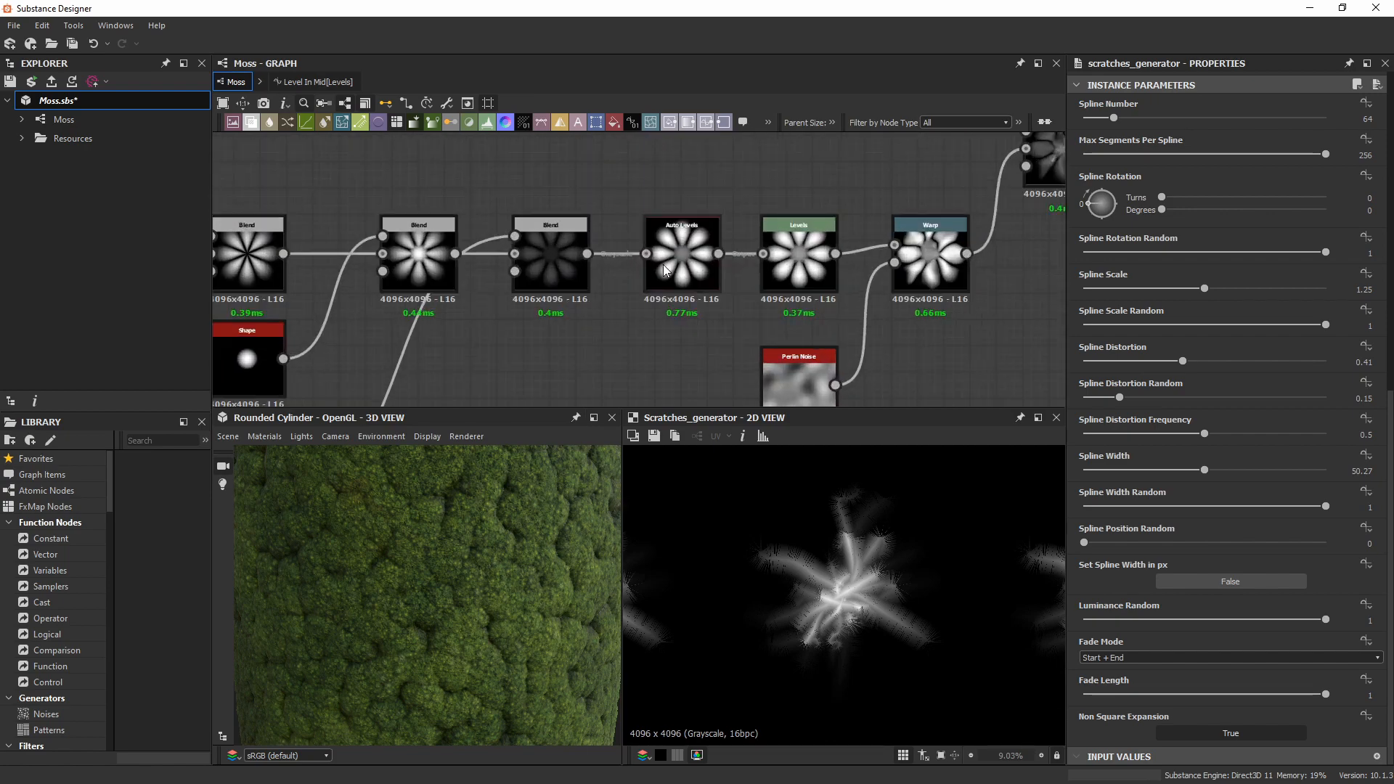
middle_click_drag(667, 270, 769, 258)
double_click(783, 215)
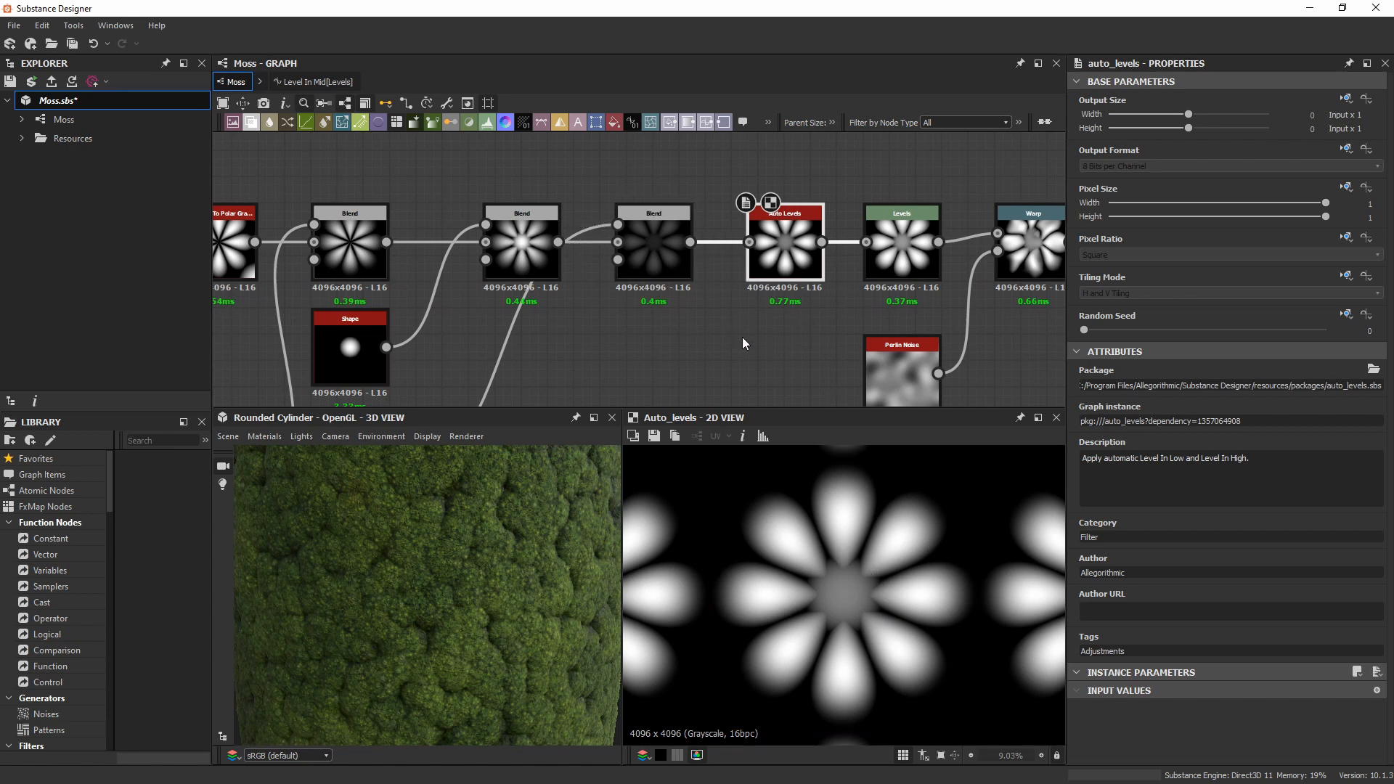
Display the petal chain's starting Shape node, followed by its Transformation 2D node, in the 2D view.
scroll(589, 335, "down", 1)
middle_click_drag(590, 335, 741, 274)
middle_click_drag(439, 244, 503, 215)
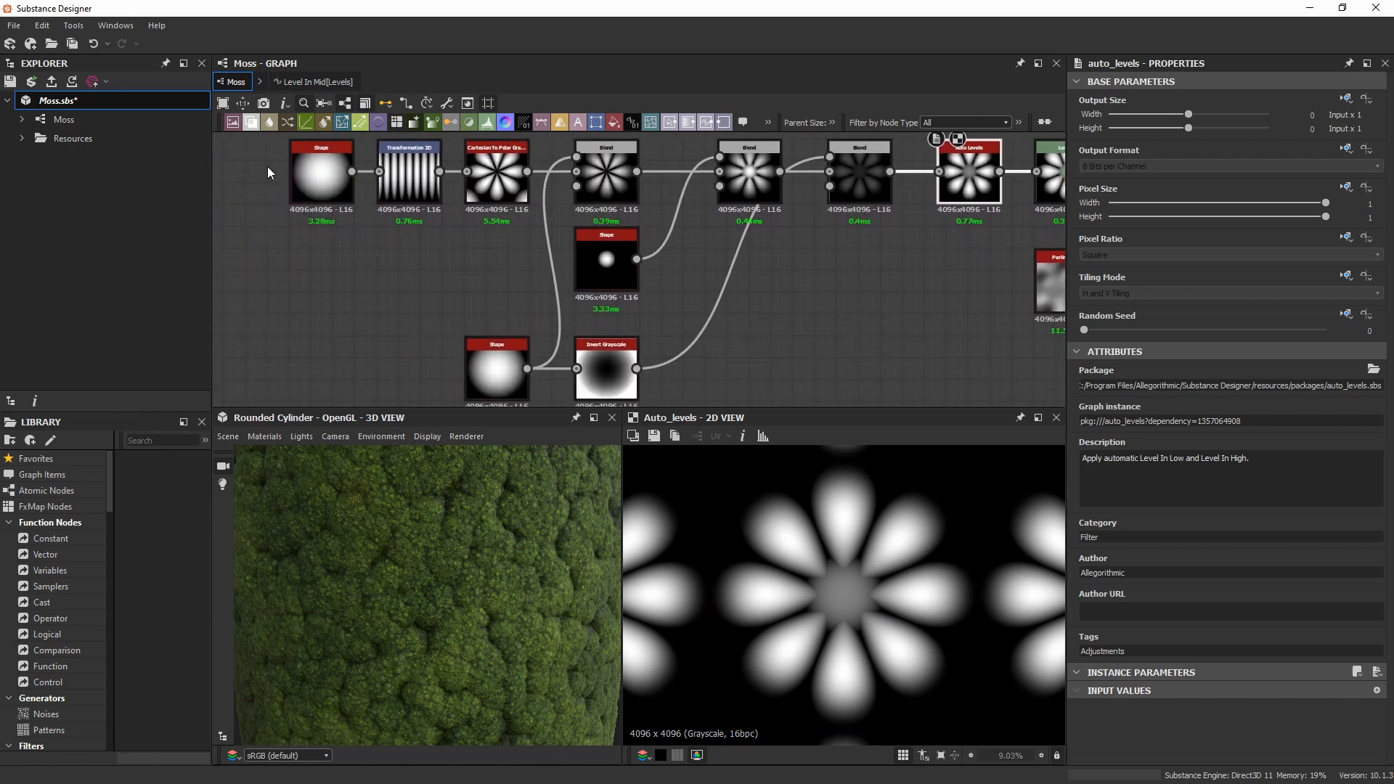
double_click(320, 172)
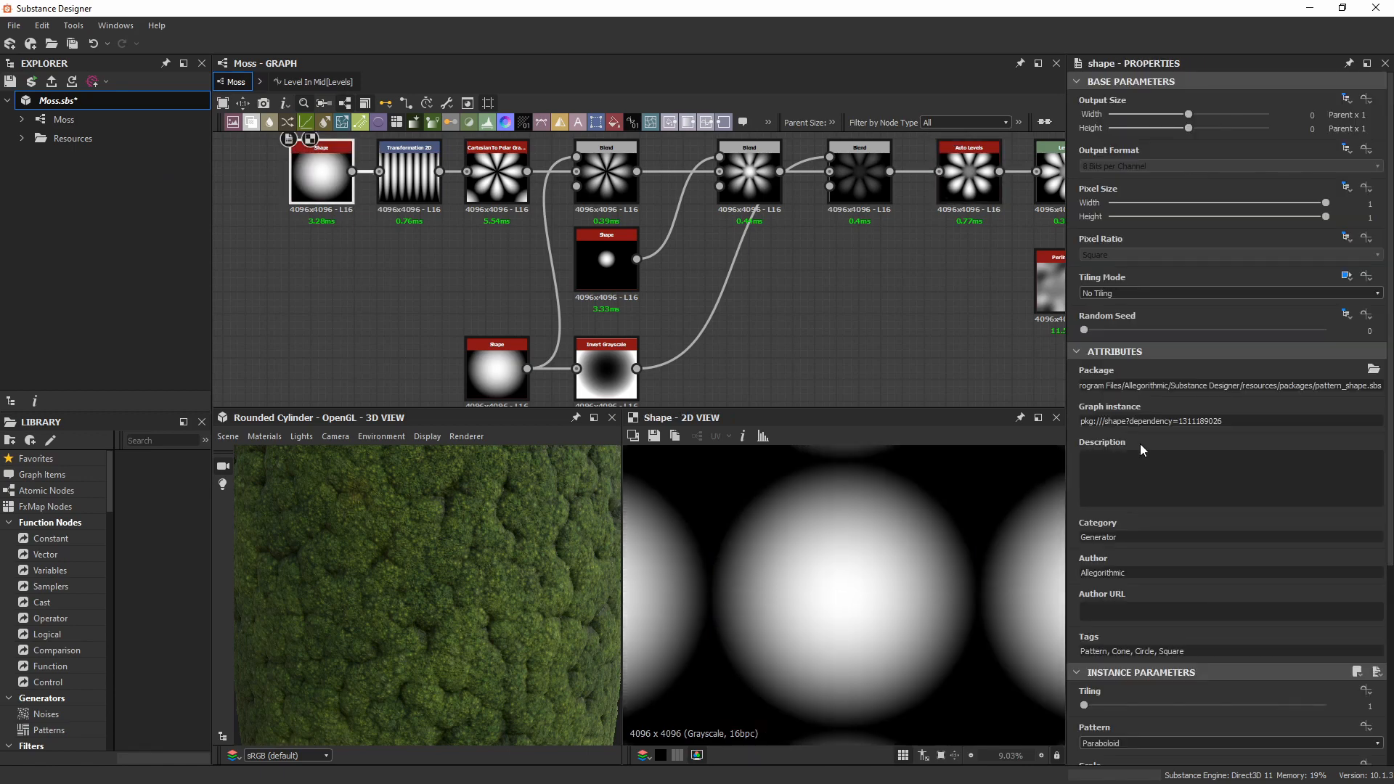
double_click(409, 172)
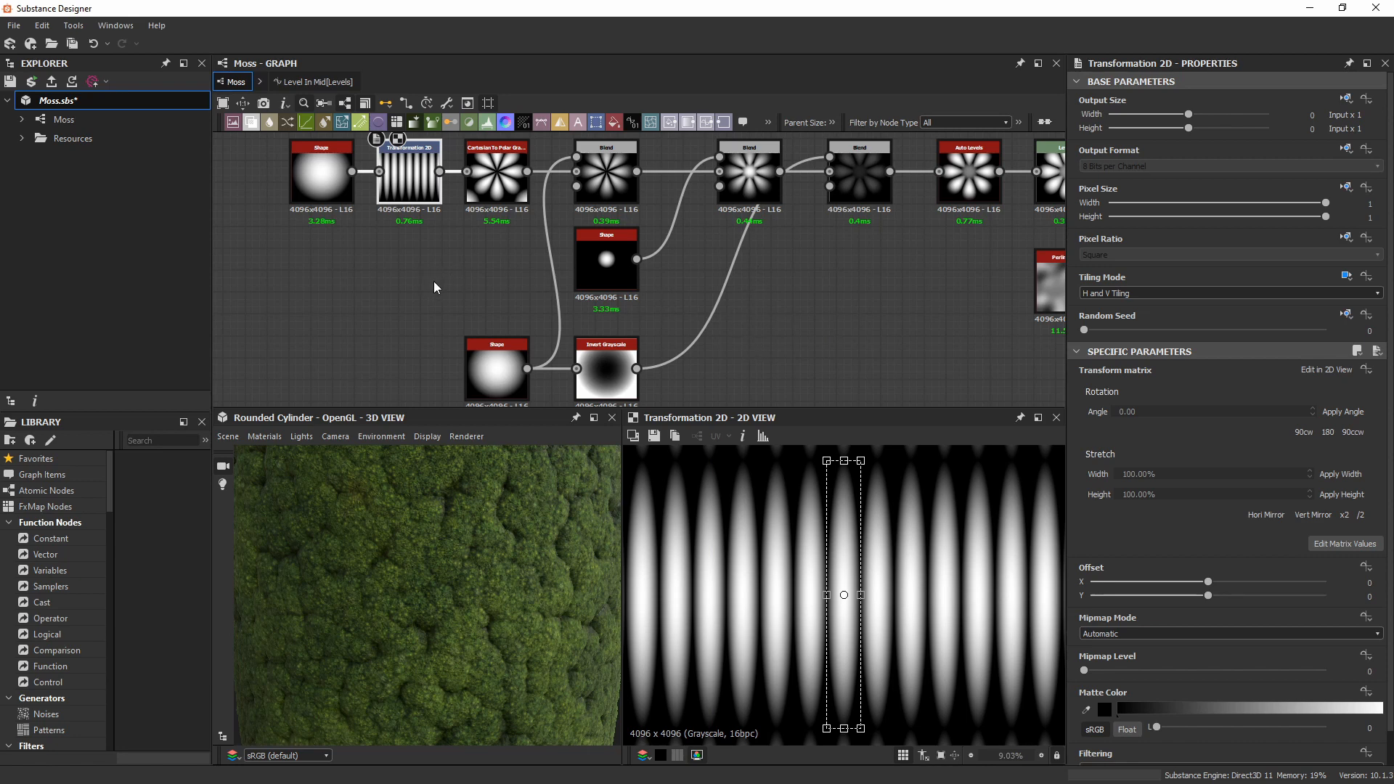
Compare the Transformation 2D stripes with the Cartesian To Polar Grayscale node's output in the 2D view.
scroll(396, 191, "up", 2)
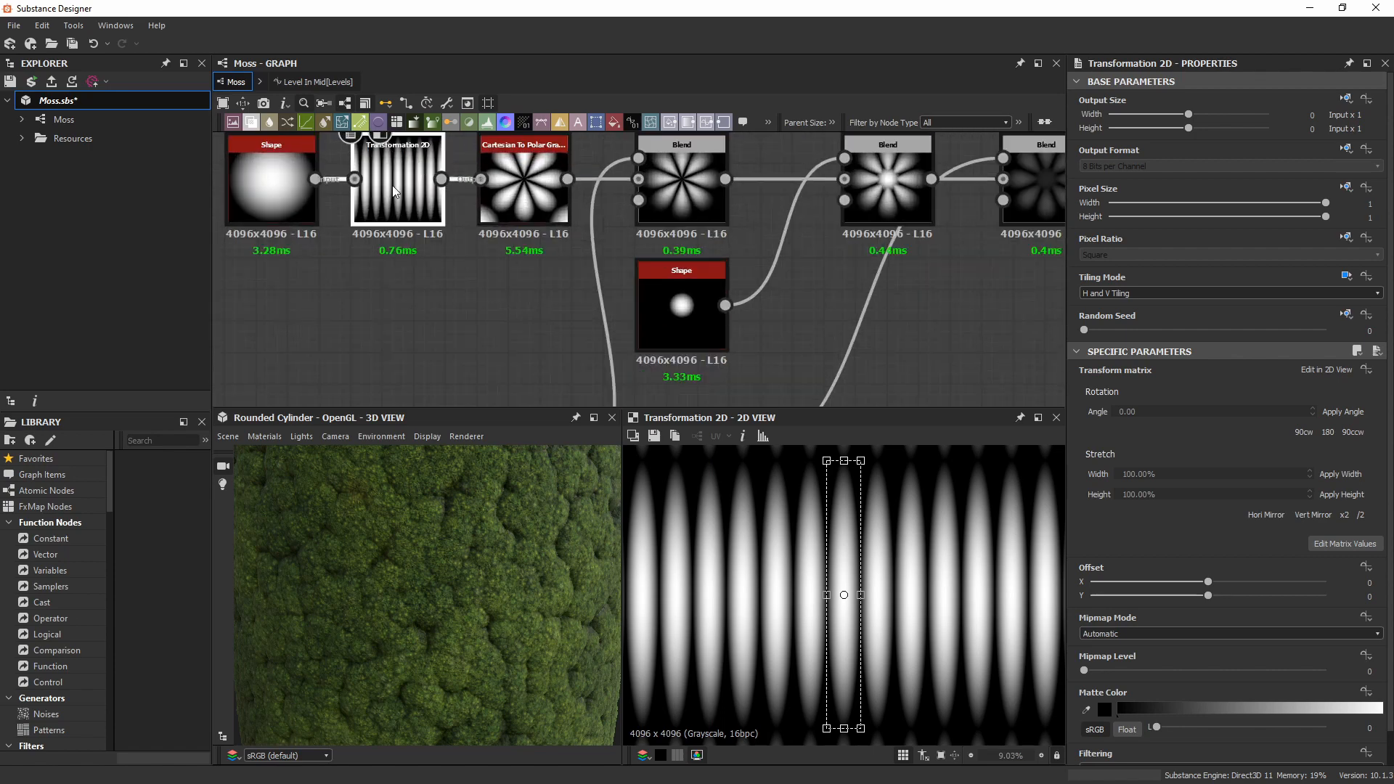
middle_click_drag(393, 187, 430, 269)
scroll(430, 269, "up", 1)
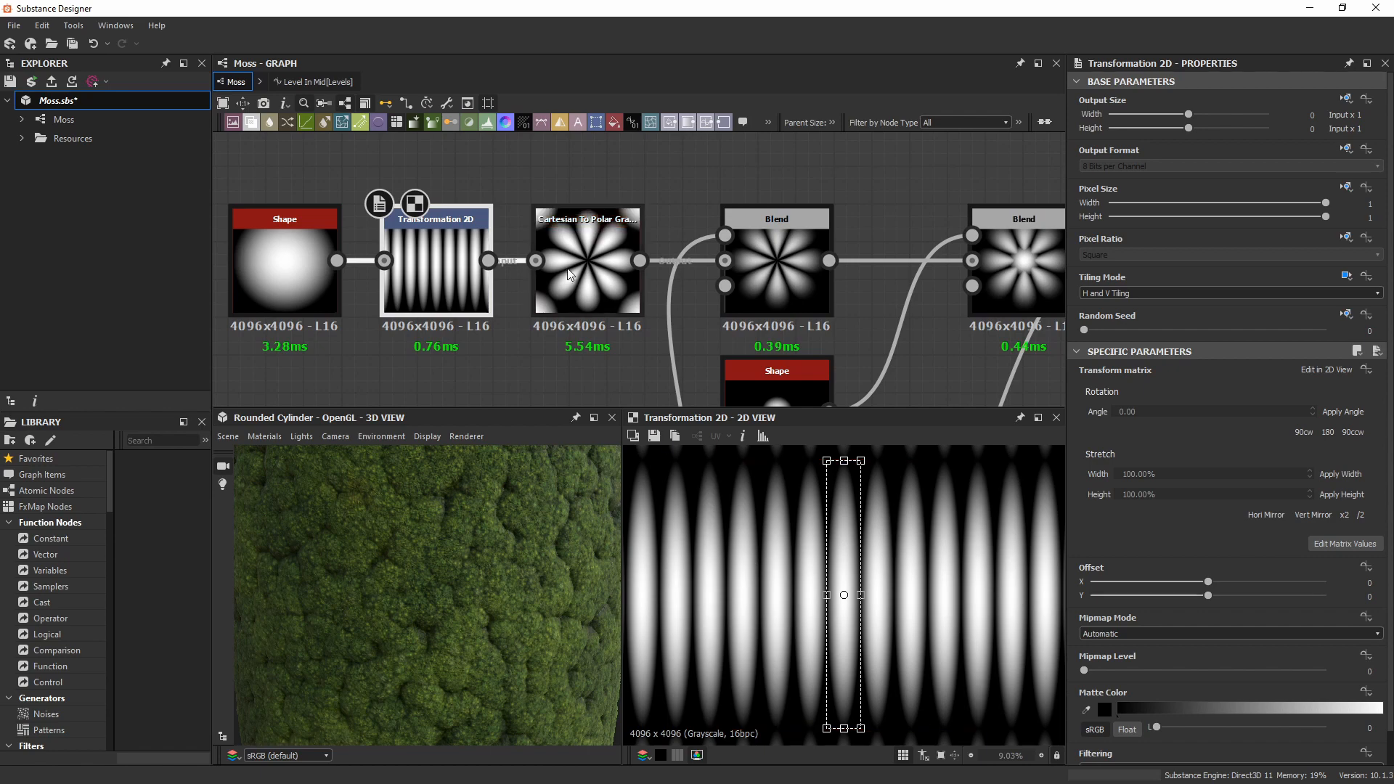
double_click(553, 224)
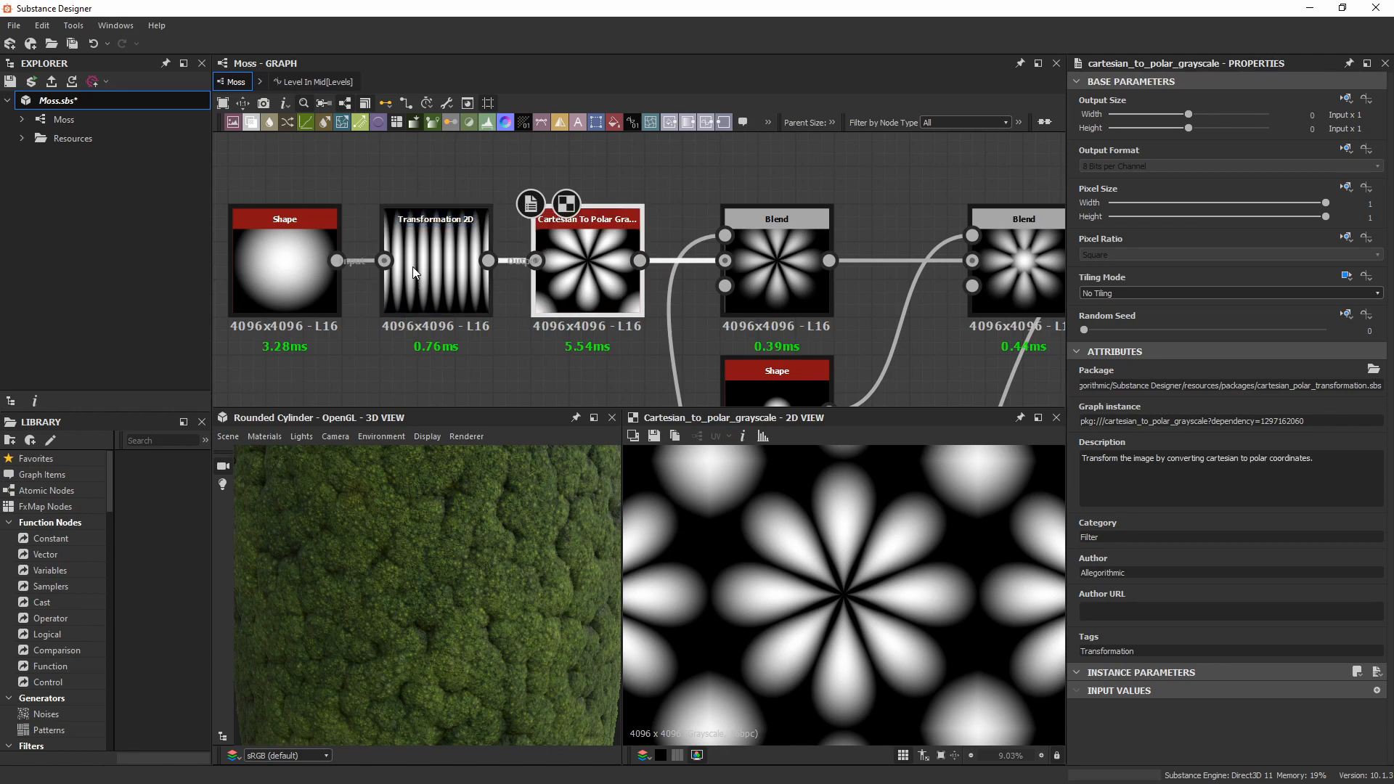
left_click(438, 272)
double_click(438, 272)
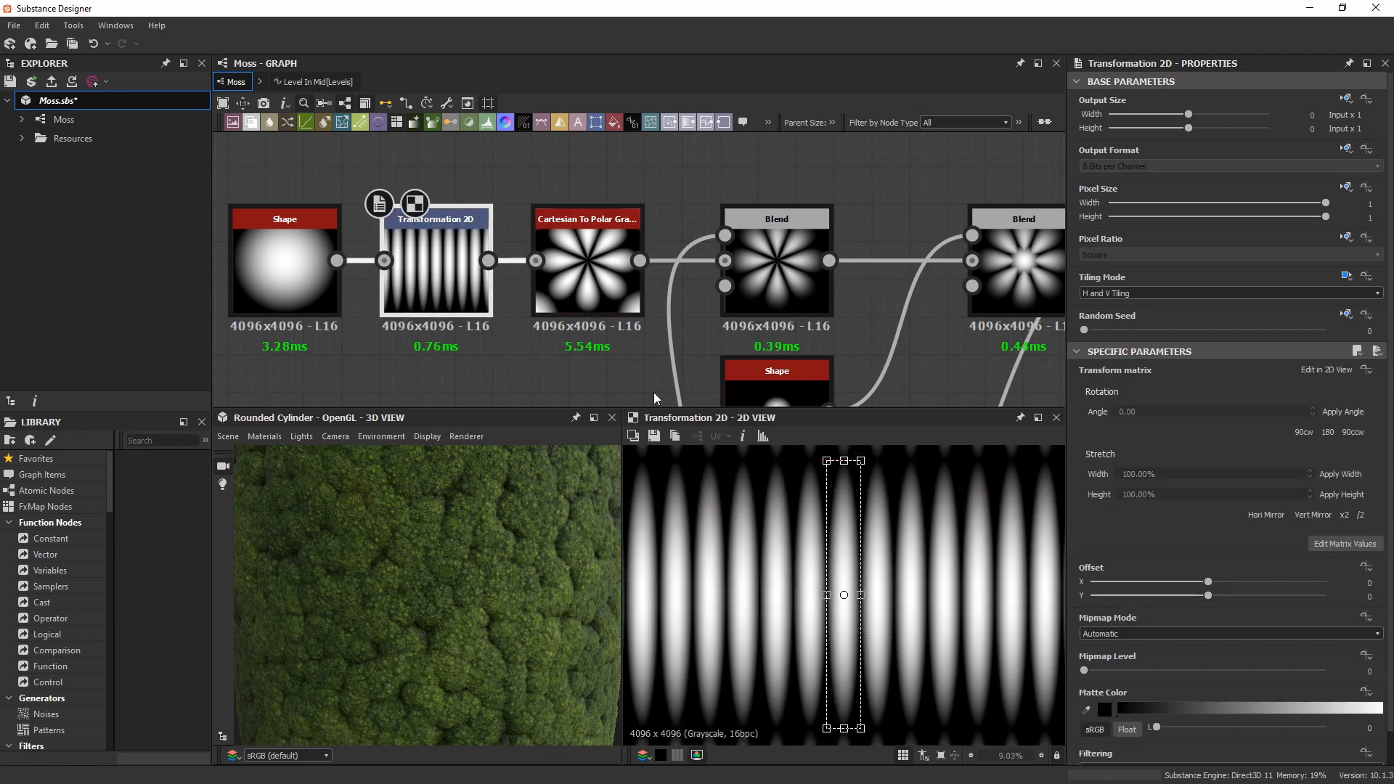
left_click(611, 263)
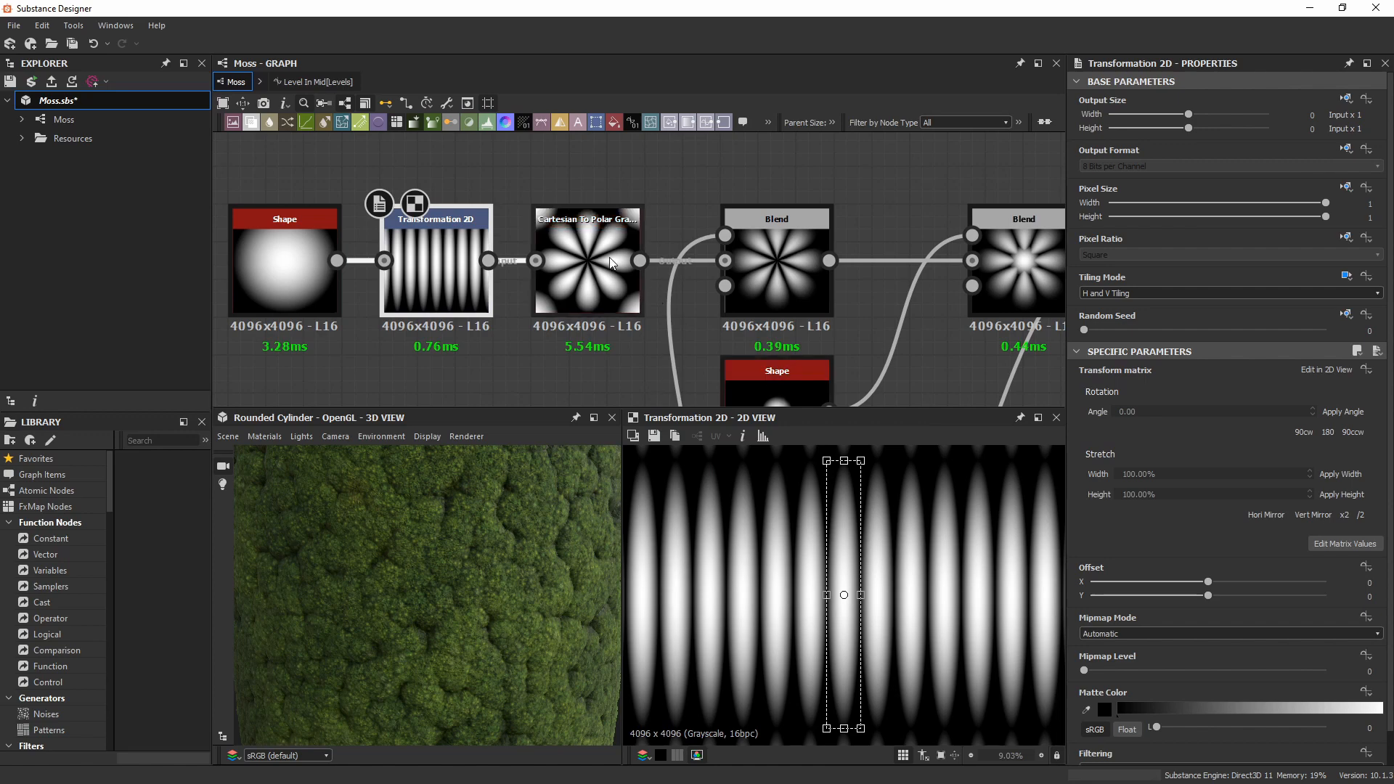
left_click(428, 257)
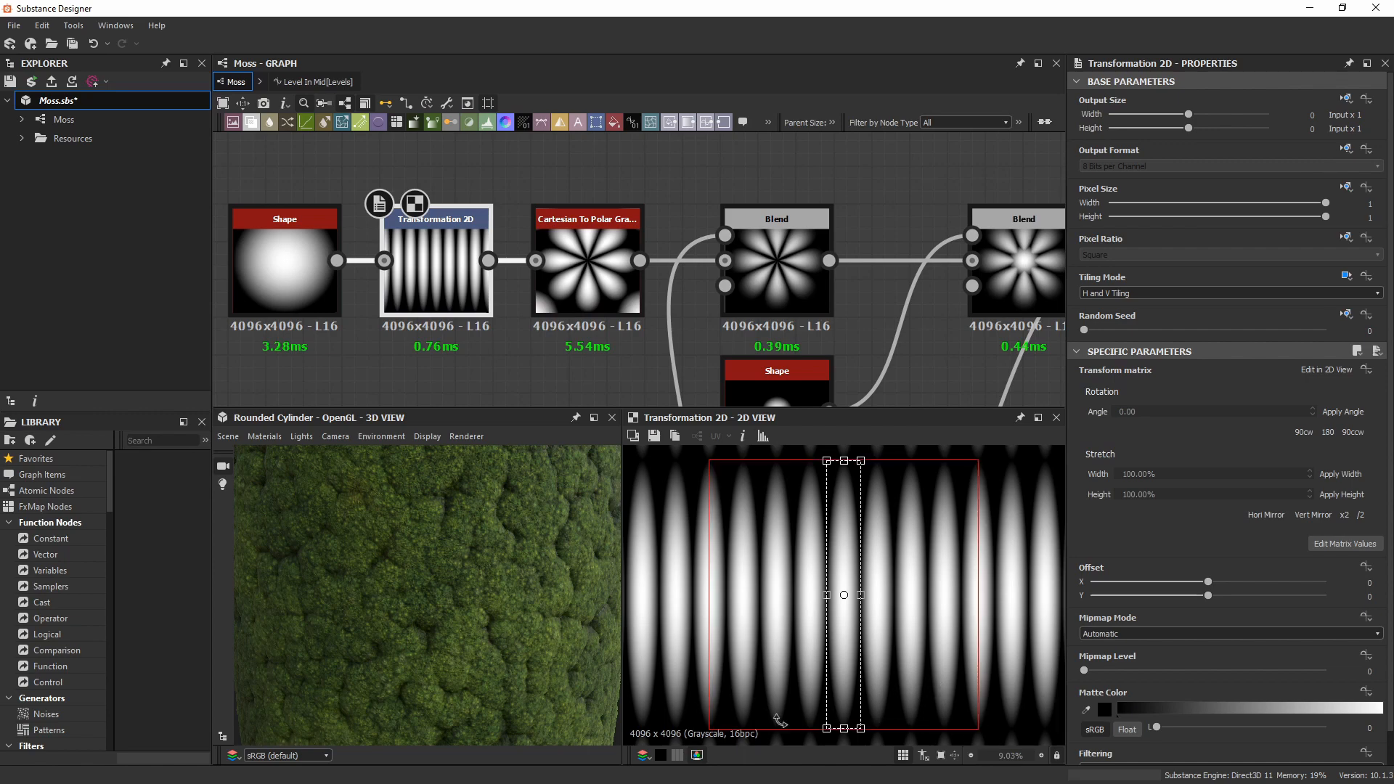
left_click(586, 277)
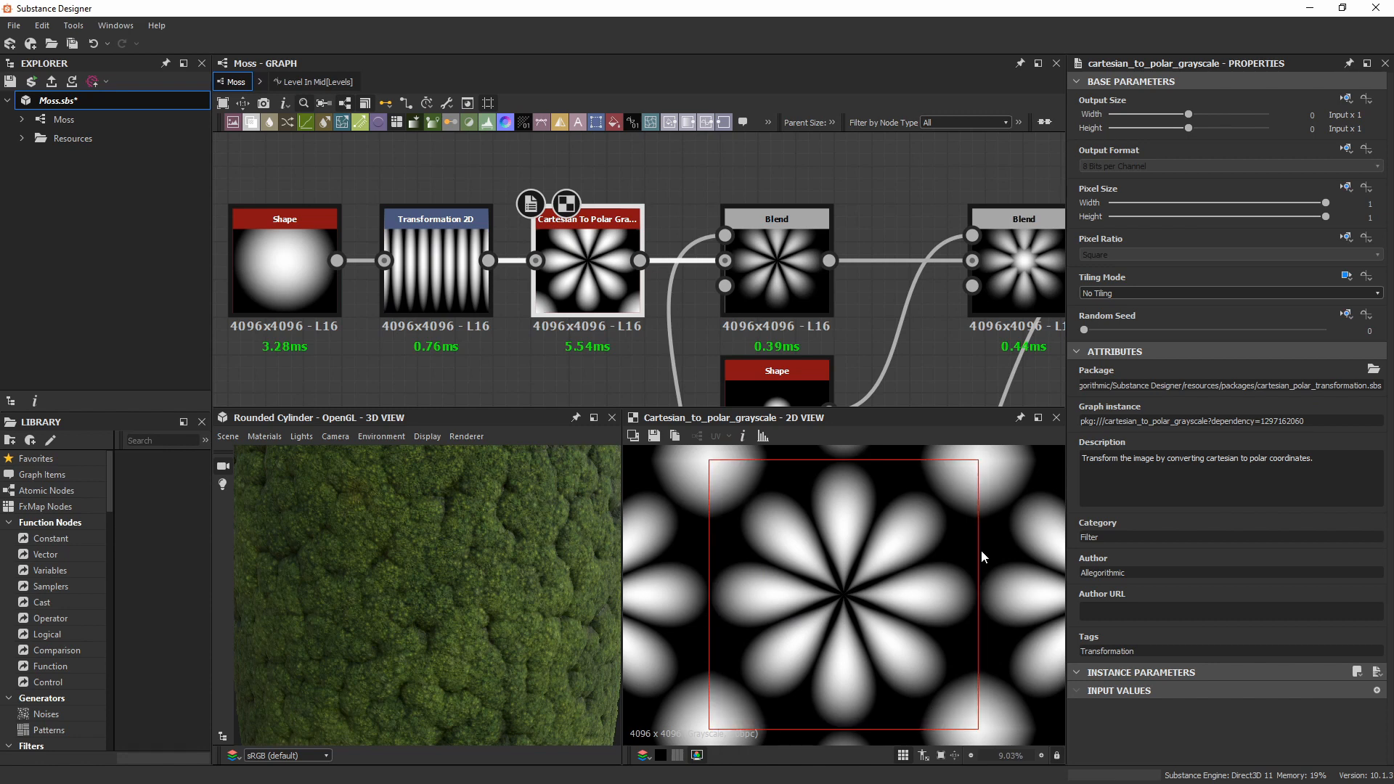
Display the Blend that adds the small centre shape to the petals, followed by the Warp driven by Perlin Noise.
scroll(784, 291, "down", 3)
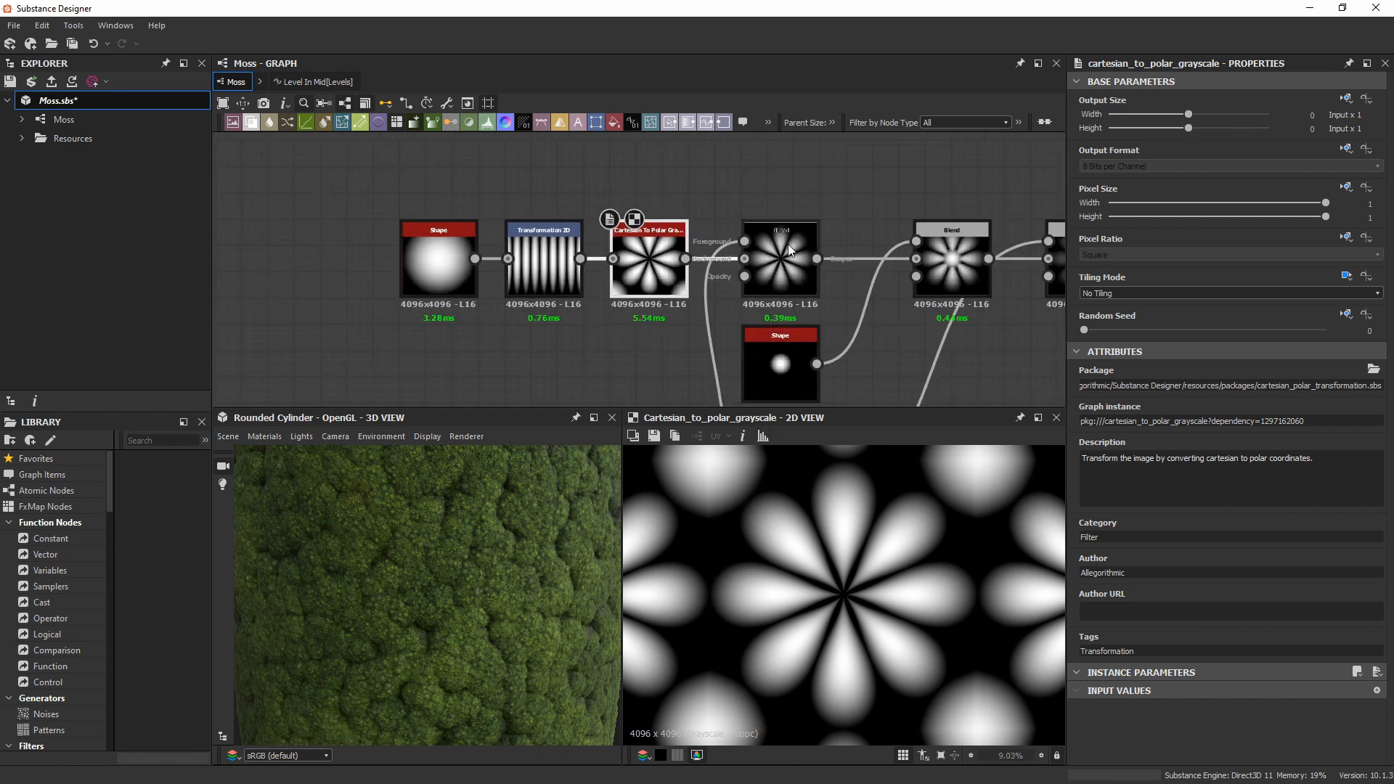
middle_click_drag(777, 295, 711, 268)
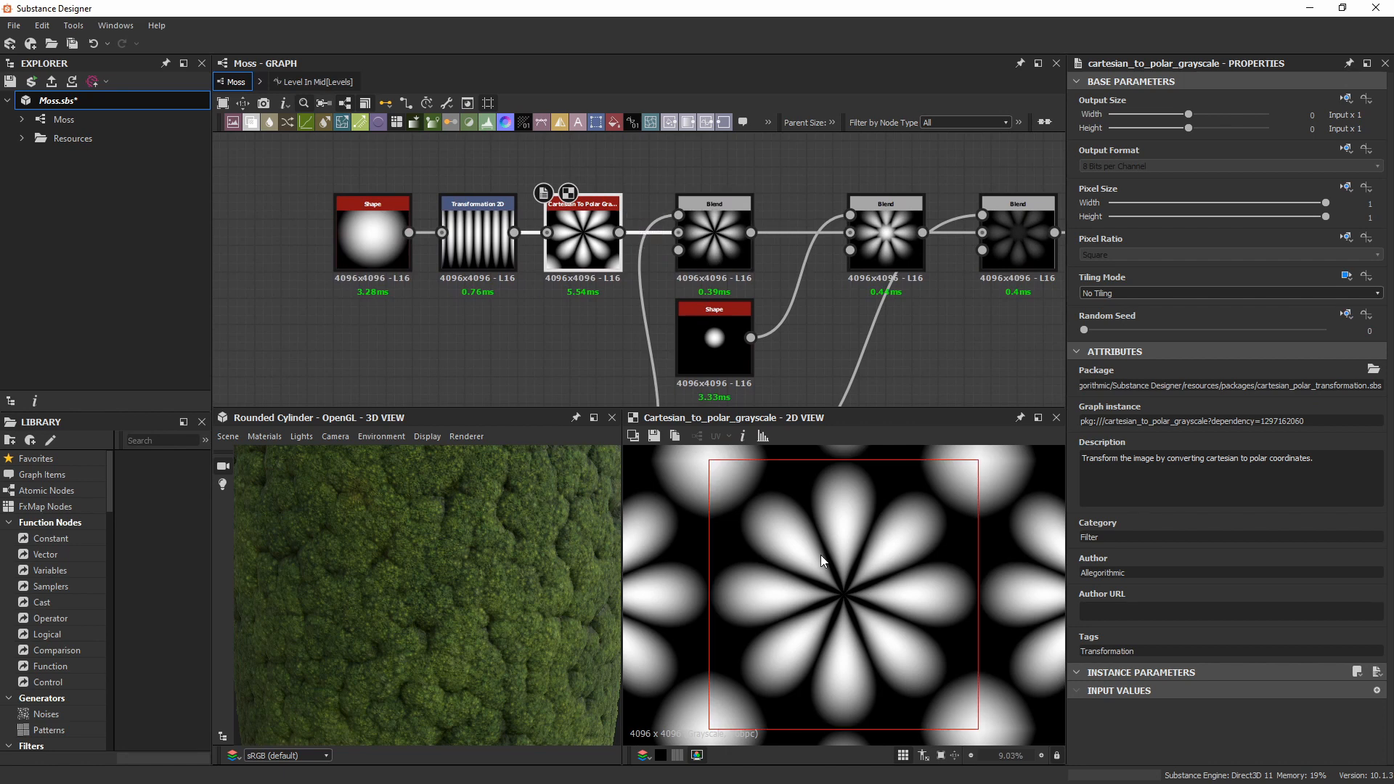
middle_click_drag(951, 294, 654, 231)
double_click(588, 204)
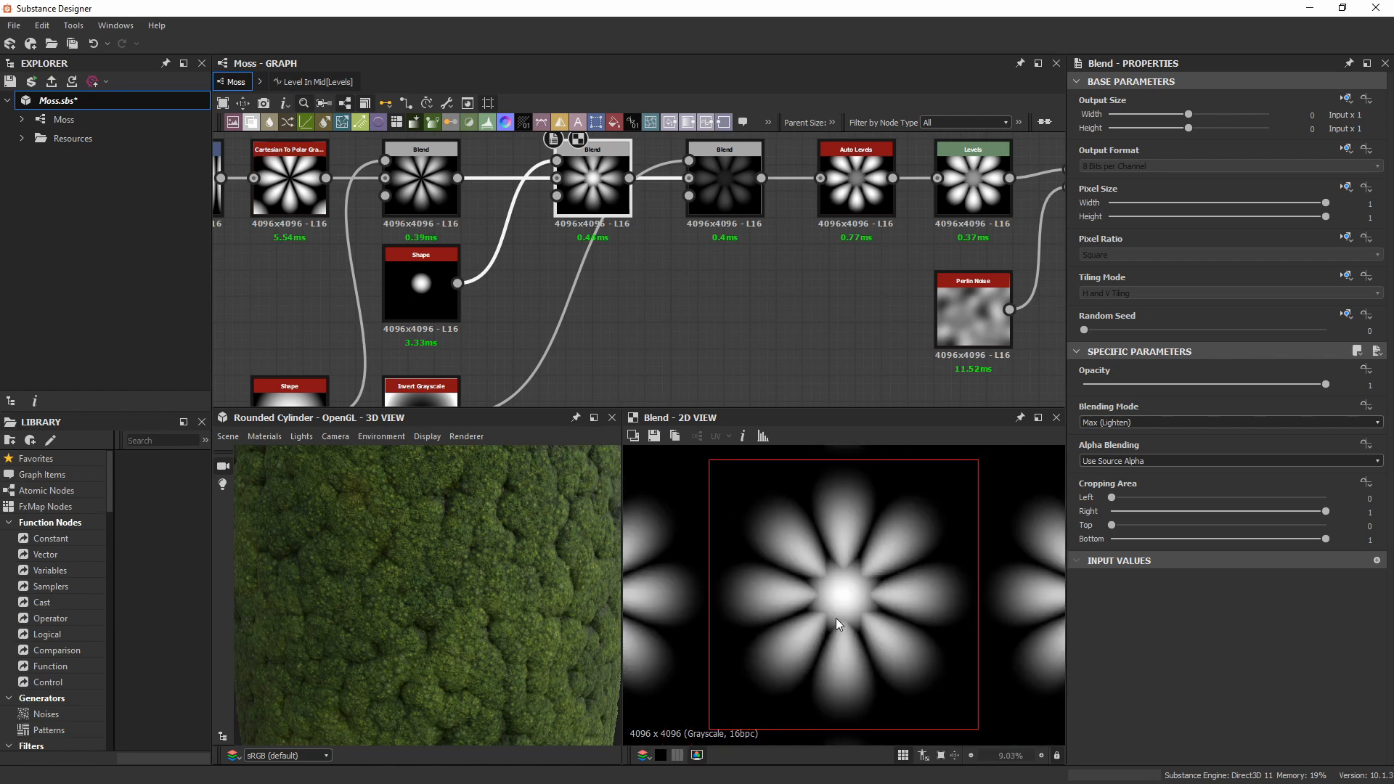
middle_click_drag(934, 212, 533, 254)
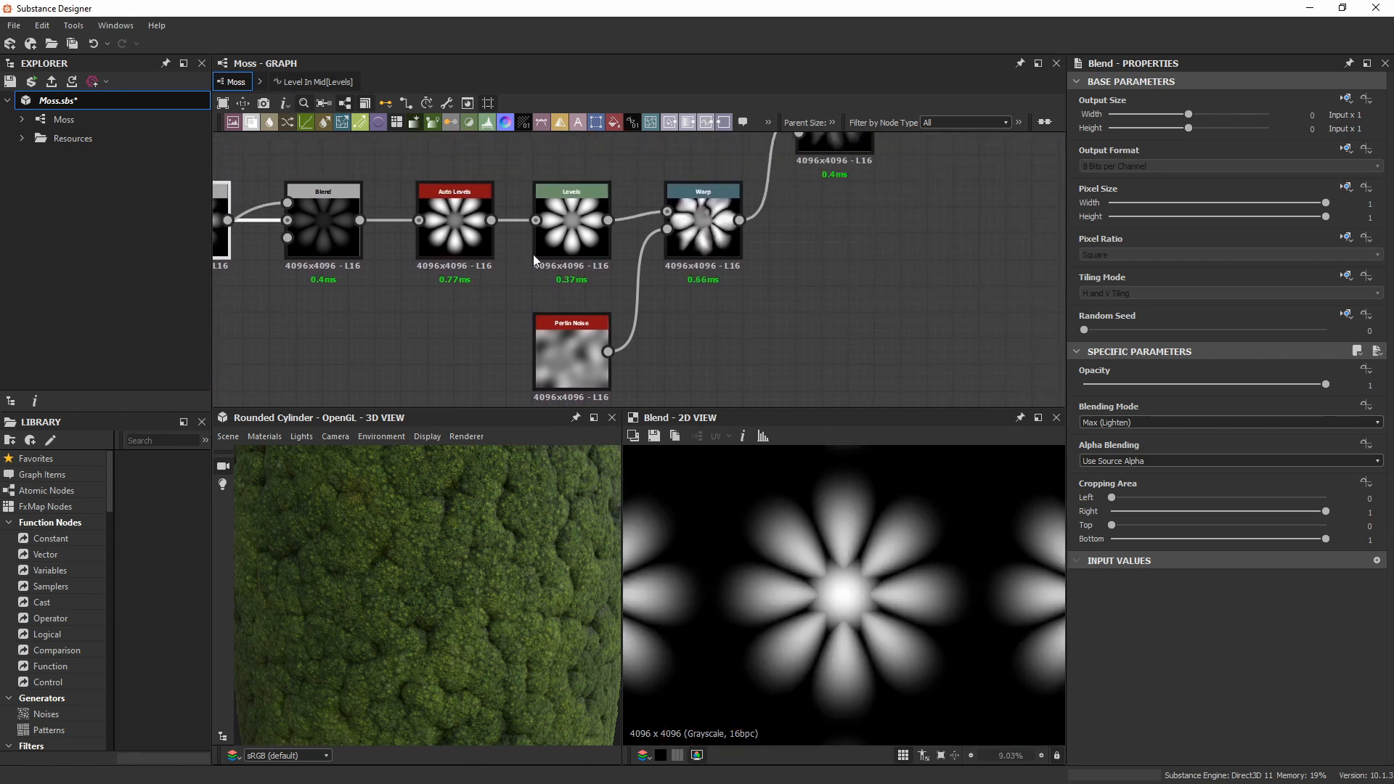
double_click(703, 217)
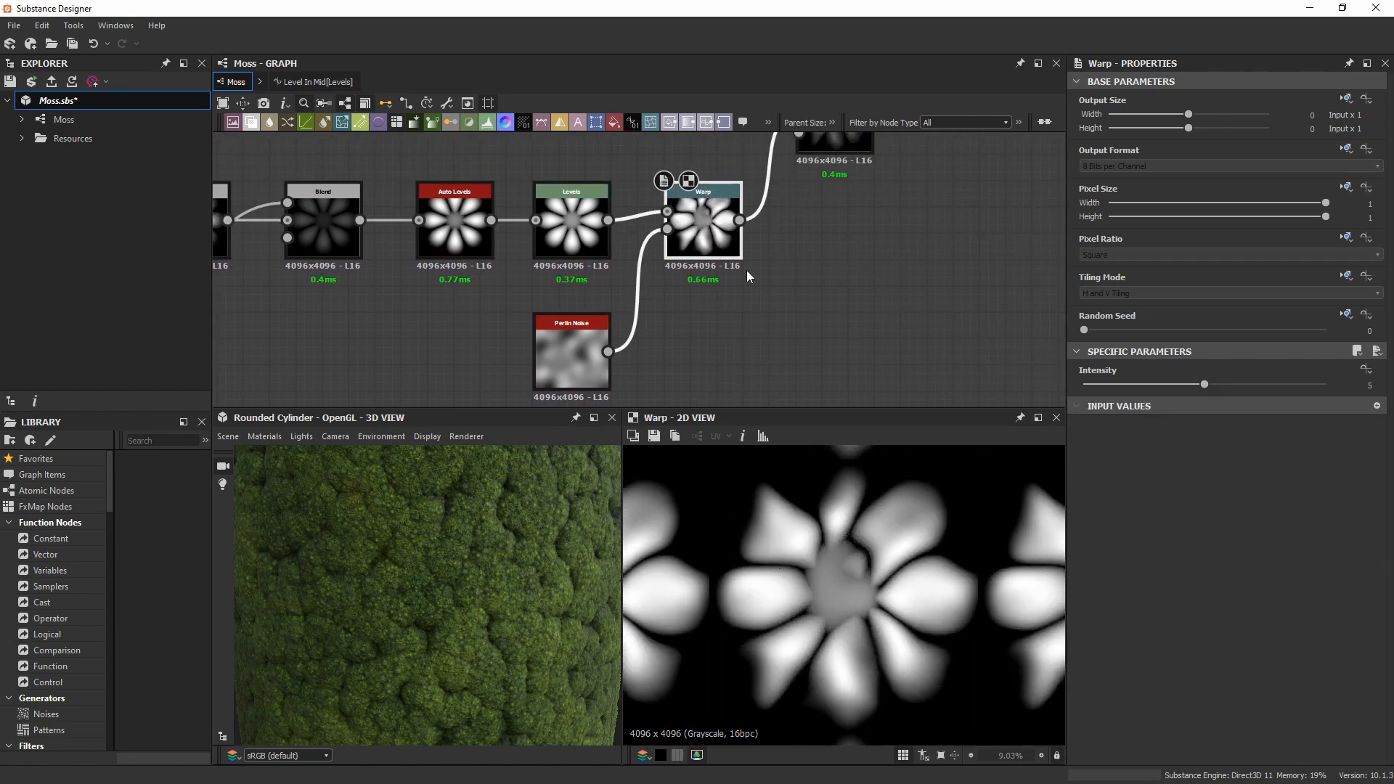
View the sixth row's Scratches Generator and inspect the Multiply Blend combining it with the warped petals up close.
middle_click_drag(817, 161, 844, 268)
middle_click_drag(565, 199, 474, 245)
double_click(398, 199)
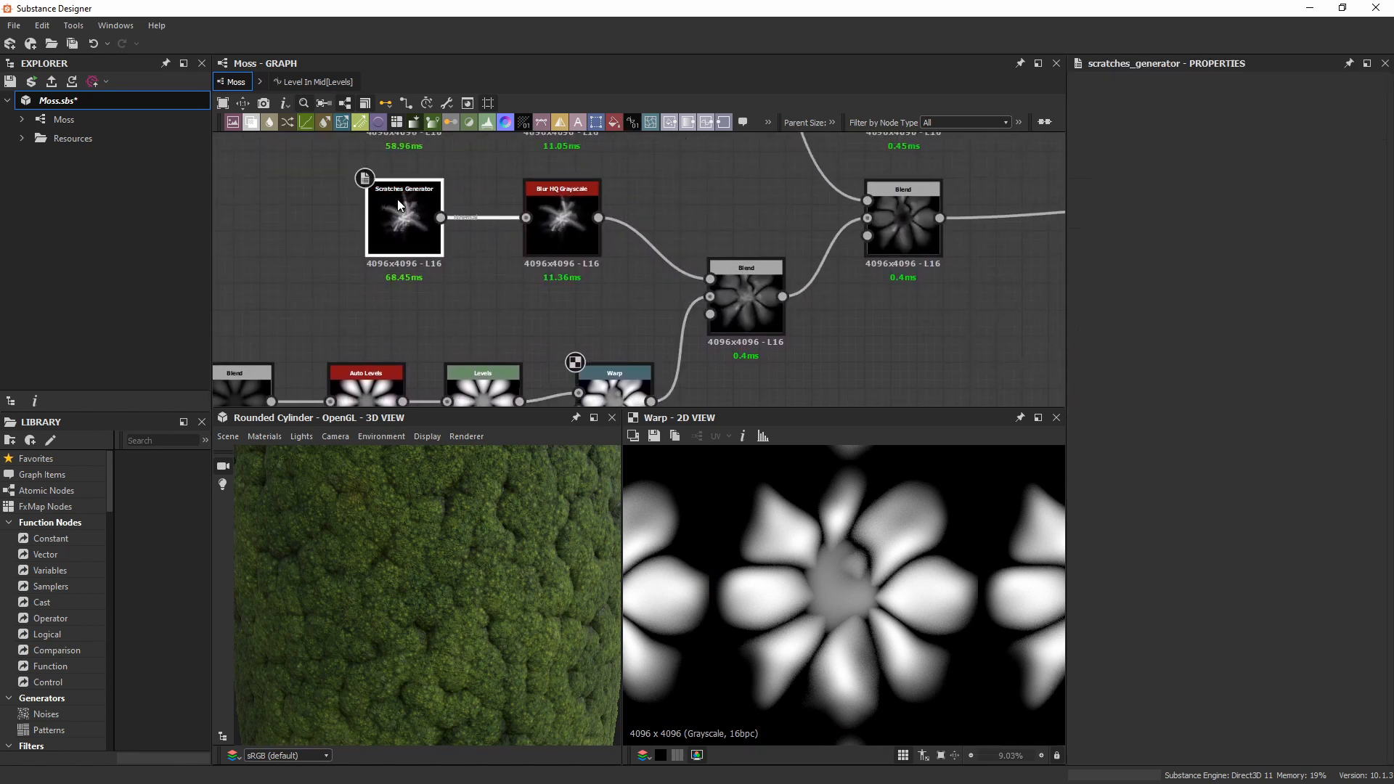
double_click(734, 306)
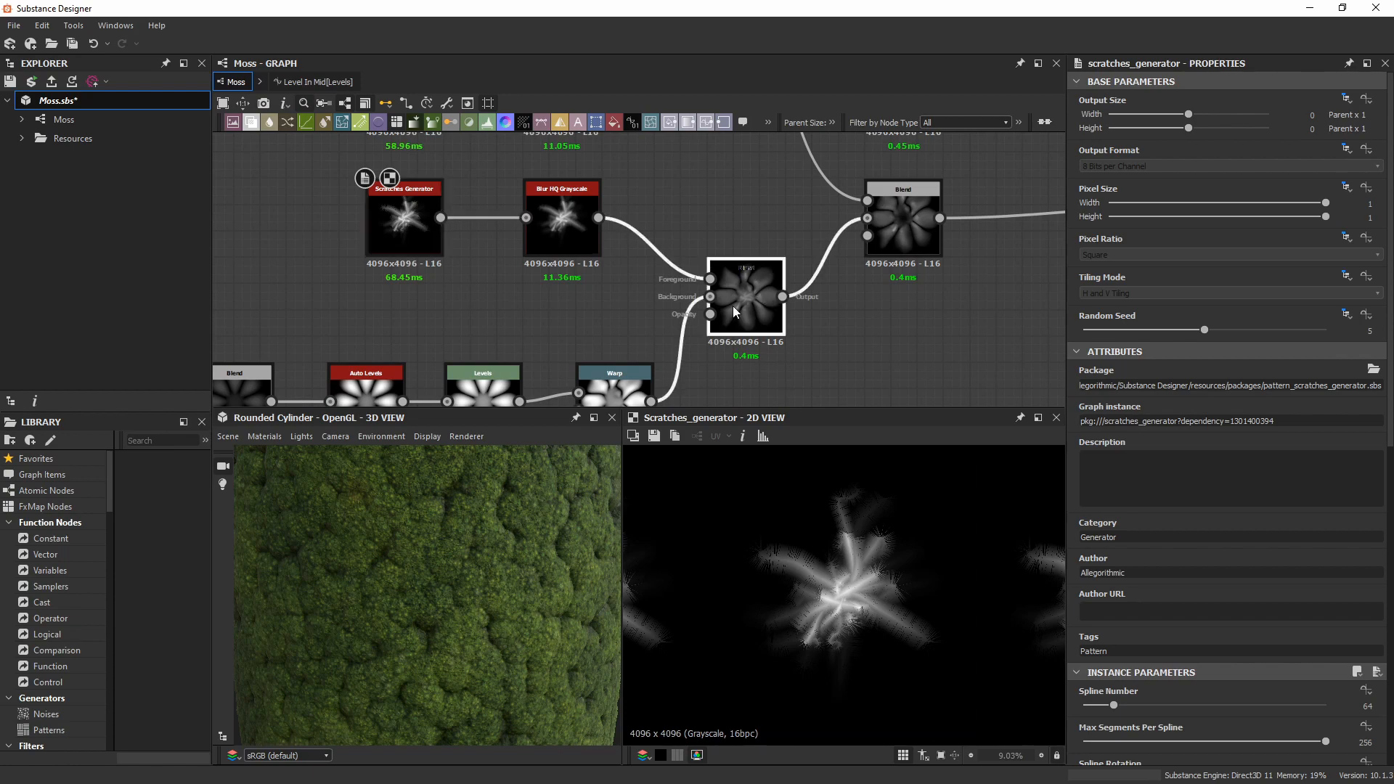
scroll(844, 634, "up", 2)
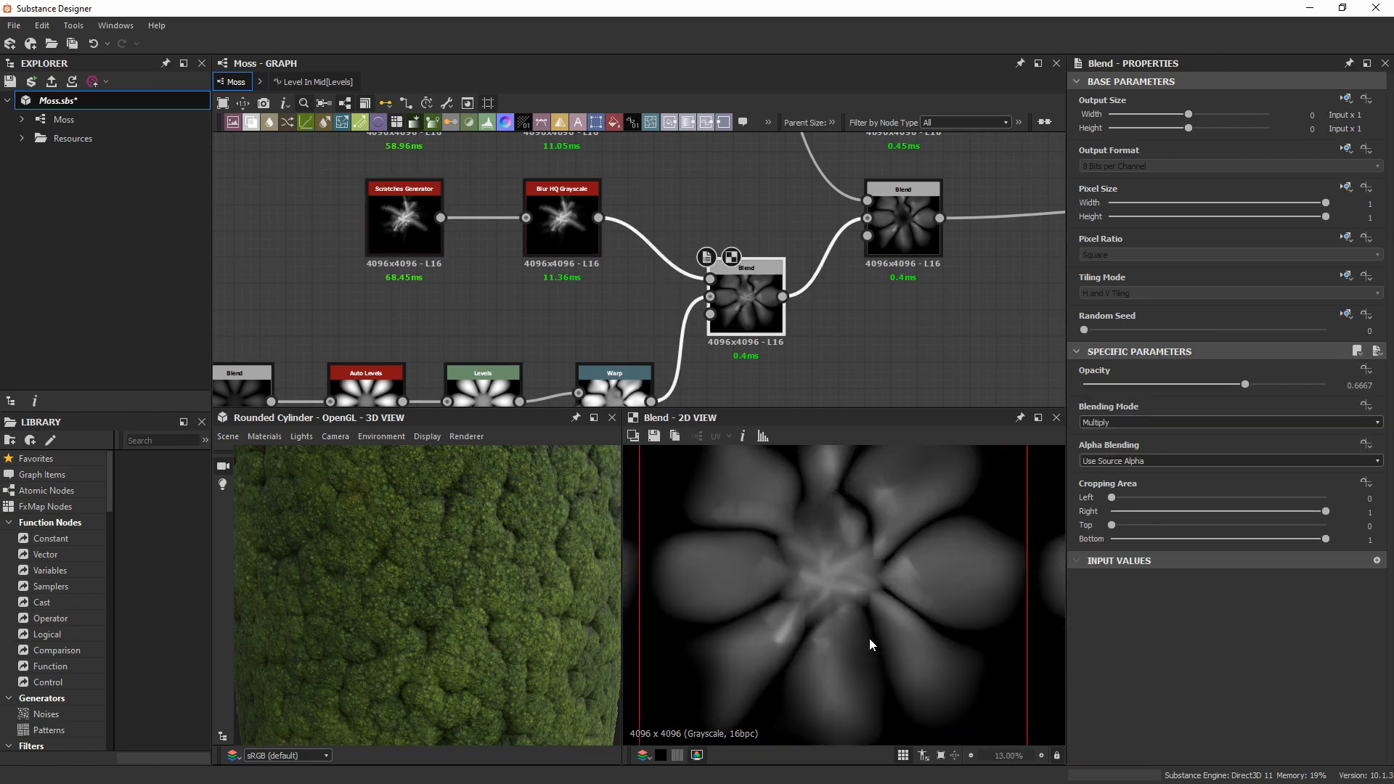
middle_click_drag(835, 616, 860, 625)
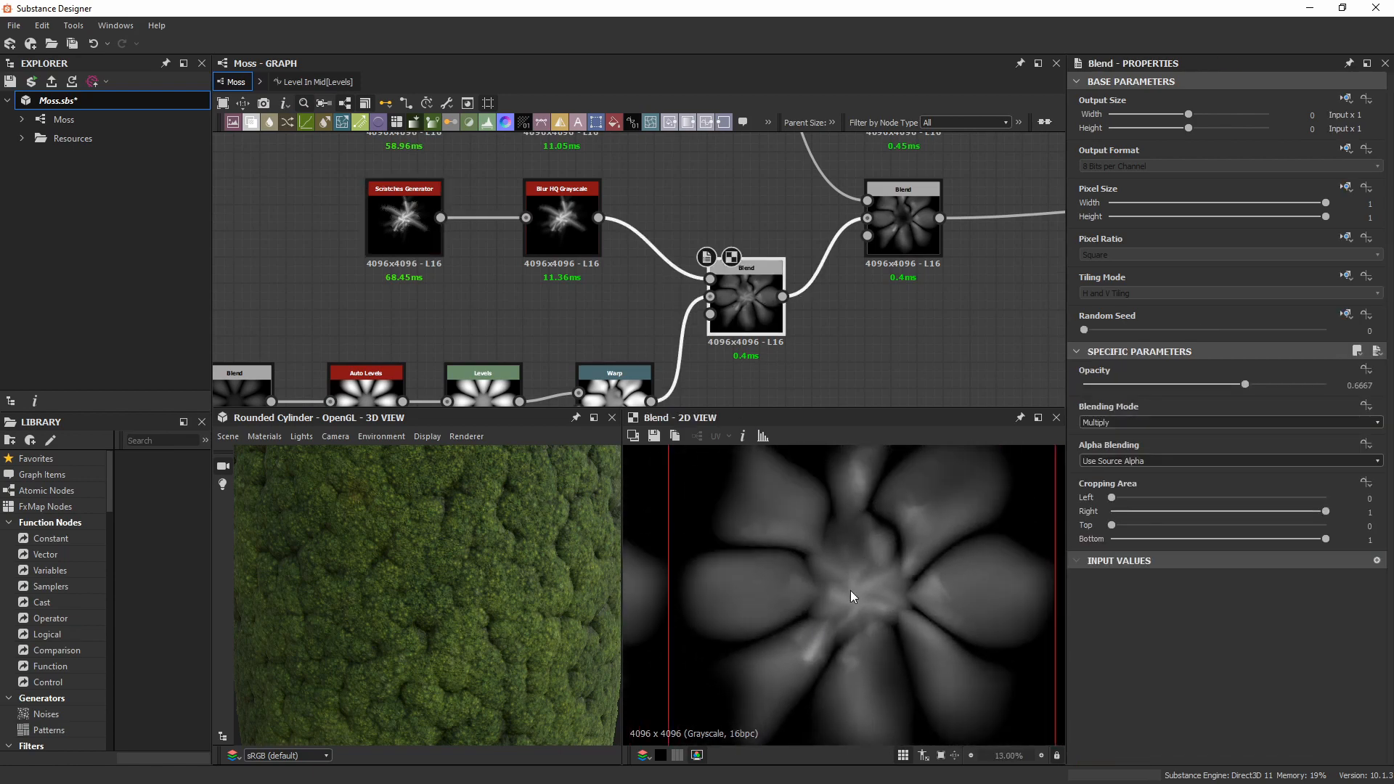
Compare the fifth row's Blur HQ Grayscale output with its unblurred Scratches Generator in the 2D view.
scroll(902, 207, "down", 3)
middle_click_drag(902, 207, 659, 300)
scroll(477, 218, "up", 2)
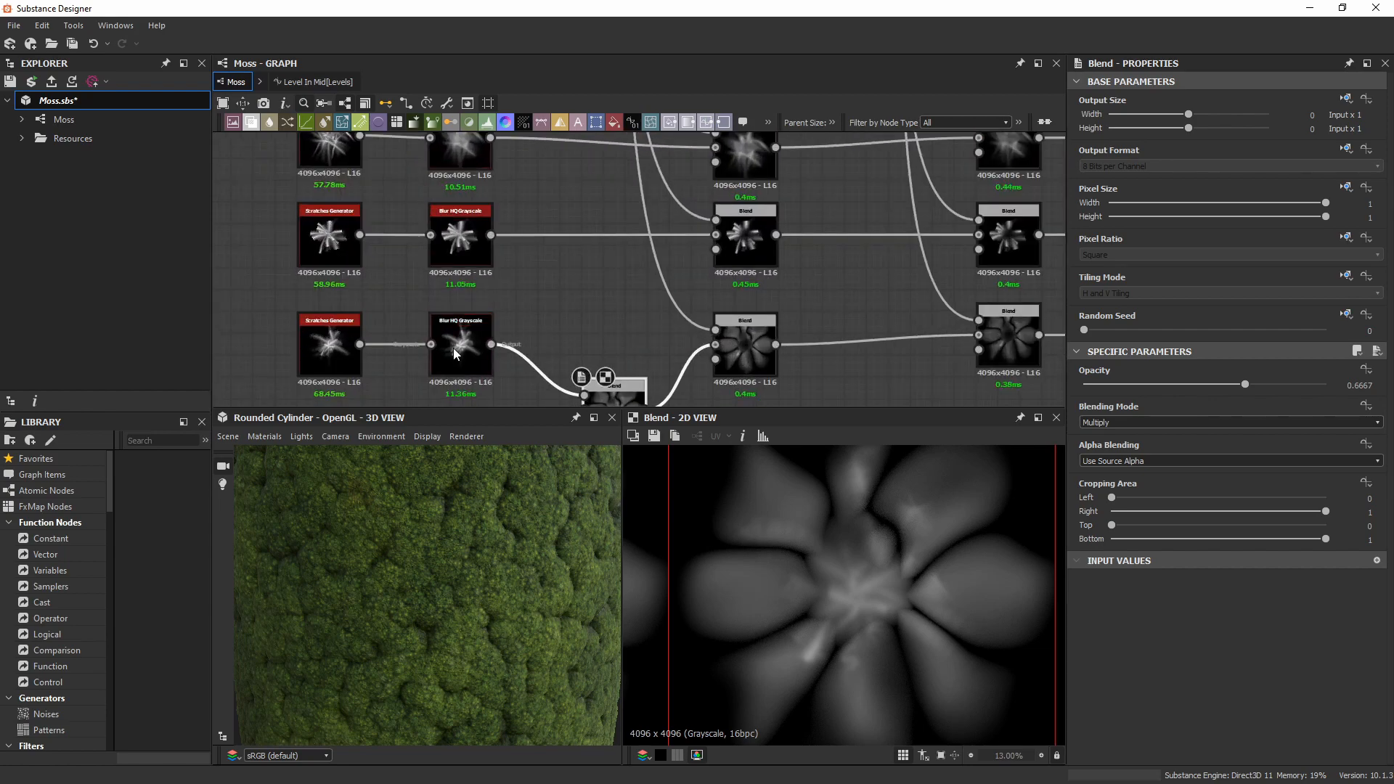
scroll(458, 349, "up", 1)
double_click(456, 209)
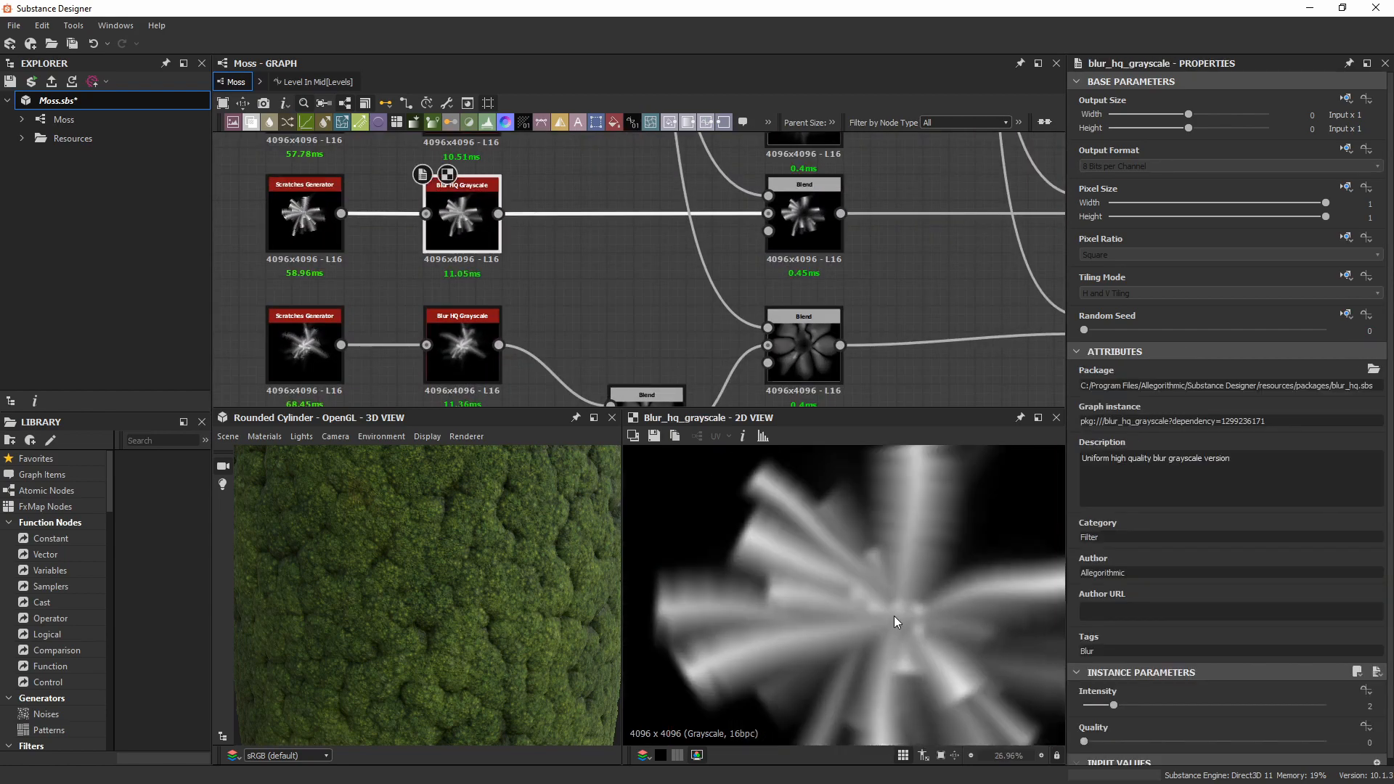
double_click(303, 211)
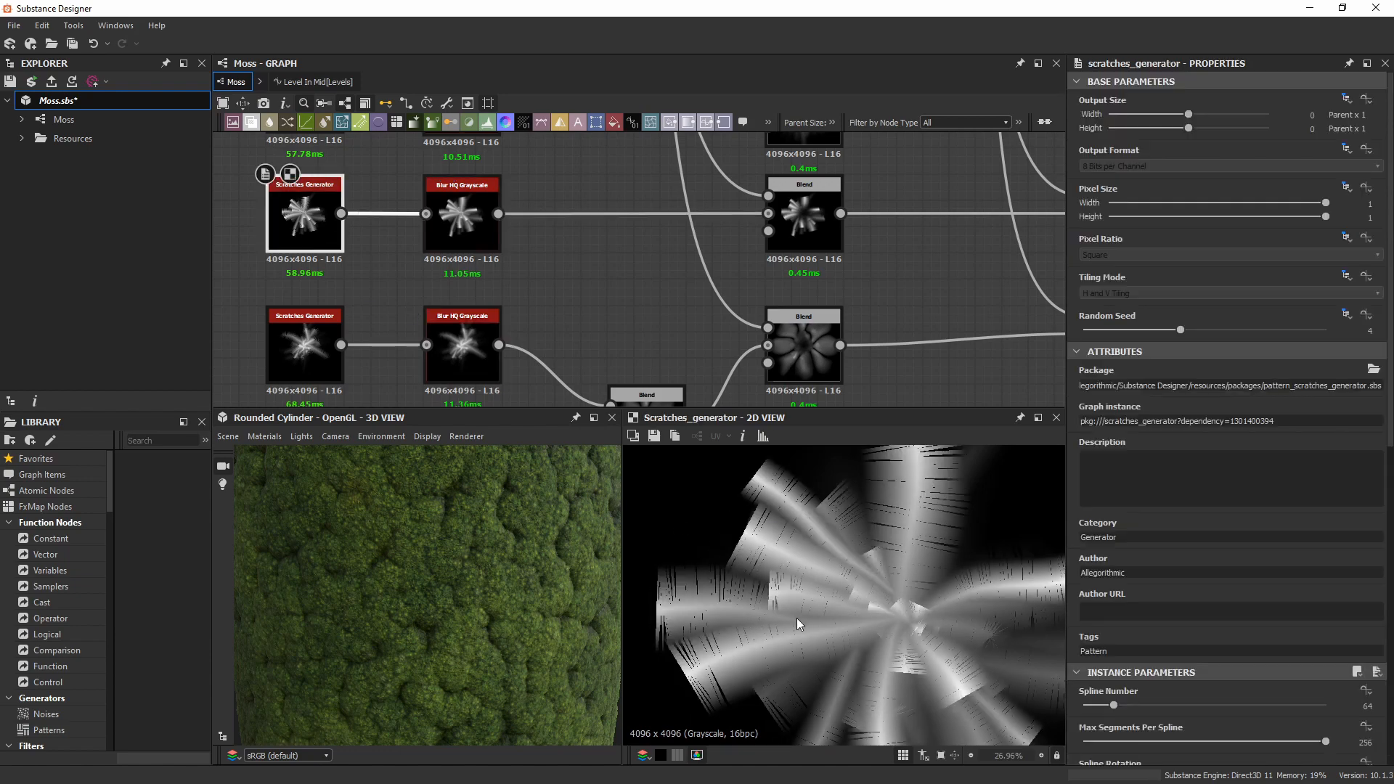
Inspect the fifth-row scratches up close and review the generator's instance parameters down to the fade settings.
scroll(807, 621, "up", 5)
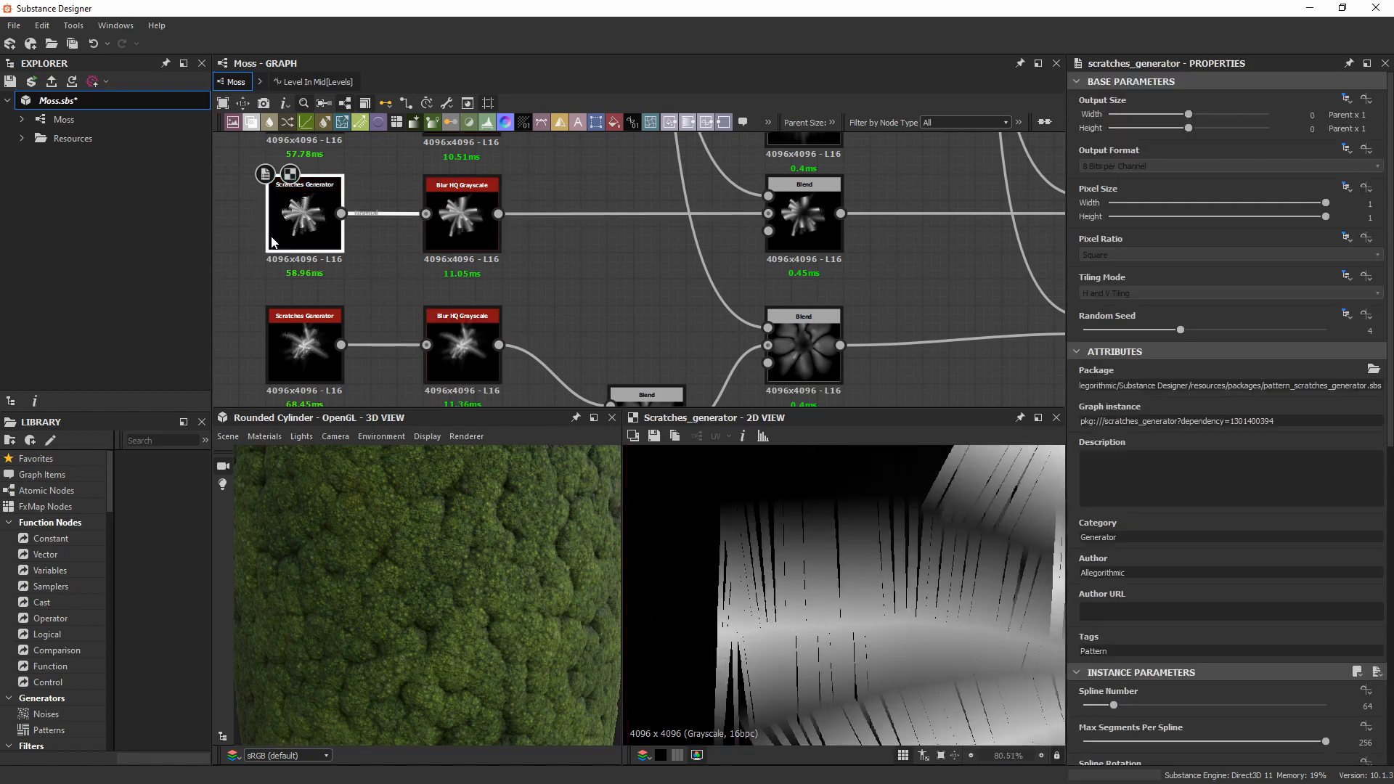
scroll(1072, 490, "down", 5)
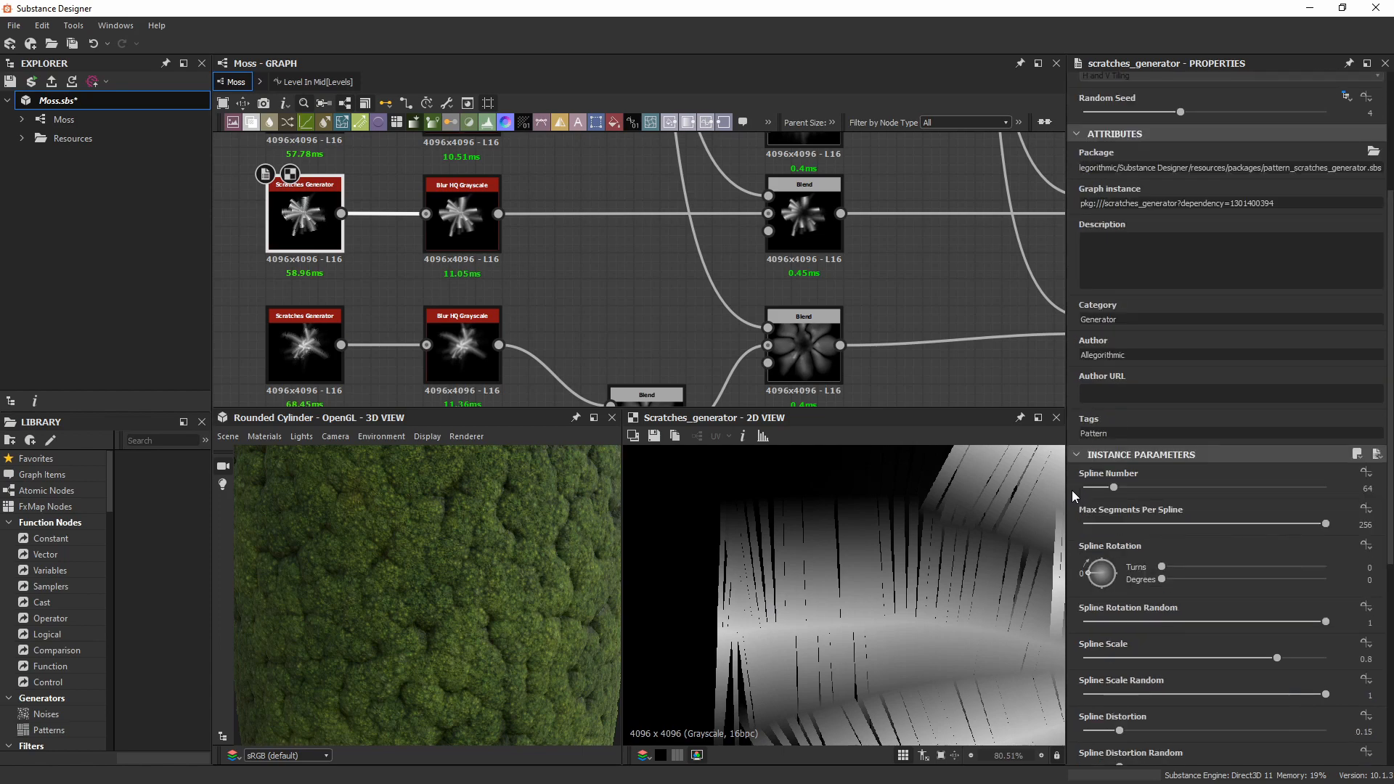
scroll(737, 552, "down", 4)
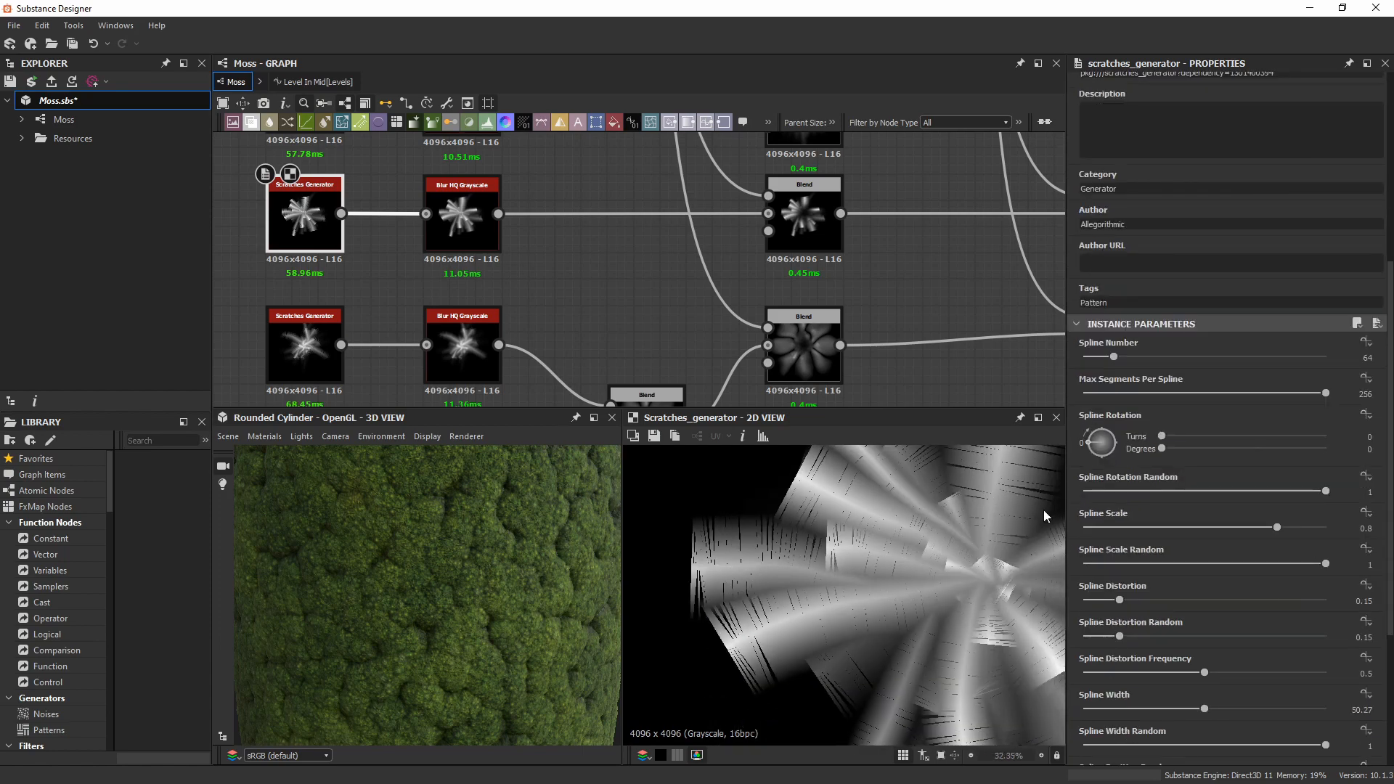
scroll(1072, 513, "down", 3)
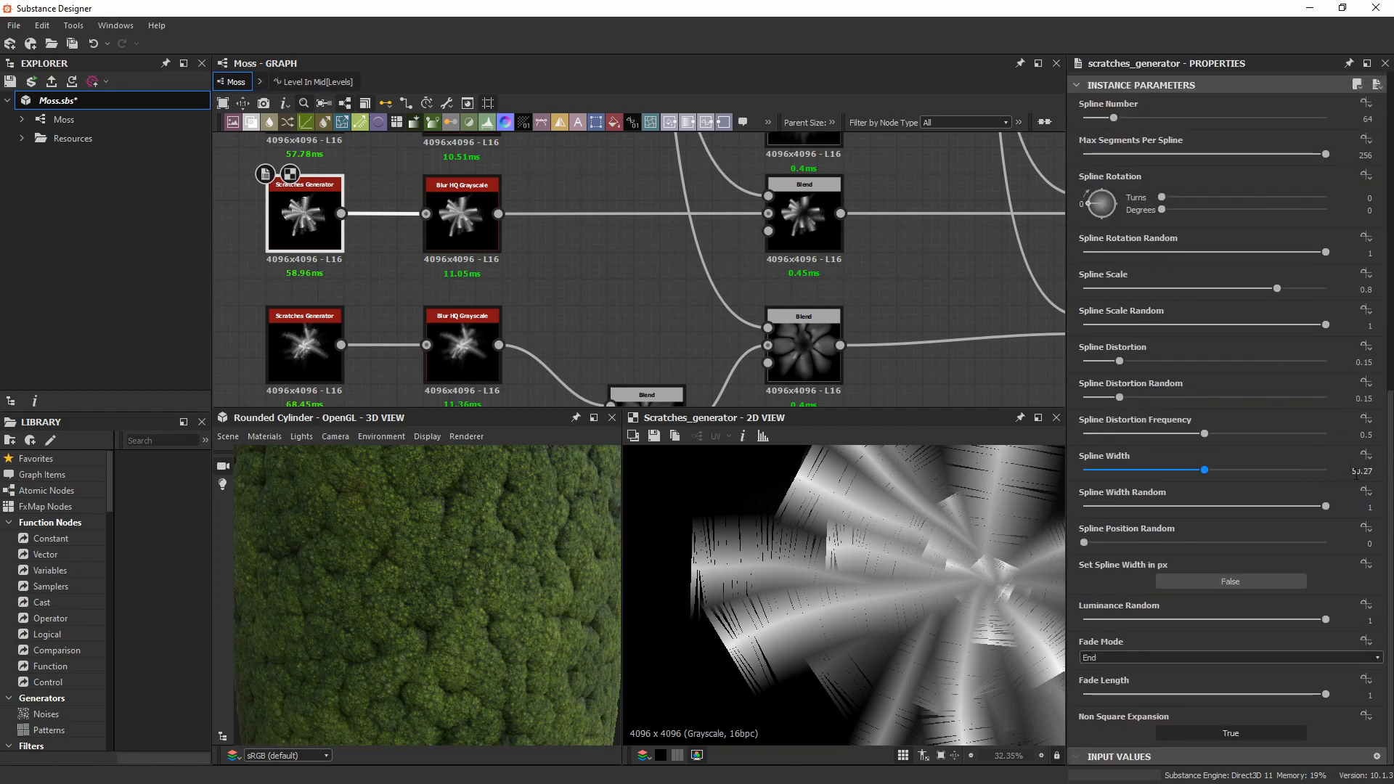
Examine the dark gaps along the fifth-row scratch edges at high magnification in the 2D view.
middle_click_drag(599, 304, 588, 297)
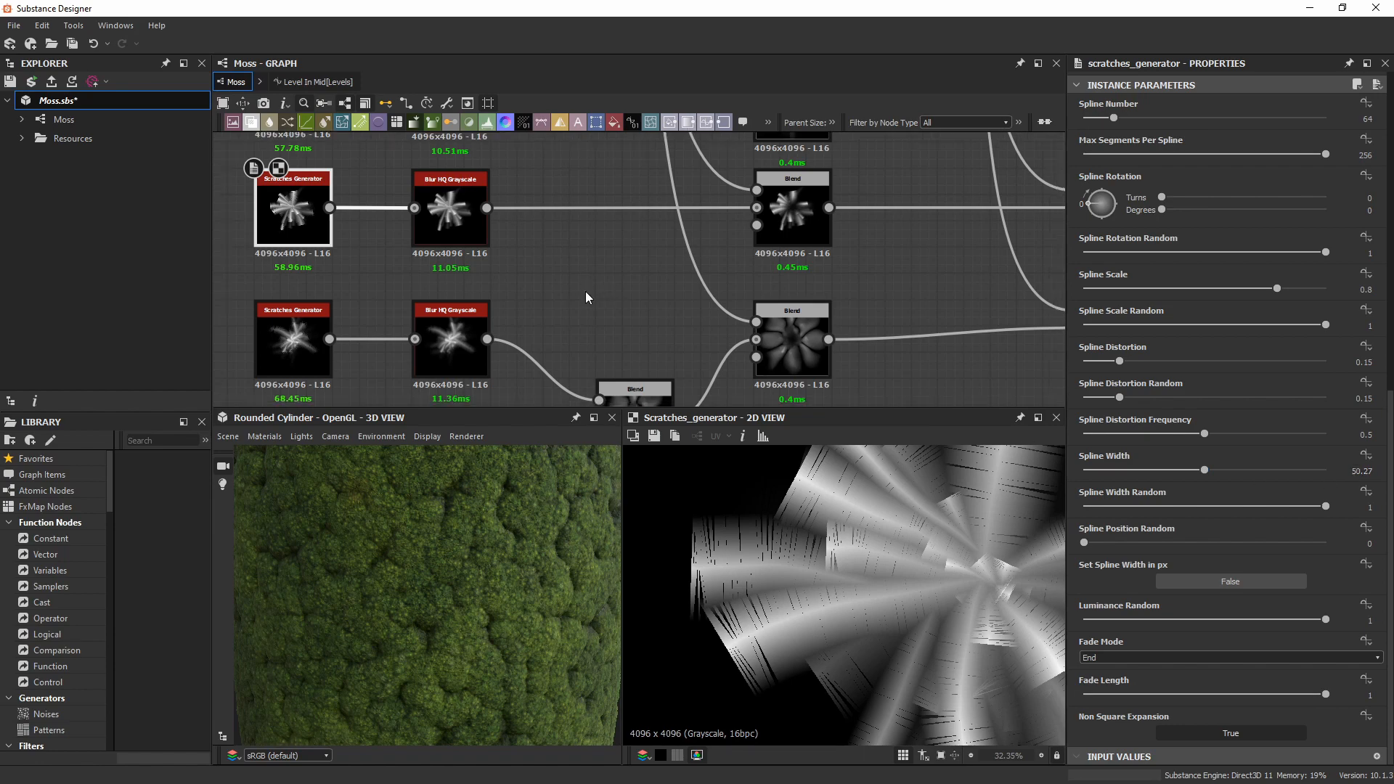
scroll(745, 648, "up", 5)
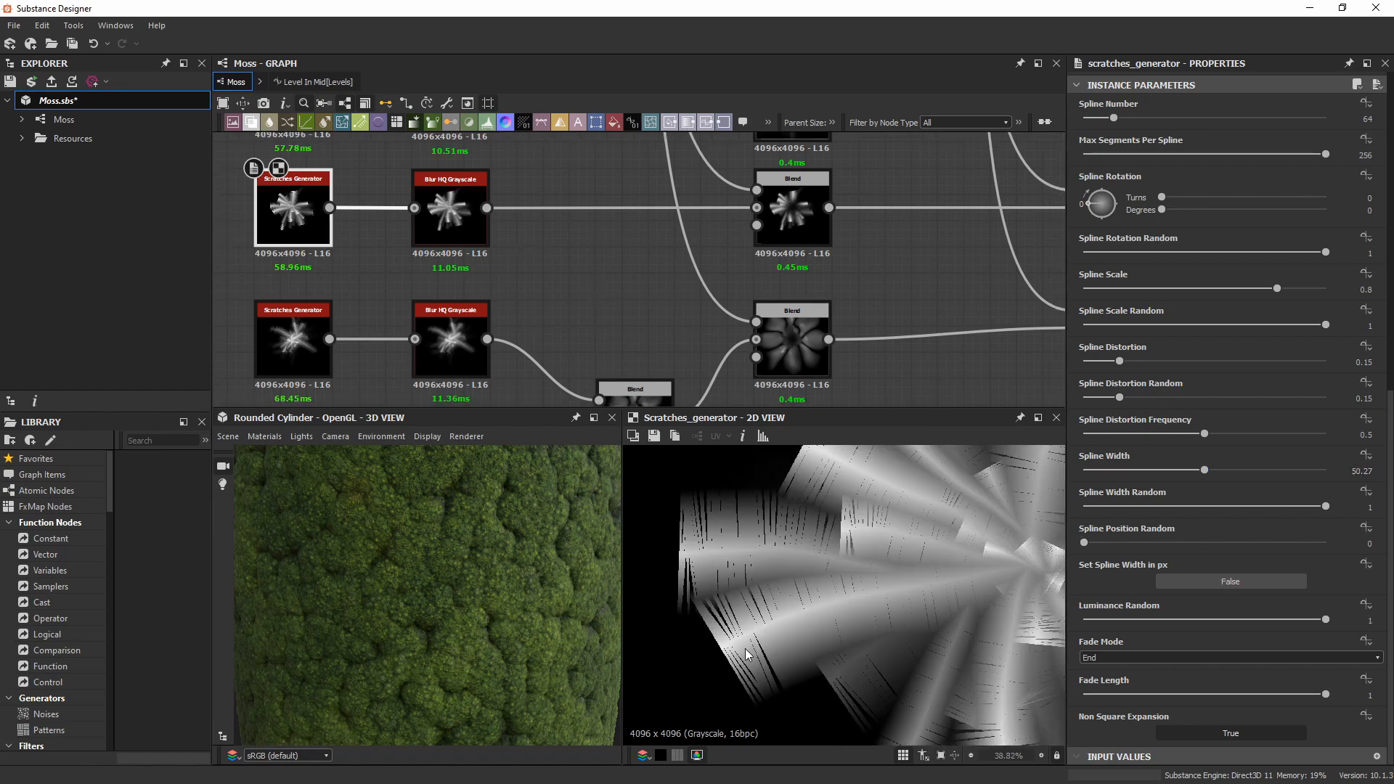
scroll(767, 626, "up", 3)
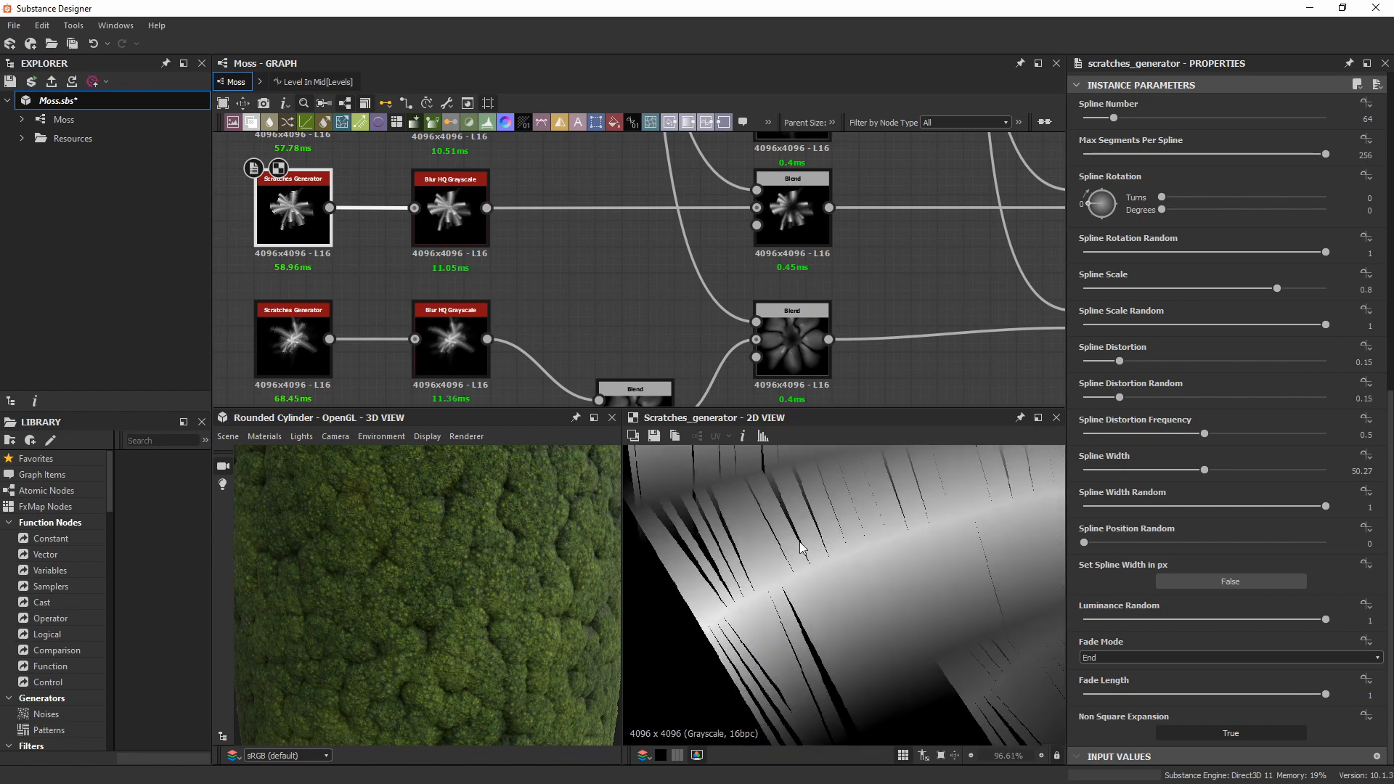
scroll(841, 534, "up", 4)
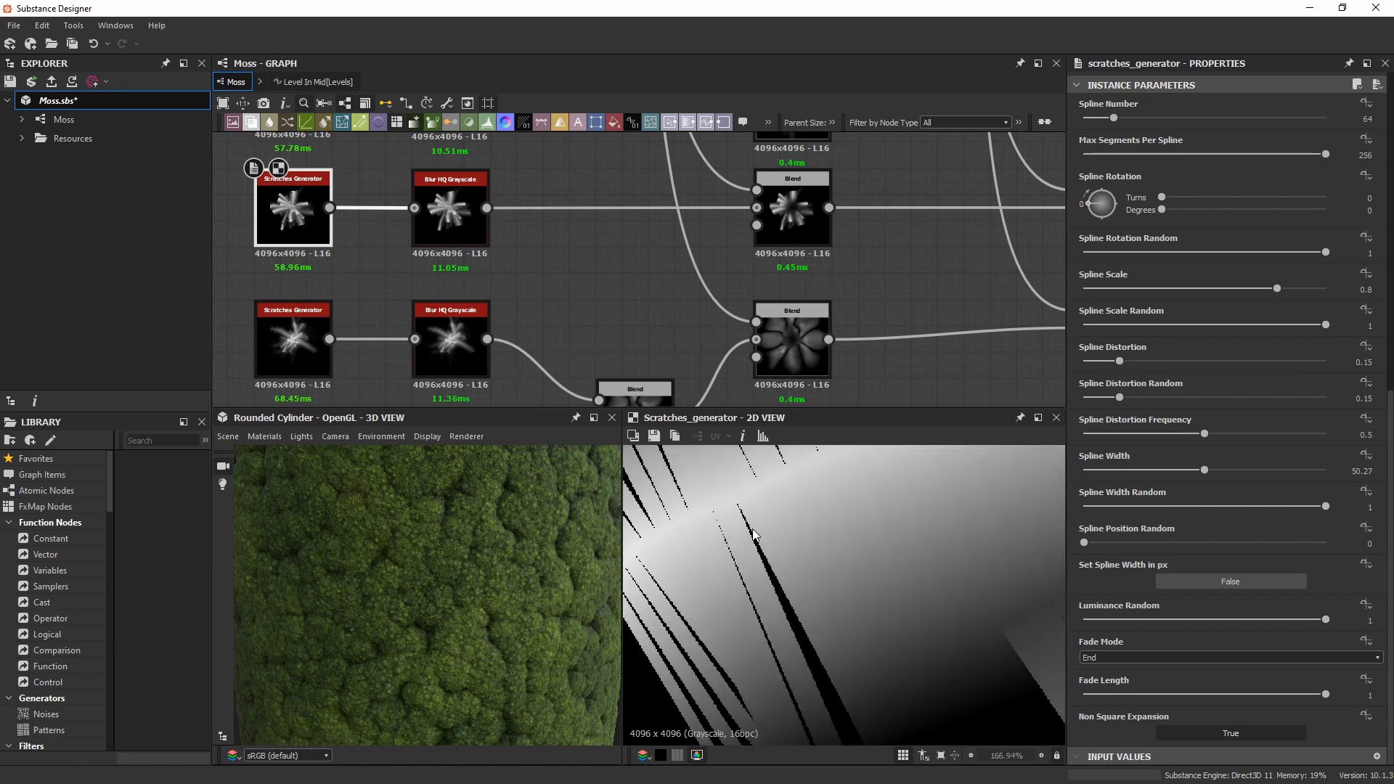
middle_click_drag(864, 635, 857, 605)
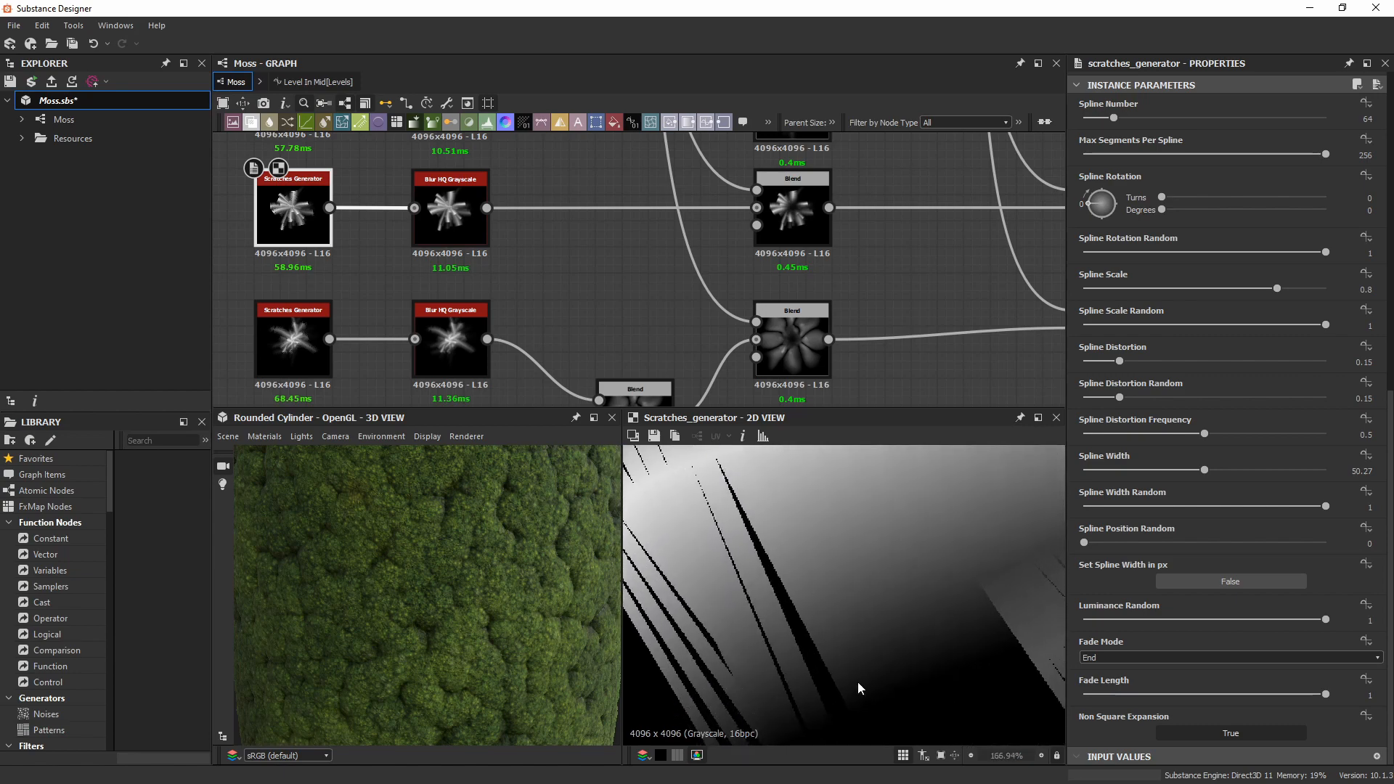
scroll(735, 541, "down", 5)
middle_click_drag(812, 508, 734, 562)
middle_click_drag(795, 215, 760, 225)
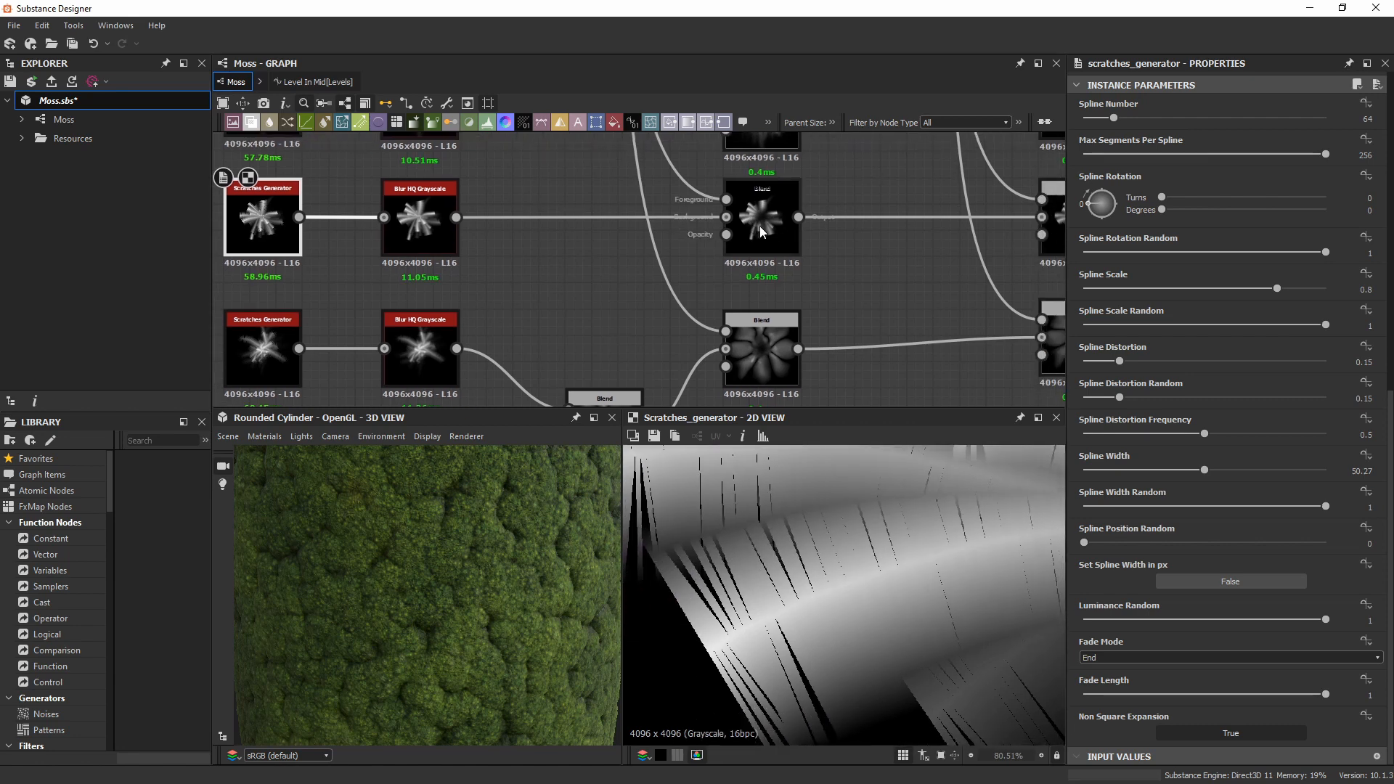
View the fifth row's Blur HQ Grayscale output at the same magnified scratch edge.
double_click(421, 202)
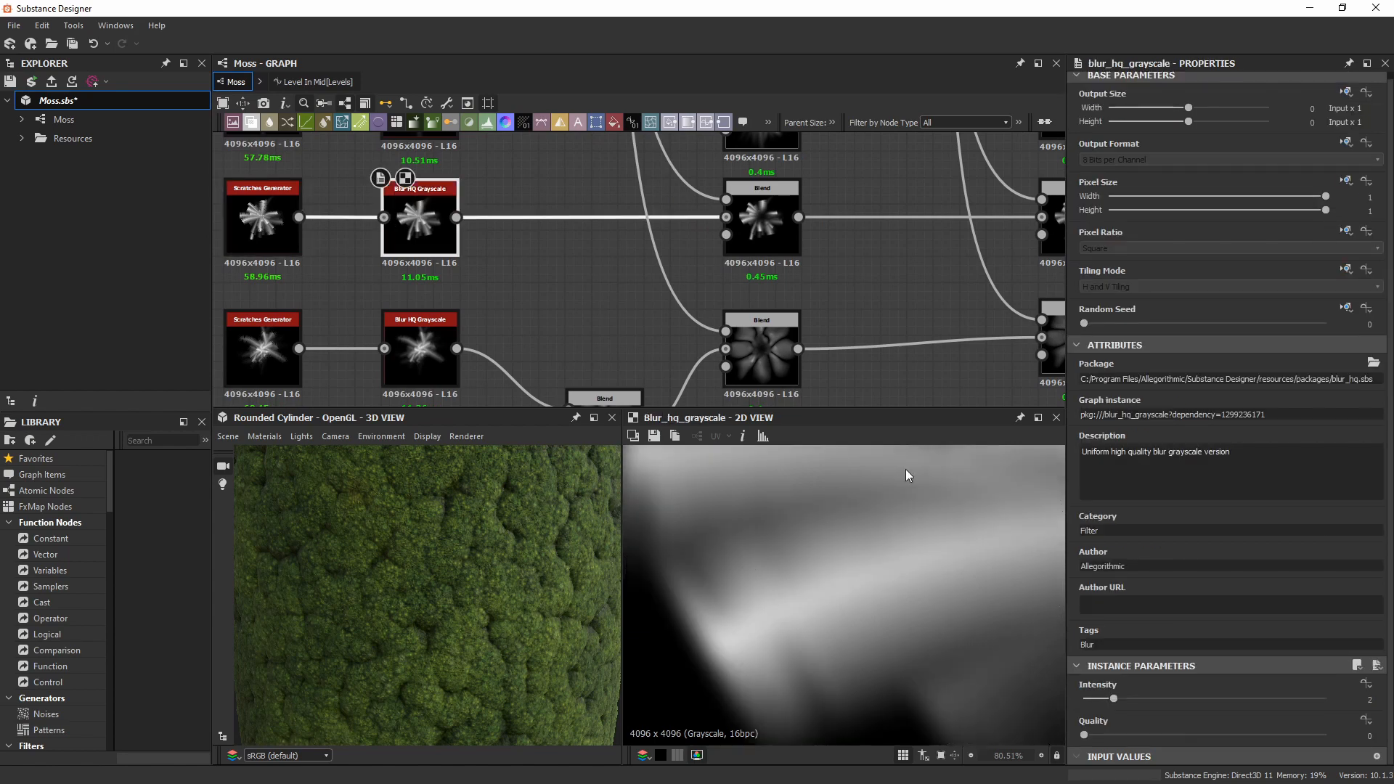
scroll(903, 254, "down", 8)
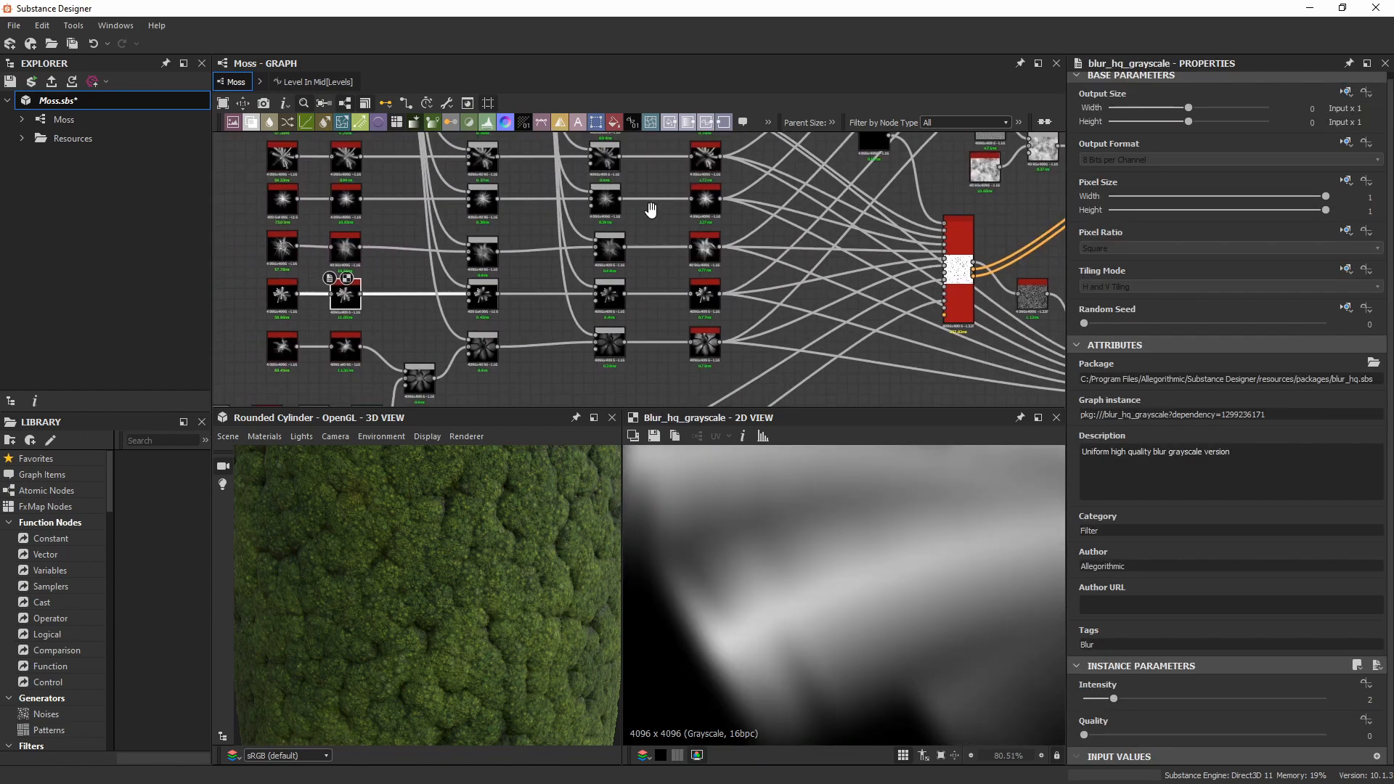
scroll(632, 207, "down", 6)
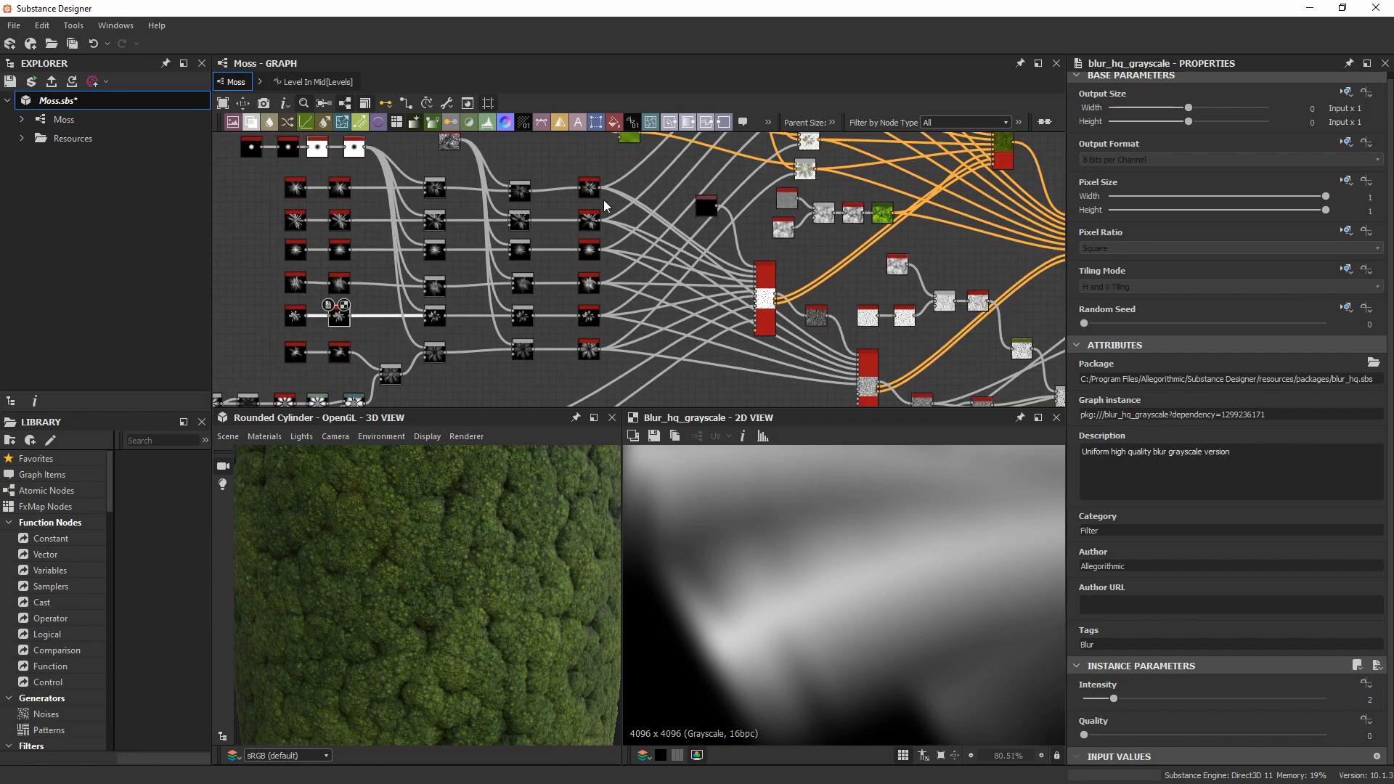
View the Auto Levels output ending each of the six plant-shape rows, from the first to the petal-based sixth.
scroll(605, 206, "up", 3)
double_click(583, 183)
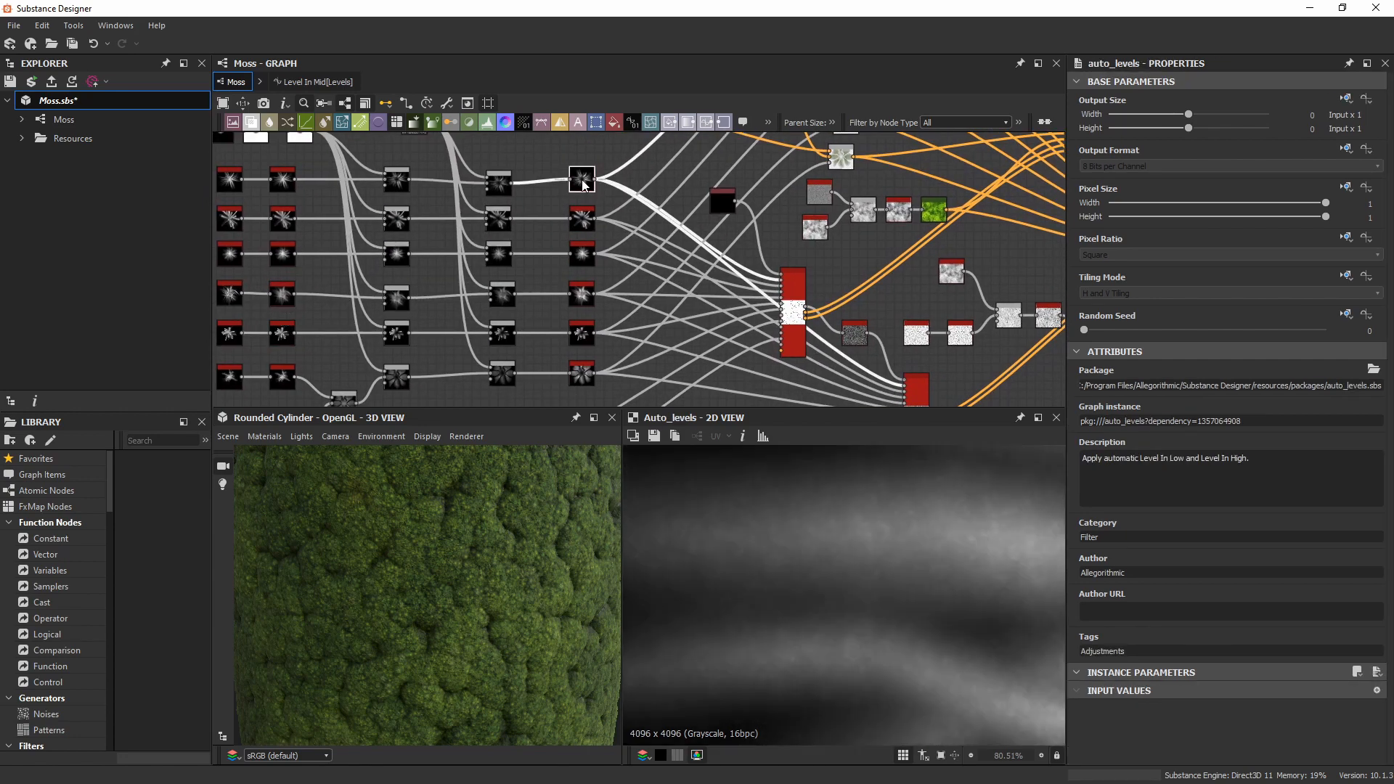
scroll(839, 616, "down", 5)
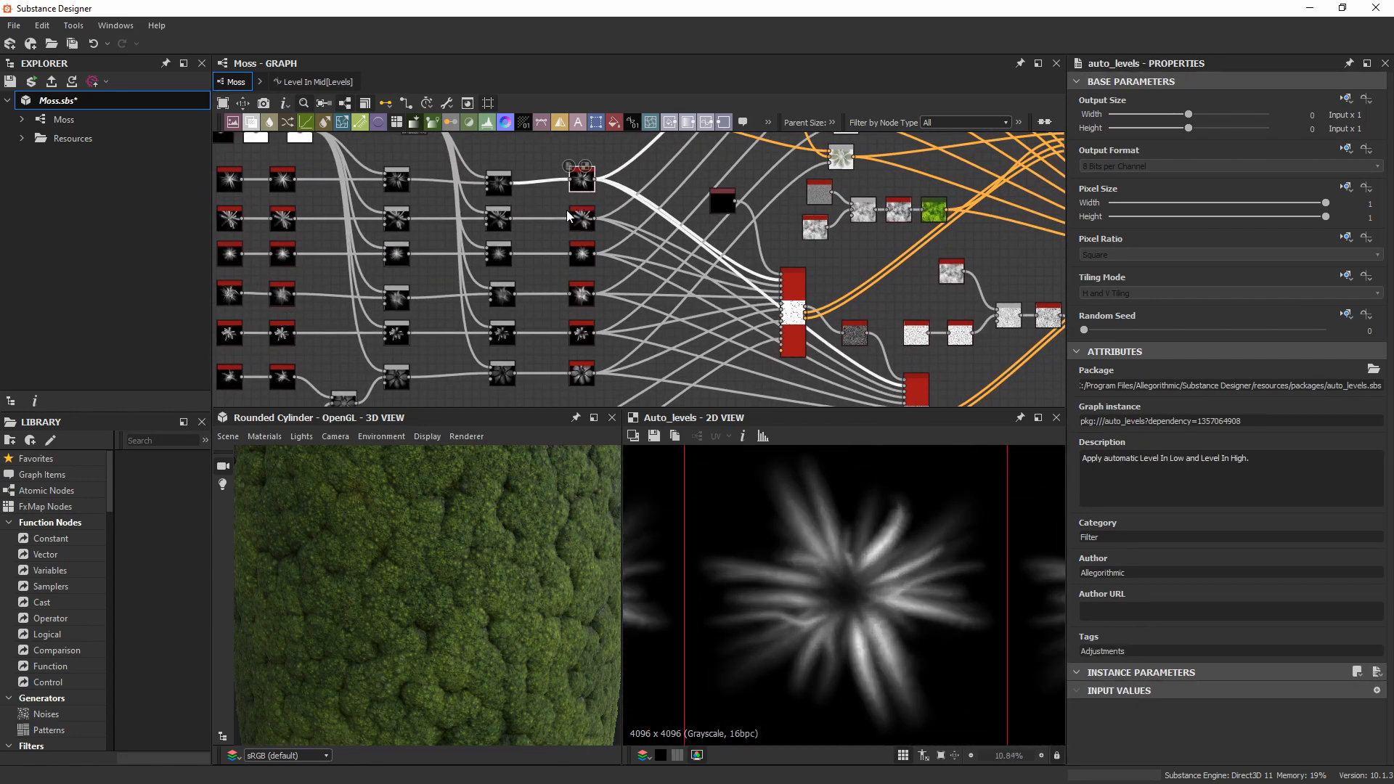
double_click(573, 217)
left_click(585, 254)
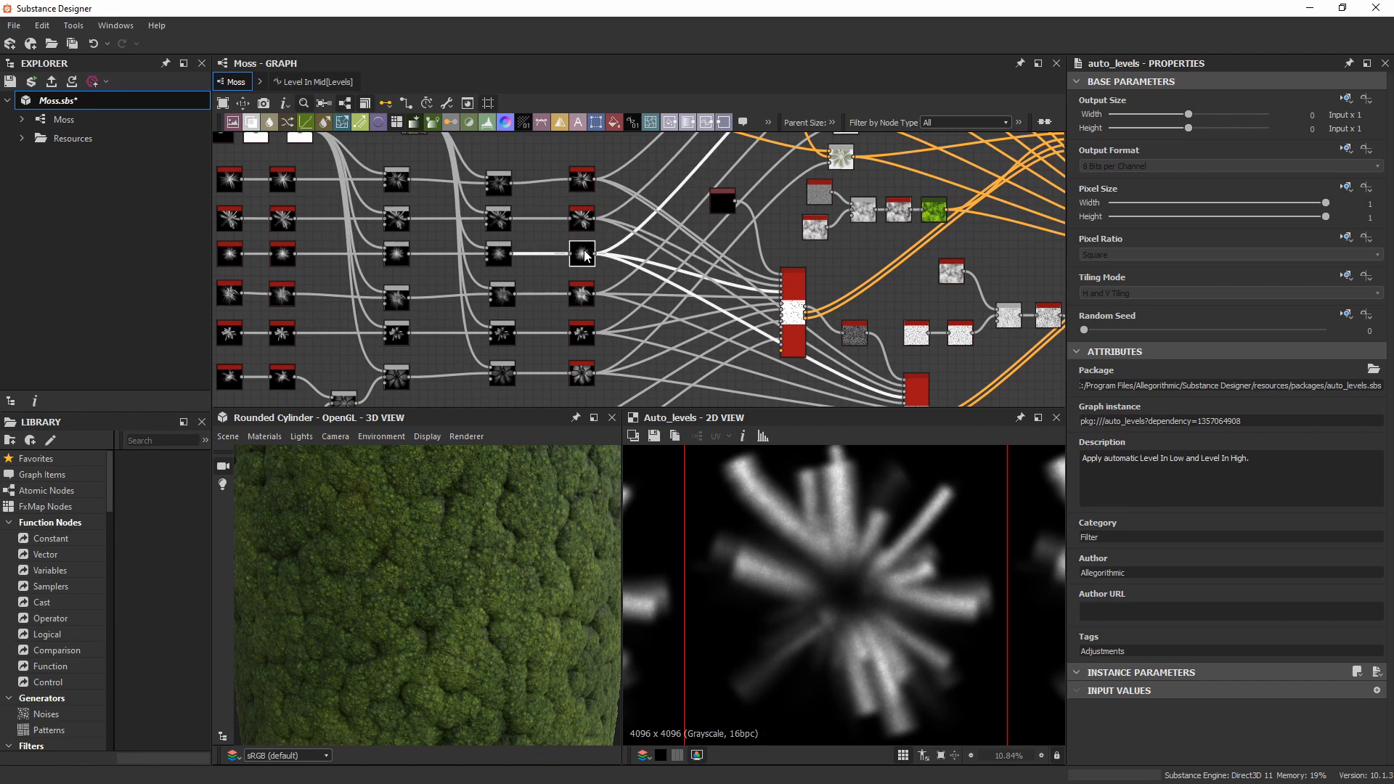
double_click(583, 294)
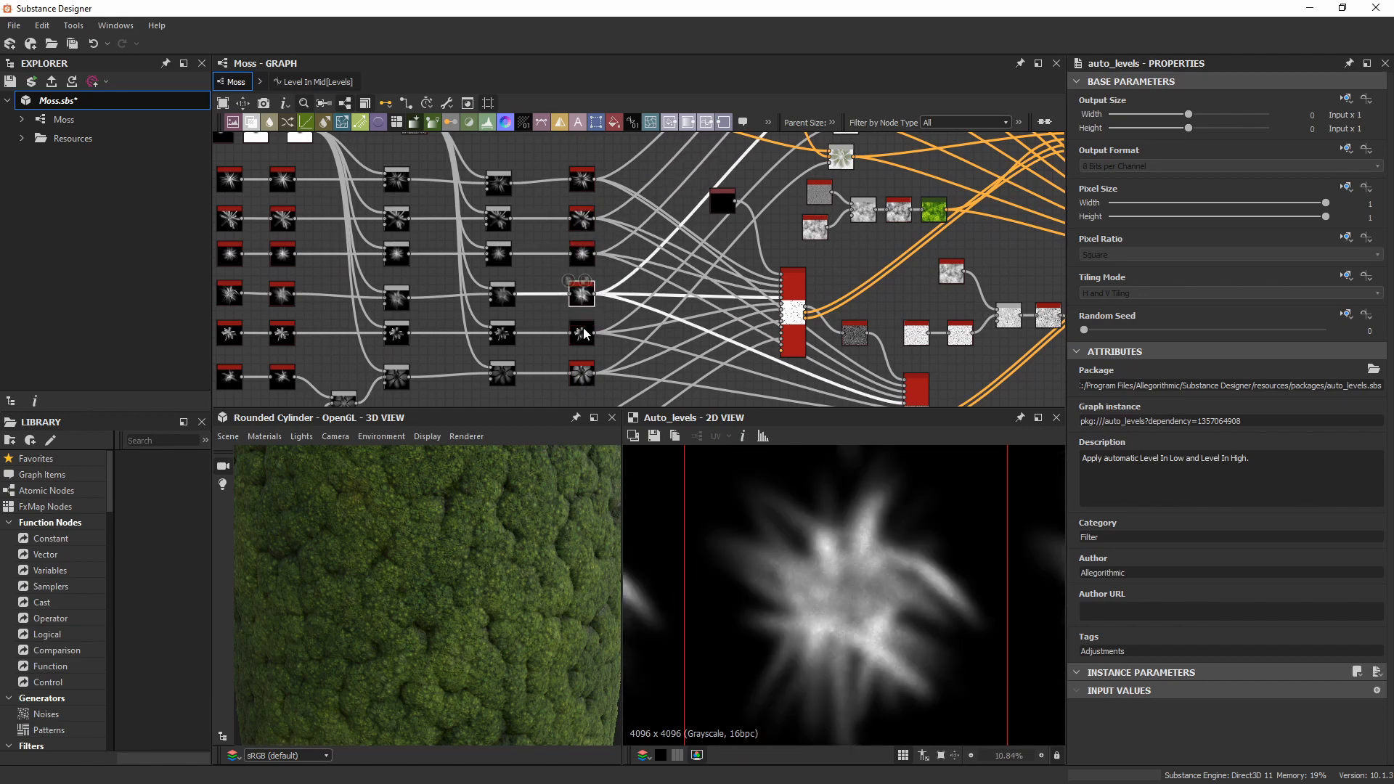
double_click(584, 332)
double_click(582, 374)
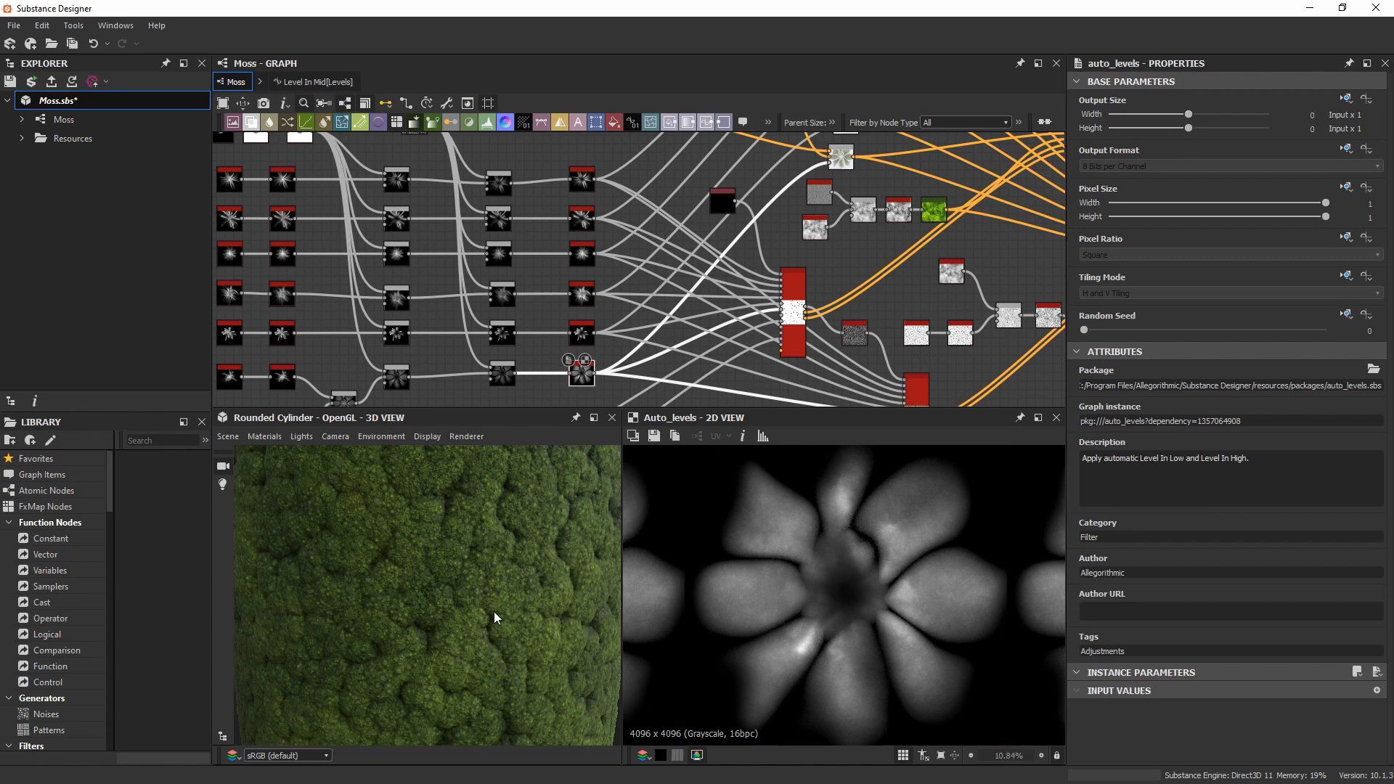
Inspect the moss surface on the rounded cylinder up close in the 3D view.
scroll(494, 612, "up", 3)
left_click_drag(484, 604, 448, 592)
scroll(404, 653, "up", 5)
scroll(389, 577, "down", 5)
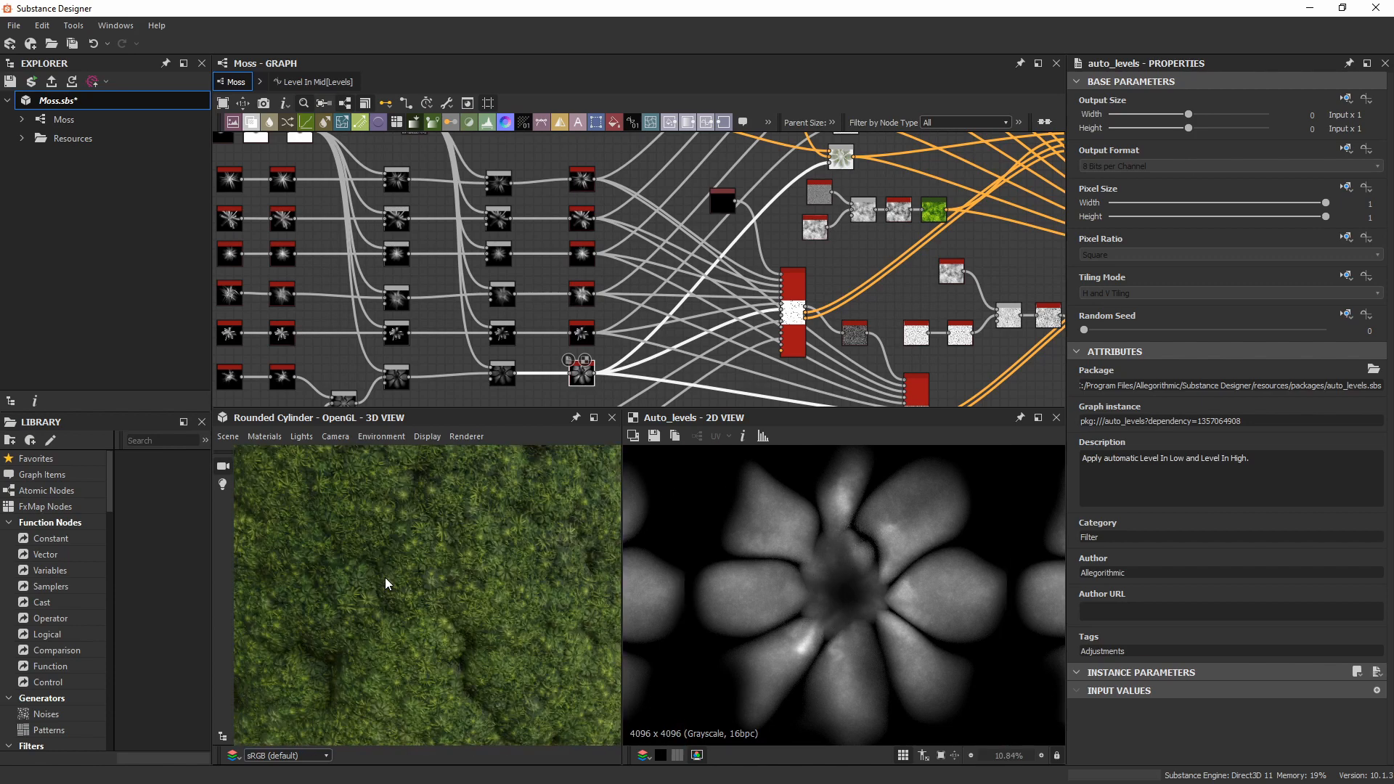
scroll(654, 225, "down", 2)
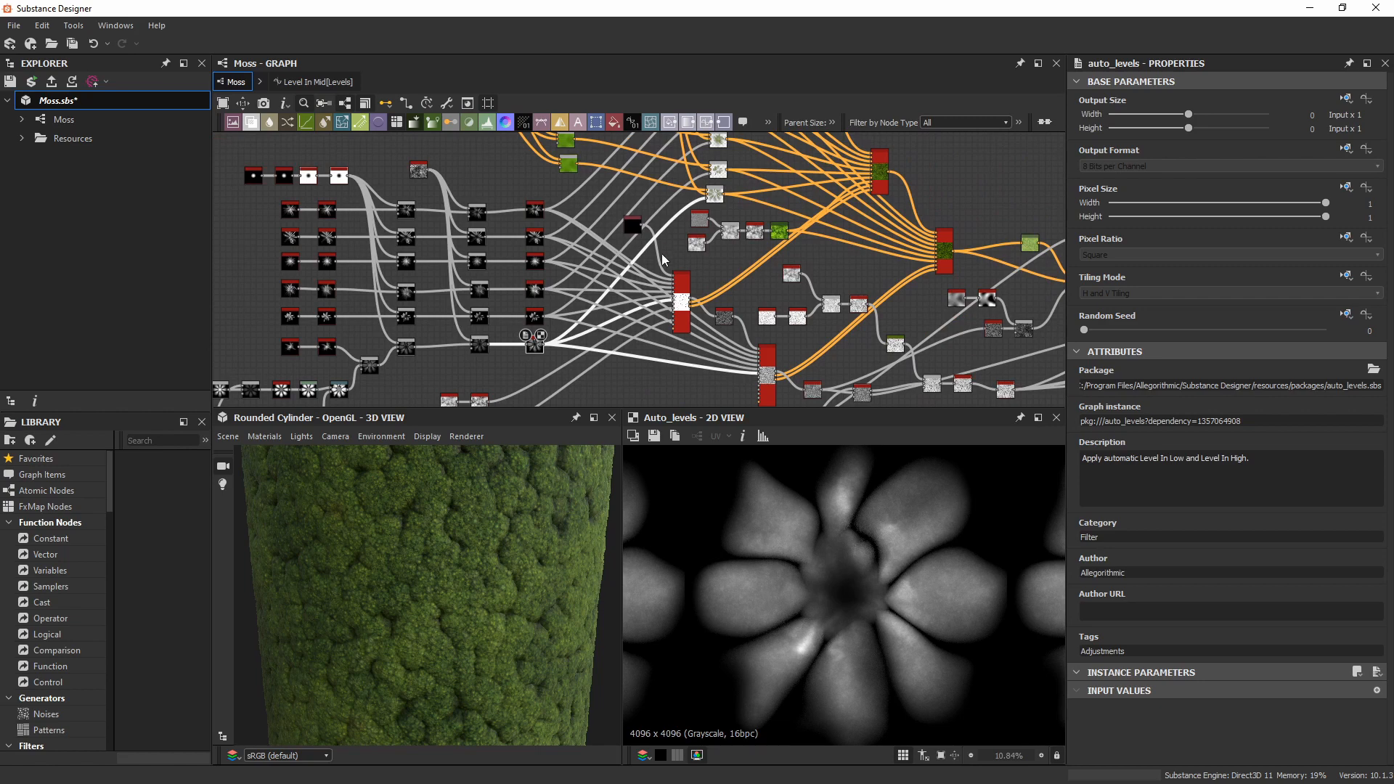
View the first Shape Splatter's Height output and the Auto Levels node that follows it.
scroll(679, 287, "up", 6)
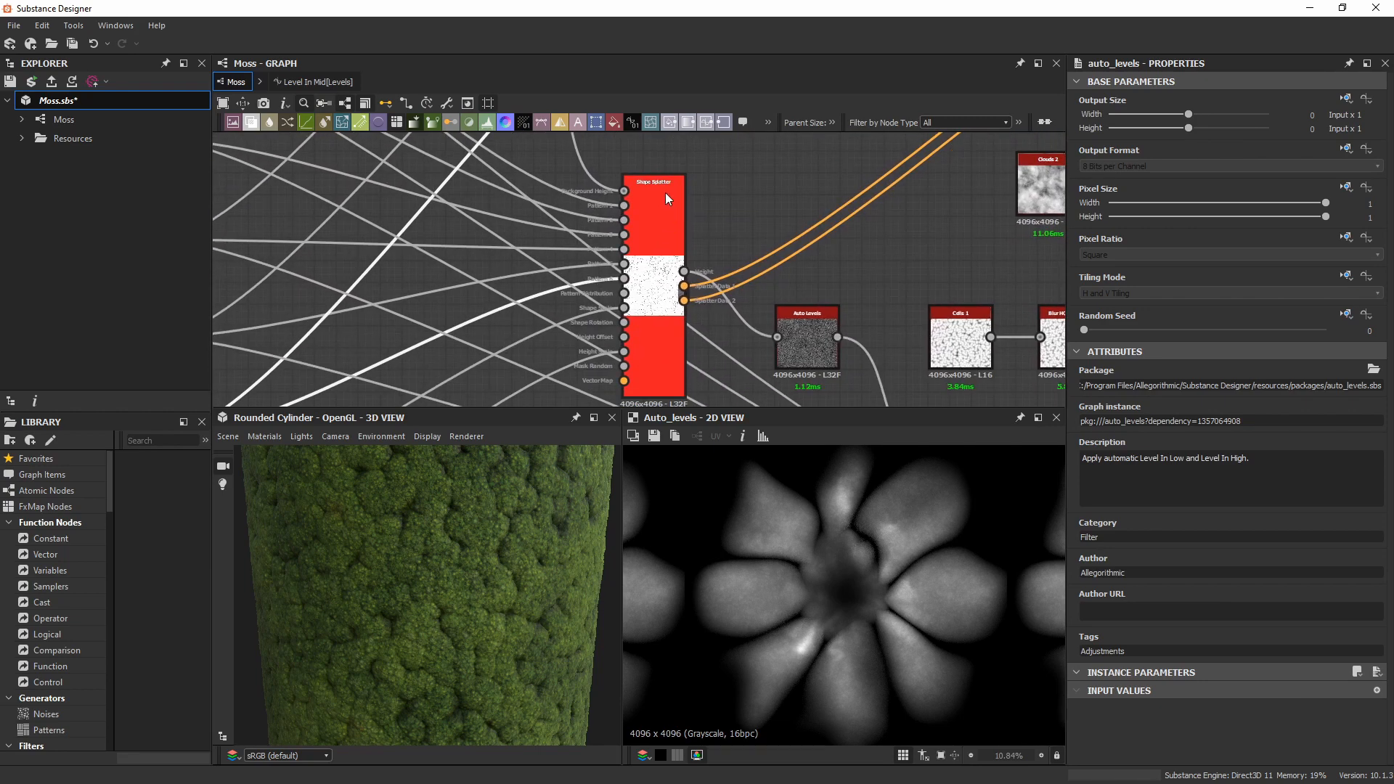
double_click(665, 193)
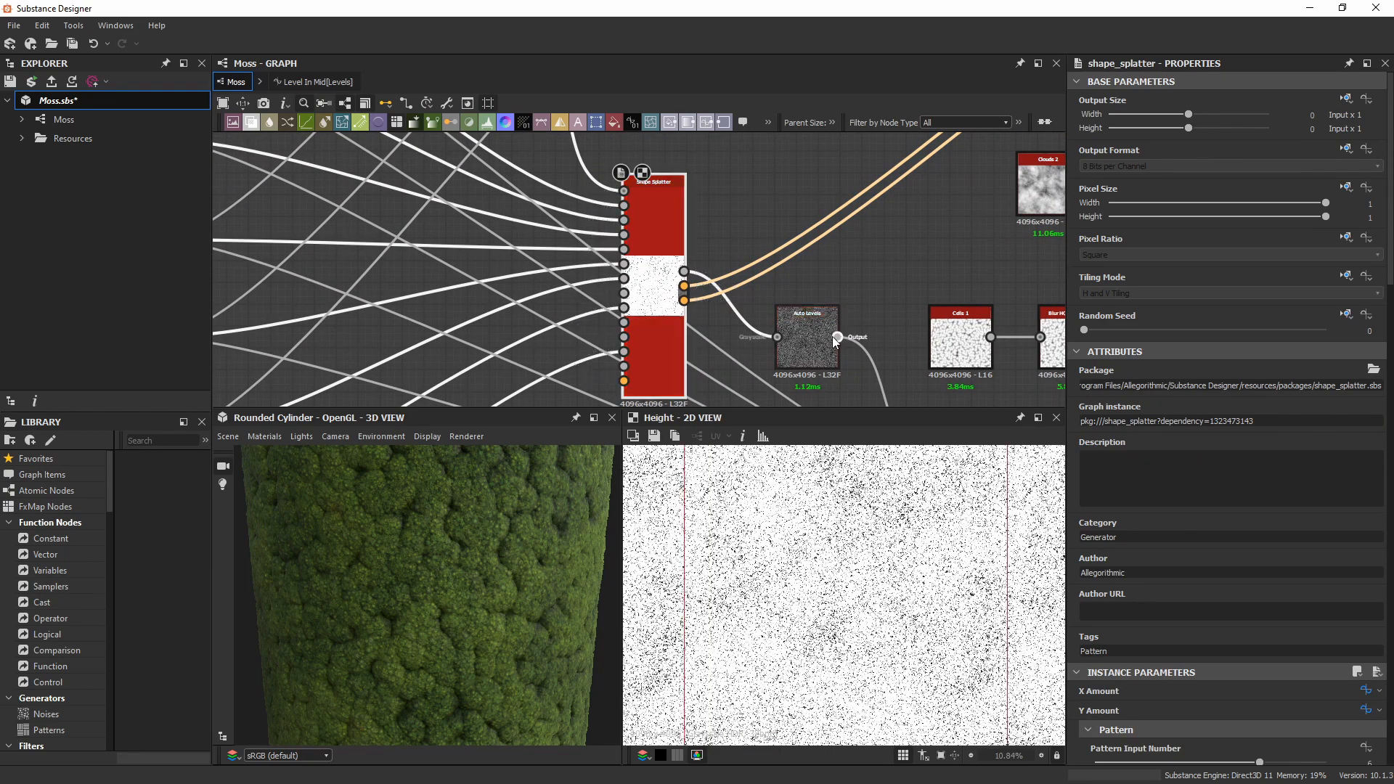
double_click(794, 324)
middle_click_drag(795, 319, 781, 260)
scroll(777, 549, "up", 5)
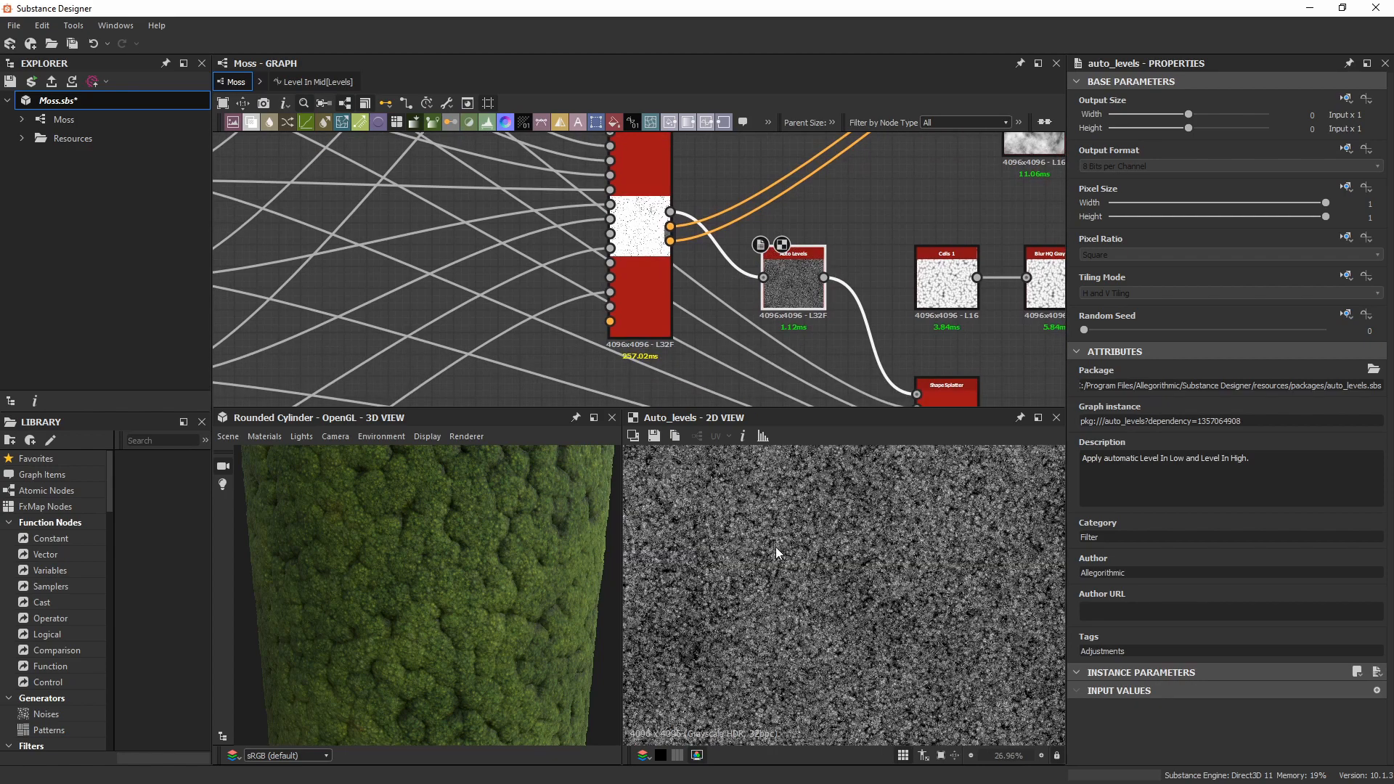
Compare the first Shape Splatter's raw Height output with its Auto Levels result at close range.
double_click(652, 299)
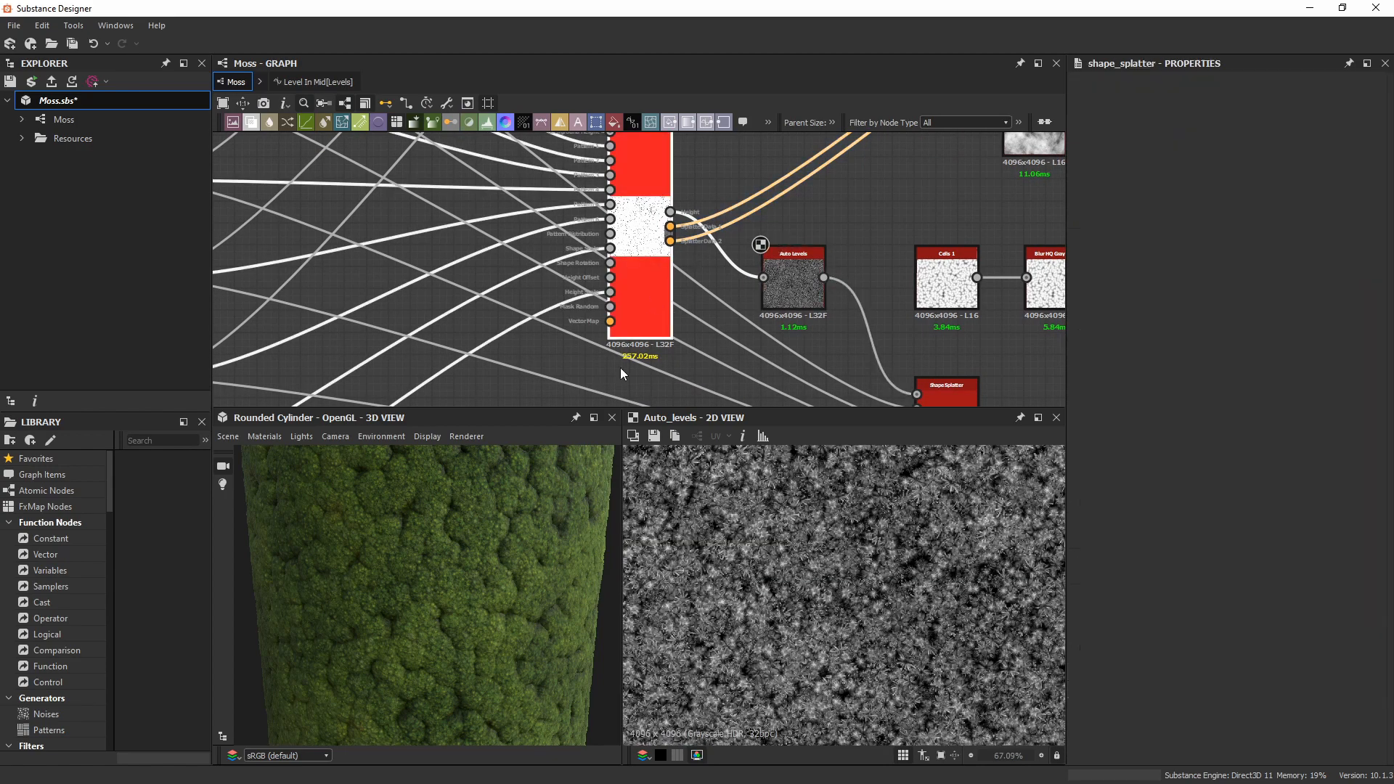
scroll(863, 727, "up", 3)
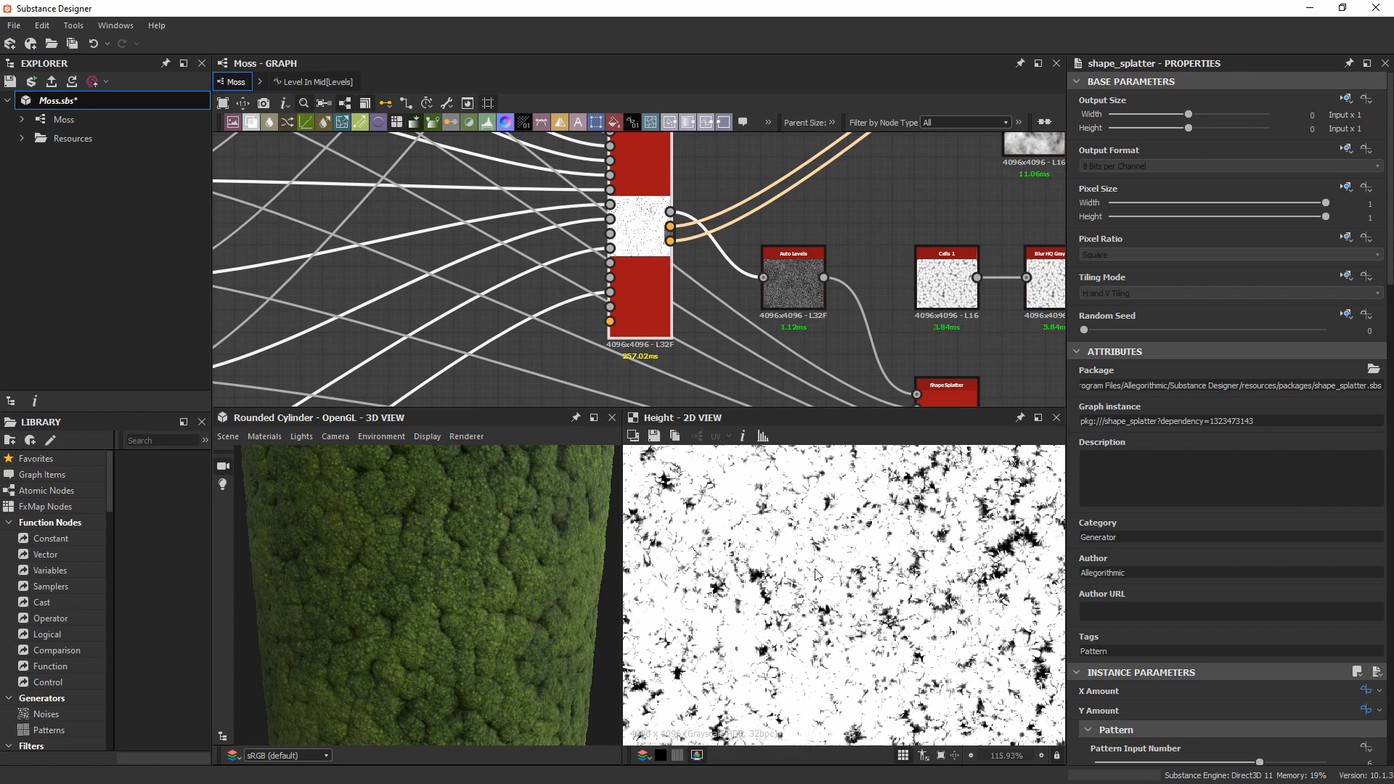
double_click(786, 263)
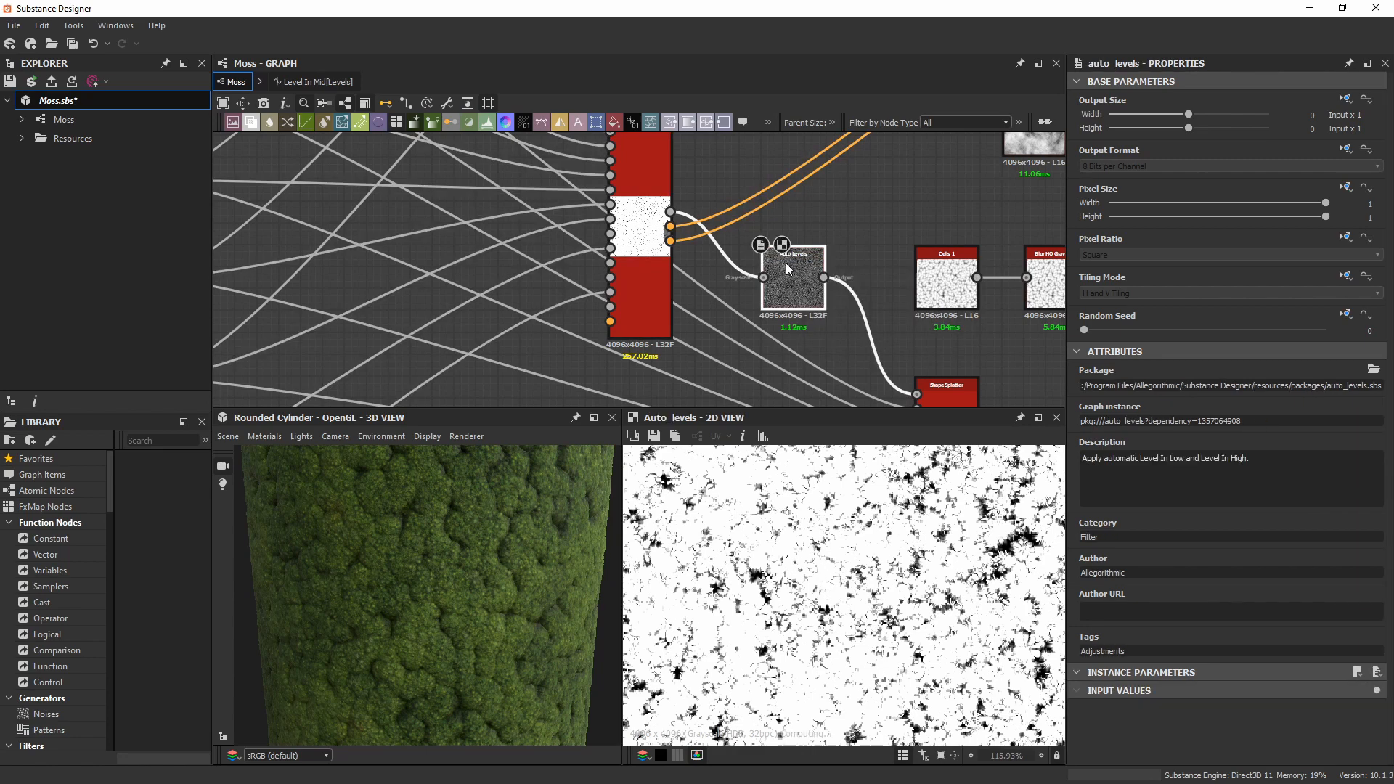
Examine the scattered moss plants in the Auto Levels output at several magnifications, from single plants to the full tile.
scroll(795, 603, "down", 5)
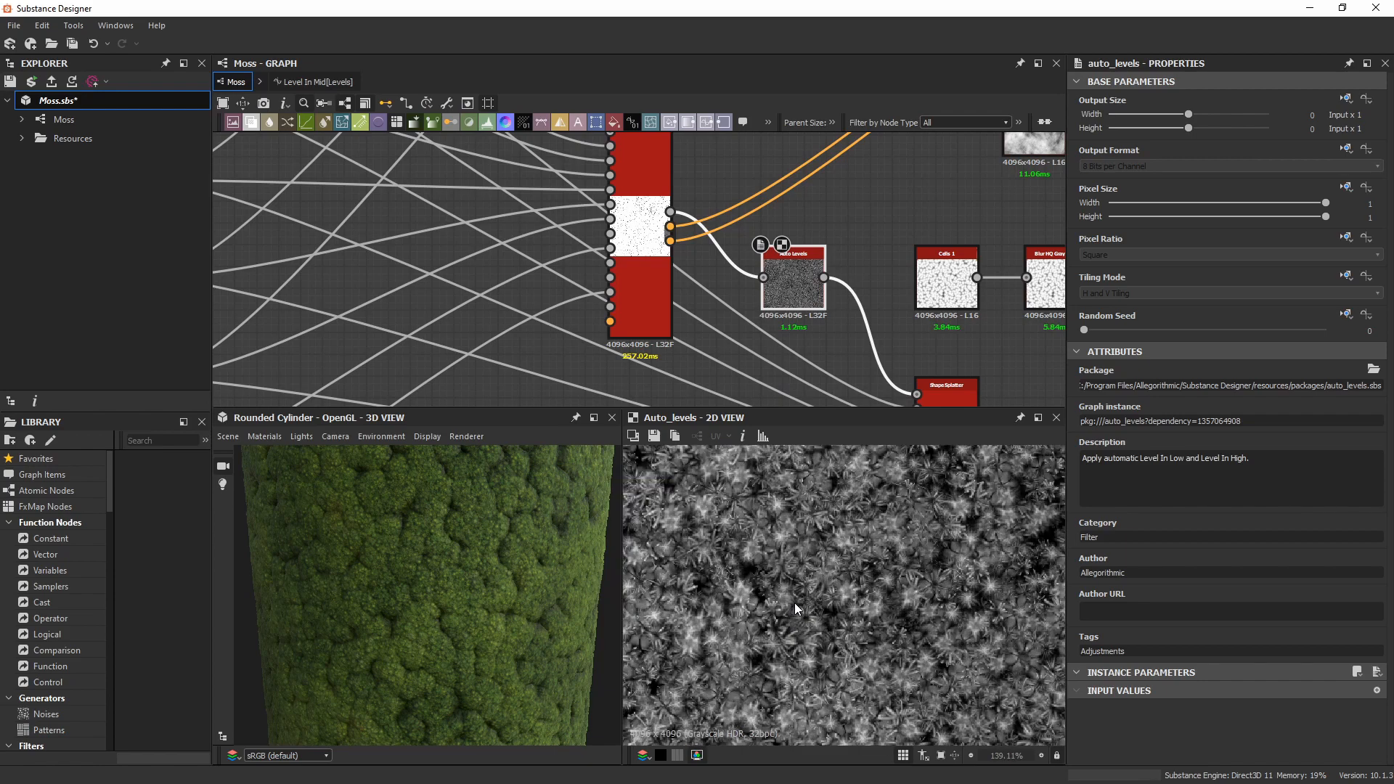
scroll(795, 603, "down", 6)
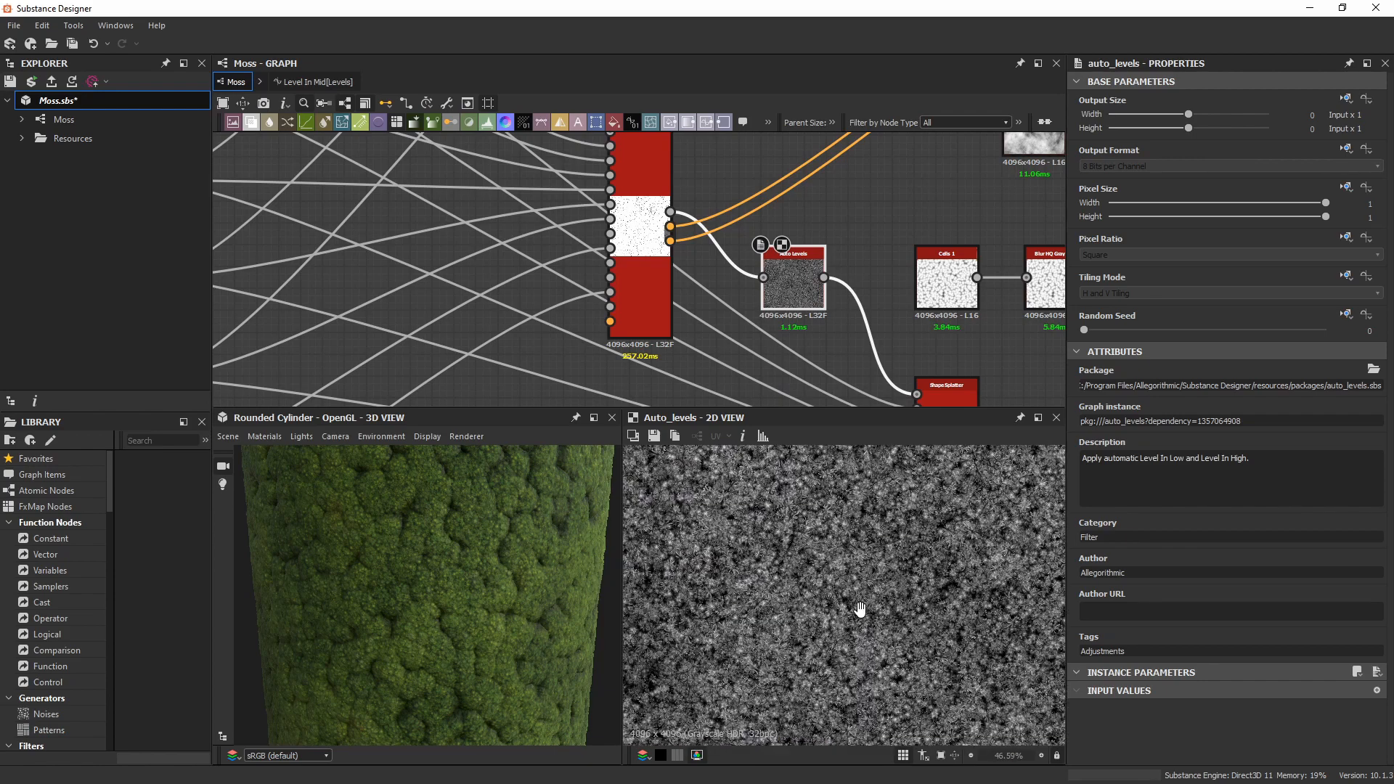
scroll(844, 574, "up", 15)
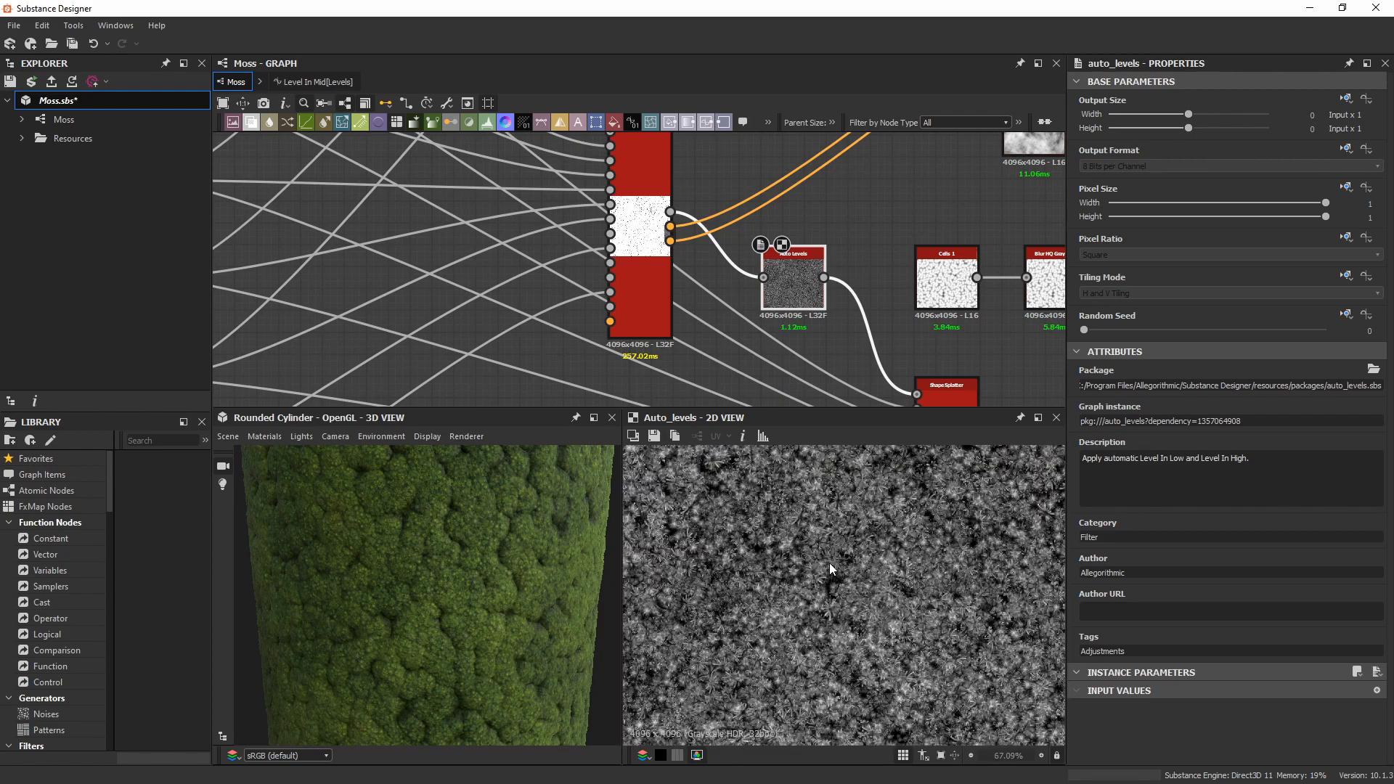
scroll(786, 565, "down", 4)
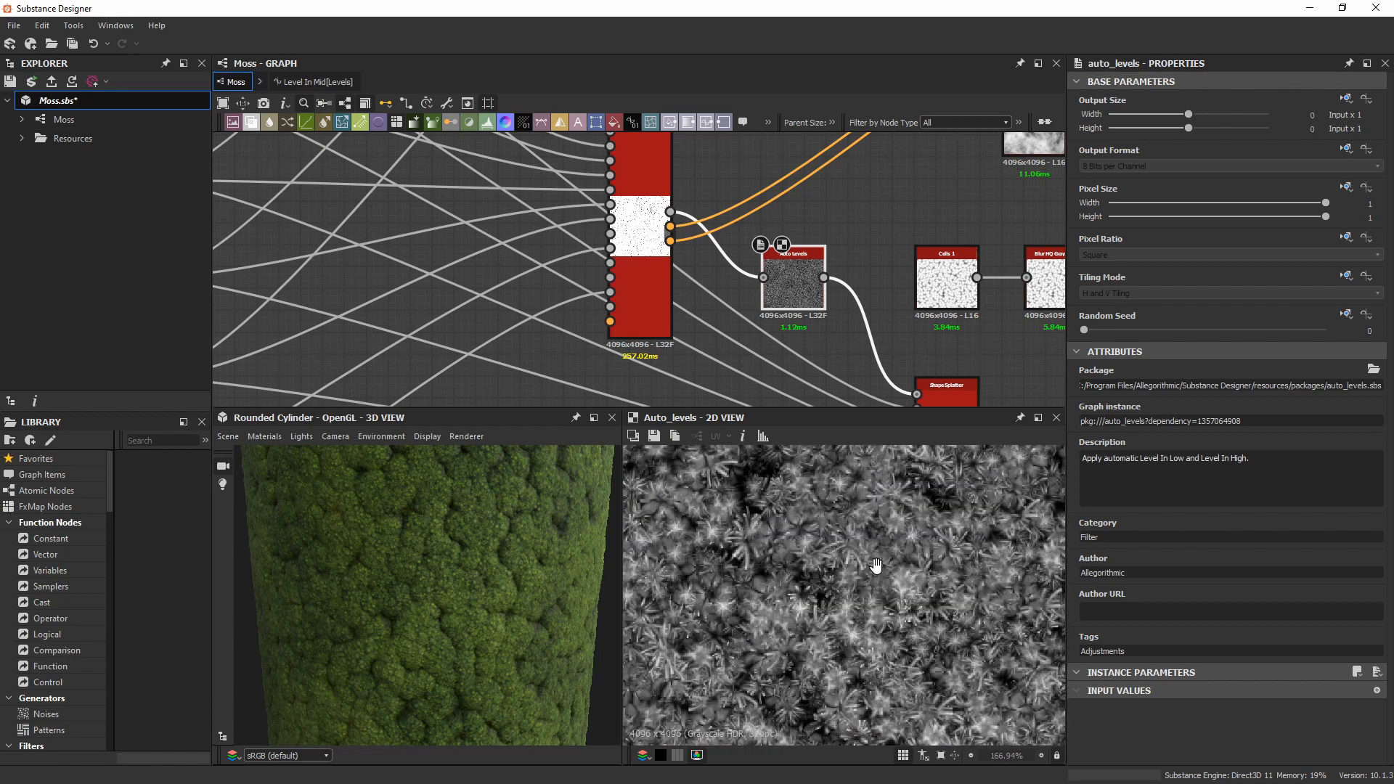
scroll(799, 538, "up", 4)
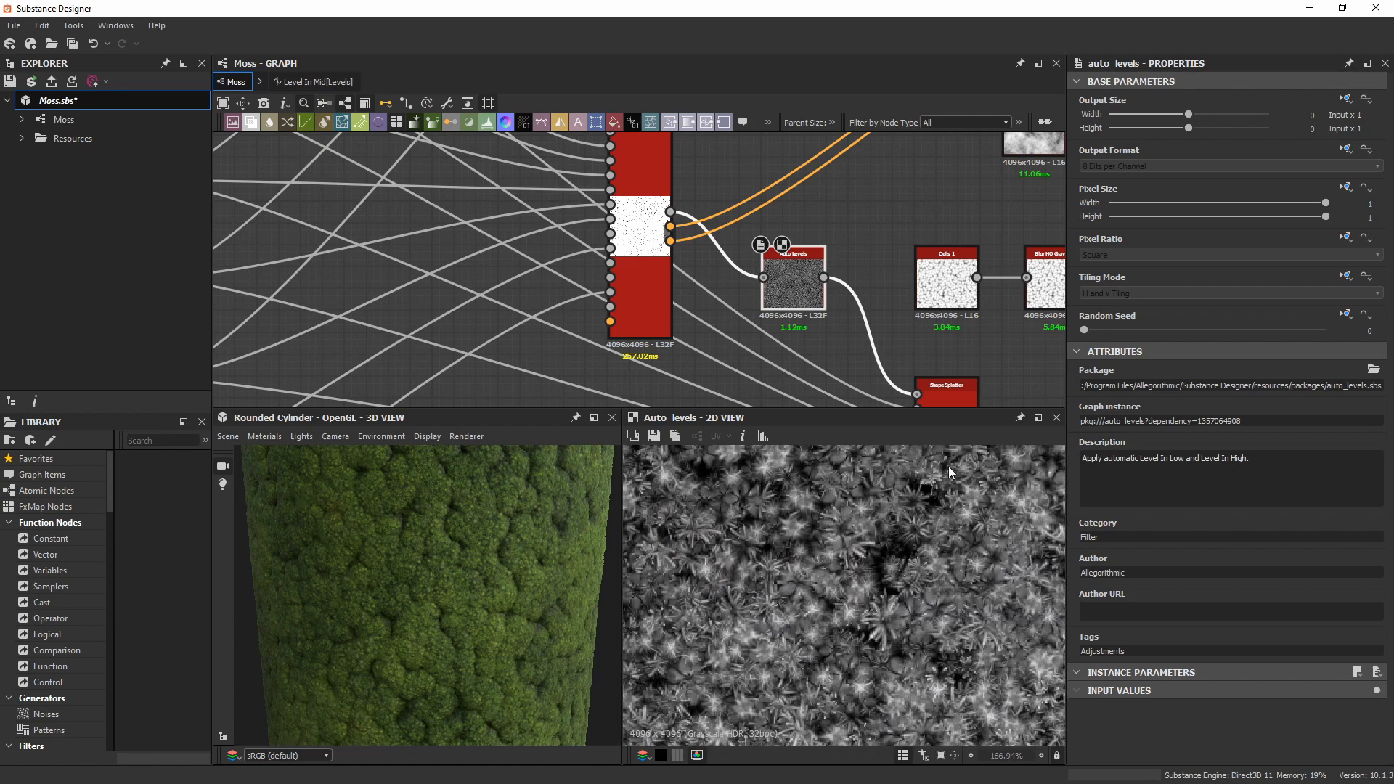
scroll(908, 573, "down", 15)
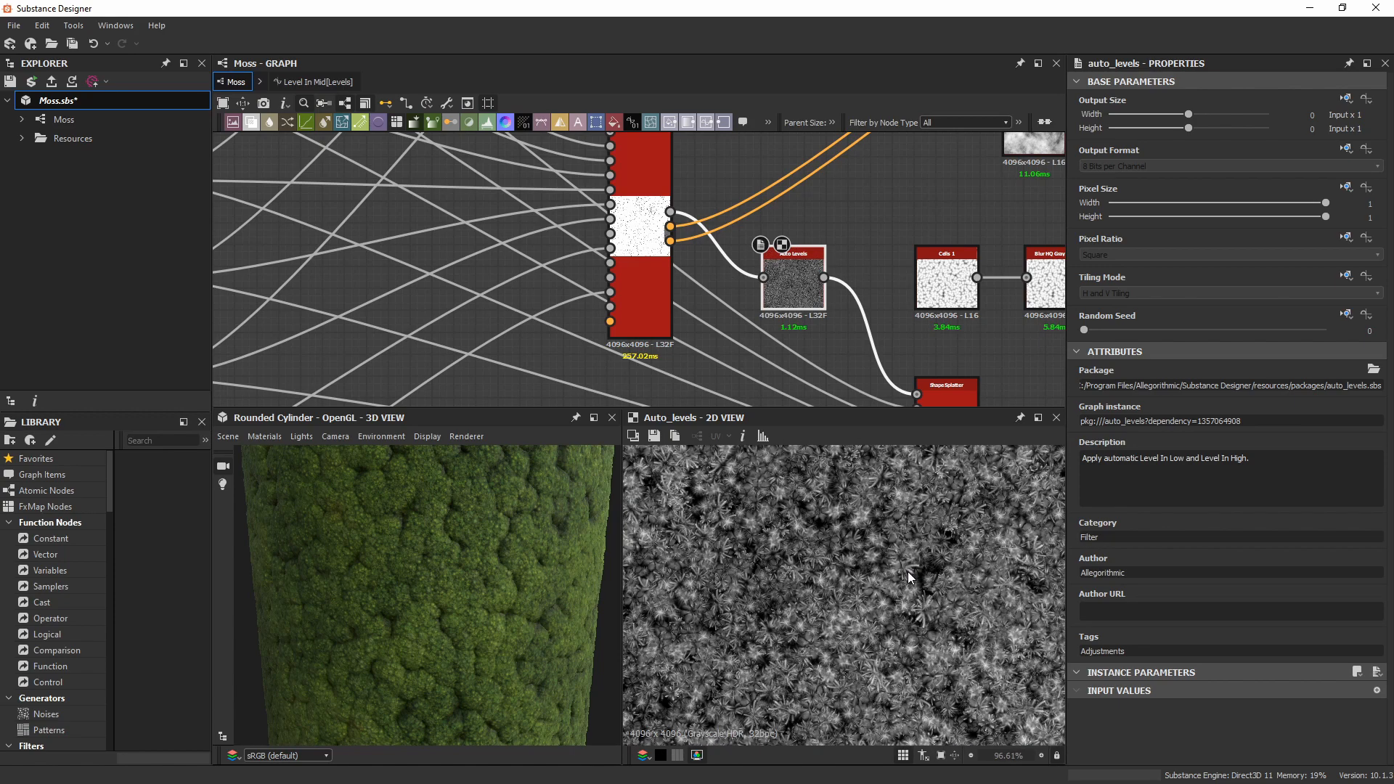
scroll(871, 541, "down", 3)
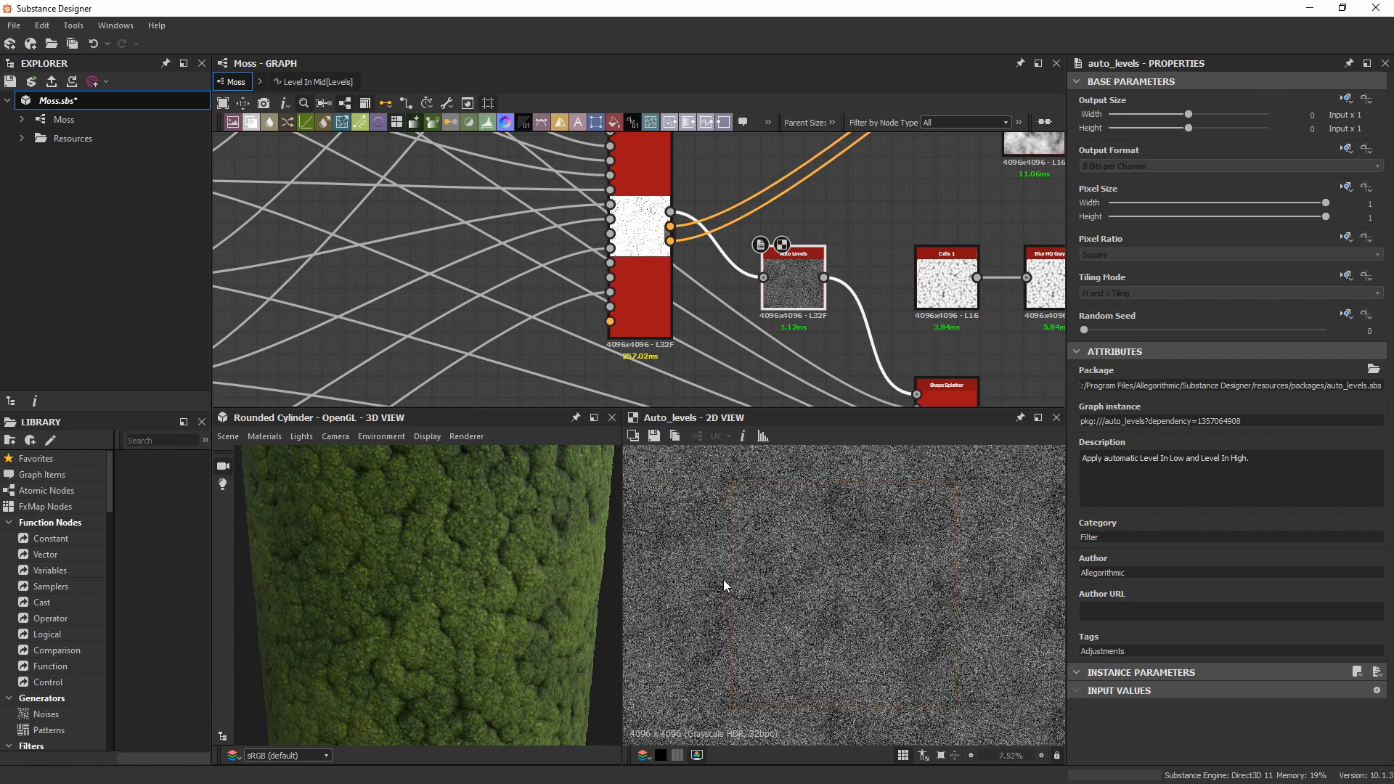
Locate the two Clouds 2 and Auto Levels pairs below the plant-shape rows and inspect them.
scroll(491, 312, "down", 3)
middle_click_drag(465, 327, 685, 224)
scroll(508, 308, "down", 1)
middle_click_drag(501, 312, 648, 234)
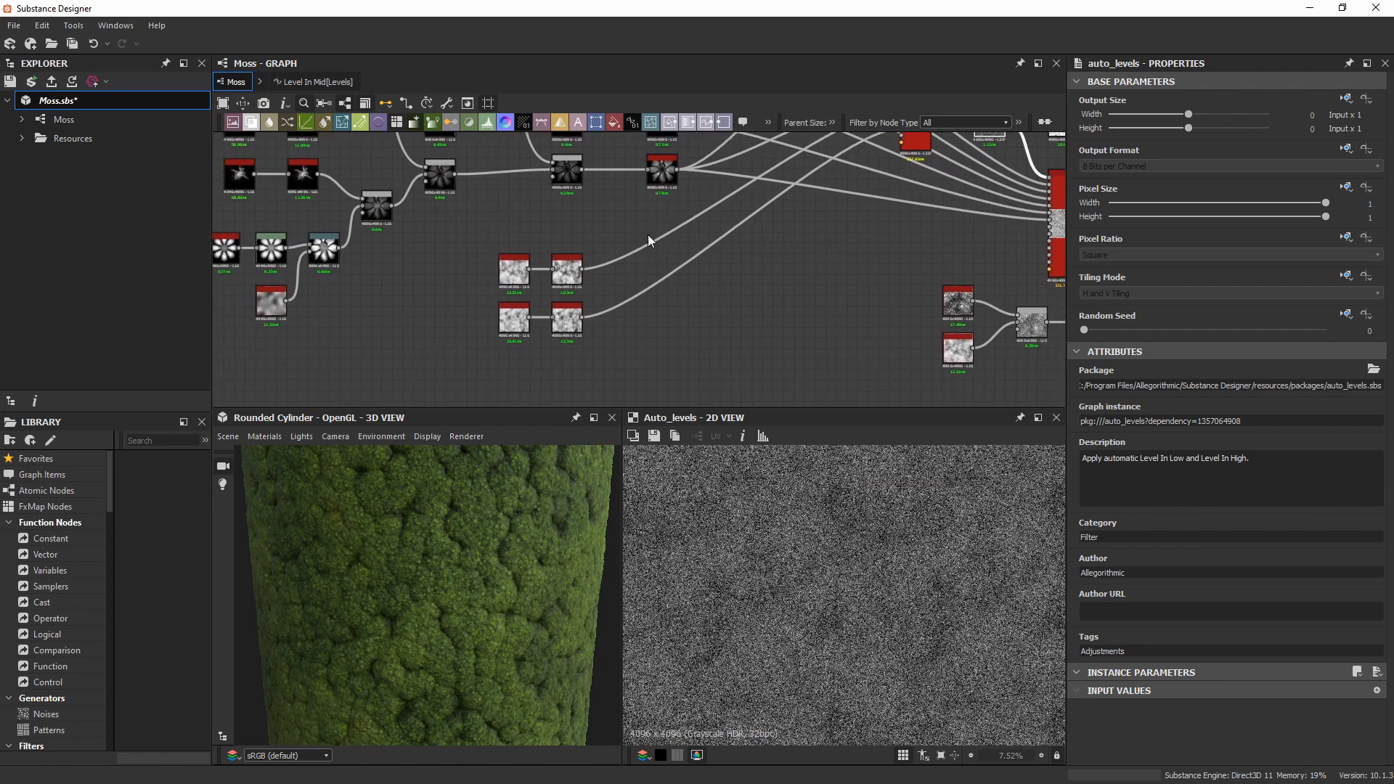
scroll(541, 290, "up", 3)
scroll(478, 231, "up", 2)
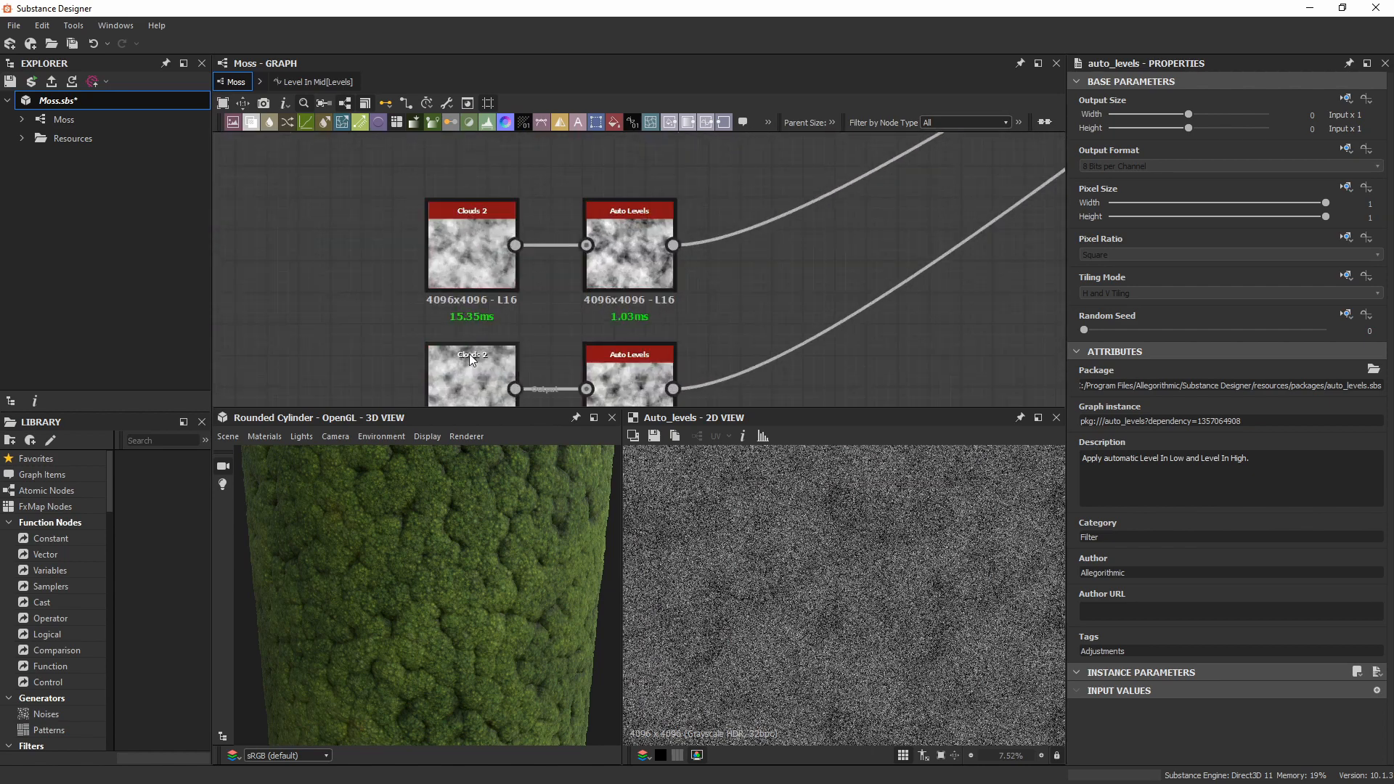
Trace the Clouds 2 chains to the first Shape Splatter and examine its Shape Scale and Height Scale inputs.
scroll(534, 317, "down", 5)
middle_click_drag(771, 195, 476, 324)
scroll(648, 241, "up", 1)
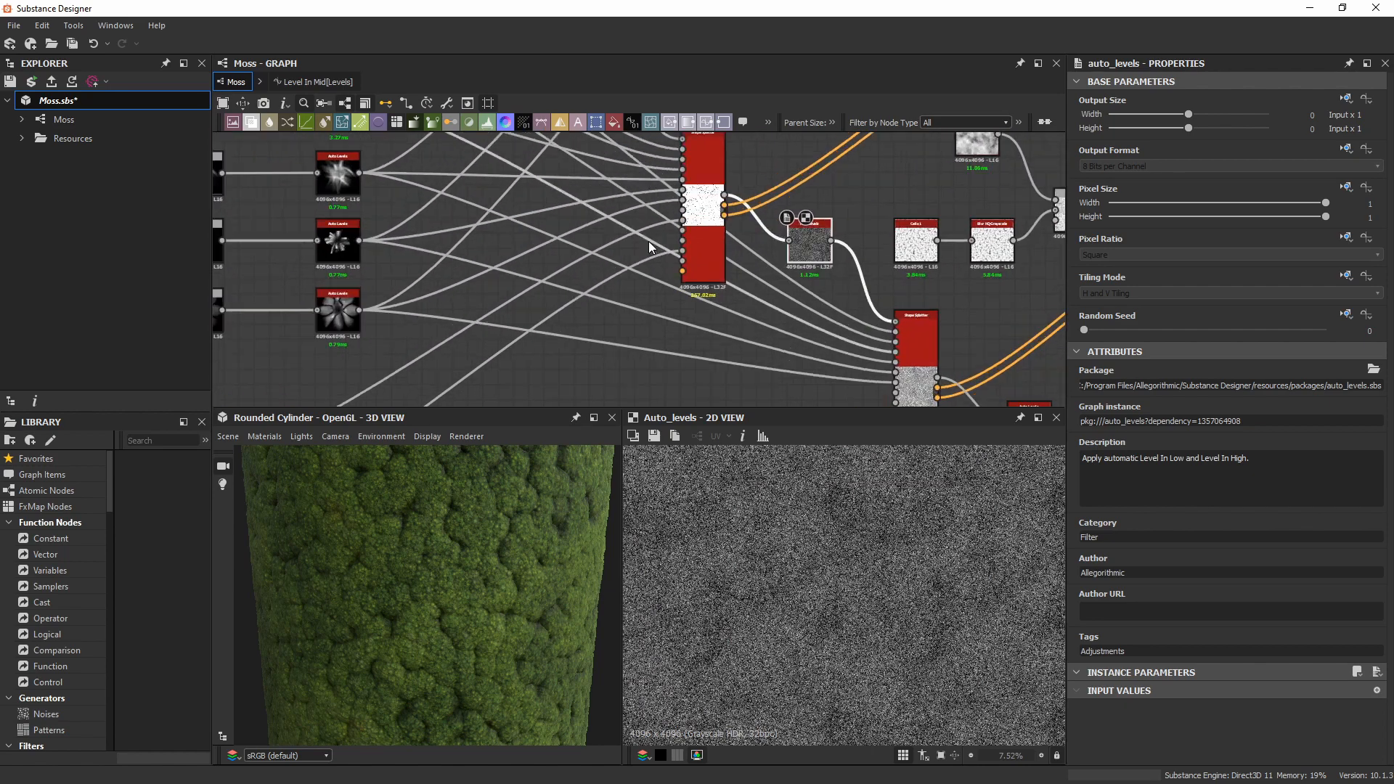
scroll(653, 233, "up", 4)
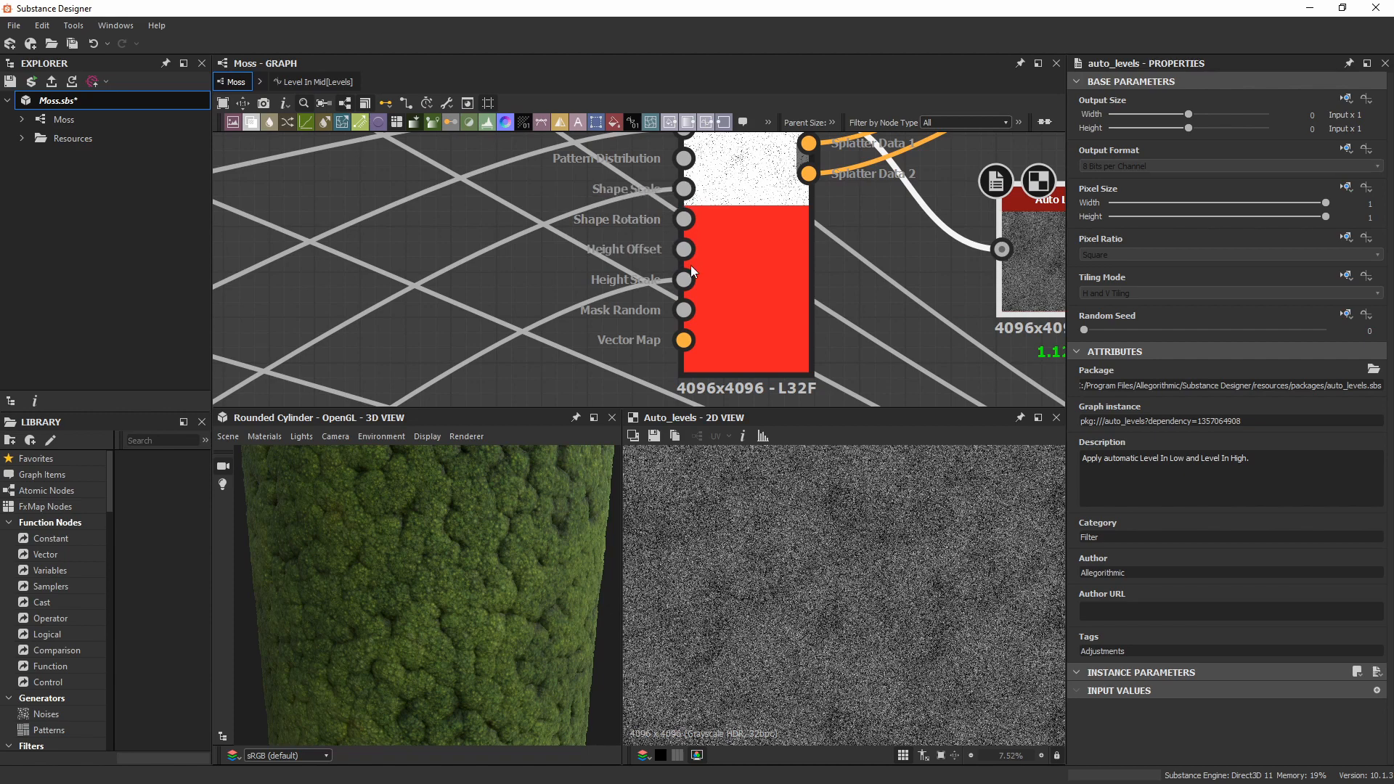
scroll(752, 222, "down", 2)
middle_click_drag(752, 221, 627, 282)
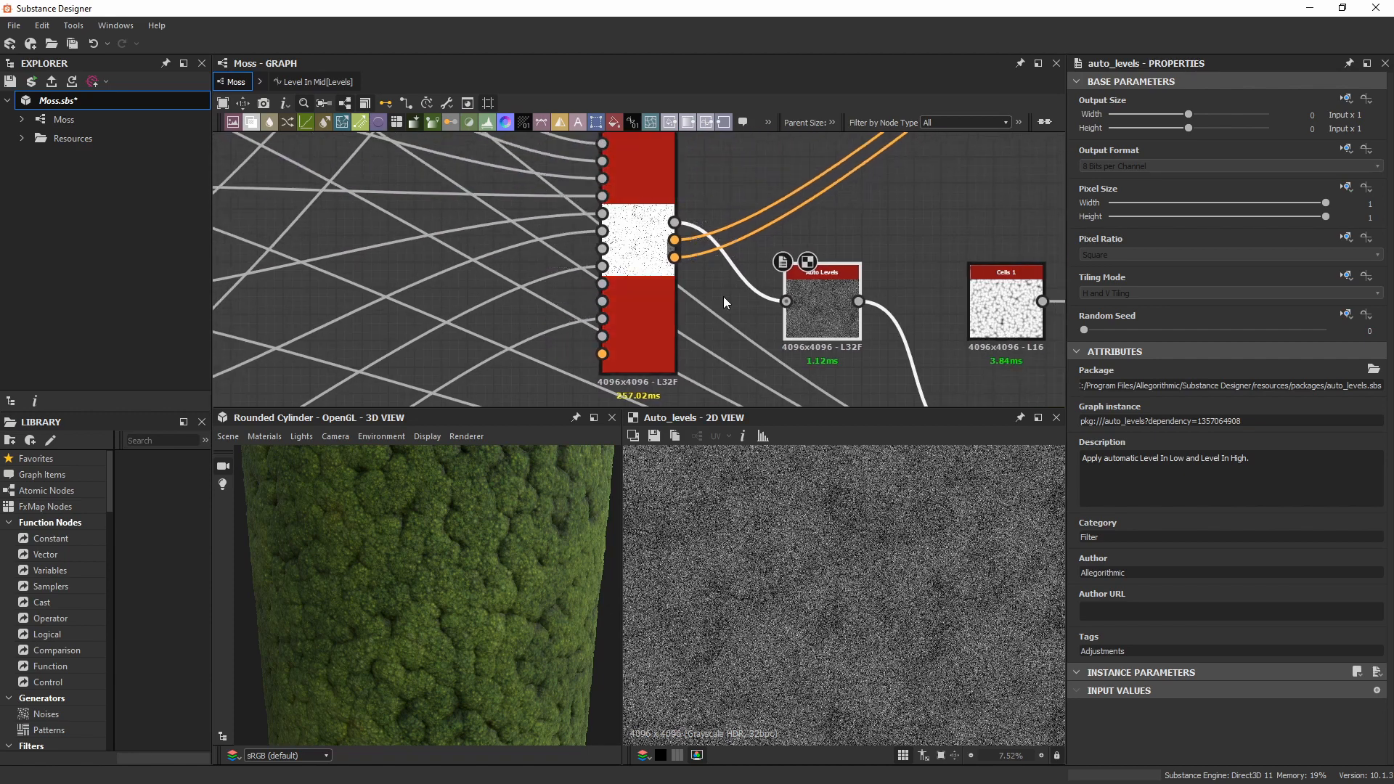
Review the first Shape Splatter's instance parameters down to its Size and Position settings.
scroll(827, 564, "up", 5)
scroll(820, 611, "up", 4)
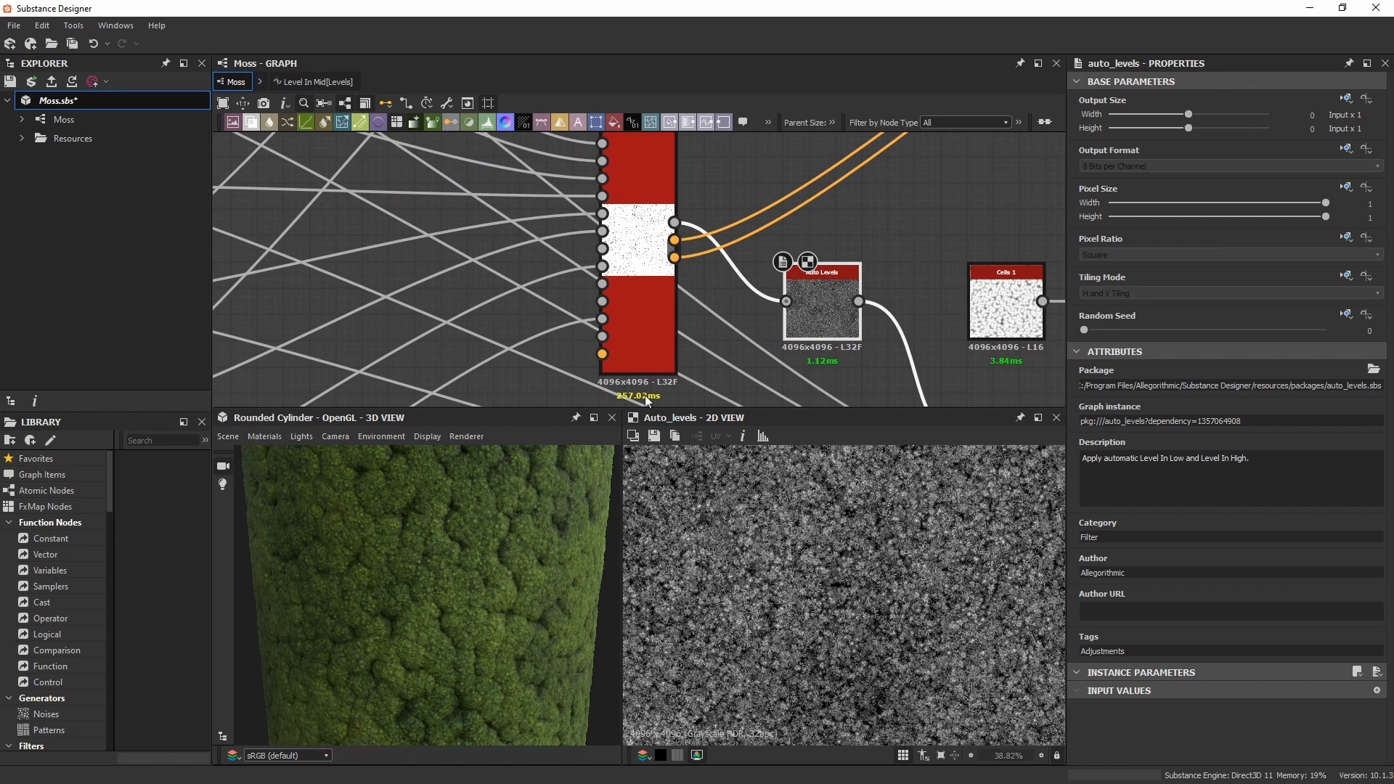
double_click(643, 302)
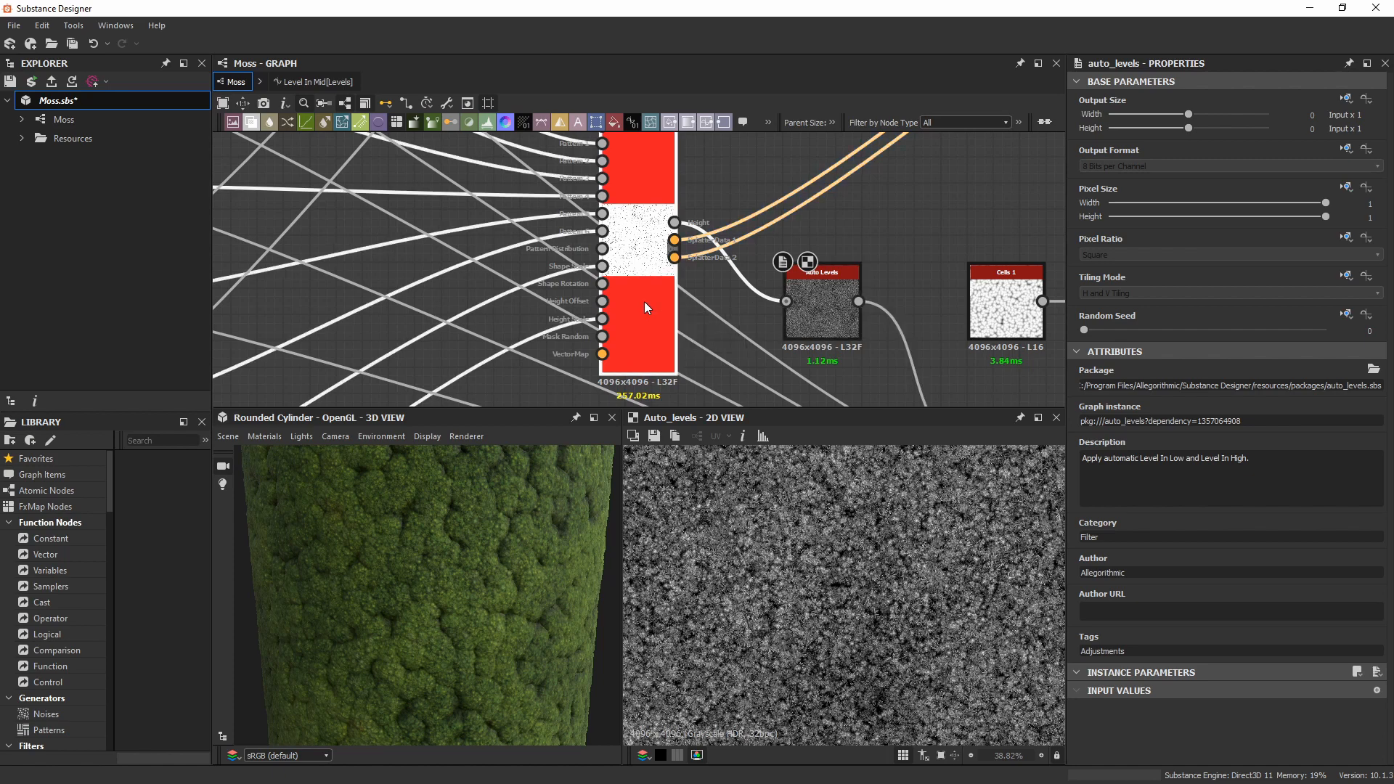
scroll(1078, 499, "down", 8)
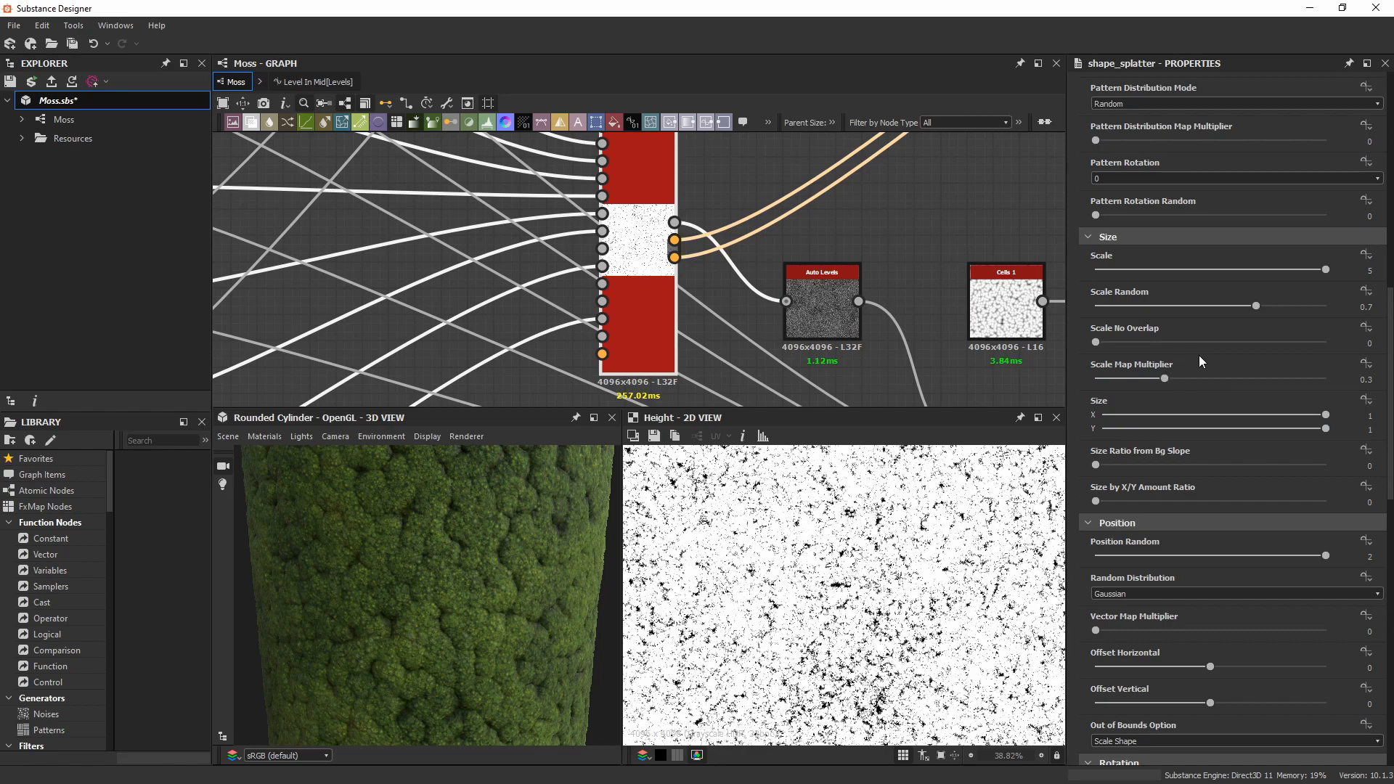
Examine the size and height variation across the splattered plants in the Auto Levels output, both close up and tile-wide.
double_click(822, 301)
scroll(817, 587, "down", 5)
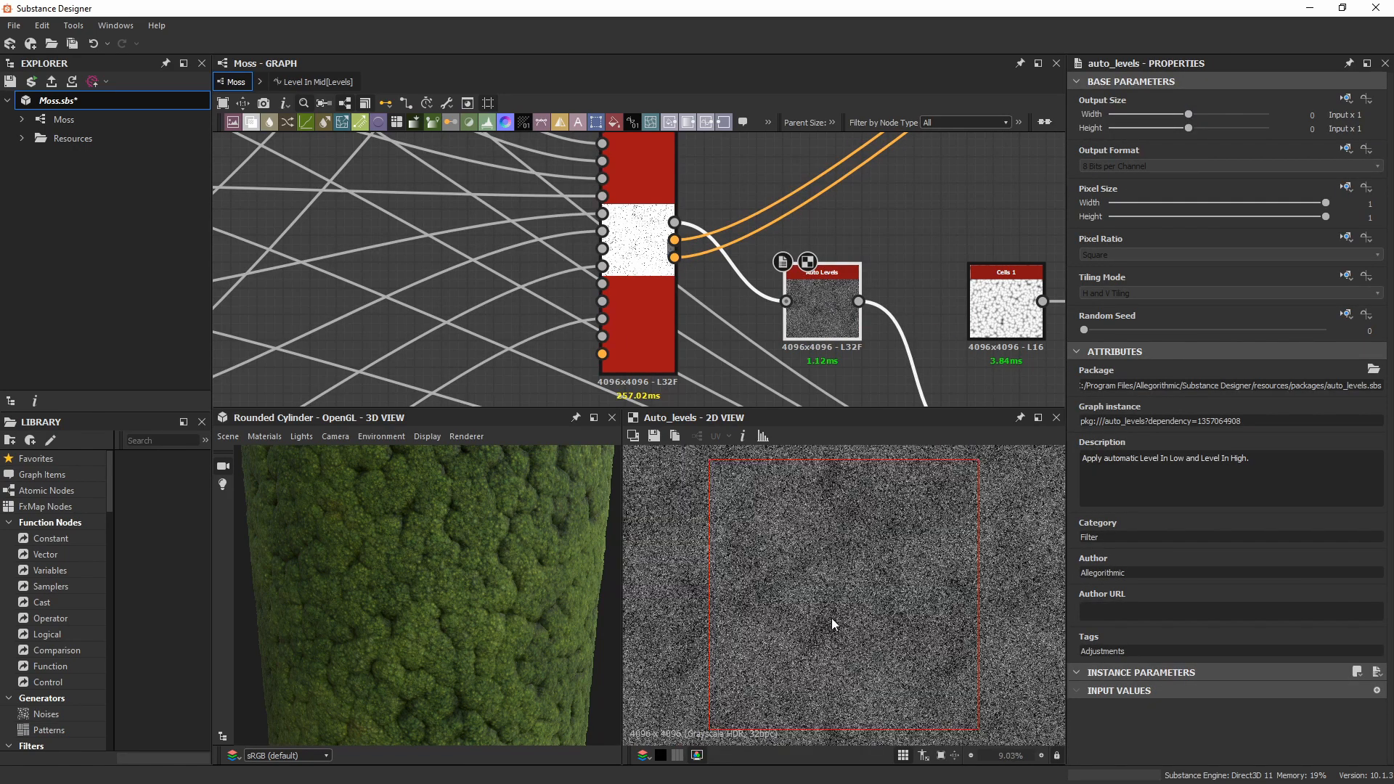
scroll(821, 610, "up", 3)
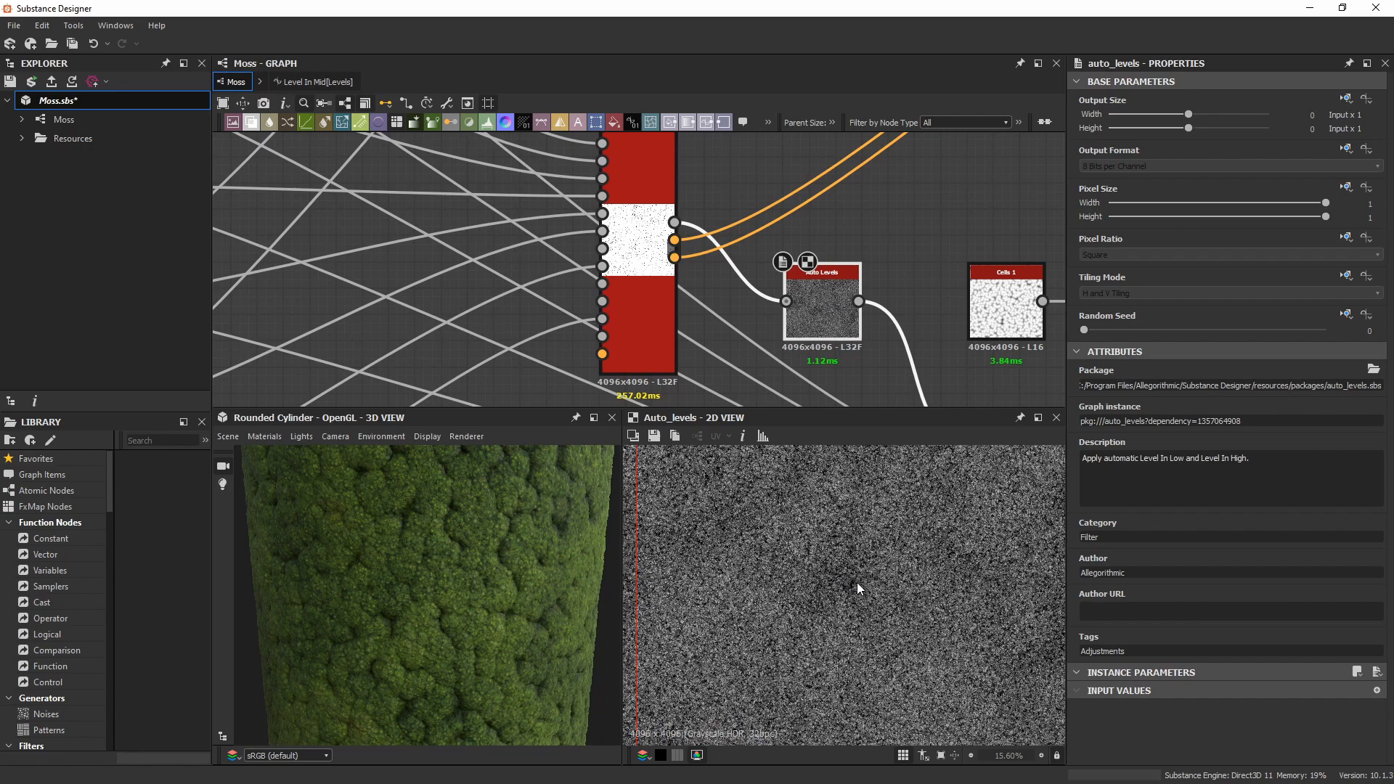
scroll(857, 583, "up", 10)
middle_click_drag(877, 587, 966, 631)
scroll(918, 615, "down", 5)
middle_click_drag(853, 553, 832, 540)
scroll(858, 536, "down", 3)
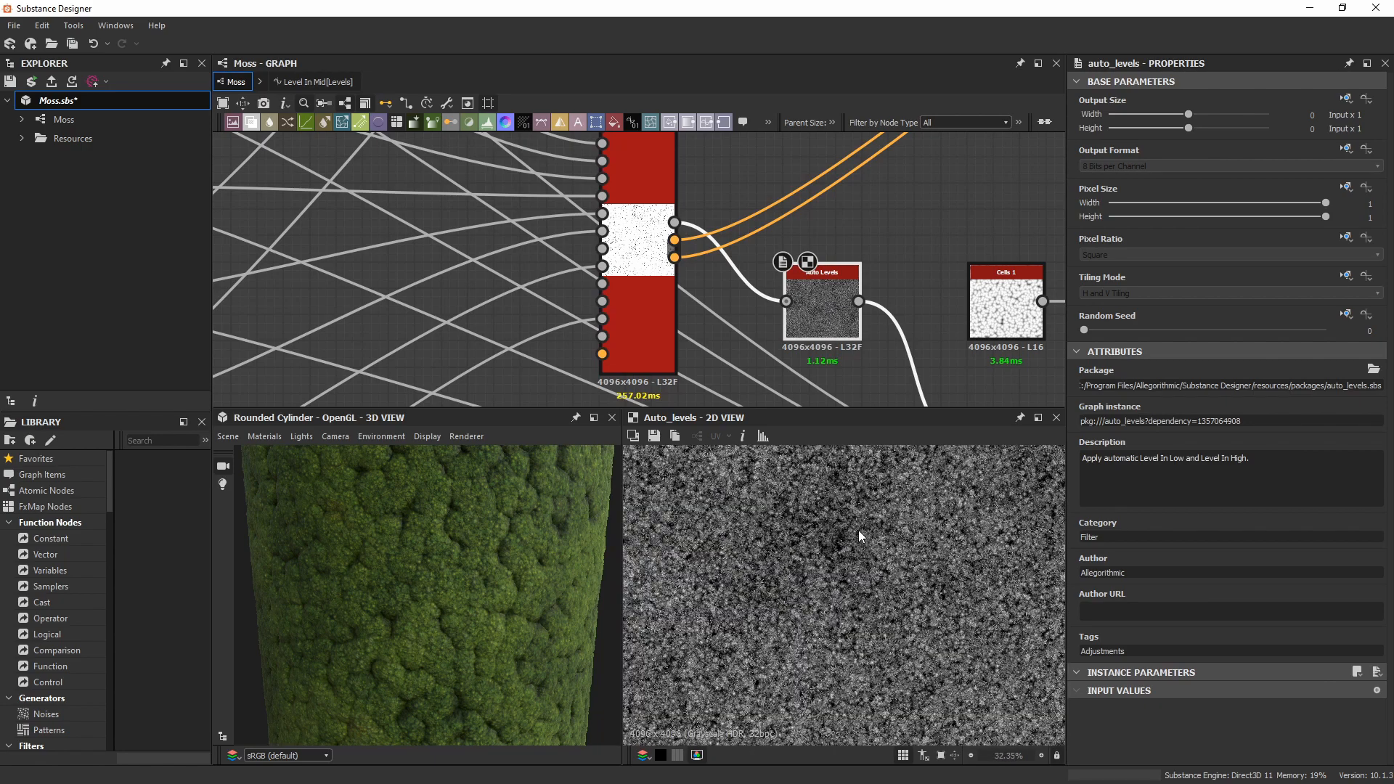
scroll(799, 572, "down", 6)
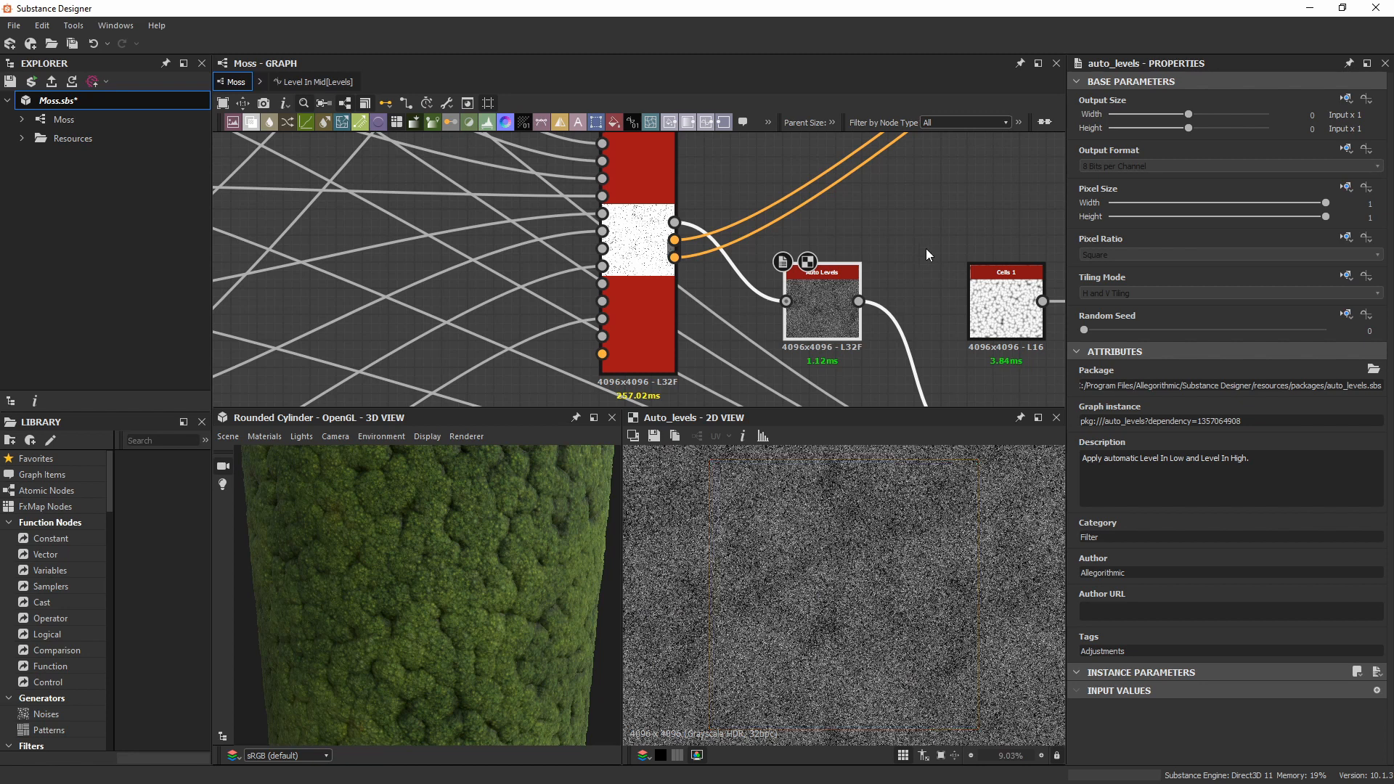
Display the second Shape Splatter, below the first one, and inspect the float multiplier in its X Amount function.
scroll(926, 251, "down", 3)
middle_click_drag(921, 268, 752, 169)
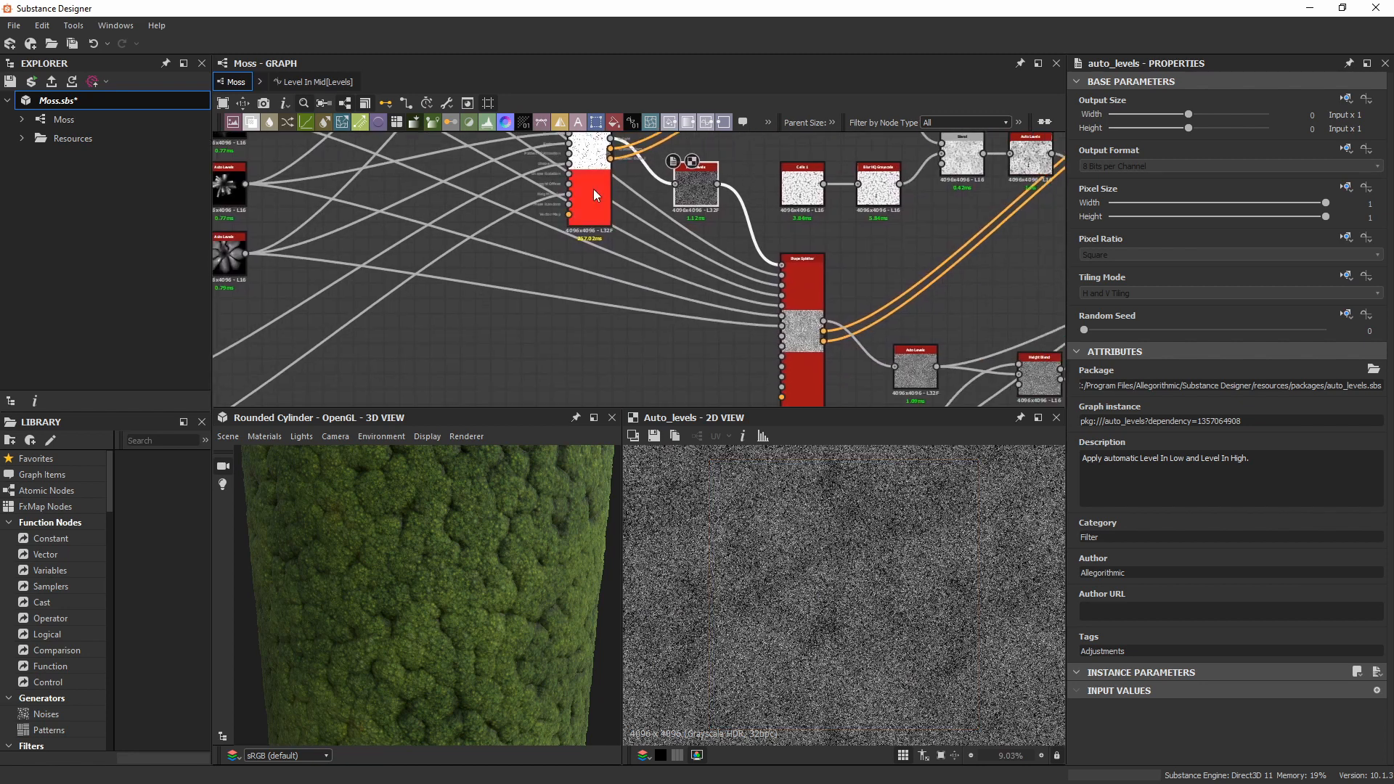
double_click(811, 276)
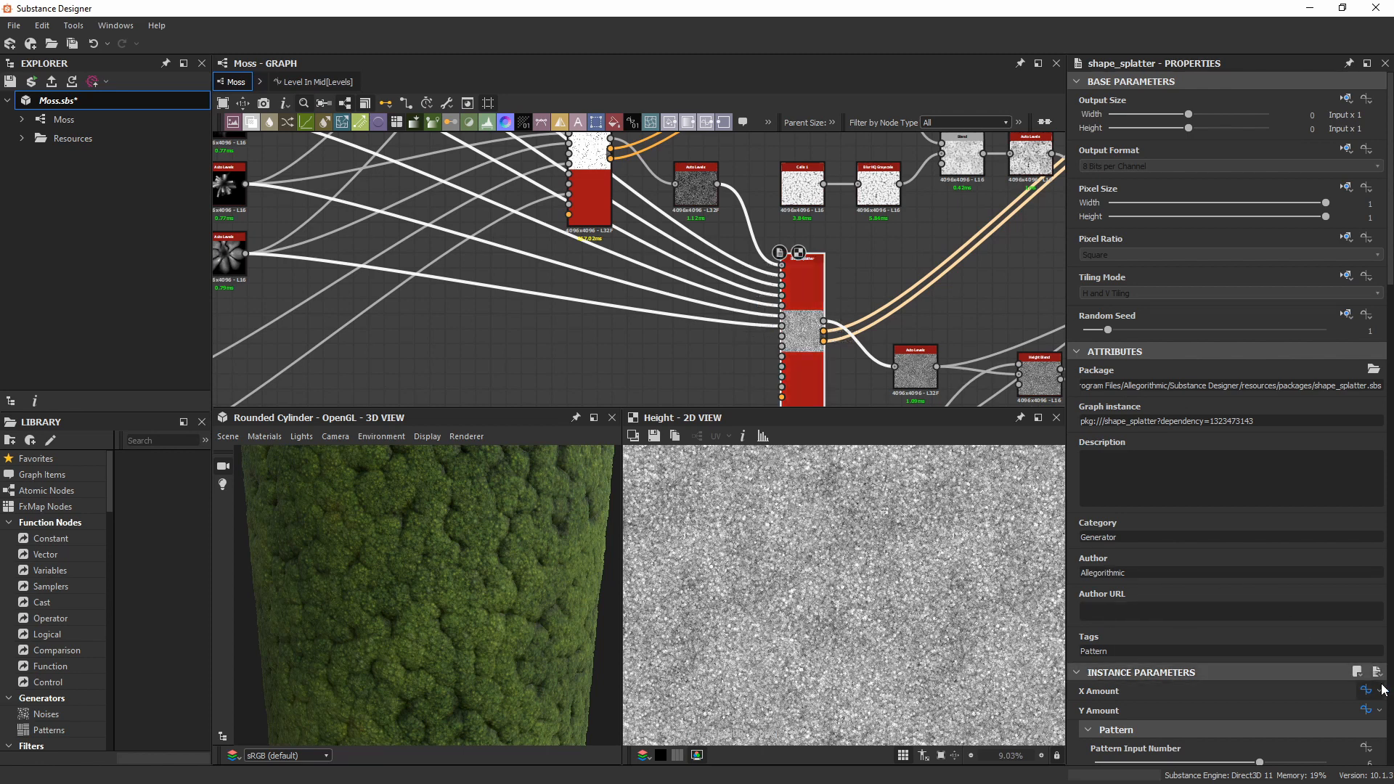
scroll(1234, 591, "down", 3)
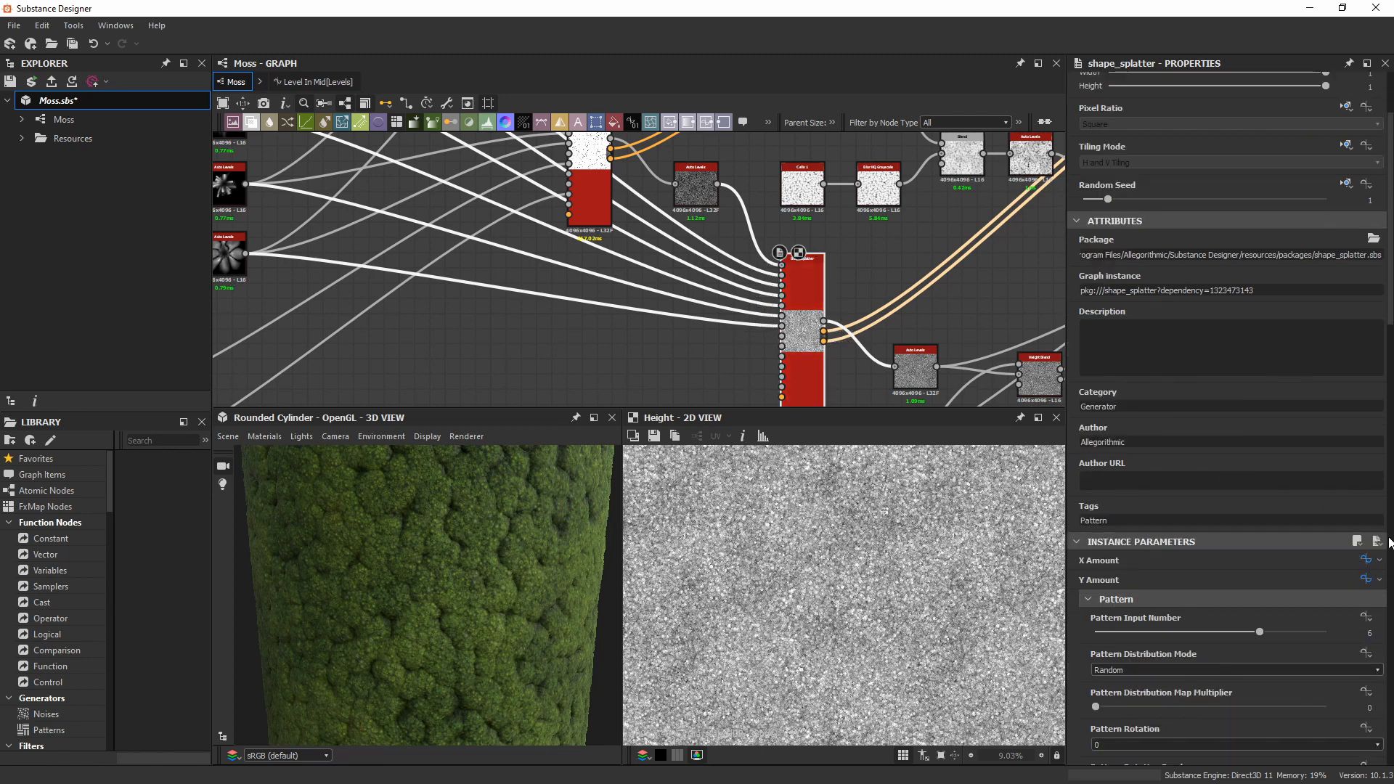
left_click(1366, 561)
left_click(410, 341)
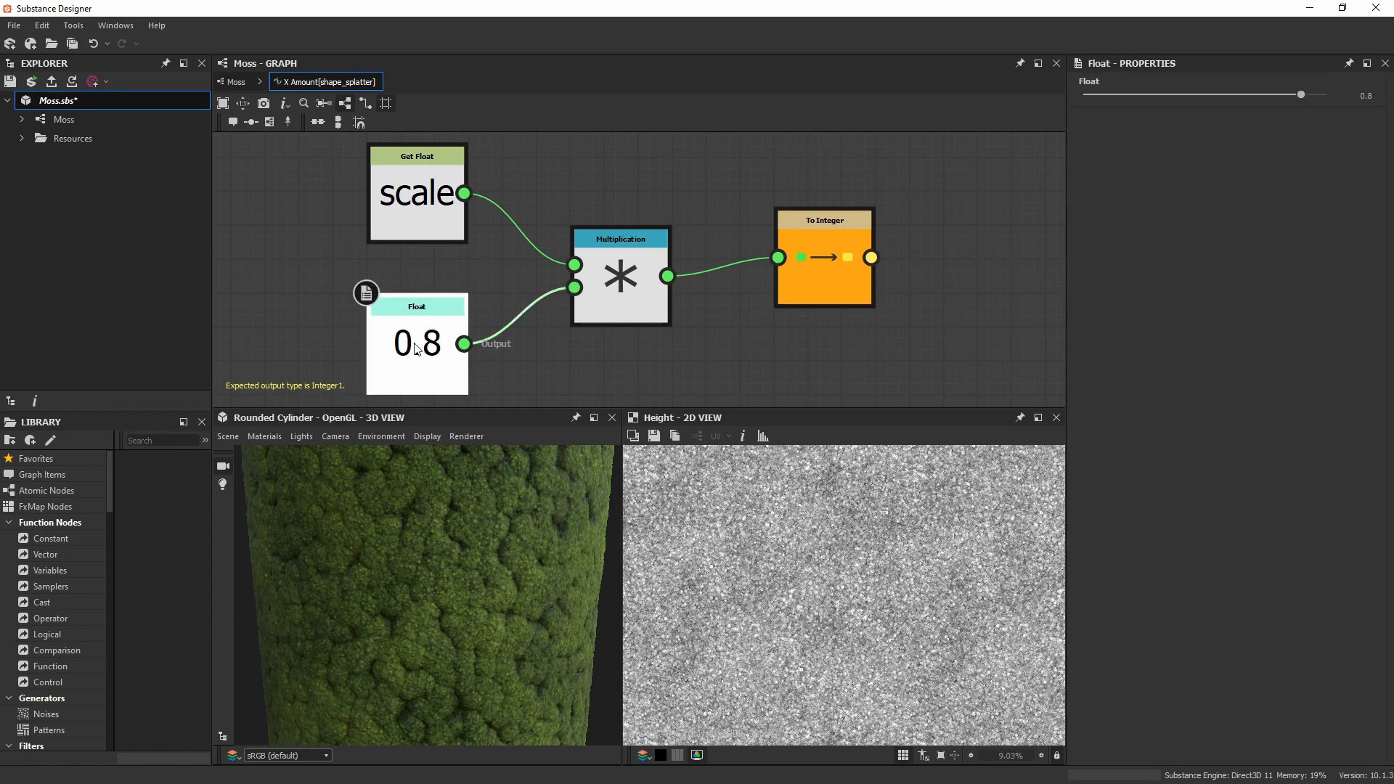
left_click(234, 81)
Compare the first Shape Splatter's X Amount function with the second one's scale multiplication.
double_click(584, 194)
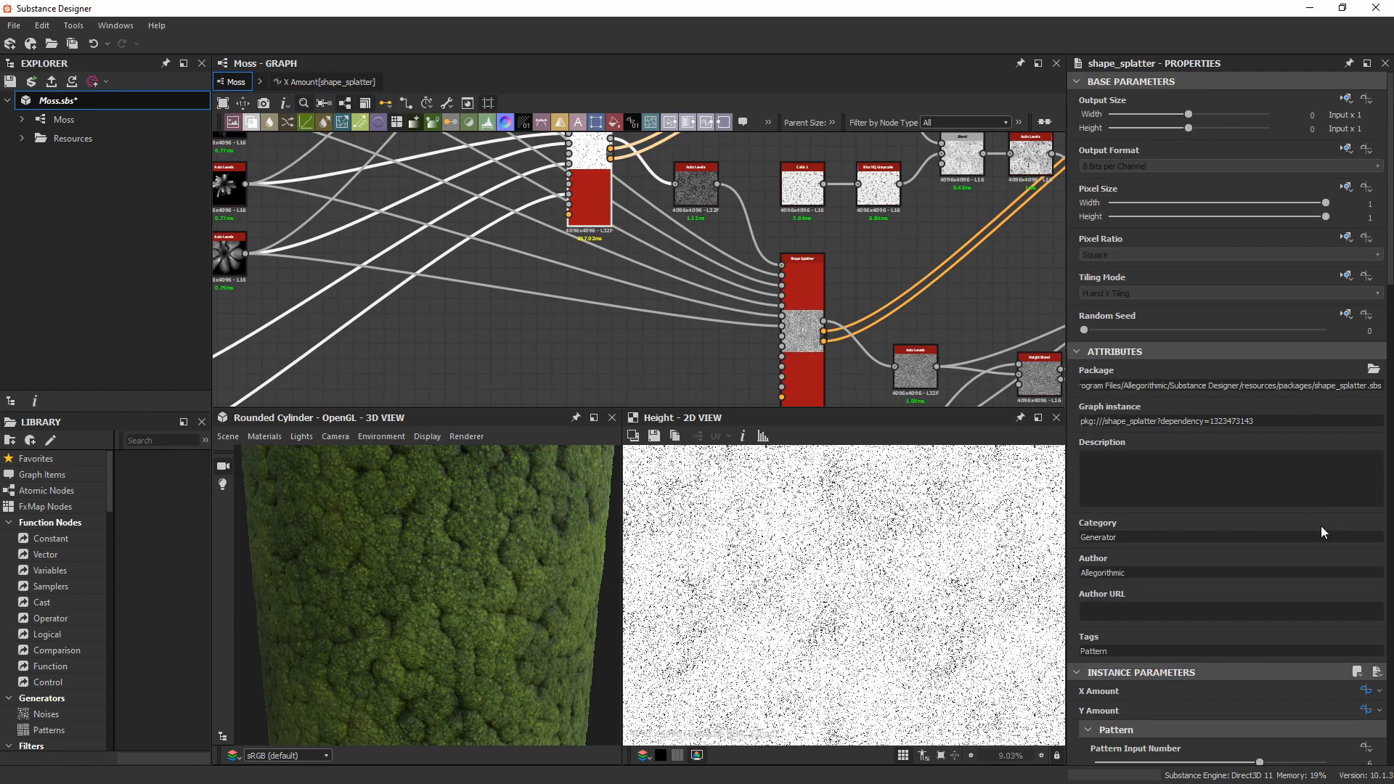
left_click(1367, 690)
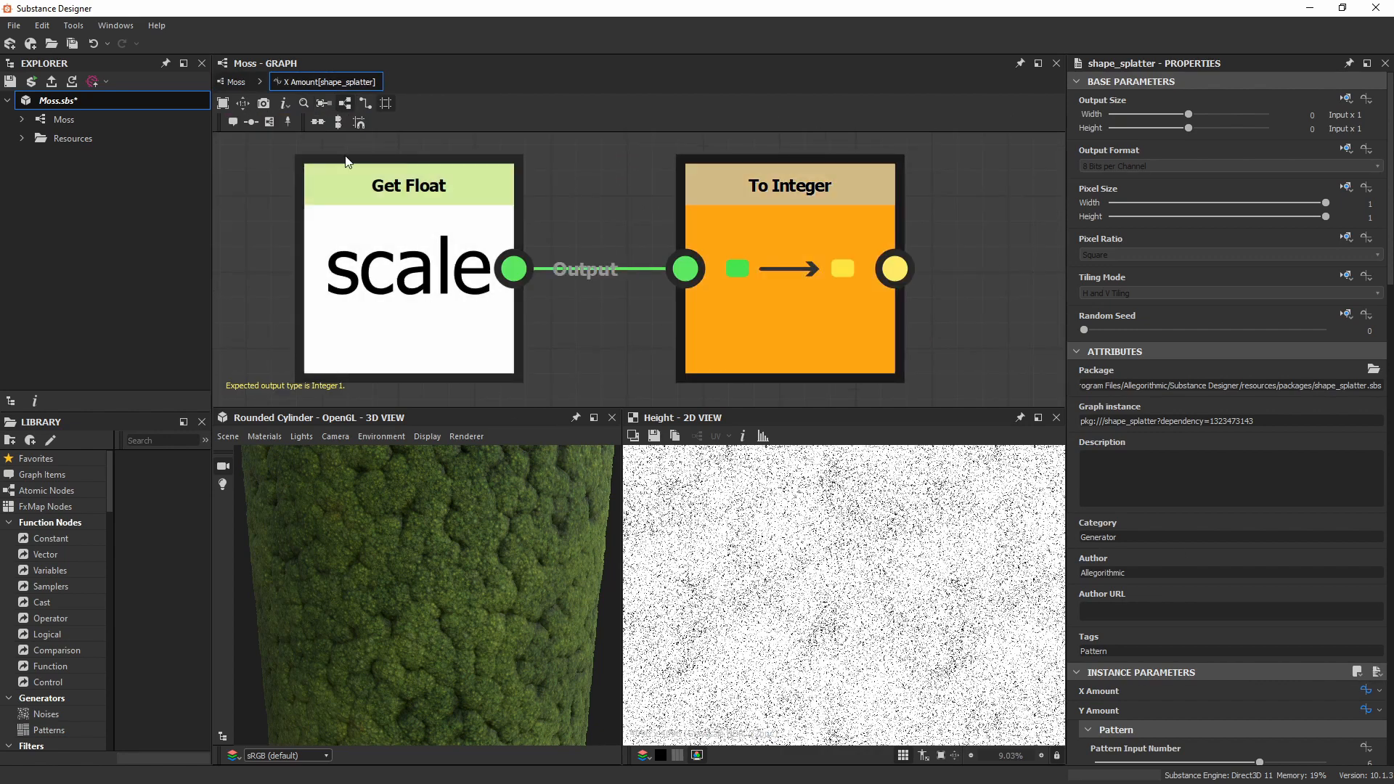
left_click(239, 81)
left_click(801, 280)
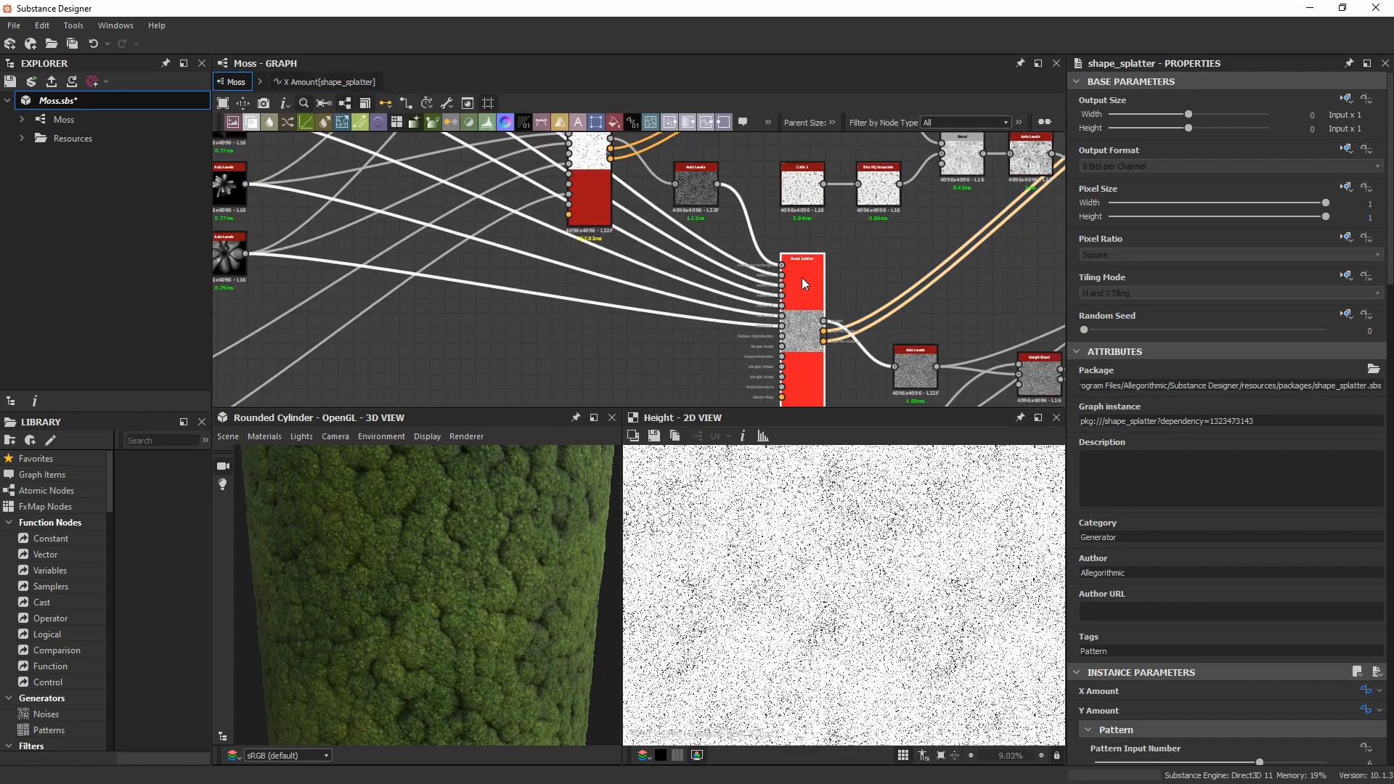
left_click(1367, 689)
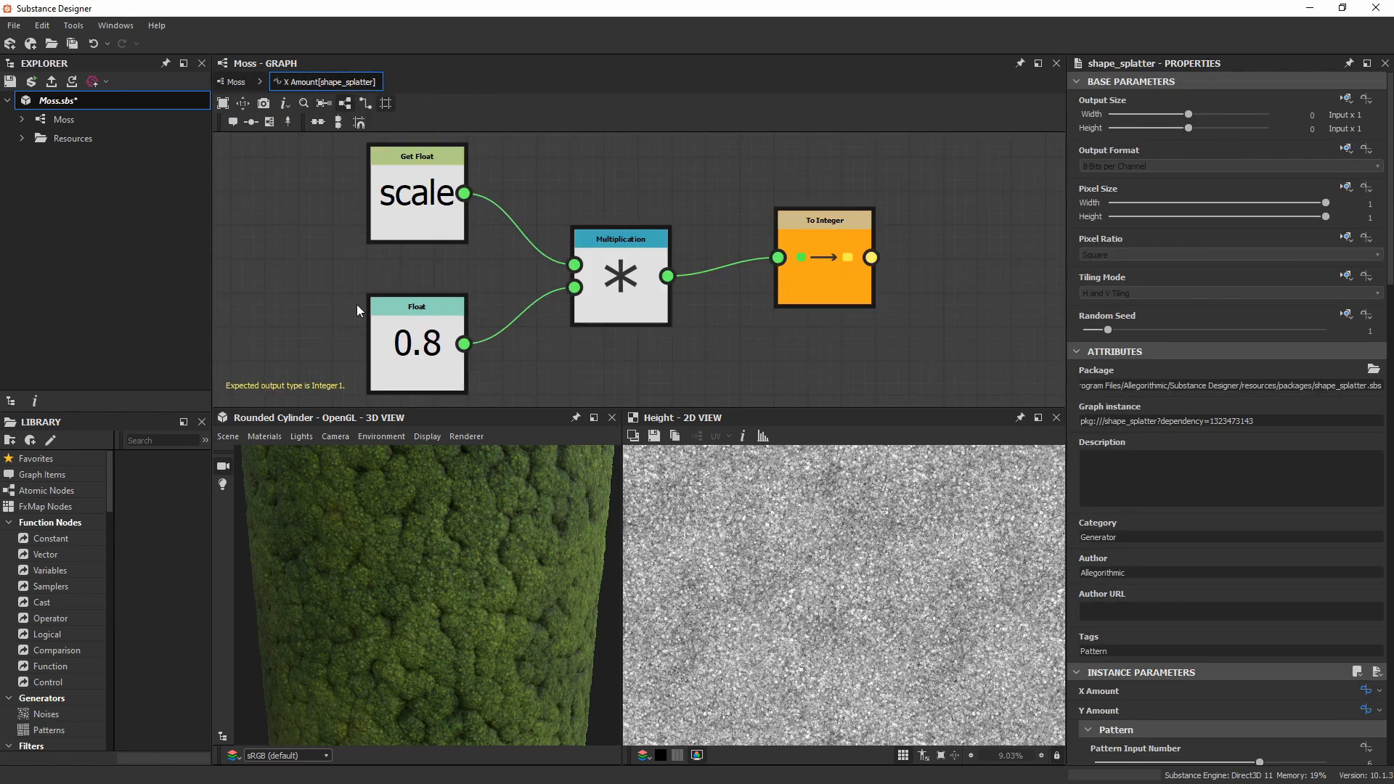
left_click(417, 348)
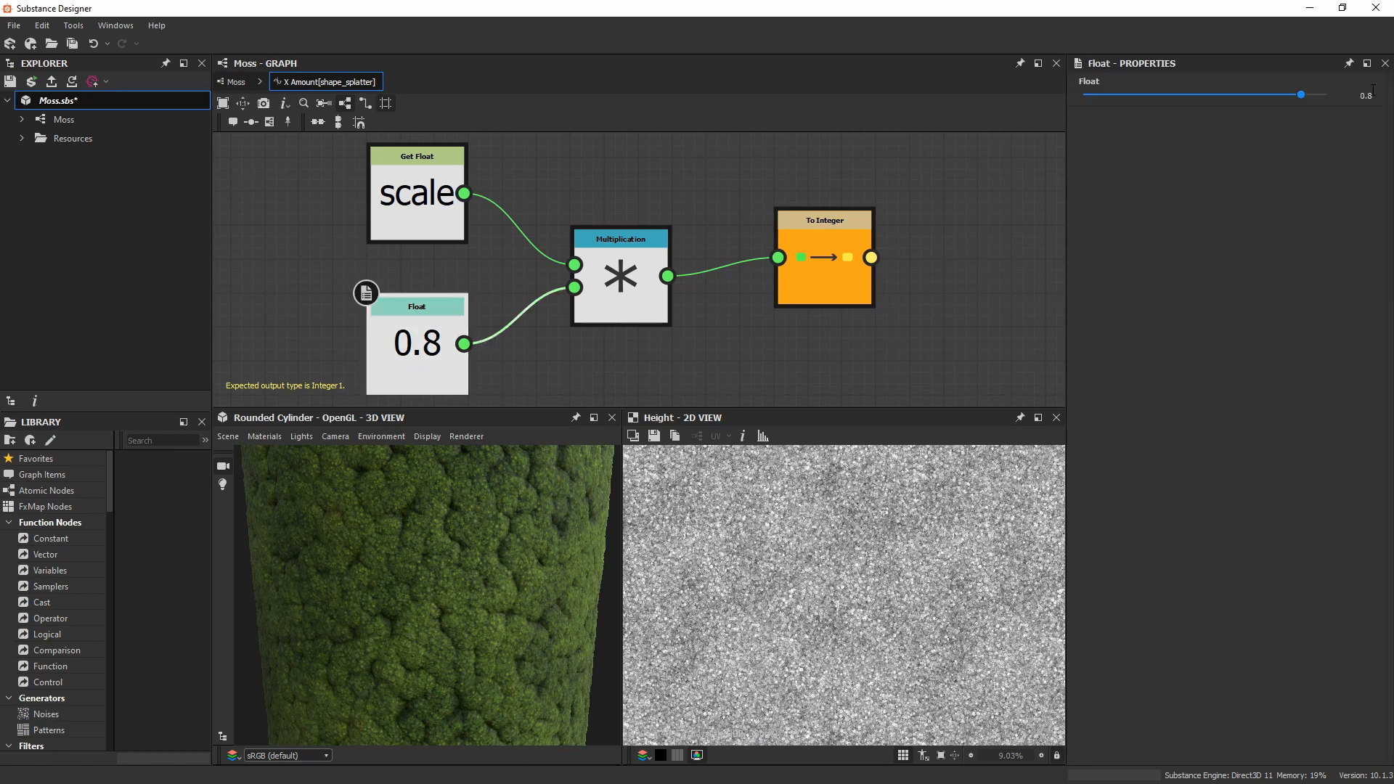
left_click(237, 82)
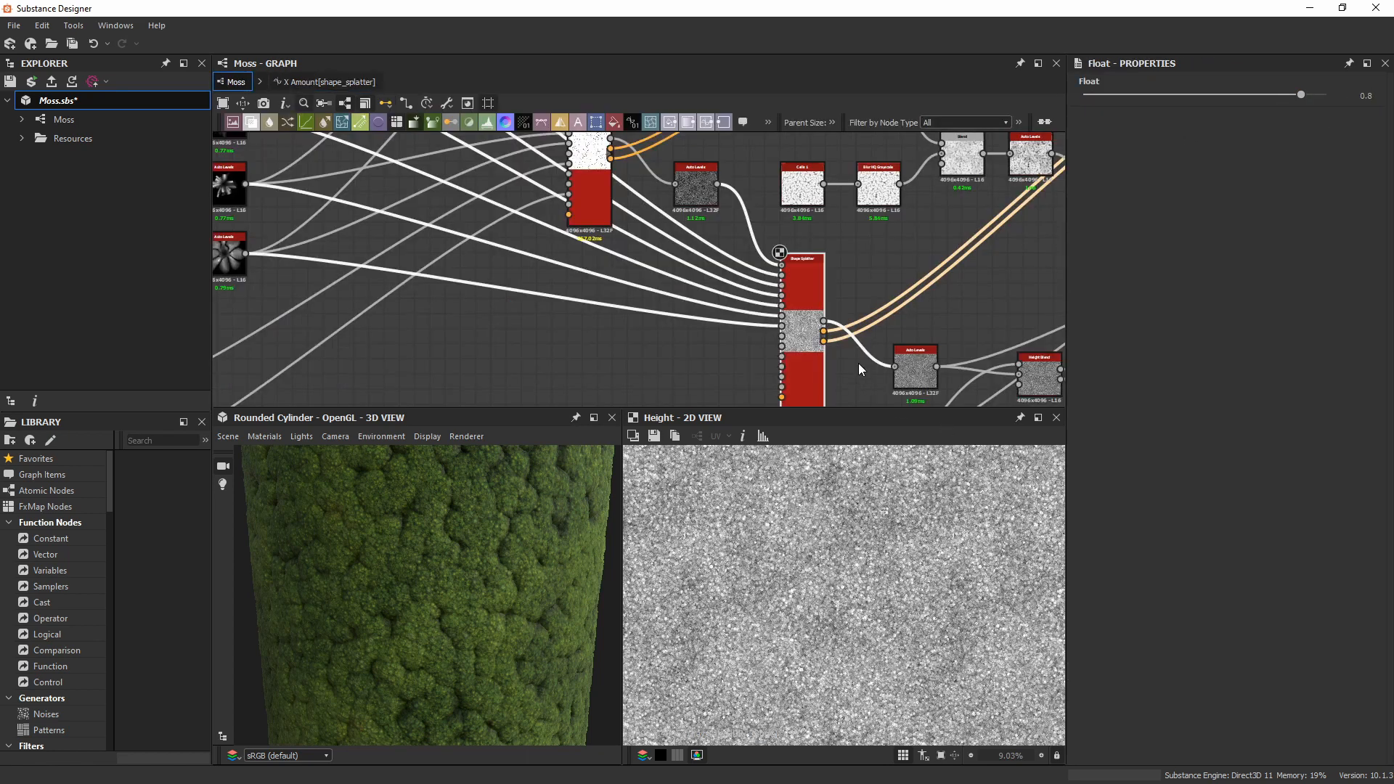
Review the second Shape Splatter's Pattern and Size parameters alongside a close view of its height output.
scroll(817, 320, "up", 3)
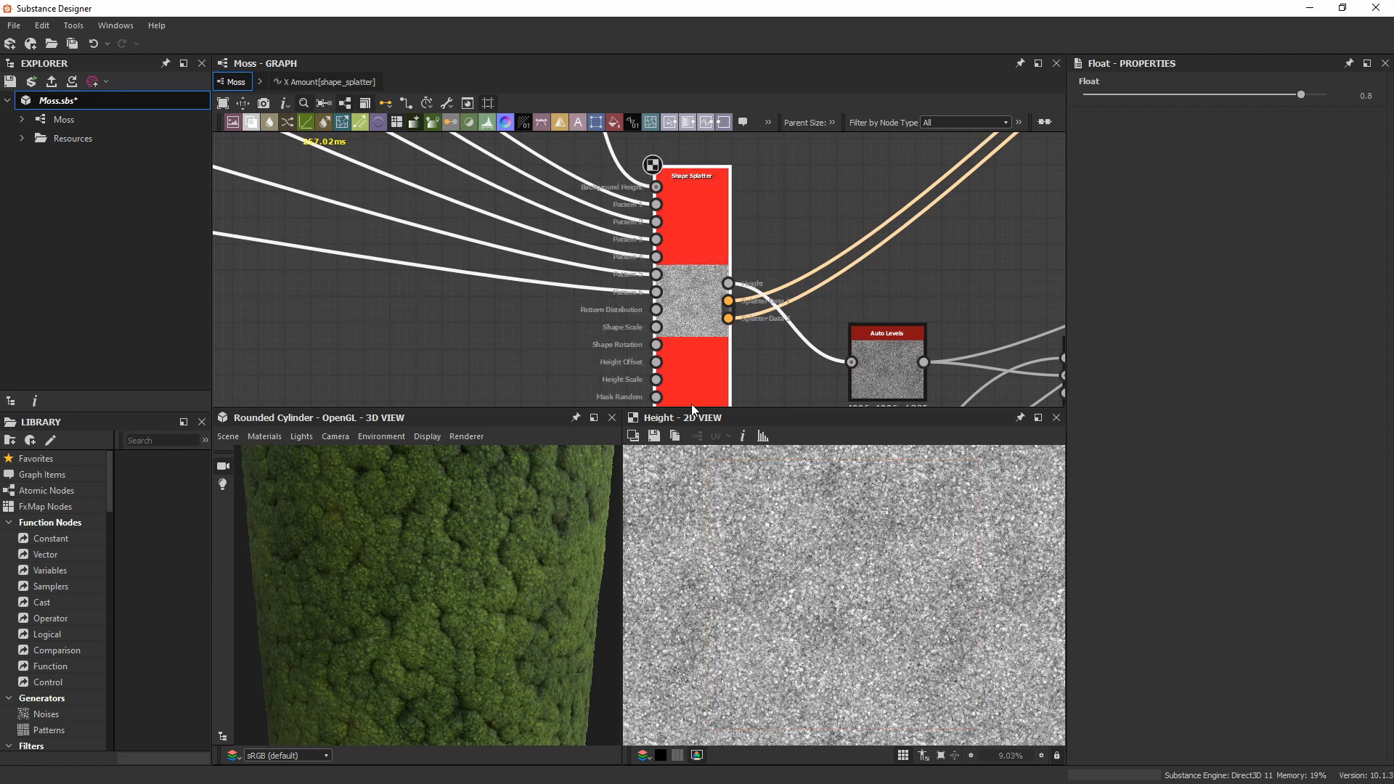
left_click(699, 207)
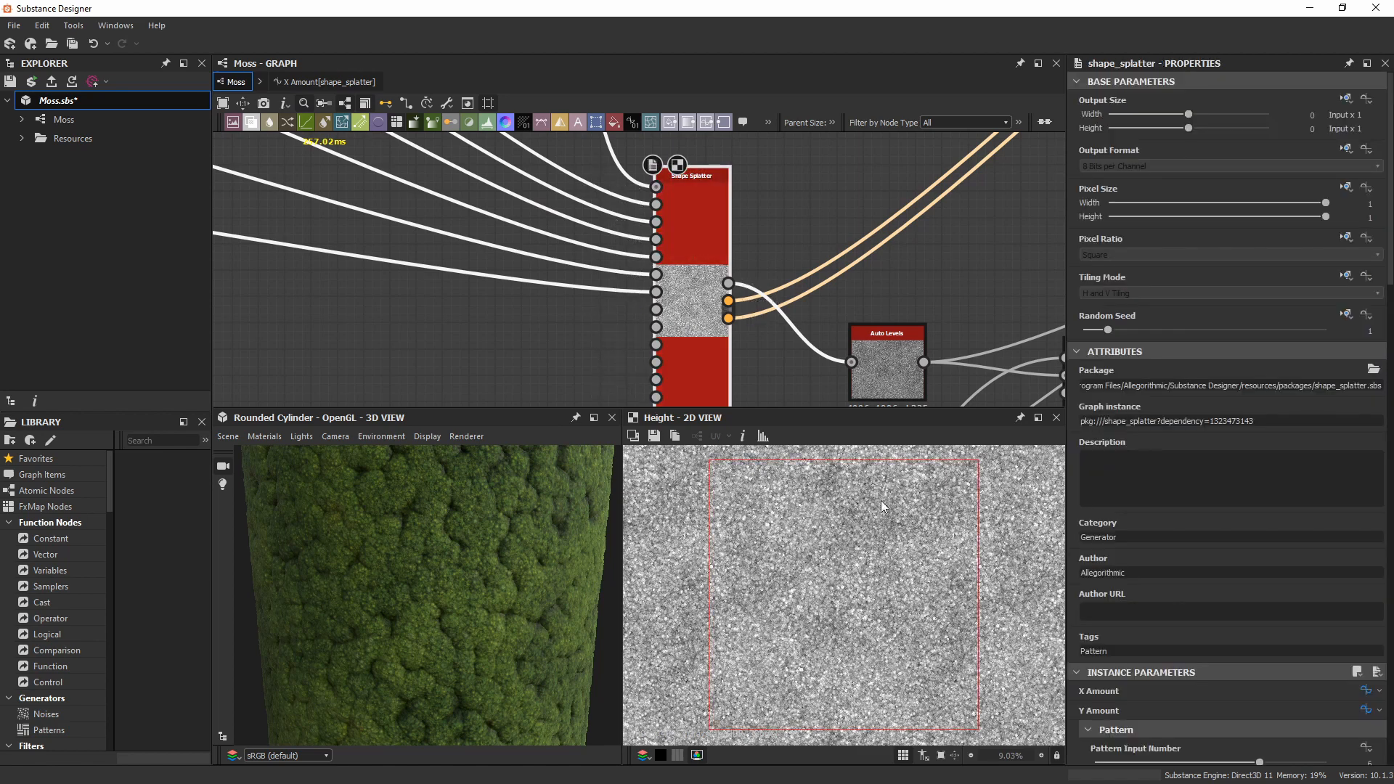
scroll(860, 571, "up", 2)
scroll(860, 571, "up", 8)
scroll(1151, 463, "down", 5)
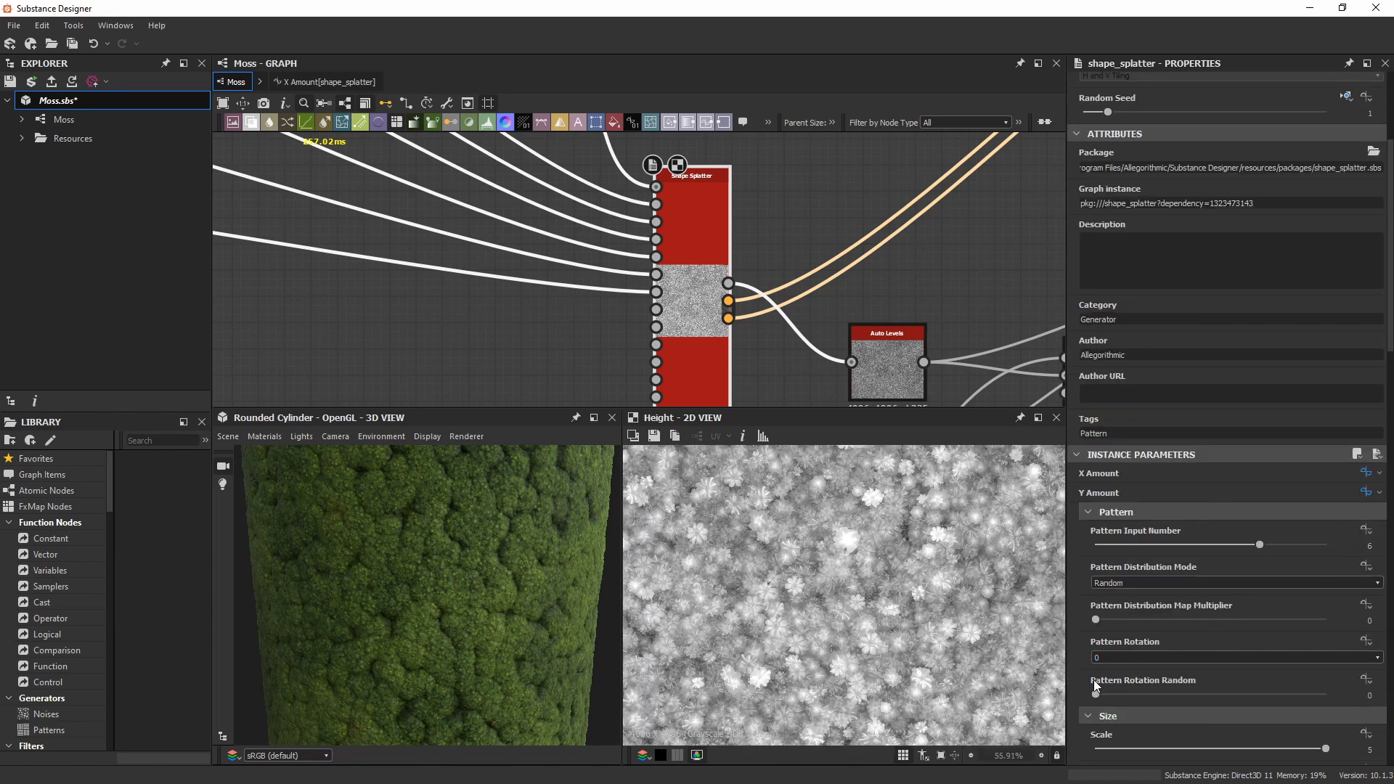
scroll(1093, 680, "down", 3)
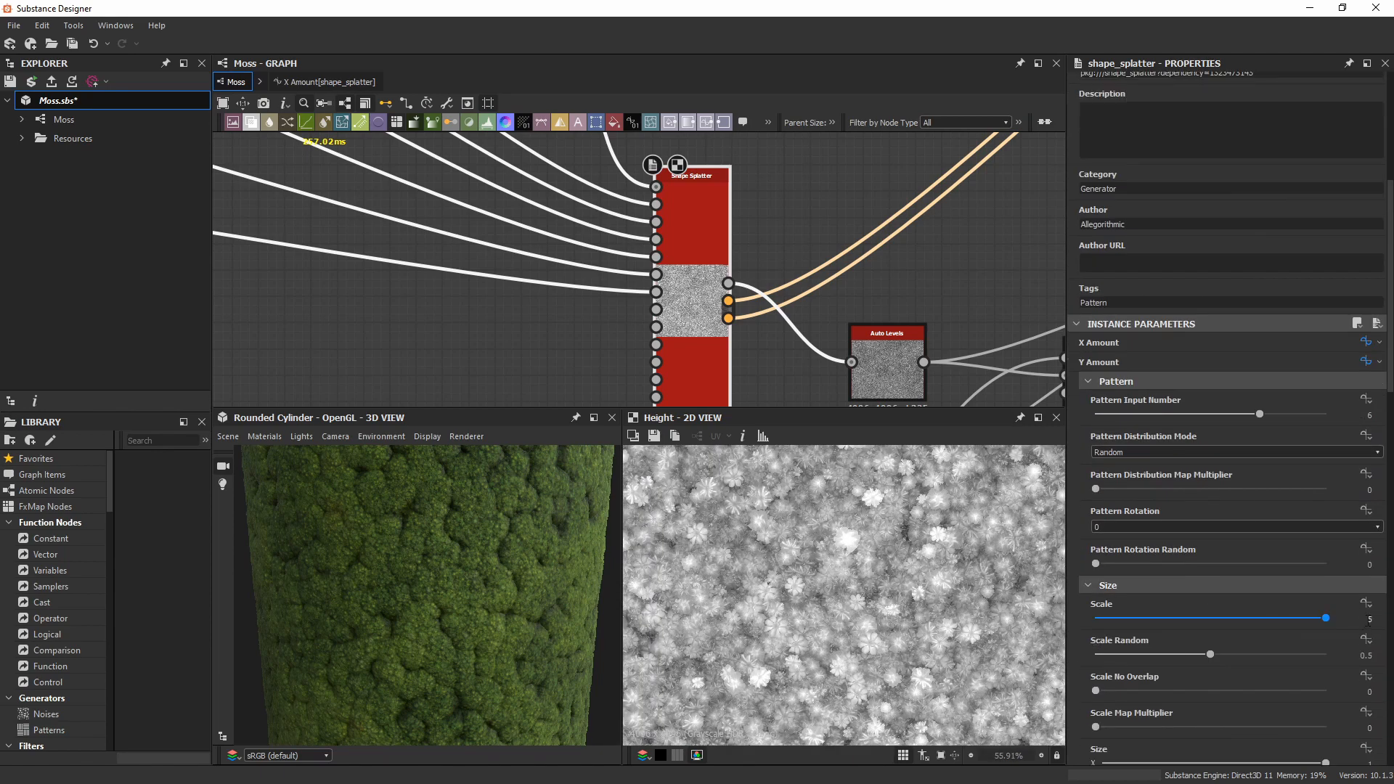
scroll(794, 633, "up", 3)
scroll(873, 597, "up", 2)
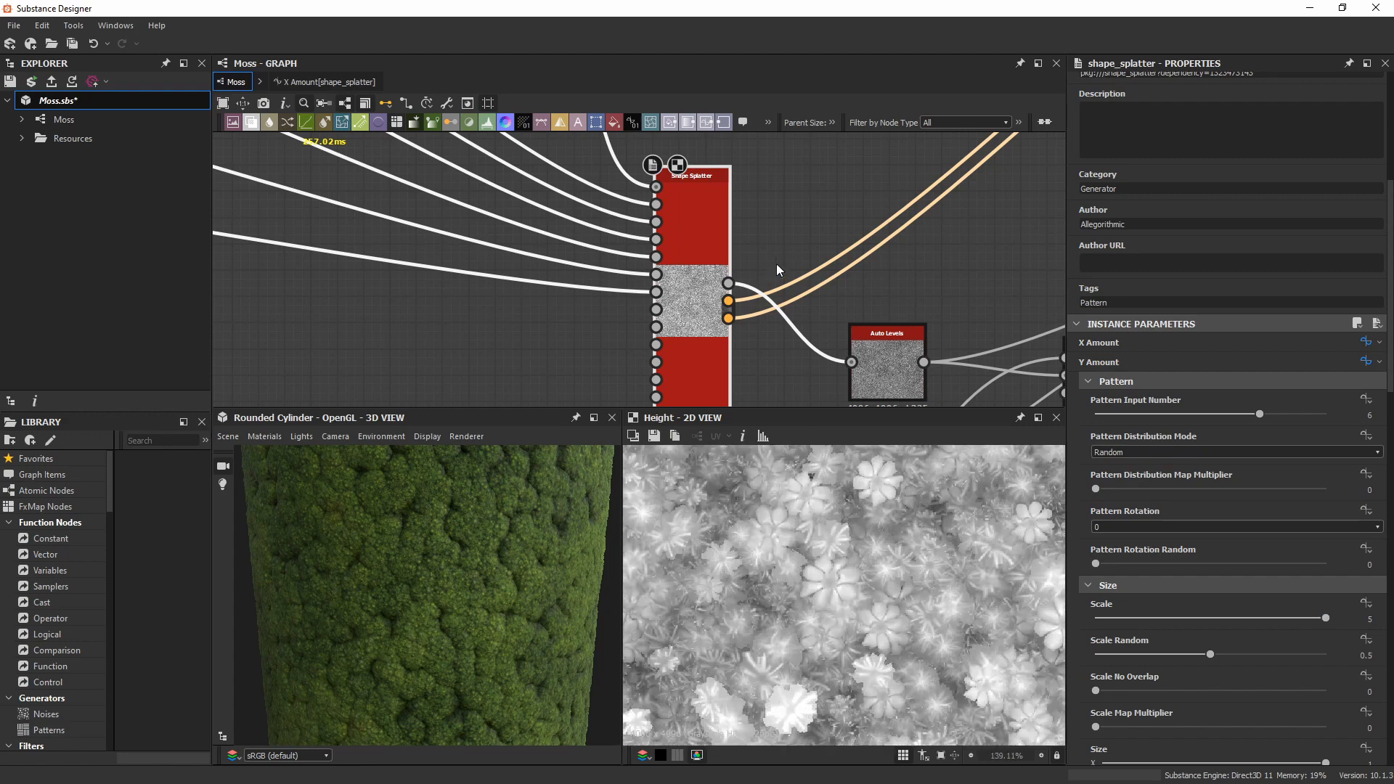
Examine the layered plants in the output of the Auto Levels node following the second Shape Splatter, at several magnifications.
middle_click_drag(861, 347, 866, 277)
double_click(892, 287)
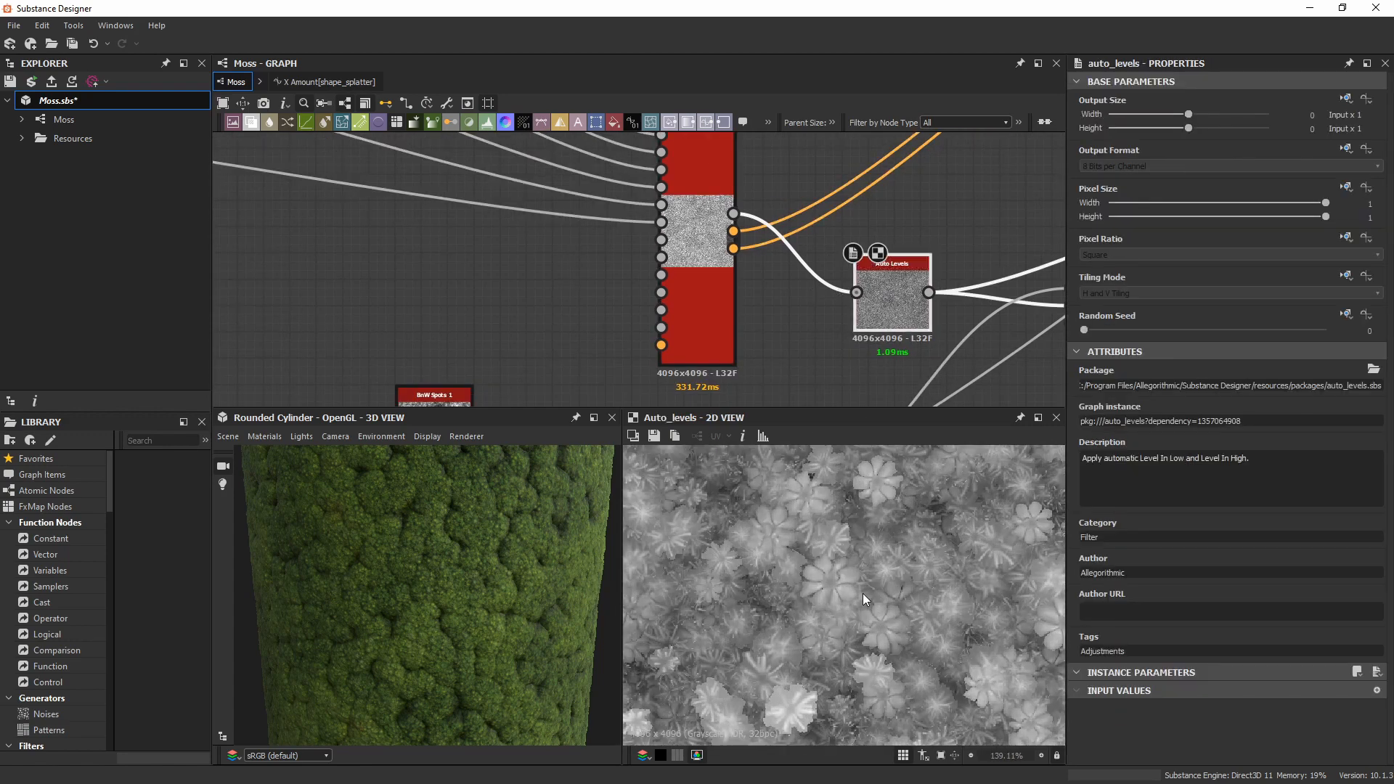
scroll(825, 577, "up", 2)
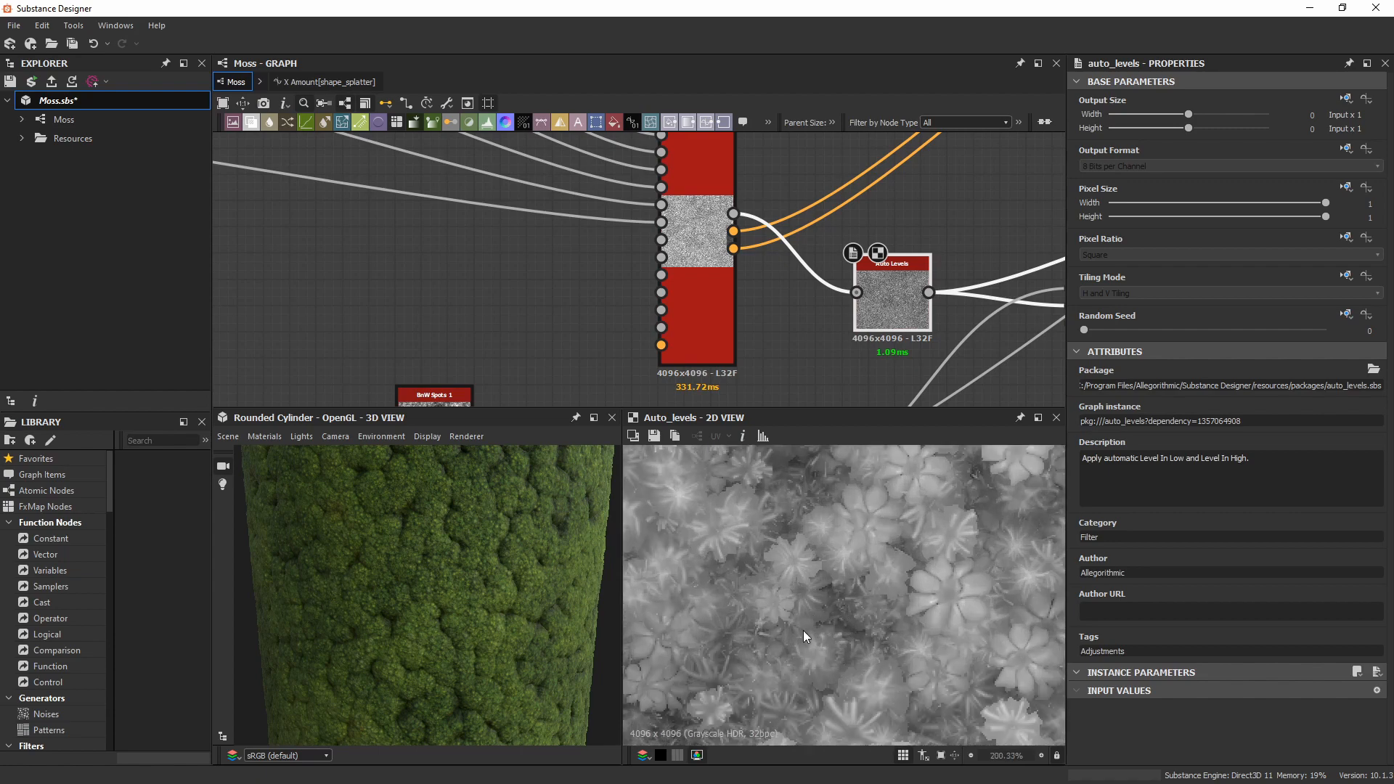
scroll(831, 617, "down", 2)
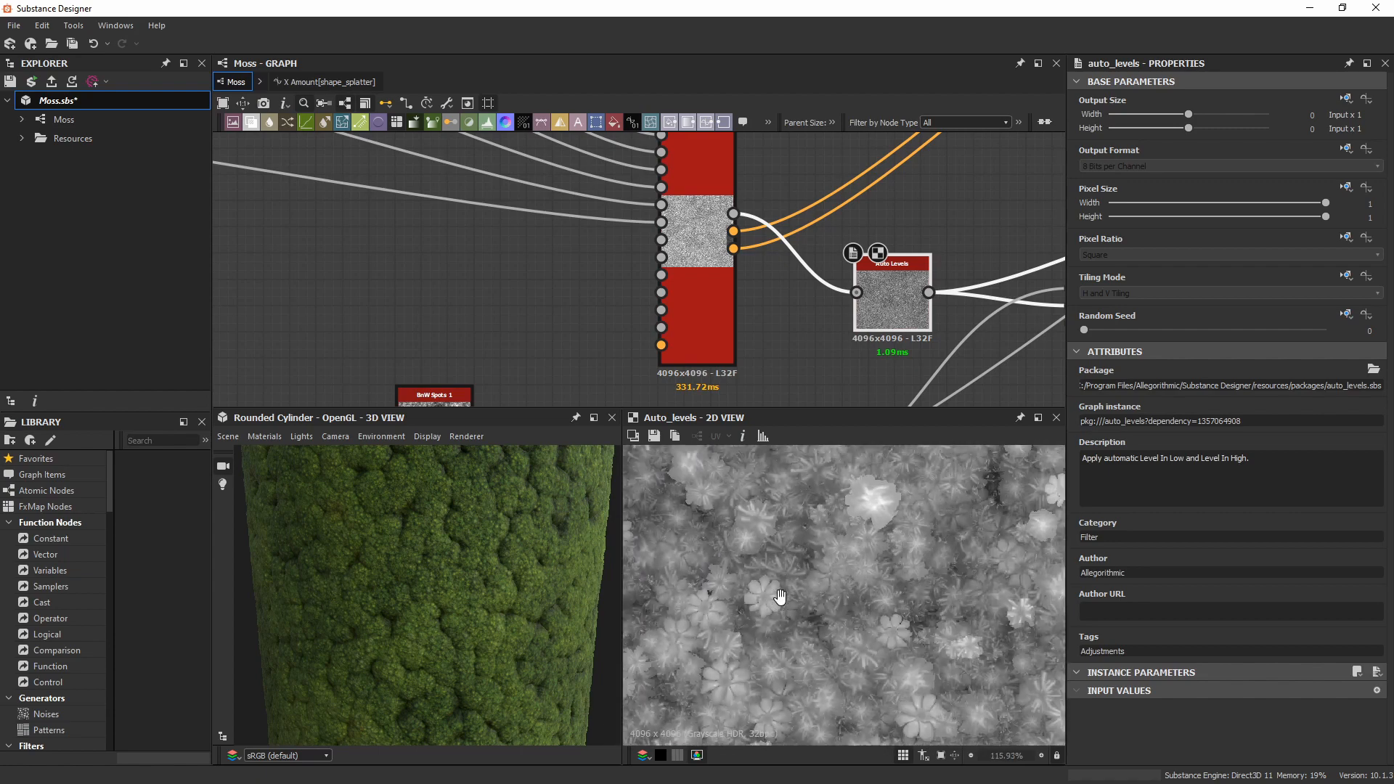
scroll(867, 551, "up", 1)
middle_click_drag(872, 458, 987, 533)
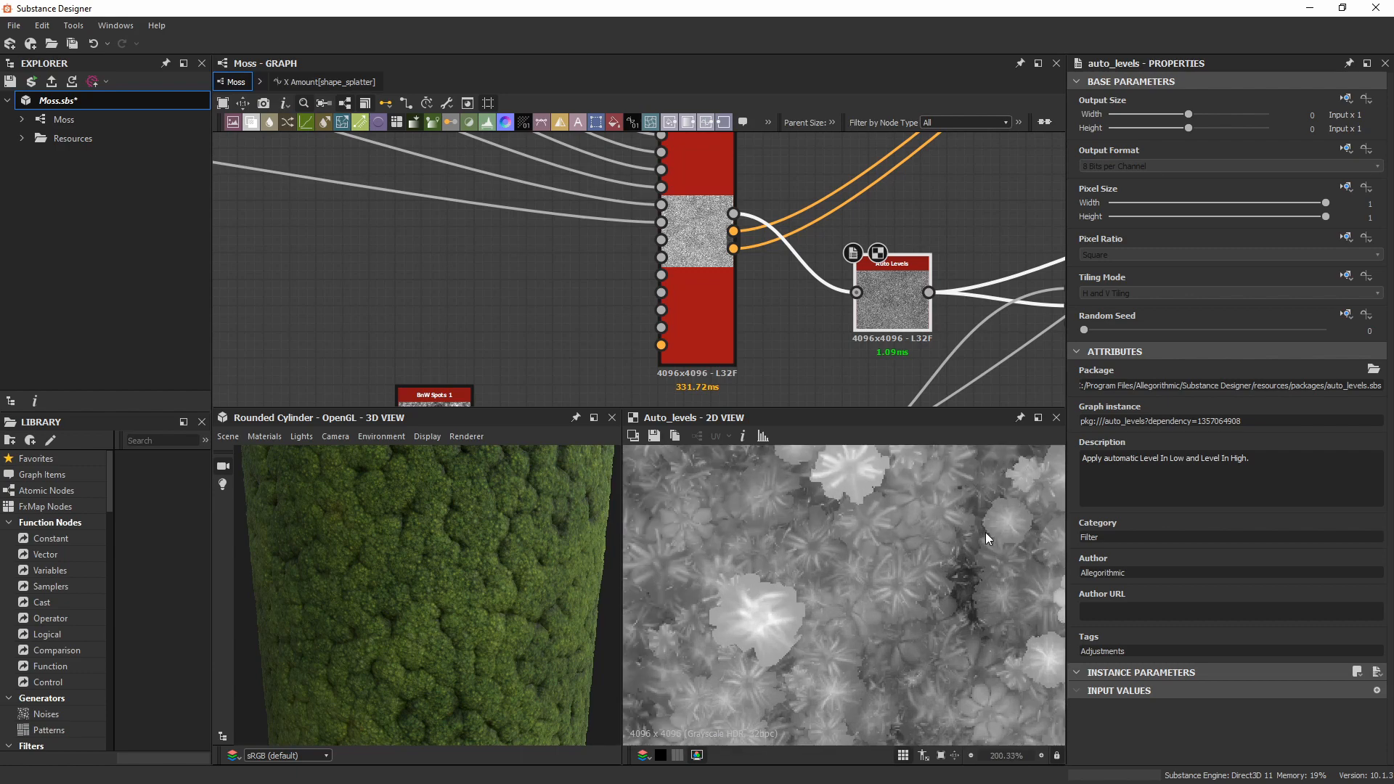
scroll(862, 569, "down", 2)
middle_click_drag(874, 580, 974, 630)
scroll(948, 546, "up", 8)
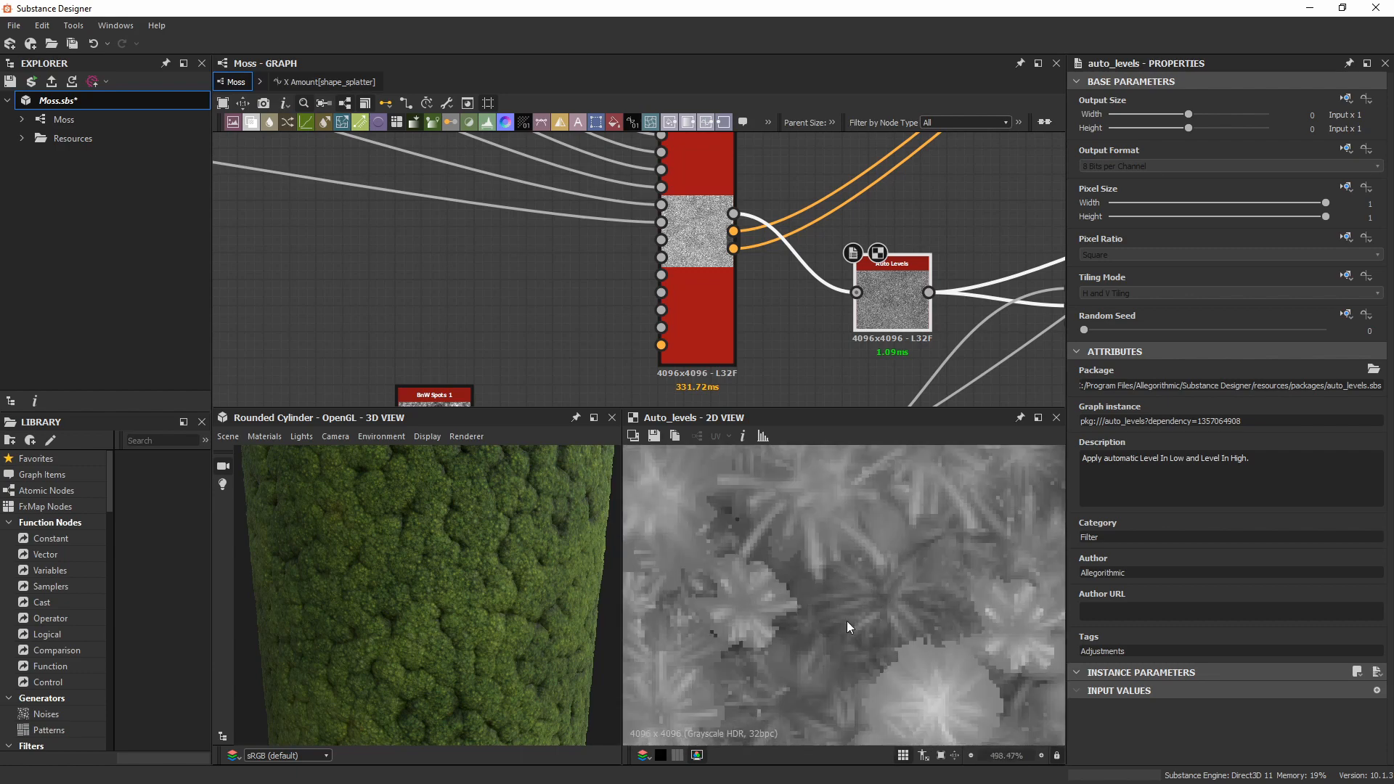
scroll(857, 600, "down", 5)
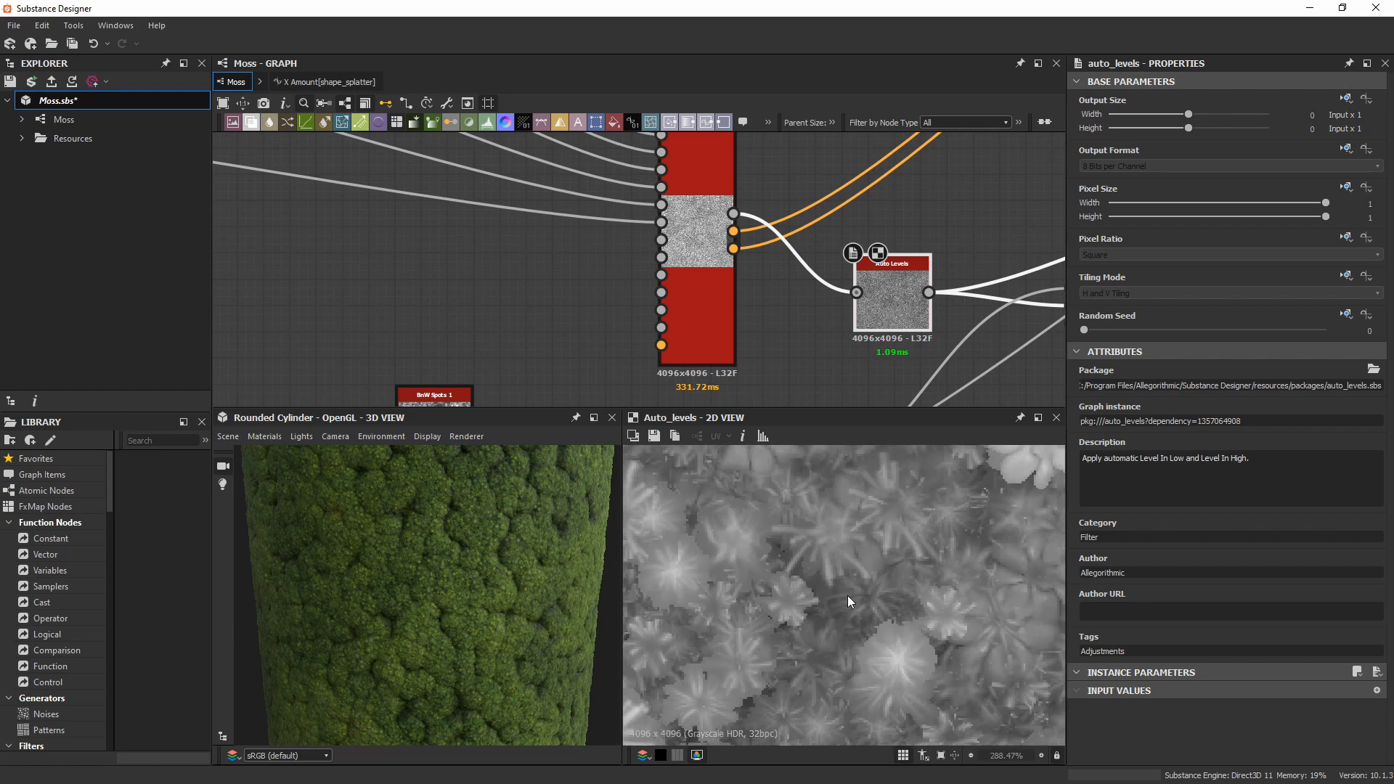
scroll(432, 276, "down", 5)
scroll(508, 229, "up", 3)
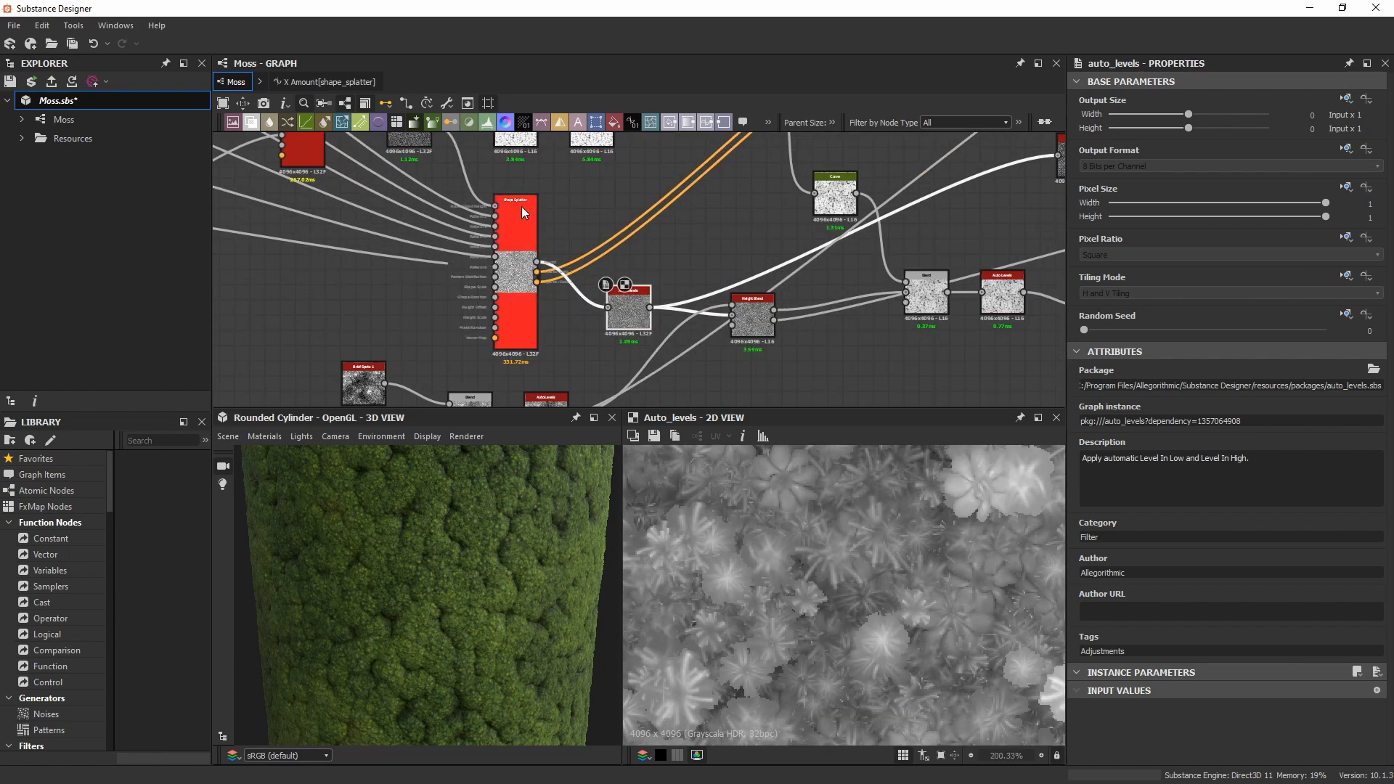
scroll(821, 634, "up", 3)
middle_click_drag(821, 634, 880, 577)
scroll(880, 577, "down", 3)
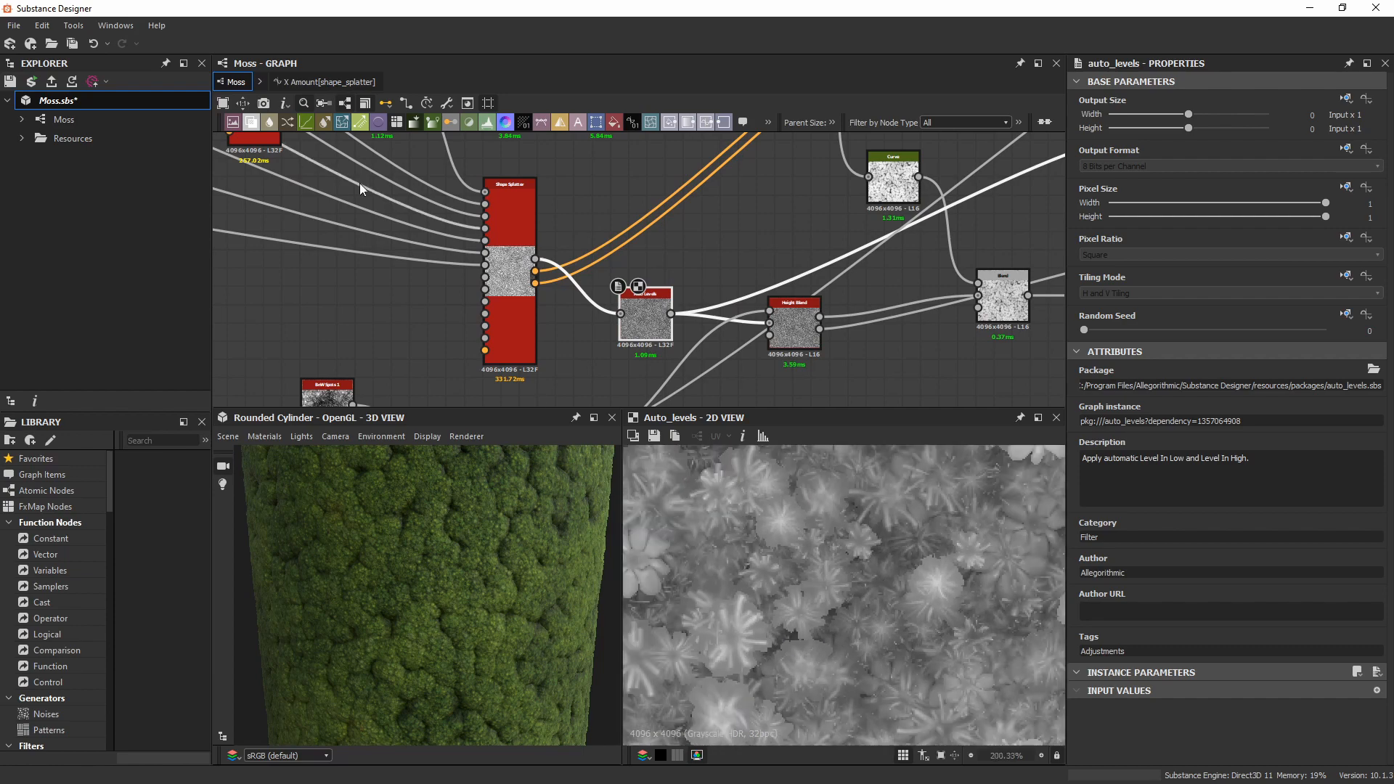
Display the first Shape Splatter's height output and inspect the dark gaps between its plants close up.
scroll(497, 310, "down", 4)
double_click(437, 240)
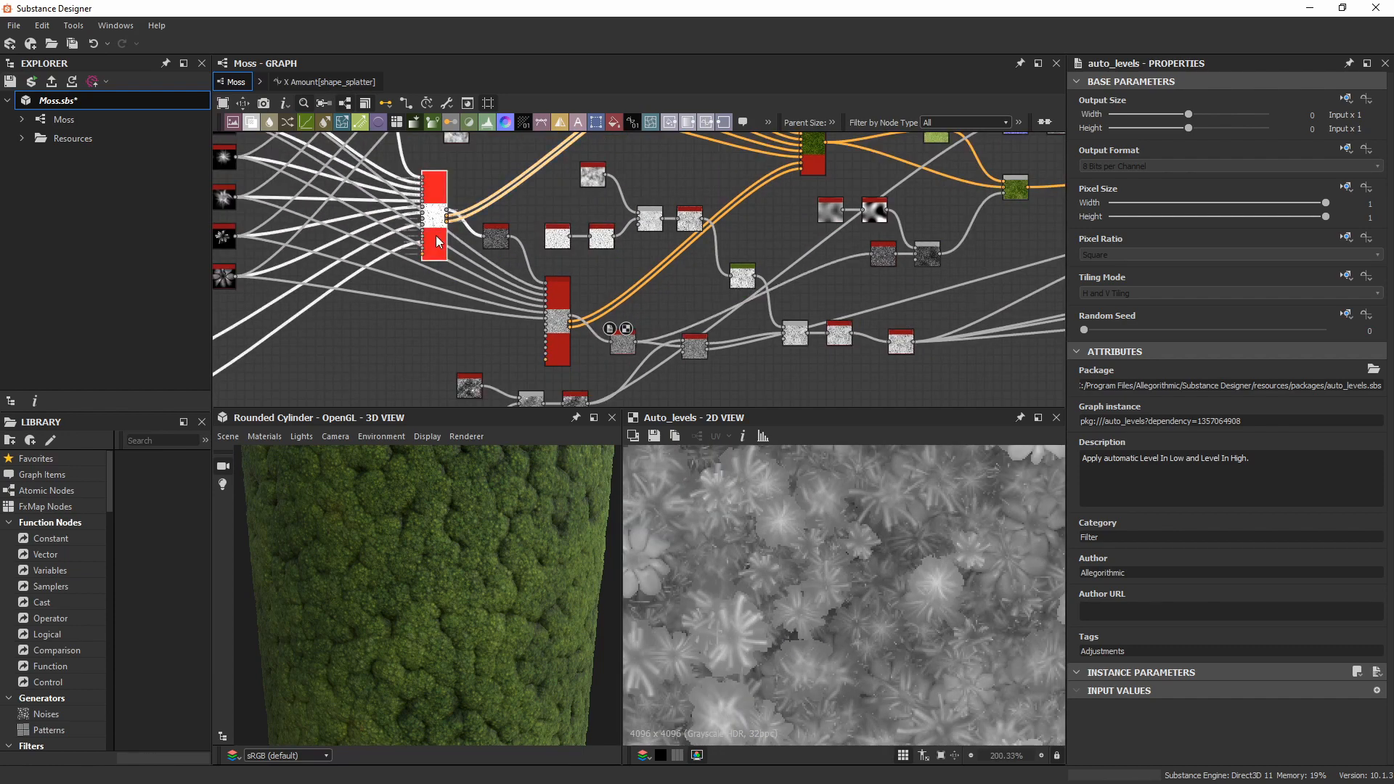
scroll(878, 601, "down", 1)
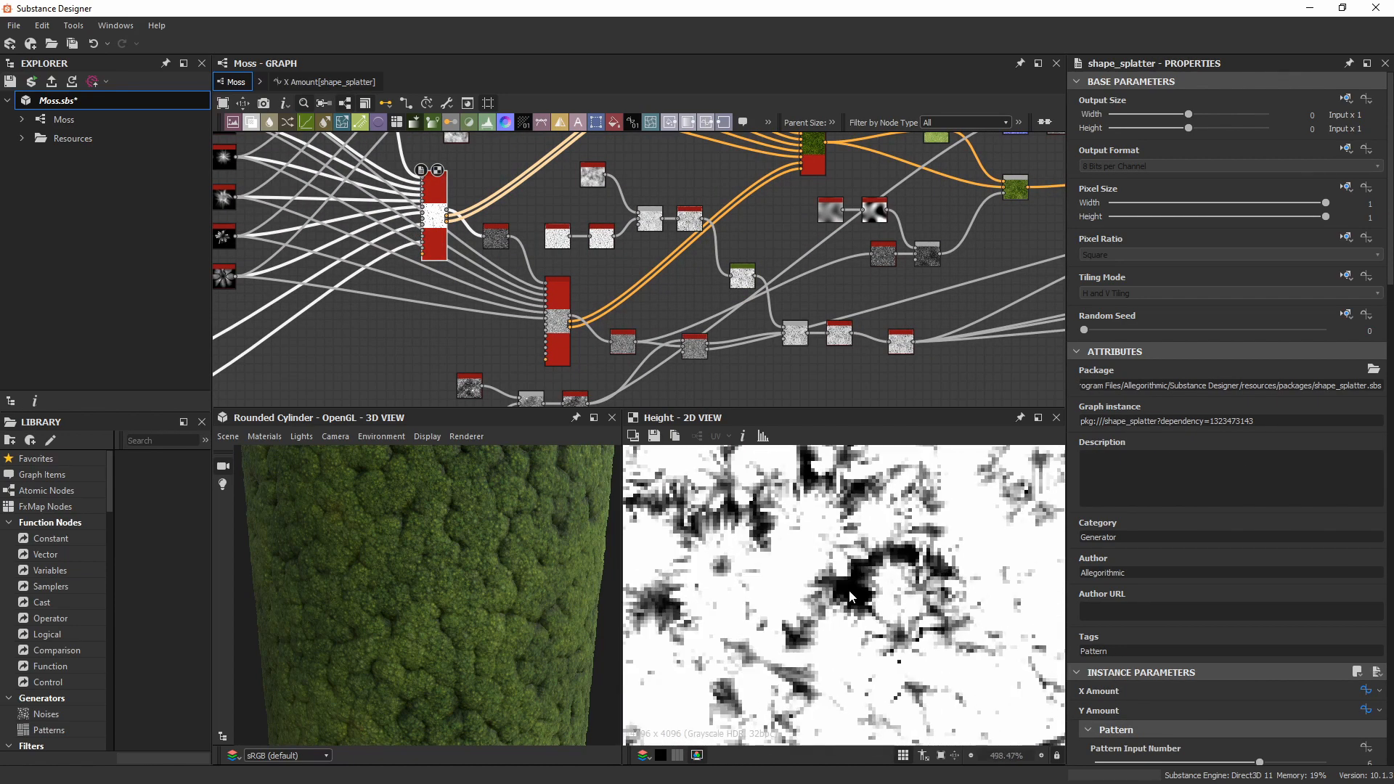
scroll(866, 613, "up", 9)
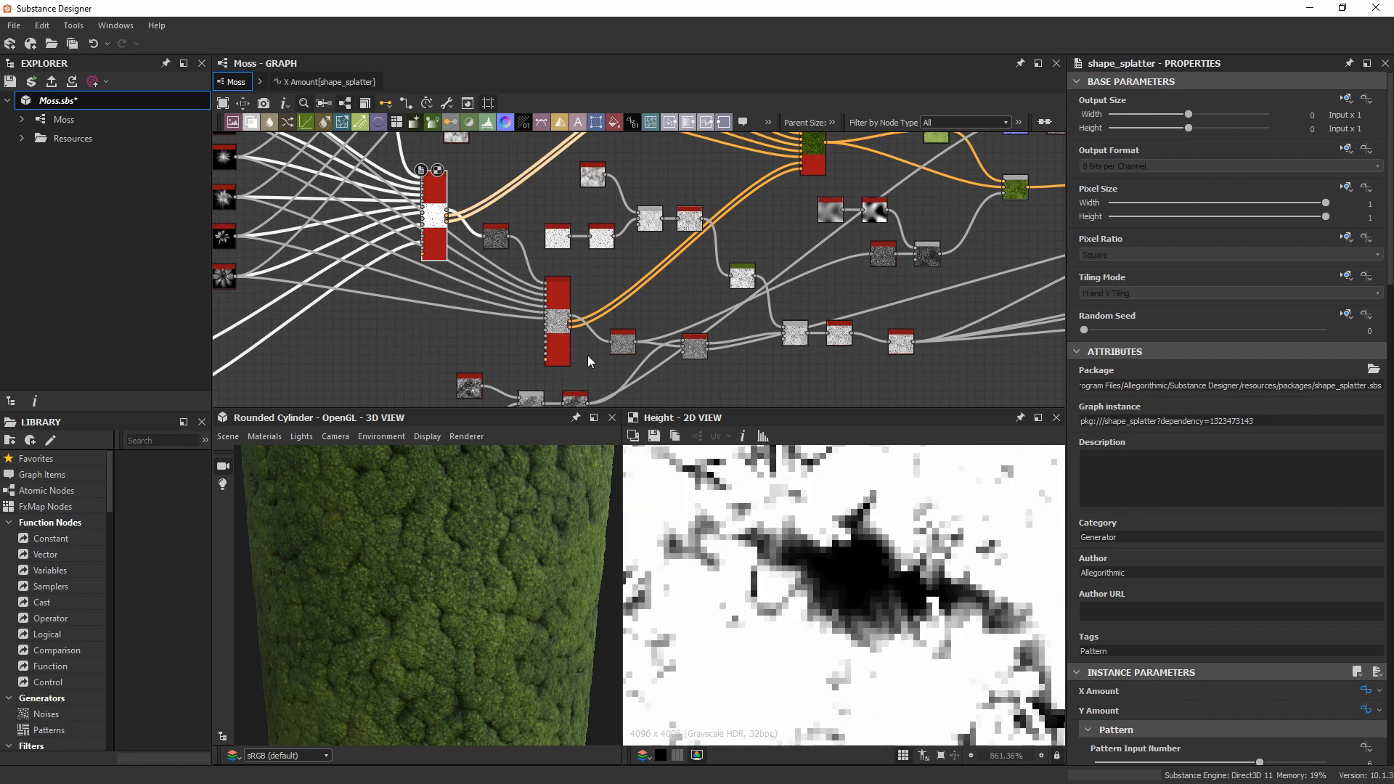
Display the second Shape Splatter's height output and check how it covers the gaps, both close up and tile-wide.
double_click(568, 289)
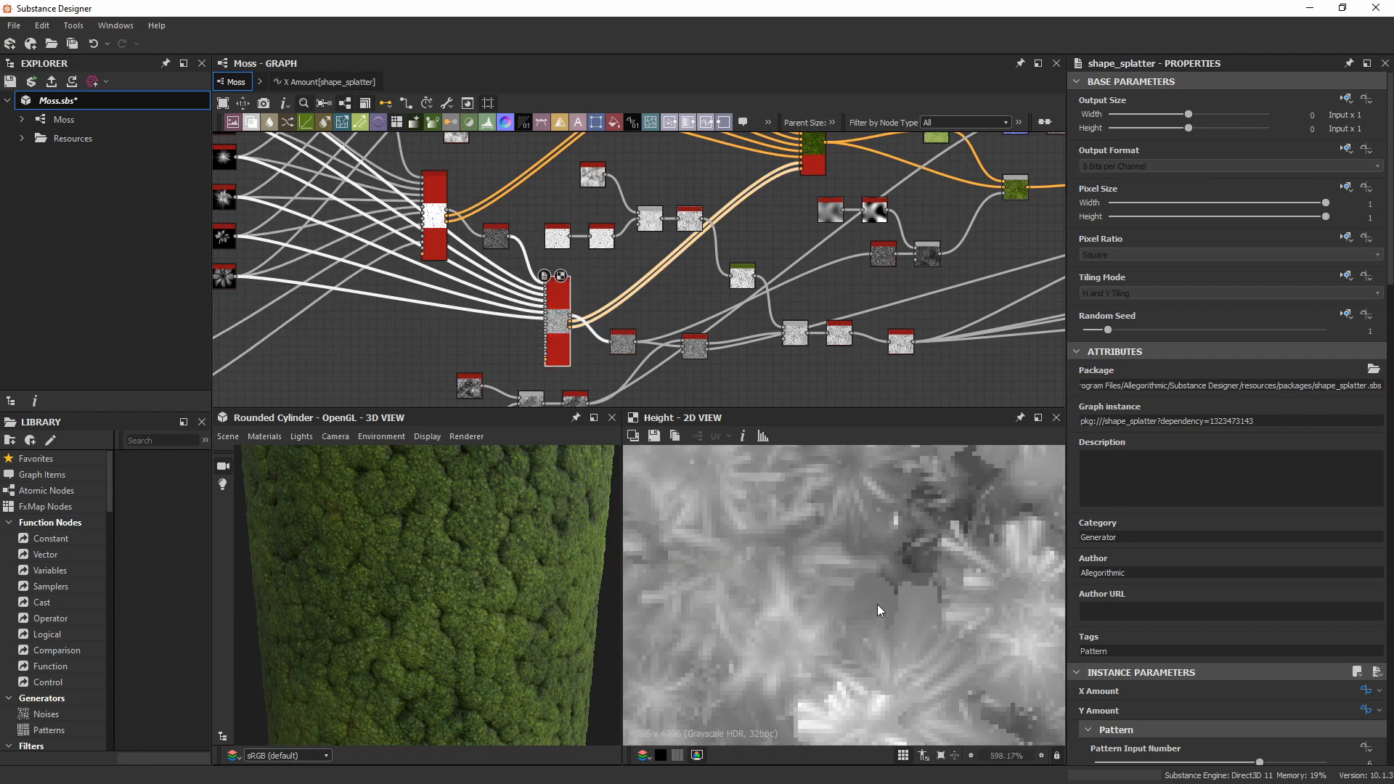
middle_click_drag(867, 595, 819, 565)
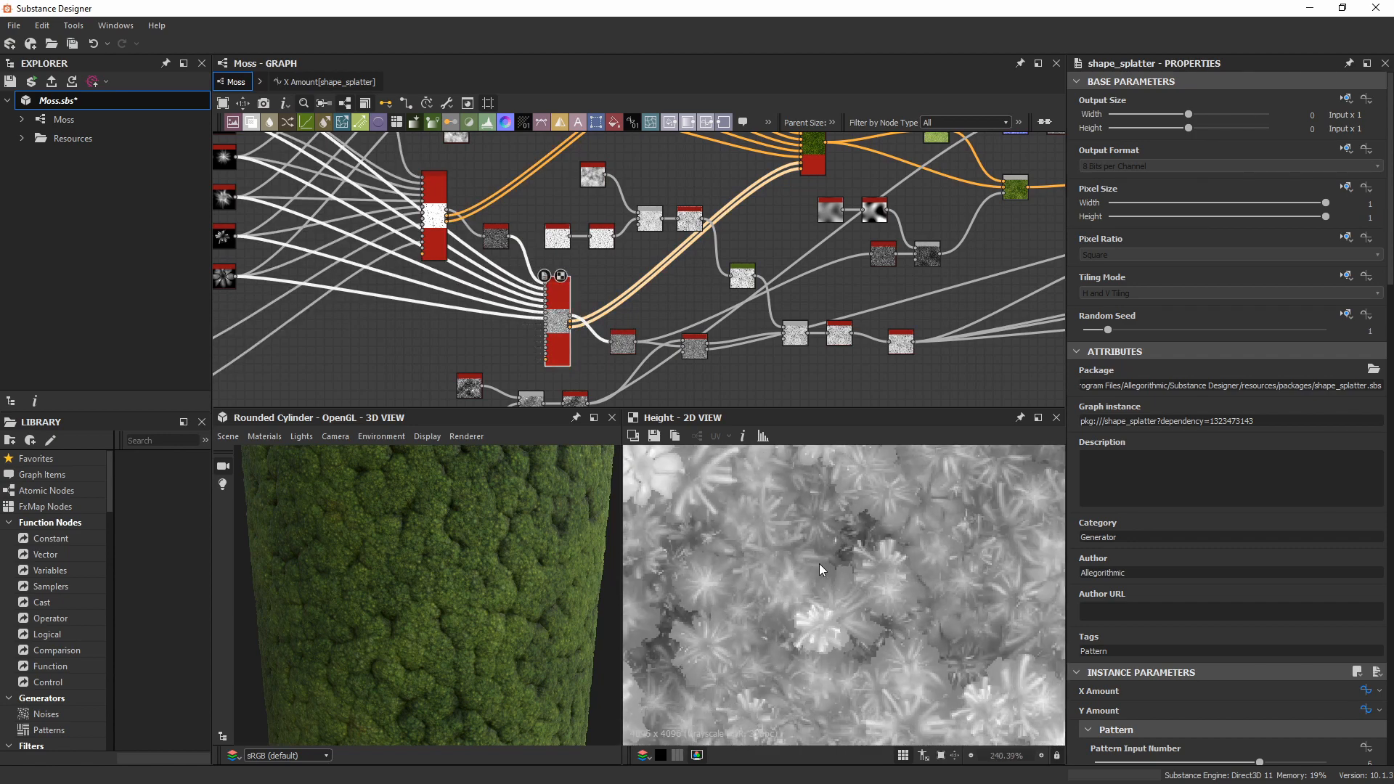
scroll(819, 564, "down", 4)
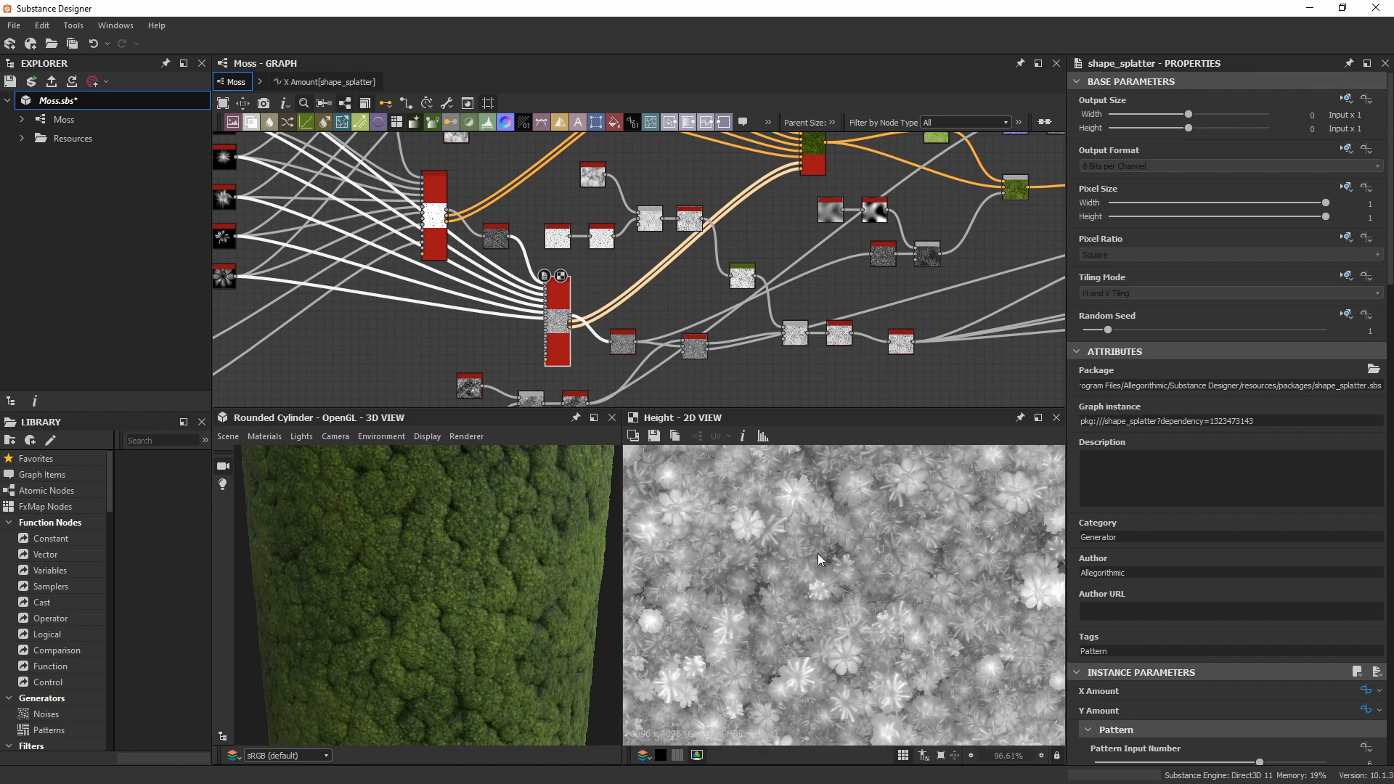
scroll(847, 634, "down", 10)
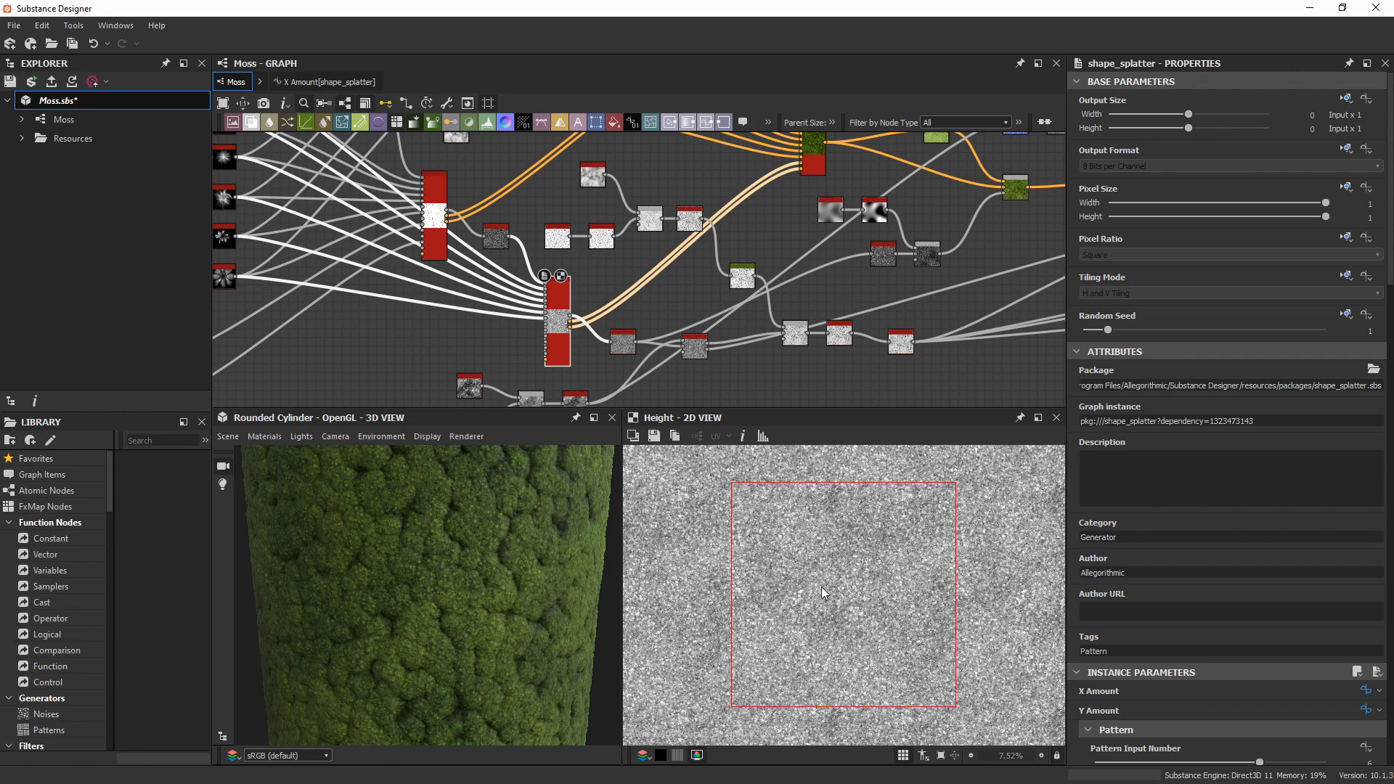
Trace the first splatter's Auto Levels connection into the second Shape Splatter and examine its Background Height input.
scroll(549, 327, "up", 3)
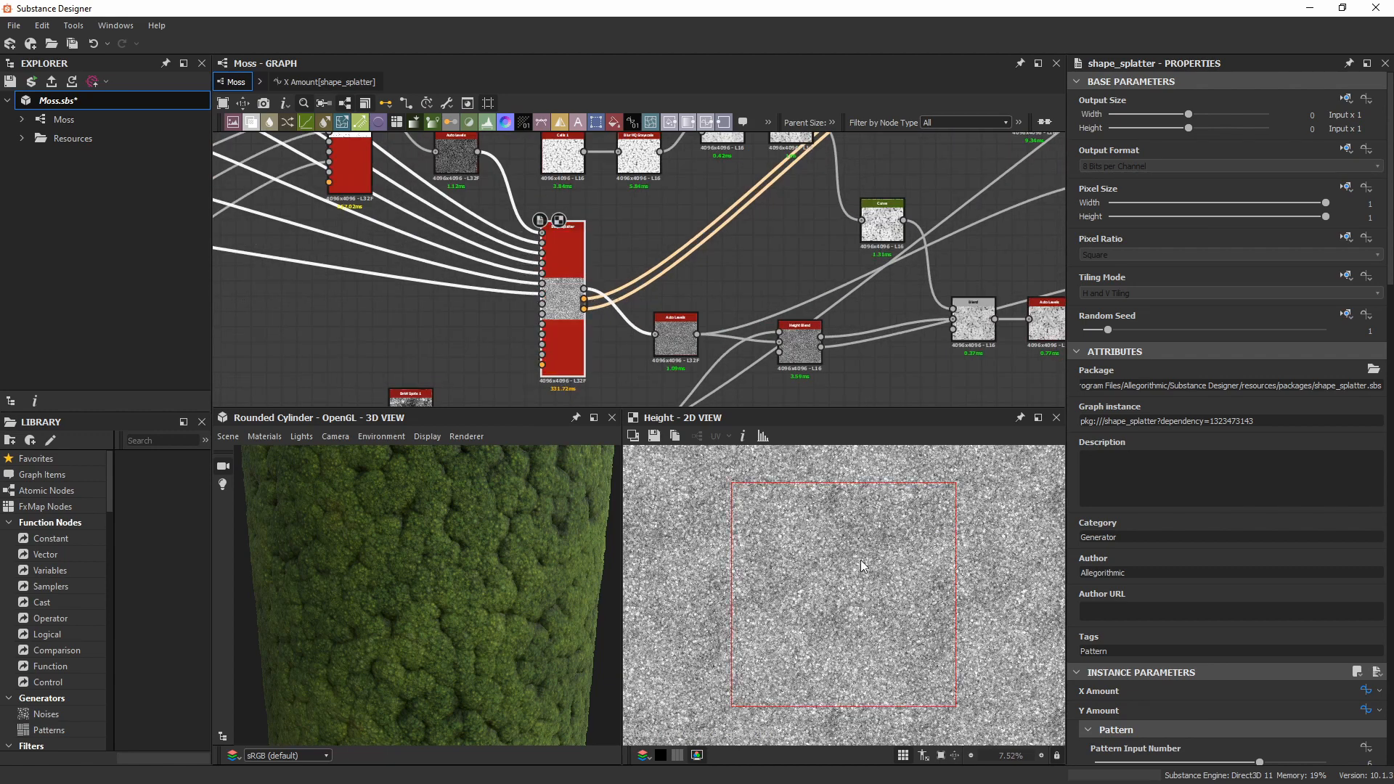
middle_click_drag(464, 221, 515, 255)
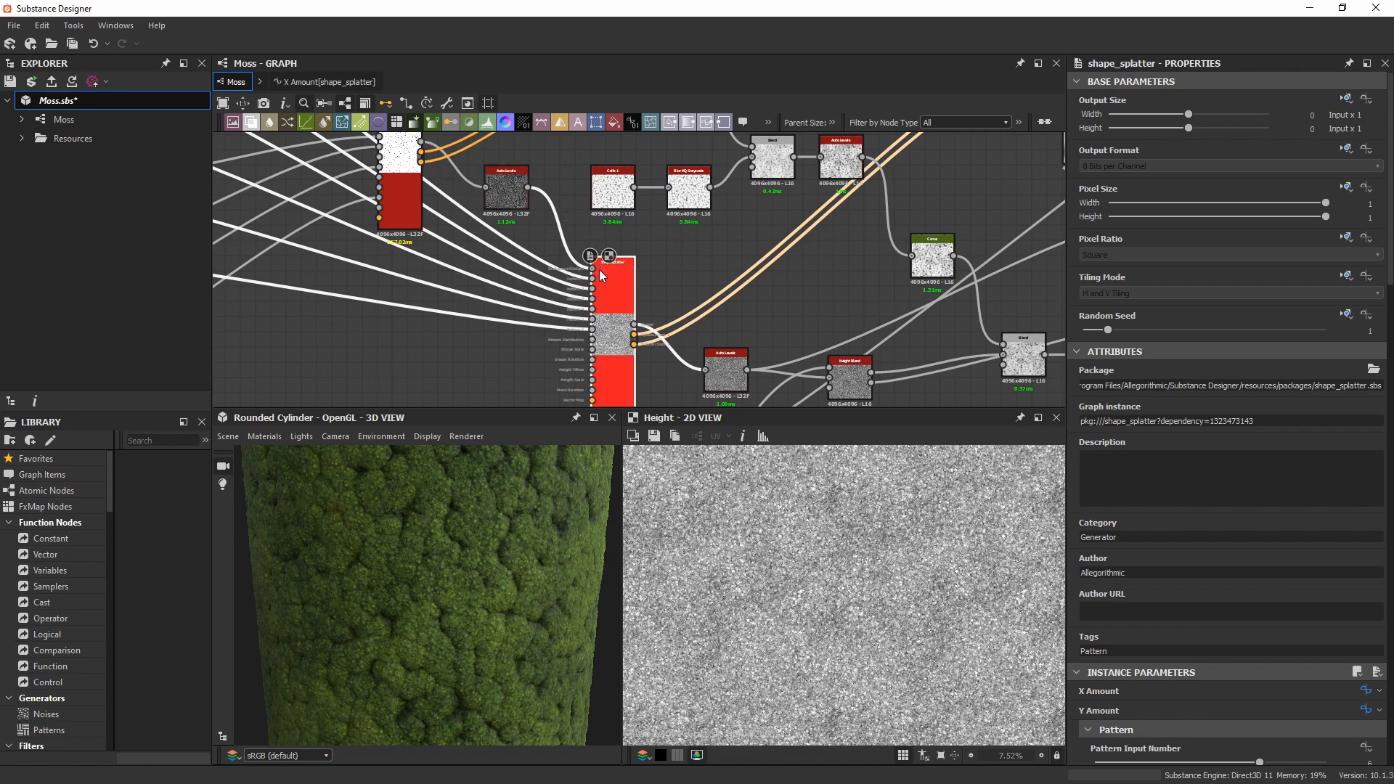
scroll(593, 268, "up", 4)
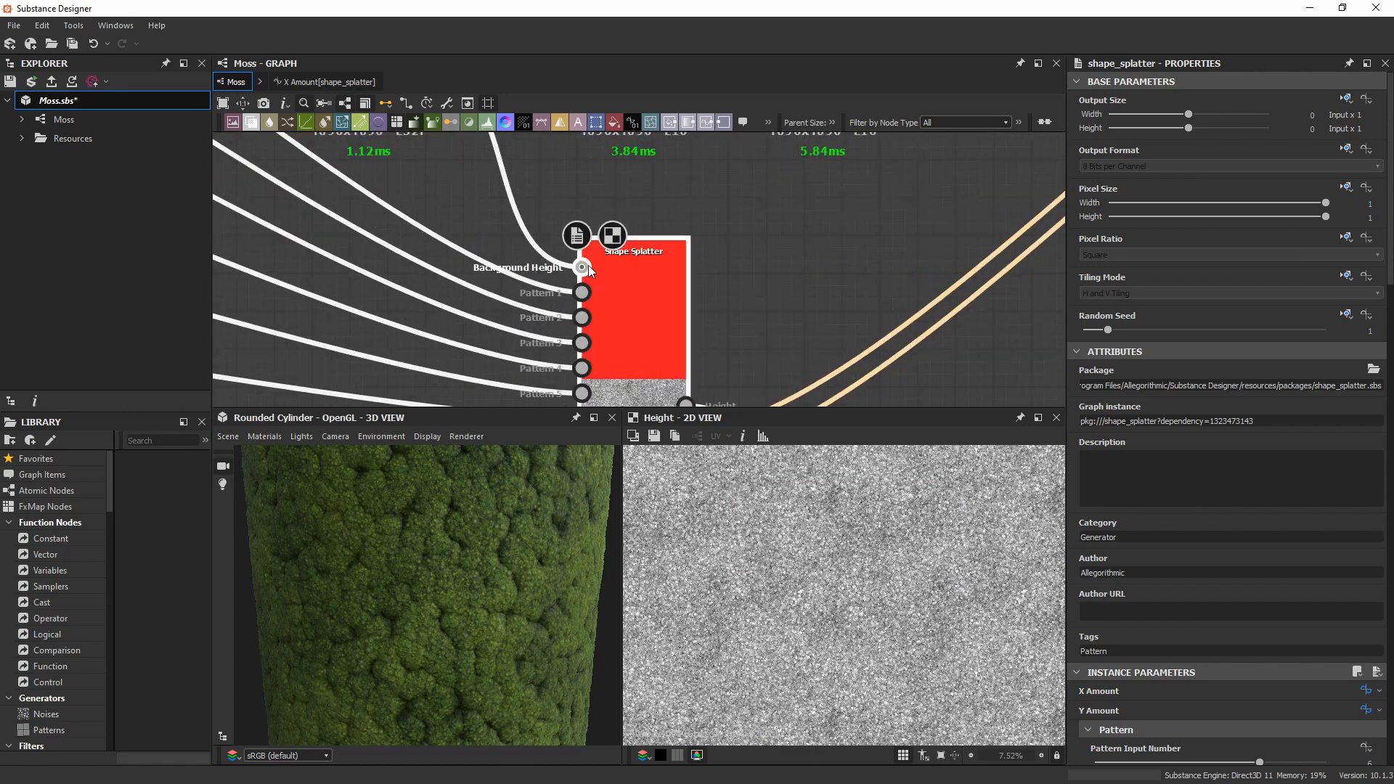
scroll(591, 263, "down", 6)
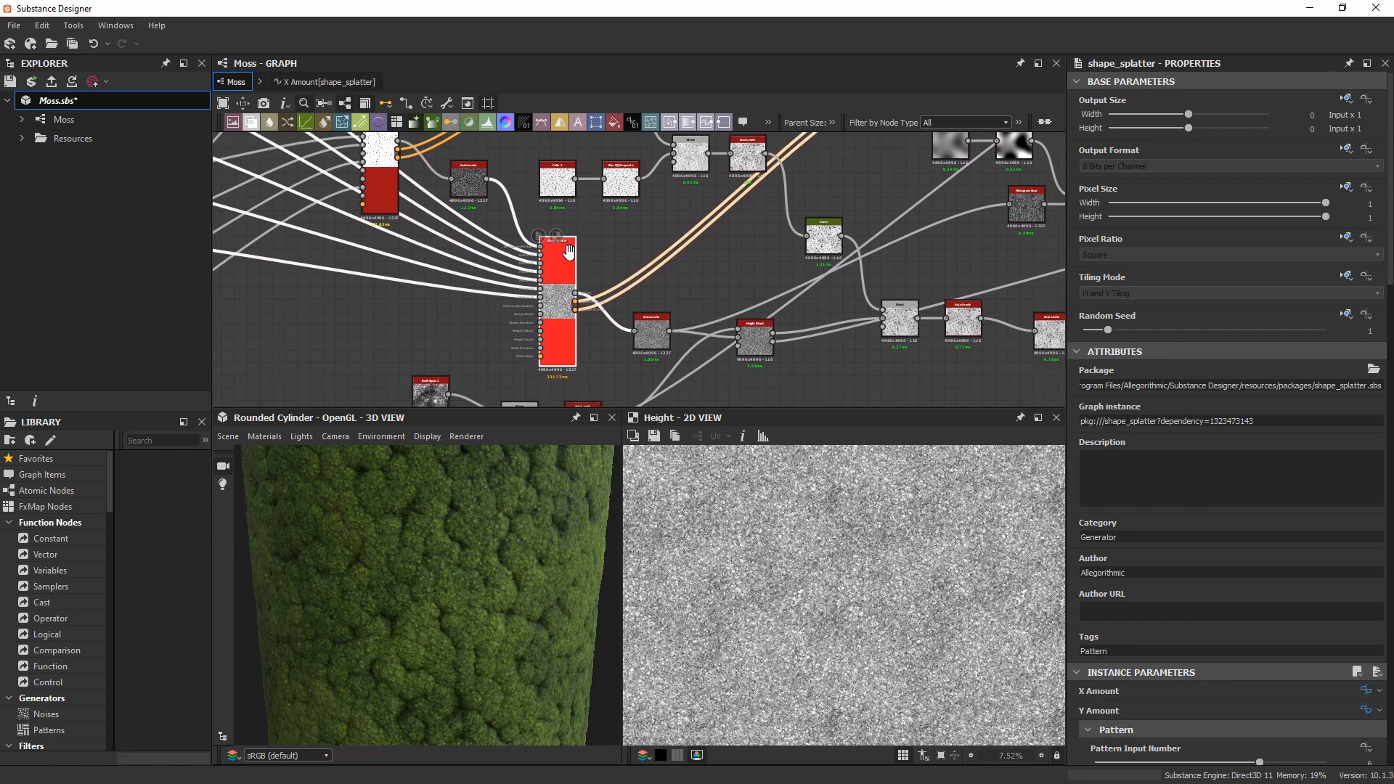
middle_click_drag(569, 252, 590, 214)
scroll(590, 214, "up", 1)
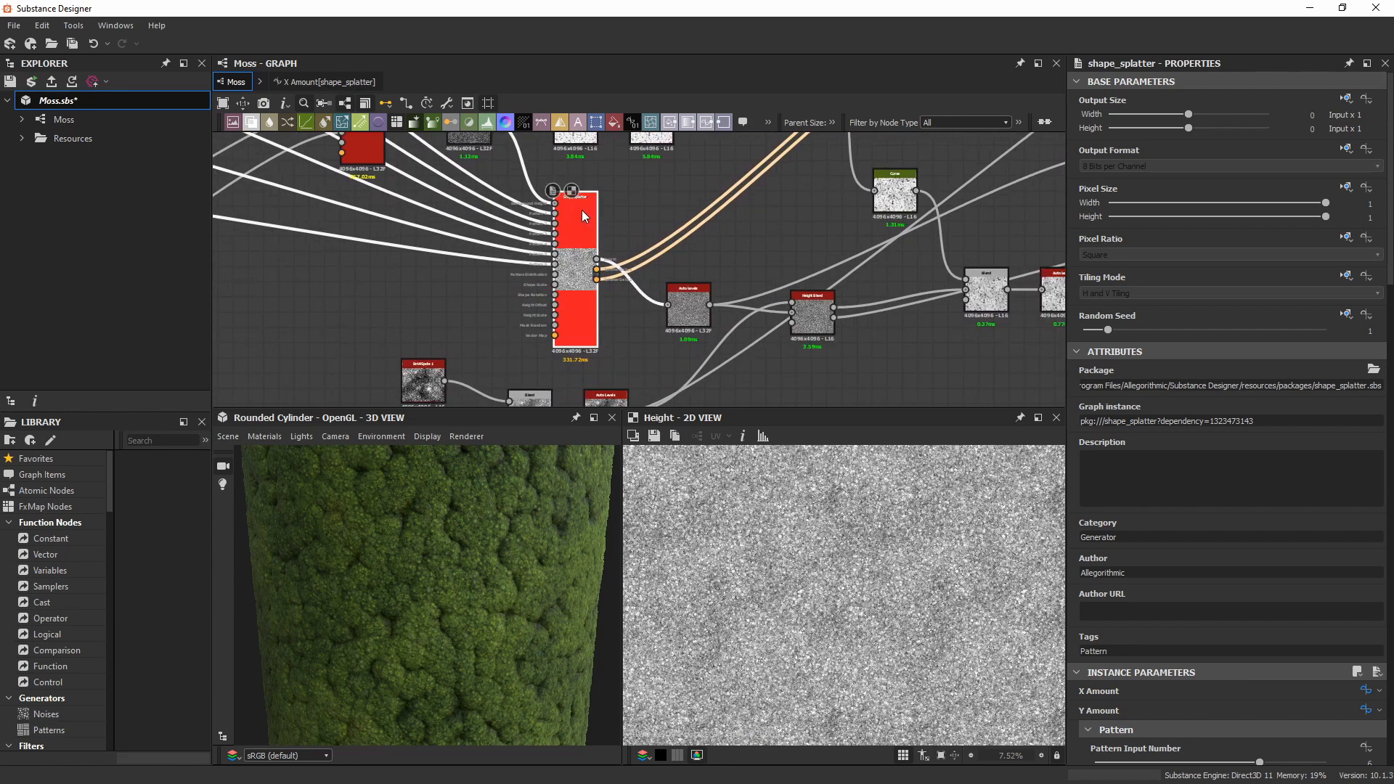
Display the final Shape Splatter Blend Color node's output and inspect its HSL and Color Input Opacity settings.
scroll(582, 211, "up", 1)
scroll(582, 211, "down", 3)
middle_click_drag(582, 211, 591, 342)
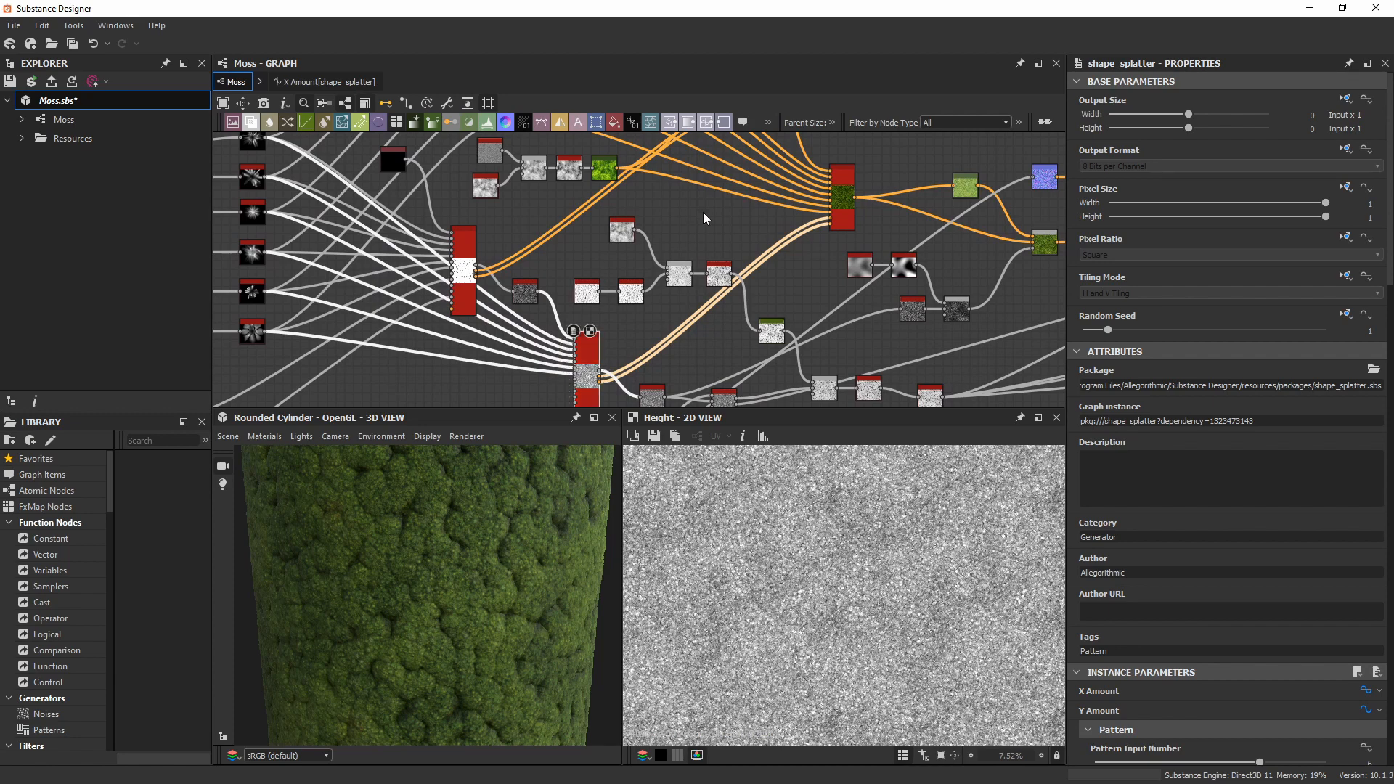
middle_click_drag(685, 193, 734, 345)
scroll(861, 254, "up", 2)
middle_click_drag(860, 254, 686, 204)
scroll(721, 288, "up", 5)
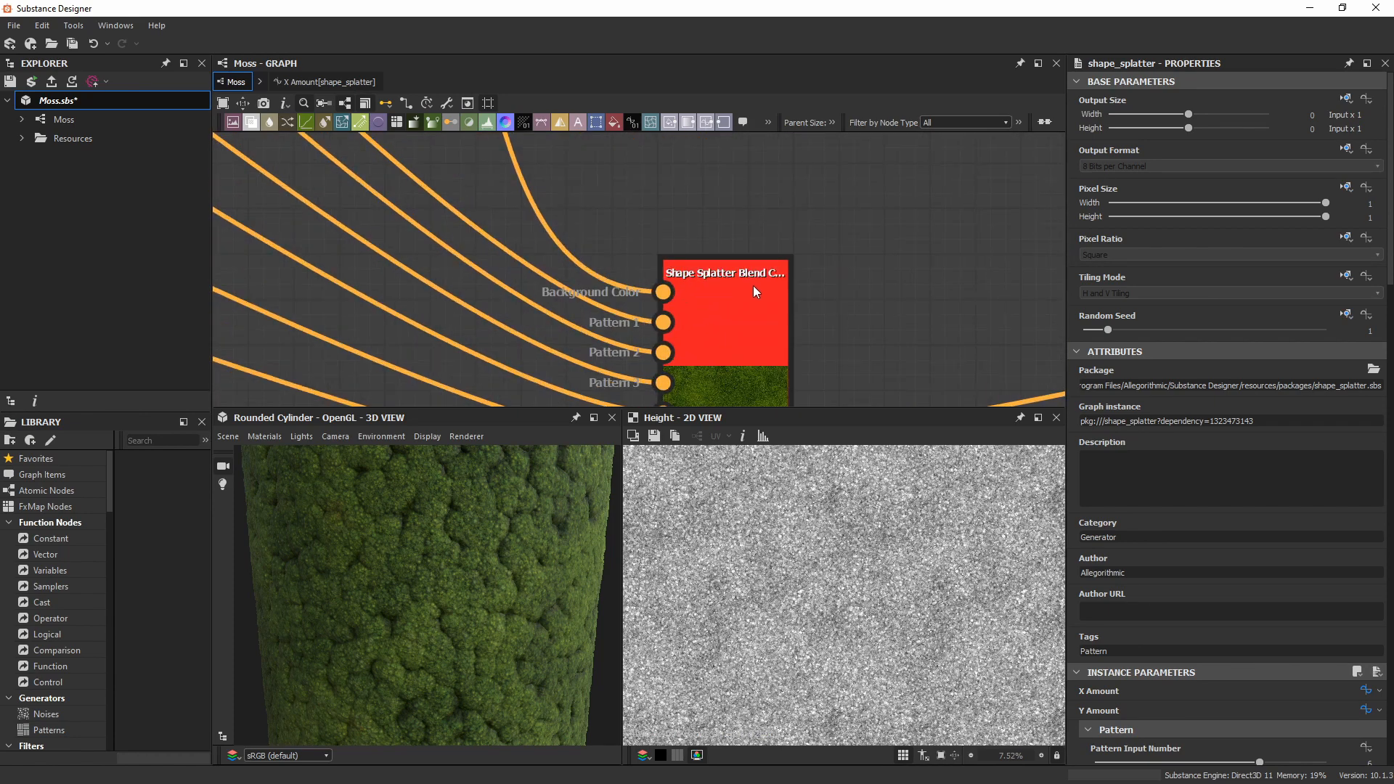
double_click(757, 286)
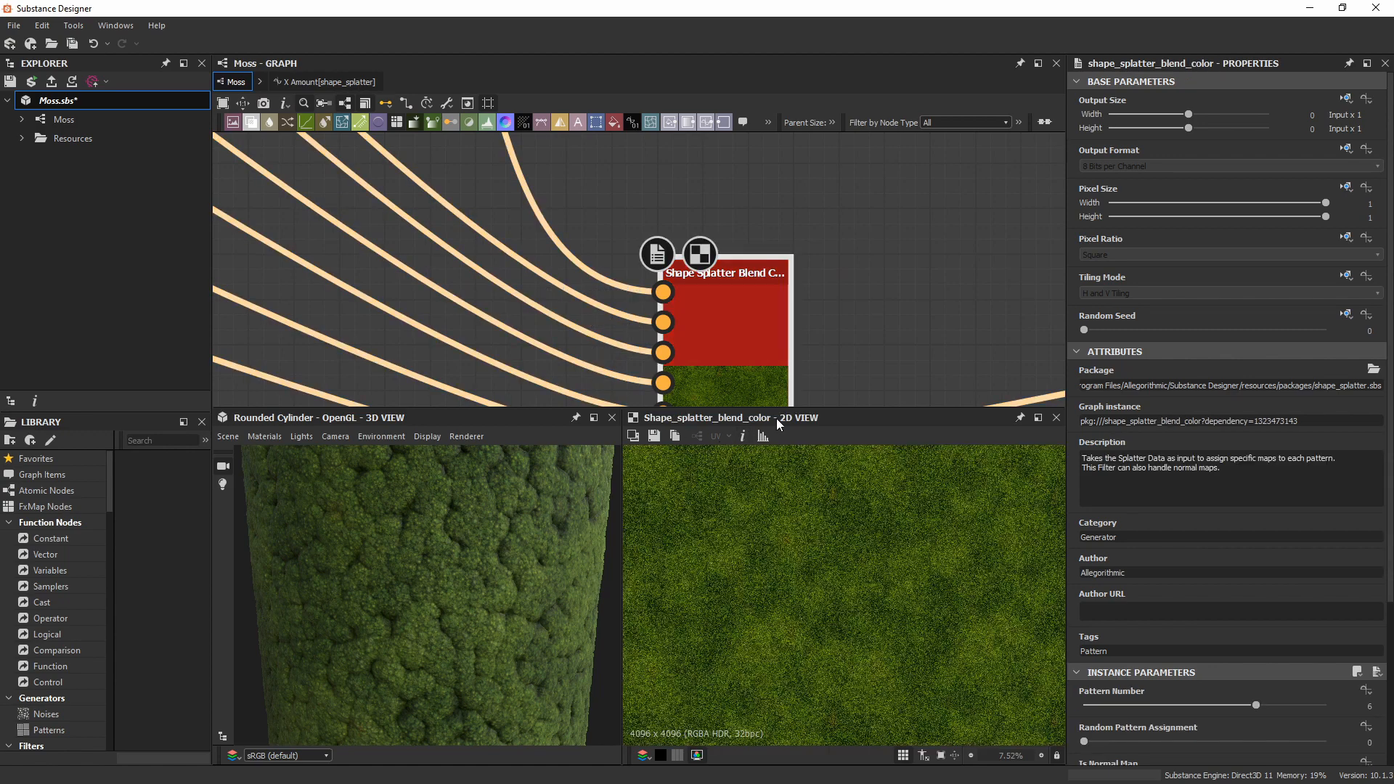
scroll(840, 597, "up", 1)
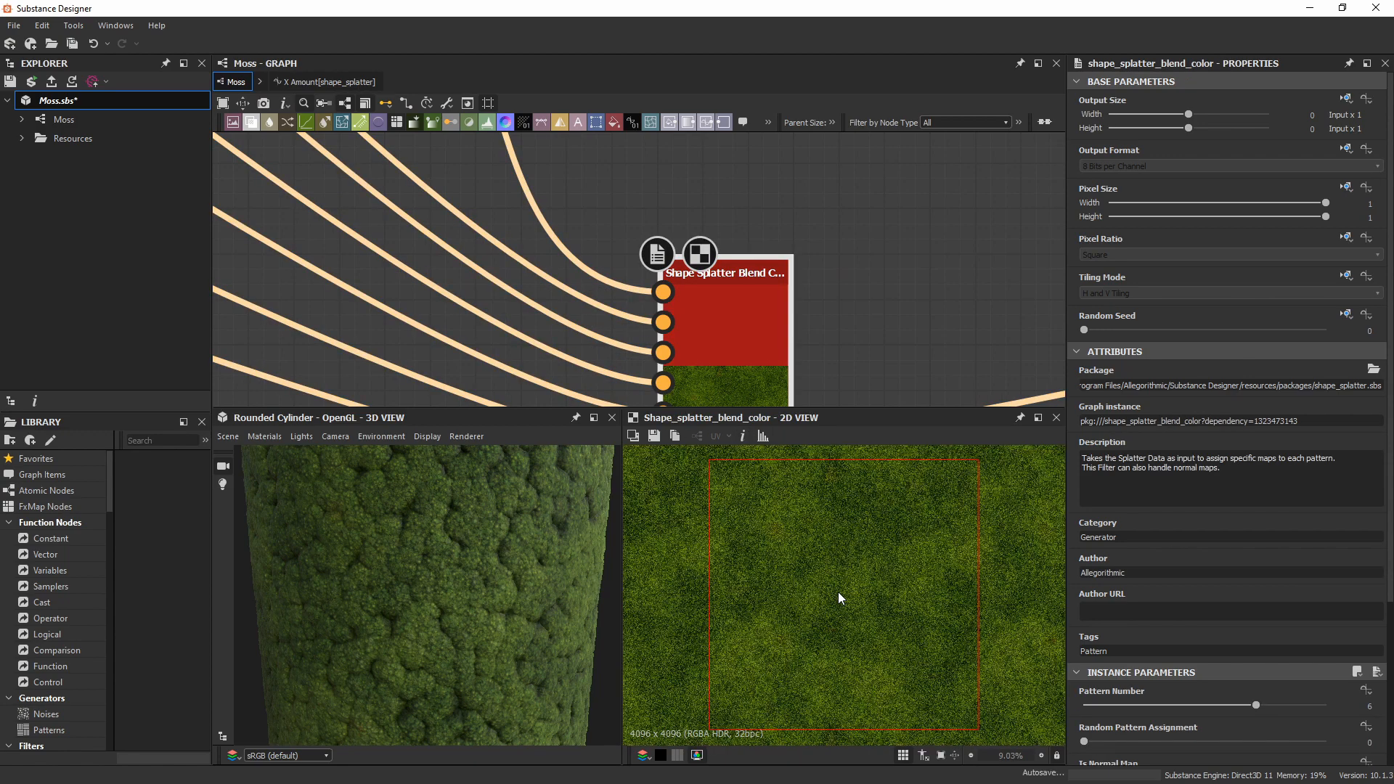
scroll(1153, 324, "down", 5)
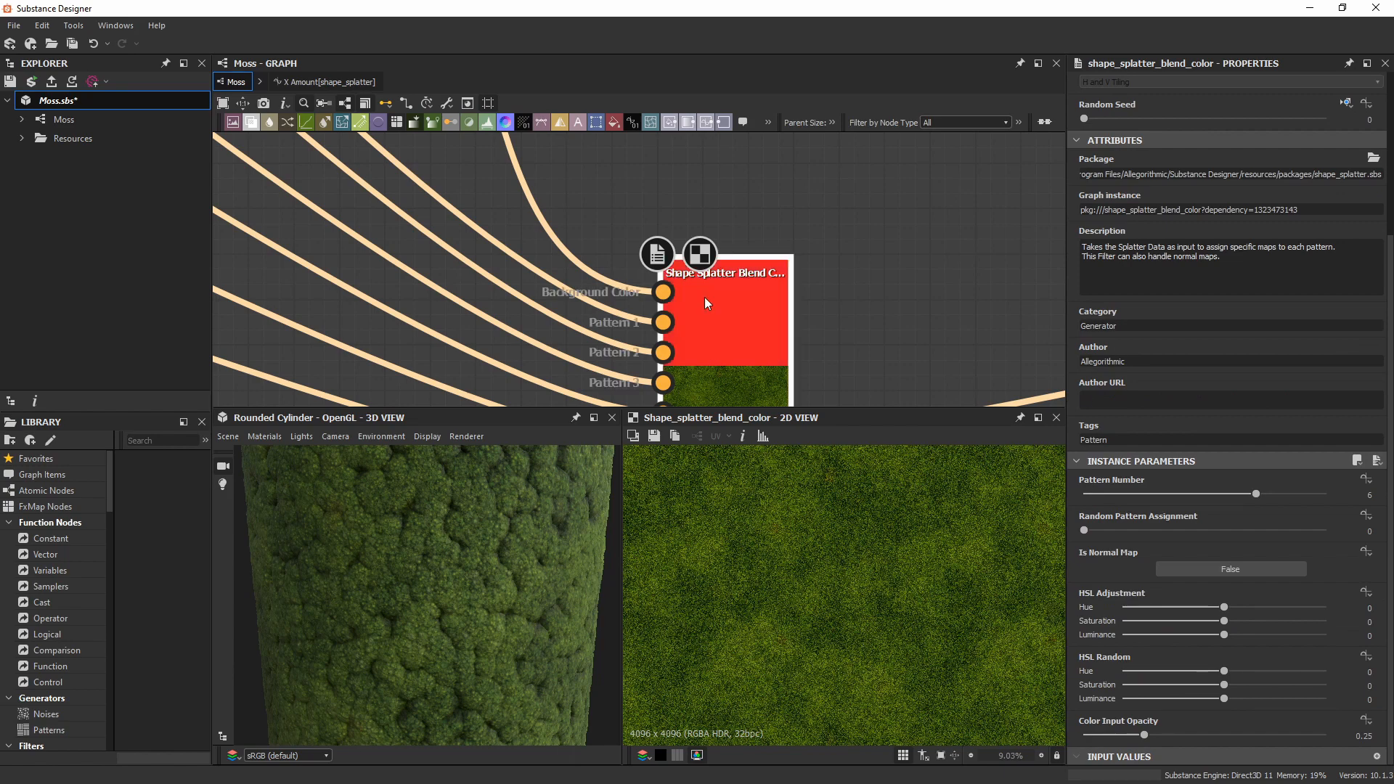
Display the output of the upstream Shape Splatter Blend Color node and examine its pattern and background inputs.
scroll(567, 220, "down", 3)
middle_click_drag(567, 220, 781, 374)
scroll(729, 233, "down", 3)
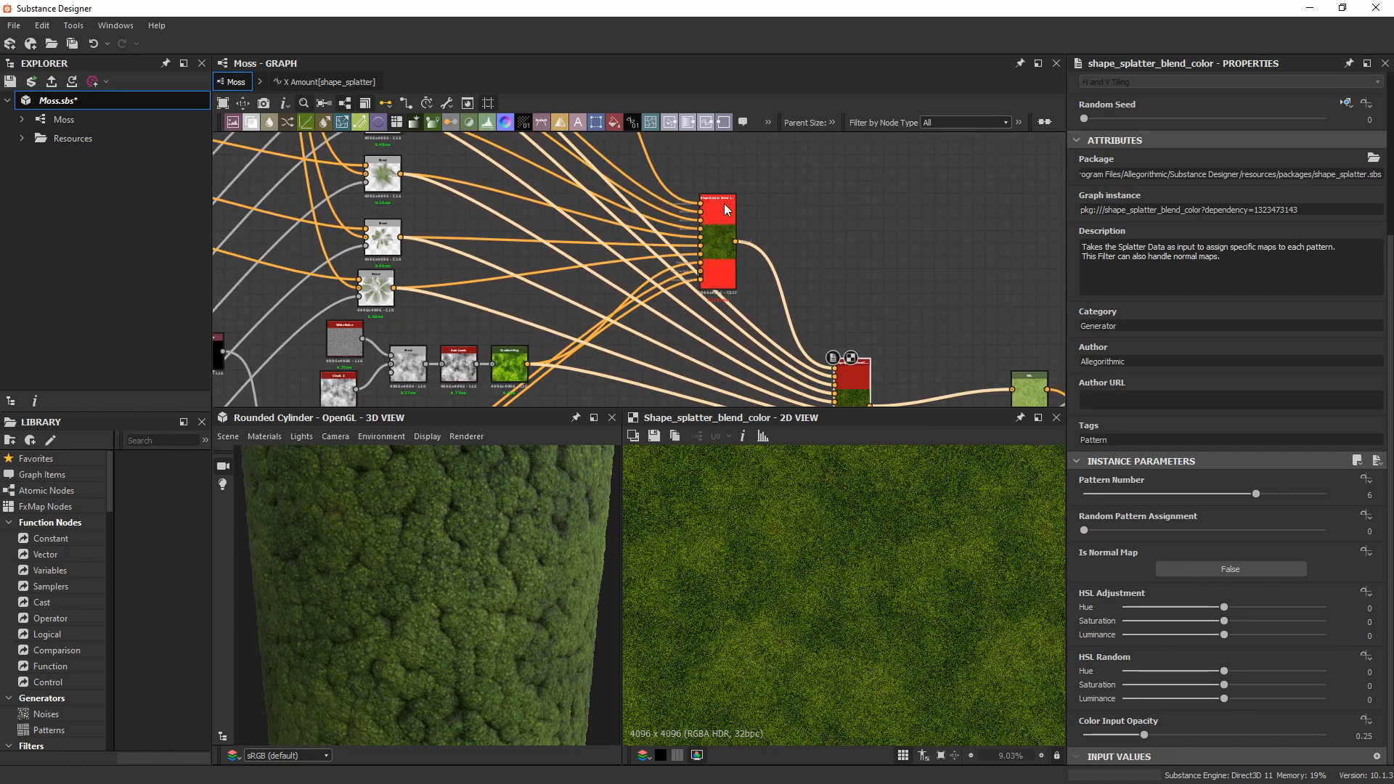
double_click(728, 210)
middle_click_drag(730, 210, 828, 290)
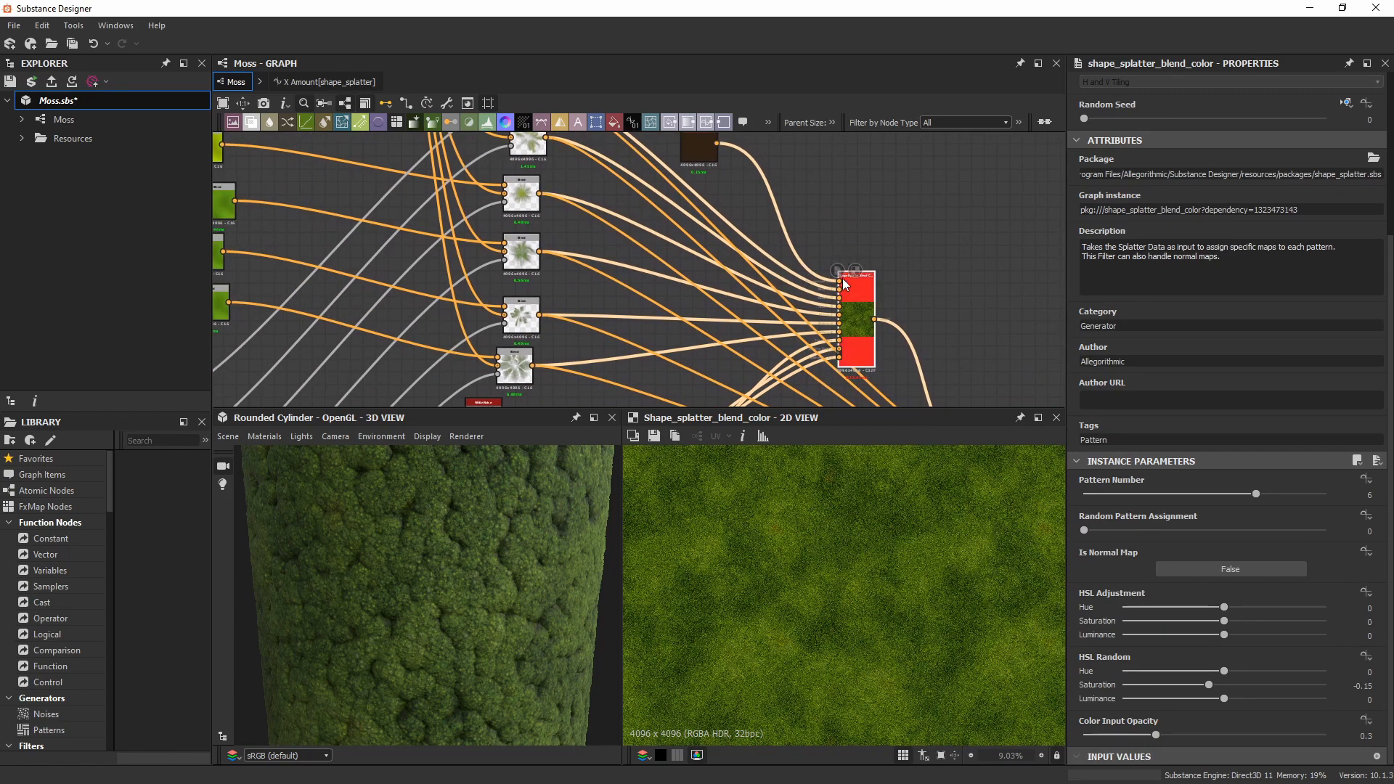
scroll(829, 296, "up", 2)
scroll(828, 305, "down", 2)
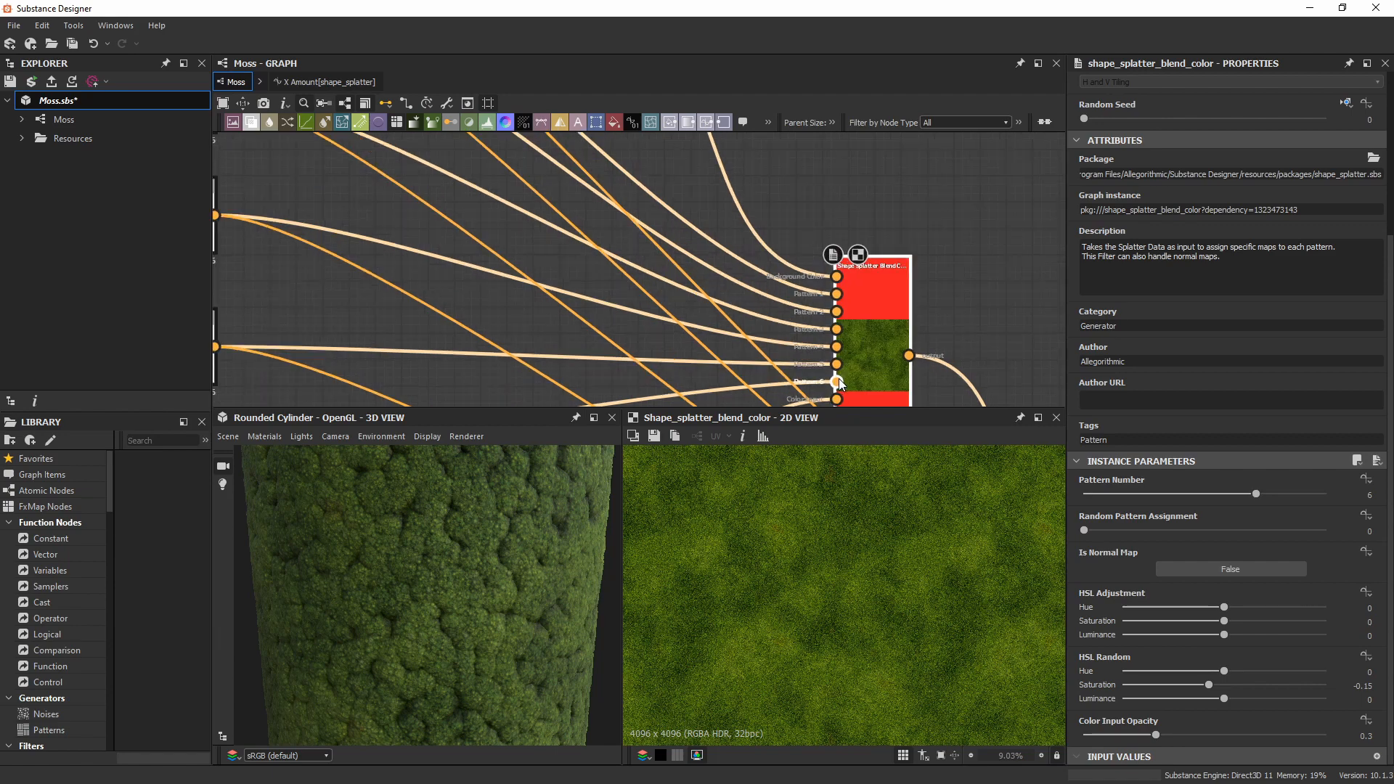
Trace the pattern colors back to their sources and display the yellow-green and the darker green Uniform Color nodes.
scroll(817, 363, "down", 2)
middle_click_drag(602, 353, 689, 294)
scroll(692, 241, "down", 1)
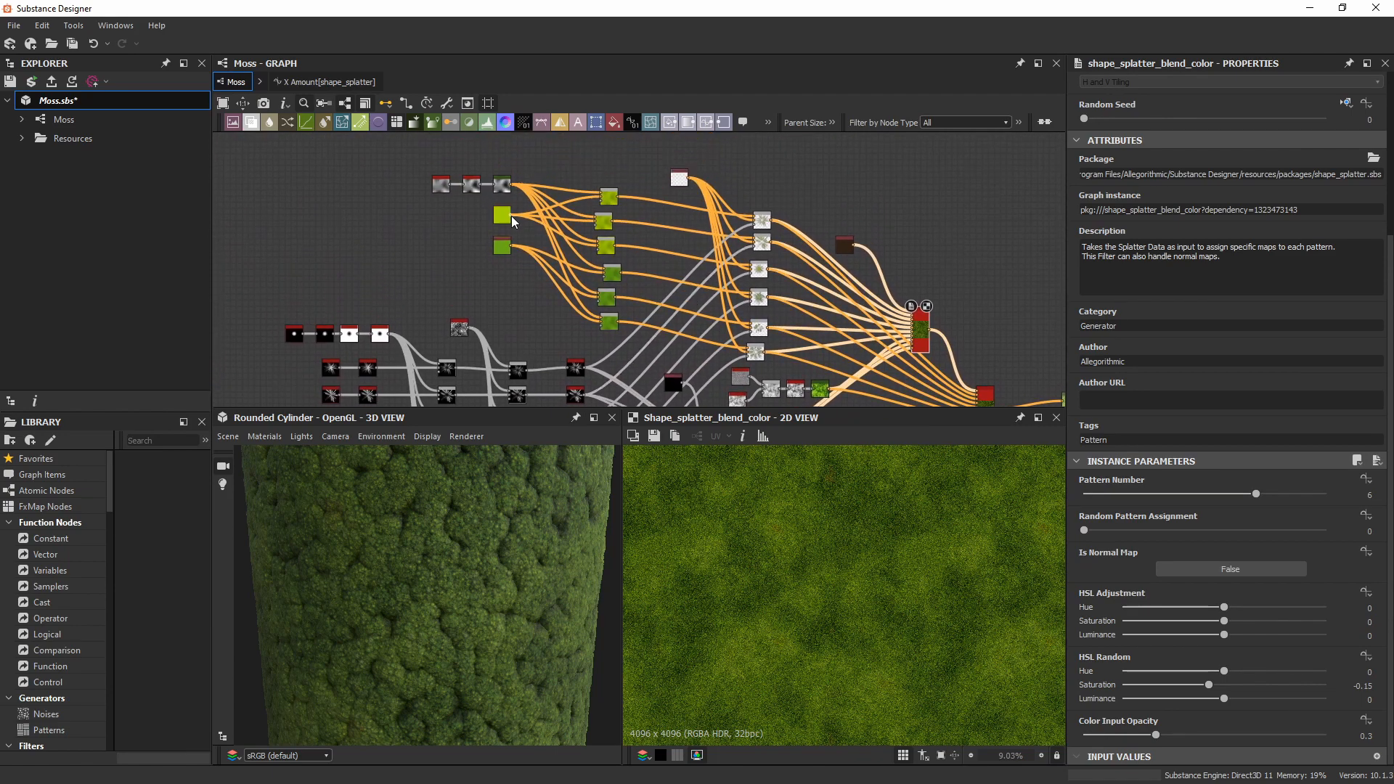
middle_click_drag(587, 370, 559, 366)
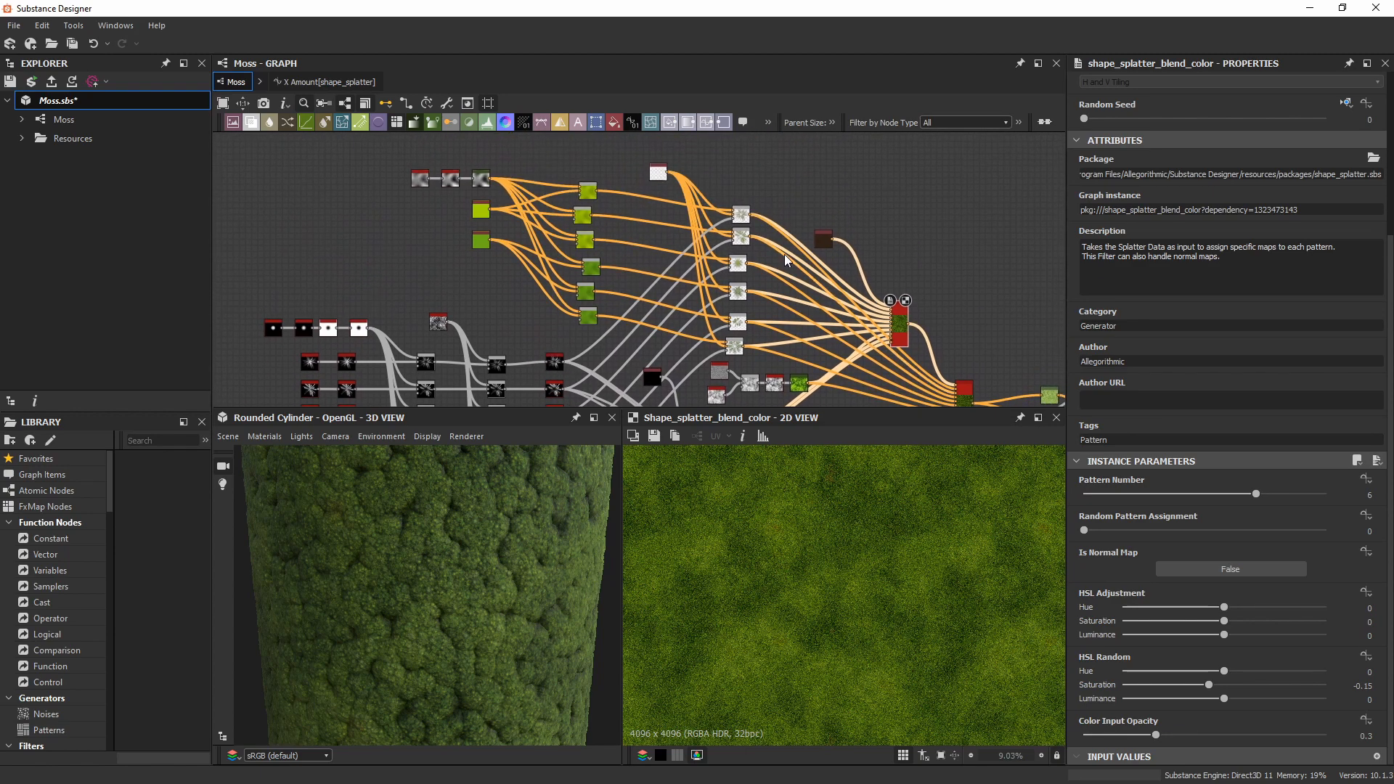
scroll(755, 202, "up", 4)
middle_click_drag(583, 286, 725, 288)
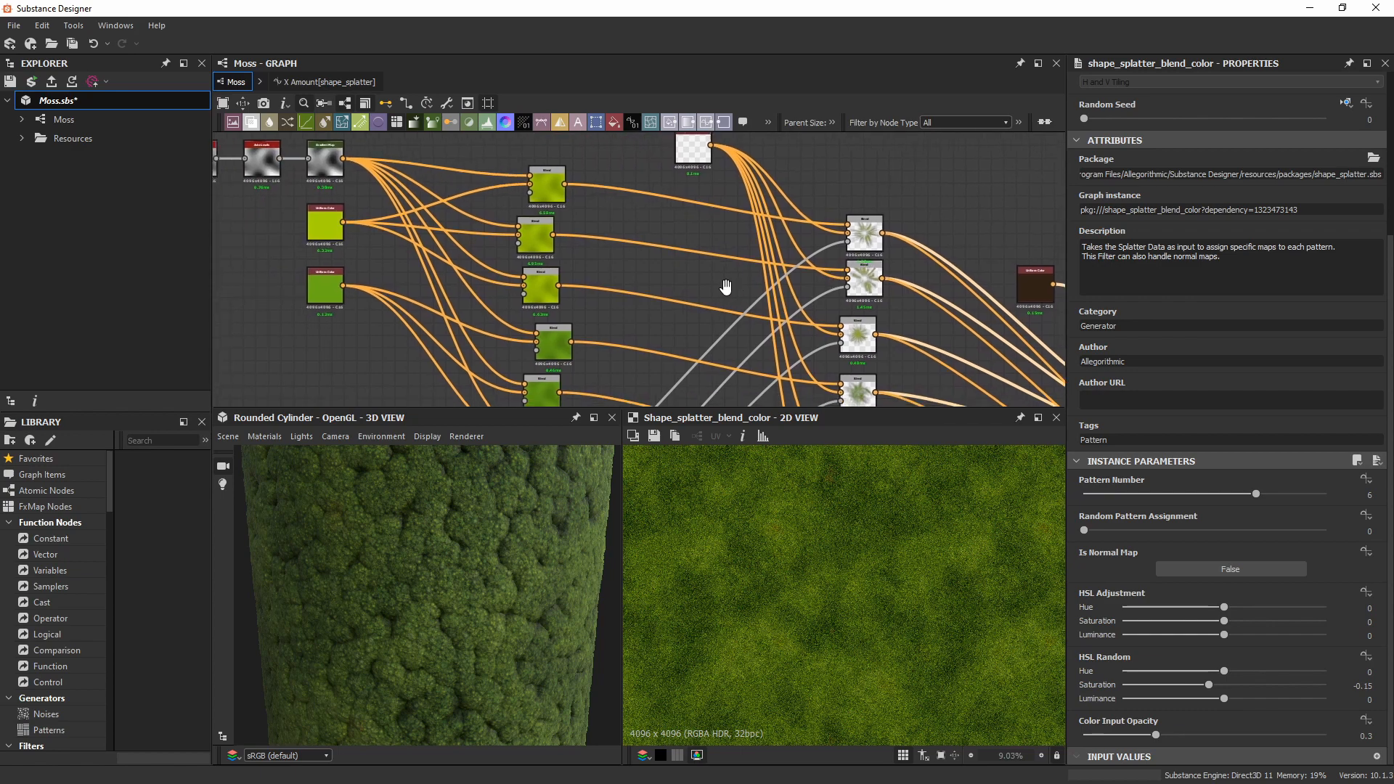
left_click(323, 223)
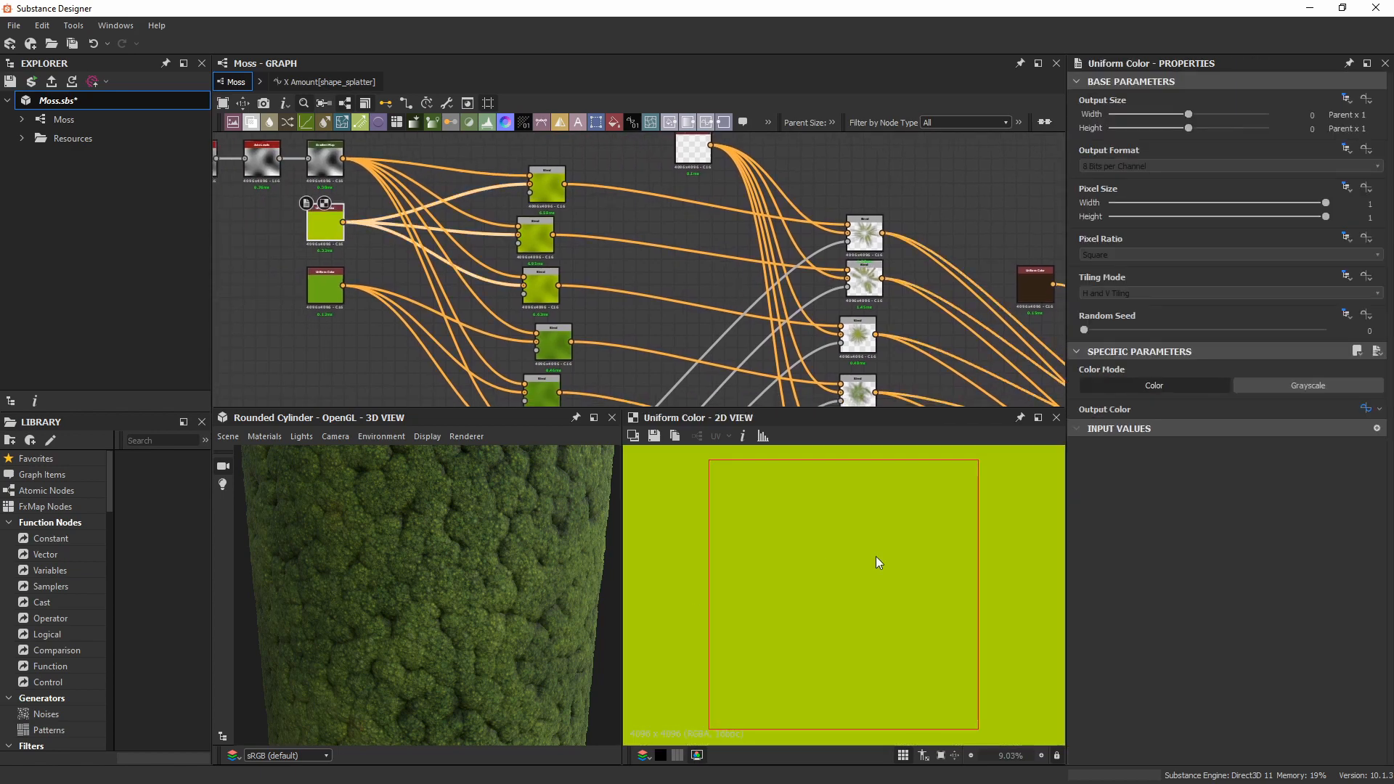
middle_click_drag(672, 303, 694, 271)
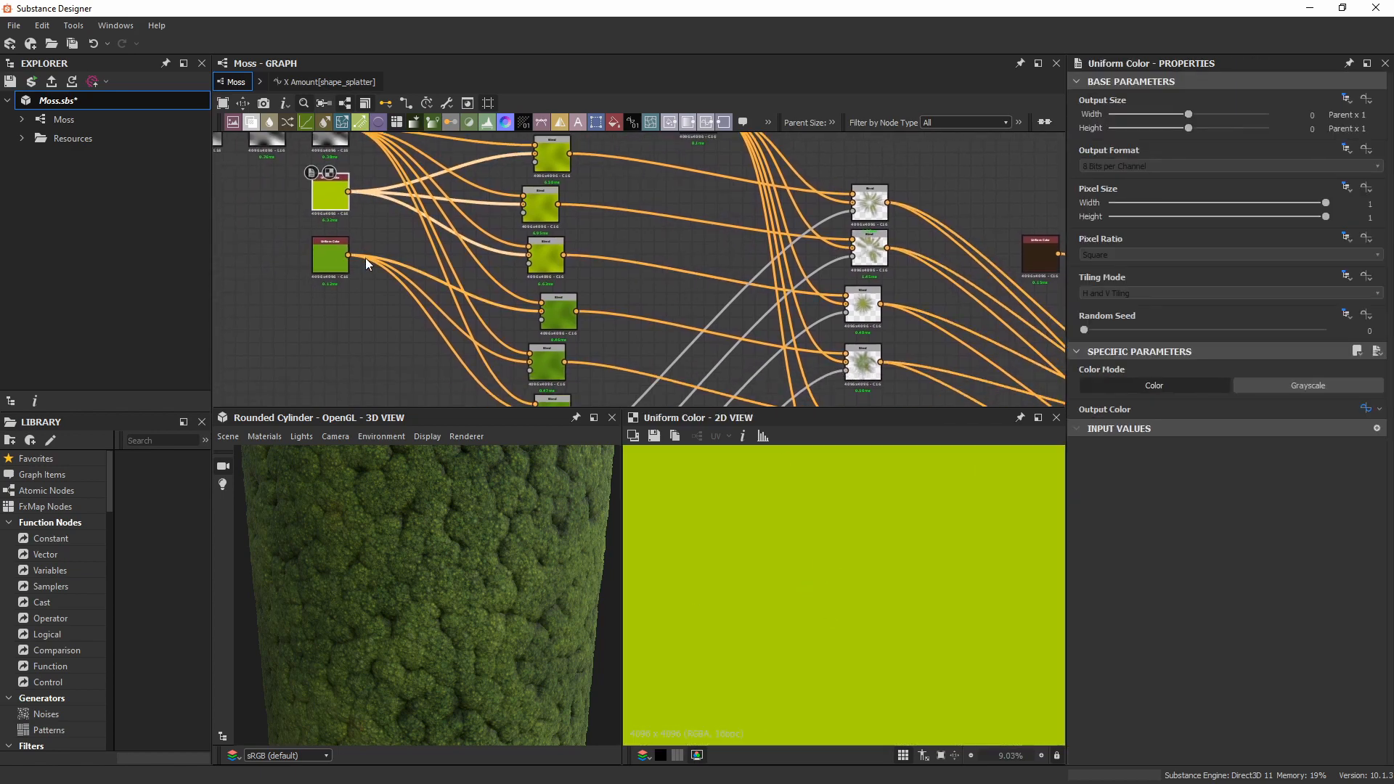
left_click(329, 264)
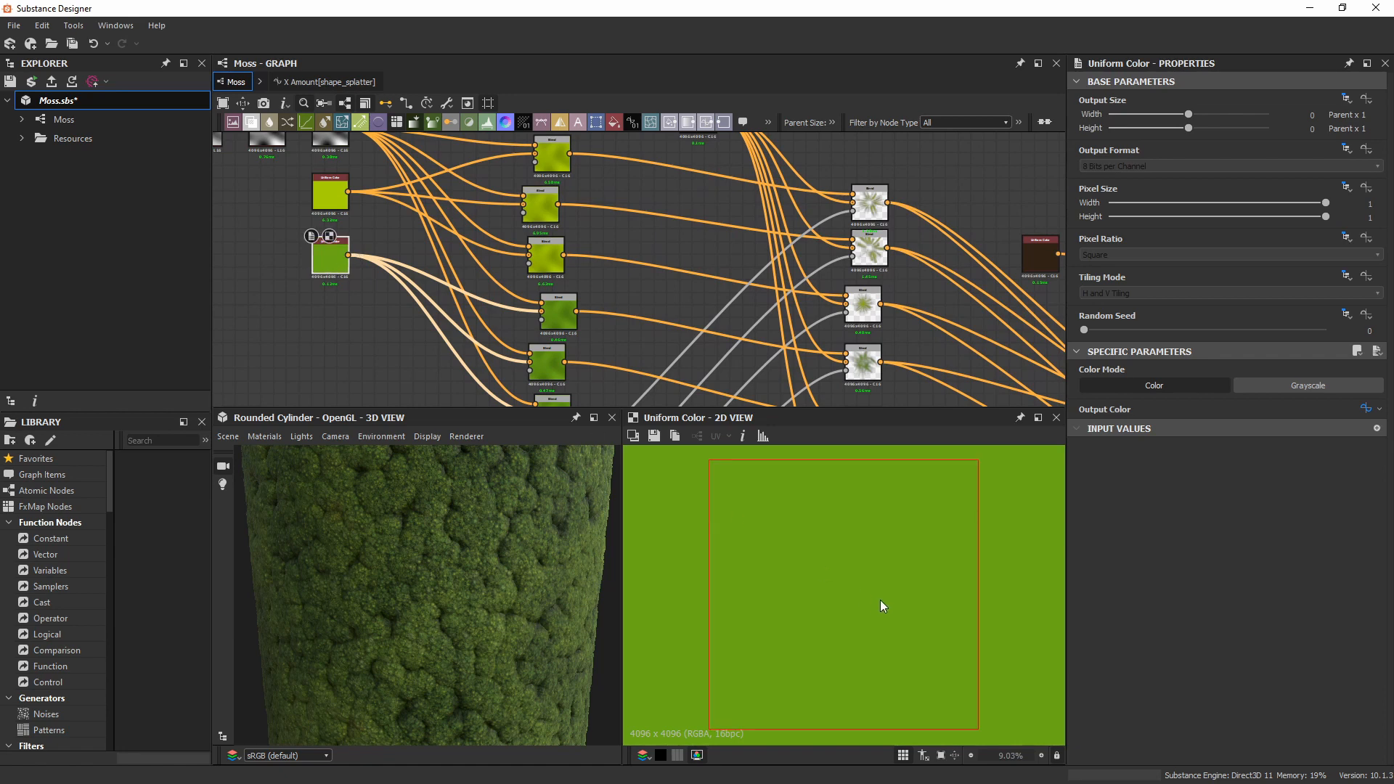
Display the outputs of the last three Blend nodes that combine the green colors with the plant shapes.
middle_click_drag(664, 256, 616, 193)
middle_click_drag(808, 275, 779, 212)
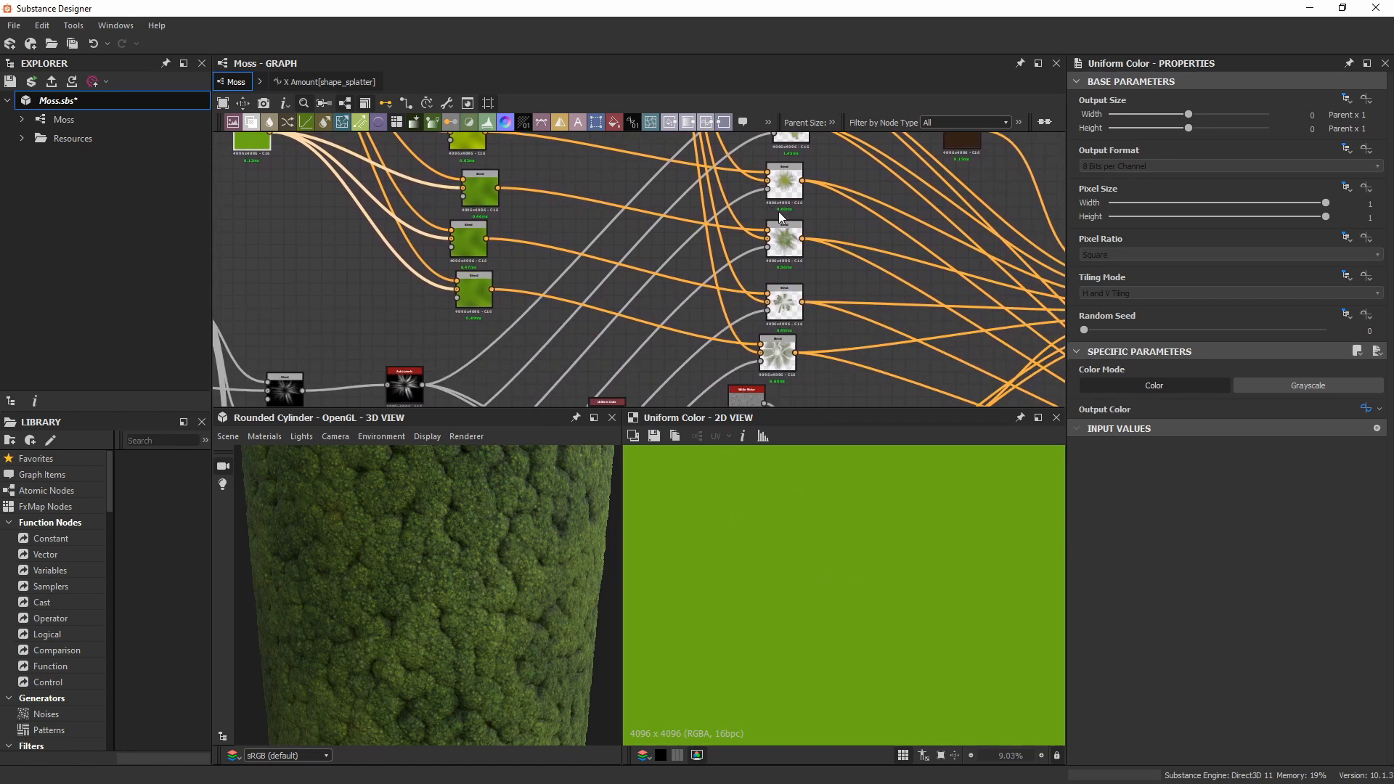
left_click(788, 243)
left_click(783, 300)
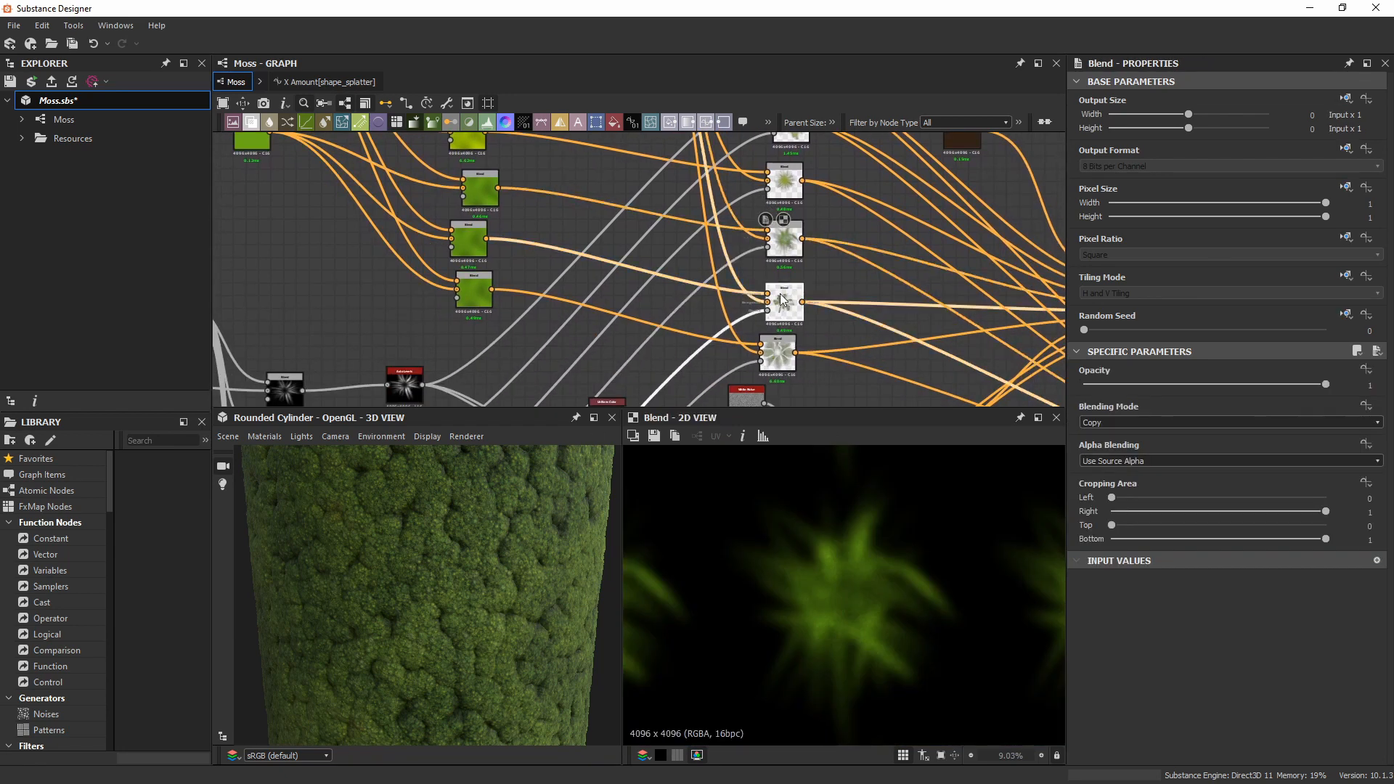
left_click(778, 353)
Display the first Shape Splatter Blend Color output again, inspecting it close up along with its HSL Random settings.
middle_click_drag(885, 299, 597, 267)
scroll(764, 345, "down", 1)
scroll(800, 282, "up", 3)
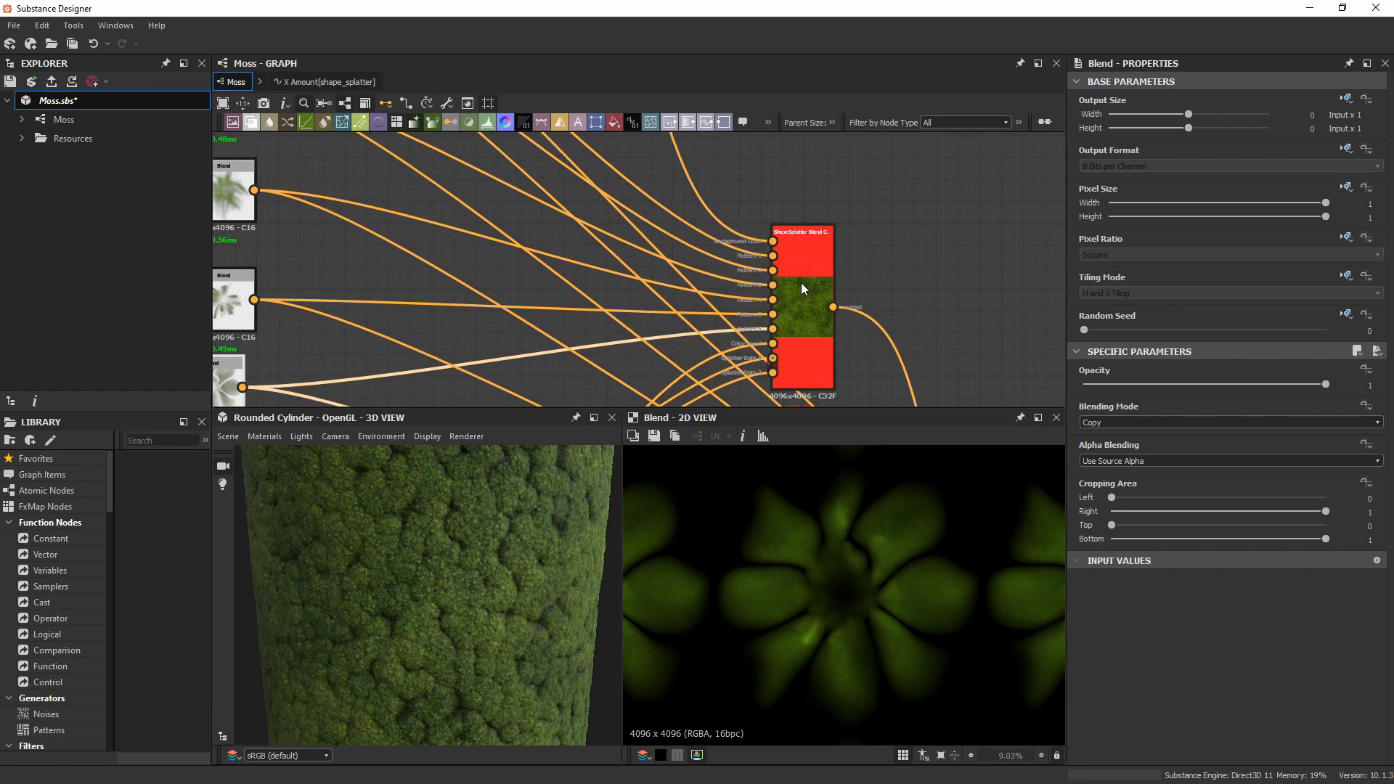
double_click(802, 273)
middle_click_drag(801, 272, 744, 273)
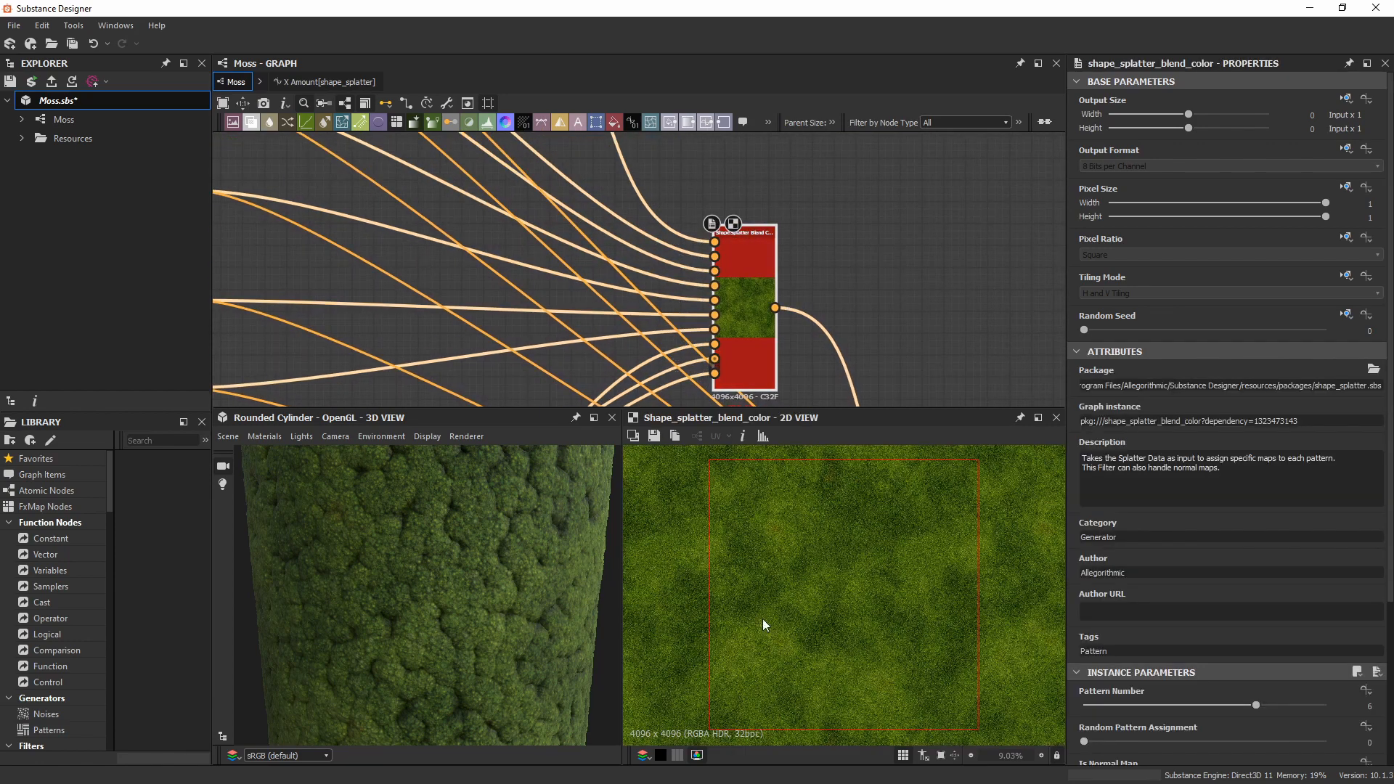
scroll(860, 599, "up", 7)
scroll(1077, 476, "down", 3)
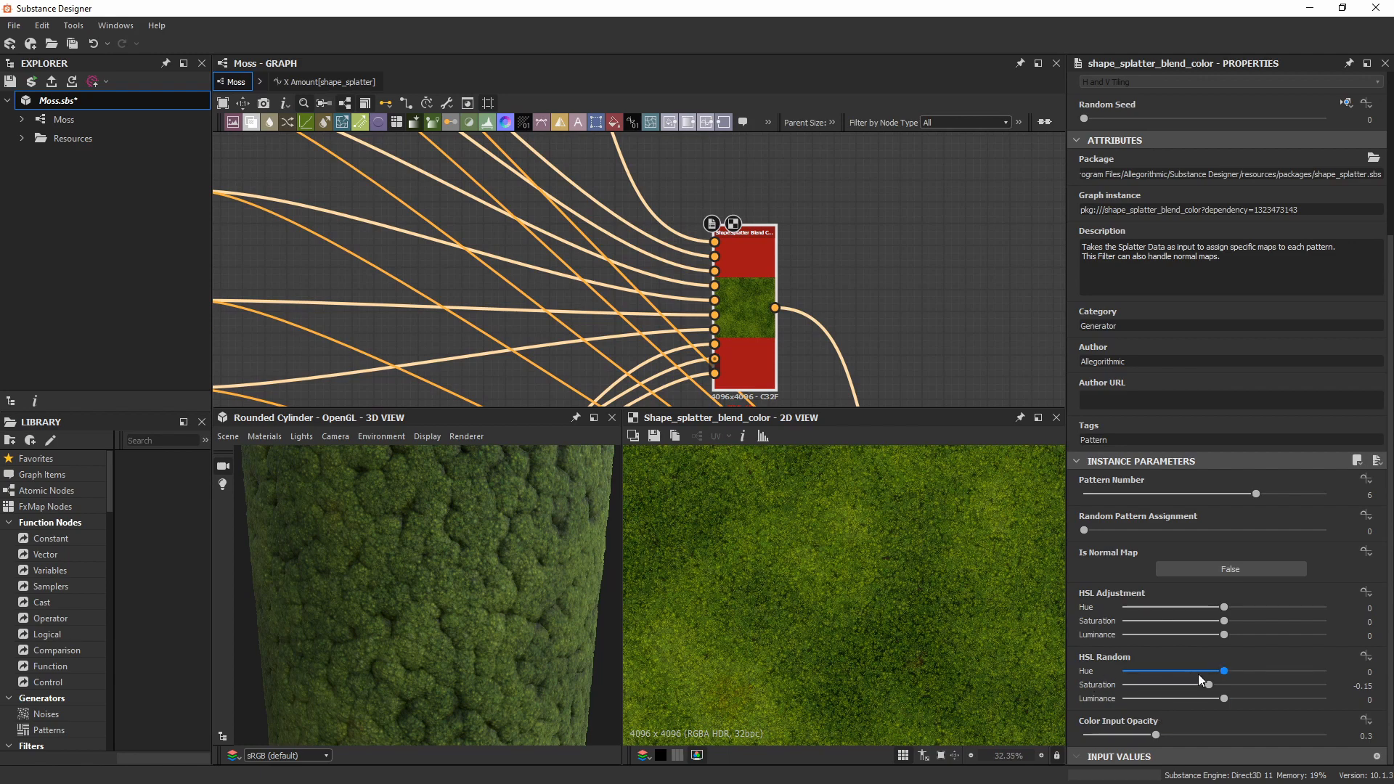
Display the Gradient Map feeding the splatter blend's color input and examine its green patches at several magnifications.
middle_click_drag(736, 304, 884, 189)
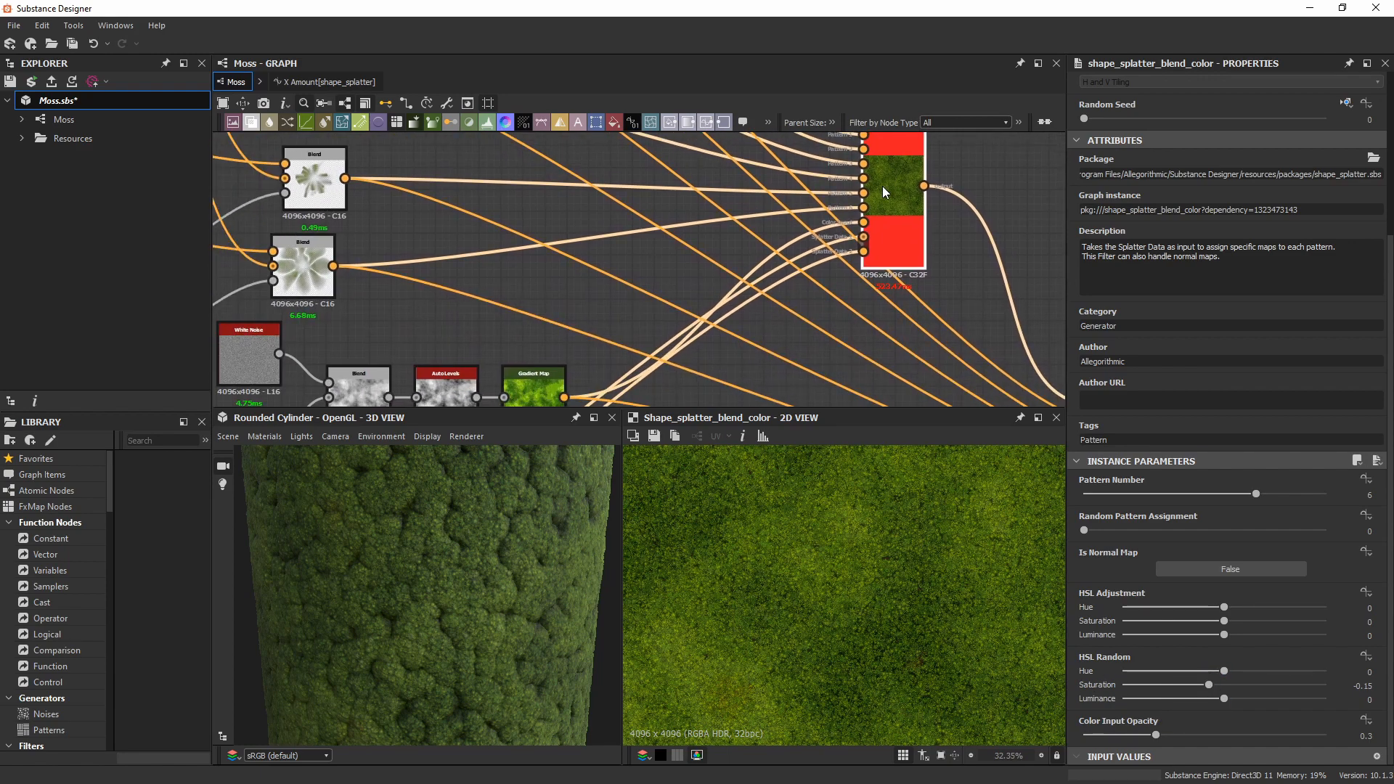
scroll(883, 190, "down", 1)
middle_click_drag(743, 302, 728, 290)
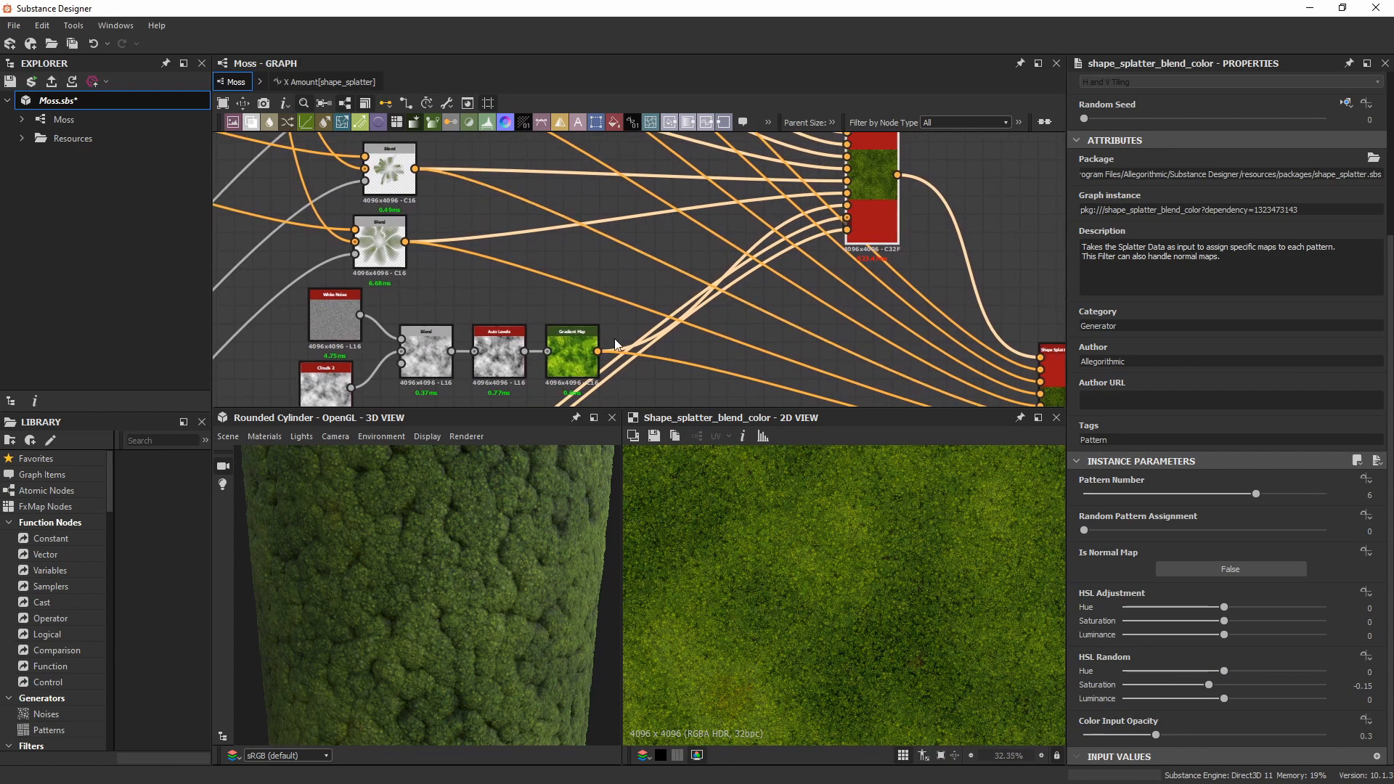
double_click(577, 354)
scroll(857, 626, "up", 2)
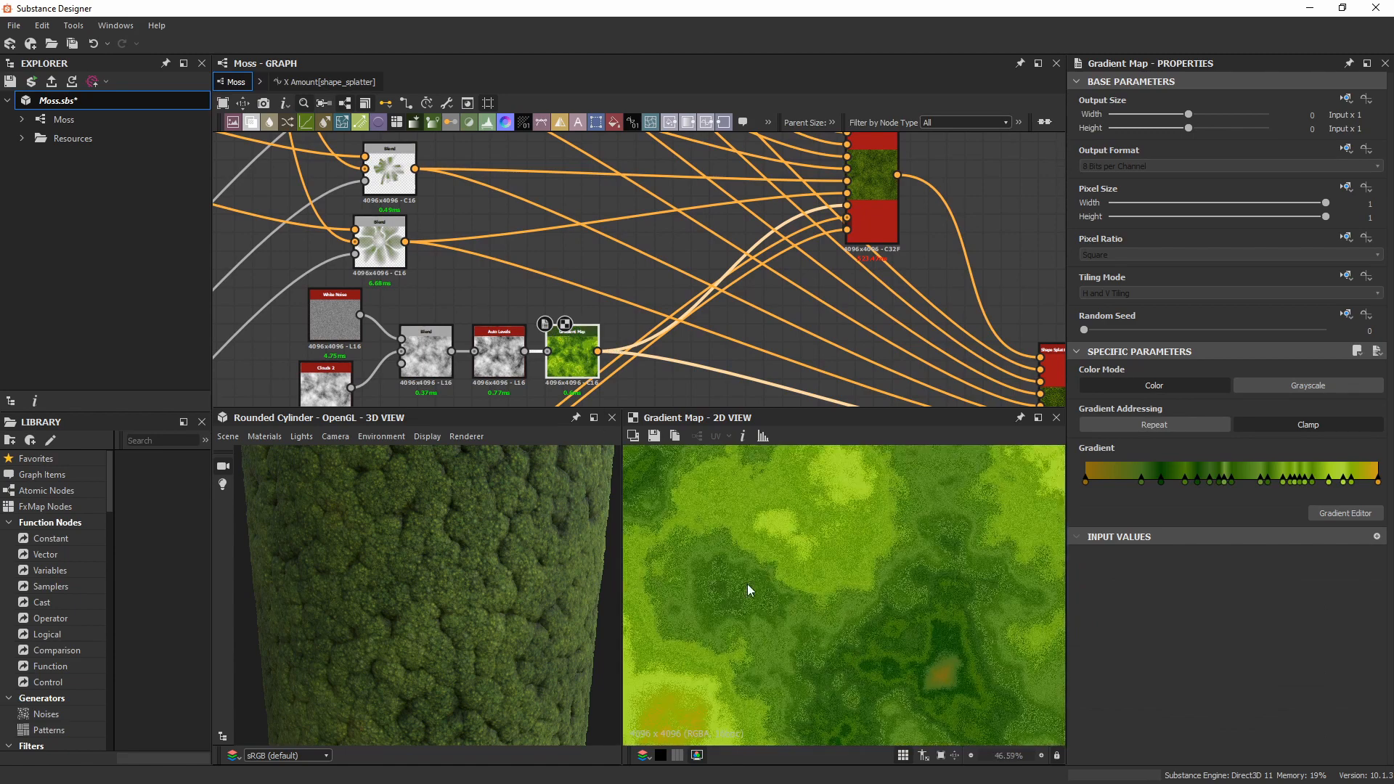
scroll(829, 606, "down", 5)
Display the Clouds 2 noise behind the gradient and compare it with the Gradient Map output.
middle_click_drag(368, 350, 368, 300)
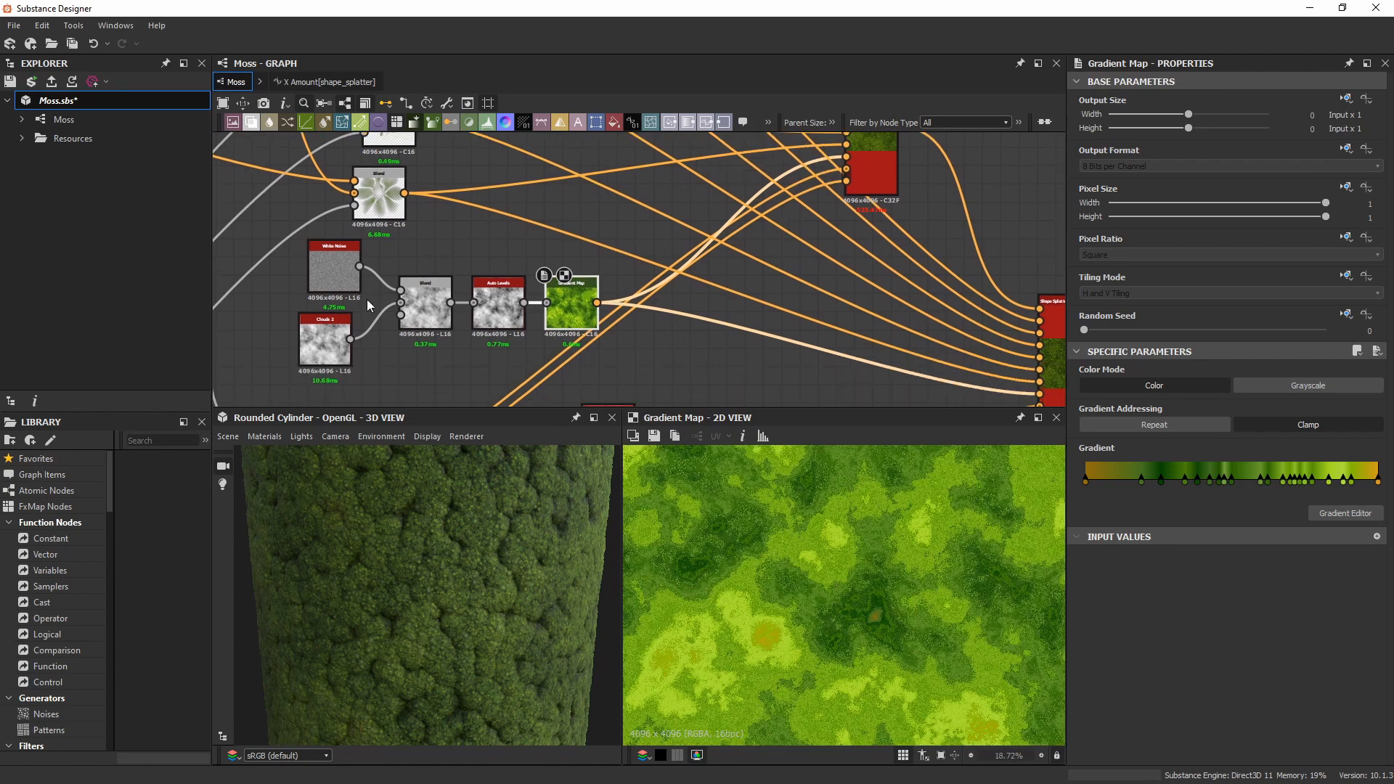
scroll(333, 334, "up", 1)
double_click(333, 334)
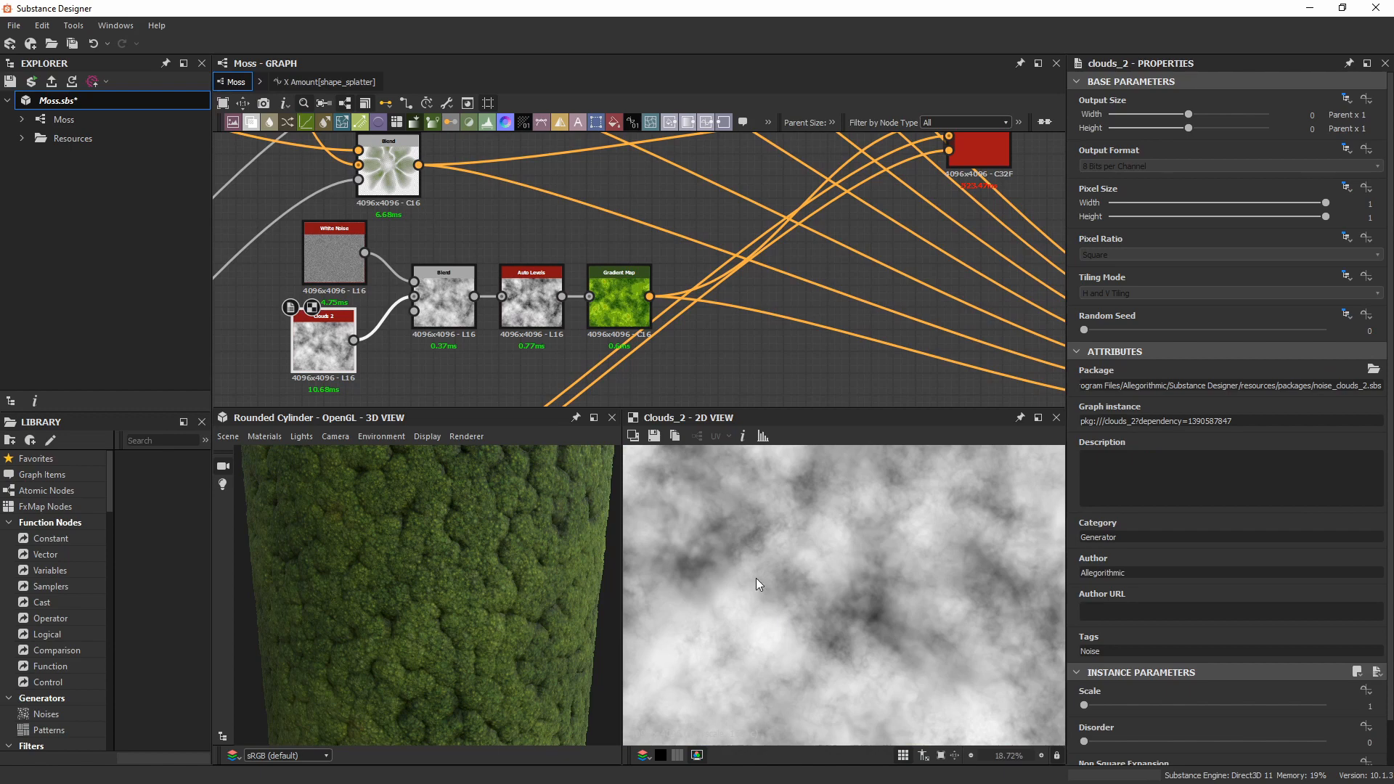
scroll(756, 578, "down", 3)
double_click(629, 279)
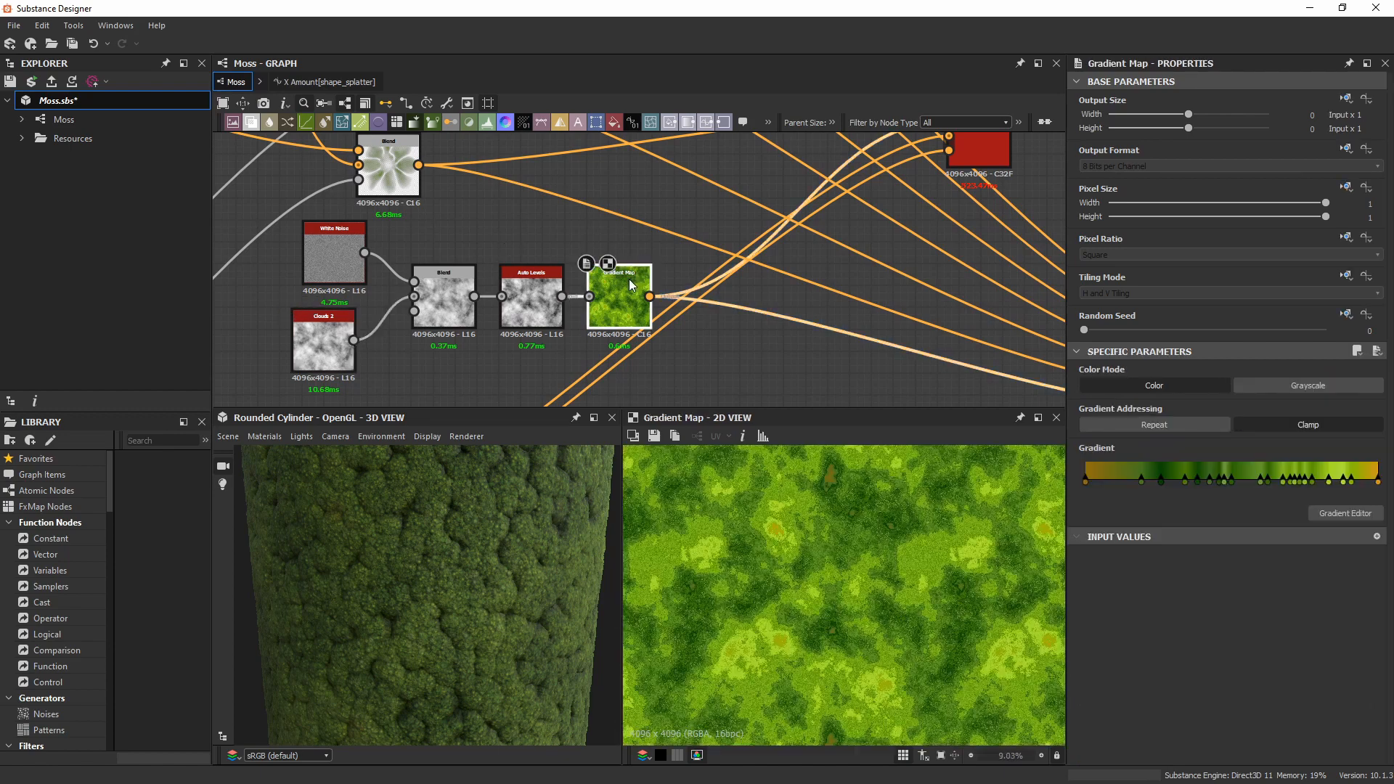
Return to the first Shape Splatter Blend Color, check its Color Input Opacity and view the colored plants close up.
middle_click_drag(901, 190, 697, 320)
double_click(773, 214)
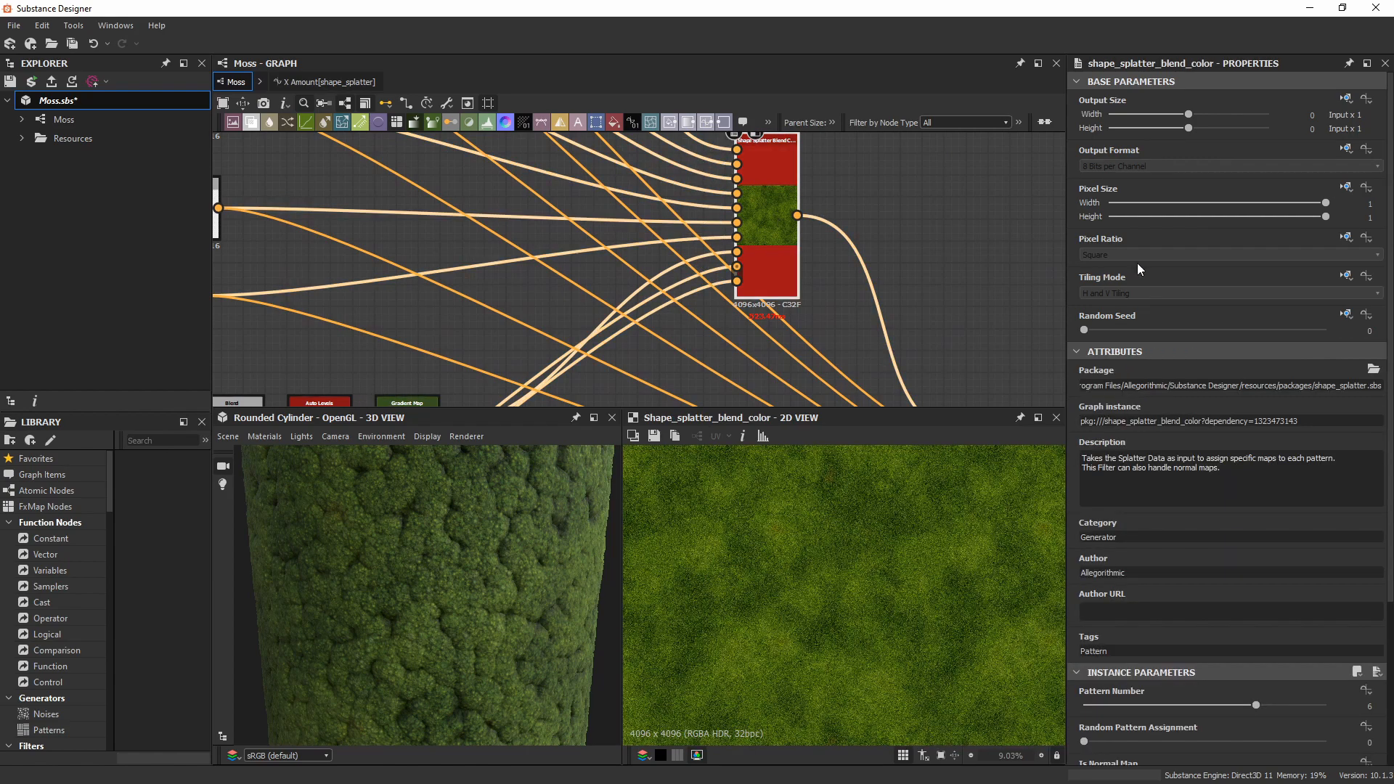
scroll(1162, 258, "down", 3)
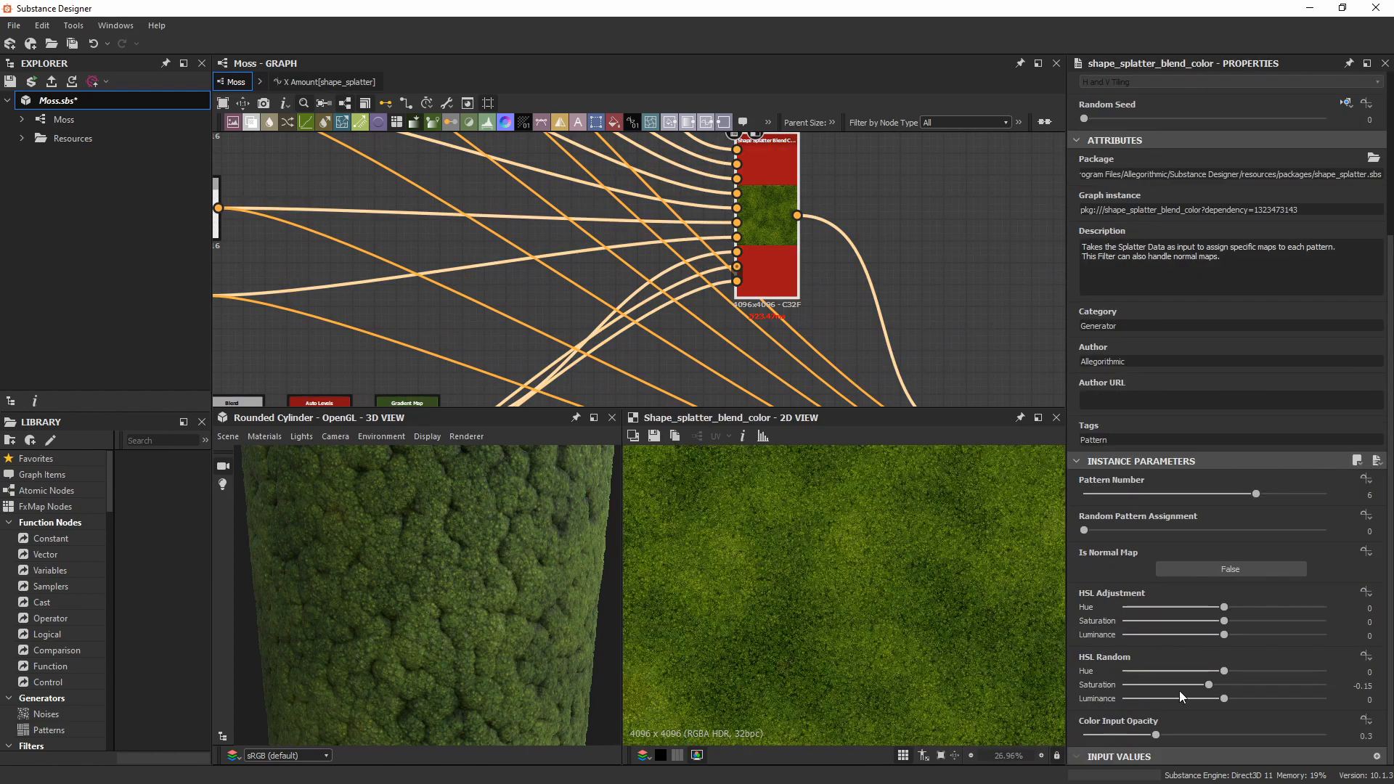
scroll(905, 581, "up", 10)
middle_click_drag(723, 578, 954, 529)
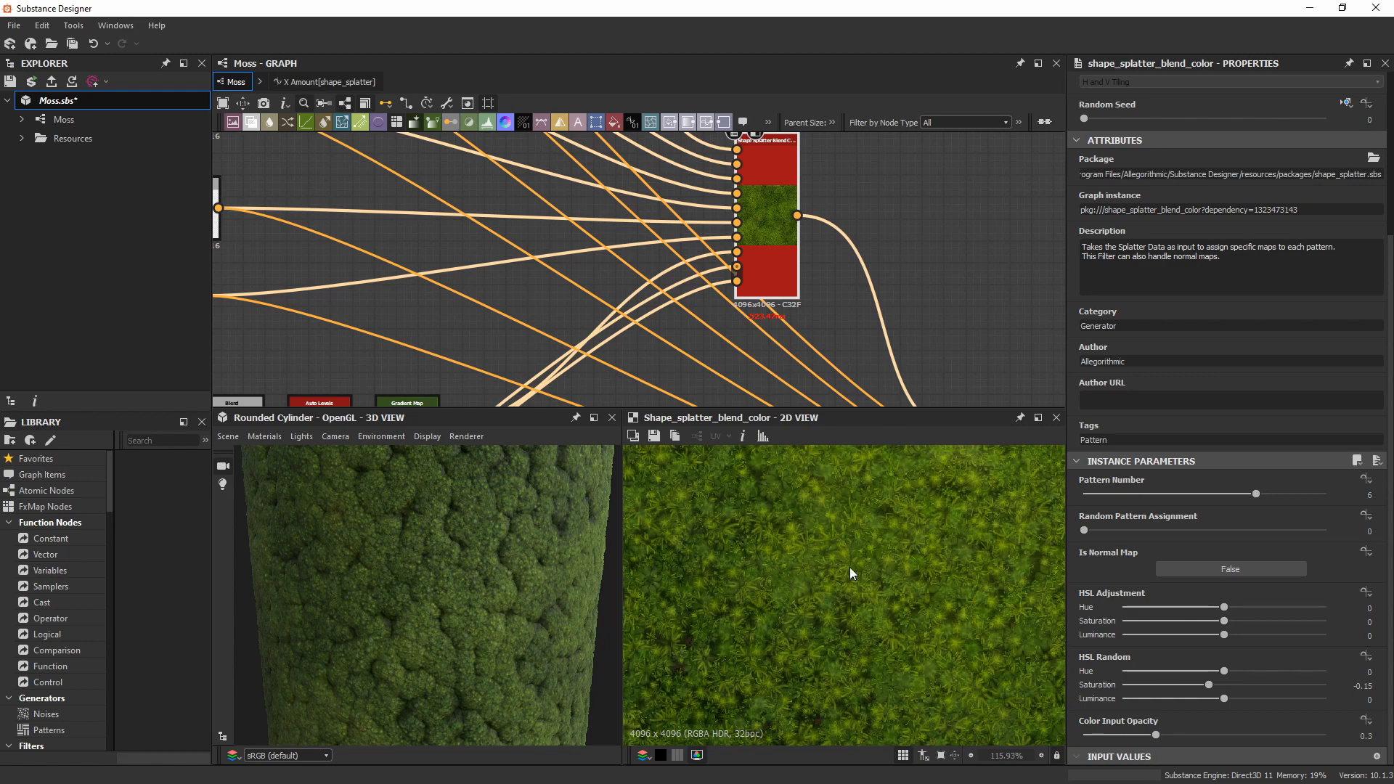
Insert a Blend node on the connection between the first and second Shape Splatter Blend Color nodes.
middle_click_drag(847, 363, 840, 318)
scroll(813, 266, "down", 1)
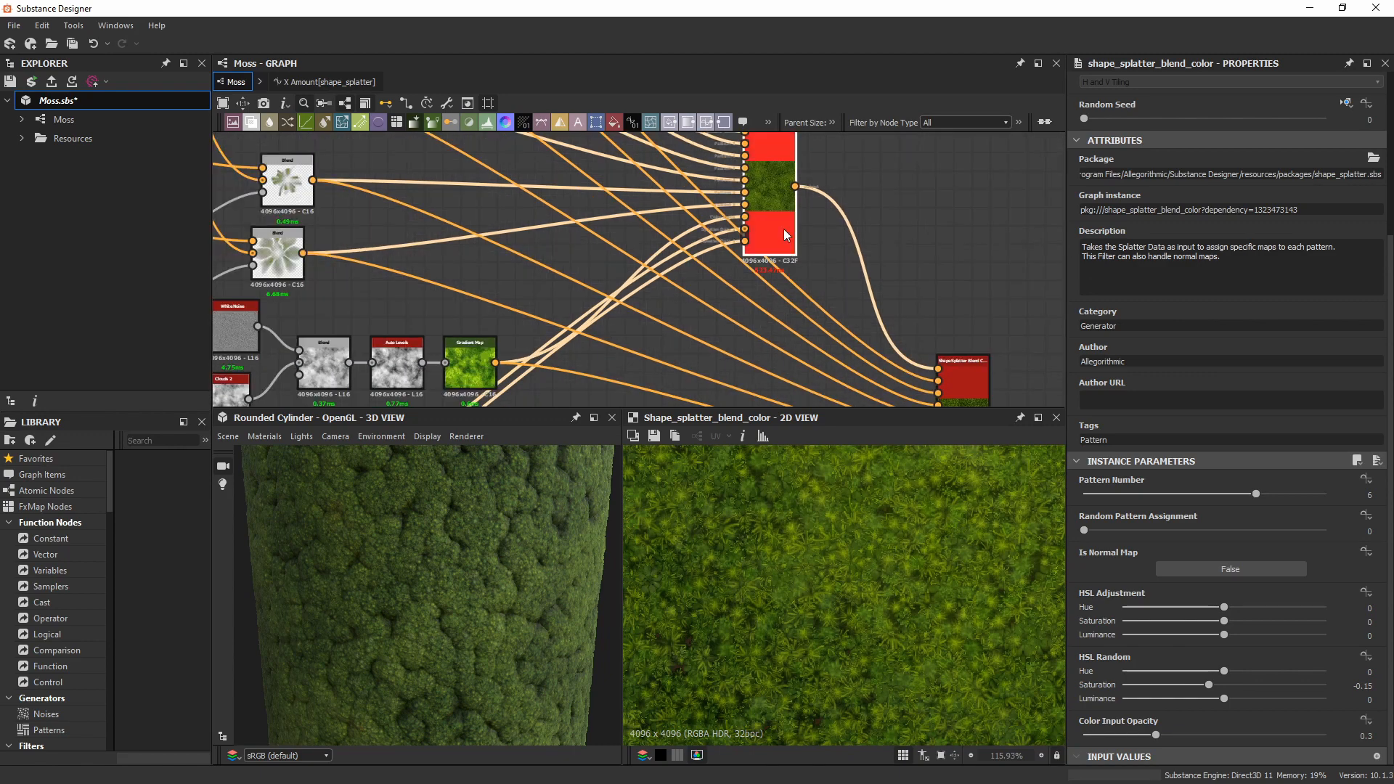
left_click_drag(768, 170, 757, 168)
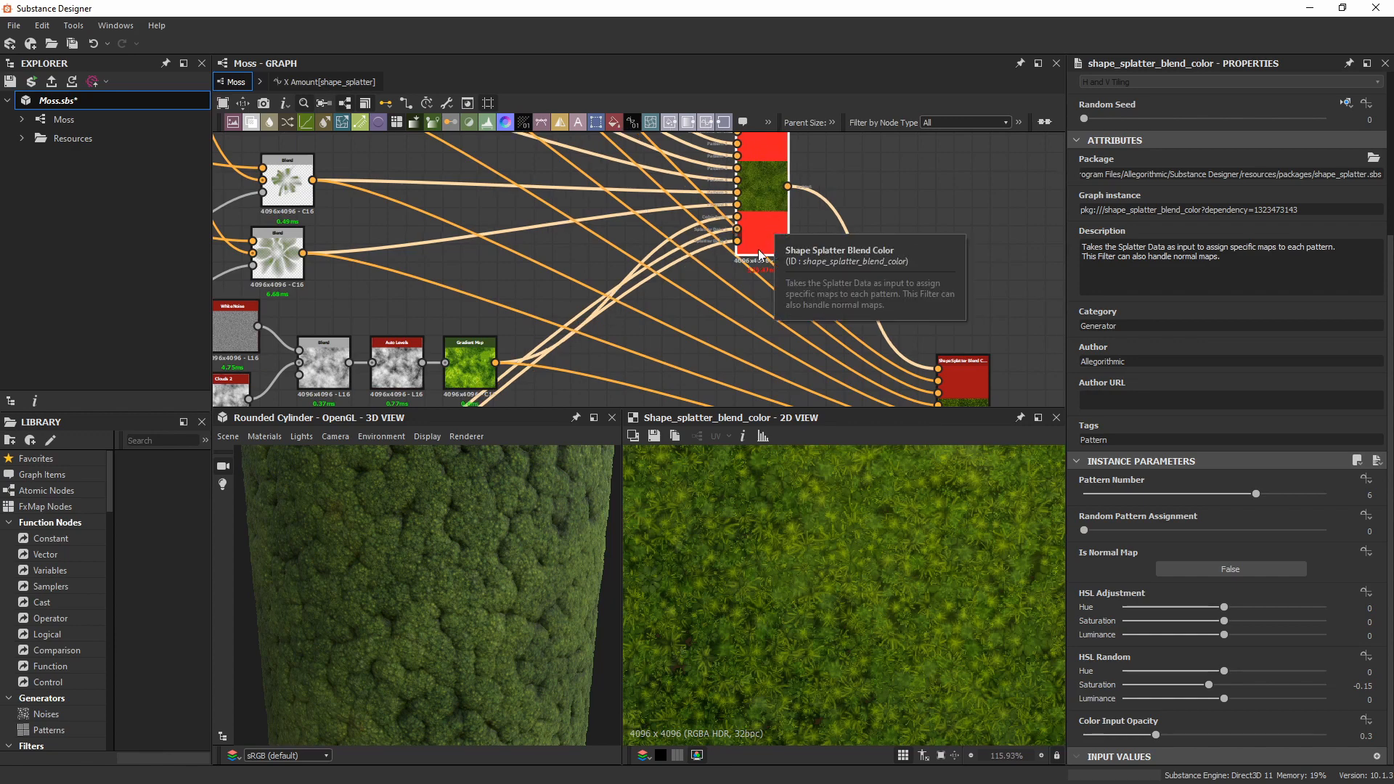
key("space")
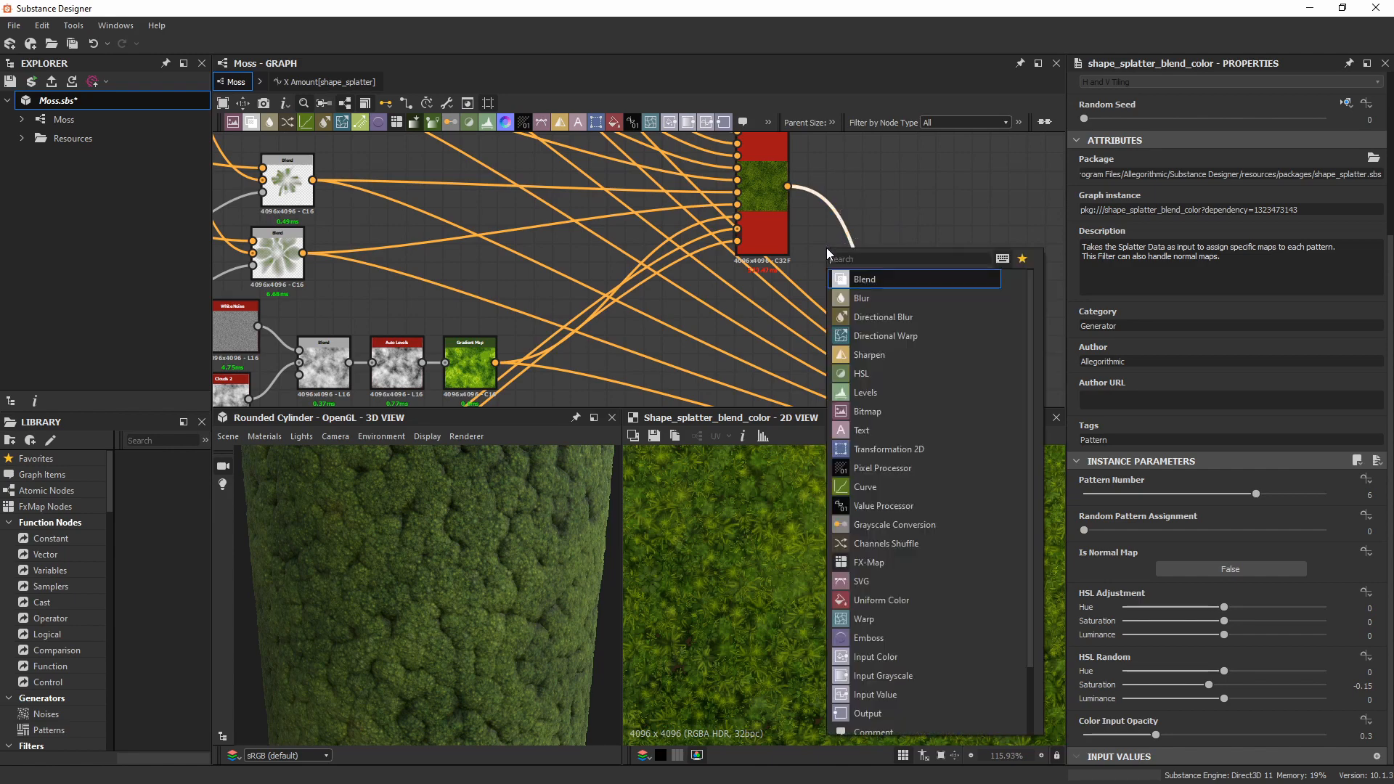
type("blend")
key("Return")
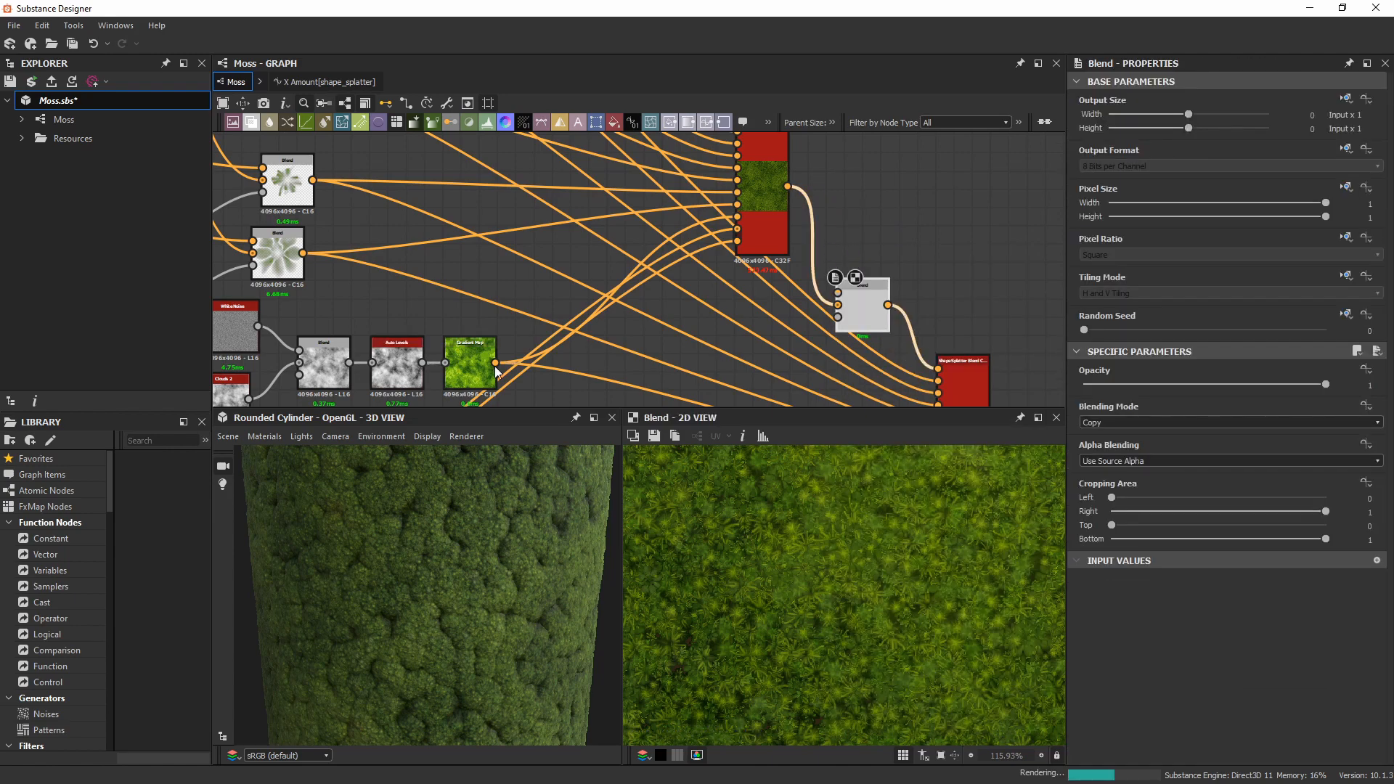
Connect the Gradient Map to the new Blend node's foreground, set its opacity to 0.57 and check the result tile-wide.
left_click_drag(495, 363, 868, 305)
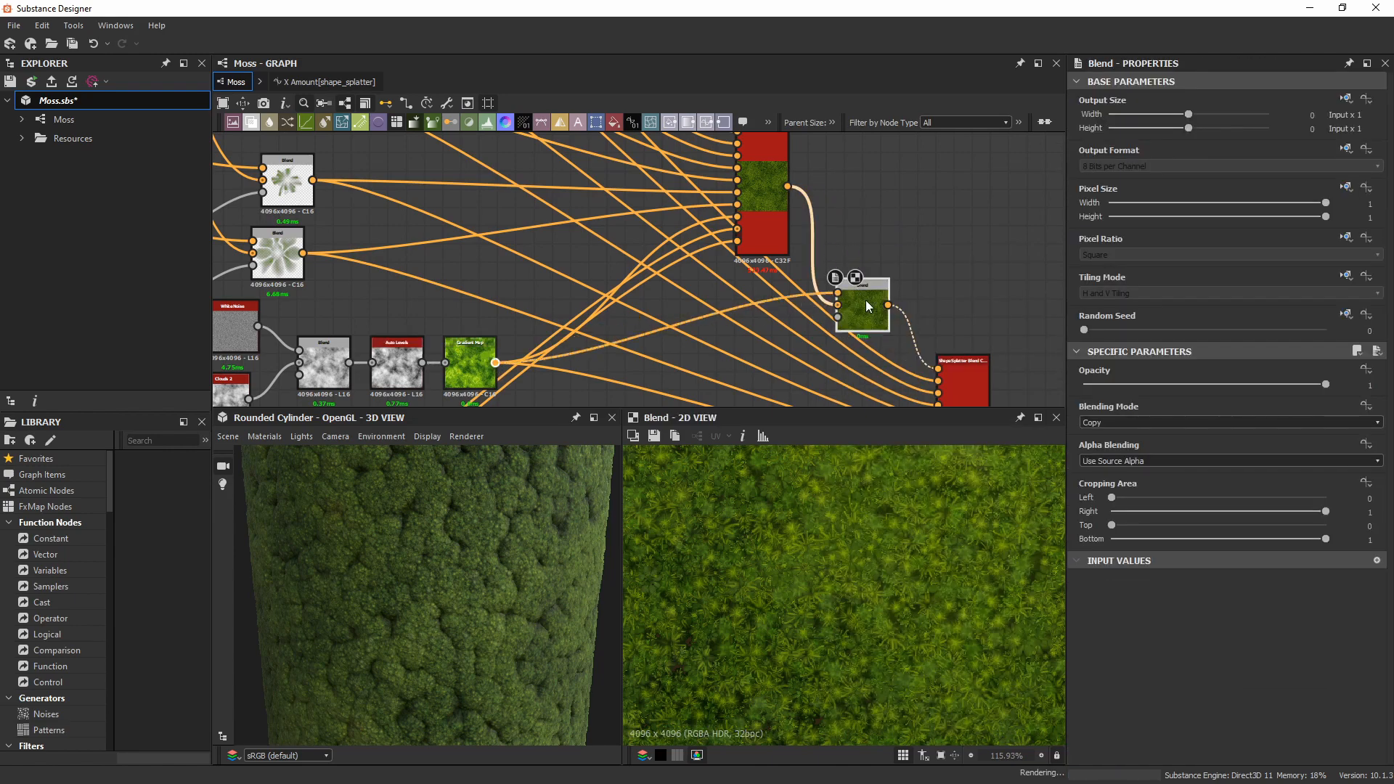
mouse_move(1237, 383)
left_mouse_down()
mouse_move(1195, 382)
mouse_move(1222, 381)
left_mouse_up()
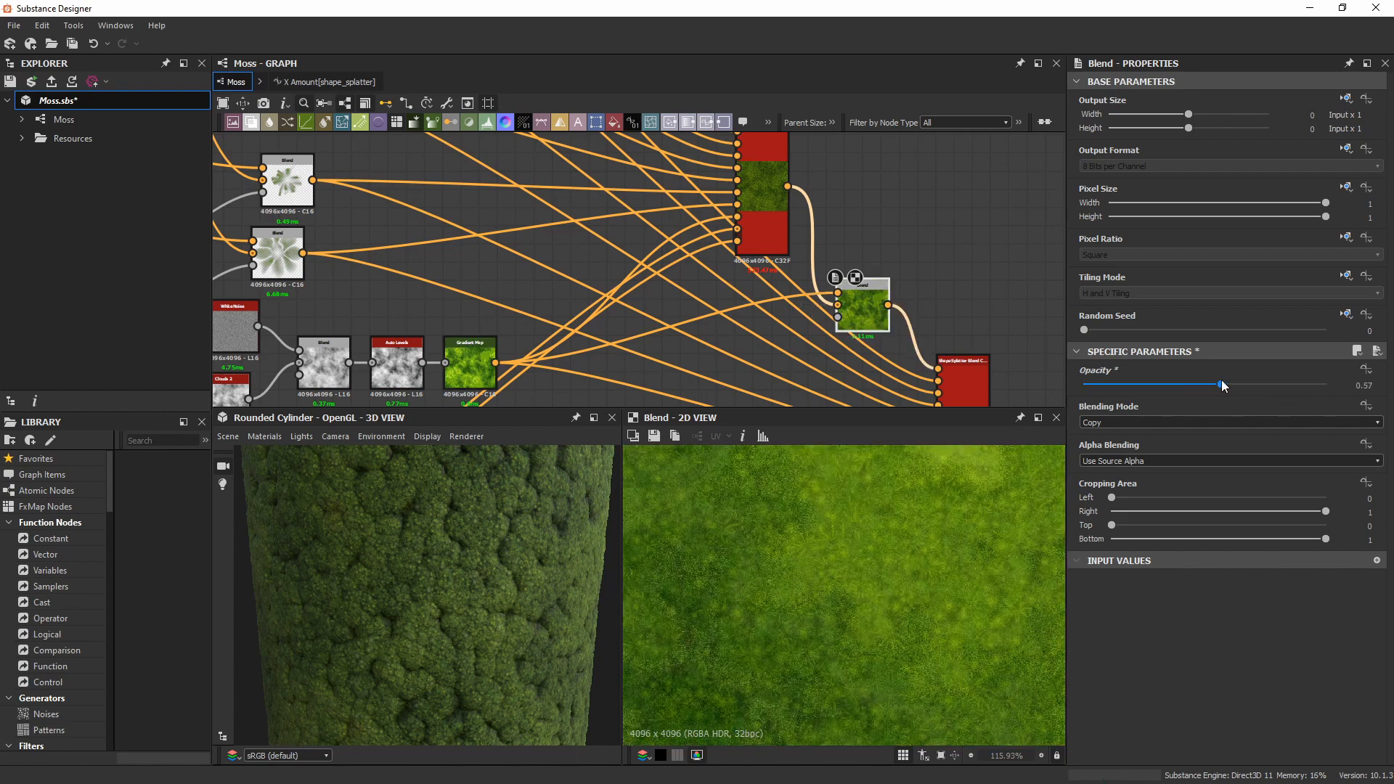
scroll(795, 561, "down", 8)
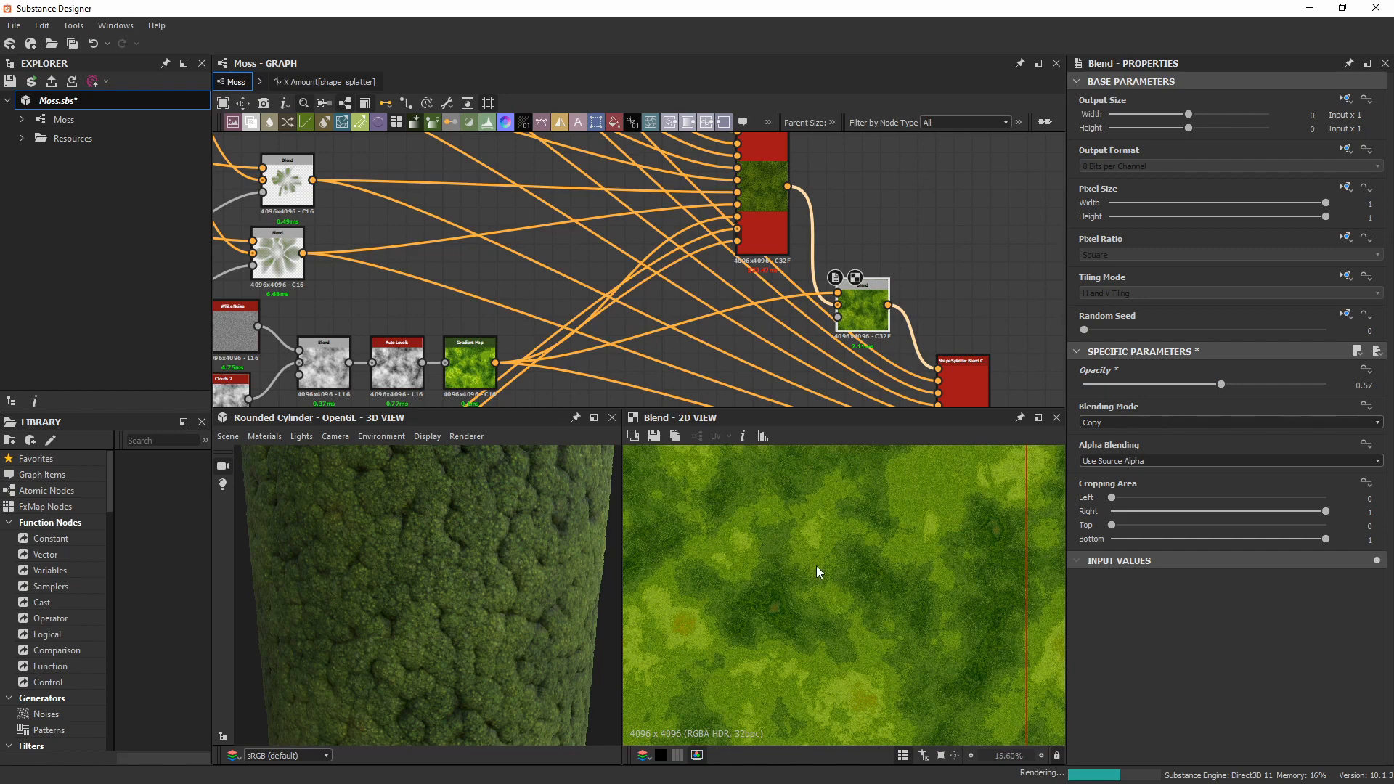
Set the new Blend node's blending mode to Multiply and inspect the blended plants close up.
left_click(1162, 423)
left_click(1095, 463)
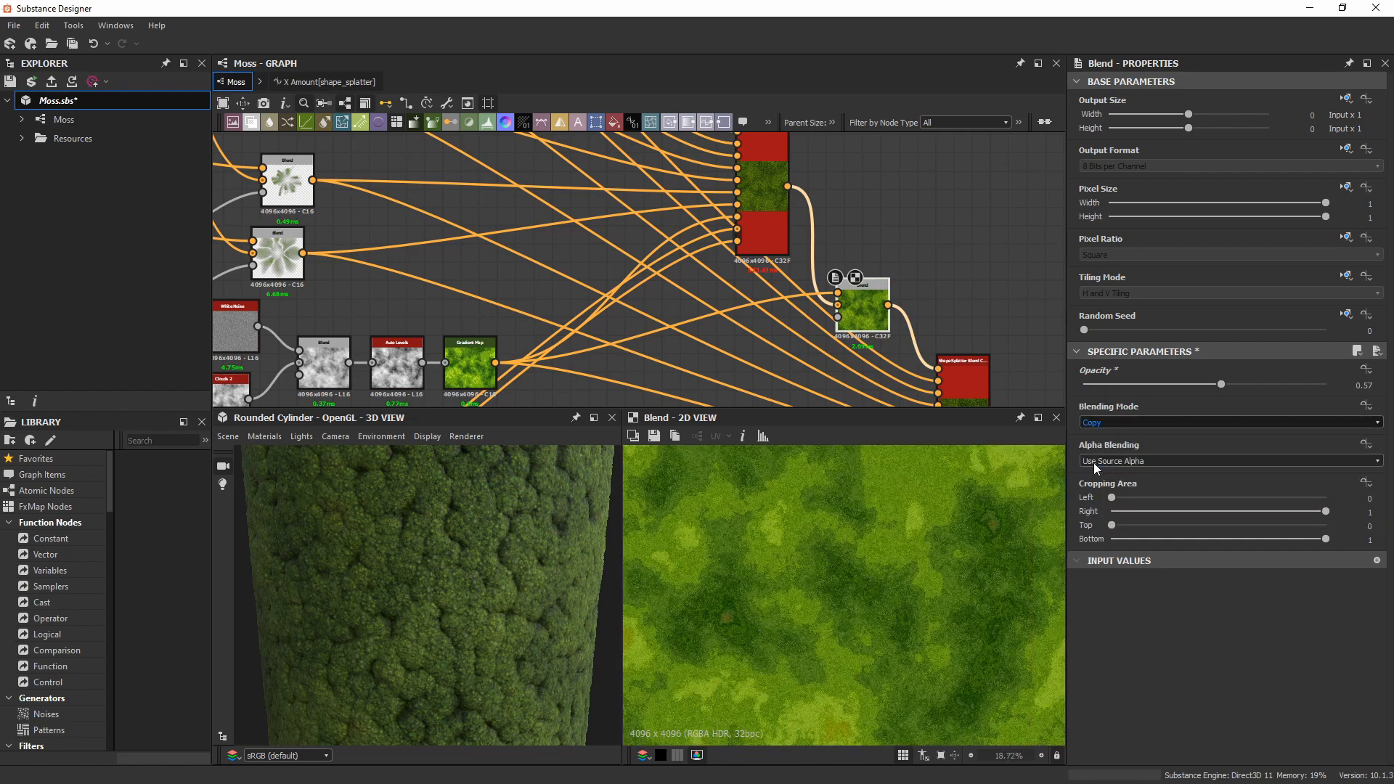
scroll(770, 545, "up", 10)
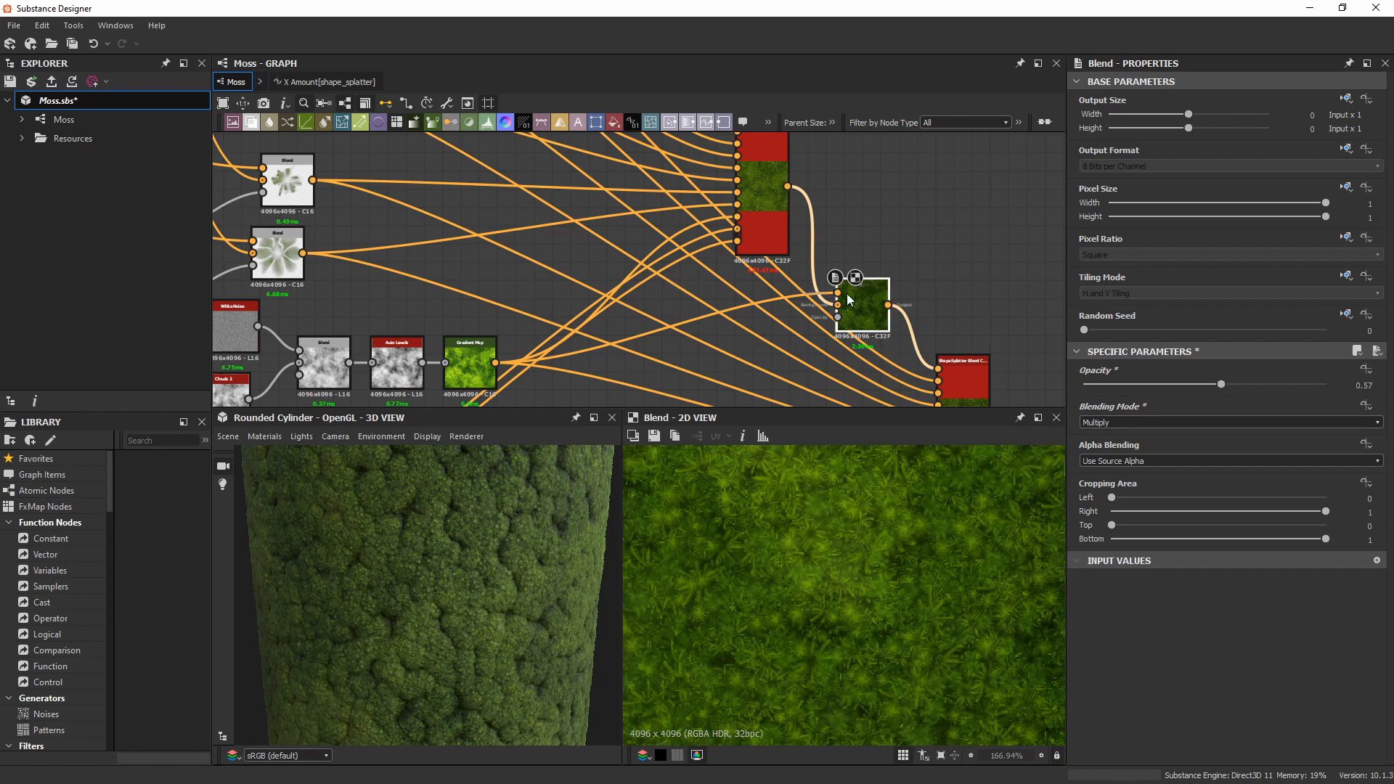
Delete the new Blend node and view the first Shape Splatter Blend Color node's plants close up.
key("Delete")
left_click(763, 210)
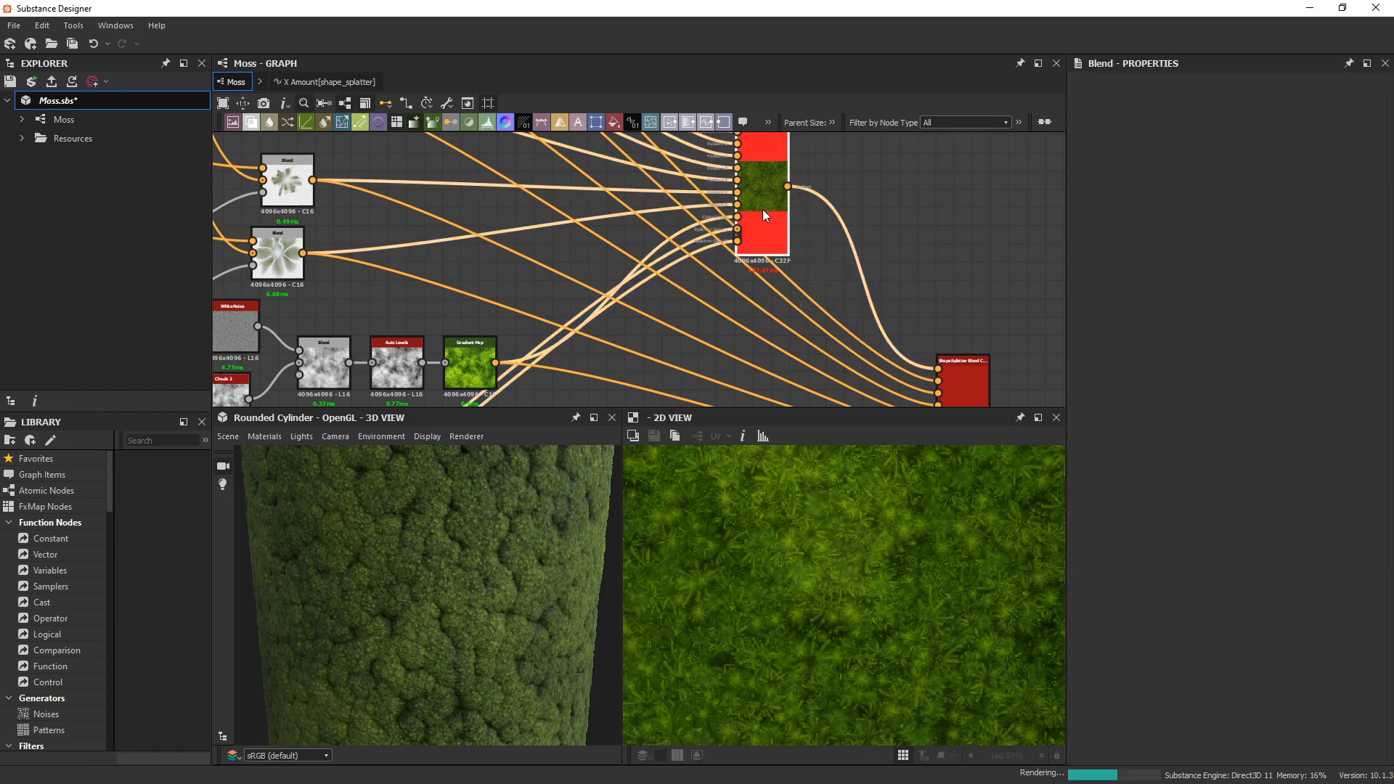
middle_click_drag(747, 233, 720, 313)
scroll(834, 565, "down", 3)
scroll(829, 594, "up", 4)
scroll(829, 594, "up", 4)
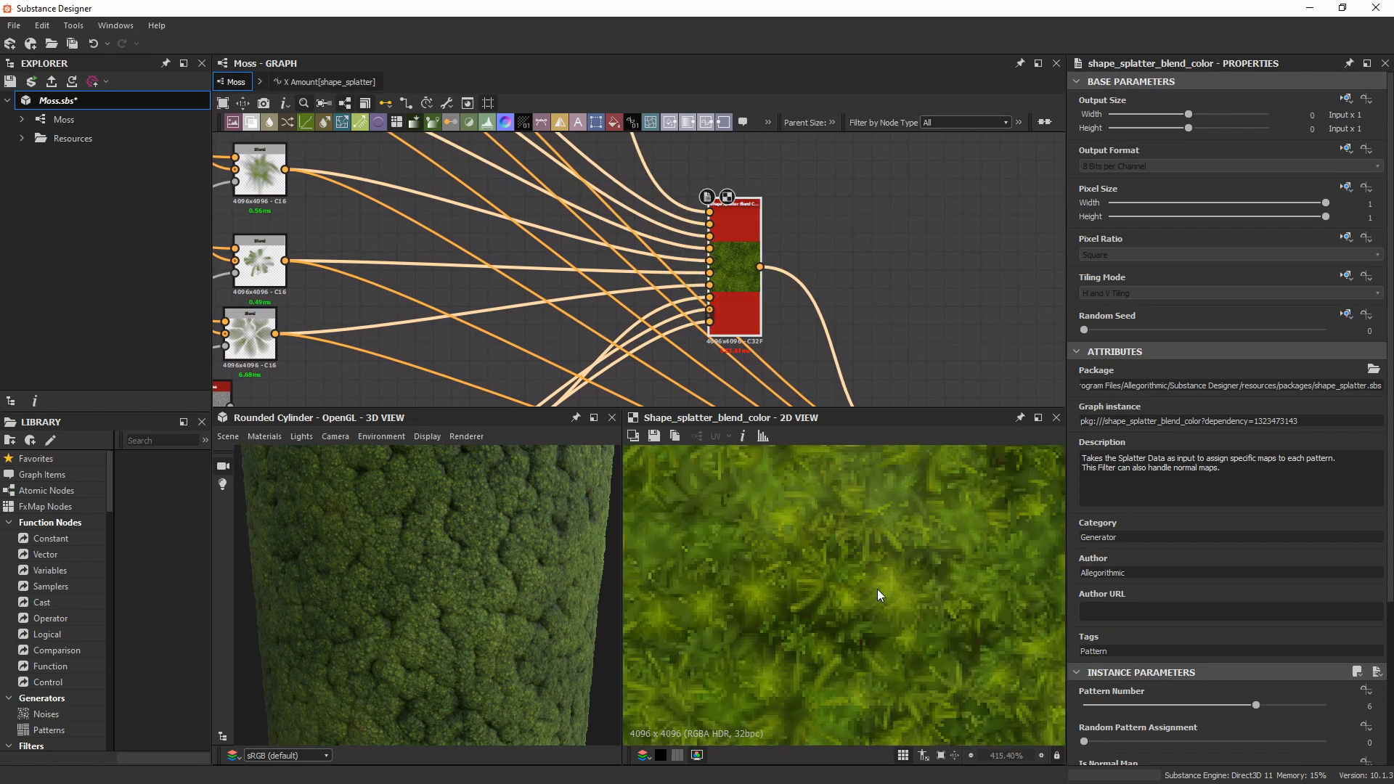
Display the green Gradient Map's output and examine its pixel-level color variation close up.
middle_click_drag(697, 246, 691, 92)
double_click(441, 290)
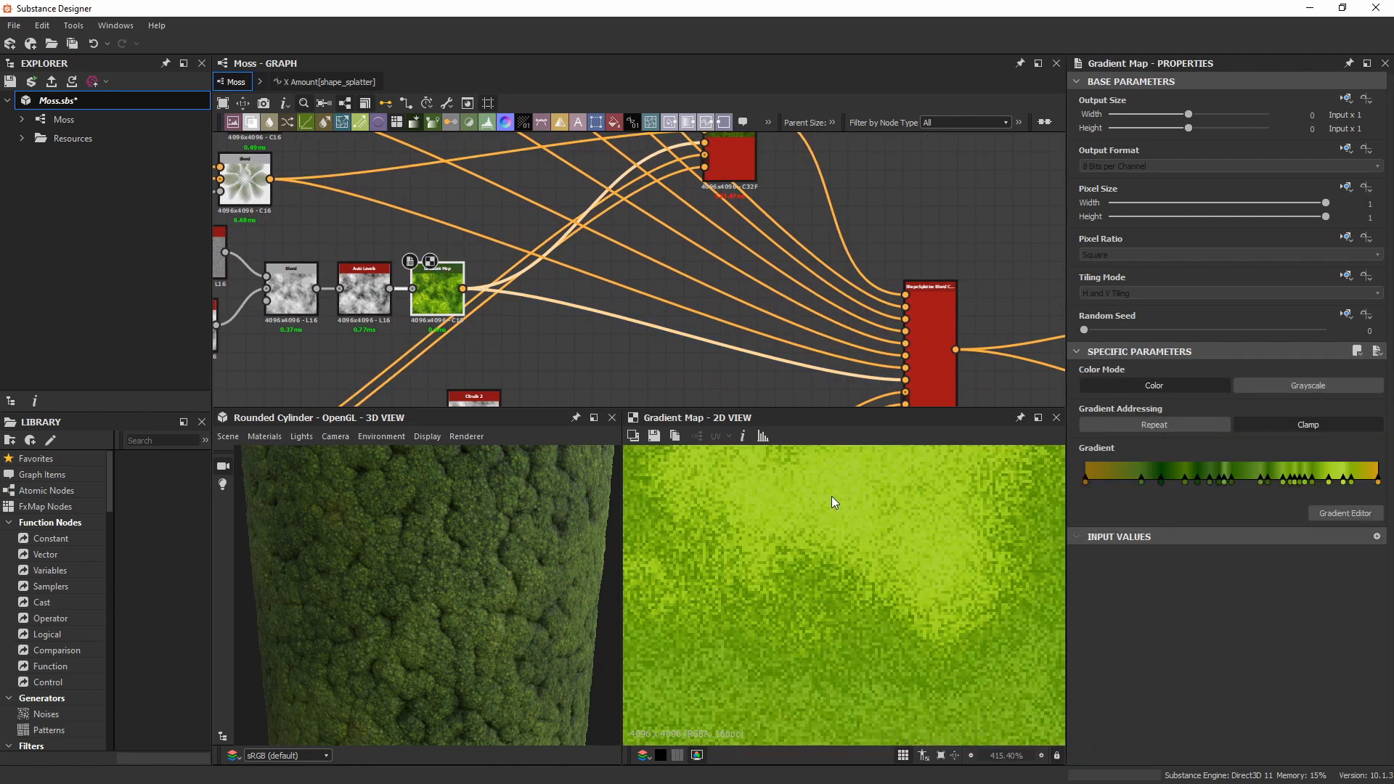
scroll(831, 581, "up", 2)
scroll(921, 640, "up", 1)
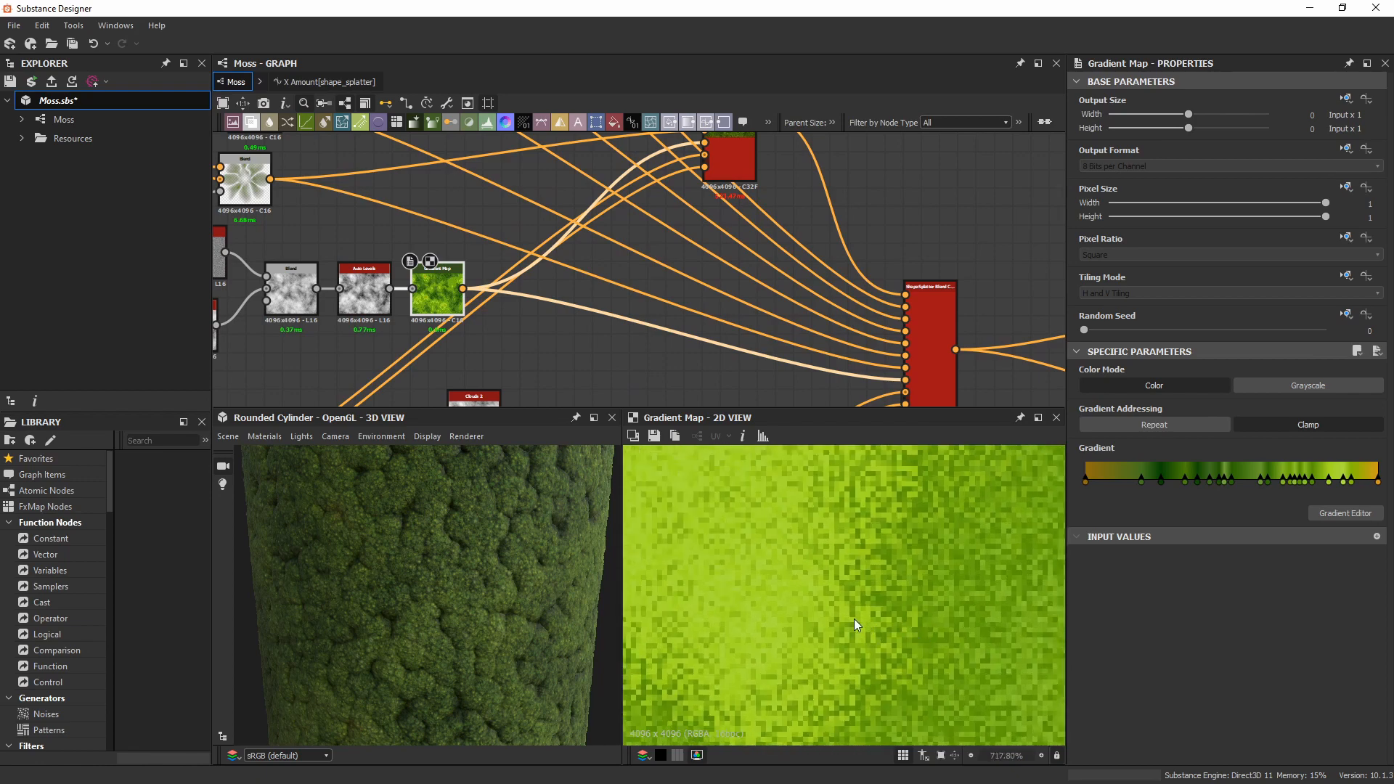
Examine the Gradient Map's pixel-level colour variation and locate the Shape Splatter node in the graph.
scroll(854, 620, "up", 11)
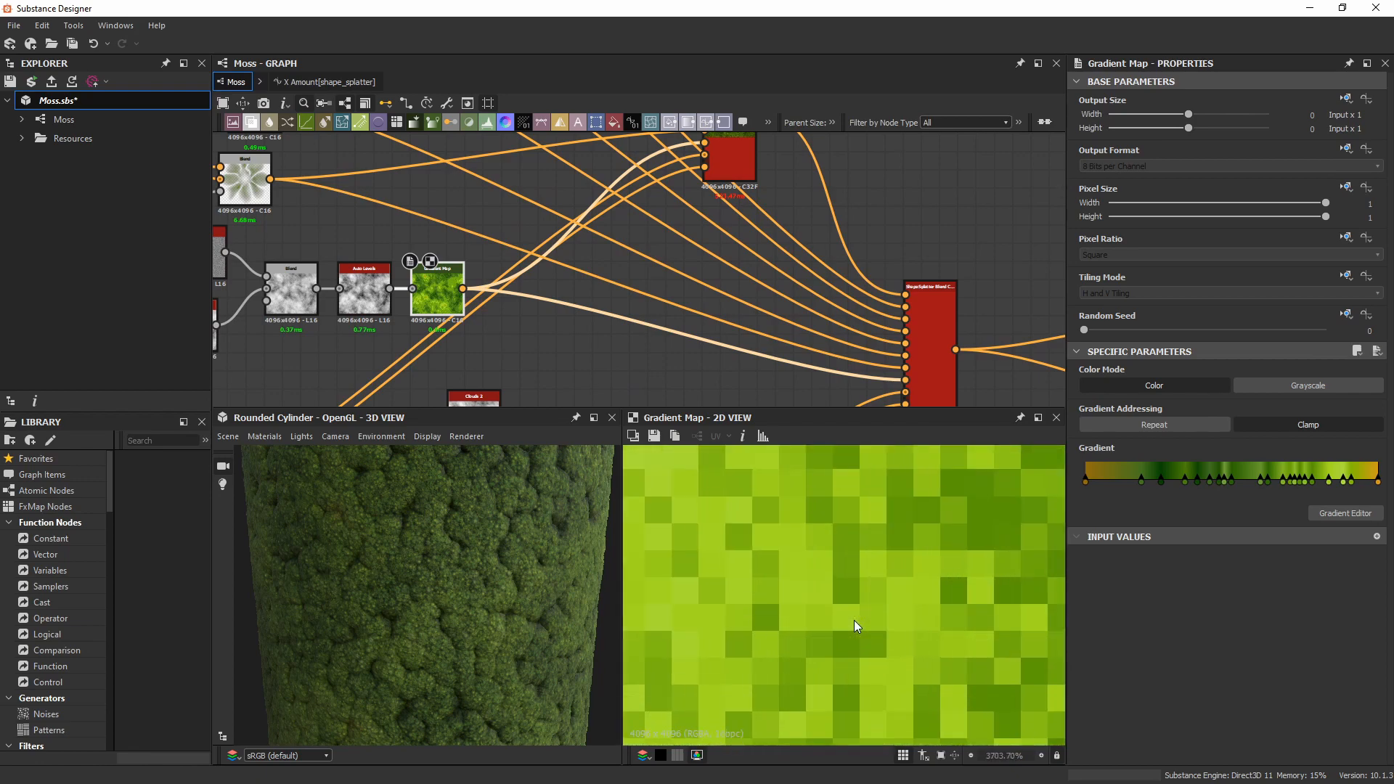
scroll(841, 618, "down", 9)
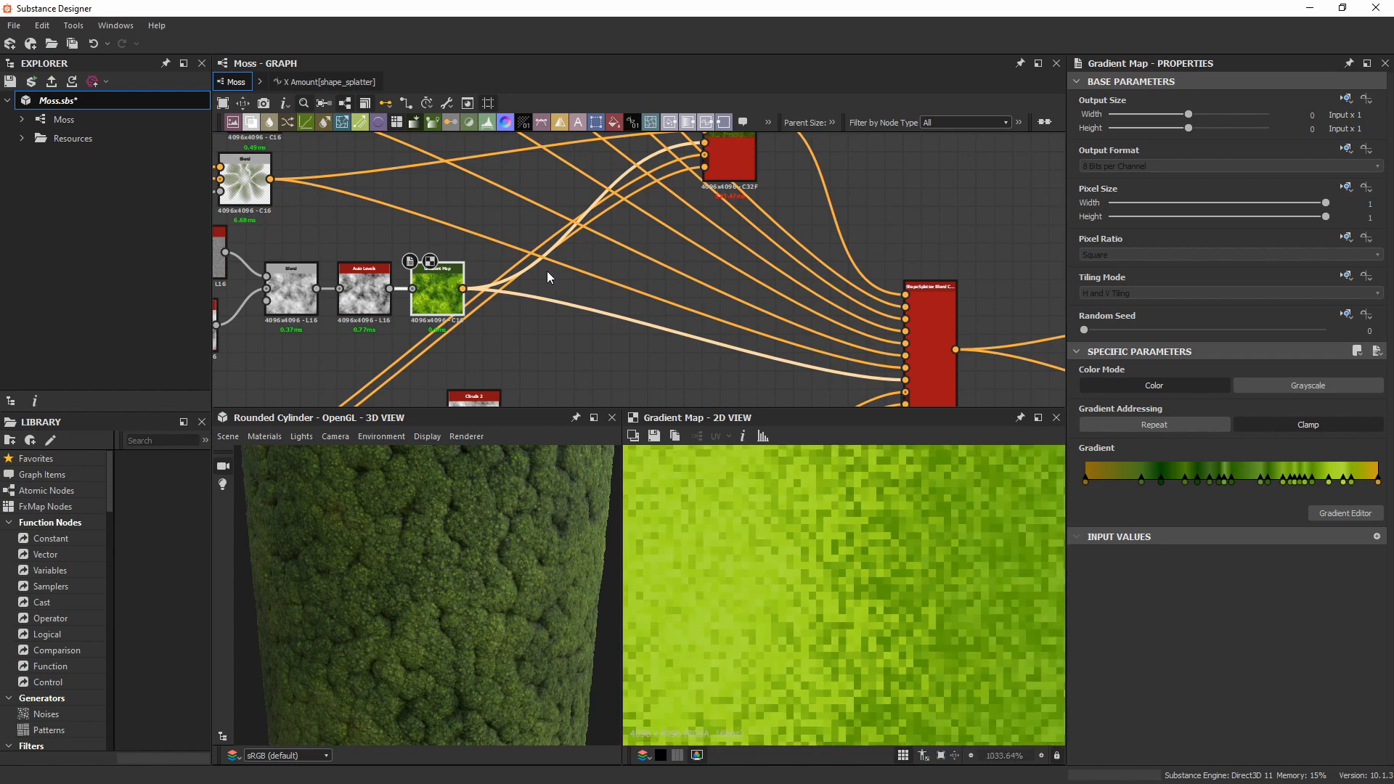
scroll(547, 274, "down", 4)
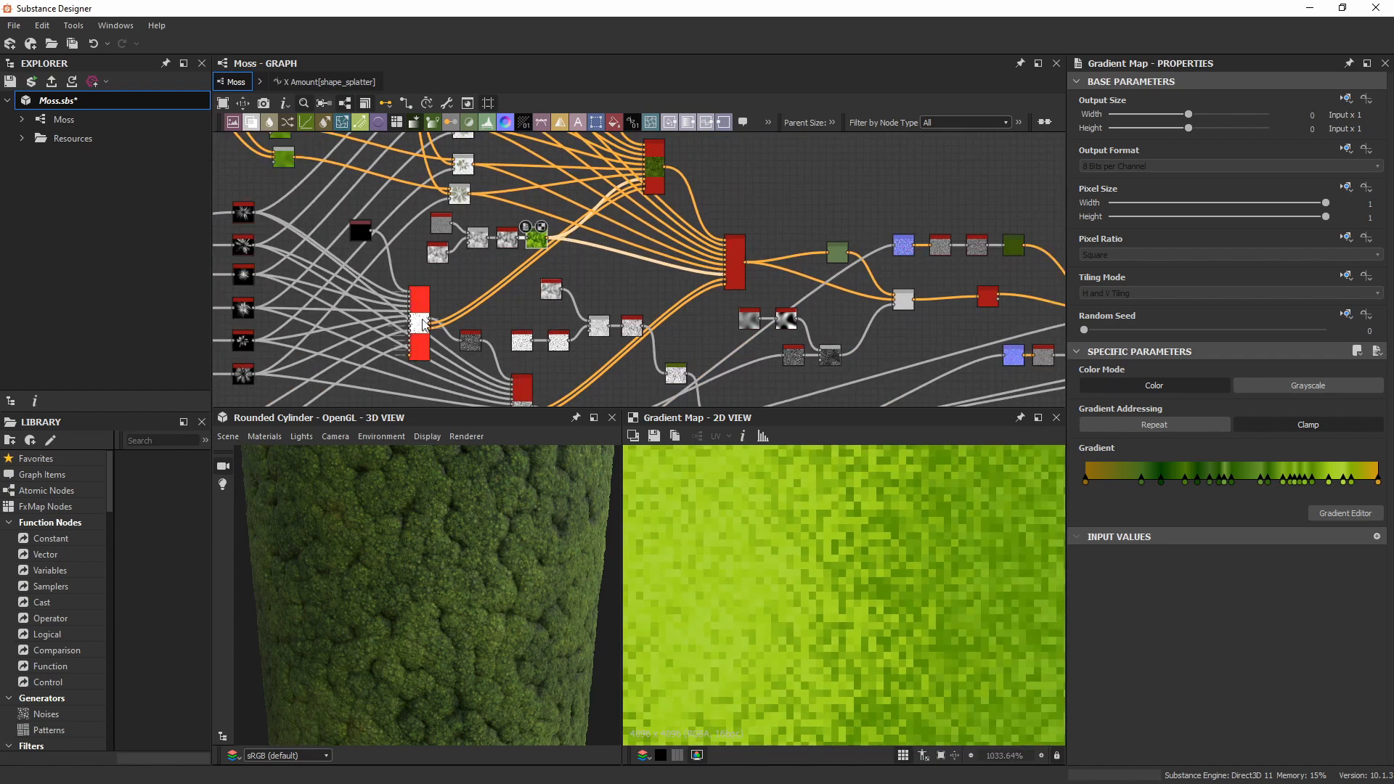
scroll(422, 323, "up", 2)
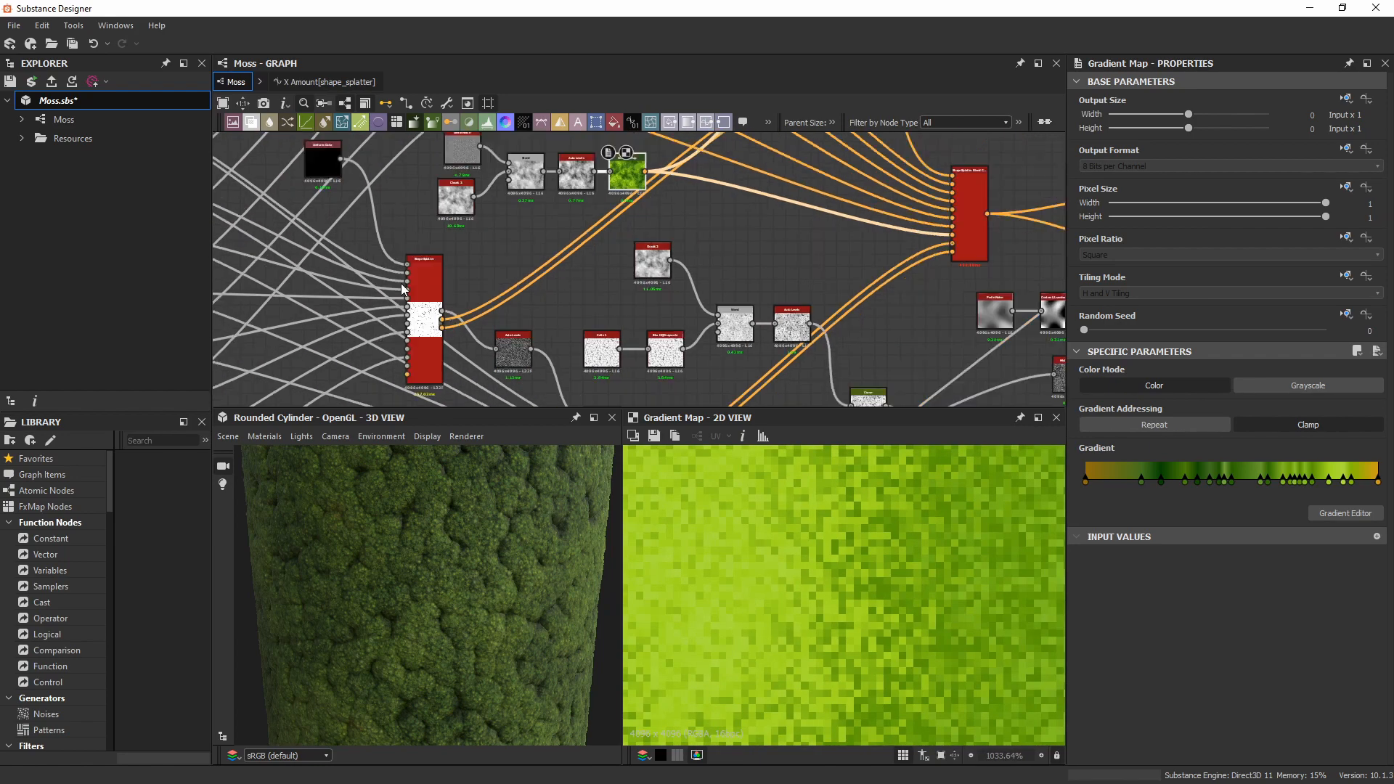
scroll(405, 289, "down", 2)
scroll(425, 311, "up", 2)
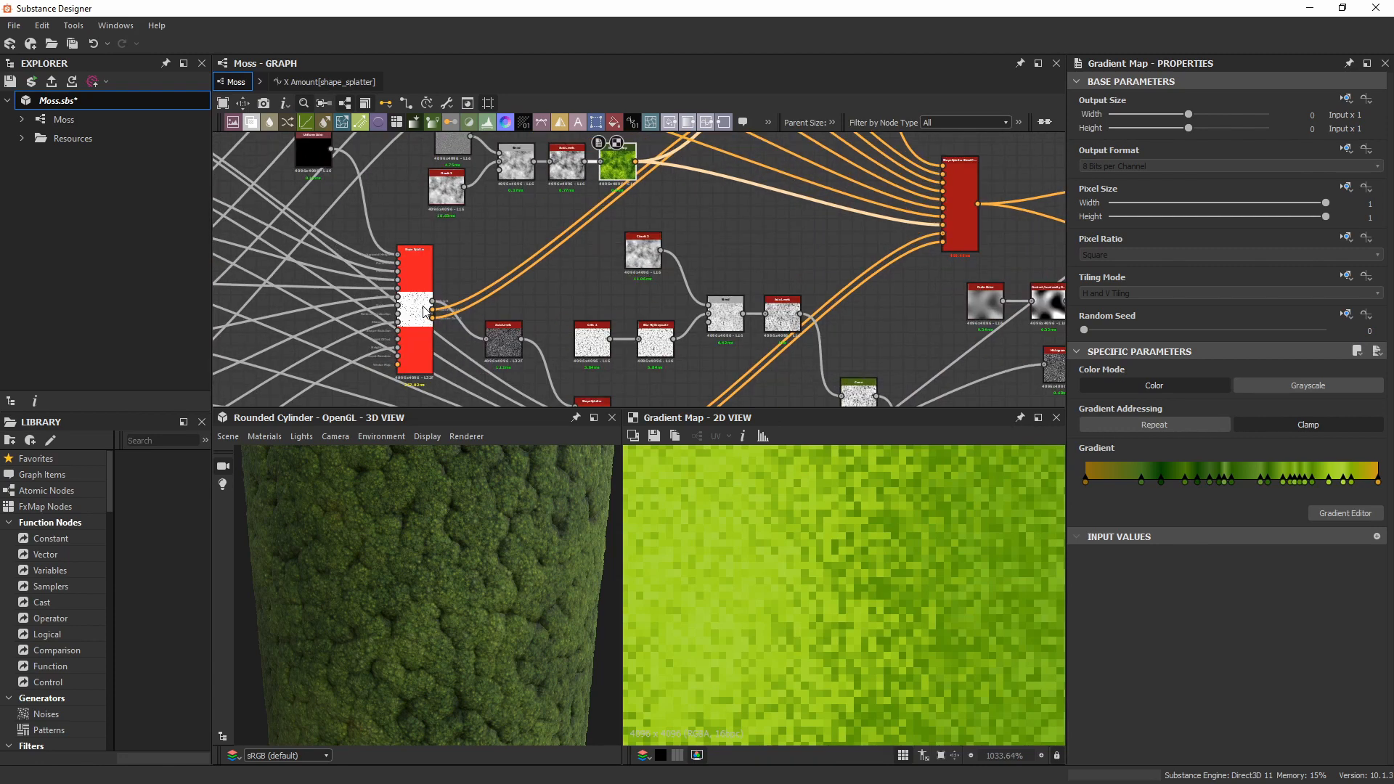
scroll(425, 311, "up", 1)
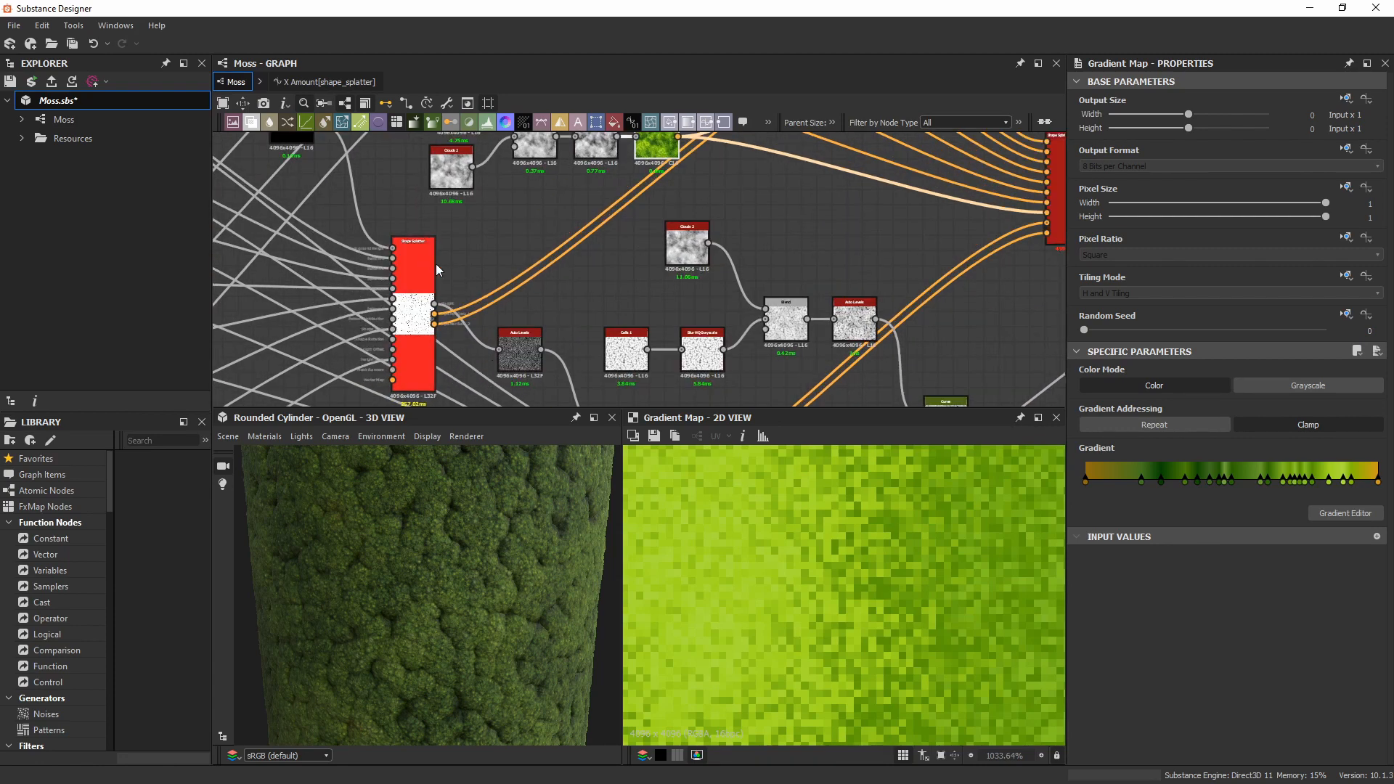
Display the Shape Splatter Blend Color output in the 2D view and inspect its colours down to individual pixels.
middle_click_drag(629, 199, 432, 369)
left_click(703, 204)
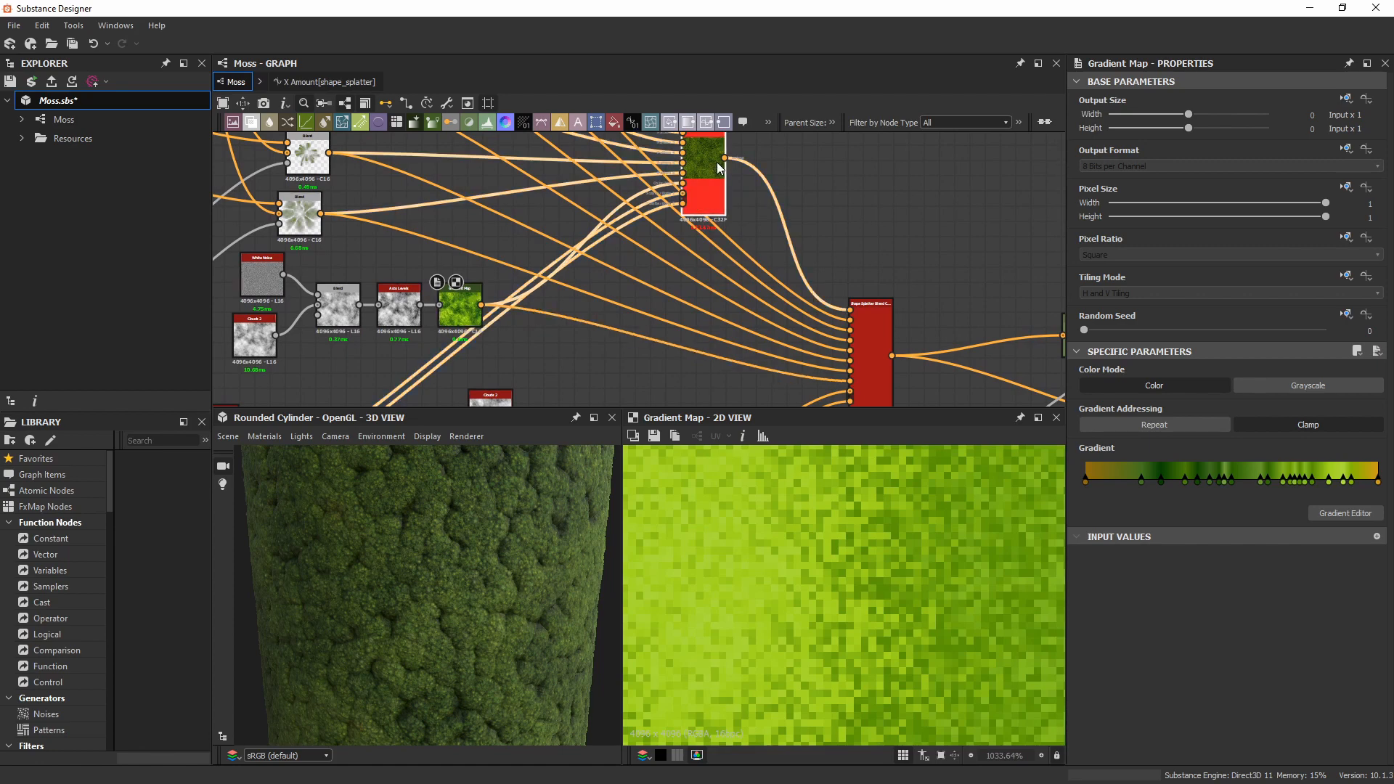
scroll(810, 548, "up", 3)
scroll(808, 581, "up", 1)
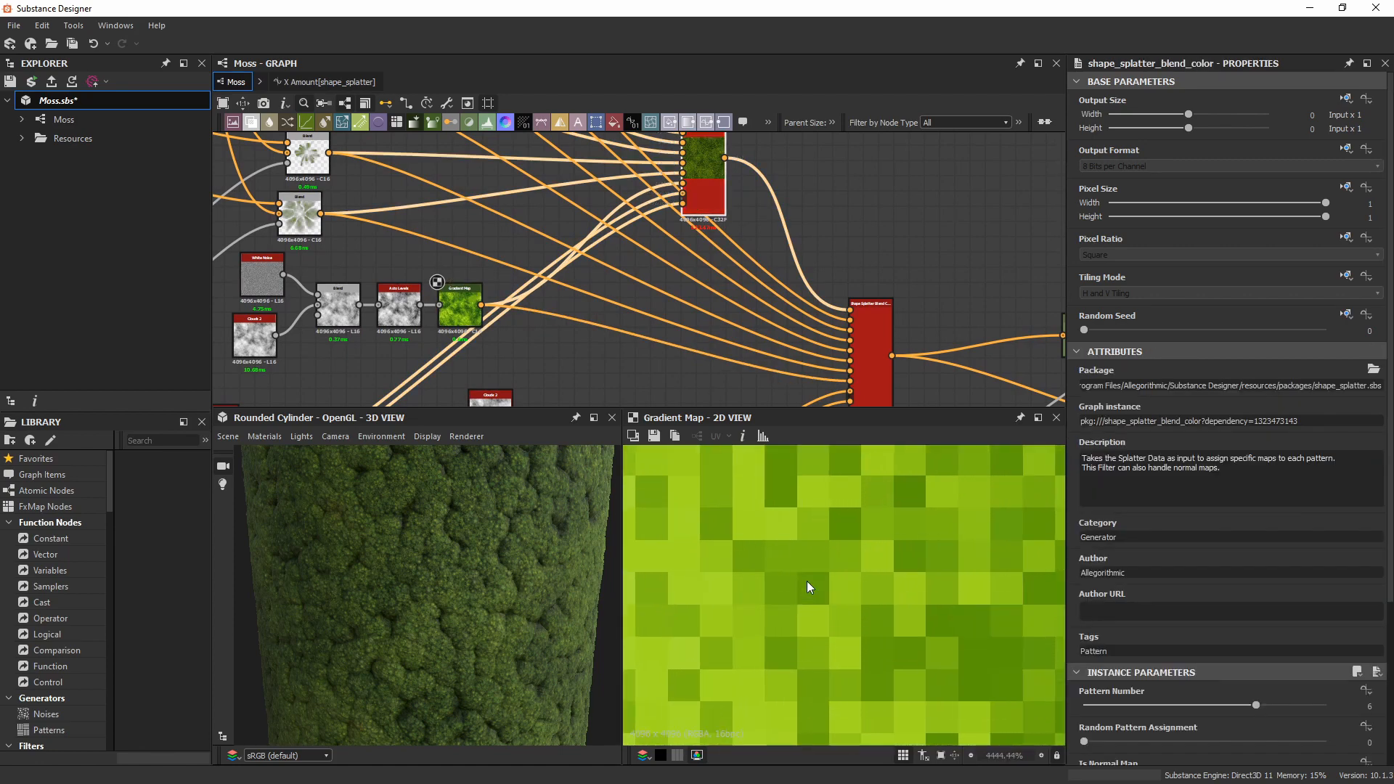
scroll(805, 582, "up", 2)
double_click(719, 203)
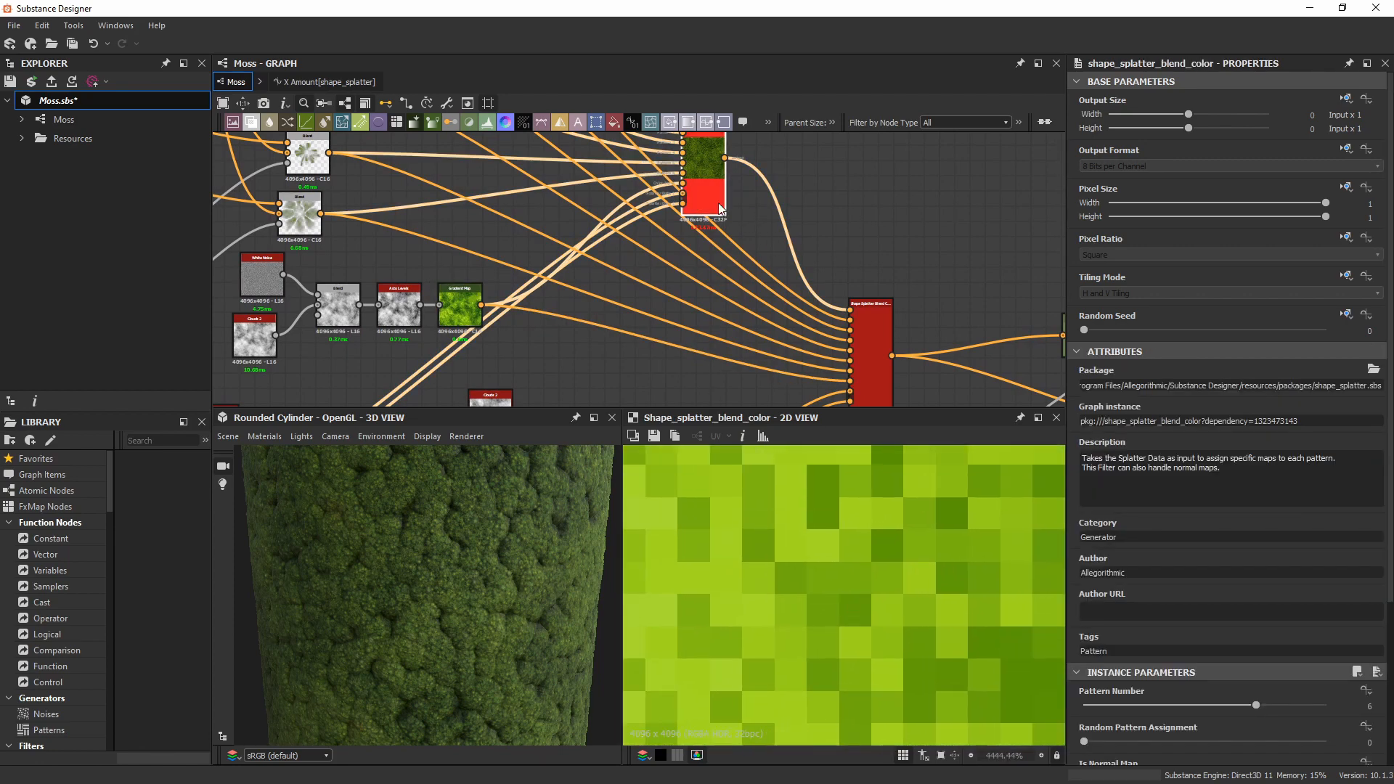
scroll(851, 573, "down", 5)
scroll(852, 573, "down", 3)
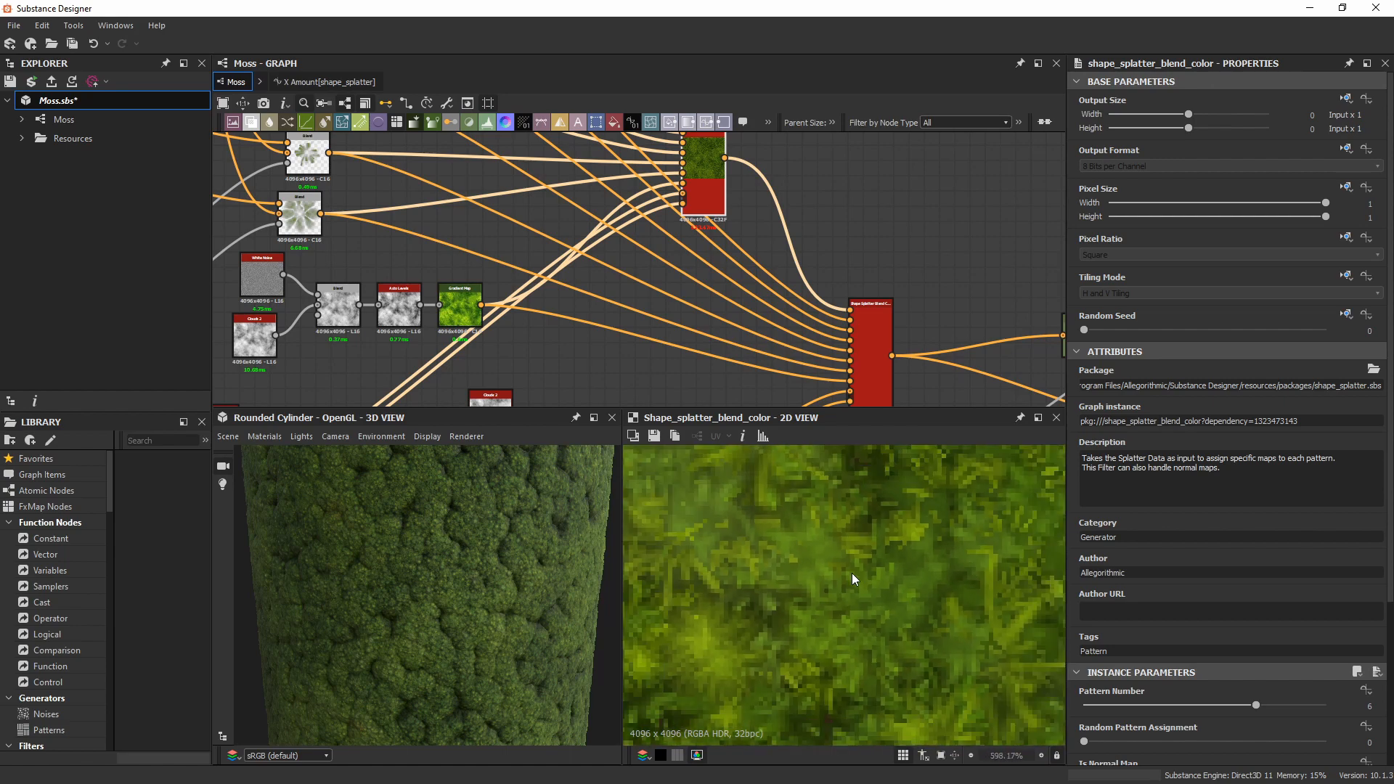
scroll(852, 573, "up", 8)
scroll(852, 573, "up", 1)
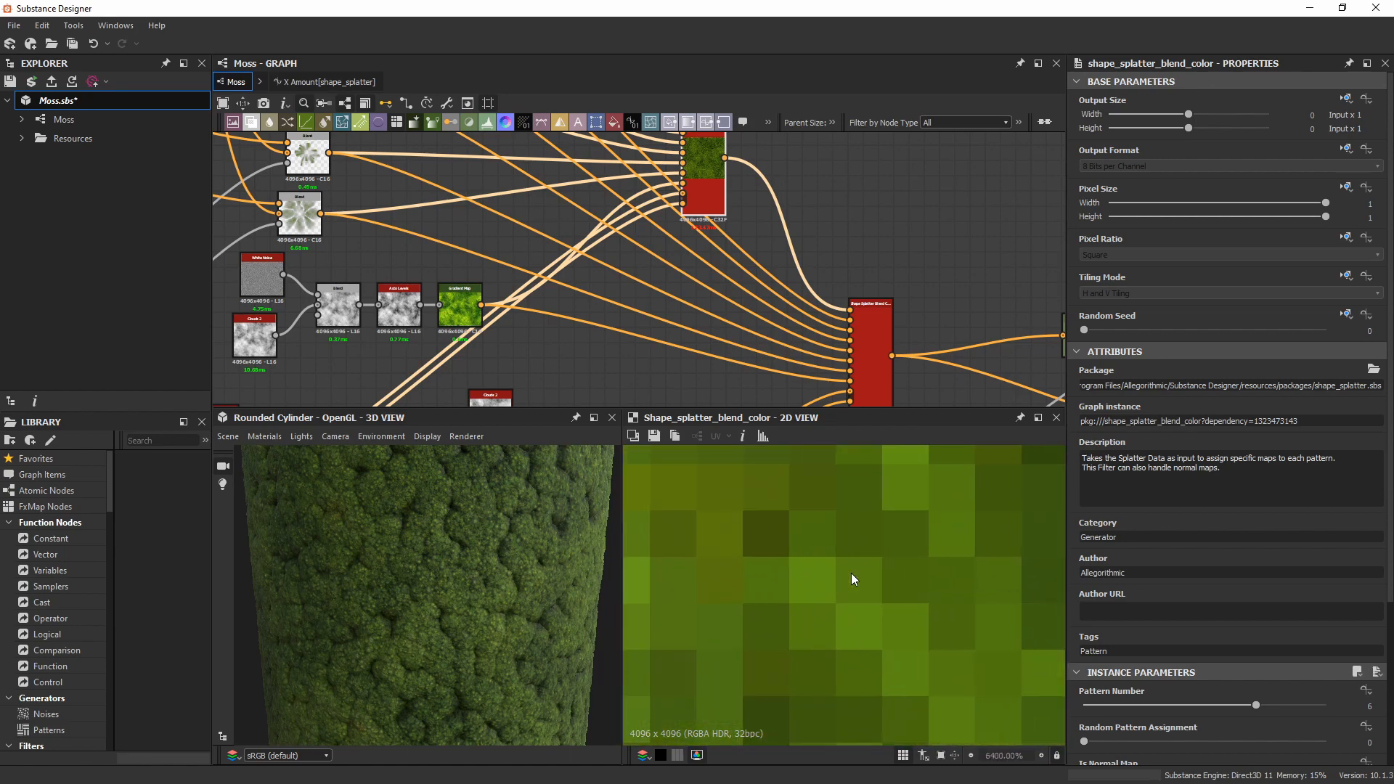
scroll(1249, 442, "down", 3)
Review the nodes feeding Shape Splatter Blend Color and display the Gradient Map output again for comparison.
middle_click_drag(492, 205, 550, 325)
scroll(551, 325, "down", 2)
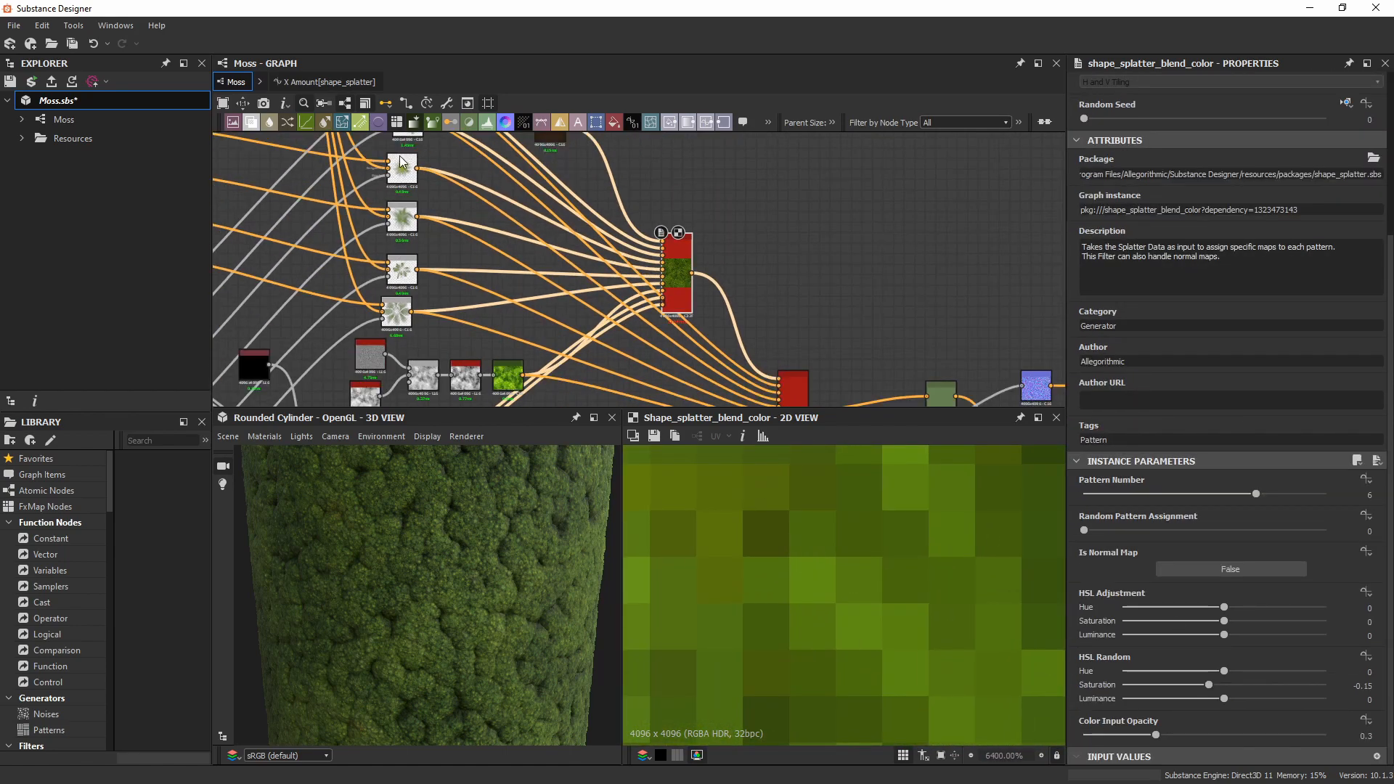
middle_click_drag(475, 215, 549, 204)
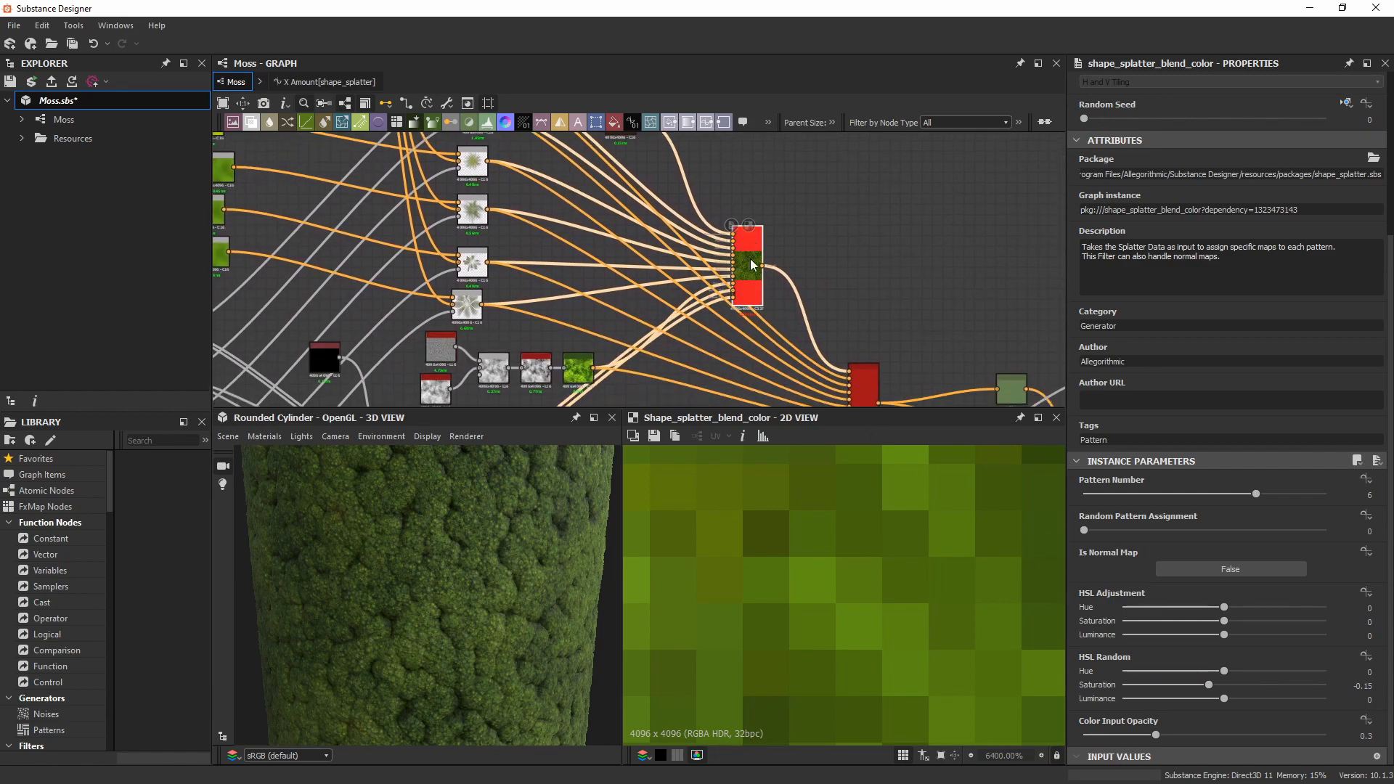
scroll(777, 247, "up", 4)
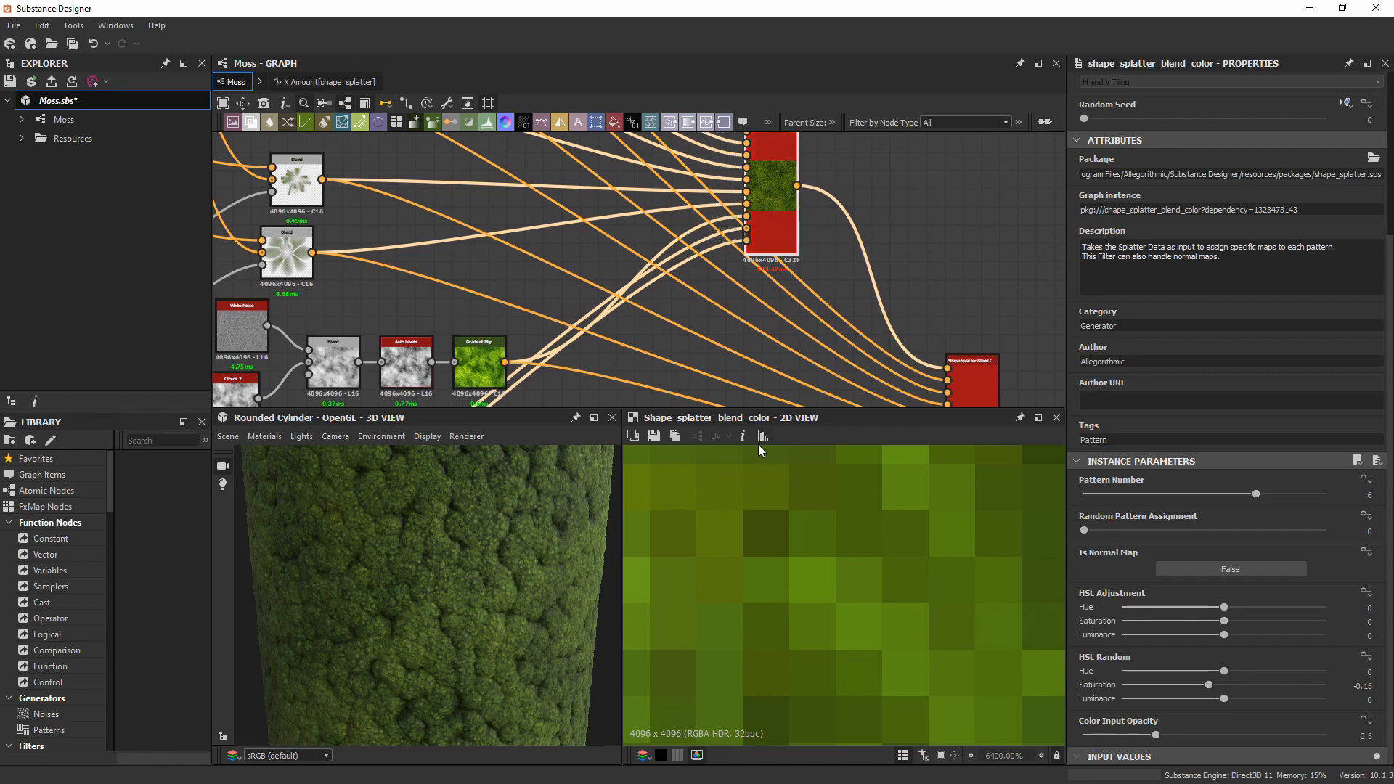
double_click(473, 365)
scroll(836, 577, "down", 4)
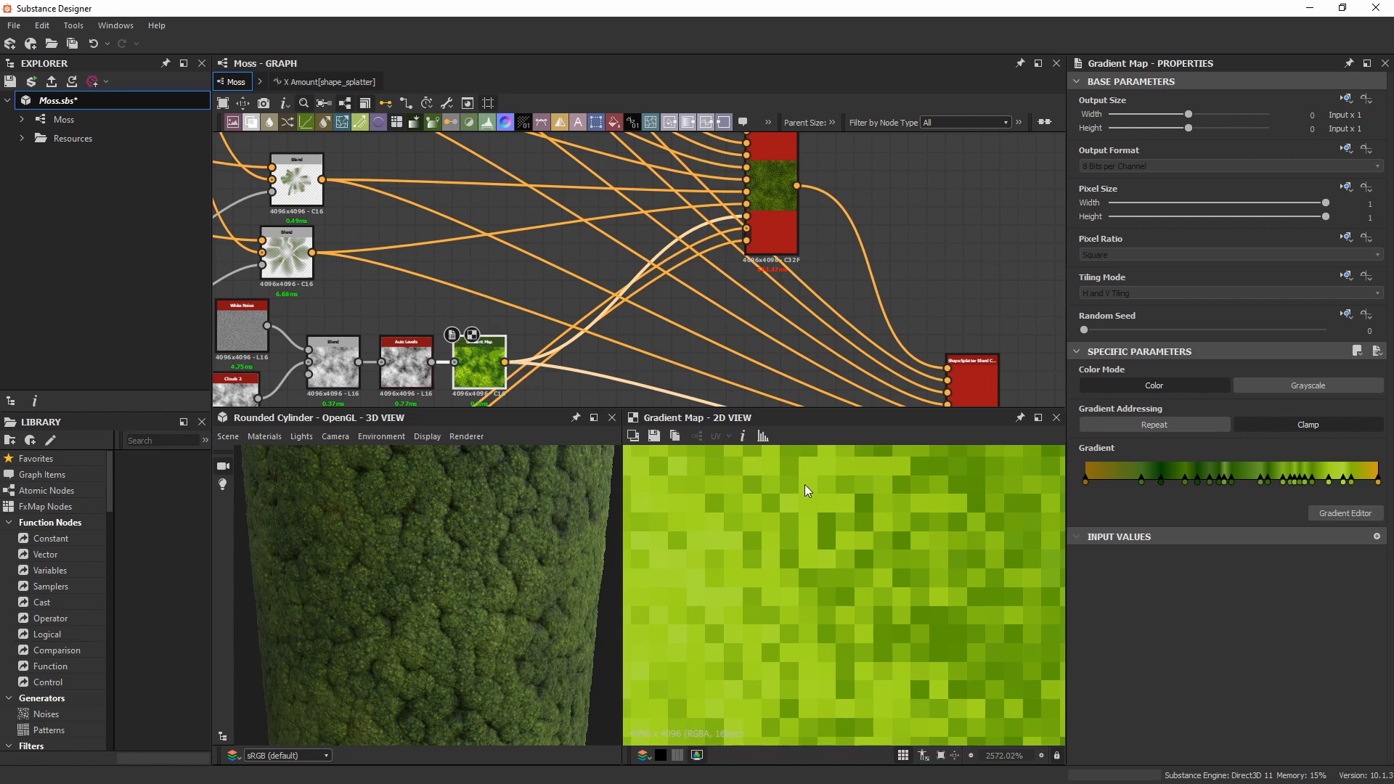
scroll(852, 586, "up", 1)
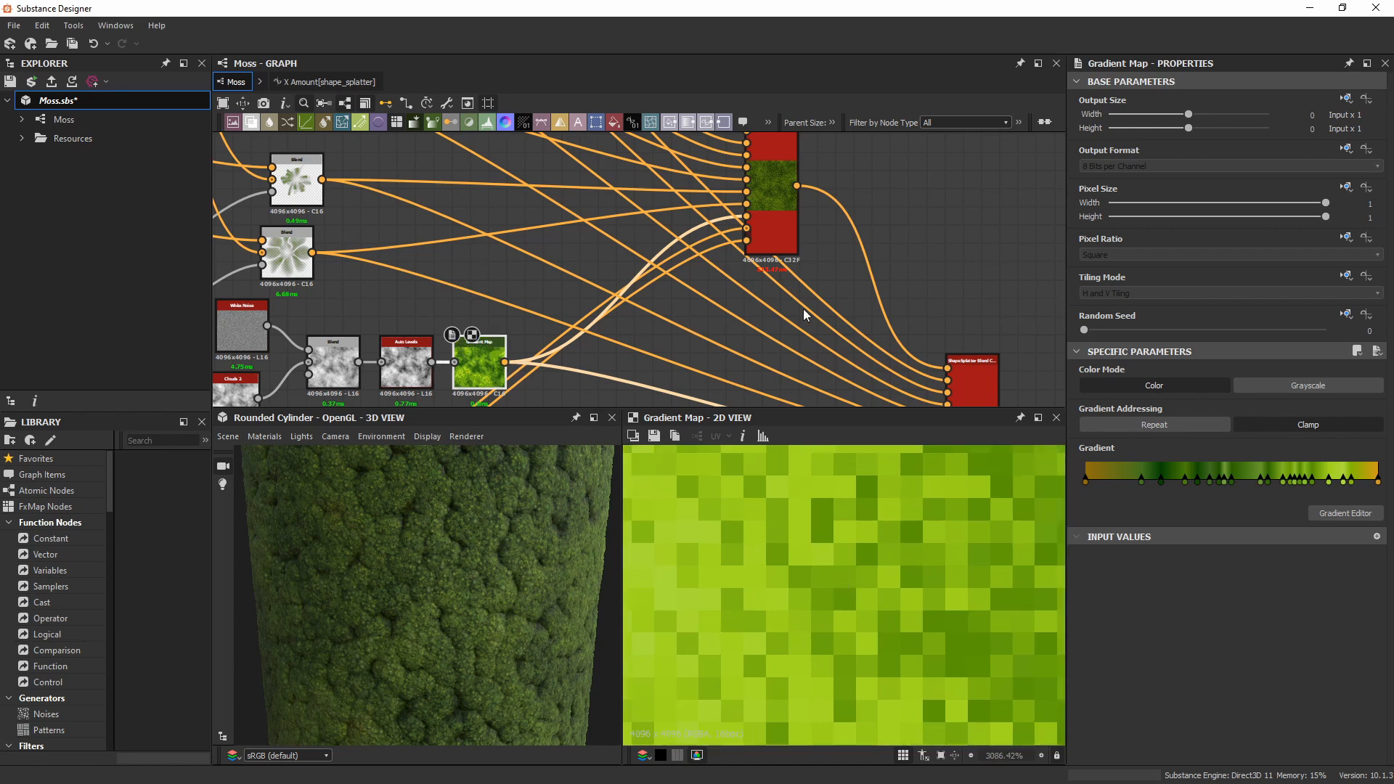
Show the Shape Splatter Blend Color output again and examine its colour variation from single plants to the whole tile.
left_click(772, 240)
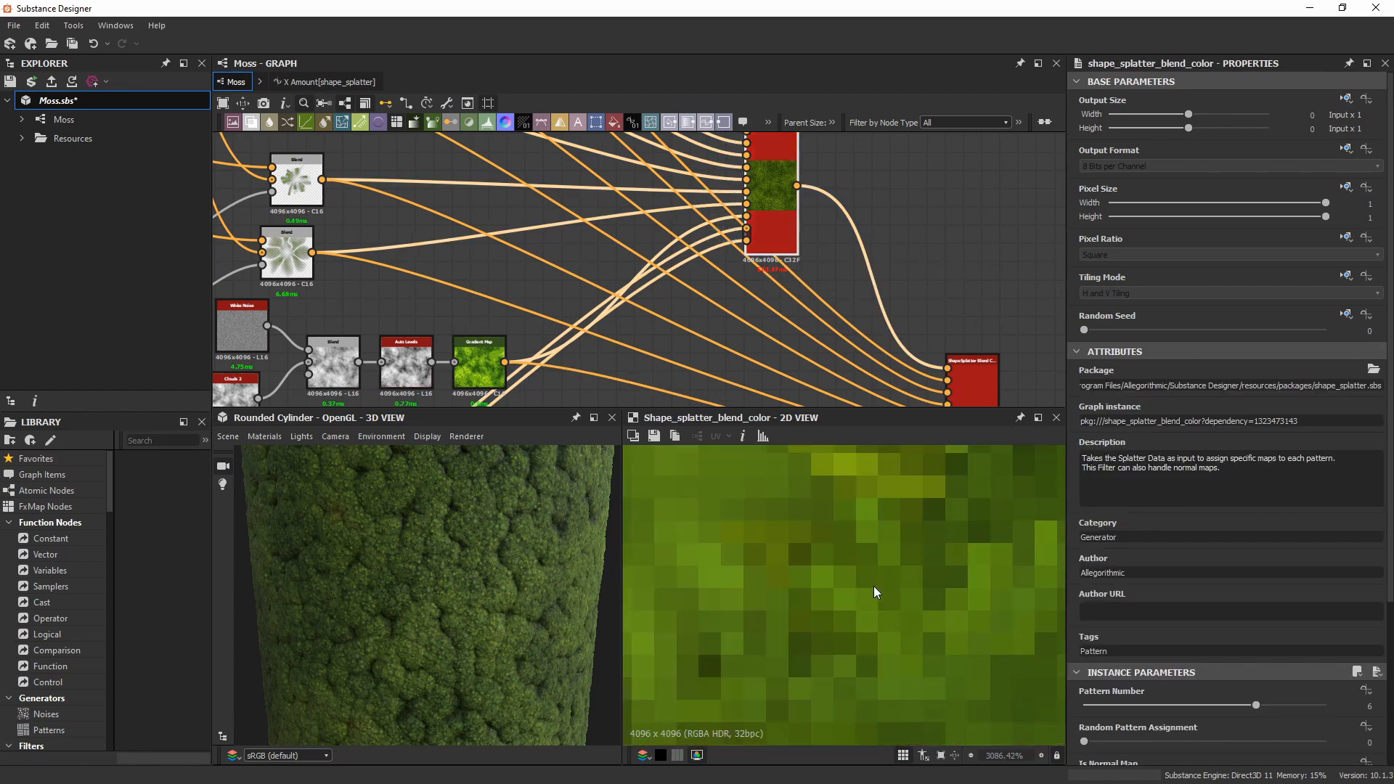
scroll(917, 620, "down", 10)
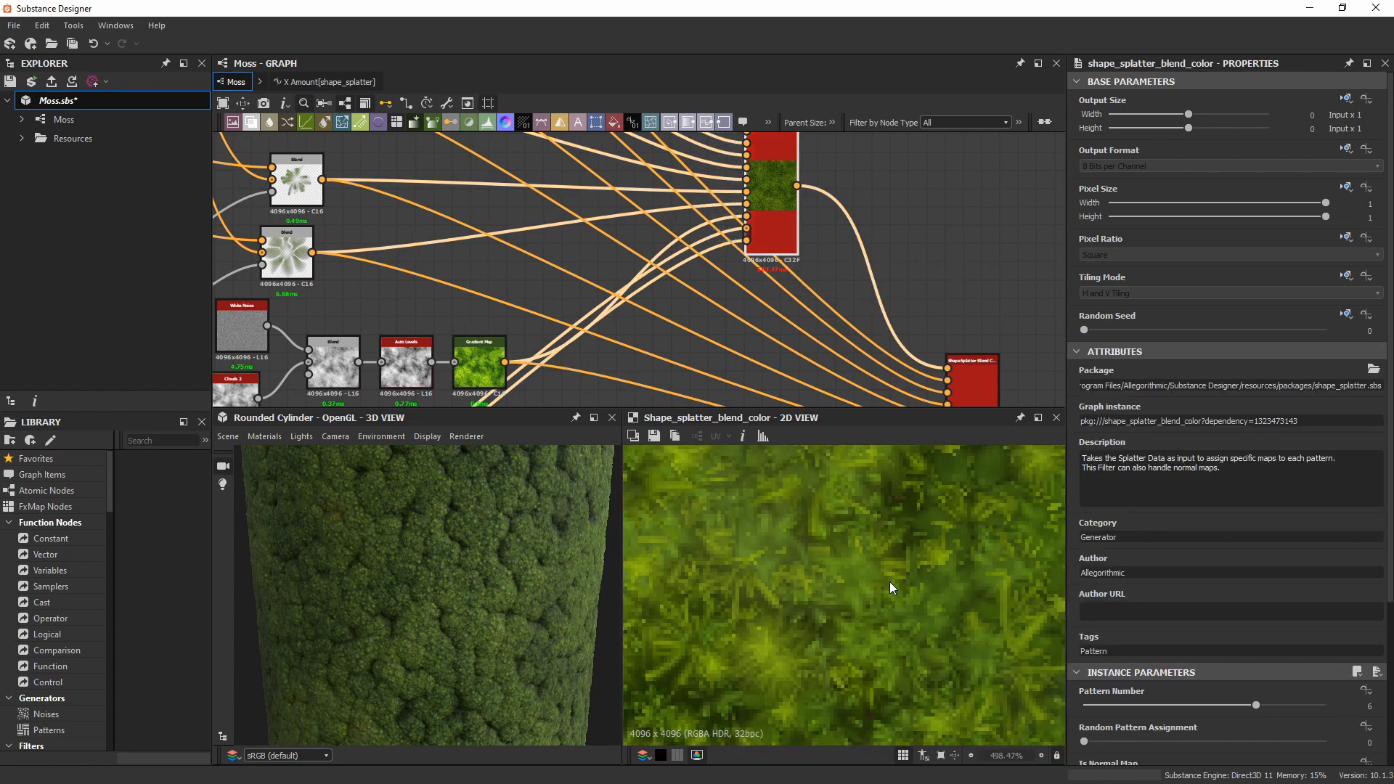
scroll(849, 596, "down", 6)
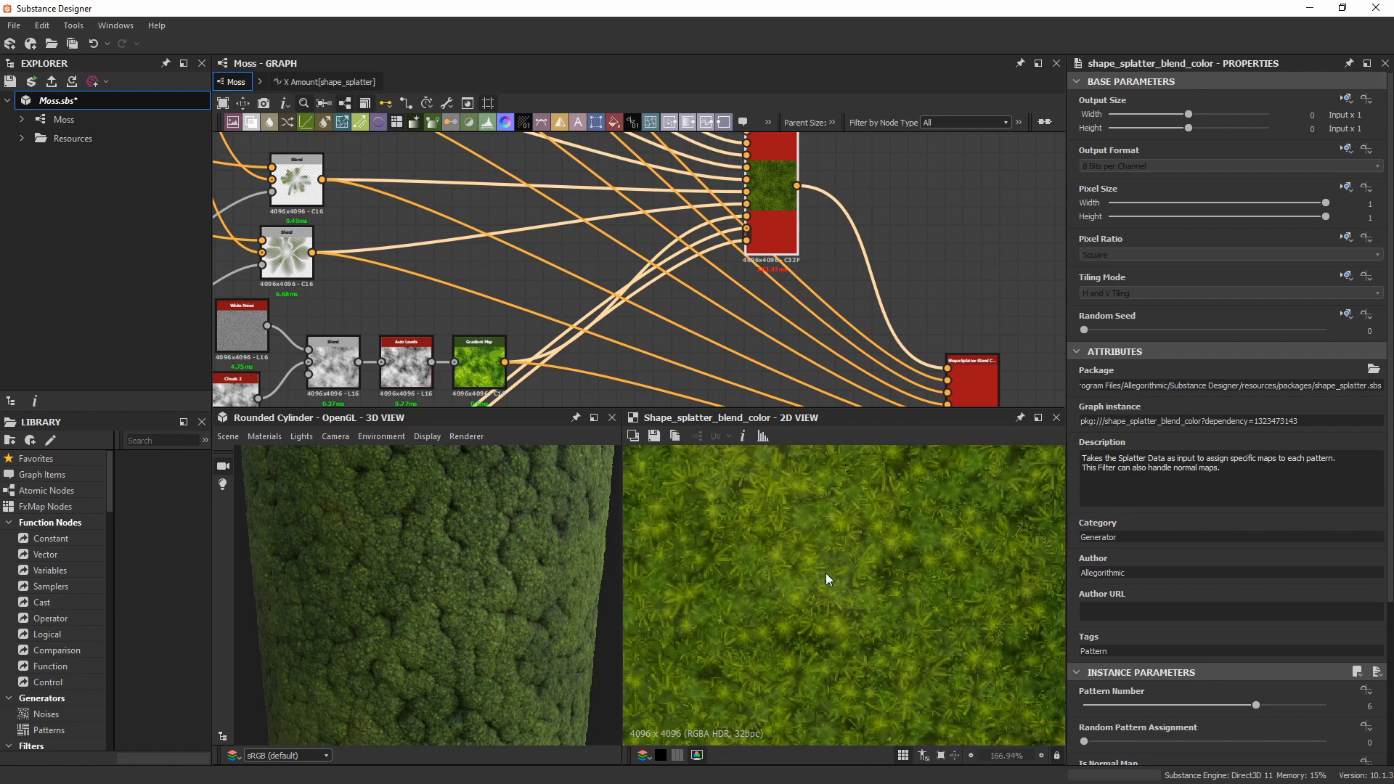
scroll(821, 545, "down", 4)
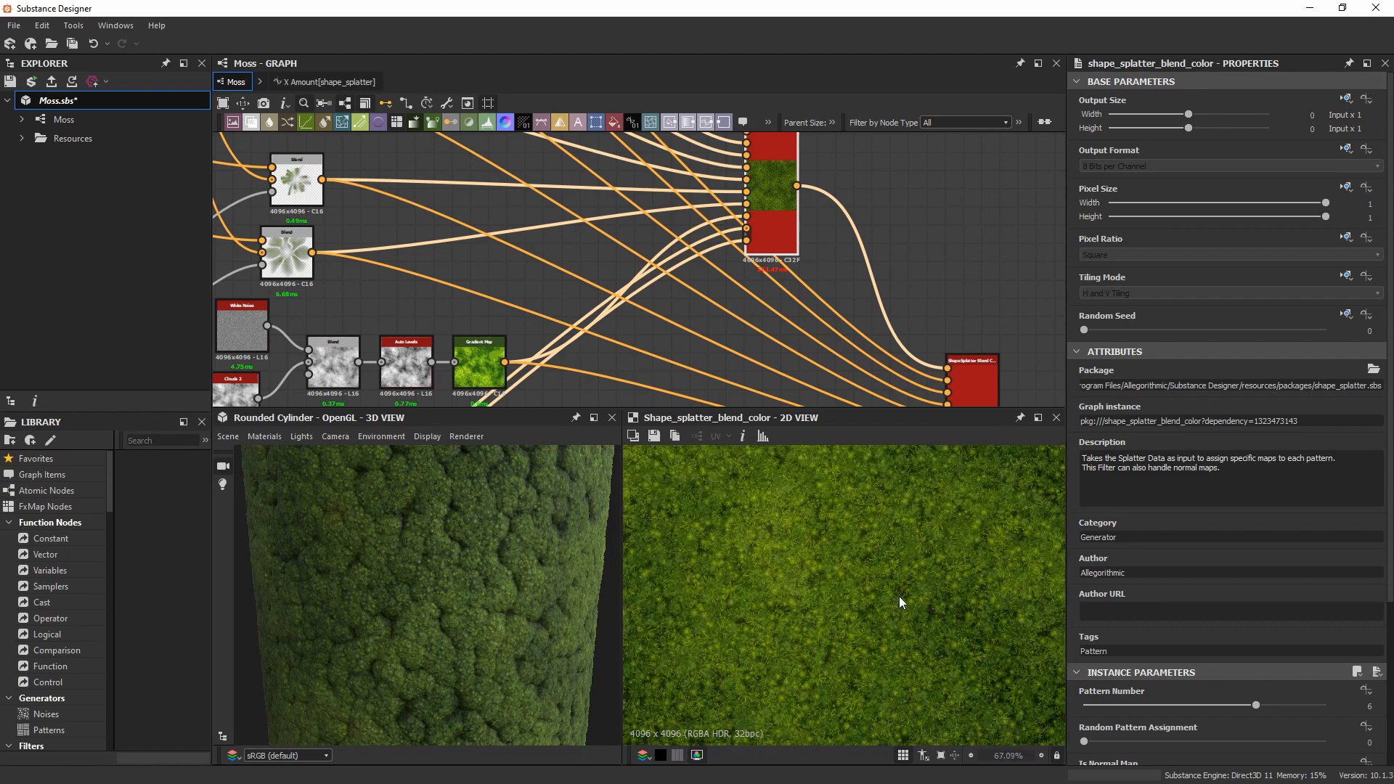
scroll(907, 581, "up", 10)
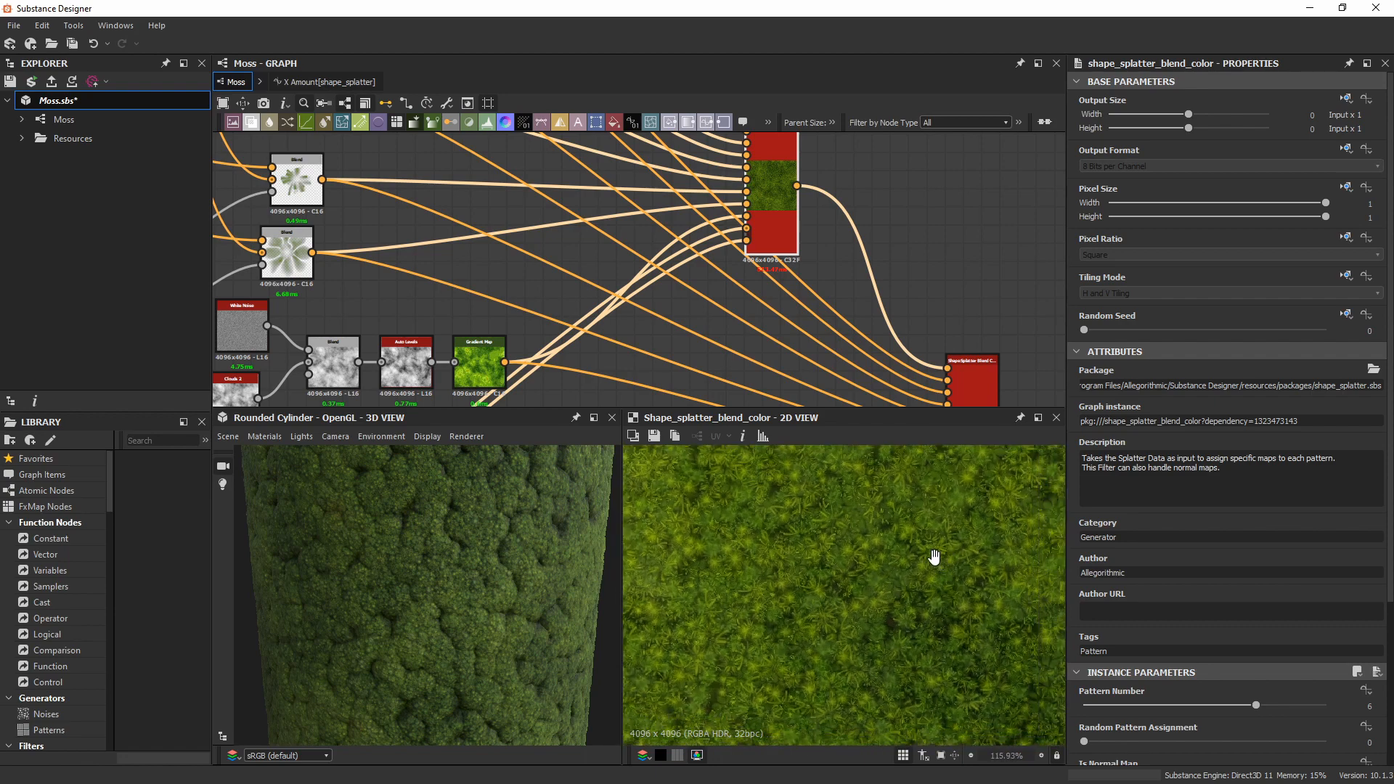
scroll(877, 564, "down", 1)
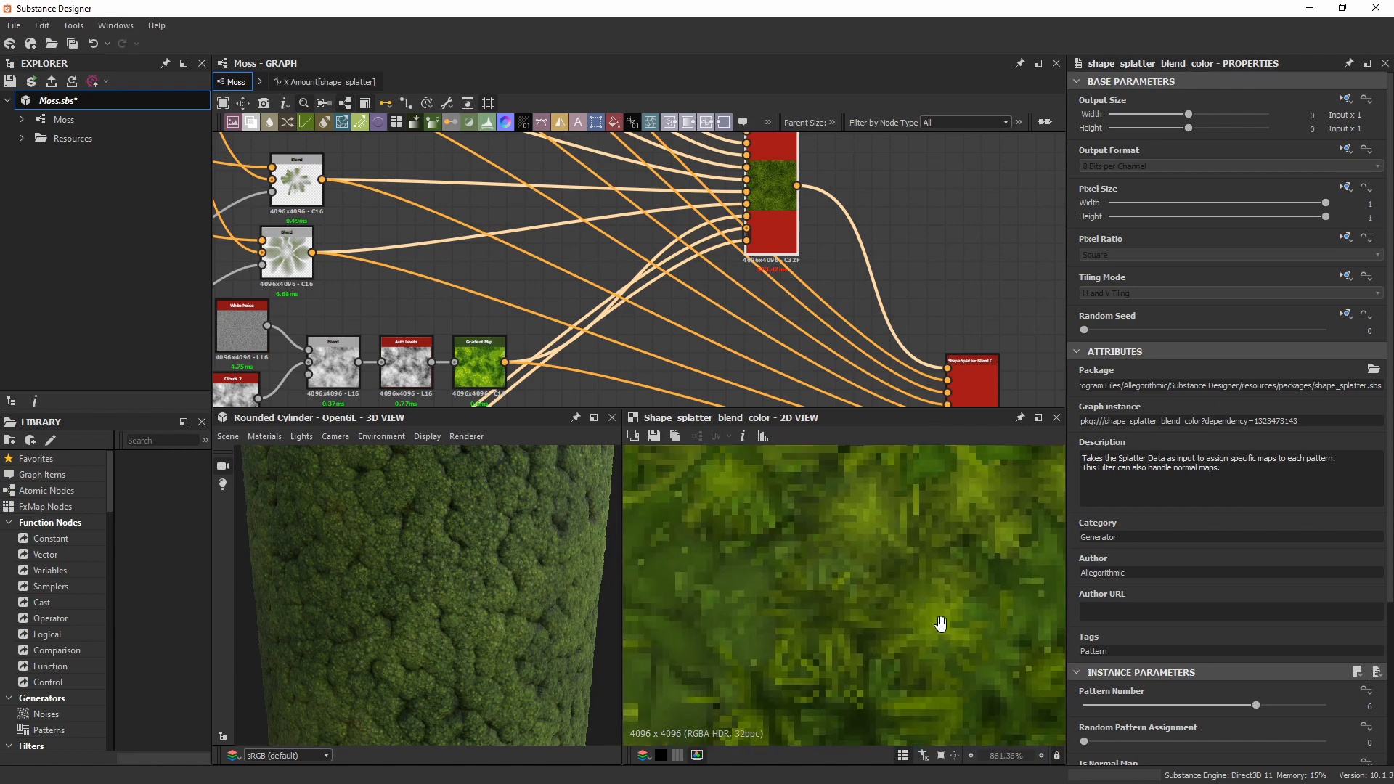
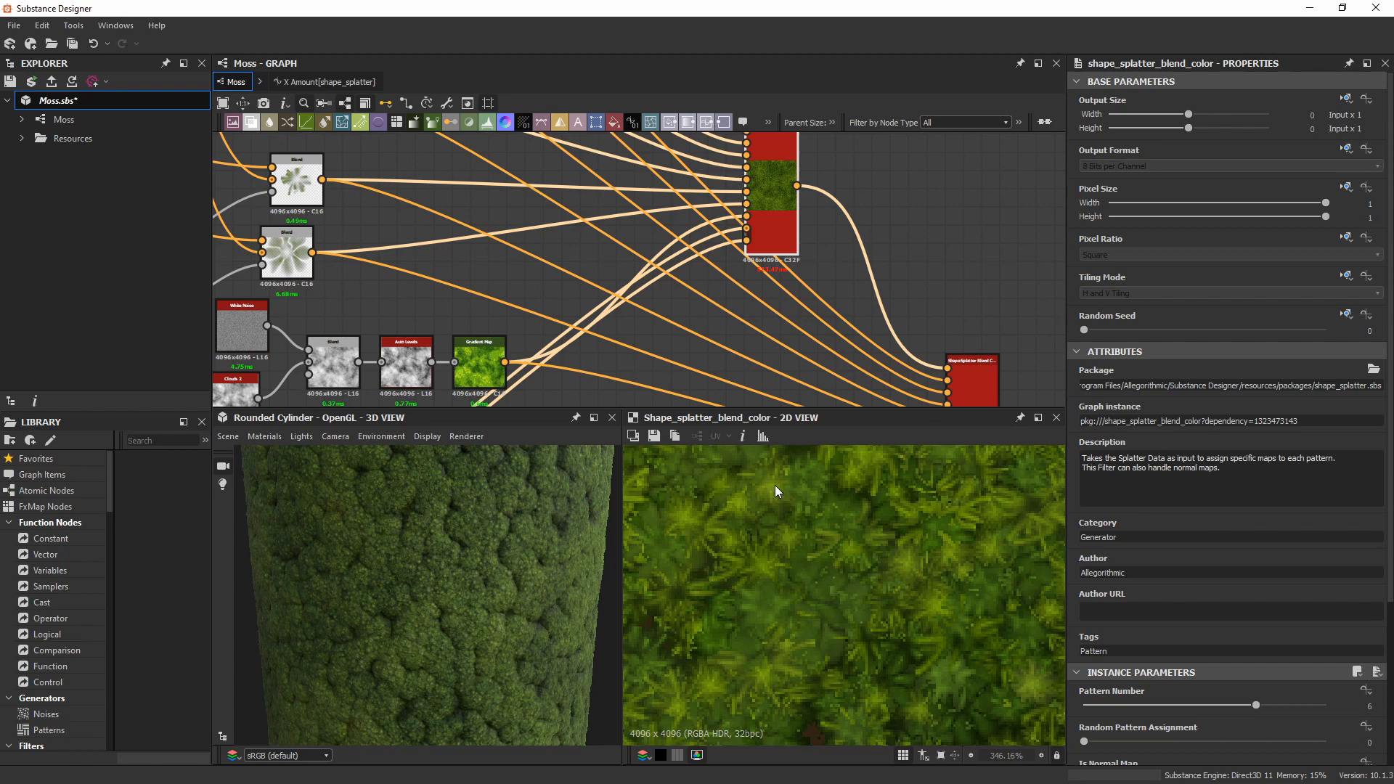
scroll(885, 665, "down", 10)
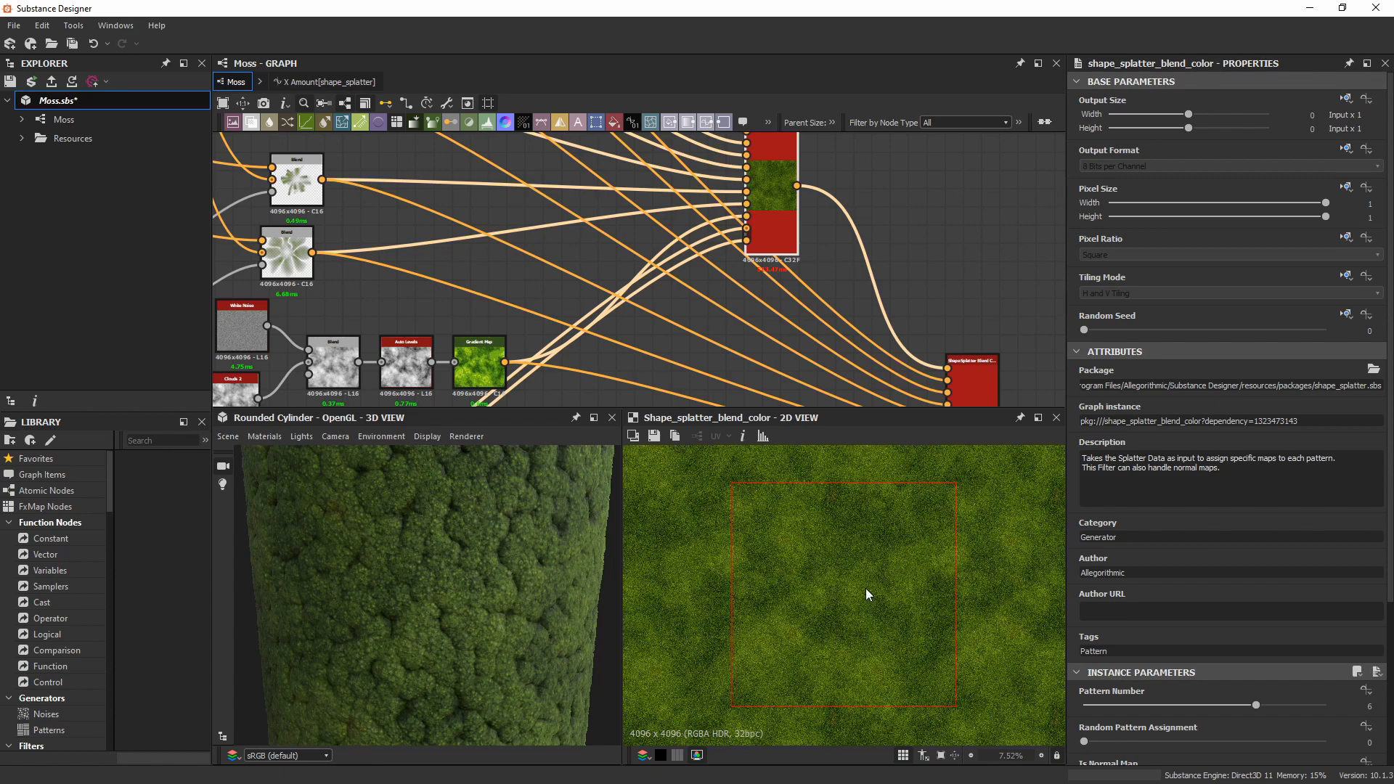
scroll(854, 594, "up", 10)
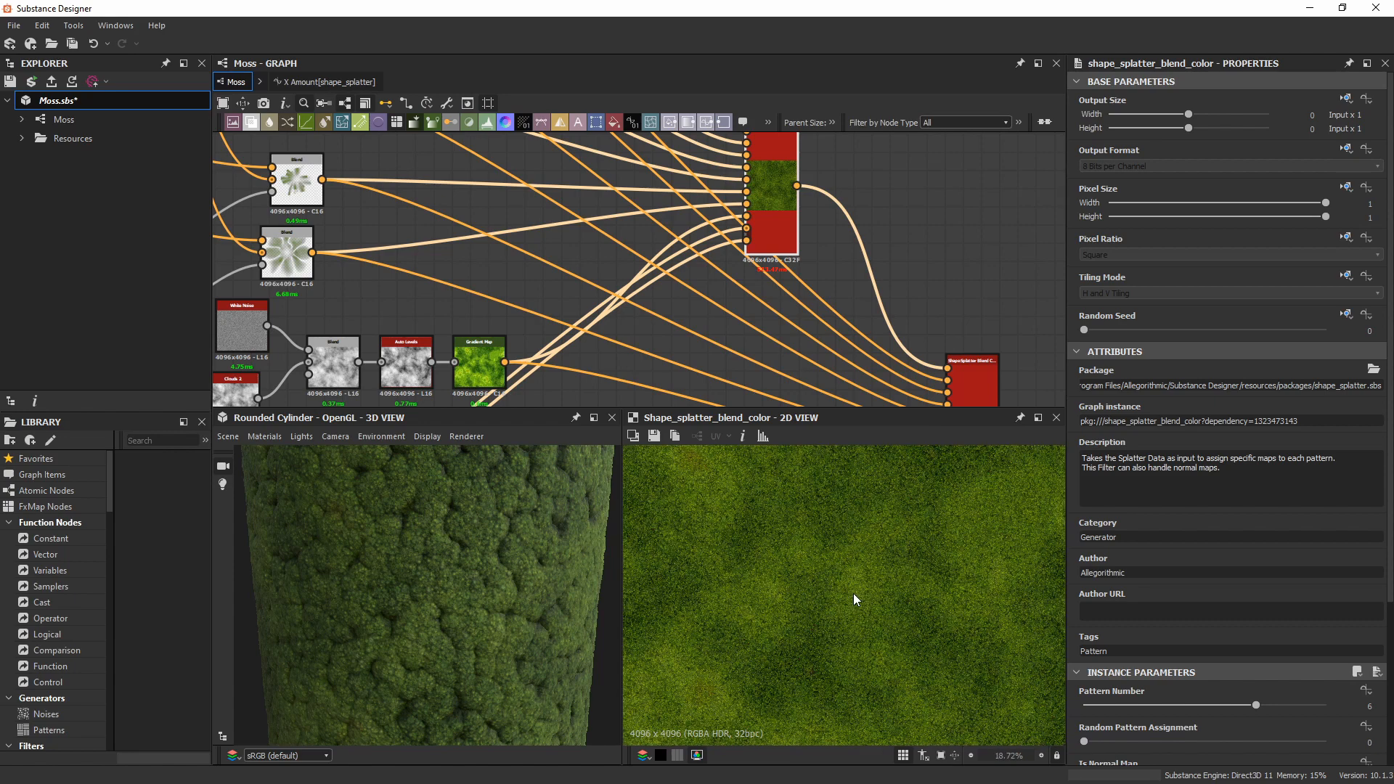
scroll(853, 595, "up", 5)
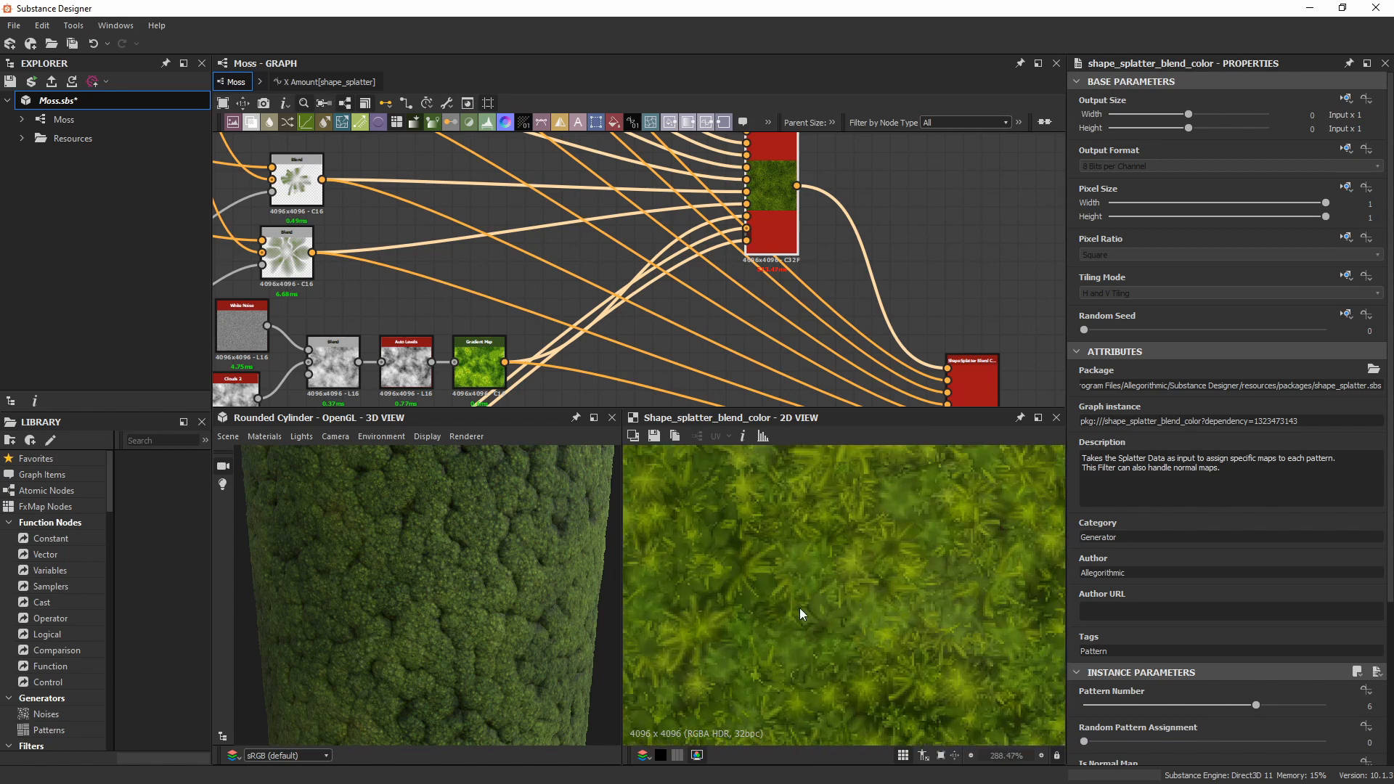
scroll(826, 536, "down", 2)
Recolour the Gradient Map key at position 0.258 to bright orange #ffff8c00 and inspect its effect on the splattered moss.
left_click(475, 357)
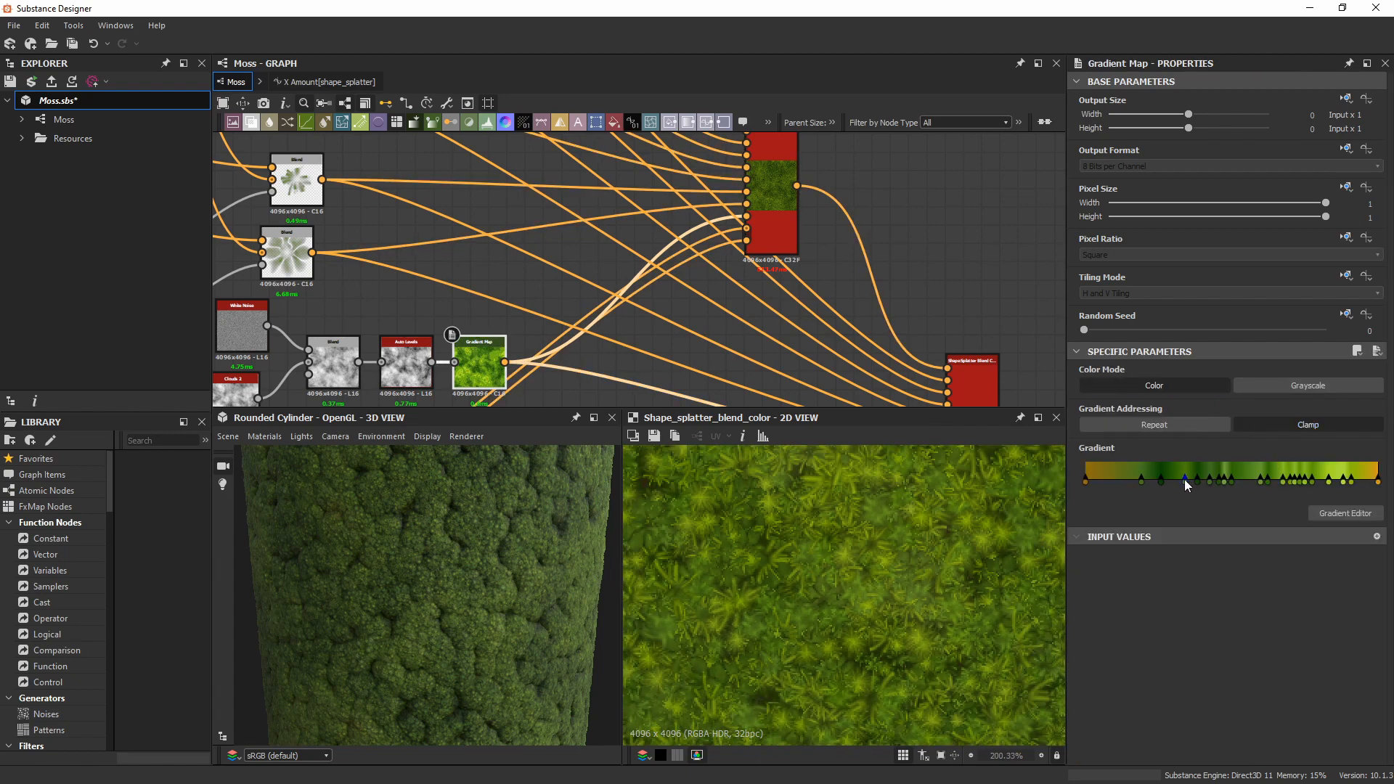
left_click(1322, 520)
left_click_drag(444, 142, 179, 283)
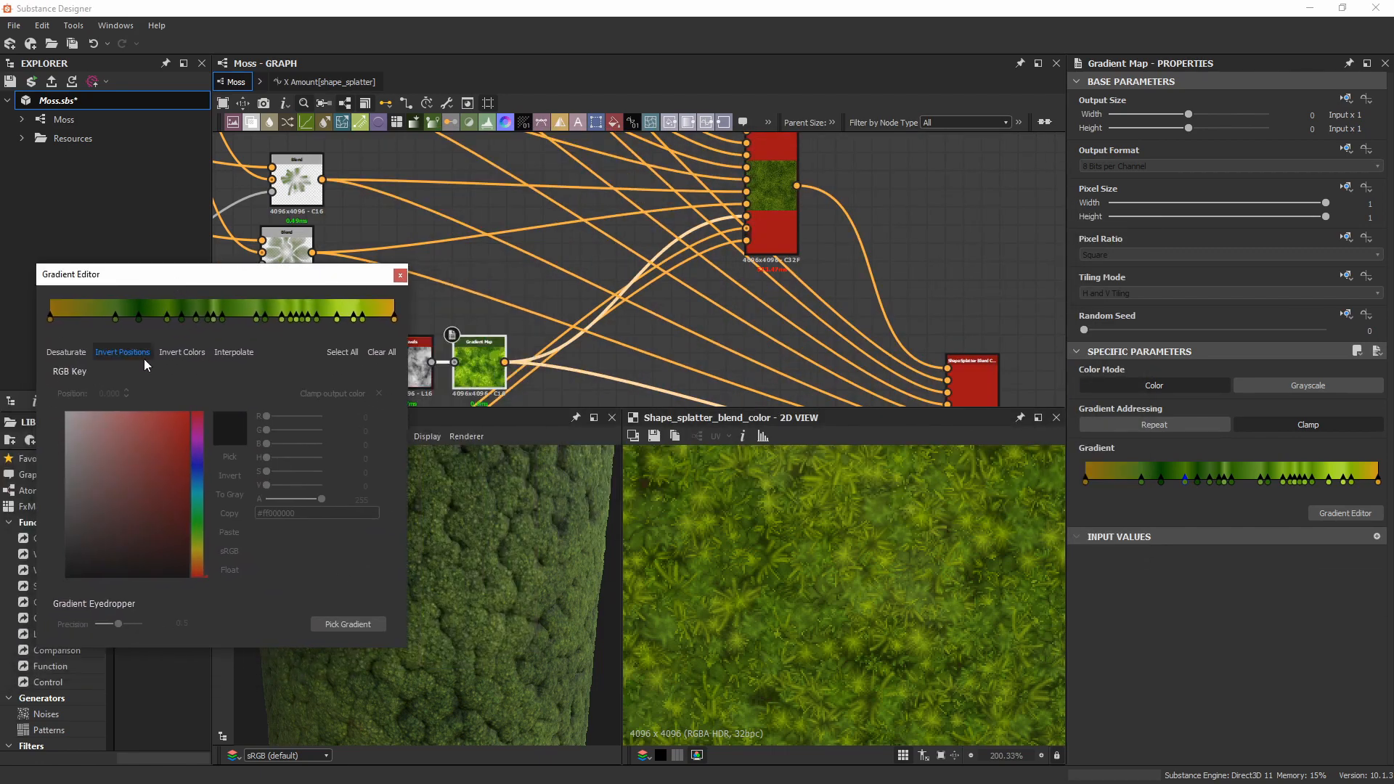
left_click(140, 318)
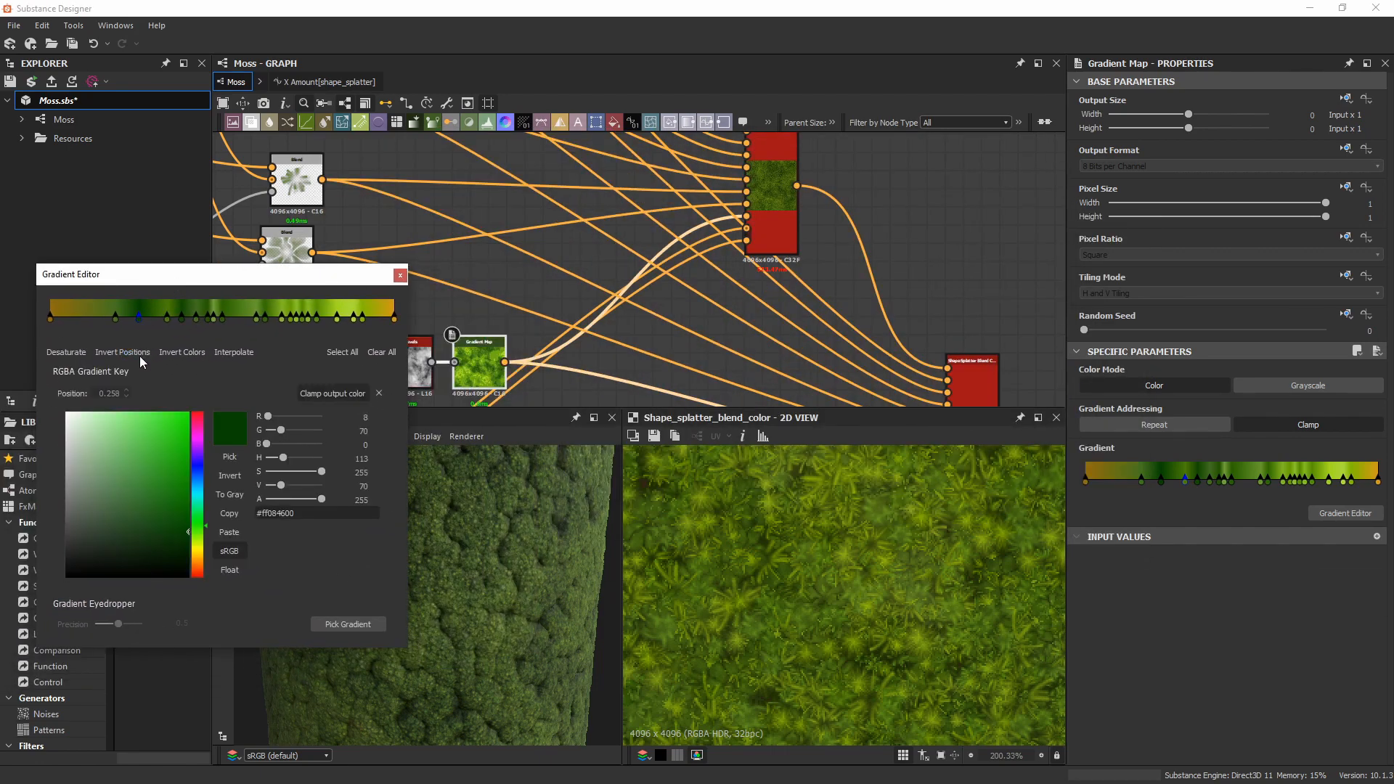
left_click(196, 563)
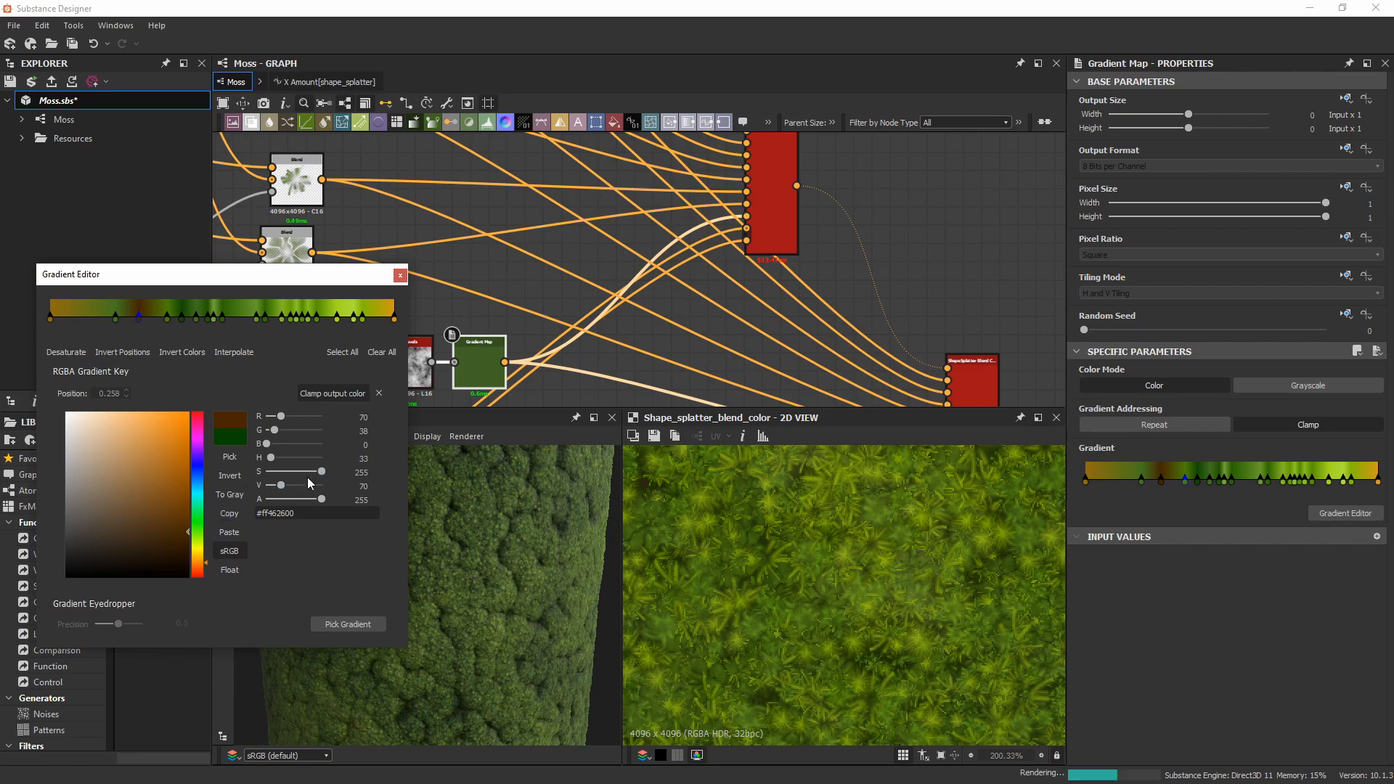
left_click_drag(281, 485, 343, 490)
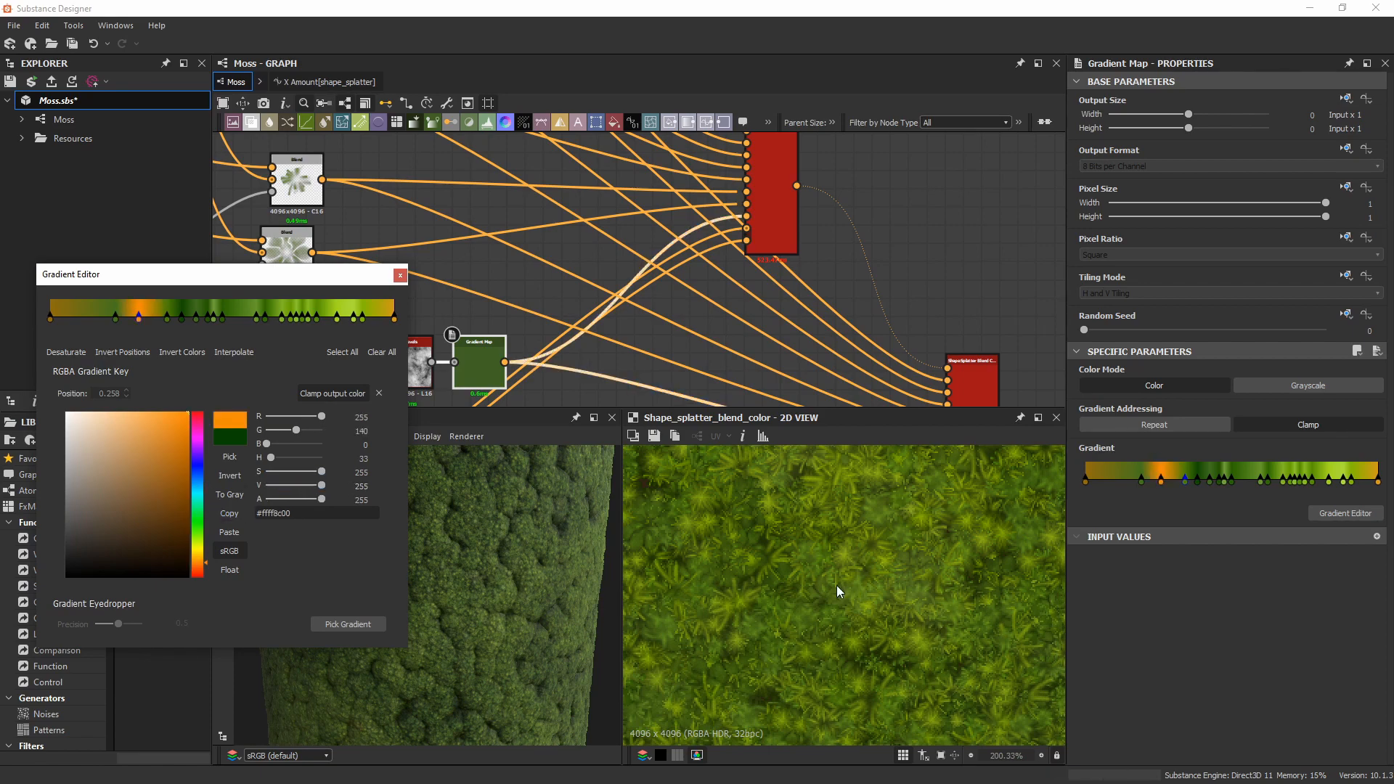
scroll(833, 584, "down", 10)
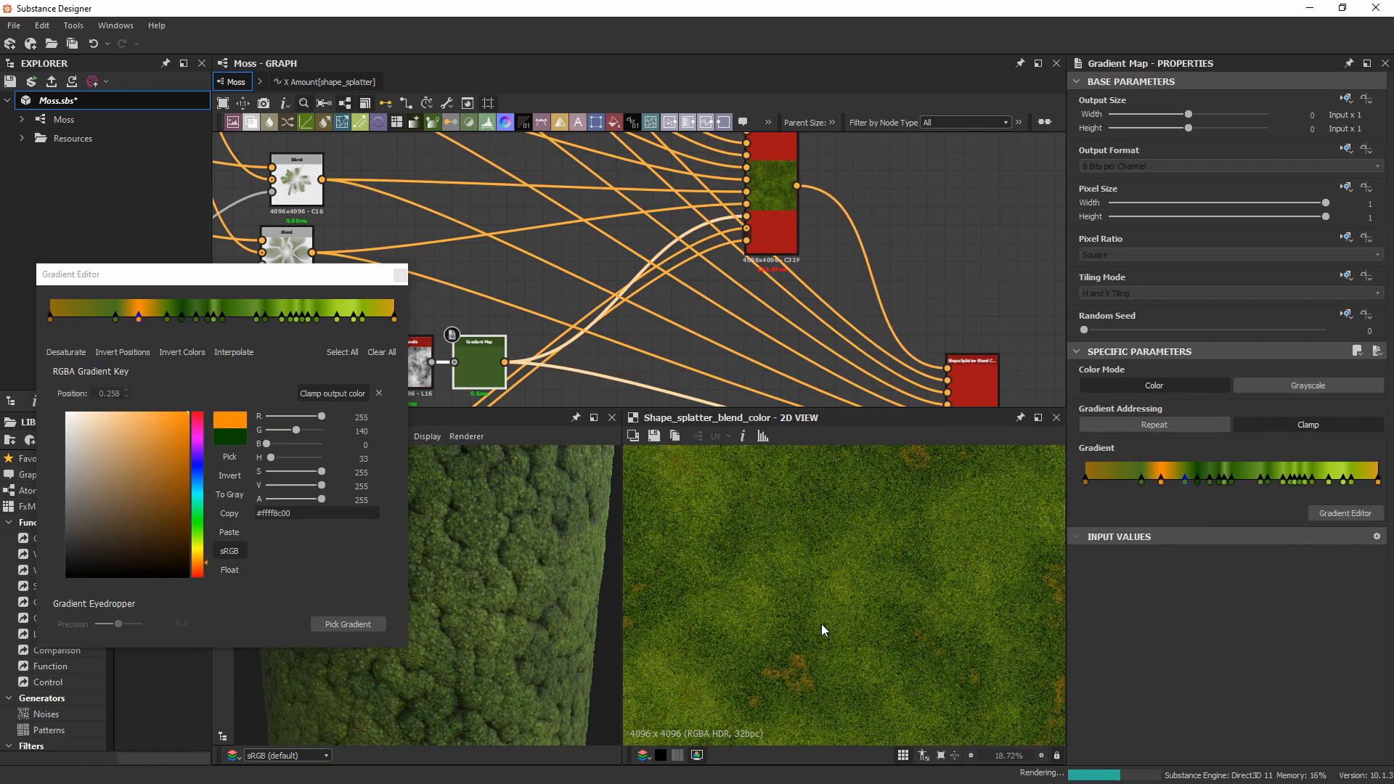
scroll(836, 567, "up", 5)
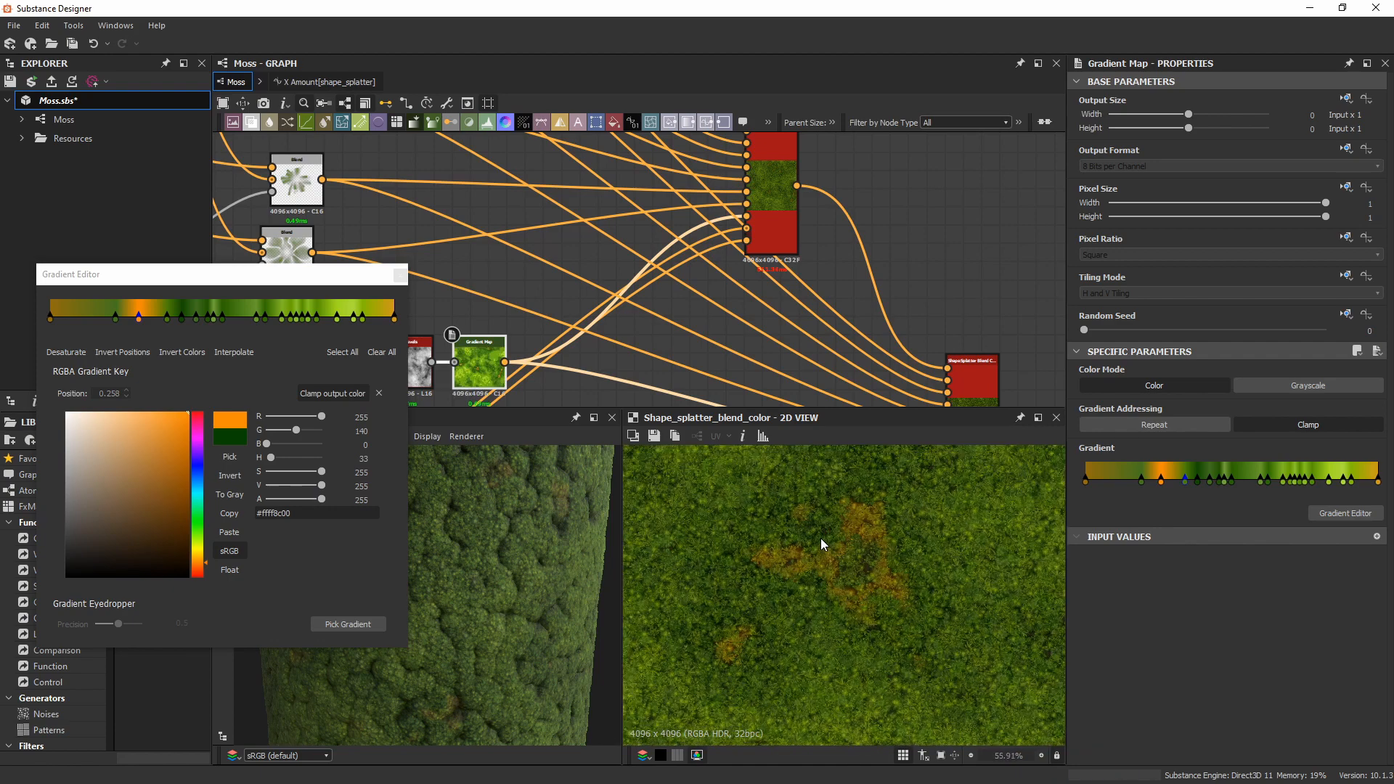
scroll(823, 544, "up", 2)
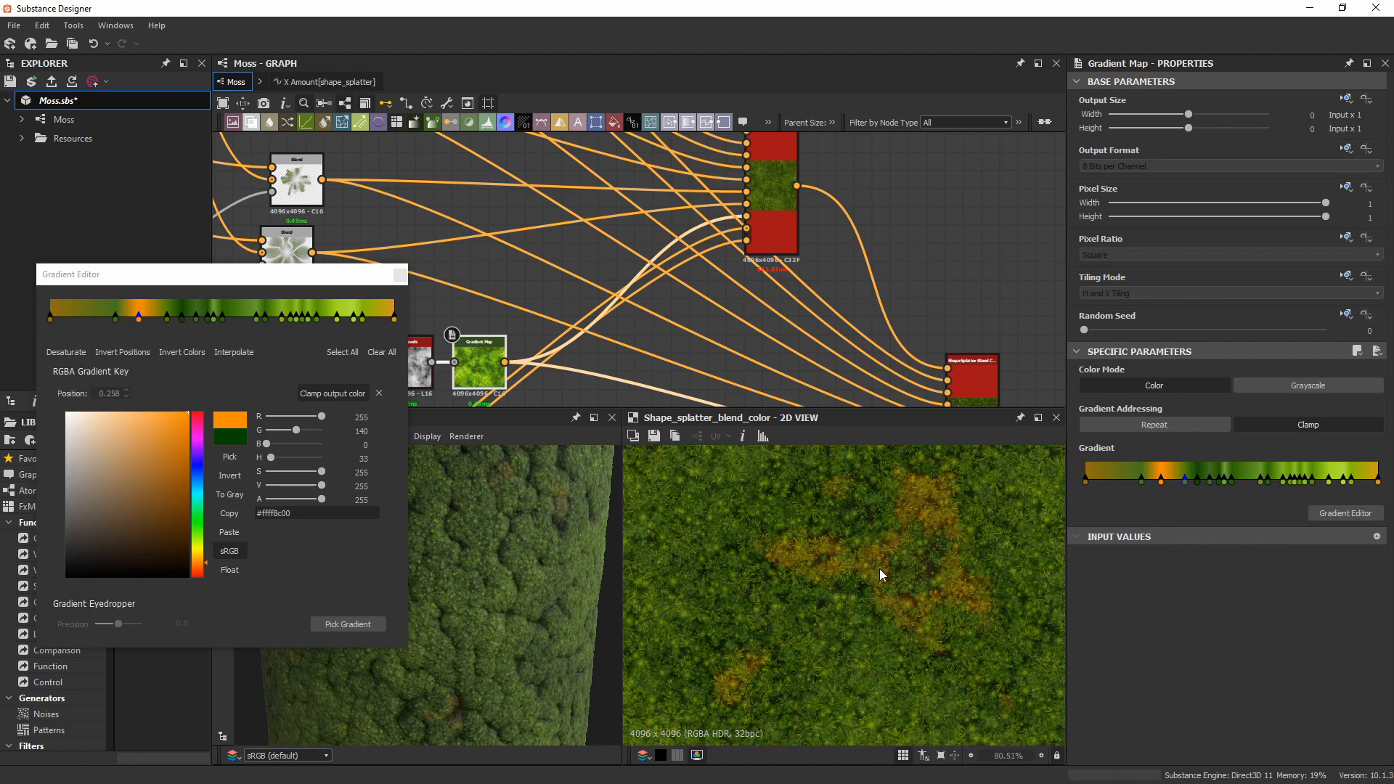
scroll(918, 581, "up", 1)
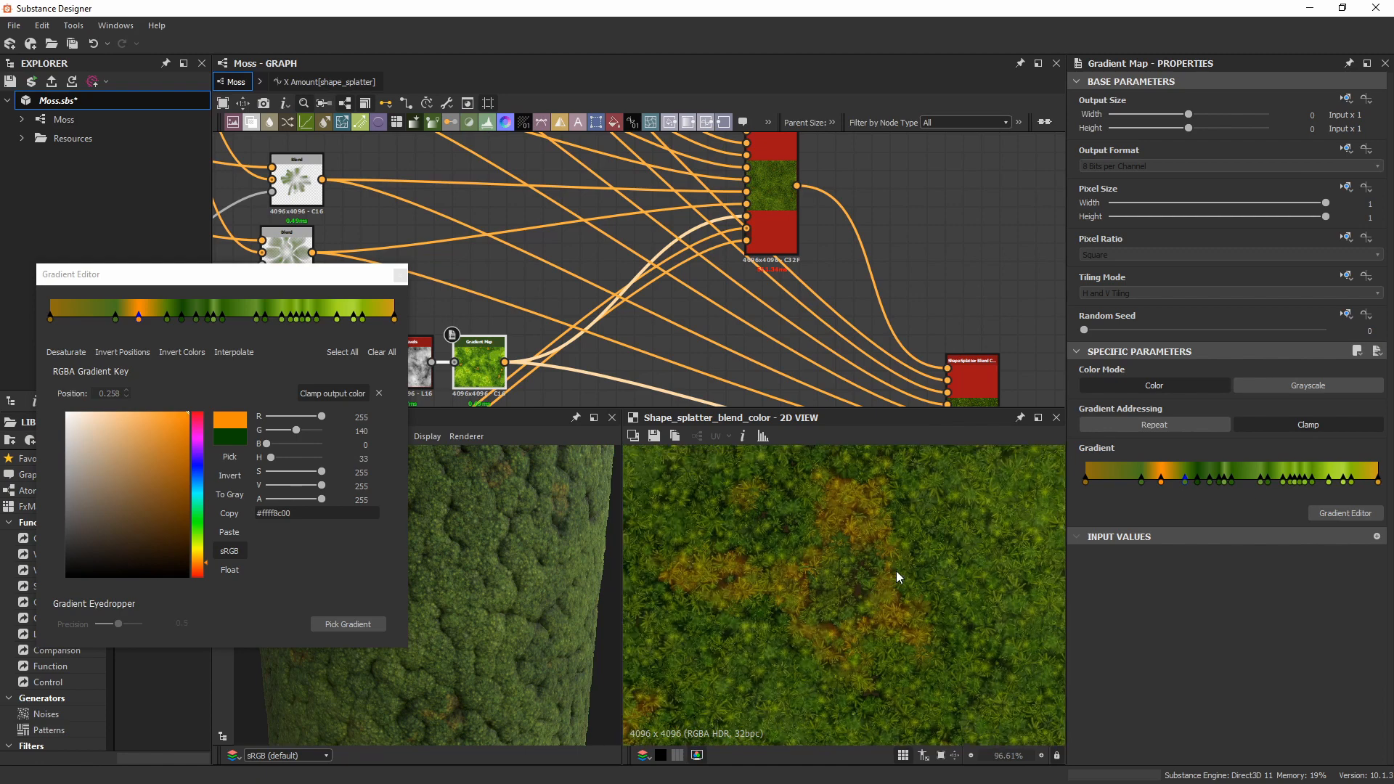
Inspect the orange plants in the splatter output up close and display the Gradient Map output for comparison.
scroll(895, 543, "up", 3)
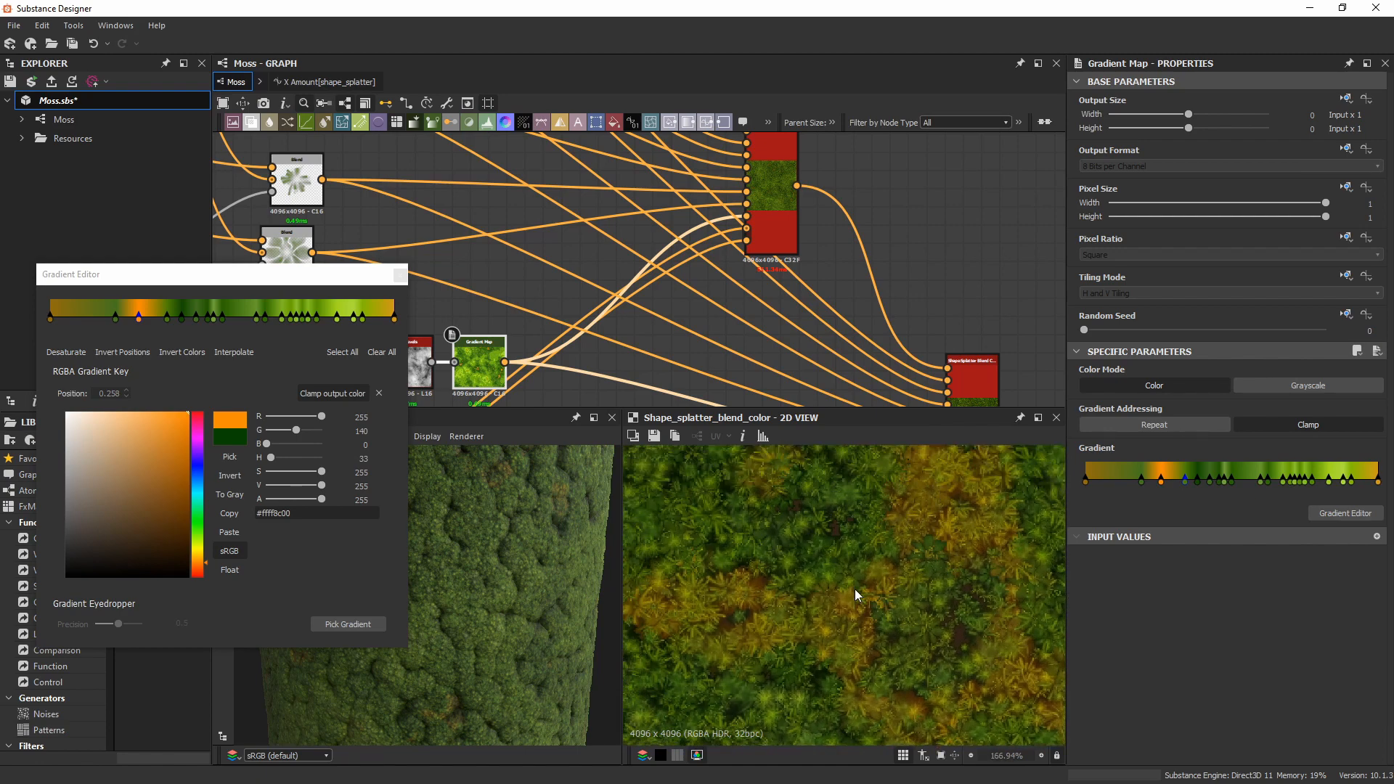
middle_click_drag(856, 590, 823, 587)
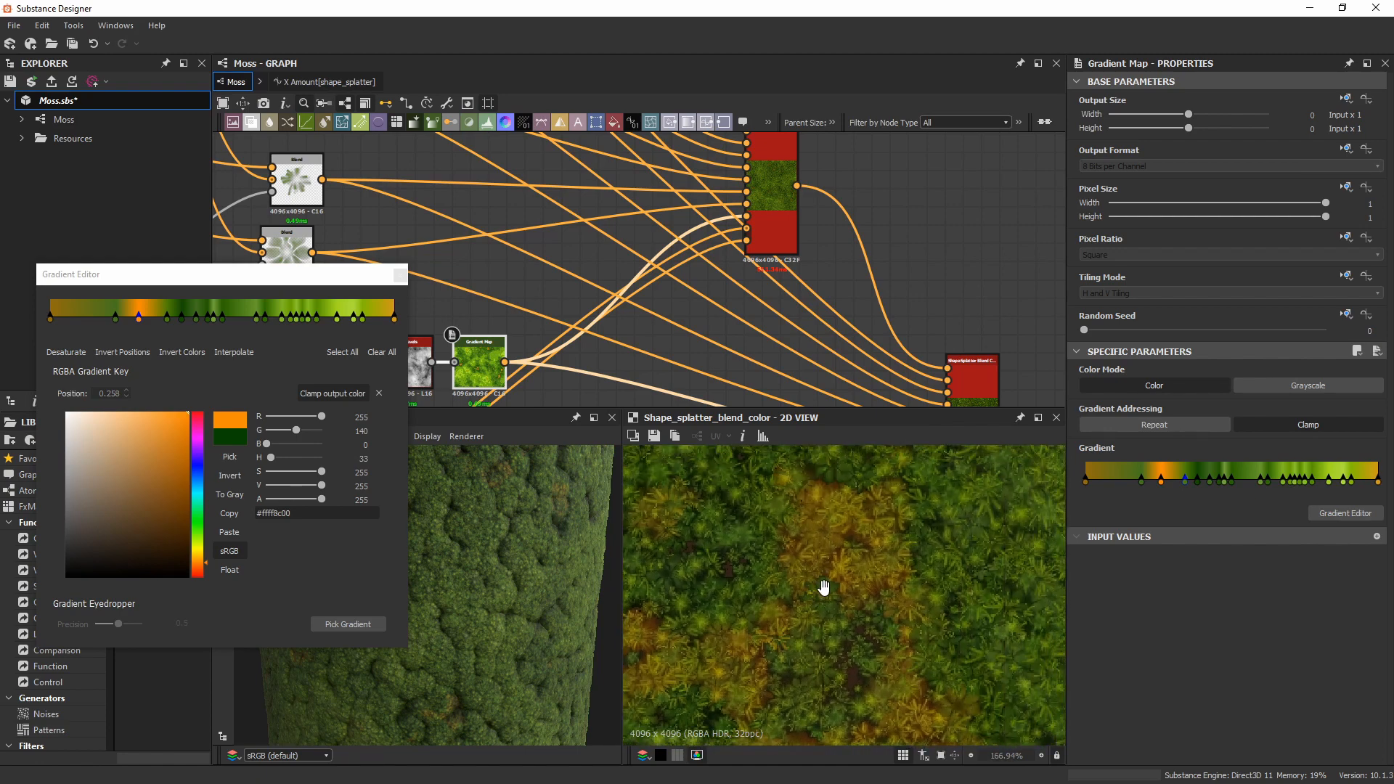
double_click(481, 363)
scroll(783, 560, "down", 2)
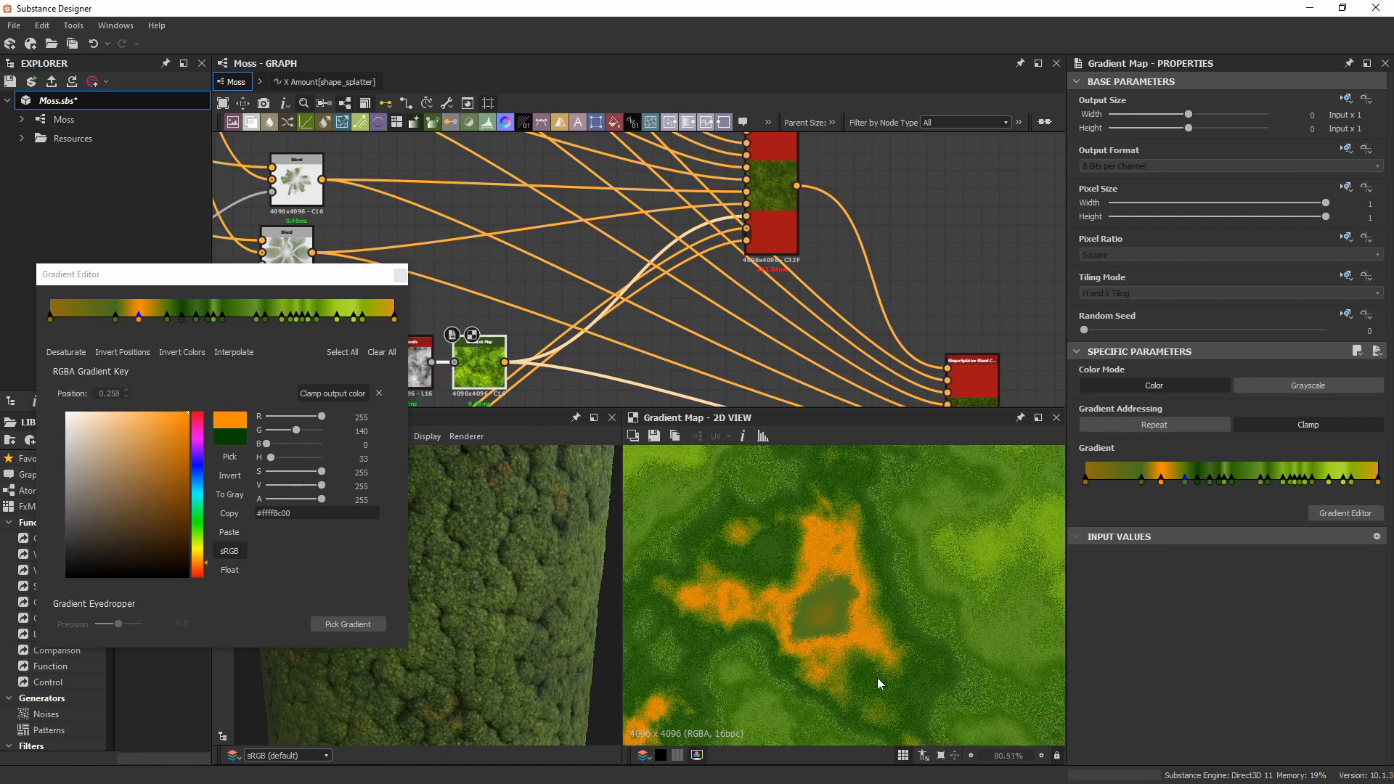
Display the Shape Splatter Blend Color output again and examine the orange areas from individual plants to the overall patch.
double_click(783, 237)
scroll(904, 657, "up", 5)
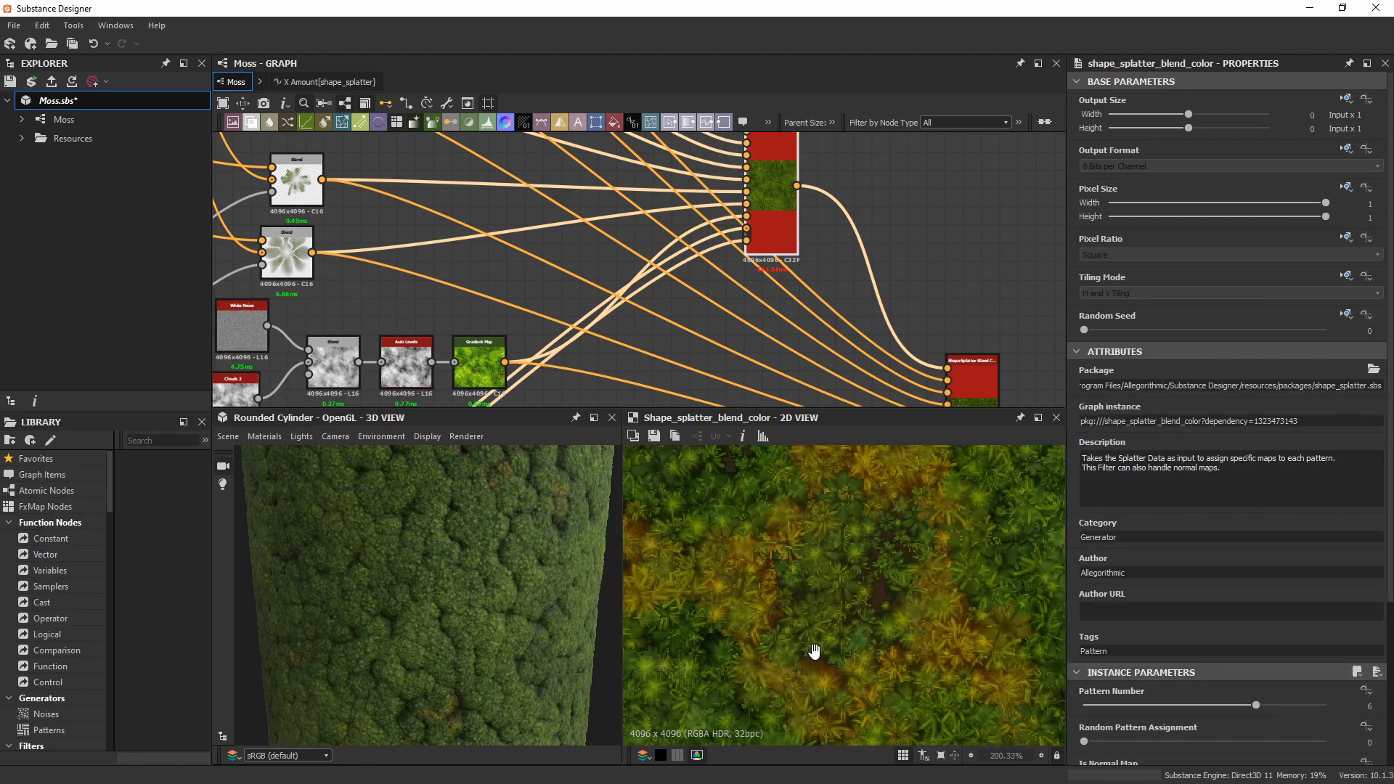
scroll(911, 637, "up", 4)
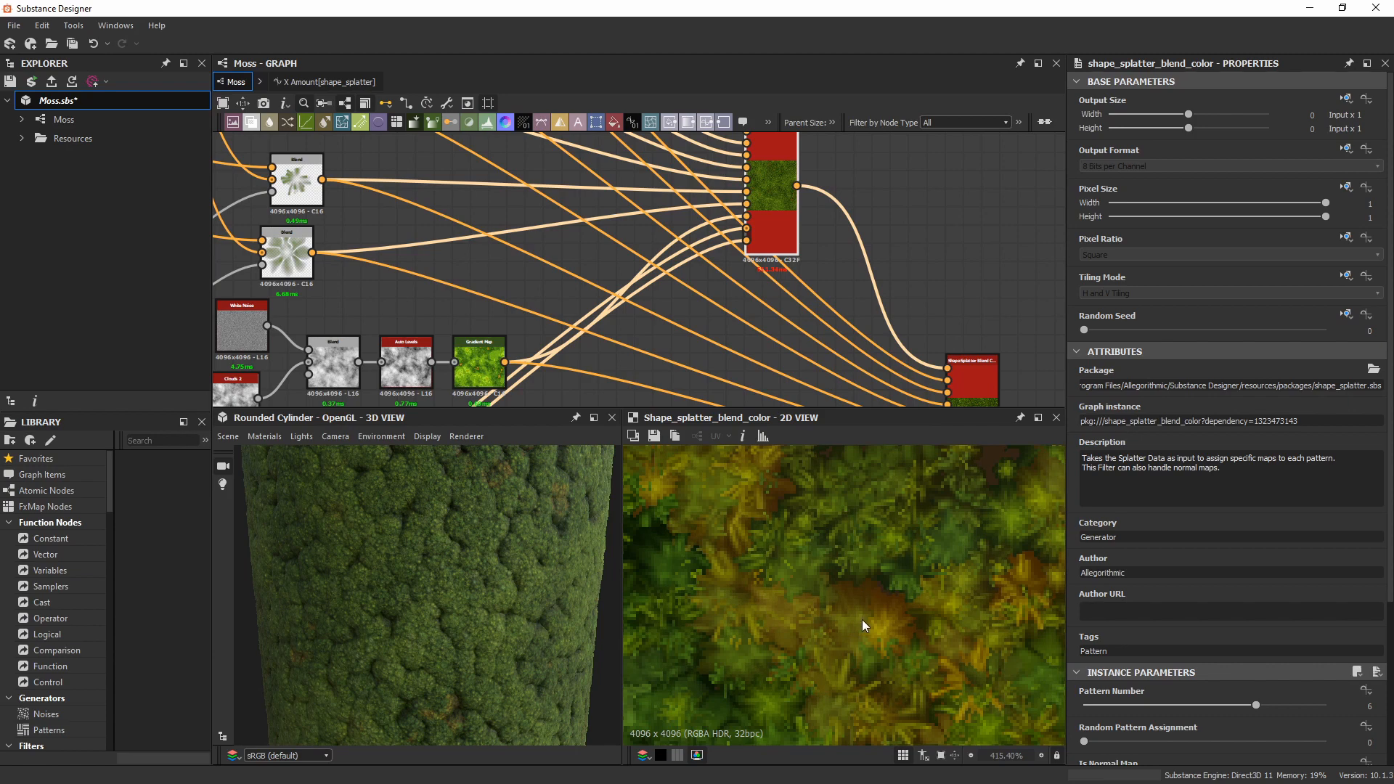
scroll(857, 603, "down", 3)
middle_click_drag(900, 604, 825, 637)
scroll(828, 639, "down", 2)
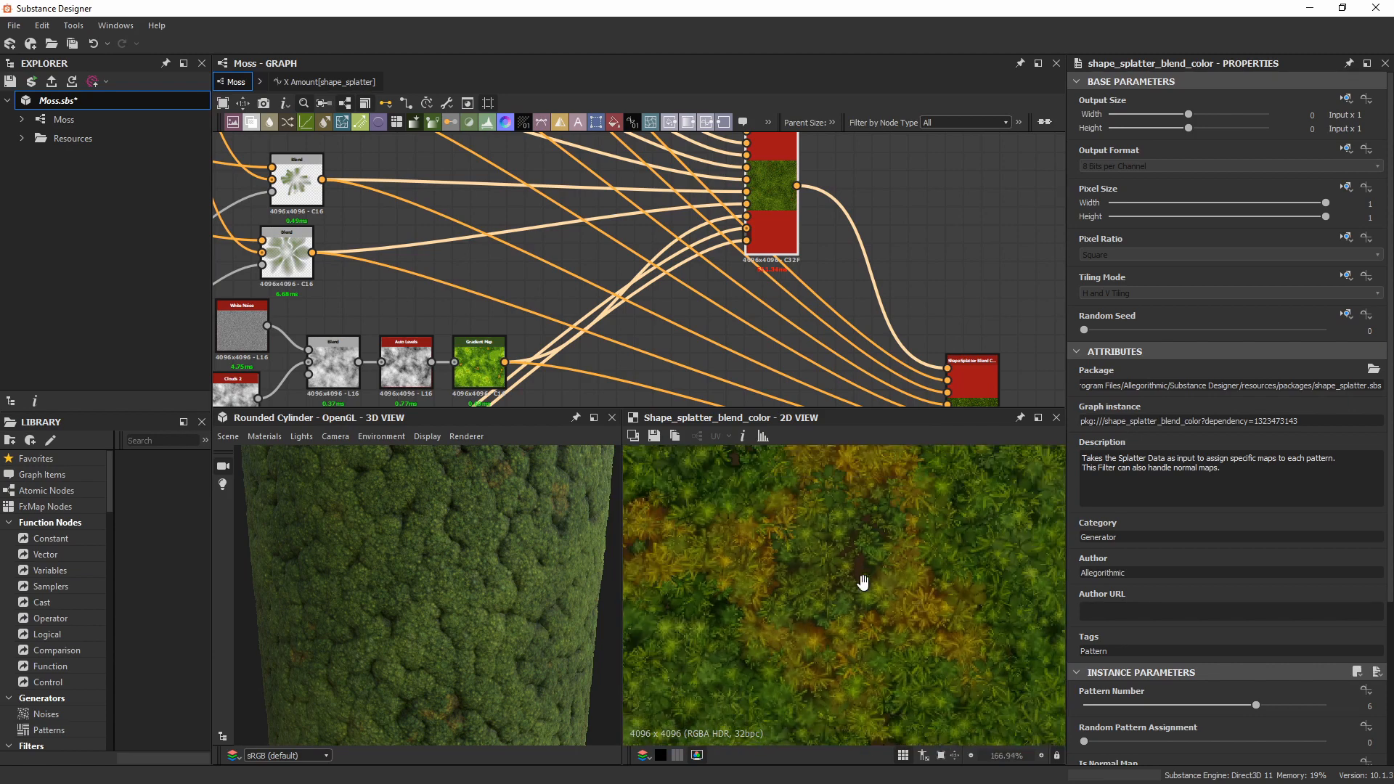
middle_click_drag(863, 582, 930, 606)
scroll(916, 572, "down", 3)
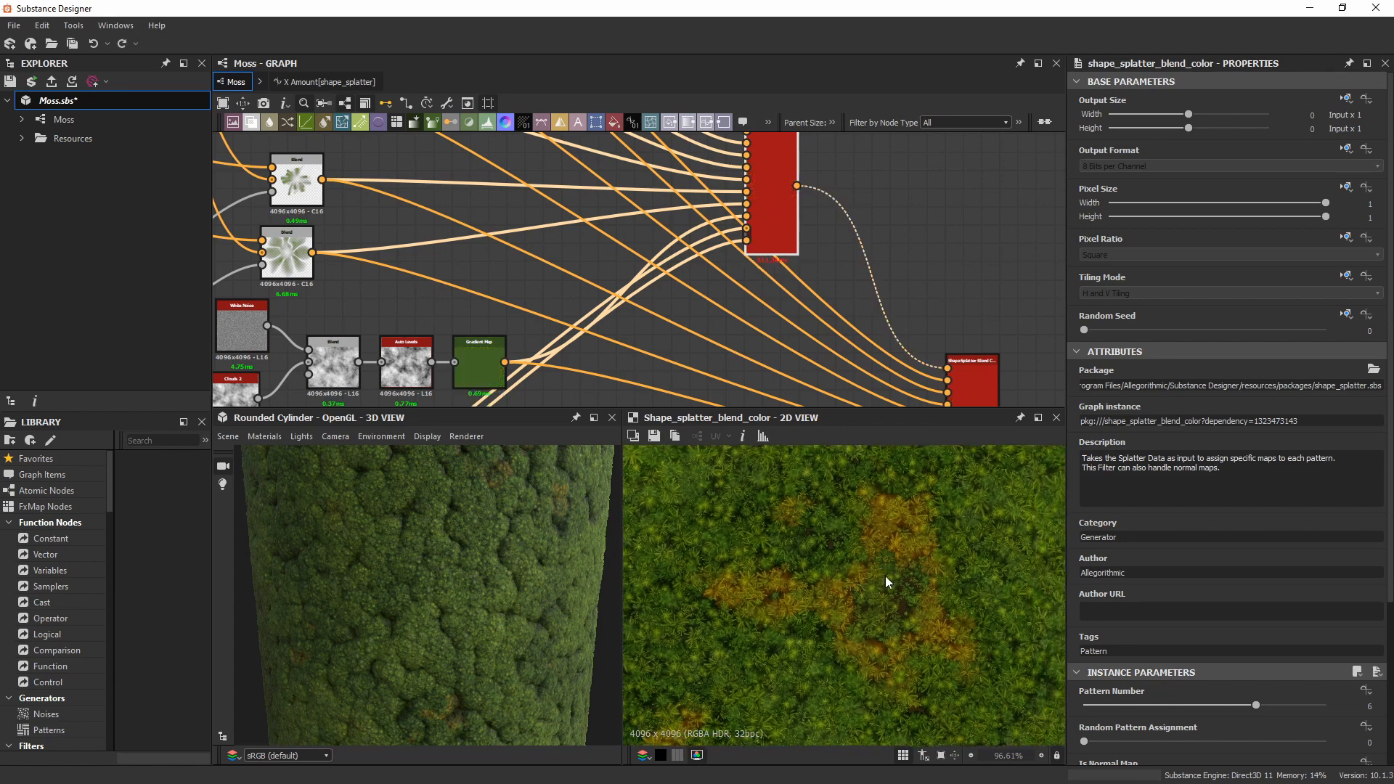
Display the downstream Shape Splatter Blend Color output in the 2D view and trace the node connections around it.
middle_click_drag(917, 302, 743, 246)
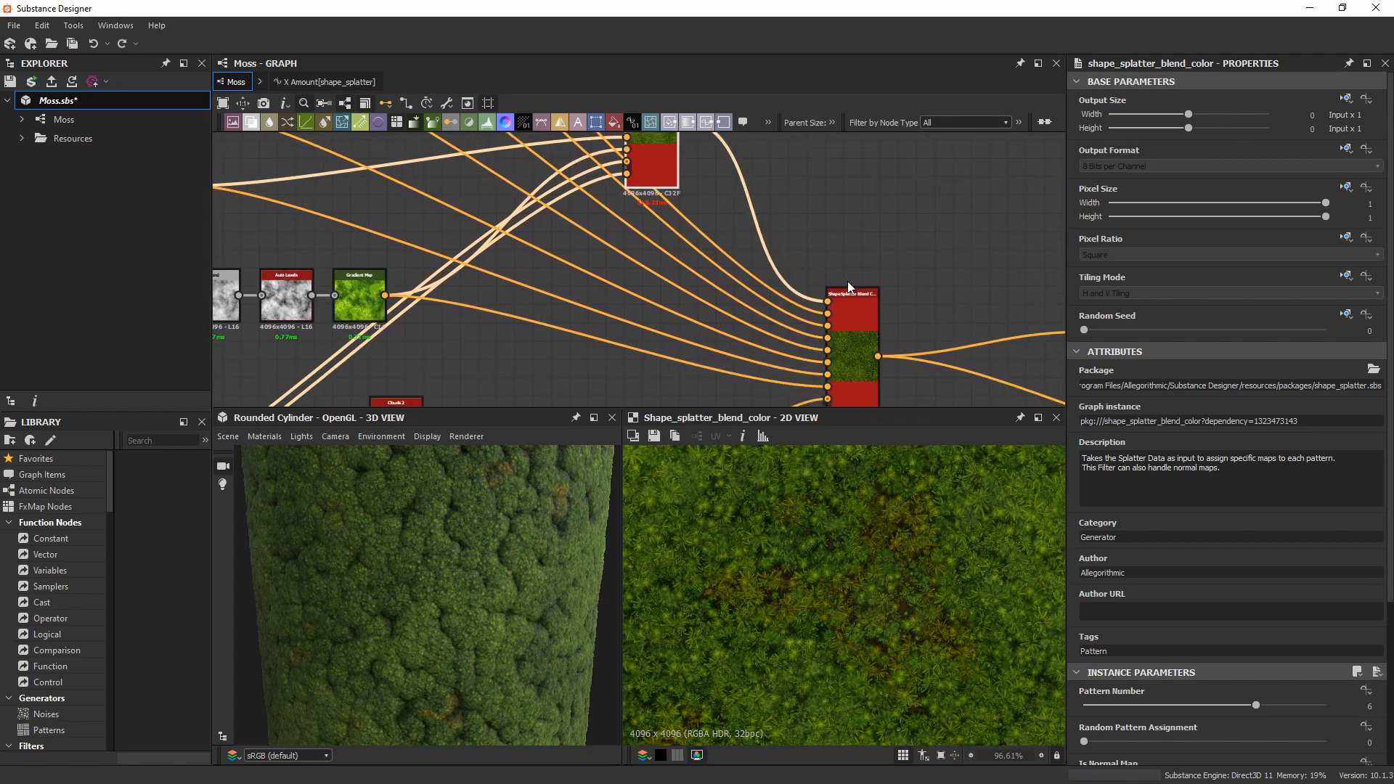
scroll(873, 287, "down", 2)
middle_click_drag(839, 265, 750, 216)
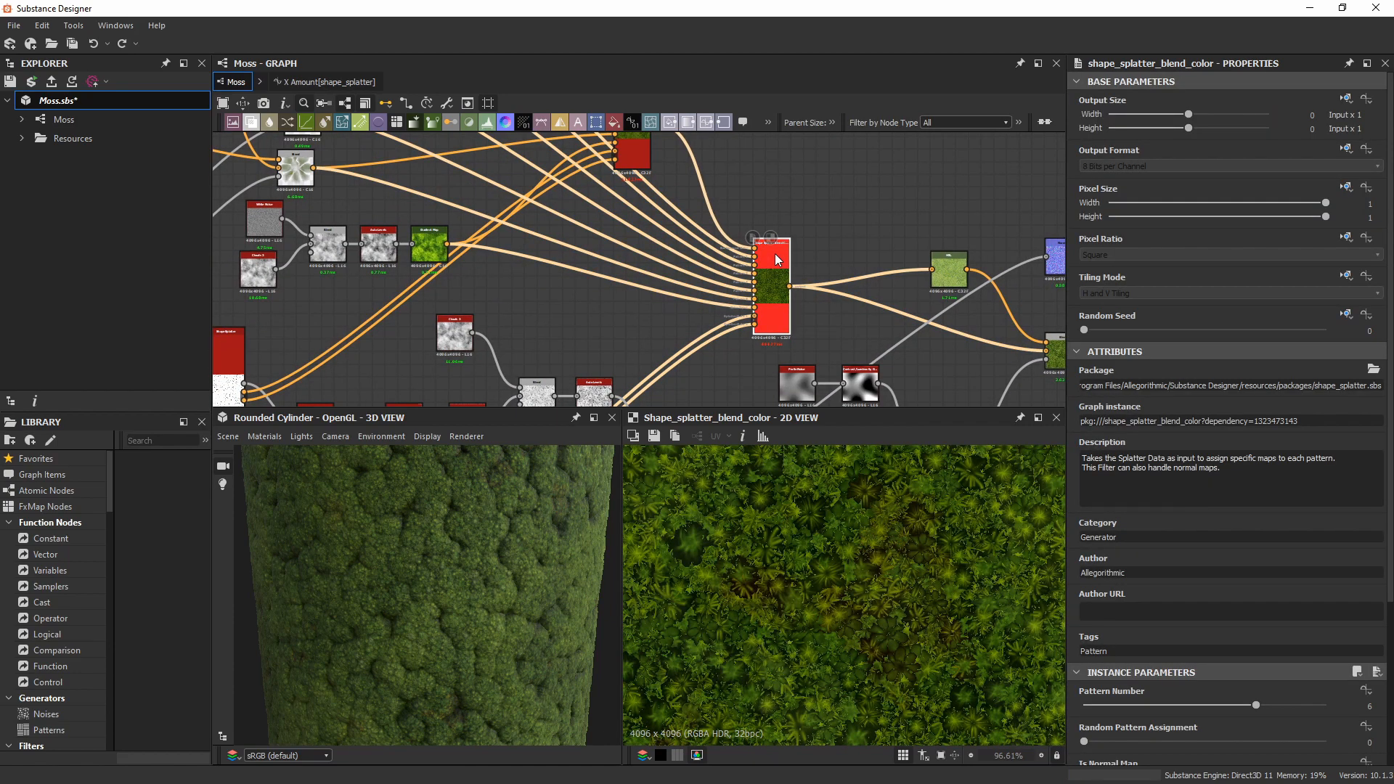
middle_click_drag(769, 263, 819, 308)
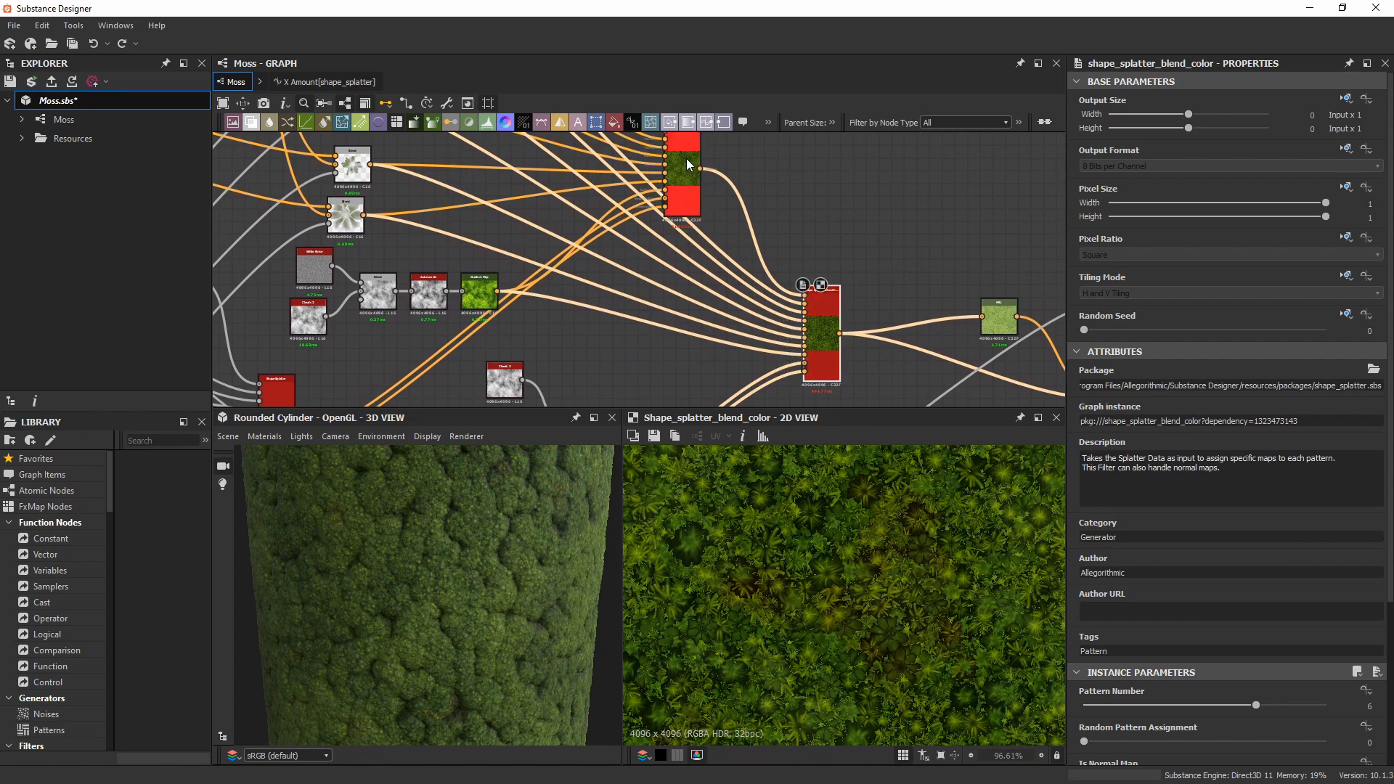
scroll(688, 163, "down", 1)
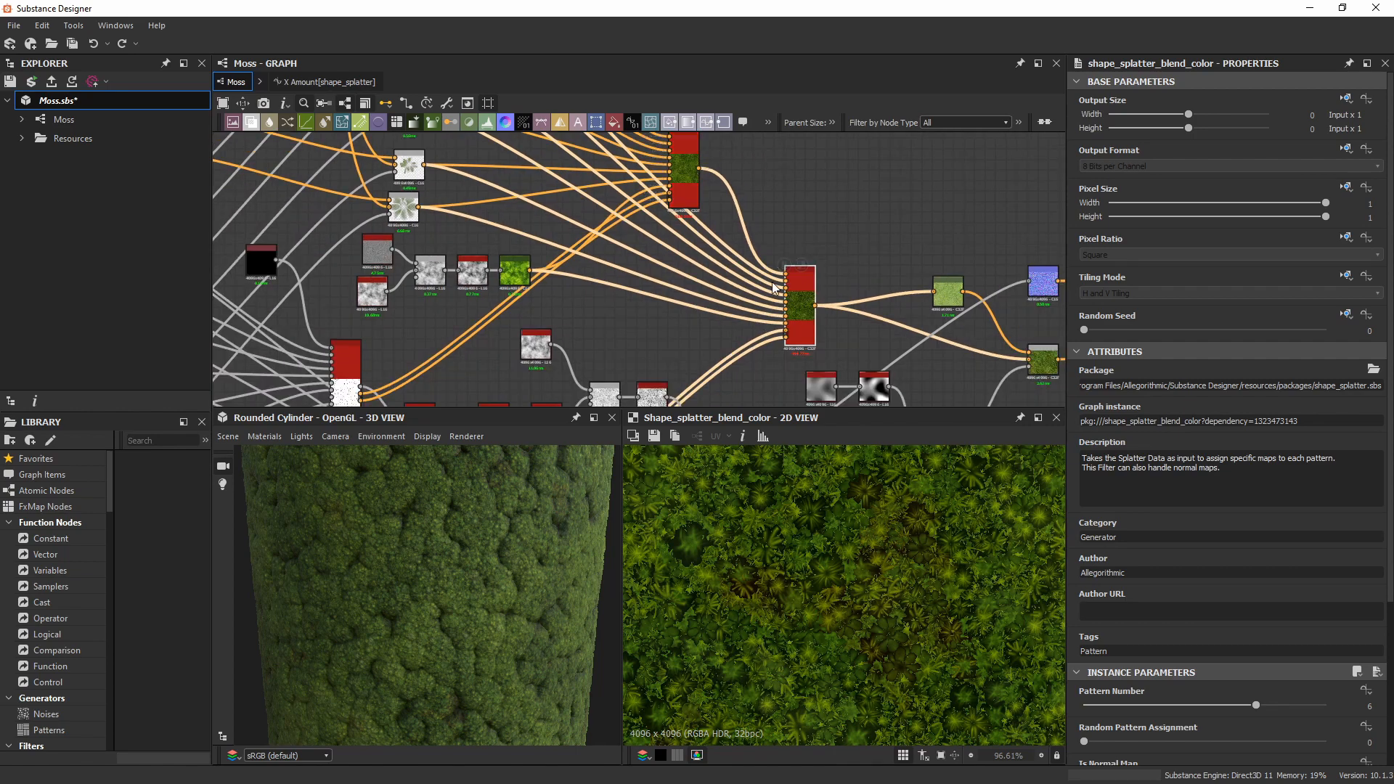
scroll(794, 283, "down", 2)
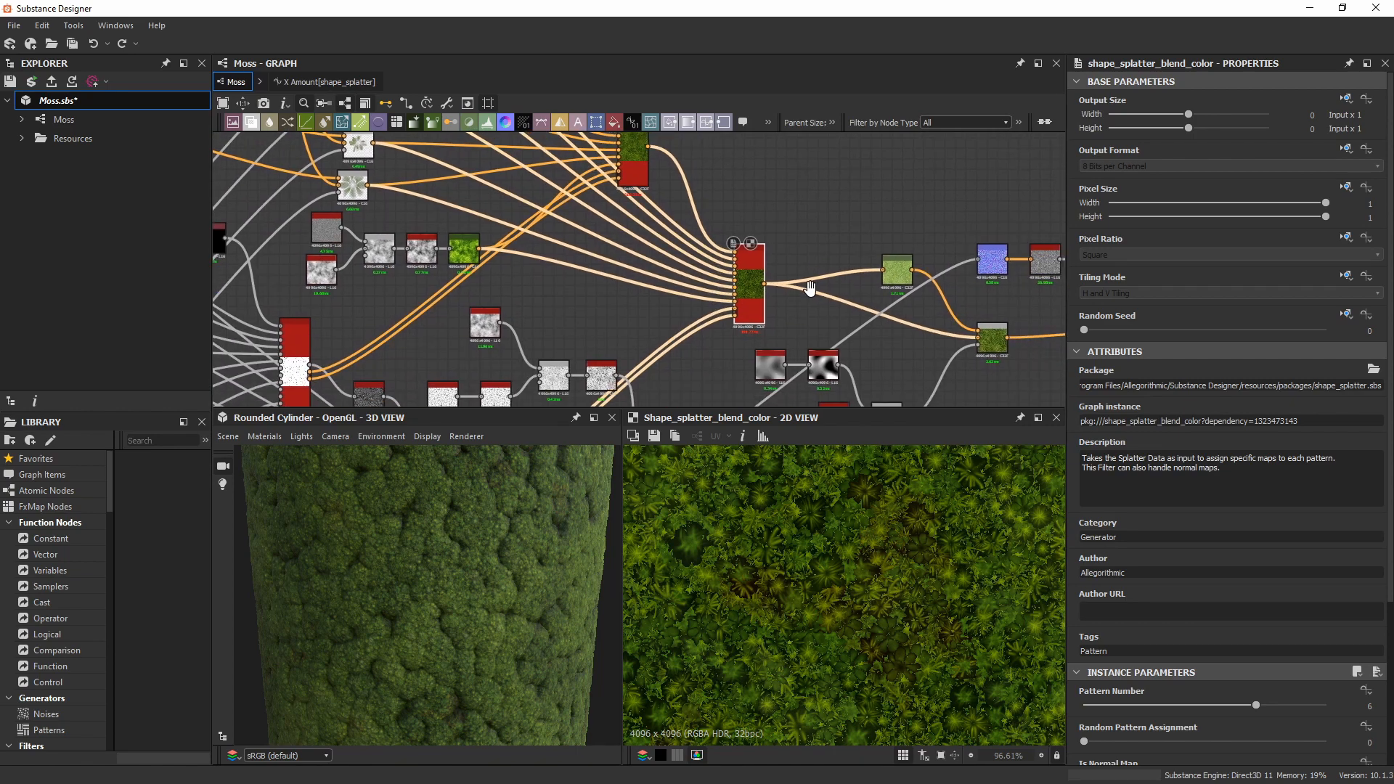
middle_click_drag(767, 301, 735, 224)
left_click_drag(736, 229, 730, 220)
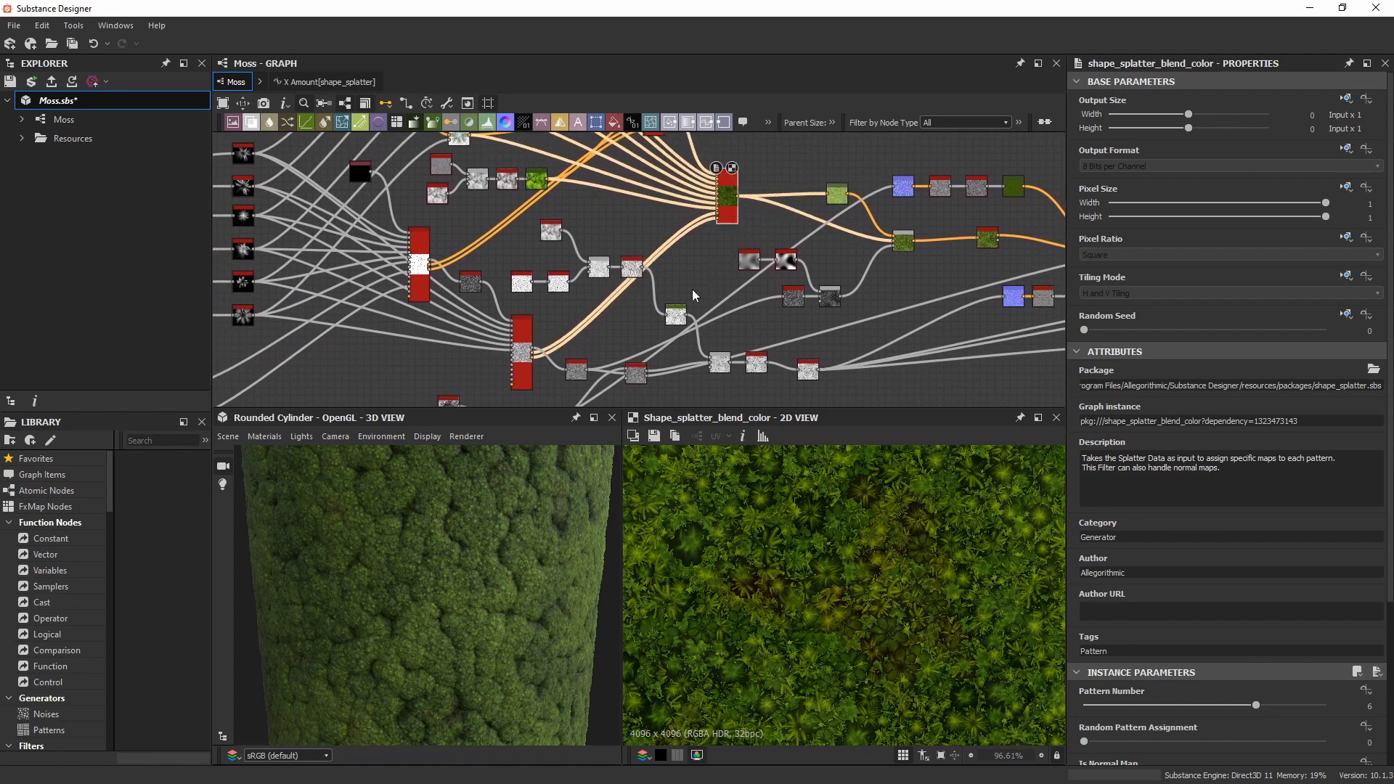
Display the Height Blend node's blended height output in the 2D view and inspect it across the whole tile.
left_click(640, 372)
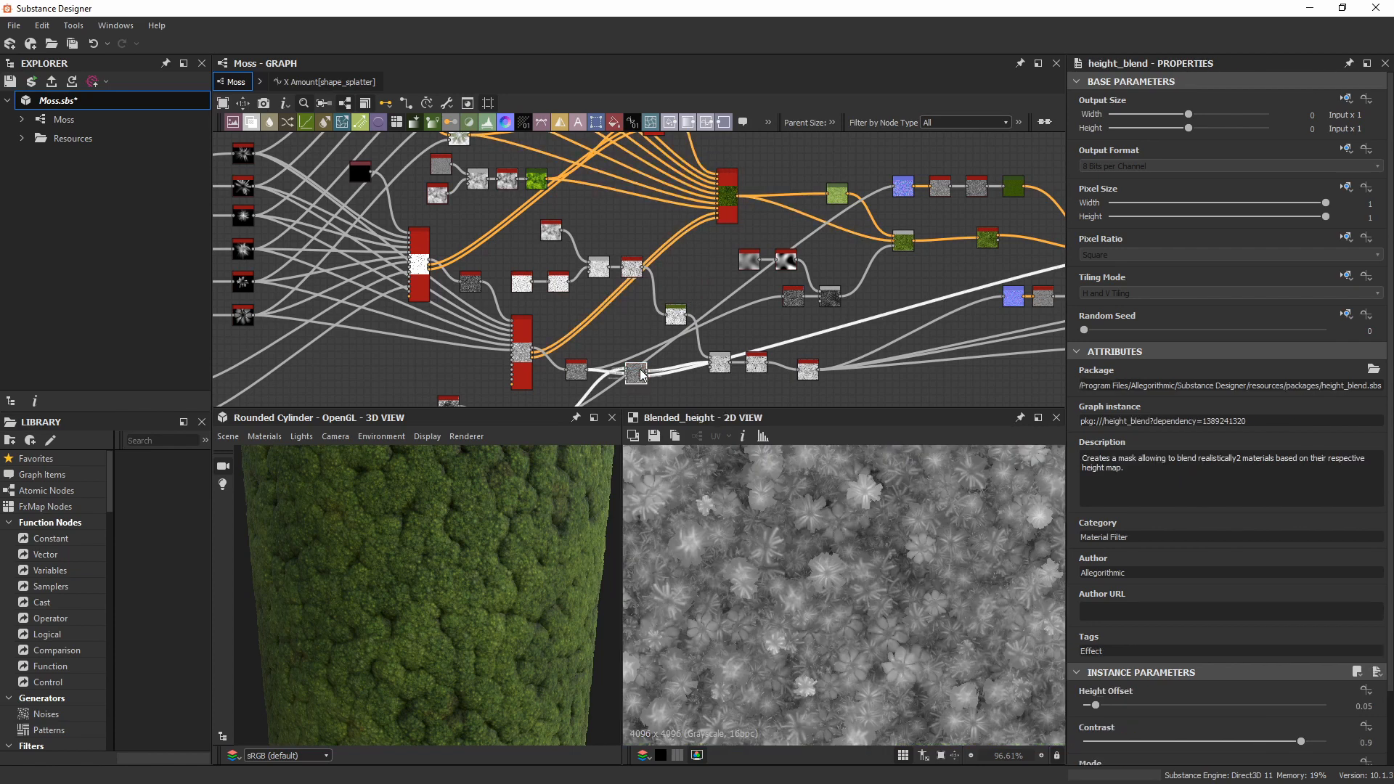
scroll(952, 612, "down", 2)
scroll(796, 616, "down", 8)
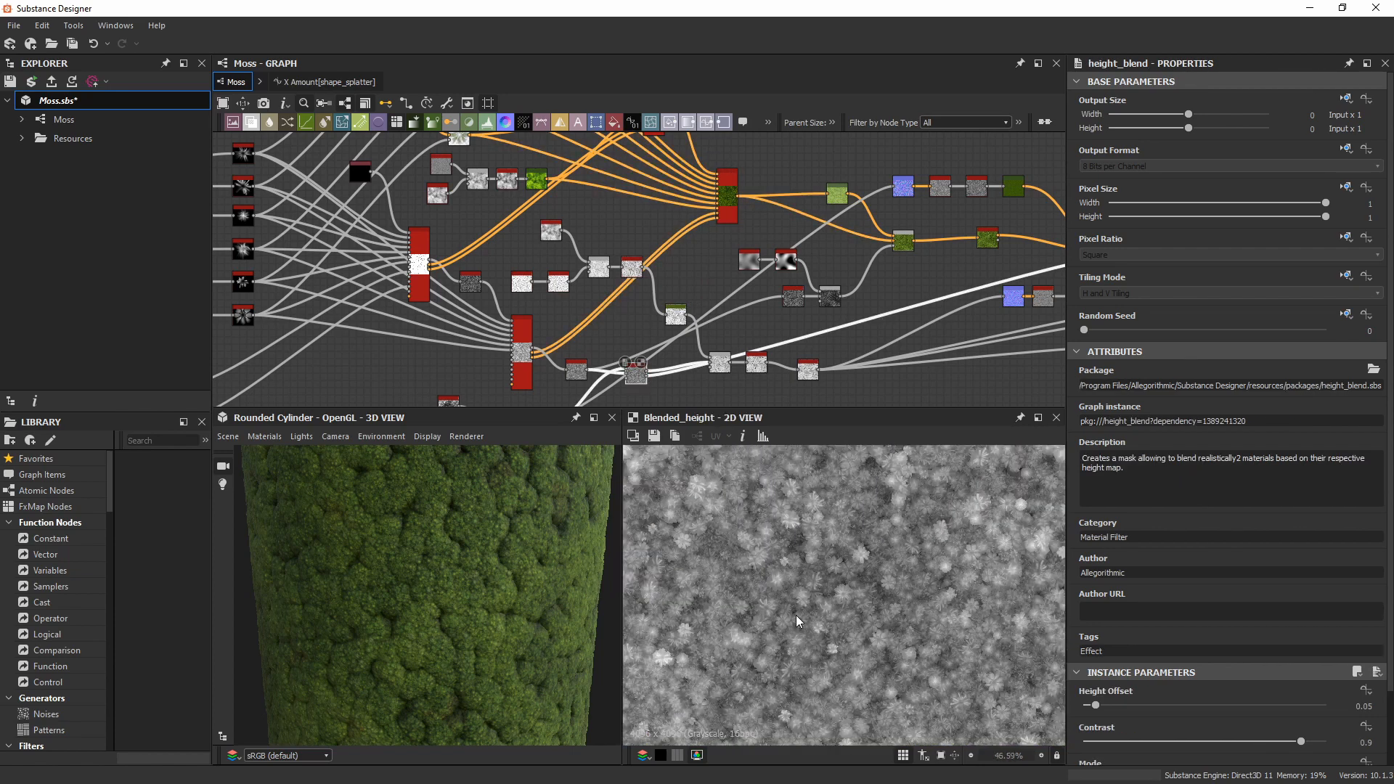
Compare the downstream Shape Splatter Blend Color output with the Height Blend output and inspect the moss cylinder from another angle.
left_click(722, 219)
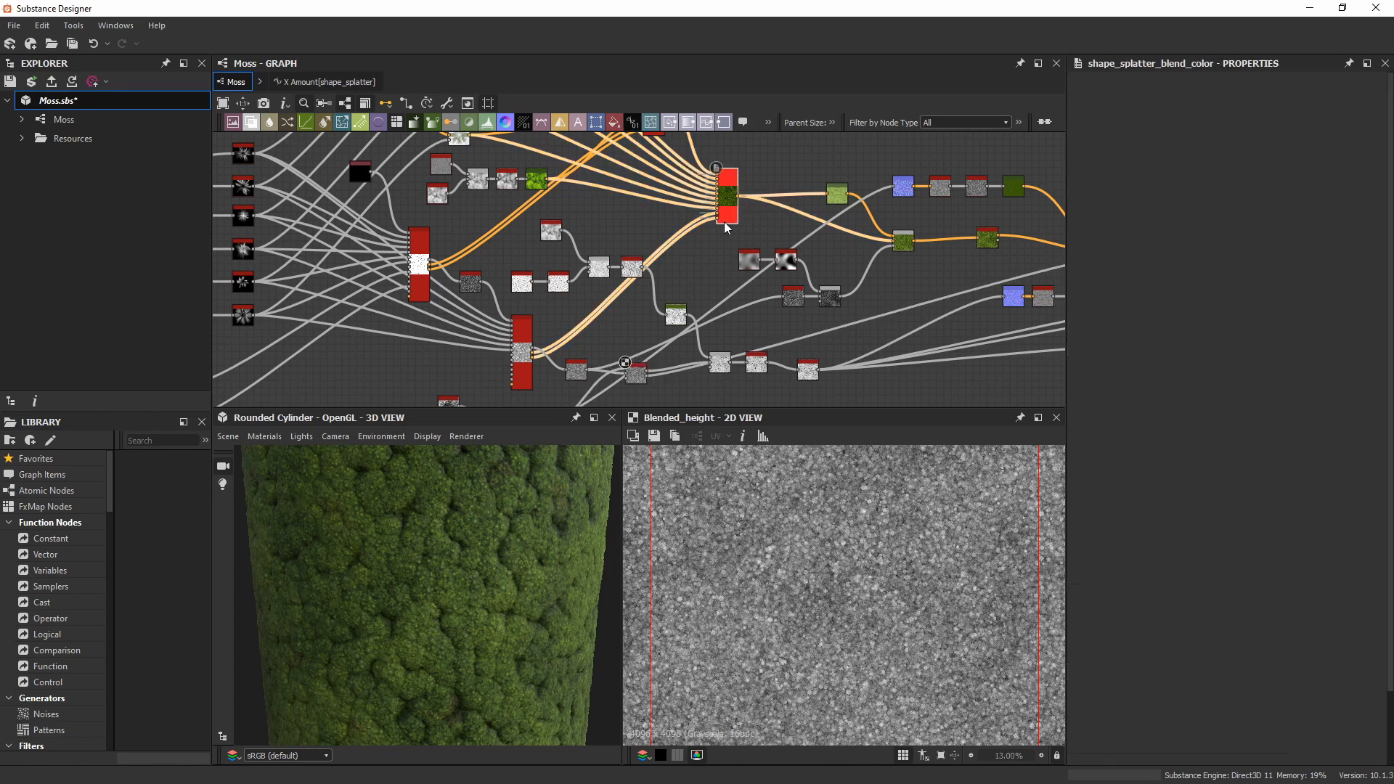
scroll(850, 613, "up", 5)
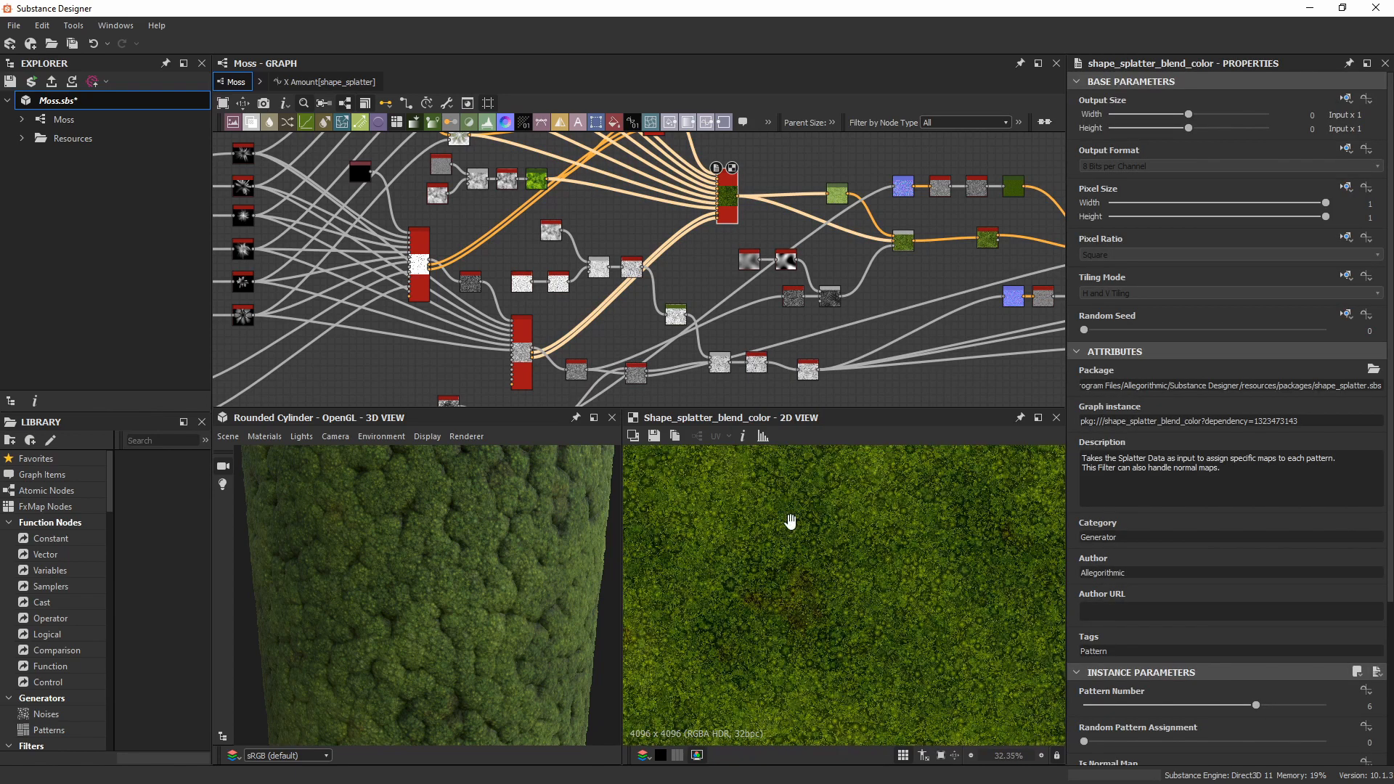
left_click(638, 372)
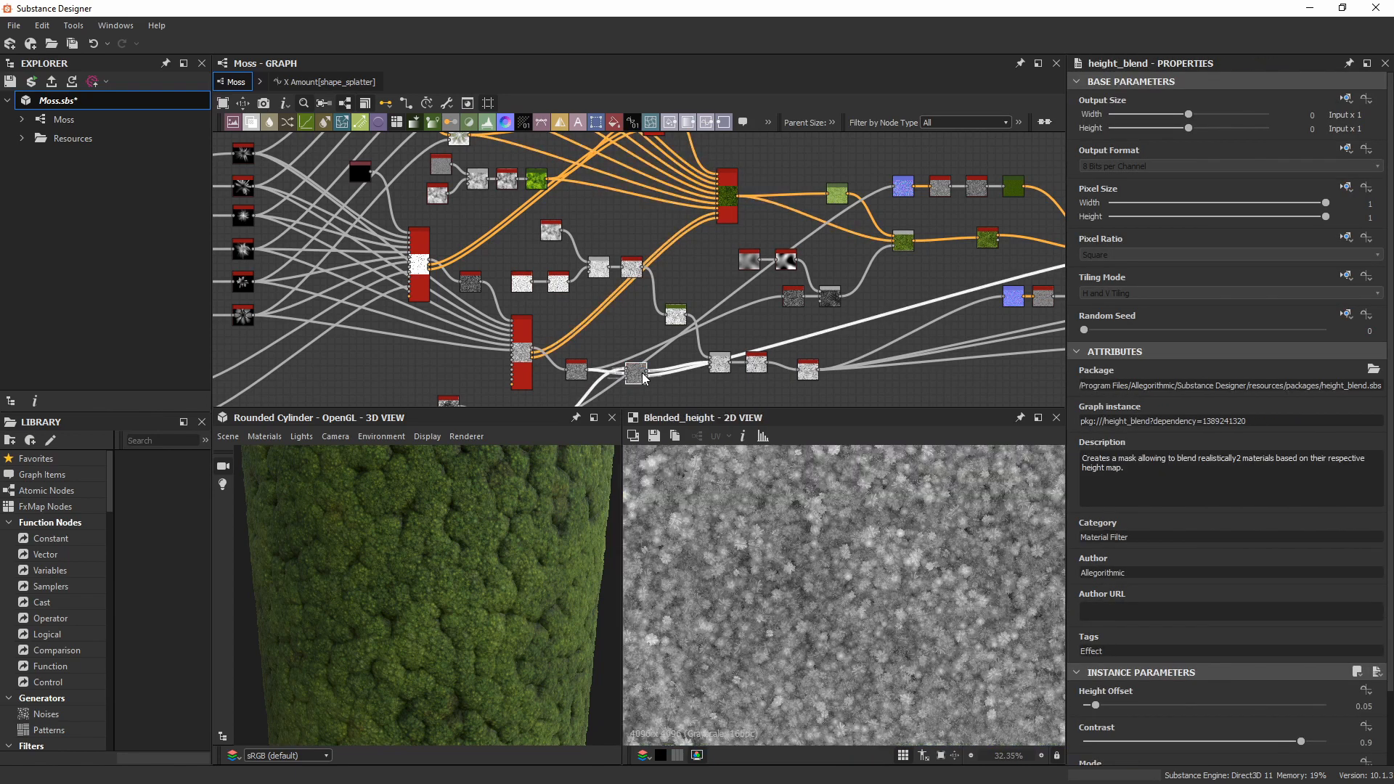
left_click_drag(453, 574, 362, 550)
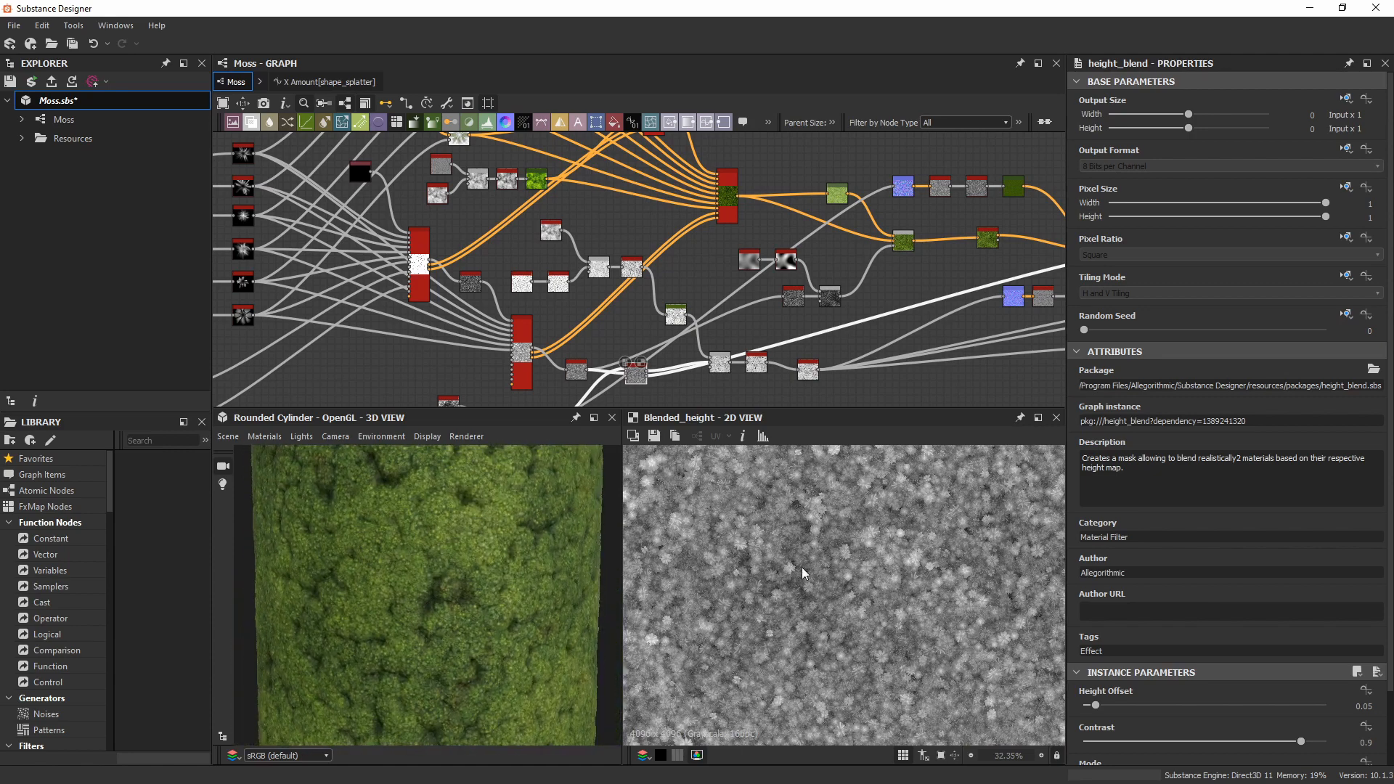
scroll(802, 568, "down", 7)
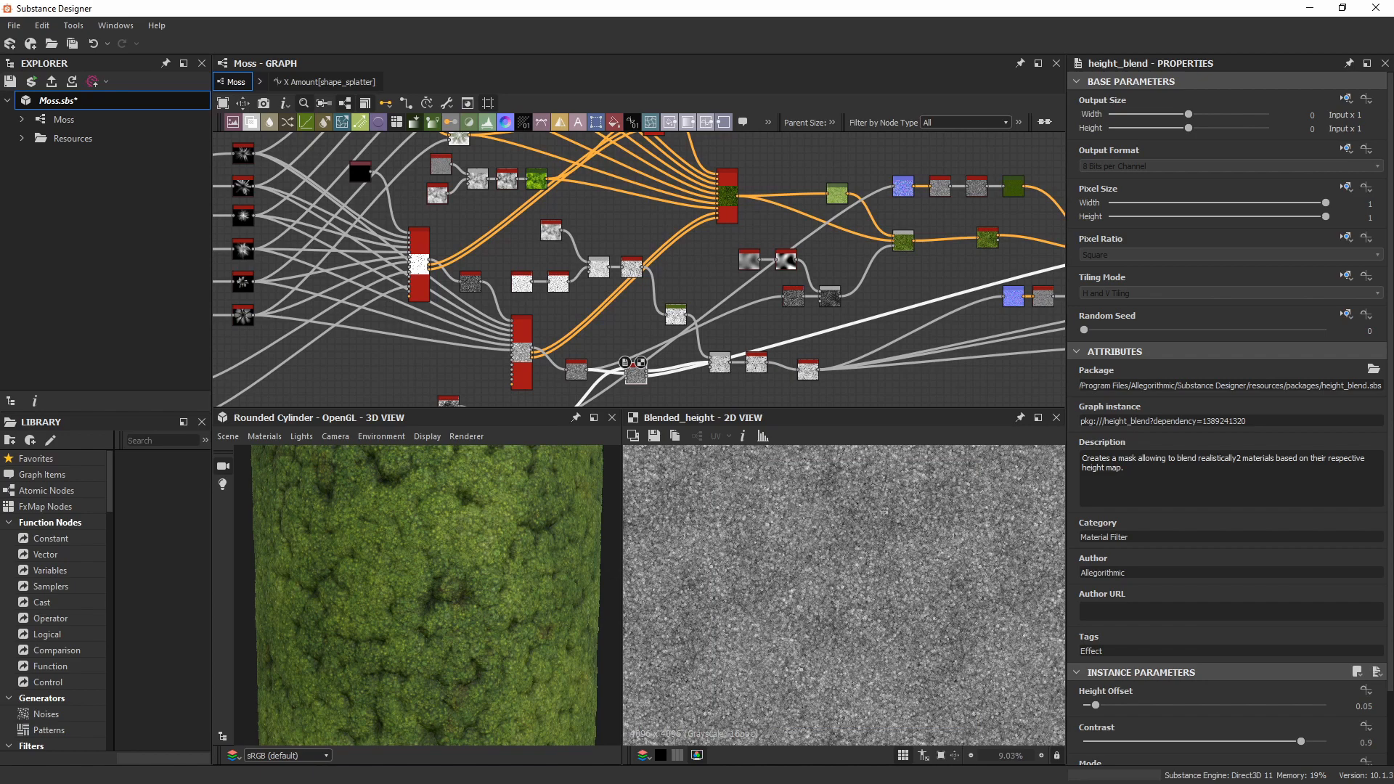
Switch to the reference image board and survey the wood, forest, waterfall and brick moss photos.
key("alt+Tab")
scroll(668, 377, "down", 10)
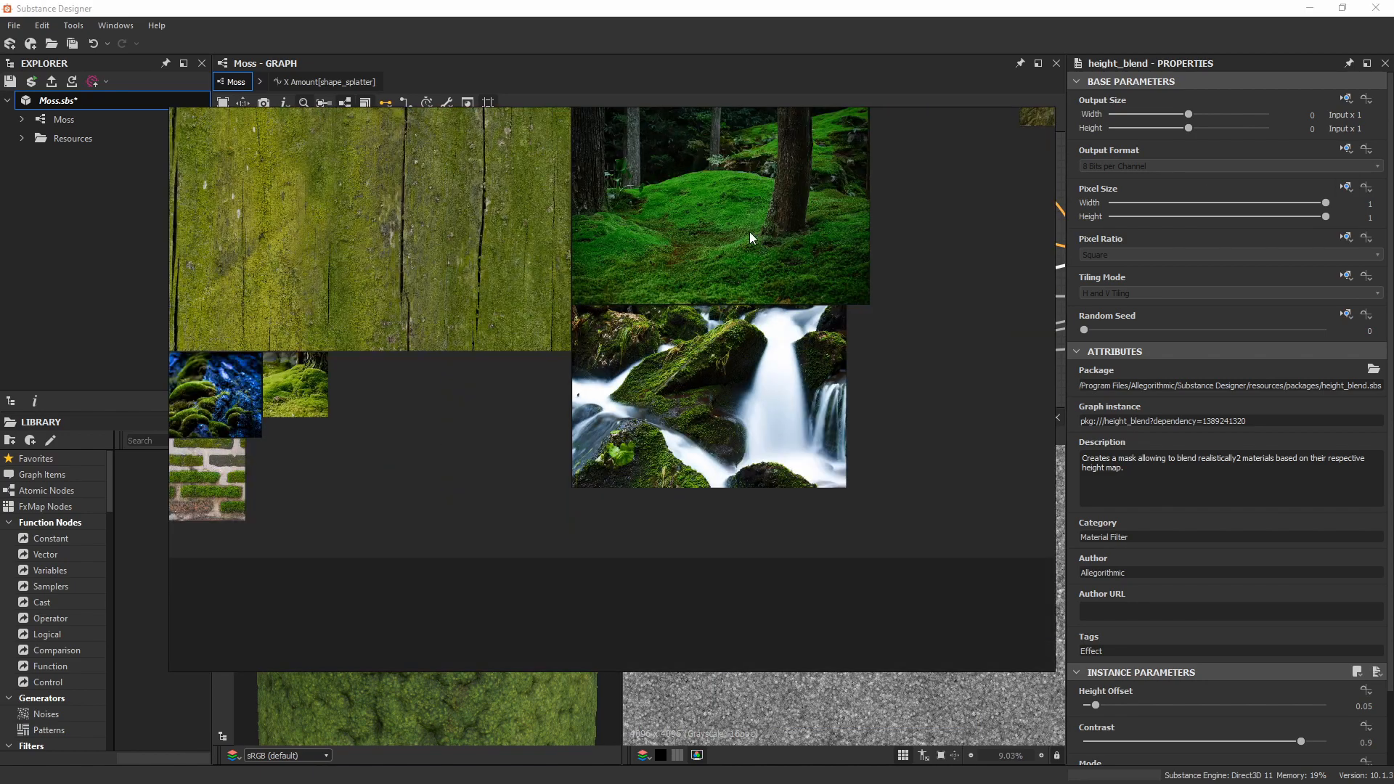
scroll(750, 232, "up", 4)
scroll(665, 437, "down", 4)
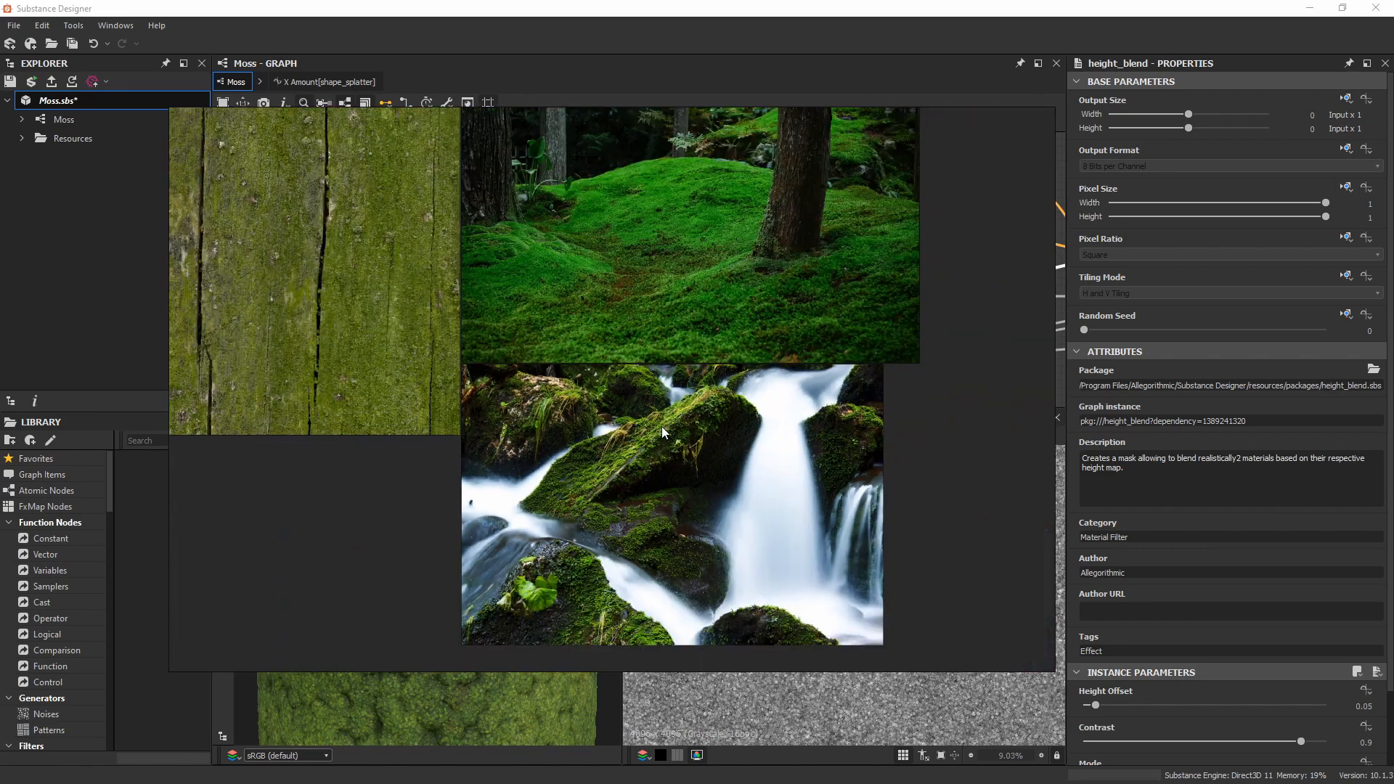
middle_click_drag(575, 445, 790, 479)
scroll(791, 479, "down", 4)
middle_click_drag(475, 470, 577, 411)
scroll(555, 489, "up", 9)
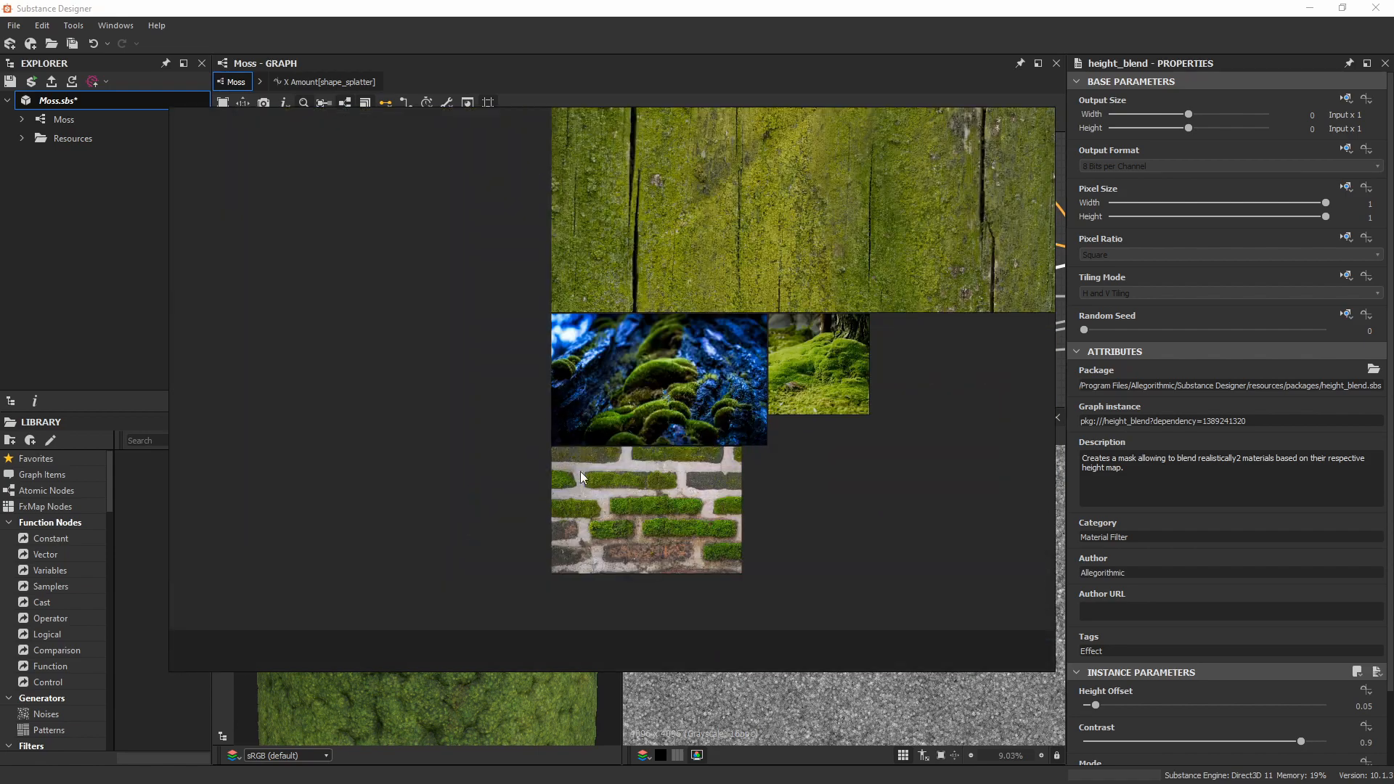
Examine the rounded moss clumps growing on the blue-toned rock in the reference photo.
scroll(657, 376, "up", 7)
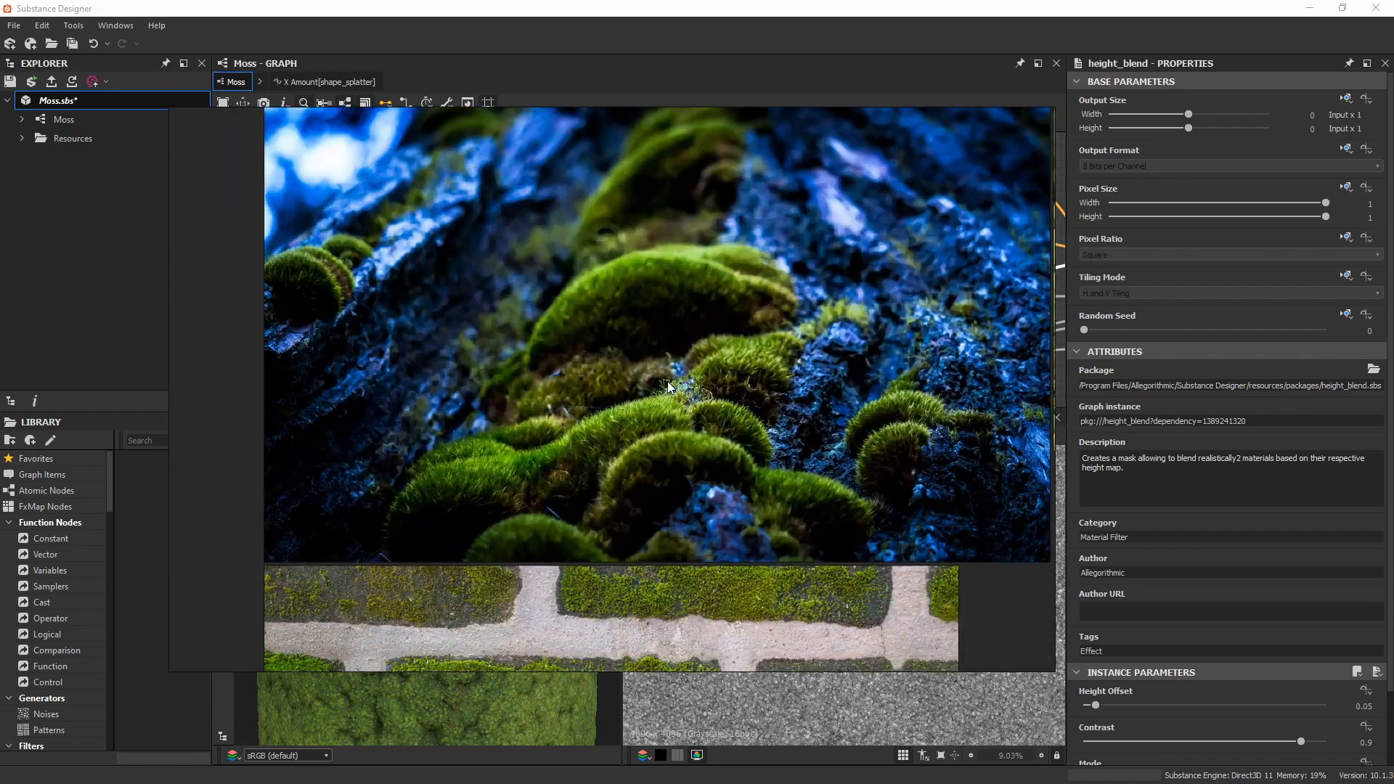
scroll(647, 318, "up", 4)
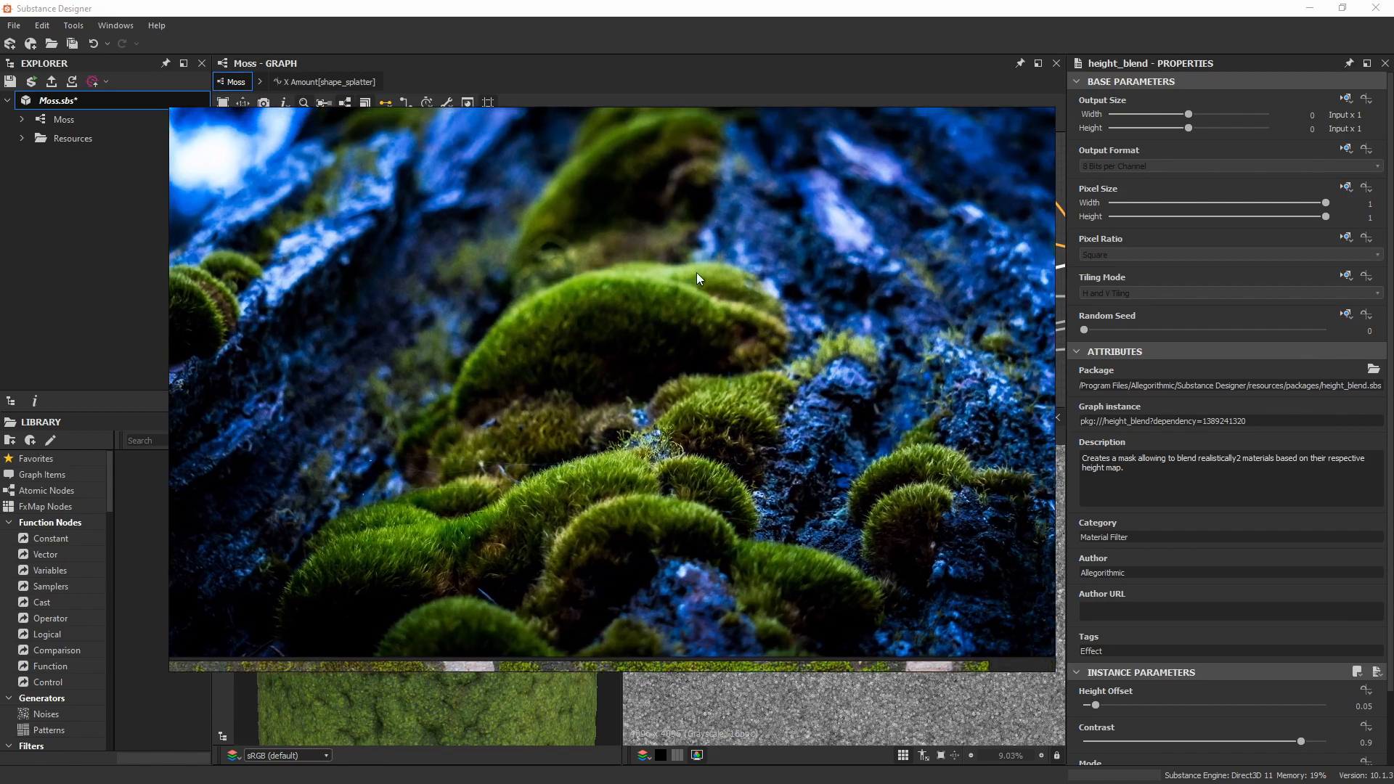
middle_click_drag(625, 334, 636, 382)
scroll(632, 381, "down", 4)
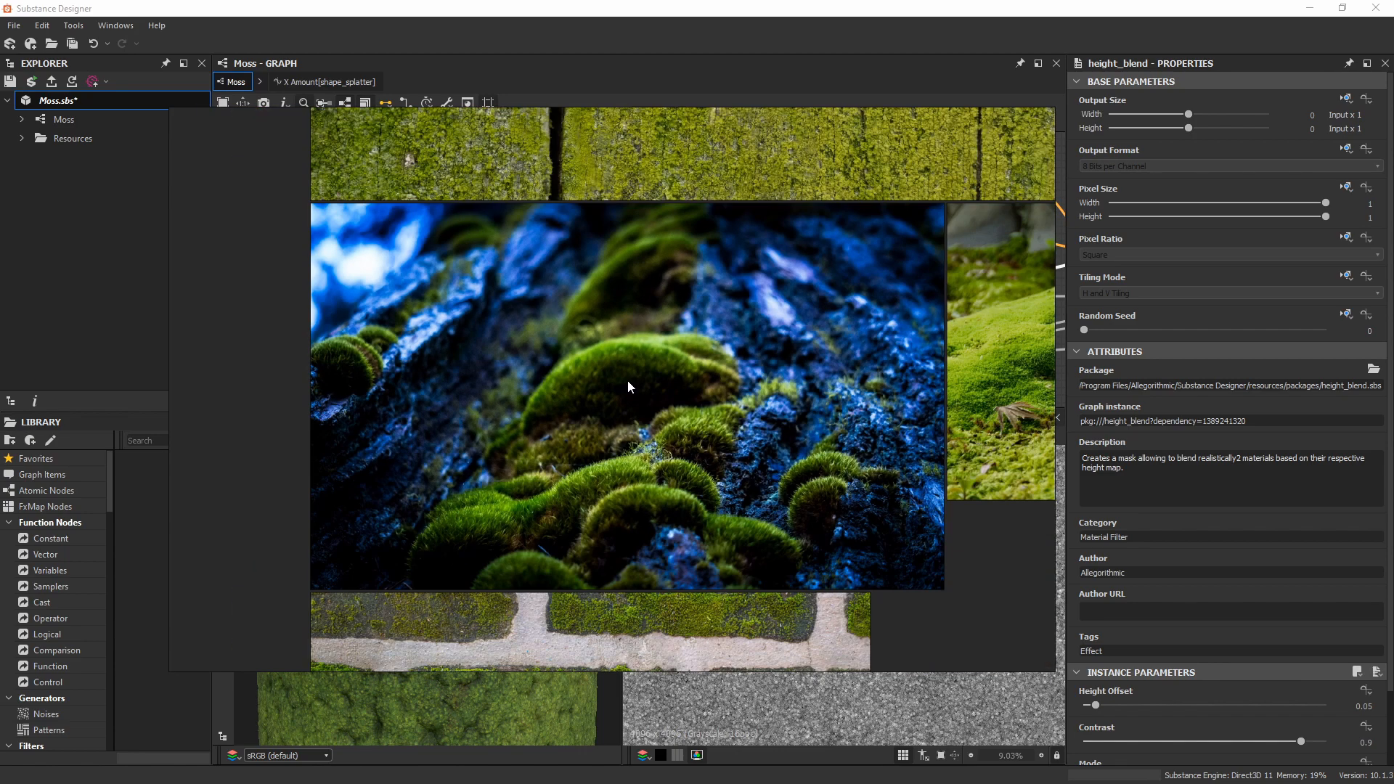
scroll(627, 380, "up", 2)
scroll(628, 380, "up", 2)
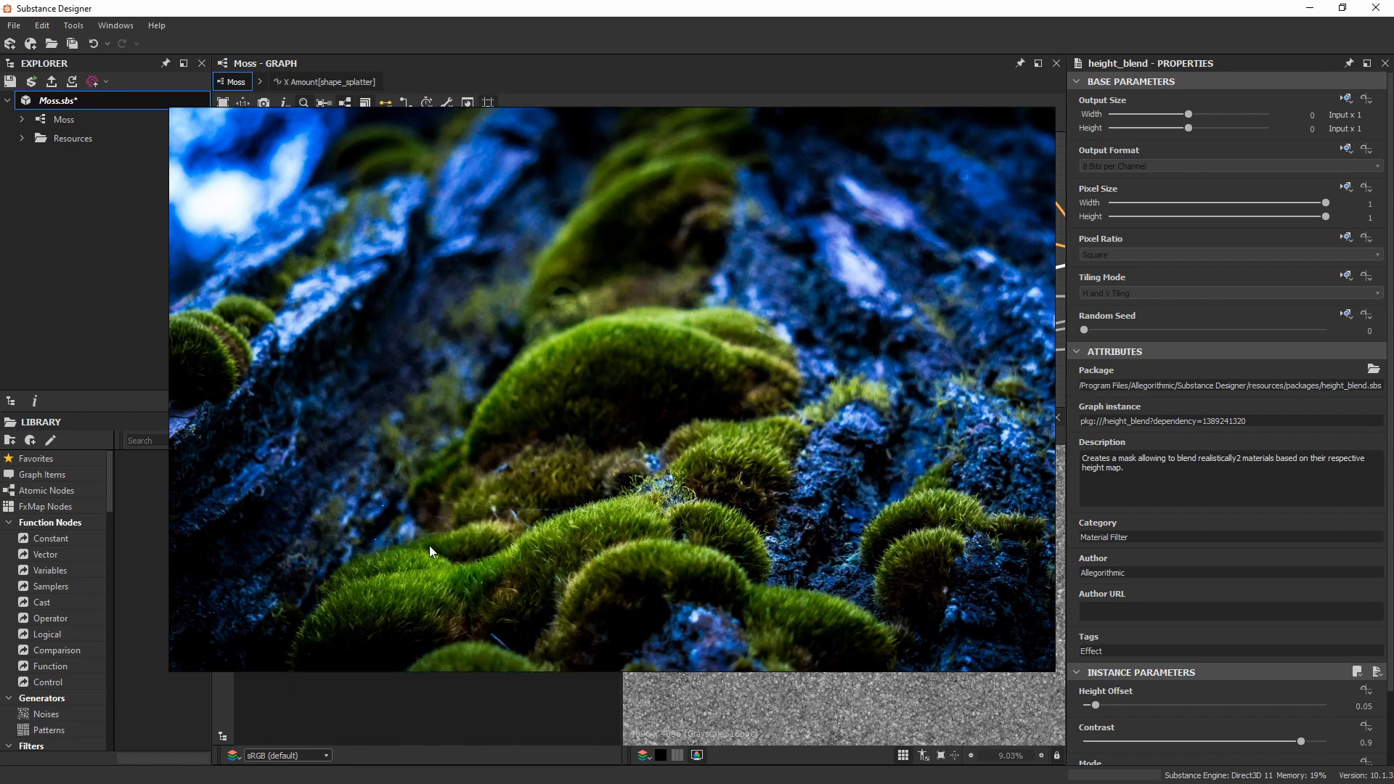
scroll(535, 503, "down", 3)
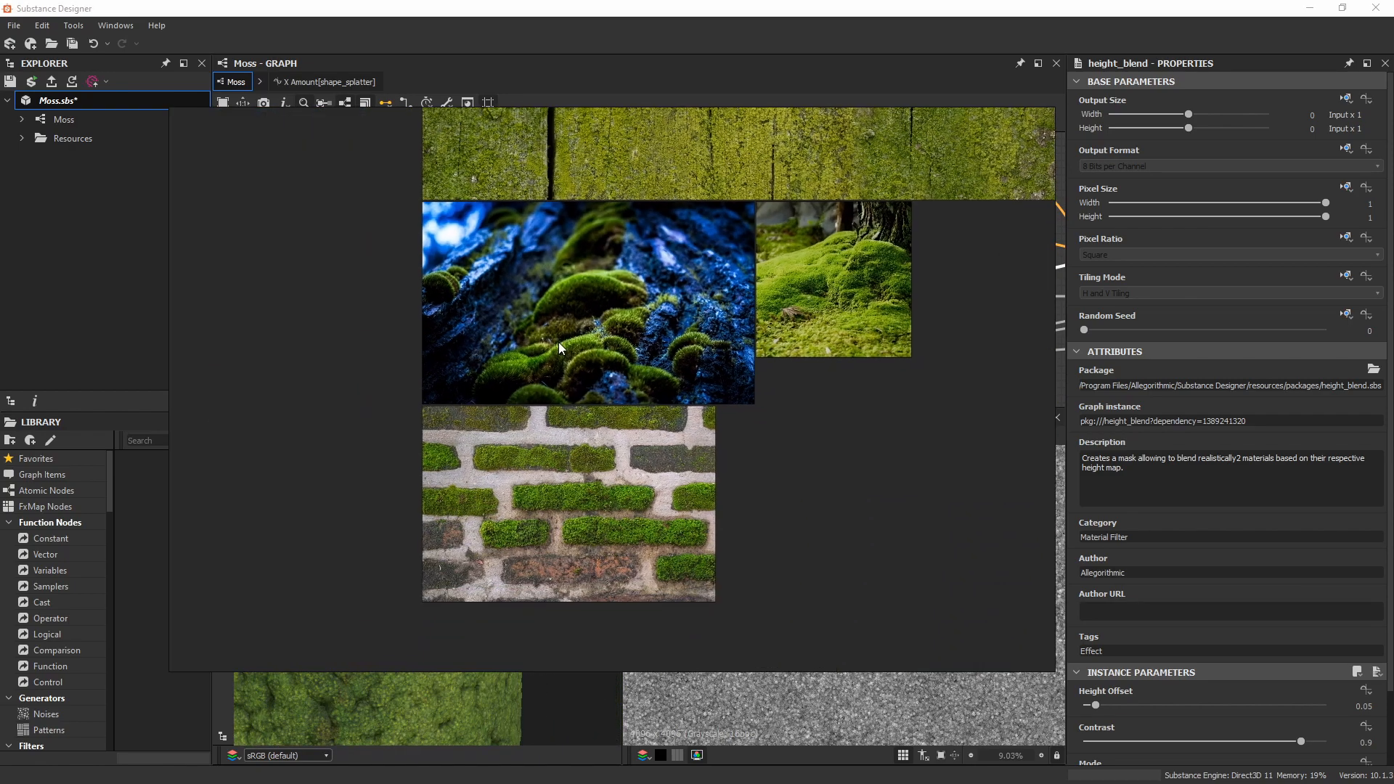
Examine the moss growth on the brick wall reference photo, both close up and as a whole.
scroll(544, 530, "up", 5)
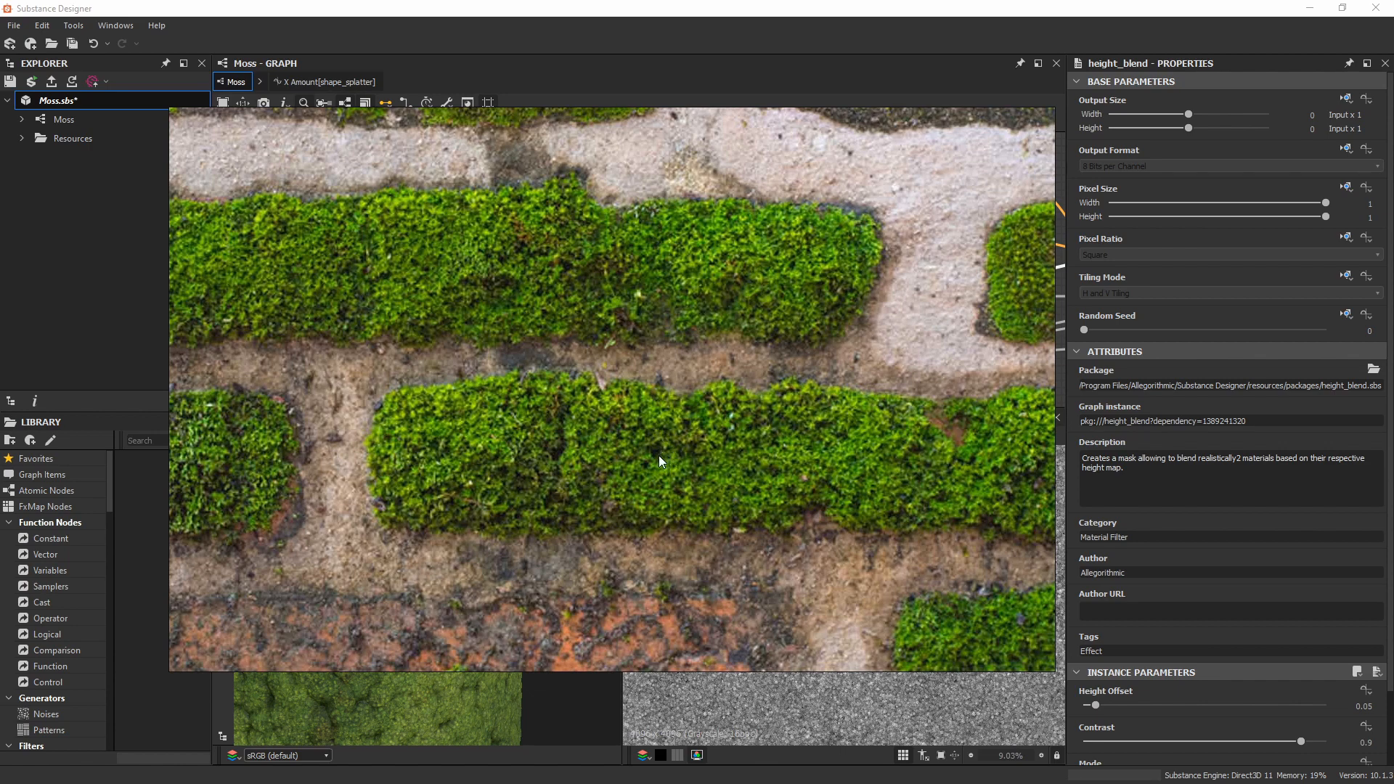
middle_click_drag(662, 440, 538, 381)
scroll(847, 370, "down", 3)
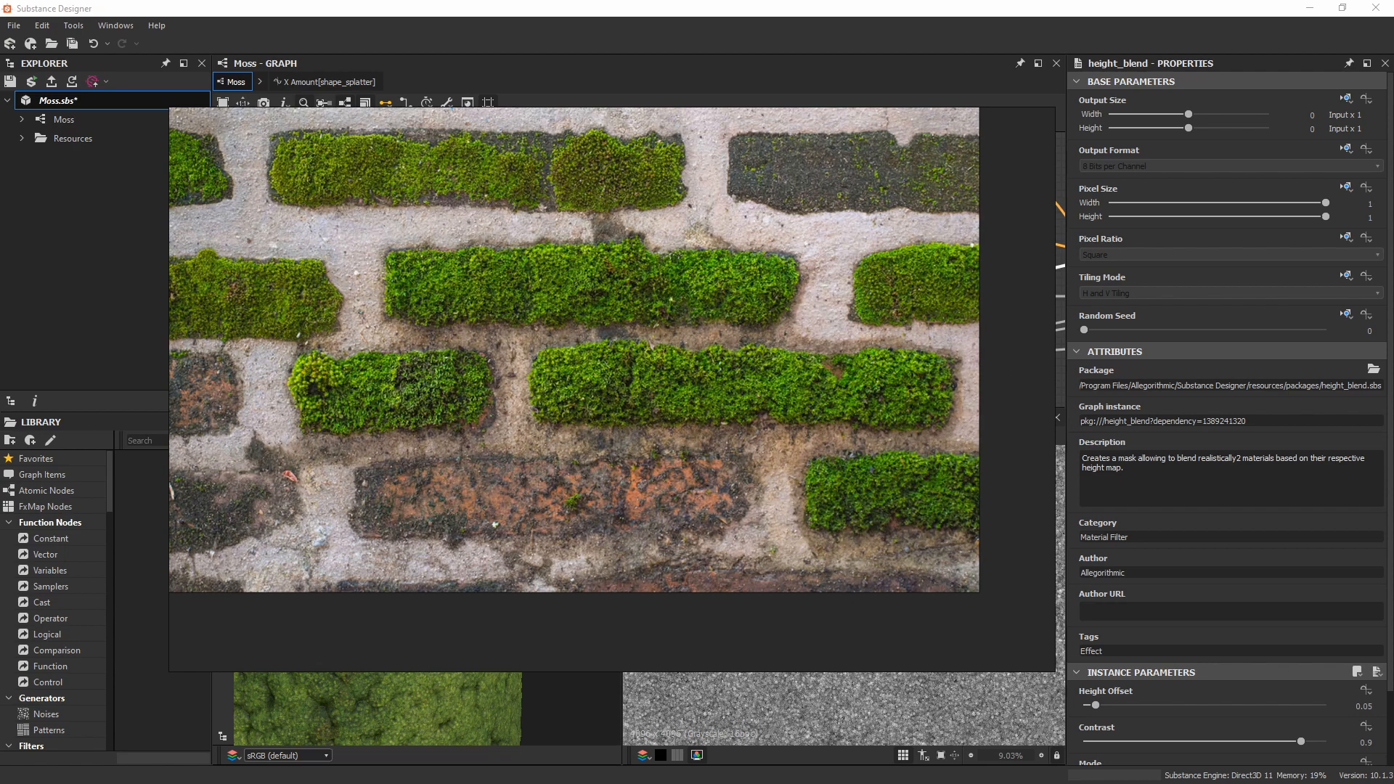
Switch back to Substance Designer and examine the clumps on the 3D moss cylinder and the nodes around Height Blend.
key("alt+Tab")
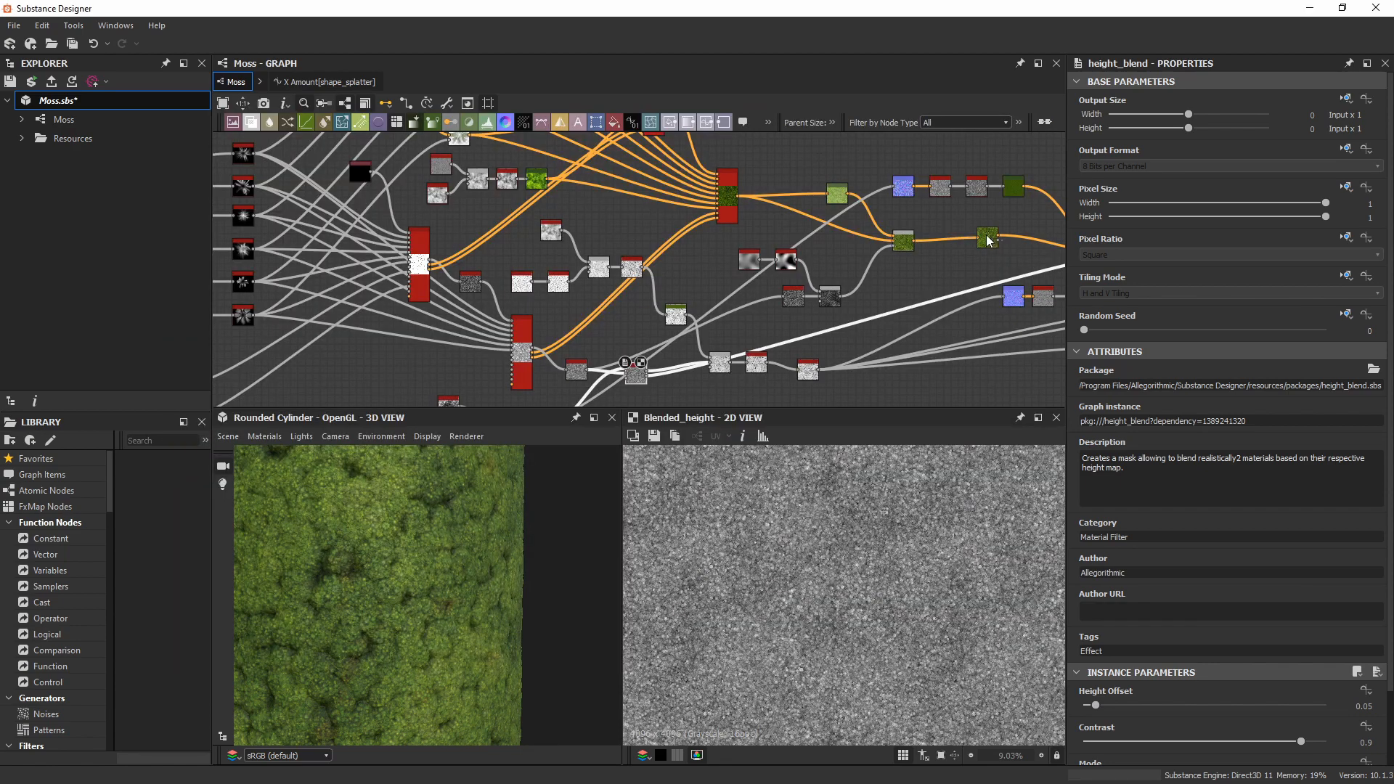
middle_click_drag(692, 251, 642, 166)
scroll(647, 234, "up", 3)
middle_click_drag(647, 233, 704, 244)
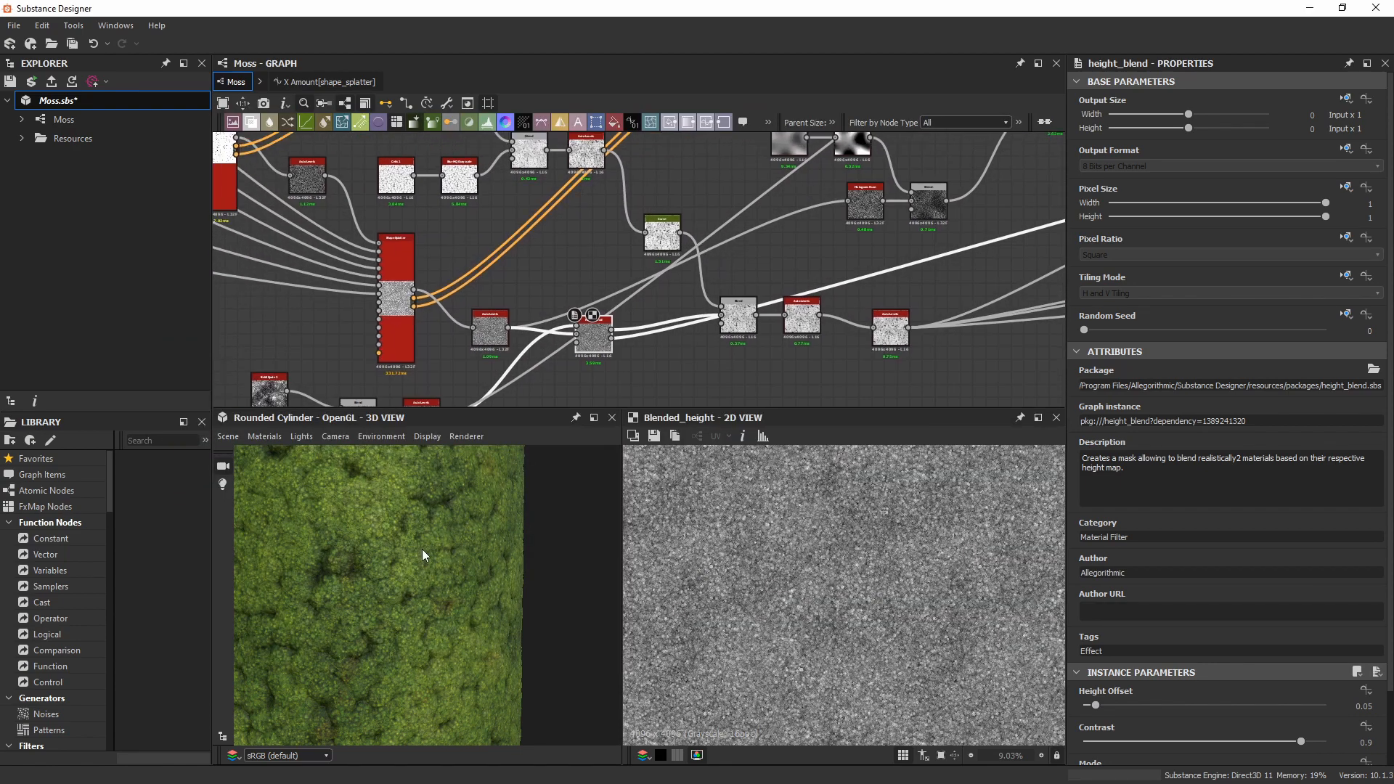
mouse_move(422, 552)
left_mouse_down()
mouse_move(357, 639)
mouse_move(408, 549)
left_mouse_up()
scroll(412, 549, "up", 4)
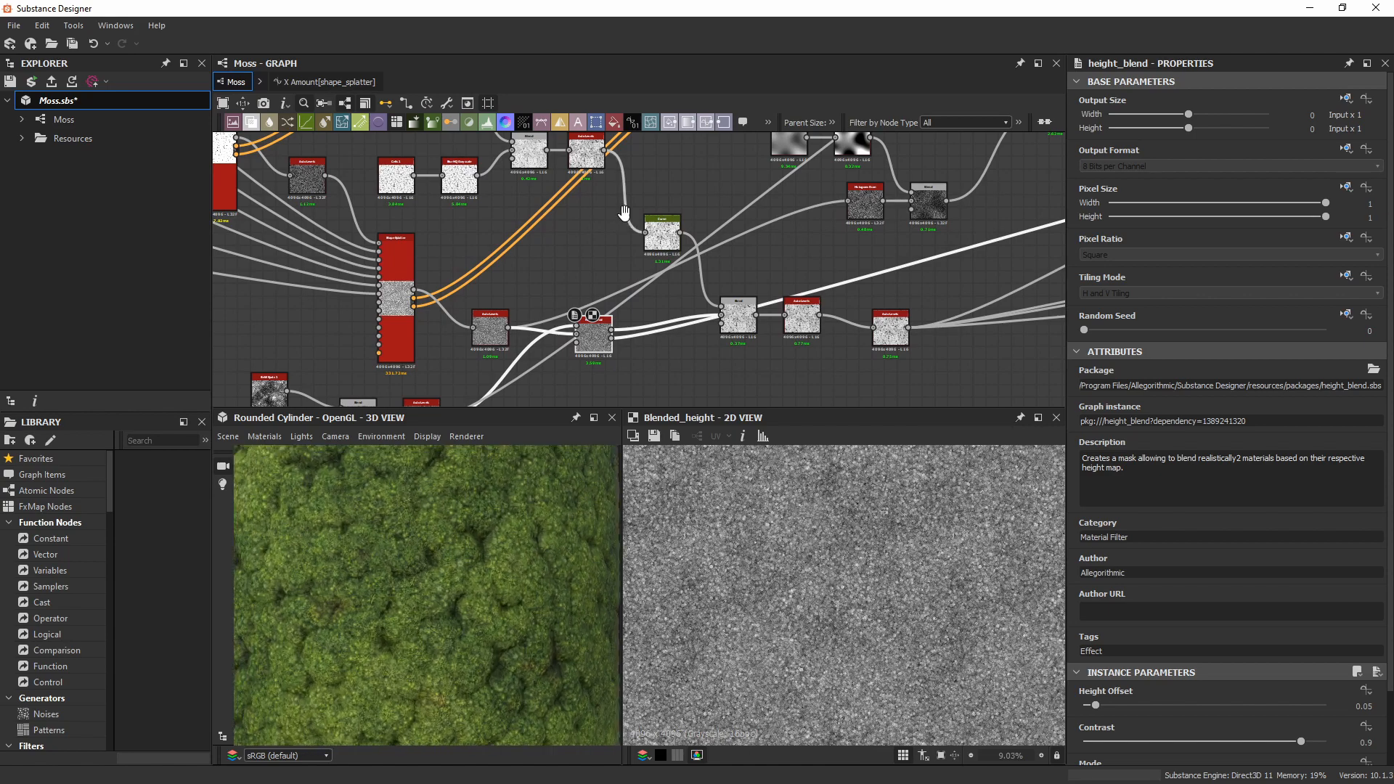
middle_click_drag(624, 212, 650, 254)
Display the Cells 1 noise output in the 2D view and inspect its cell shapes and the adjacent blur and blend nodes.
double_click(422, 218)
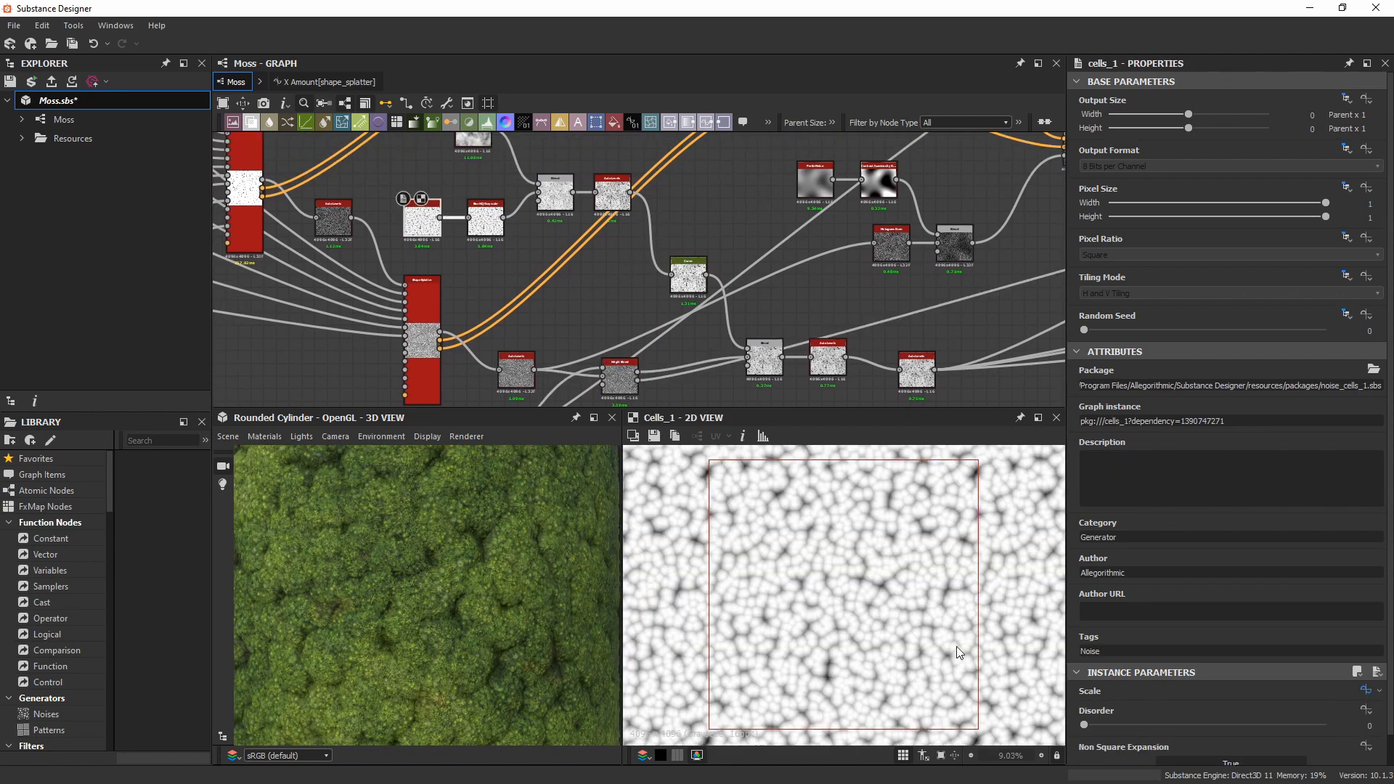
scroll(841, 601, "up", 1)
scroll(377, 223, "up", 4)
middle_click_drag(462, 197, 389, 277)
scroll(893, 545, "up", 6)
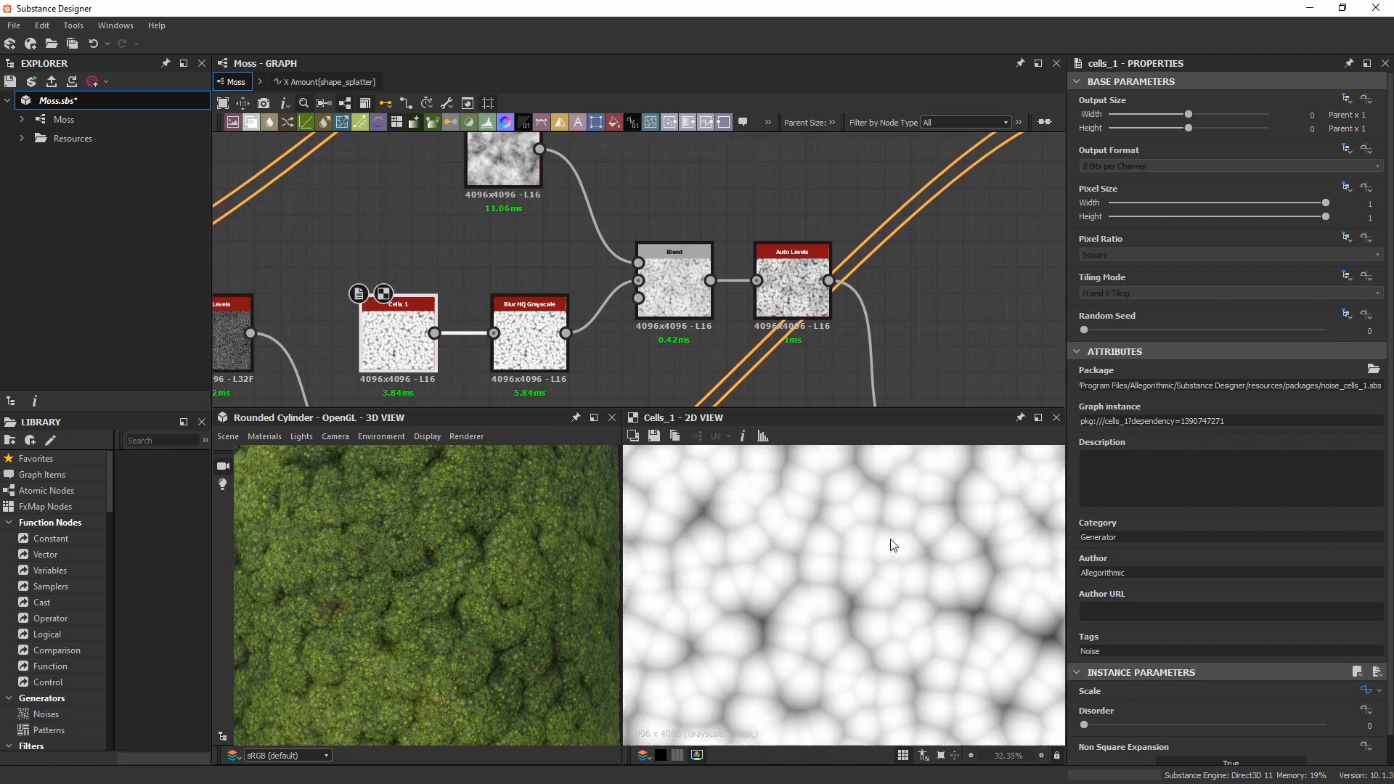
Inspect the creases between the Cells 1 shapes up close and compare them with the Blur HQ Grayscale and Auto Levels outputs.
scroll(893, 545, "up", 15)
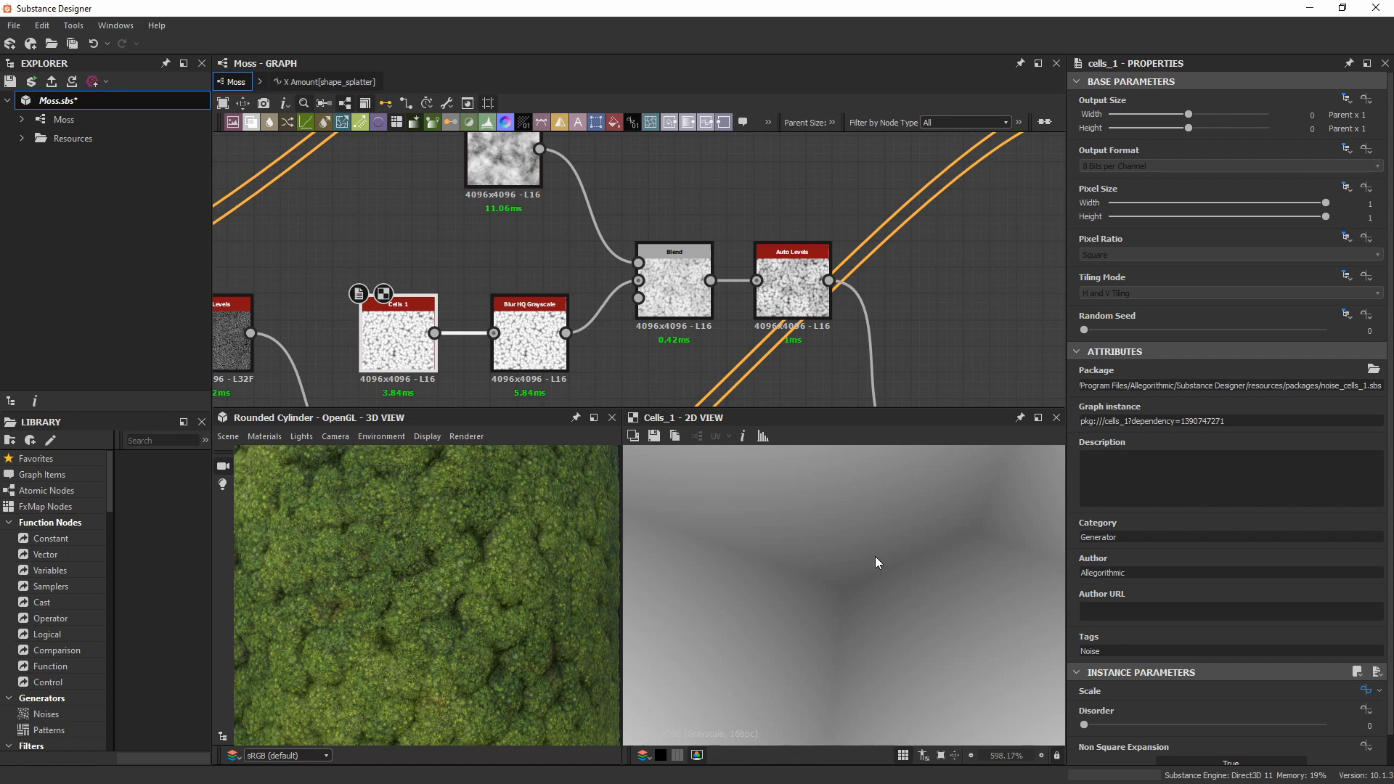
scroll(848, 625, "down", 2)
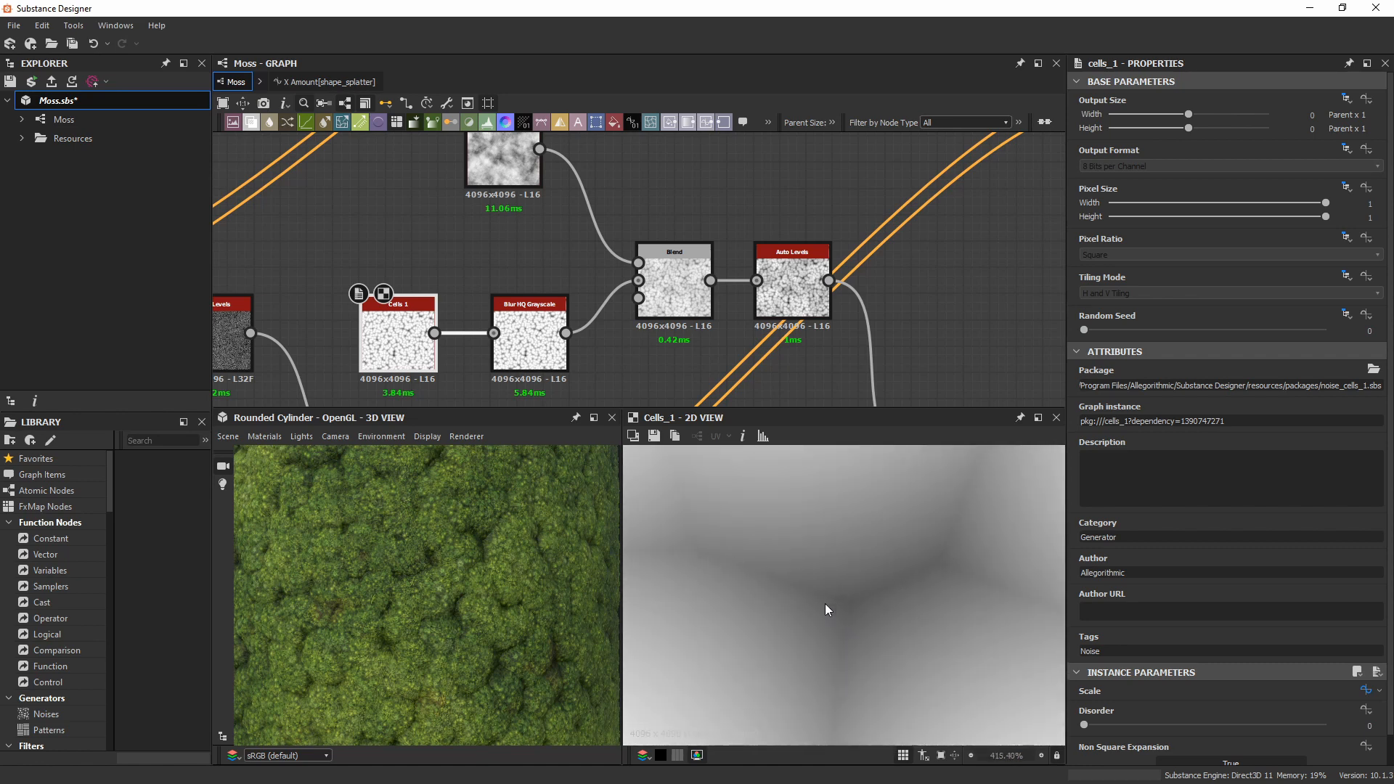
left_click(542, 320)
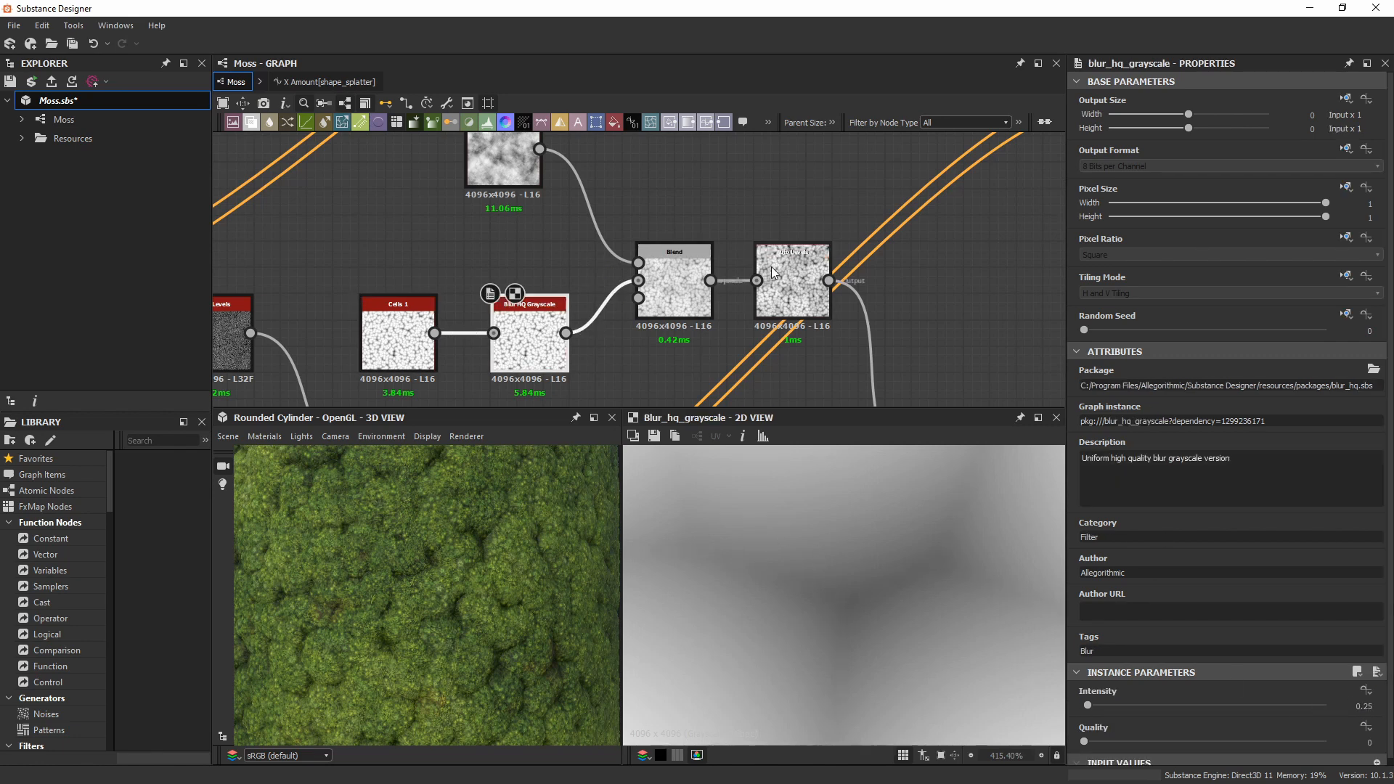
left_click(799, 265)
scroll(948, 599, "down", 5)
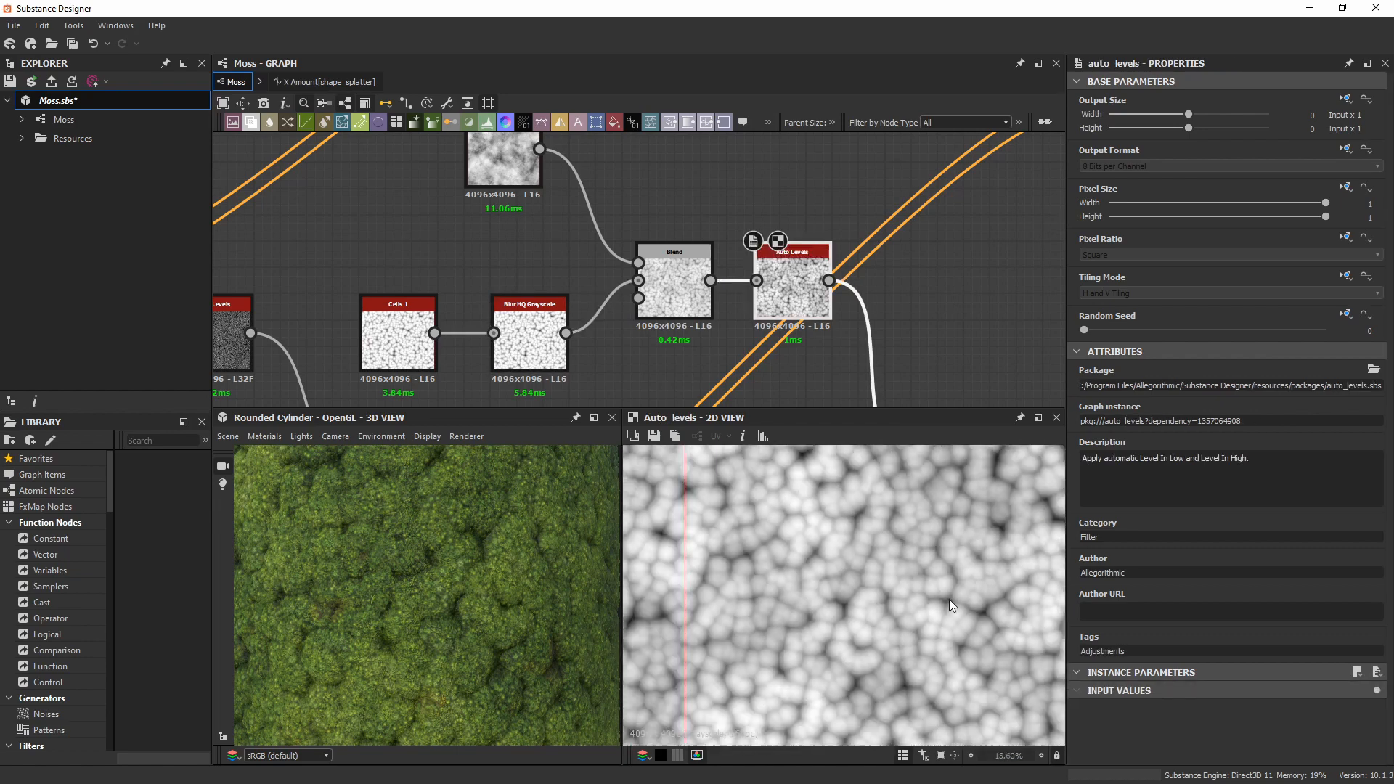
scroll(793, 617, "down", 1)
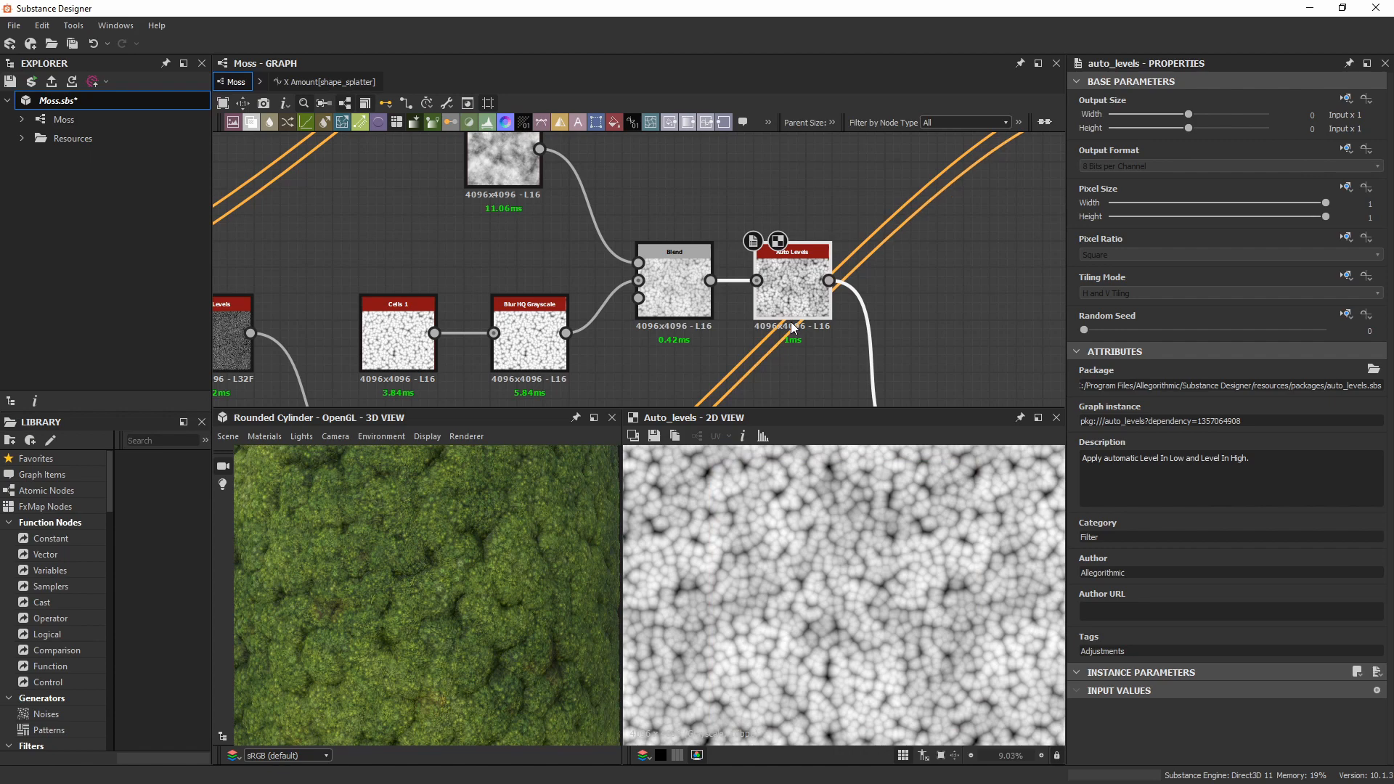
scroll(776, 353, "down", 1)
Display the Blend node that combines the Curve and Height Blend outputs and inspect its clumps up close in the 2D view.
middle_click_drag(776, 353, 614, 189)
middle_click_drag(868, 242, 725, 138)
left_click_drag(753, 306, 750, 274)
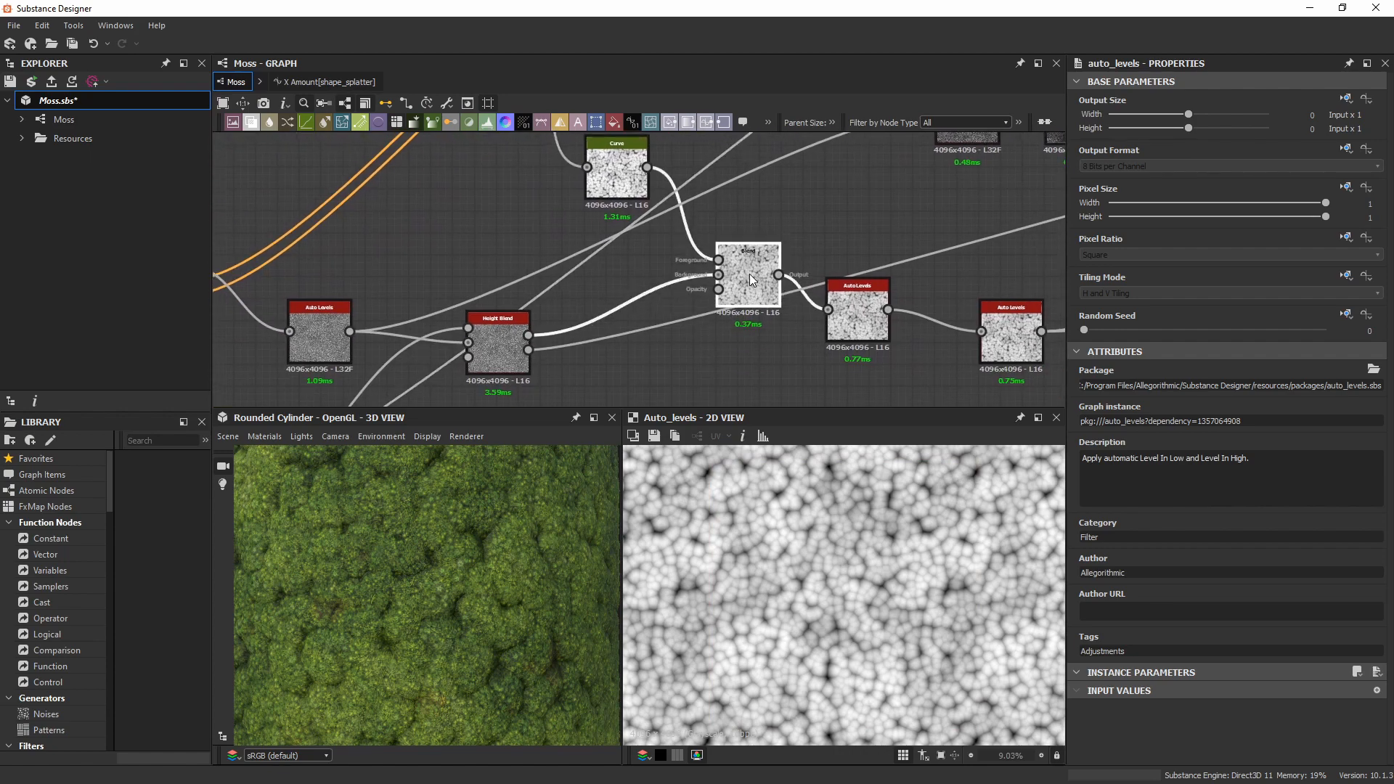
double_click(750, 275)
middle_click_drag(755, 295, 730, 275)
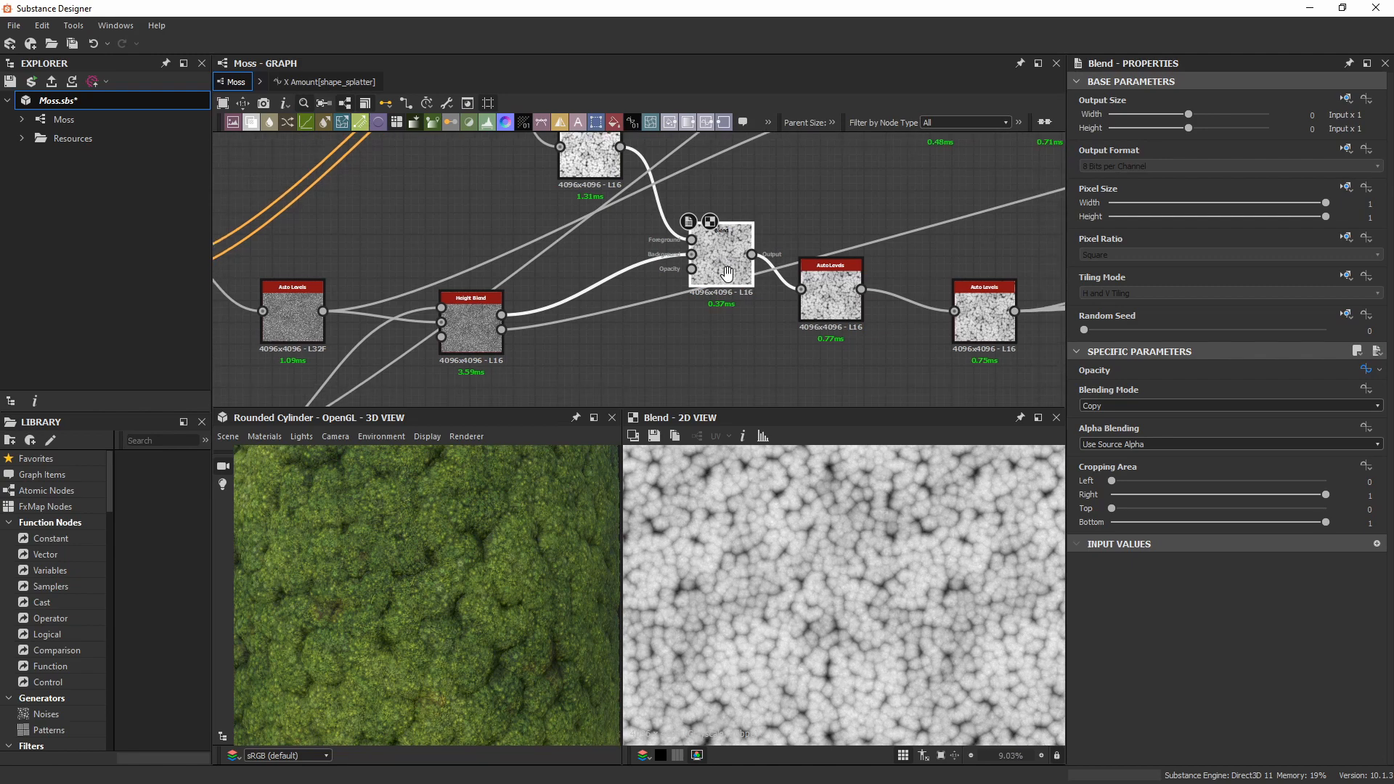
scroll(865, 576, "up", 3)
scroll(883, 560, "up", 5)
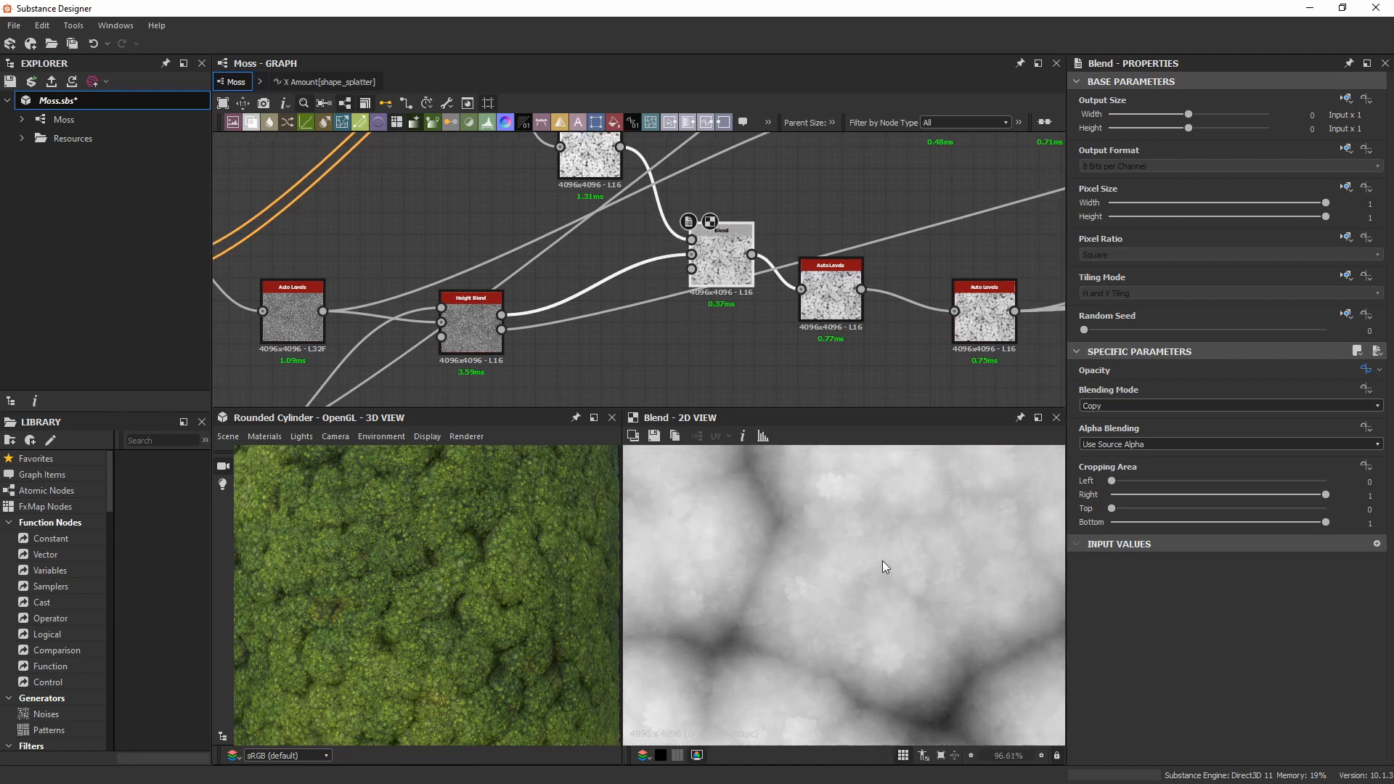
Open the Blend's opacity function, check its bumps_strength and constant float inputs, and return to the Blend in the Moss graph.
left_click(1366, 371)
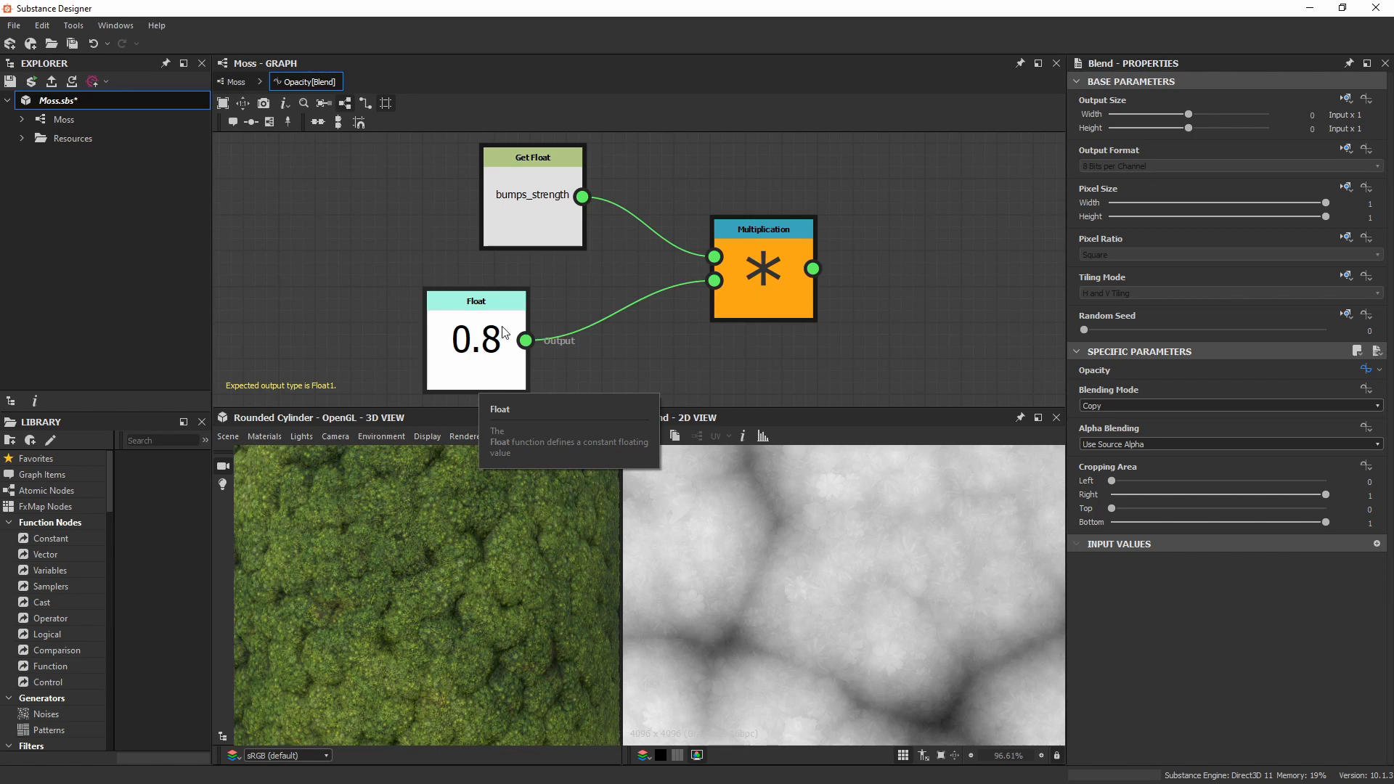
left_click(508, 211)
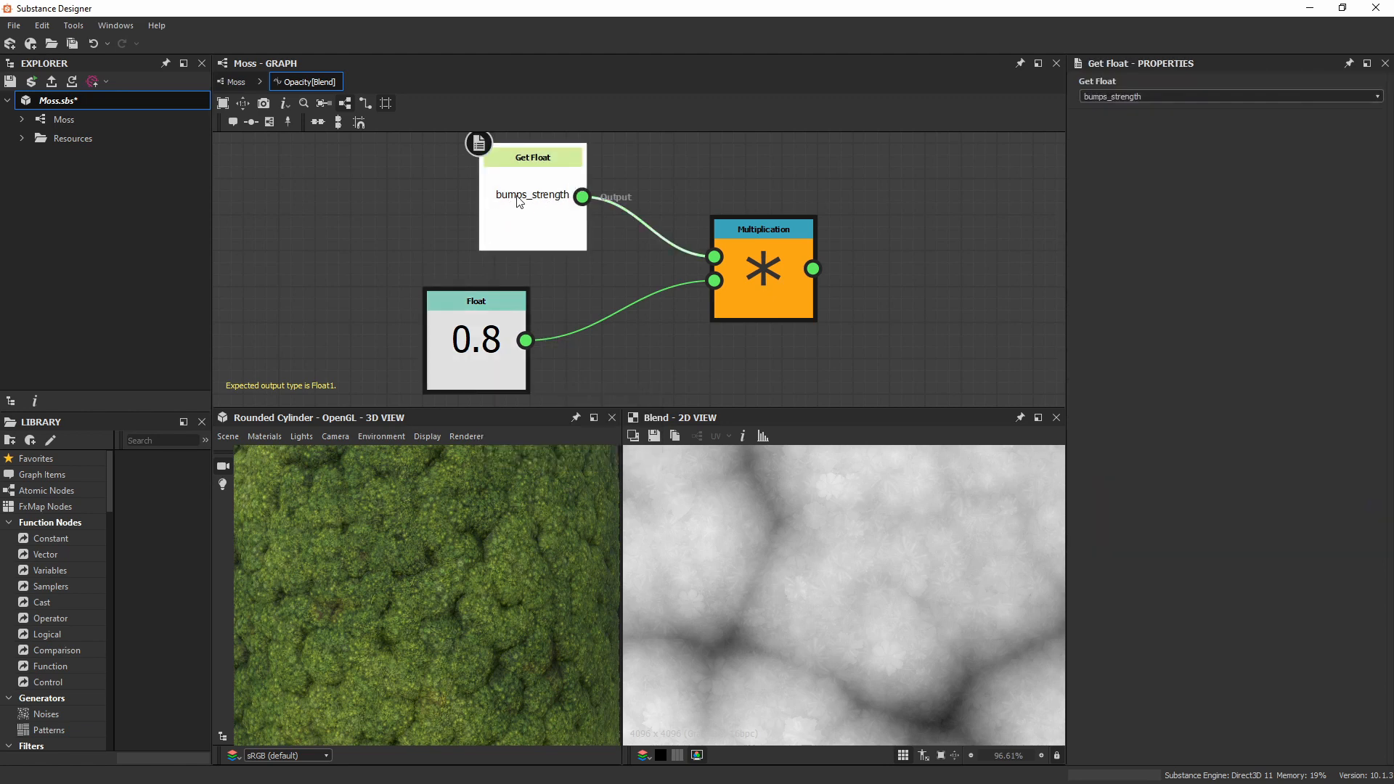
left_click(478, 333)
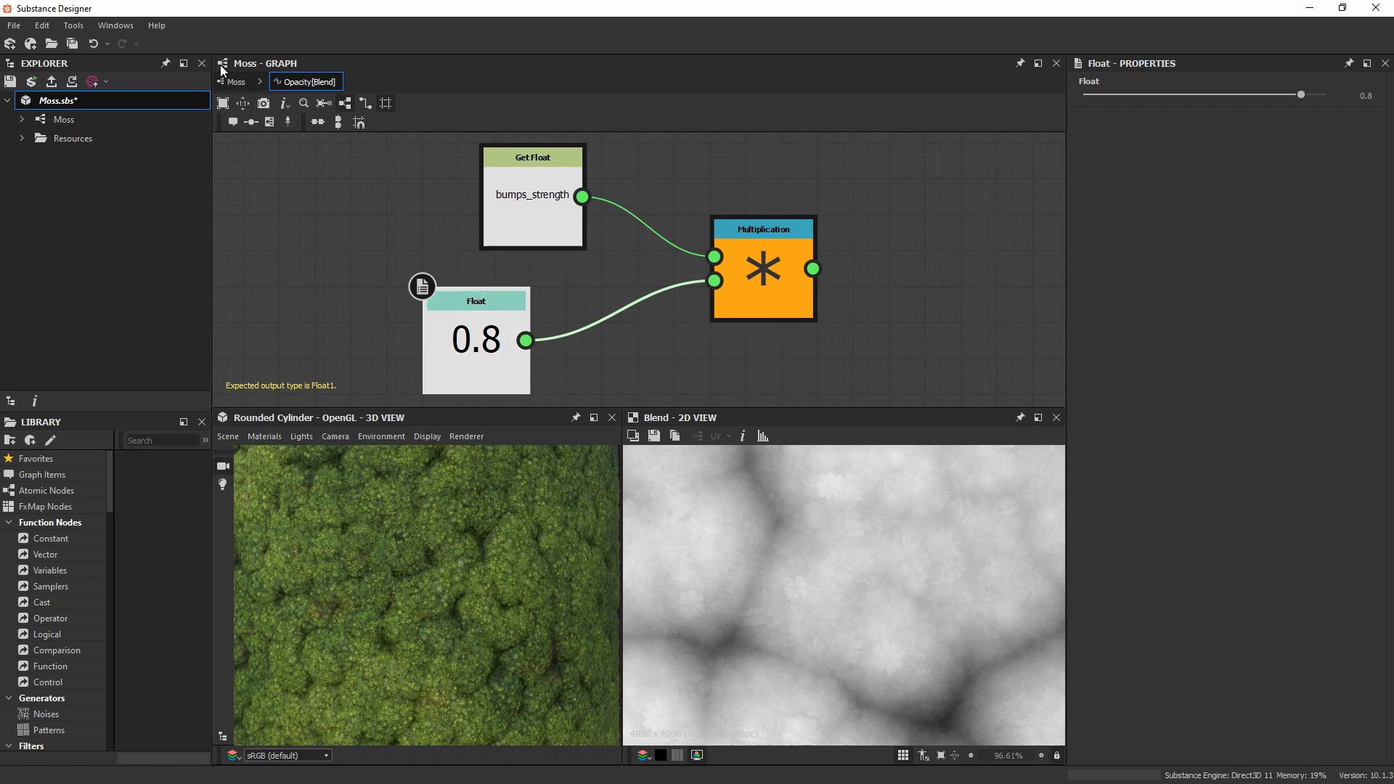
left_click(236, 82)
left_click(722, 259)
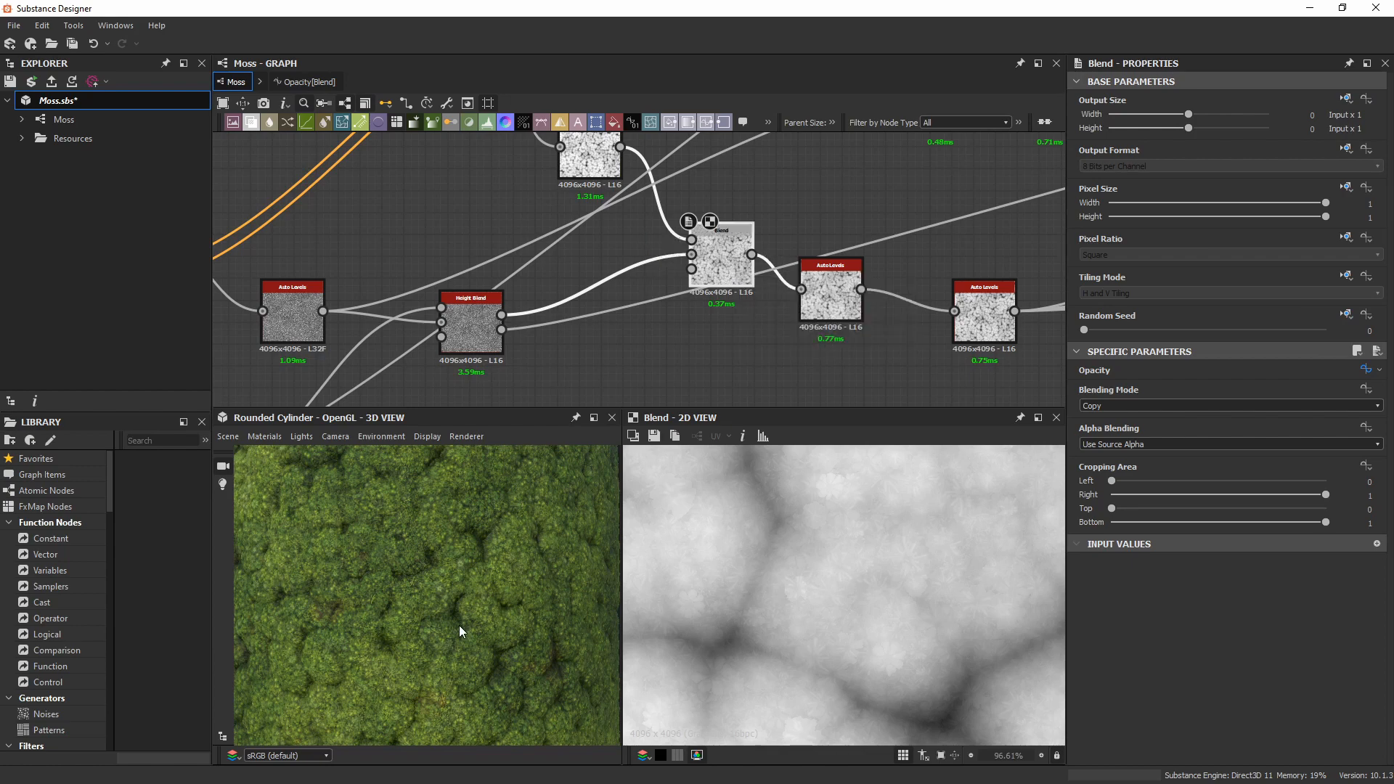
Examine the moss plants on the 3D cylinder from a low angle, close up and further away.
left_click_drag(459, 625, 459, 545)
scroll(446, 569, "up", 5)
scroll(454, 594, "down", 4)
scroll(462, 549, "down", 4)
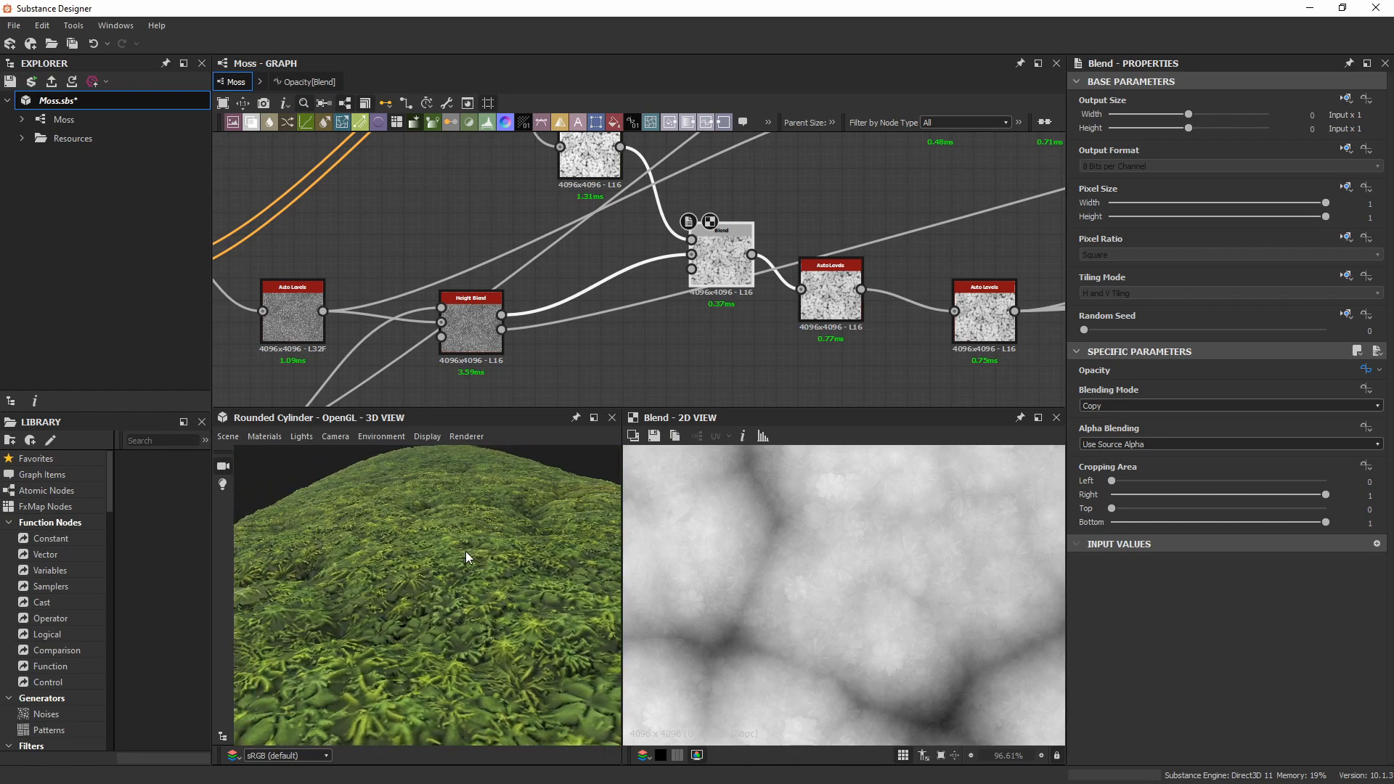
scroll(465, 552, "up", 6)
scroll(466, 552, "down", 3)
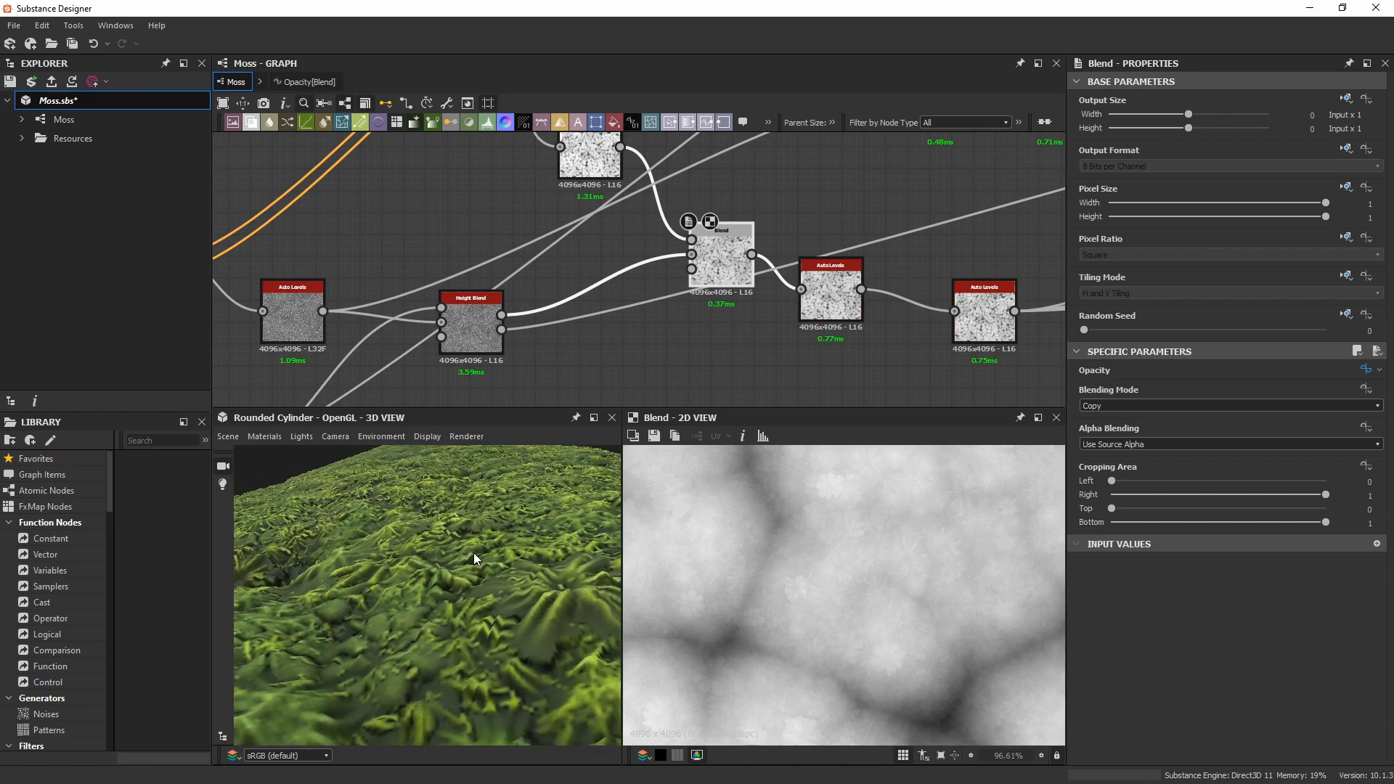
Display the Height Blend output in the 2D view and compare its plant heights with the plants on the 3D cylinder.
middle_click_drag(490, 227, 624, 230)
scroll(449, 239, "down", 2)
scroll(663, 299, "up", 3)
double_click(417, 277)
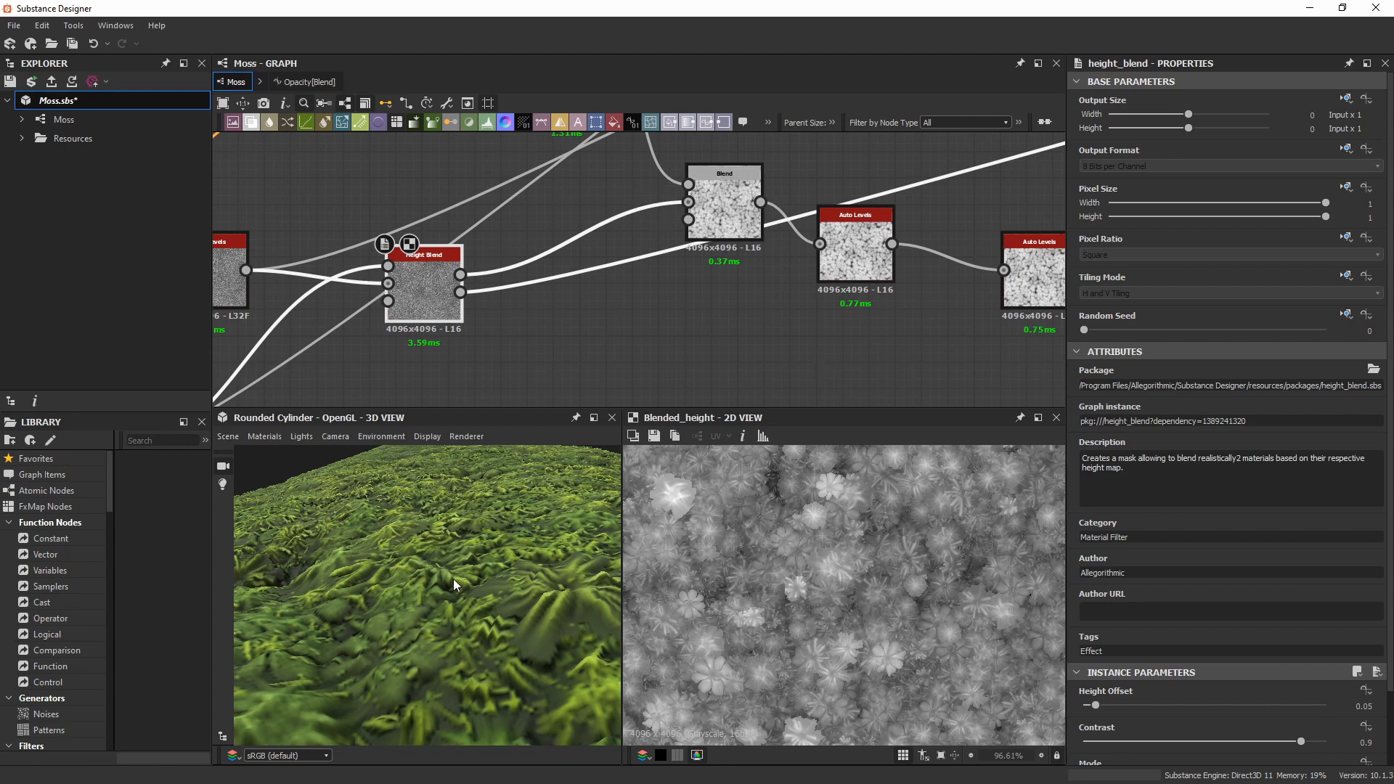
scroll(453, 578, "down", 3)
left_click_drag(454, 576, 518, 557)
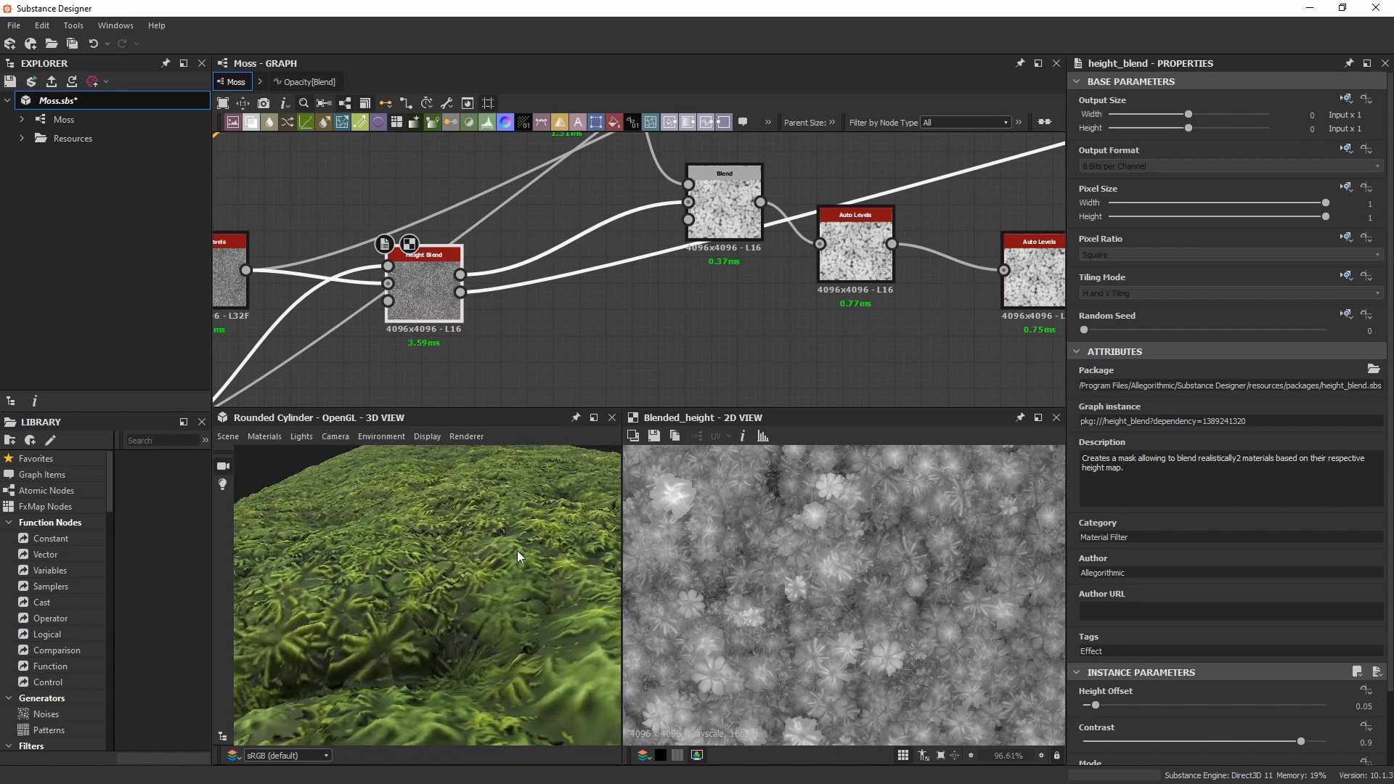
Display the clump Blend output again and compare it with the whole moss cylinder in the 3D view.
double_click(726, 189)
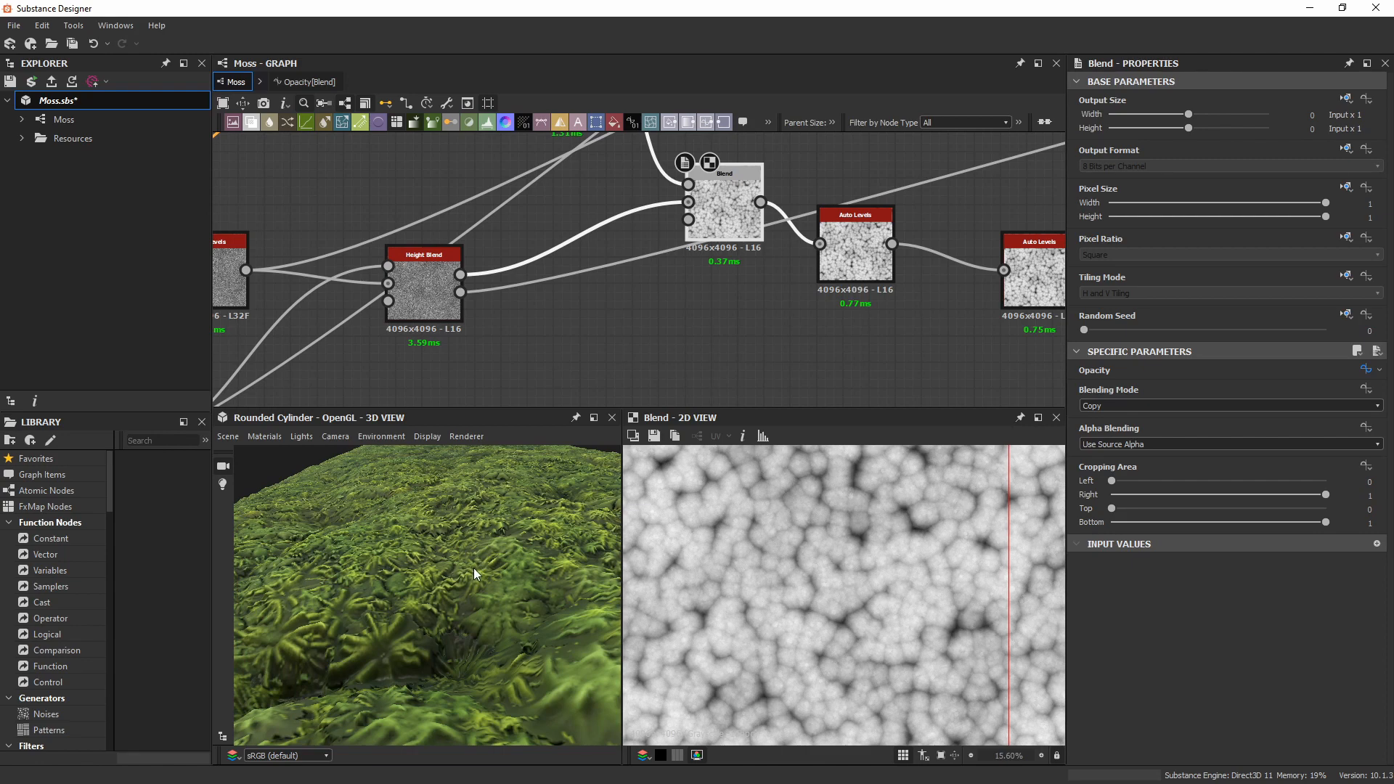
mouse_move(474, 568)
left_mouse_down()
mouse_move(455, 560)
mouse_move(464, 659)
mouse_move(501, 647)
mouse_move(435, 617)
mouse_move(421, 565)
mouse_move(386, 574)
mouse_move(478, 611)
mouse_move(459, 616)
mouse_move(463, 580)
left_mouse_up()
scroll(835, 289, "down", 3)
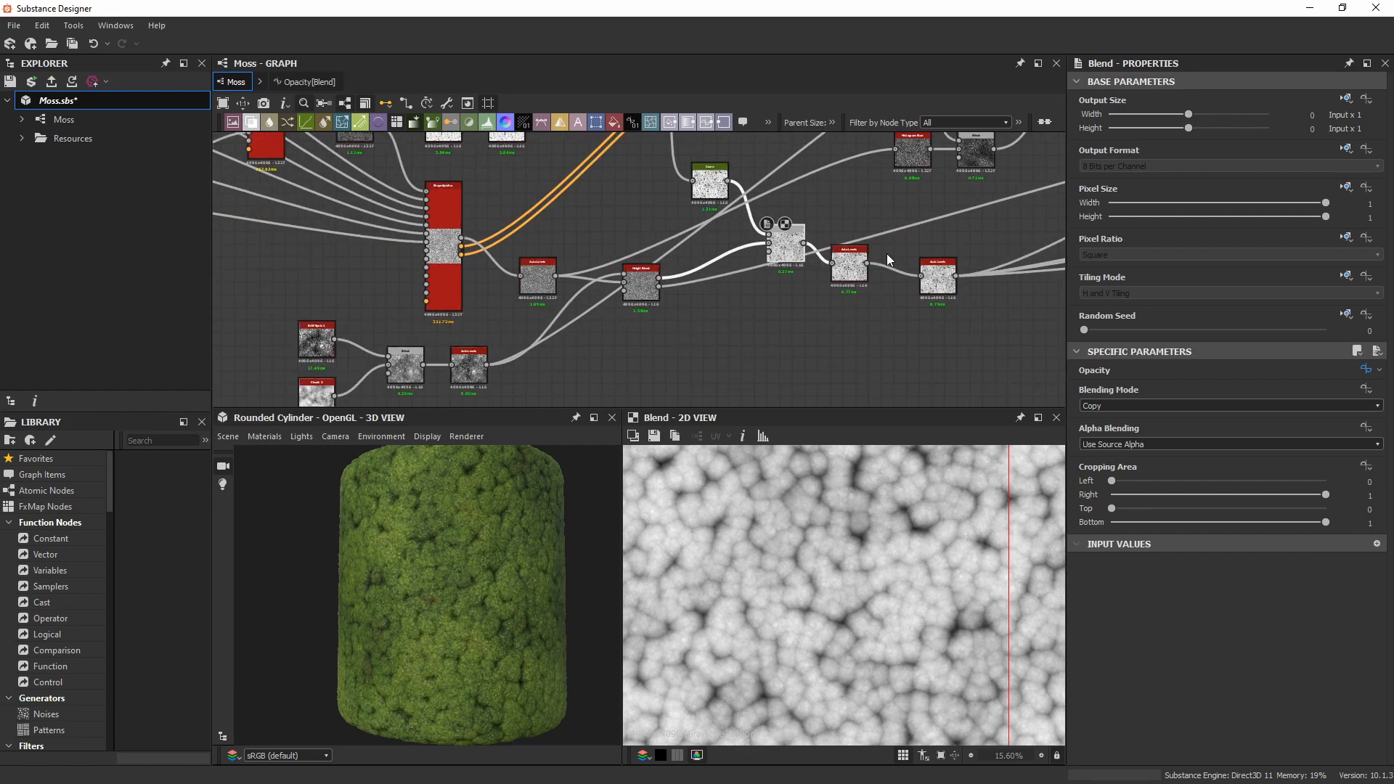
Display the last Auto Levels node after the clump Blend and trace where its height output leads in the graph.
middle_click_drag(888, 259, 591, 274)
middle_click_drag(745, 217, 621, 355)
scroll(645, 338, "down", 3)
middle_click_drag(697, 281, 719, 239)
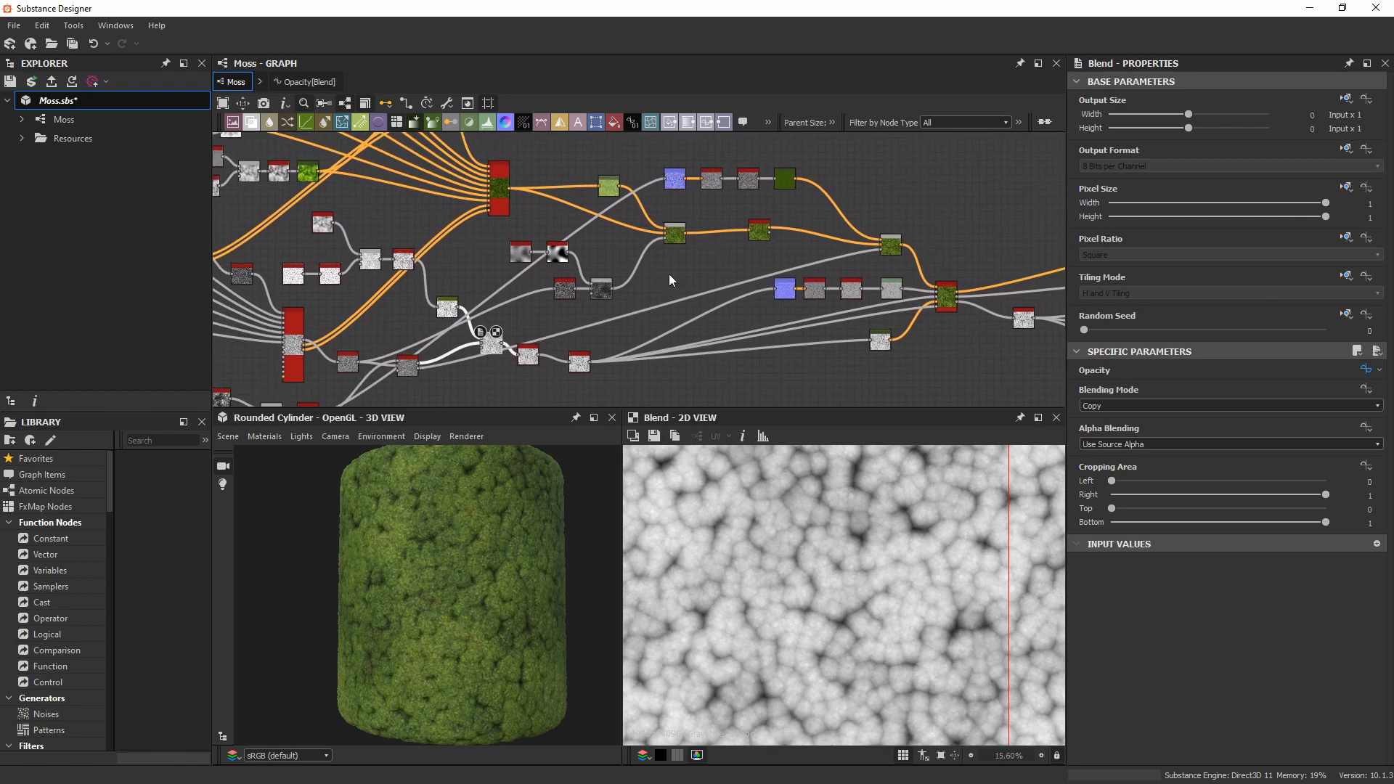
scroll(581, 363, "up", 2)
left_click(570, 361)
middle_click_drag(833, 279, 767, 277)
scroll(718, 310, "down", 2)
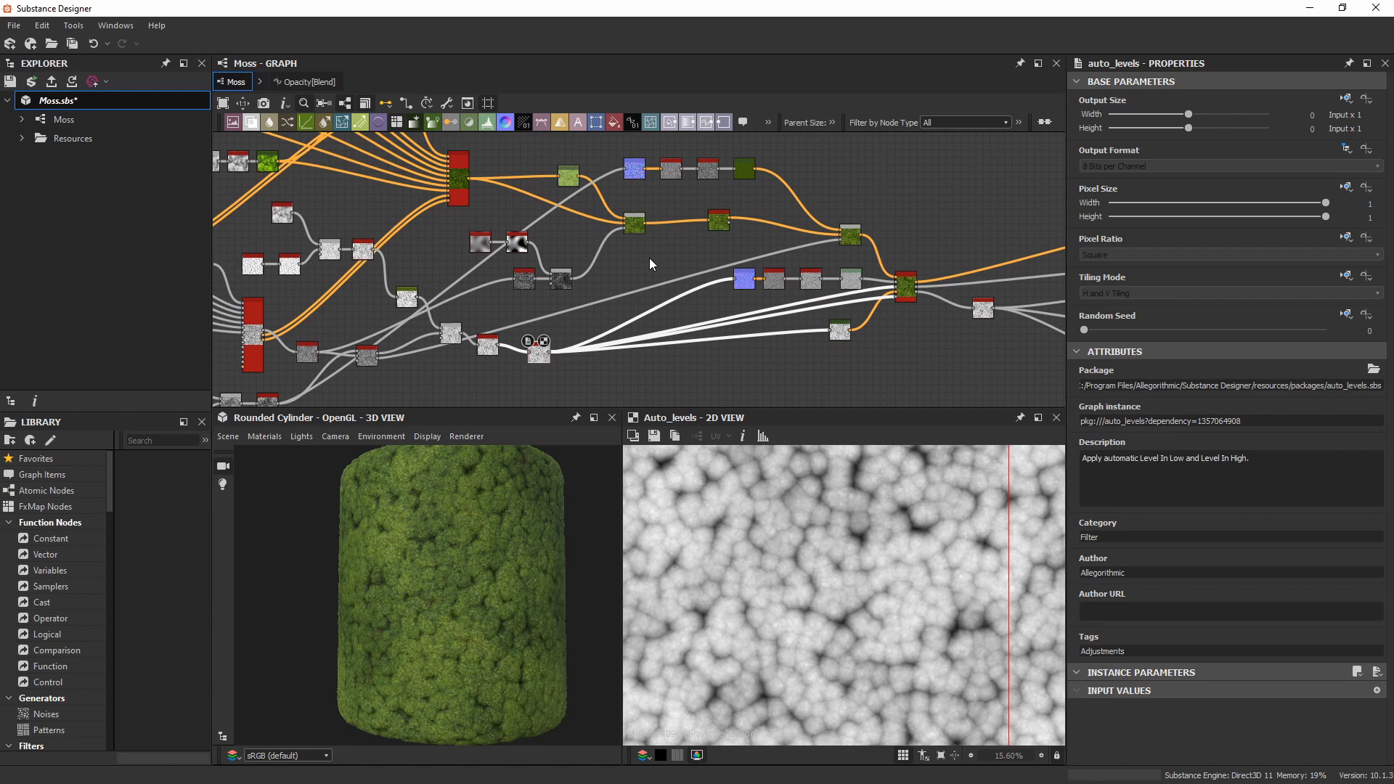
middle_click_drag(595, 303, 644, 327)
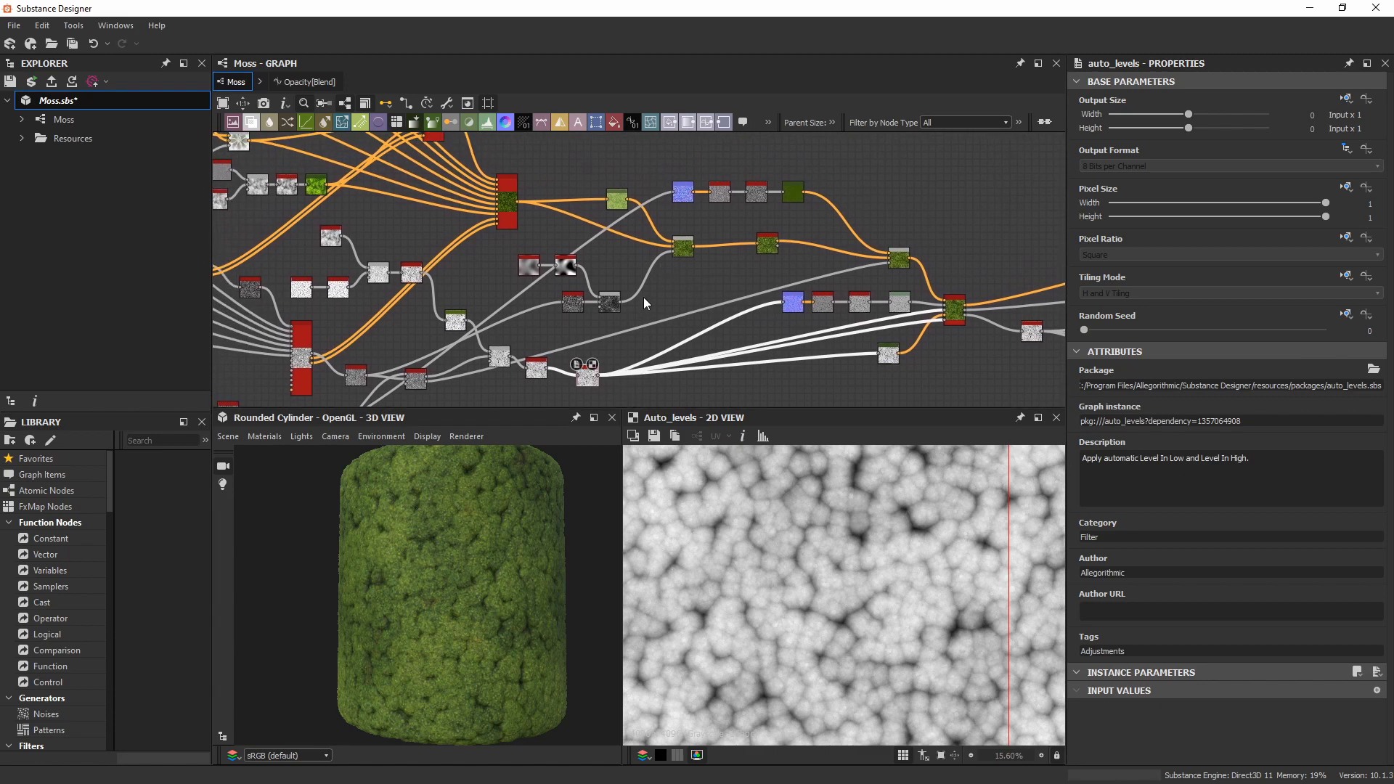
Display the Shape Splatter Blend Color output in the 2D view and inspect its overall colour variation.
scroll(624, 261, "up", 3)
left_click(451, 176)
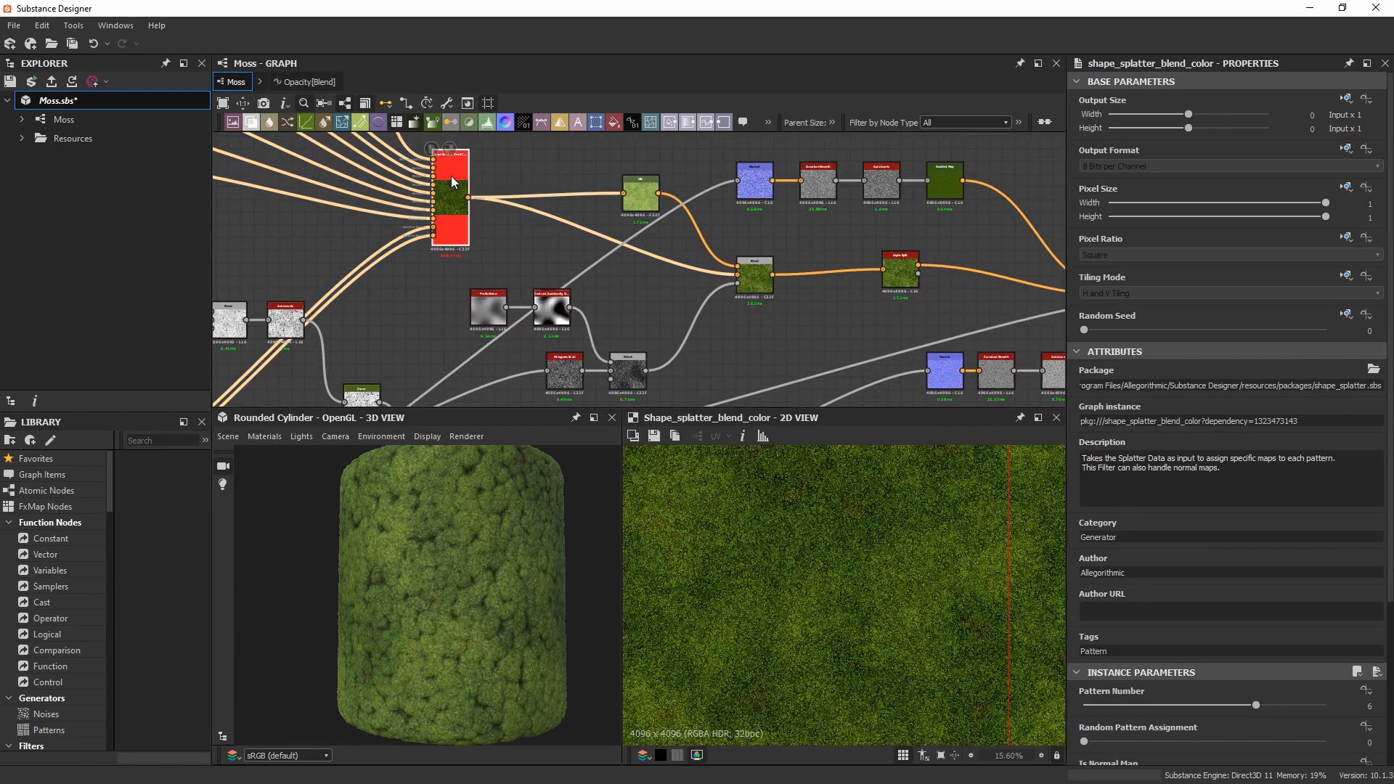
scroll(806, 574, "down", 2)
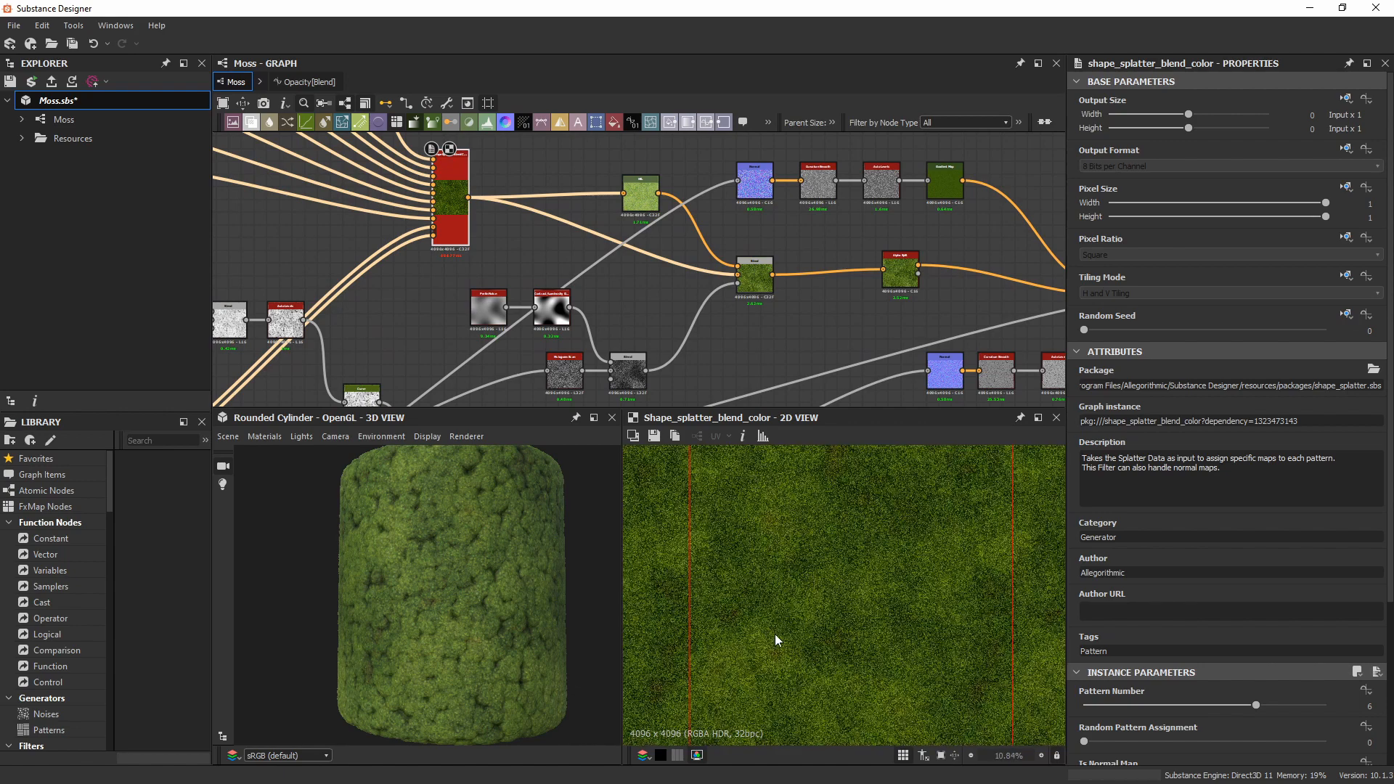
scroll(760, 639, "up", 5)
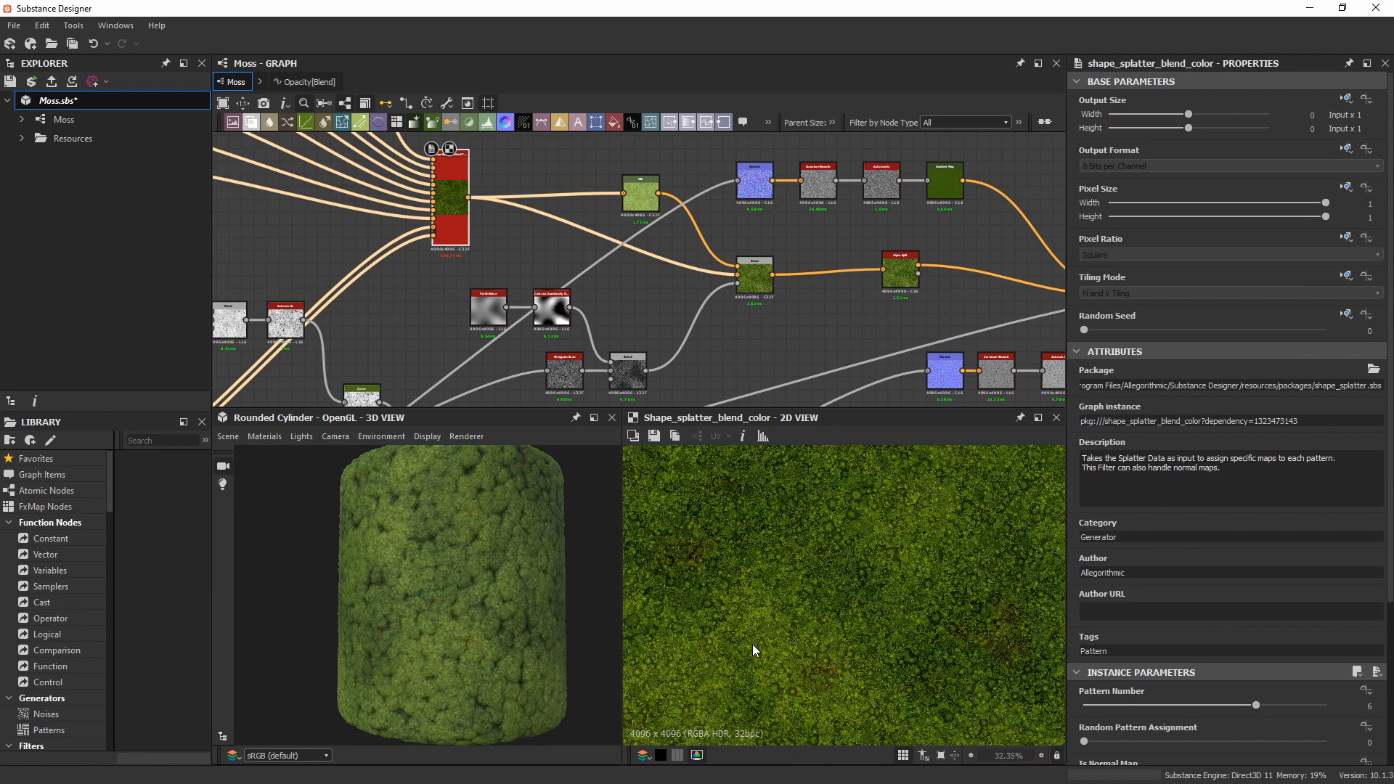
Examine the plant colour and gradient nodes that feed Shape Splatter Blend Color.
middle_click_drag(314, 148, 594, 241)
scroll(595, 245, "down", 2)
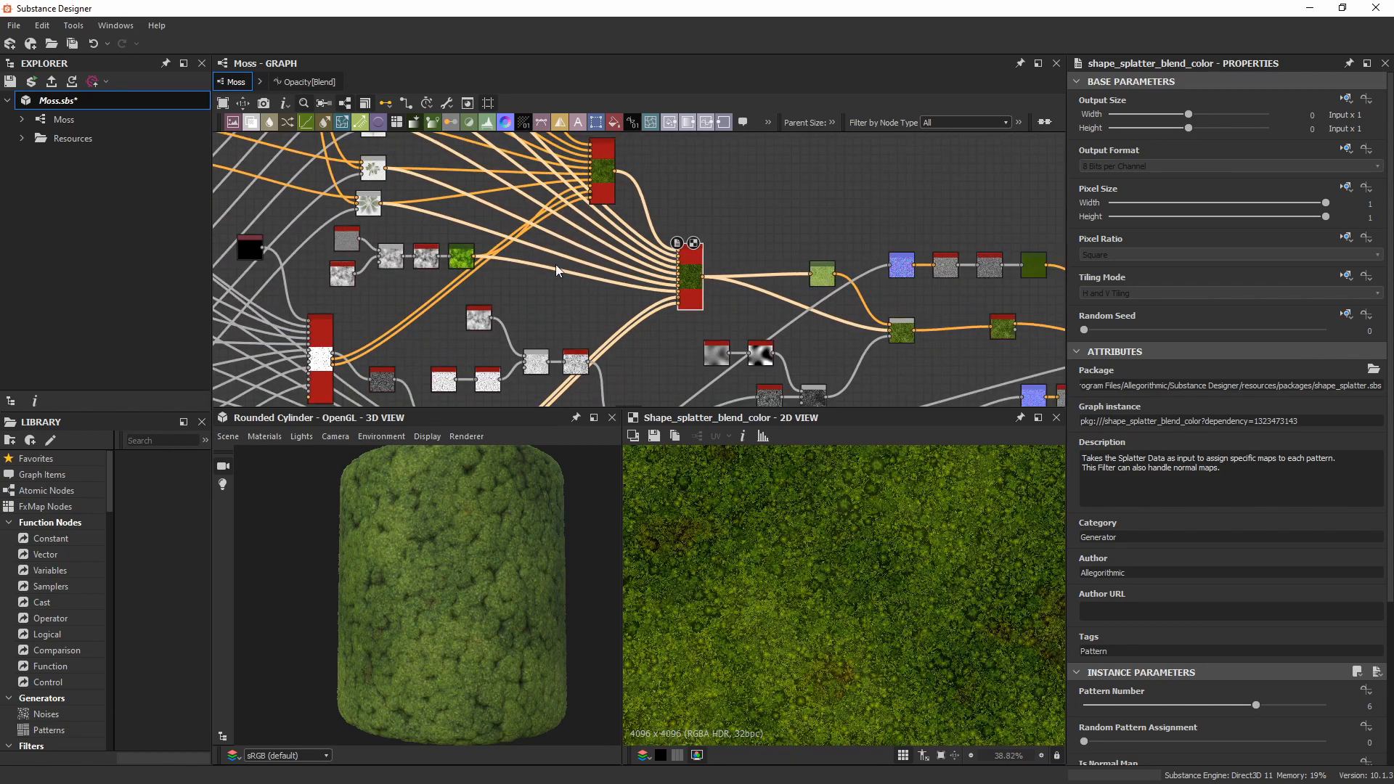
scroll(462, 246, "up", 2)
middle_click_drag(462, 245, 525, 280)
scroll(525, 284, "up", 1)
scroll(504, 312, "down", 4)
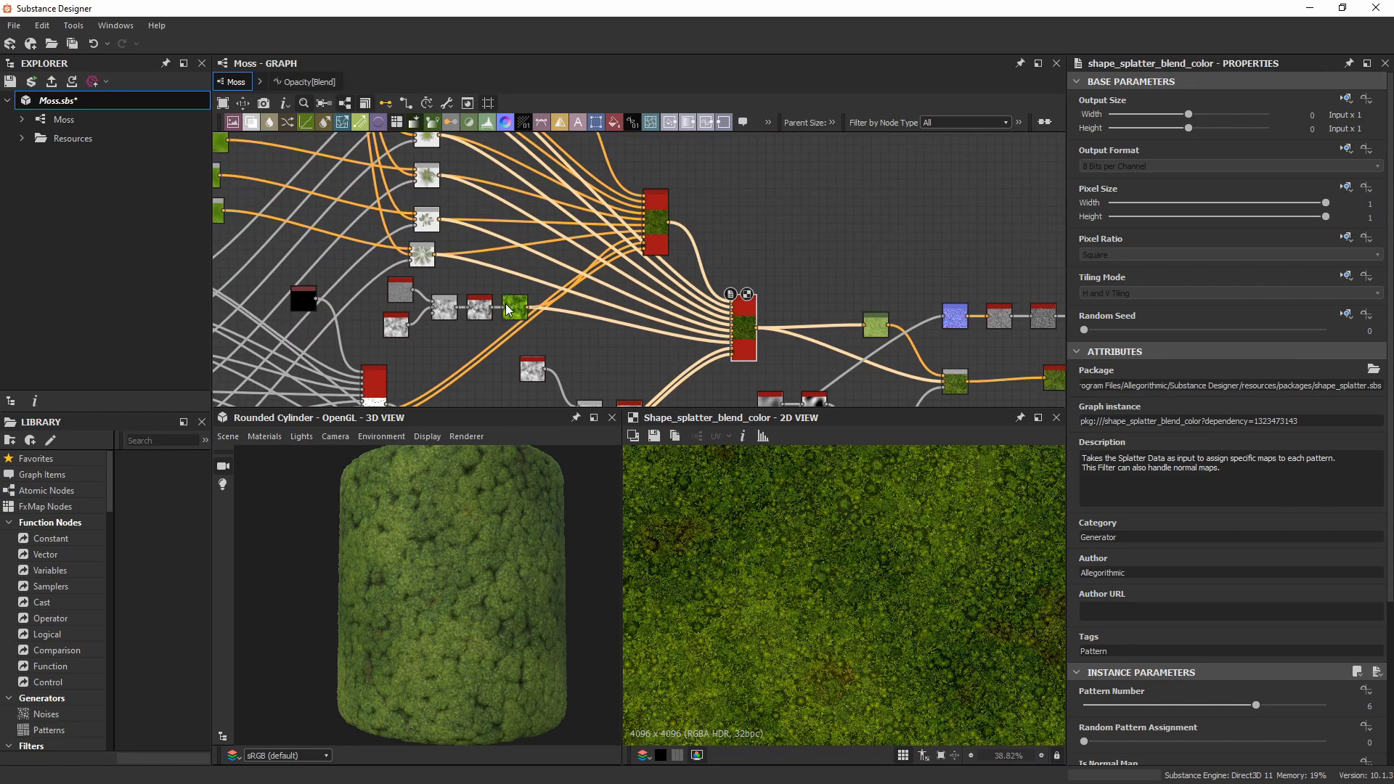
scroll(422, 234, "down", 3)
scroll(855, 331, "up", 3)
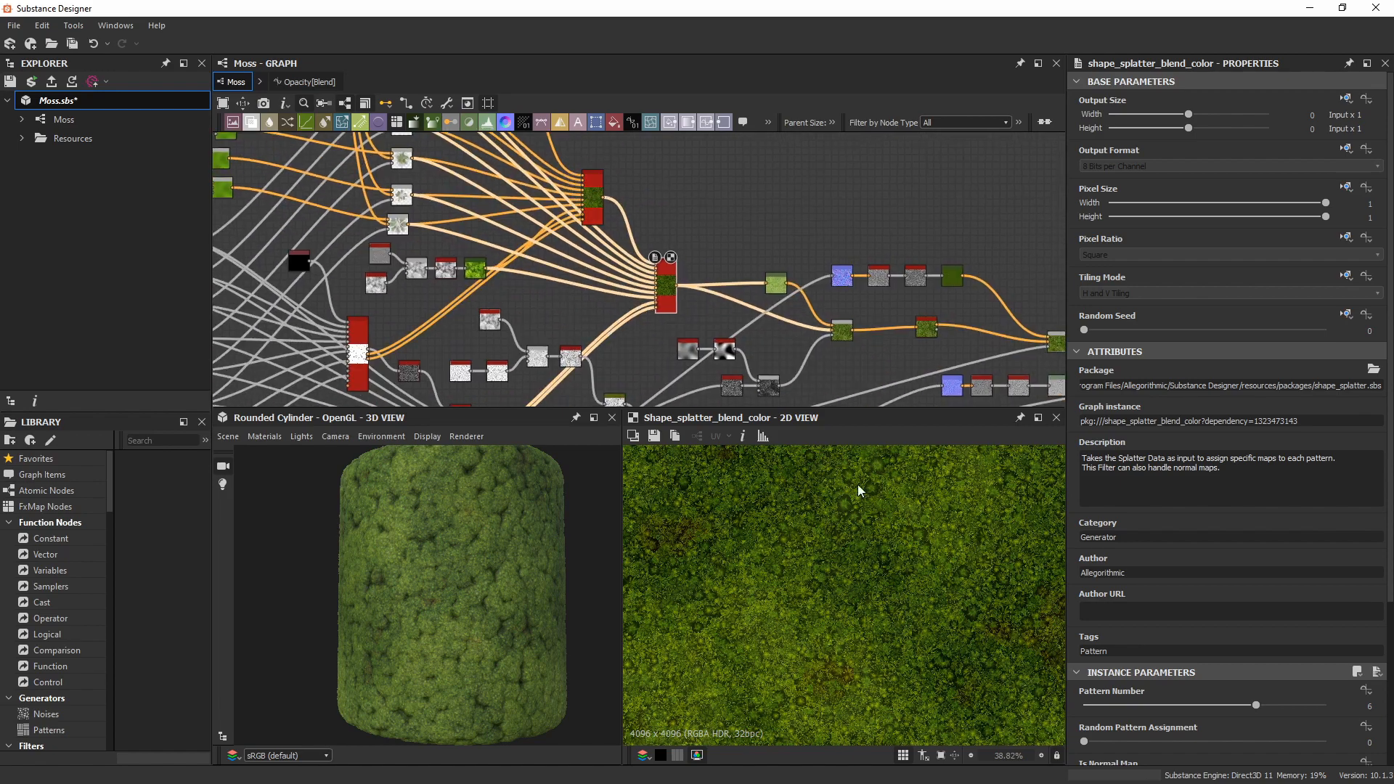
Examine the Shape Splatter Blend Color output from the full tile down to the individual plants.
scroll(892, 618, "down", 4)
scroll(892, 621, "down", 3)
scroll(966, 377, "up", 3)
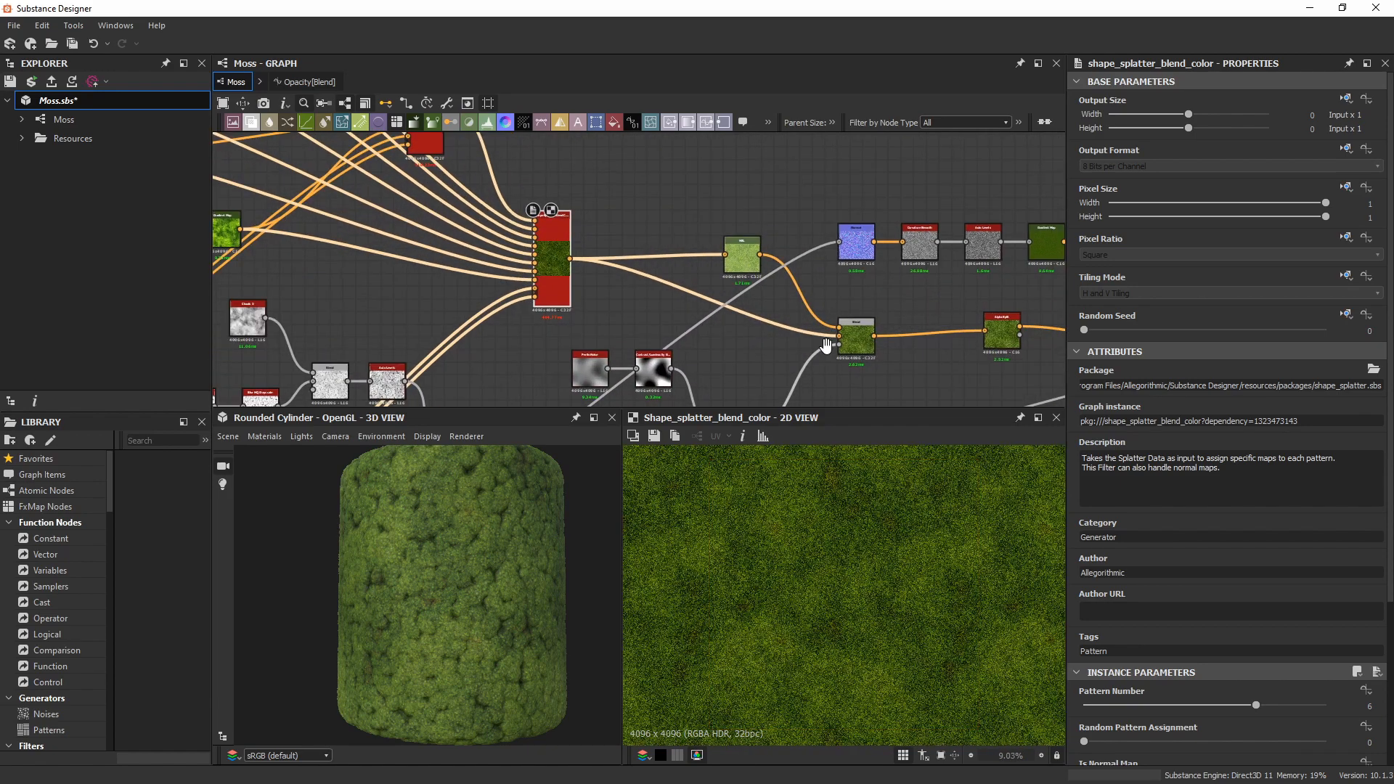
scroll(845, 624, "up", 2)
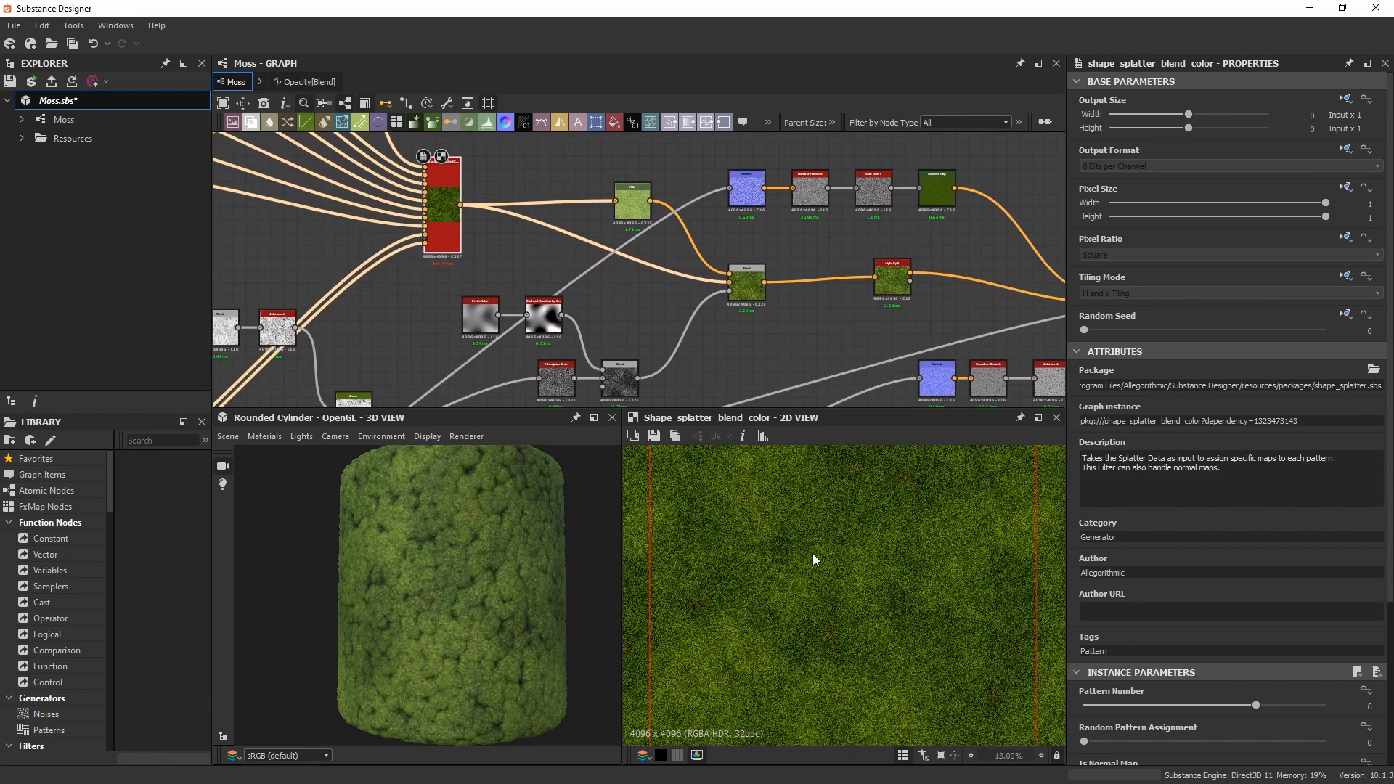
scroll(865, 587, "up", 8)
scroll(881, 690, "up", 3)
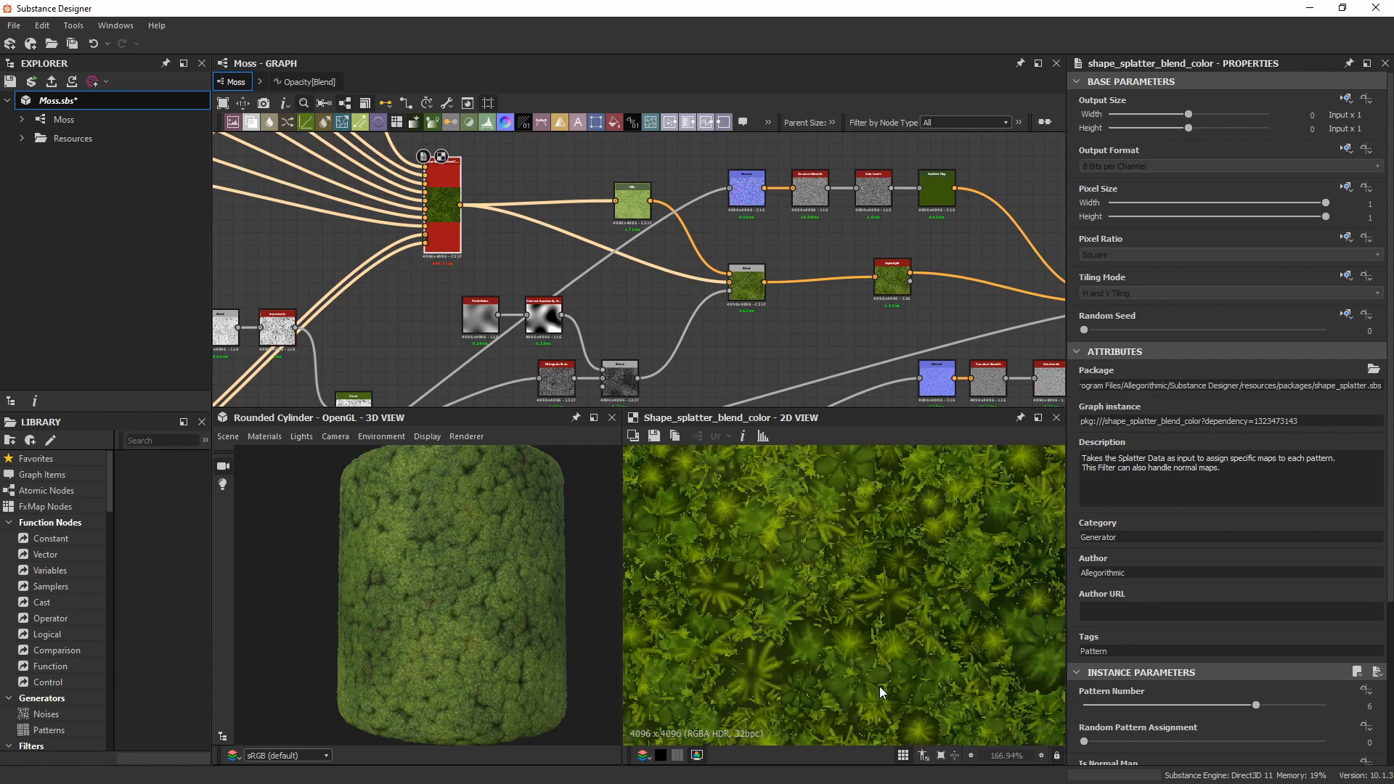
scroll(723, 296, "up", 3)
scroll(642, 278, "down", 2)
Display the Blend that follows the colour splatter, and inspect the Histogram Scan output used in its mask.
middle_click_drag(725, 270, 798, 197)
left_click(745, 251)
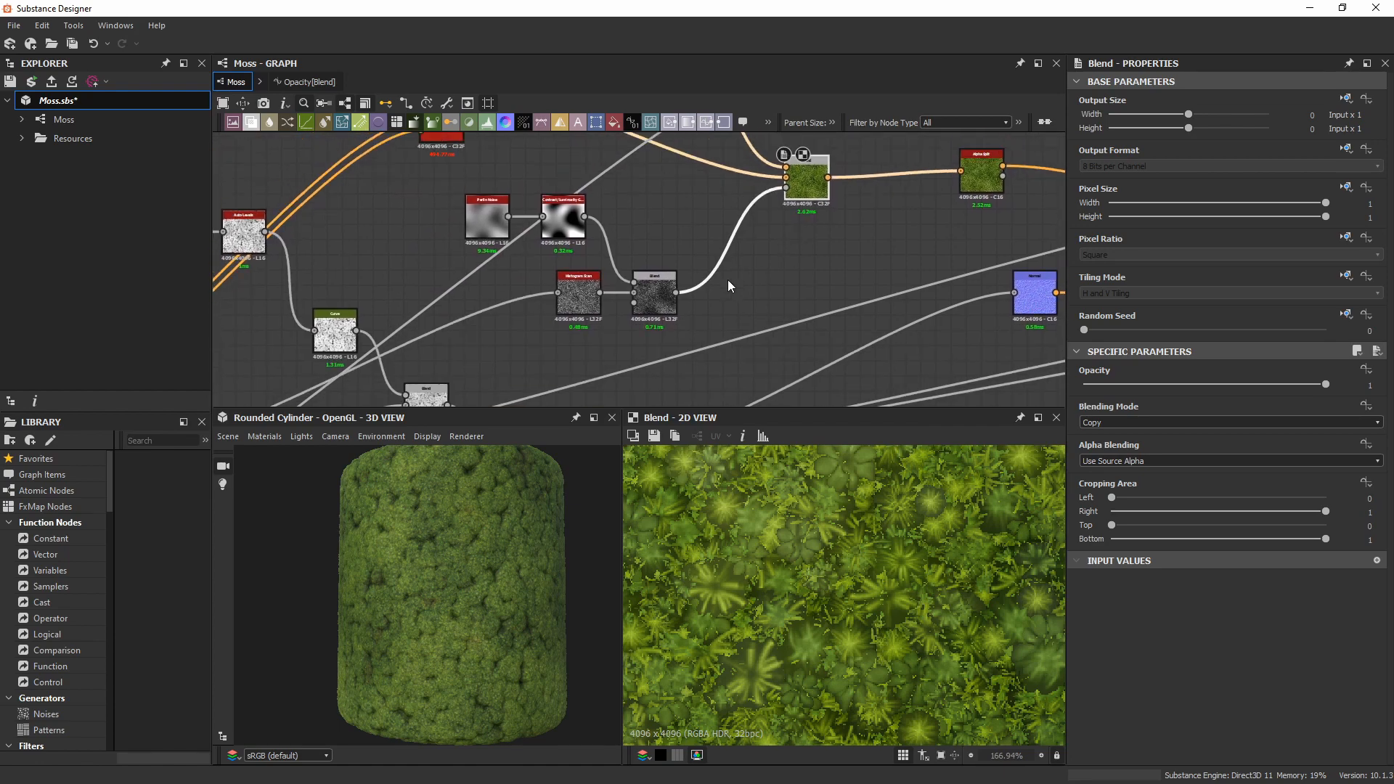
double_click(576, 293)
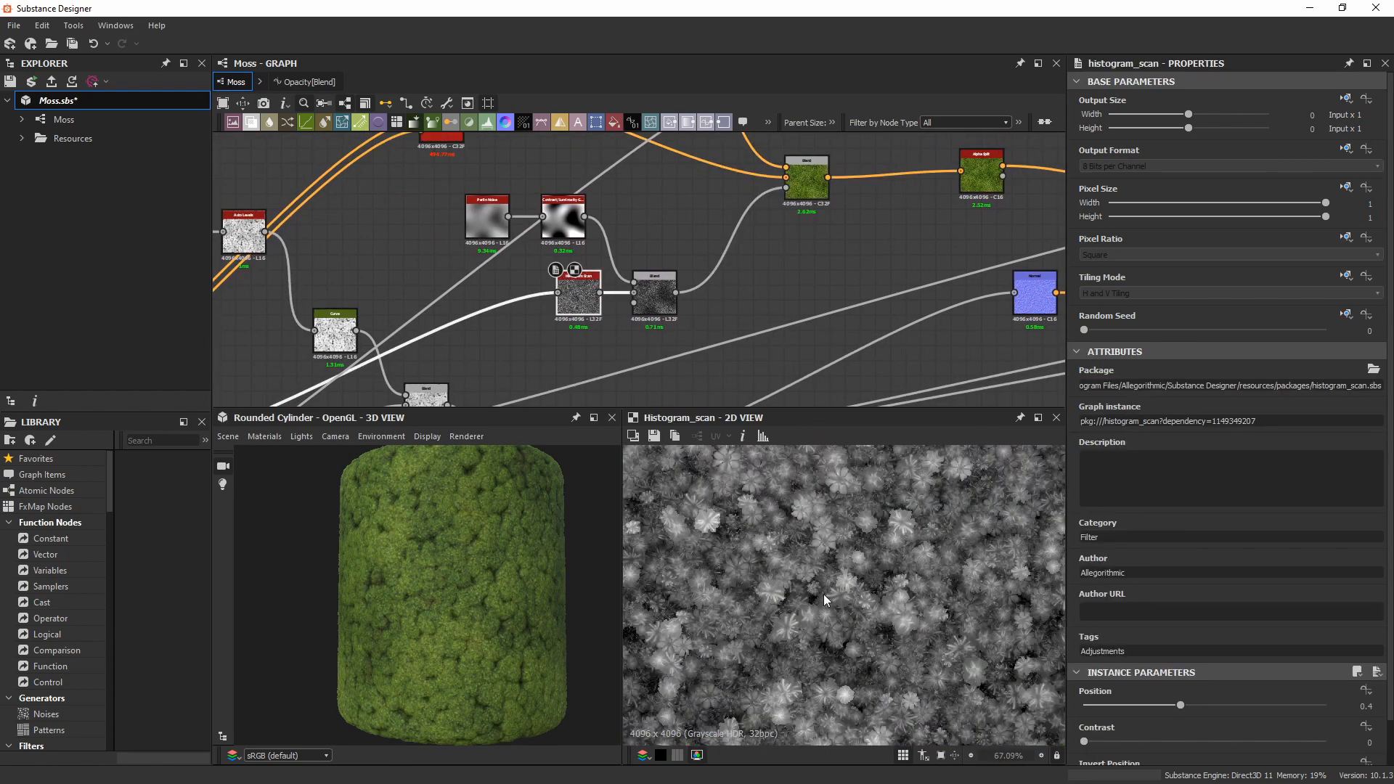
scroll(824, 525, "down", 10)
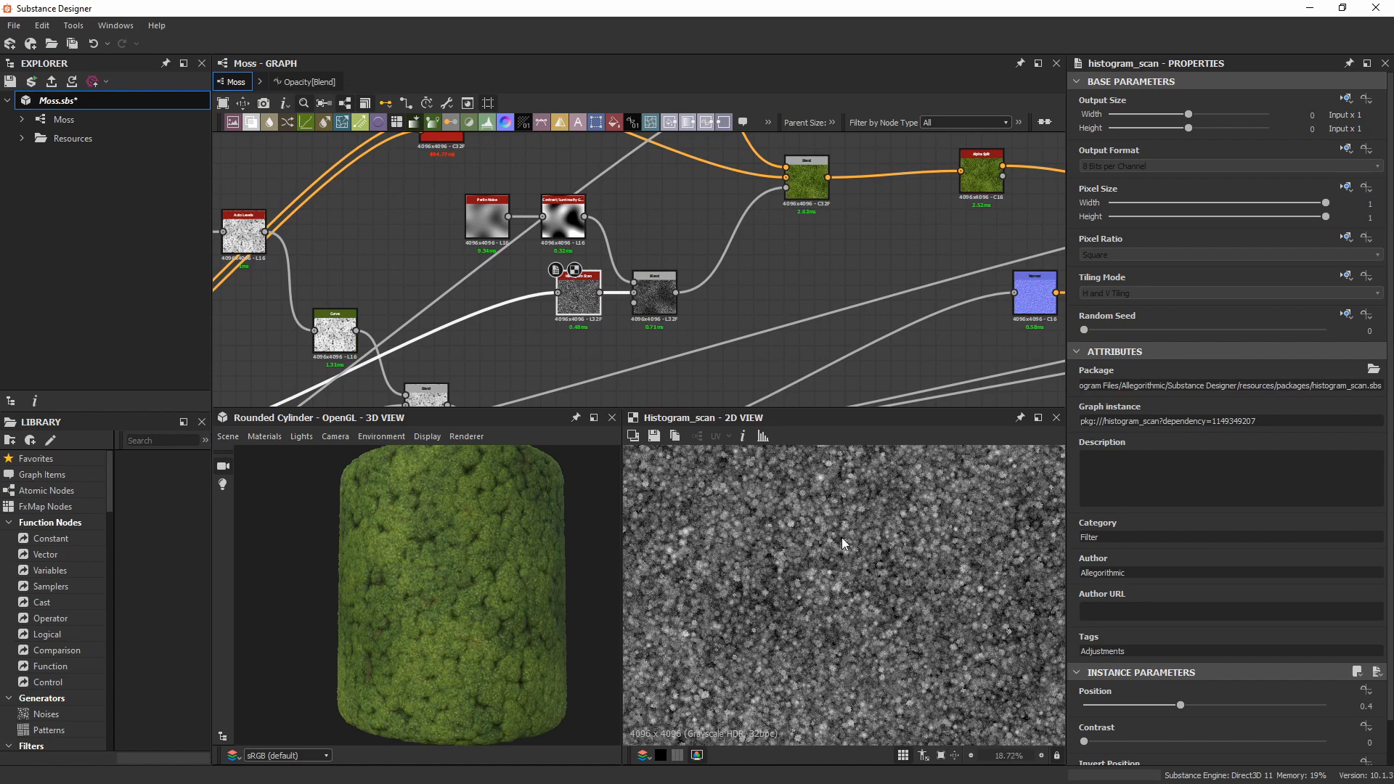
Return to the colour Blend and inspect its colour variation across the tile and closer up.
middle_click_drag(375, 302, 635, 202)
middle_click_drag(845, 229, 544, 398)
double_click(768, 250)
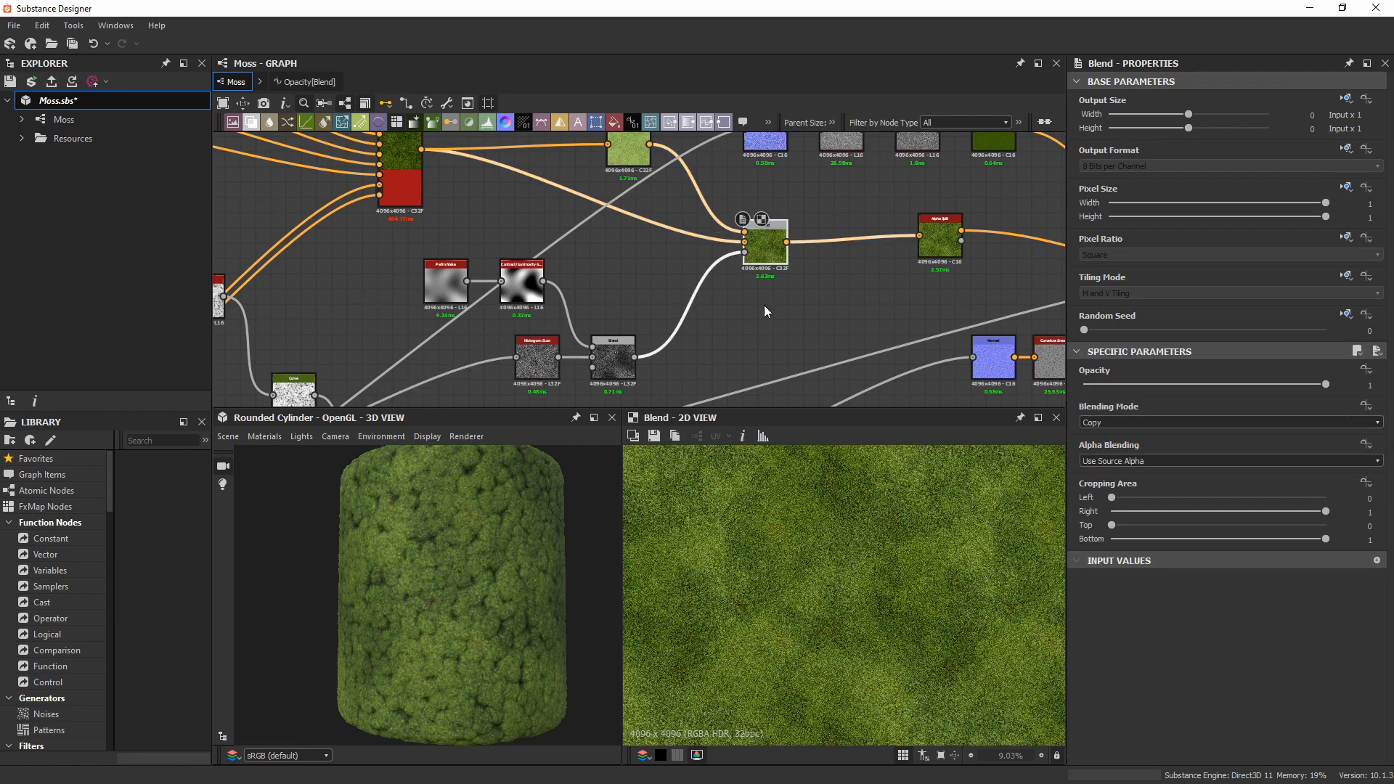
scroll(875, 632, "up", 8)
scroll(816, 581, "down", 3)
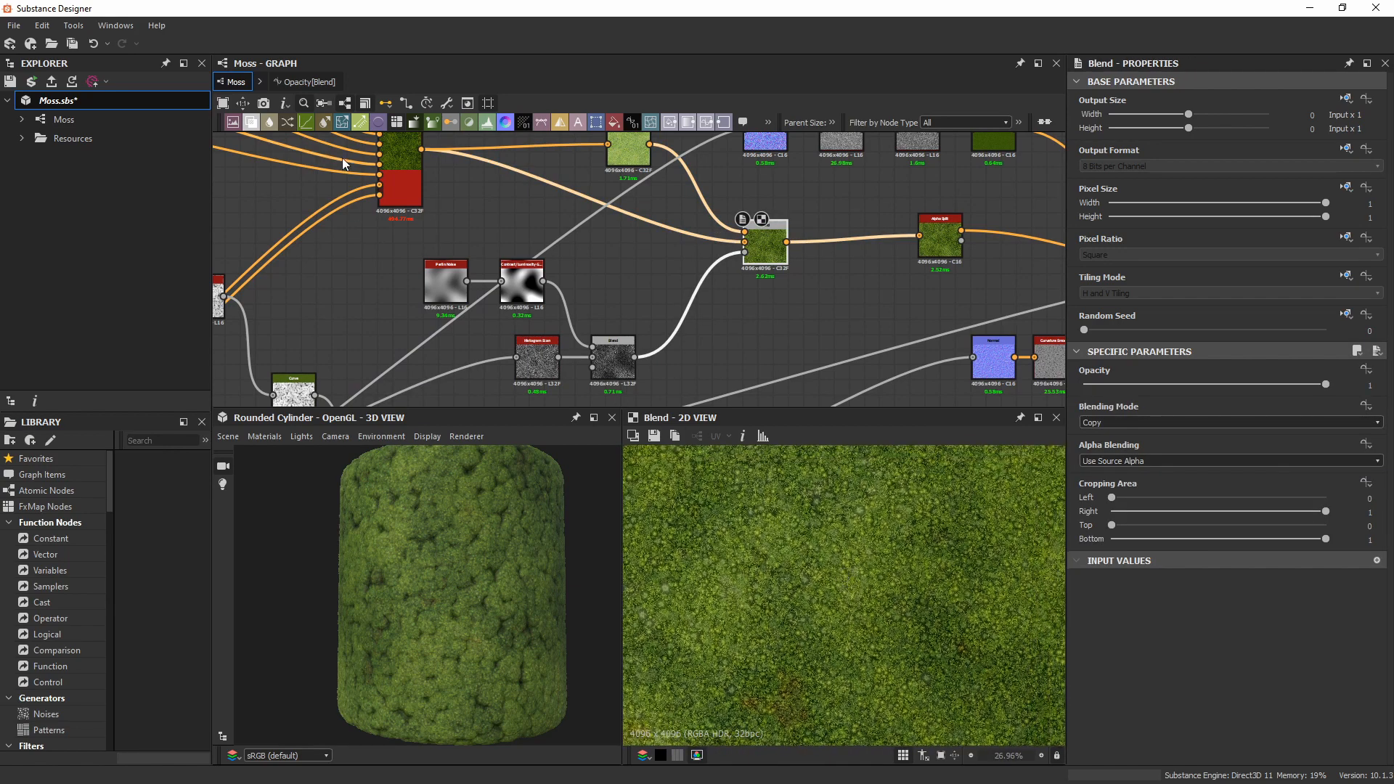
Compare the Shape Splatter Blend Color output with the following Blend, and inspect the colour variation on the 3D cylinder.
double_click(405, 190)
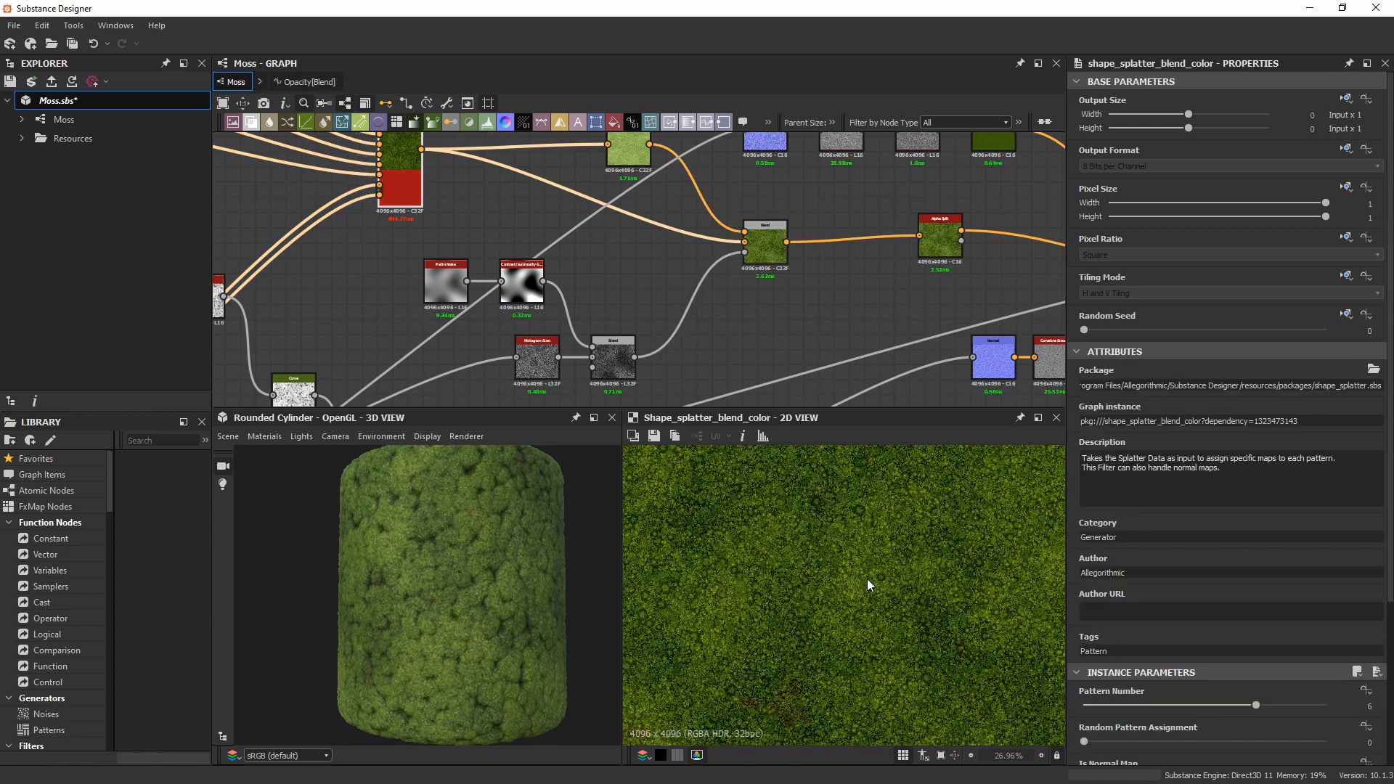
double_click(765, 242)
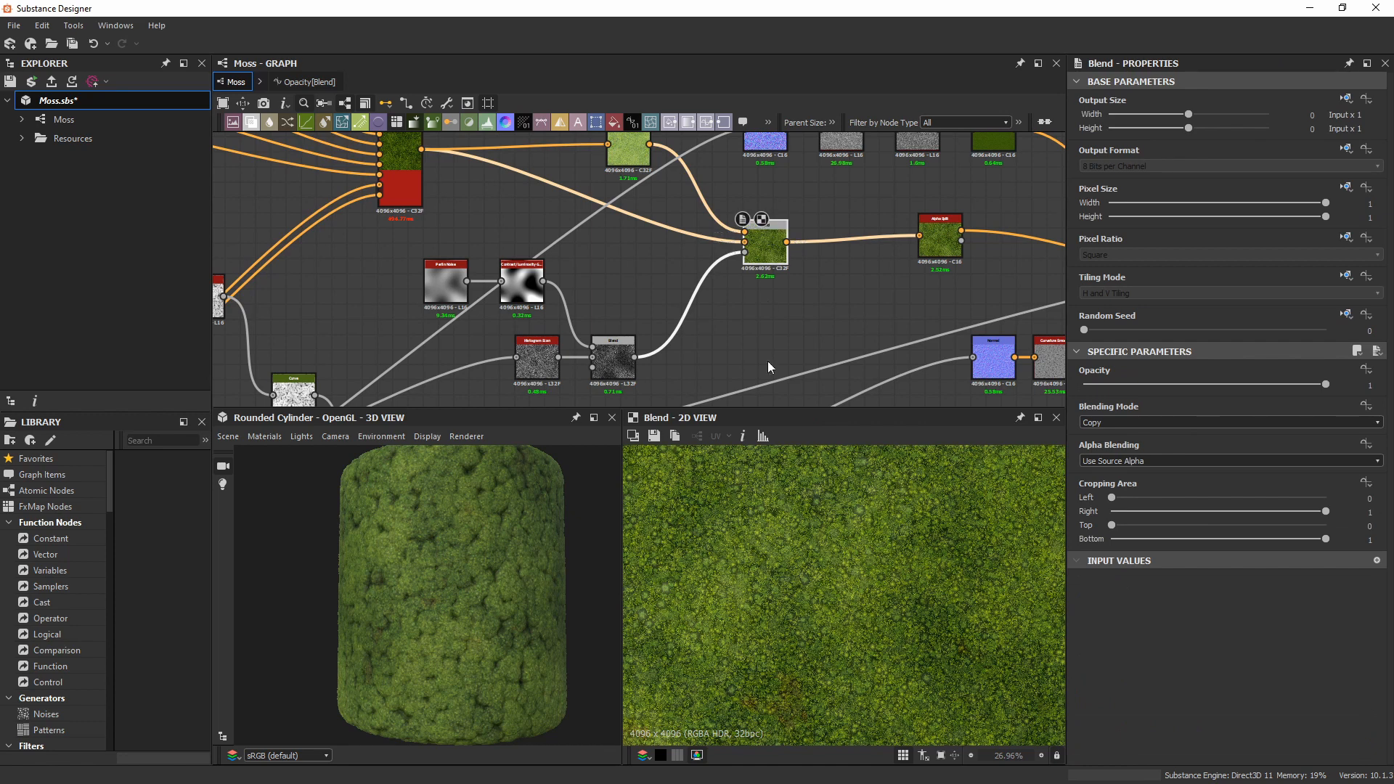
scroll(877, 585, "up", 3)
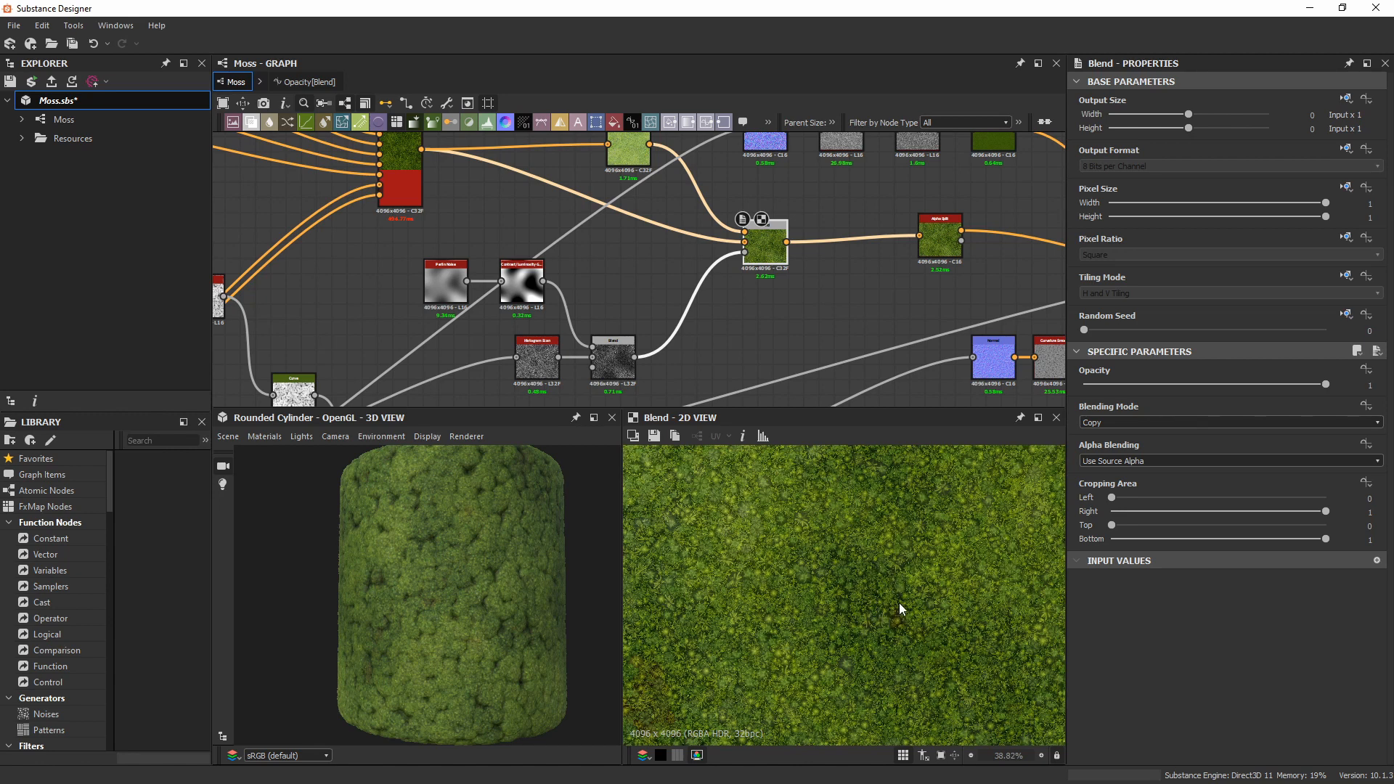
left_click_drag(422, 594, 482, 577)
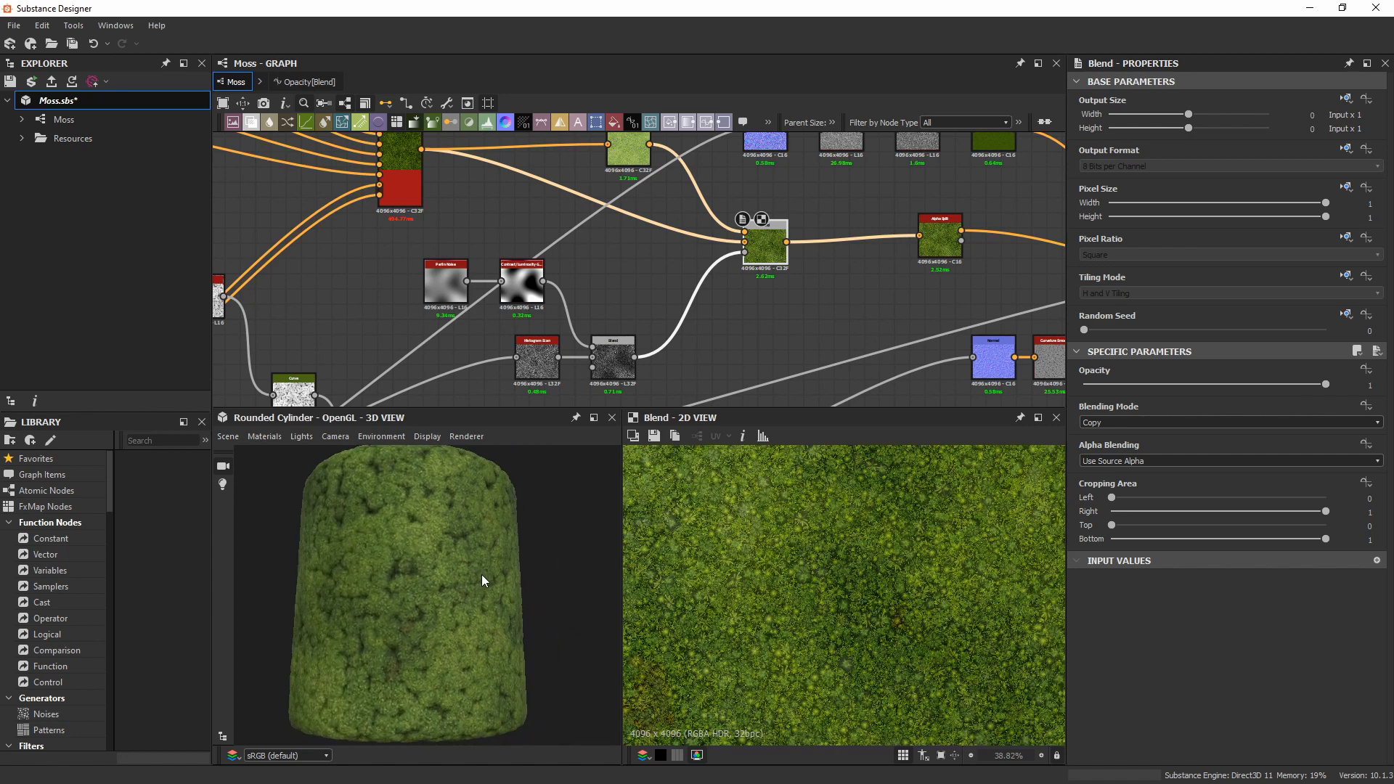
scroll(428, 555, "up", 3)
left_click_drag(434, 639, 472, 663)
left_click_drag(468, 591, 490, 585)
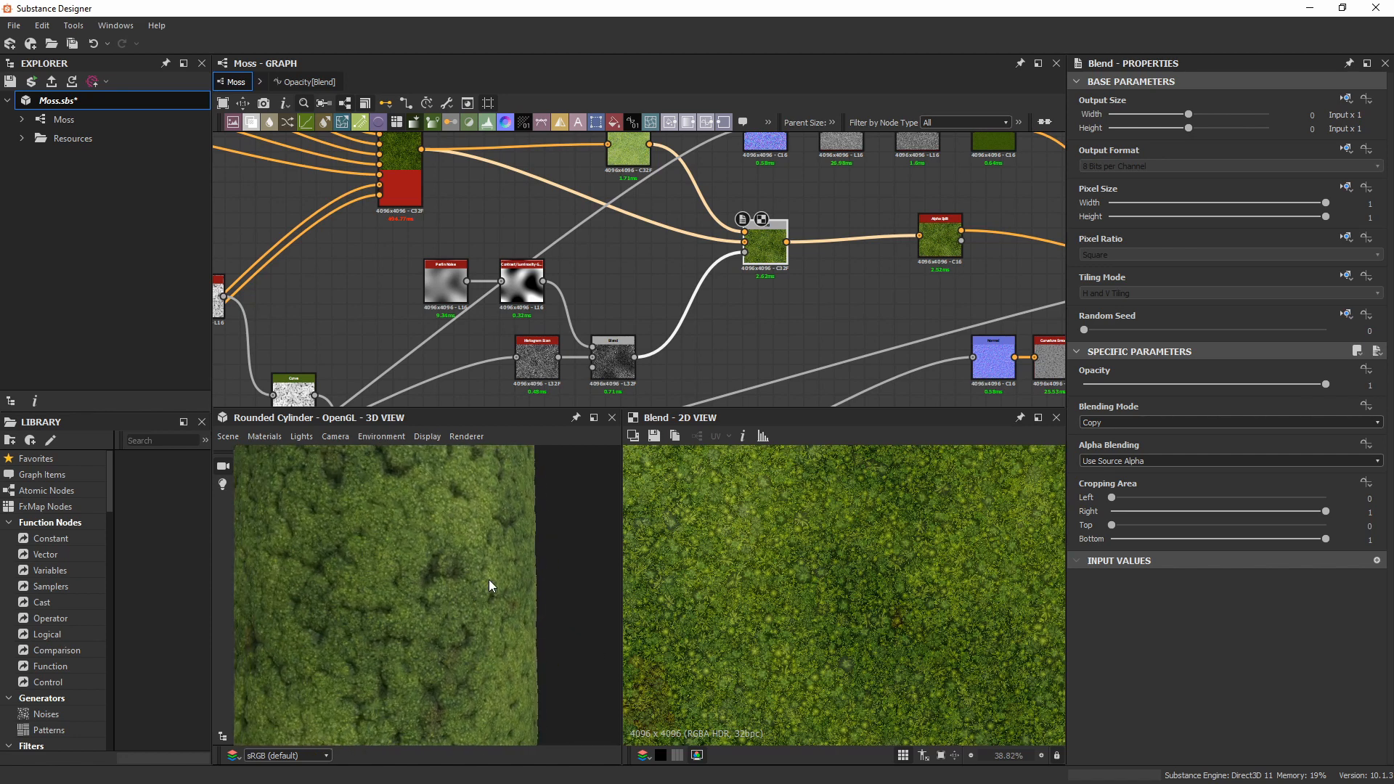
Find the Blend after the Alpha Split and inspect the curvature-driven Gradient Map that feeds it, close up.
middle_click_drag(932, 261, 728, 311)
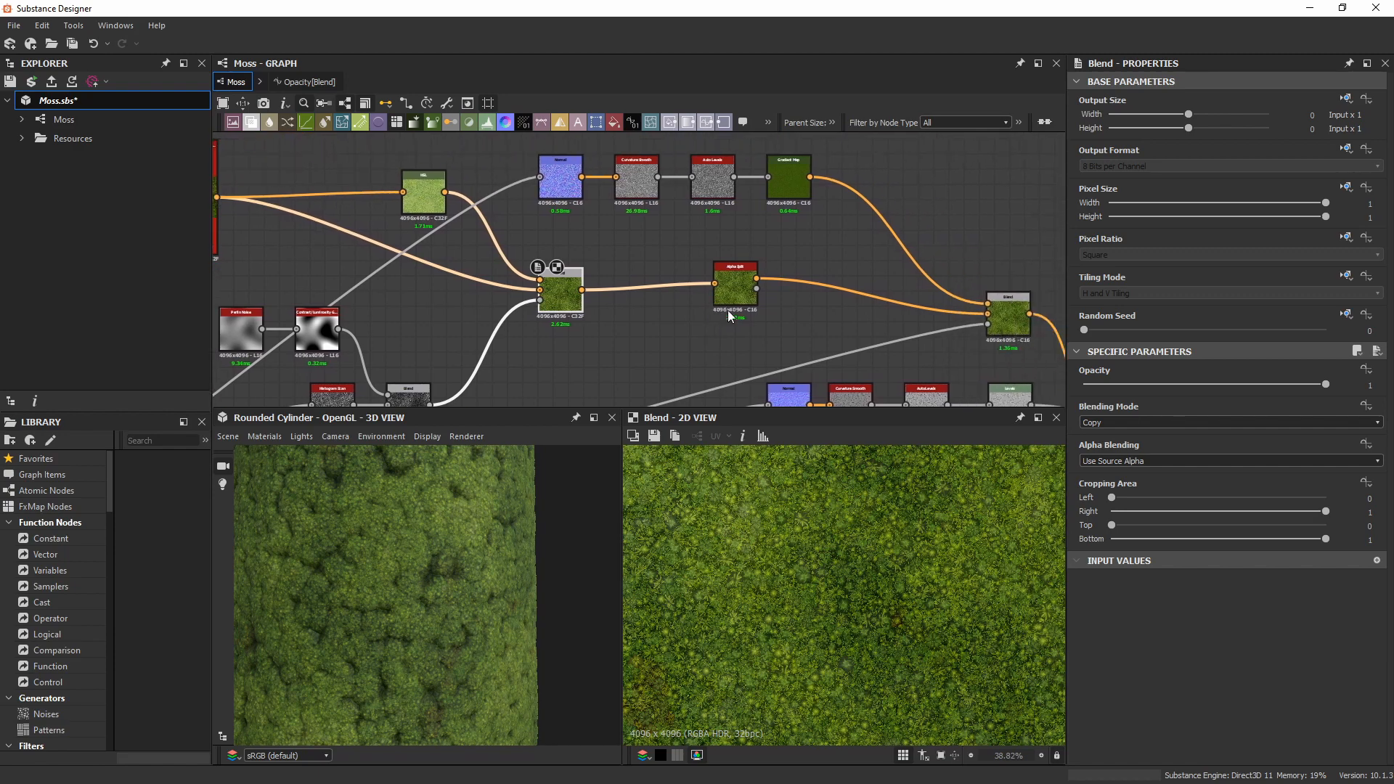
scroll(722, 311, "down", 1)
middle_click_drag(982, 317, 909, 278)
left_click(881, 272)
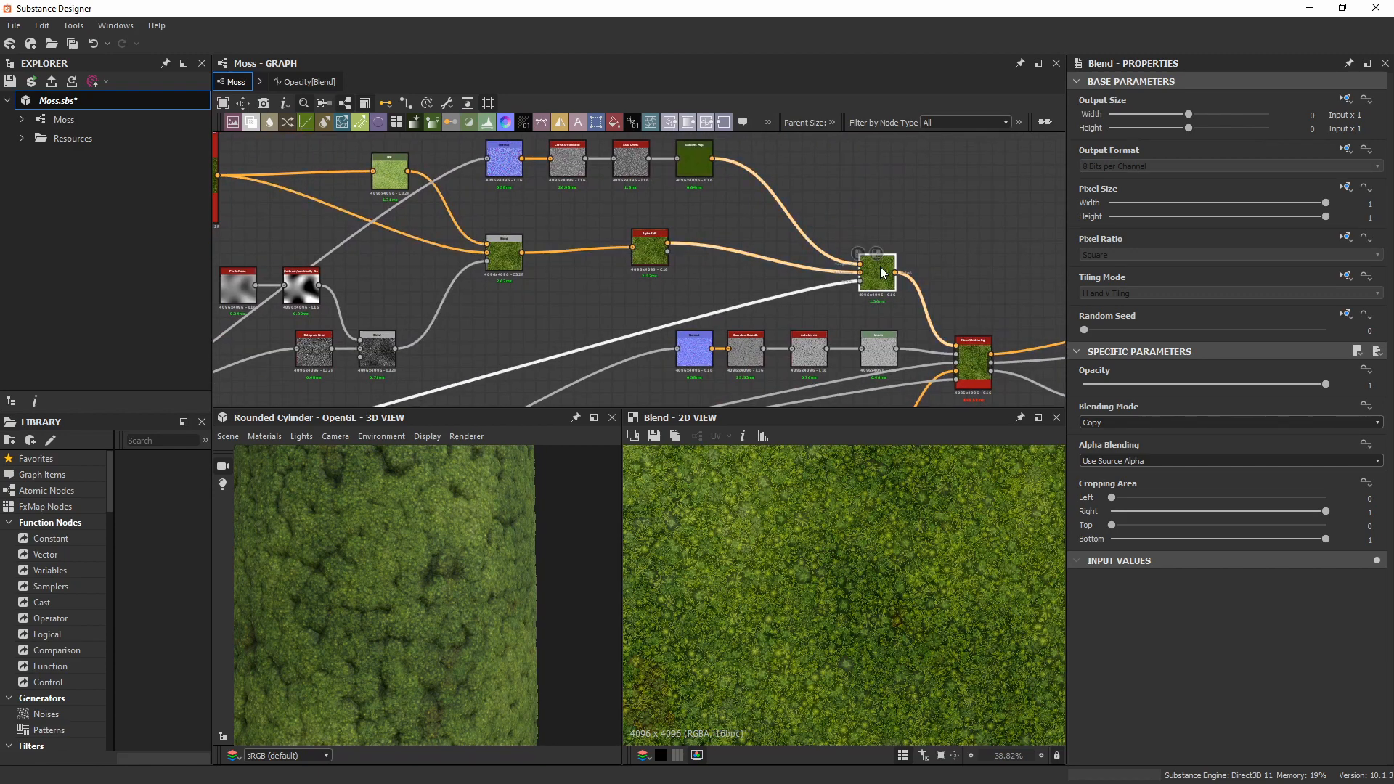
scroll(841, 278, "up", 2)
middle_click_drag(815, 263, 865, 344)
left_click(682, 188)
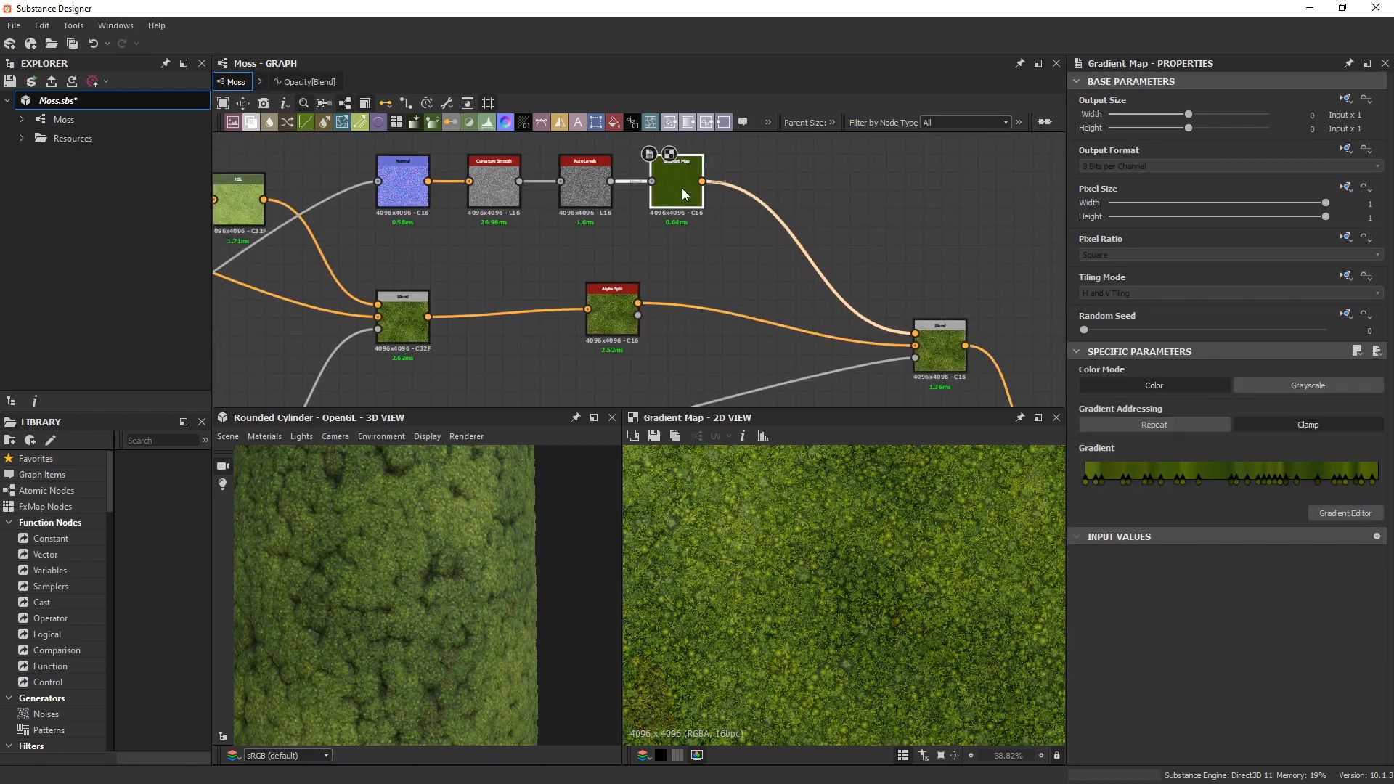
scroll(888, 599, "up", 8)
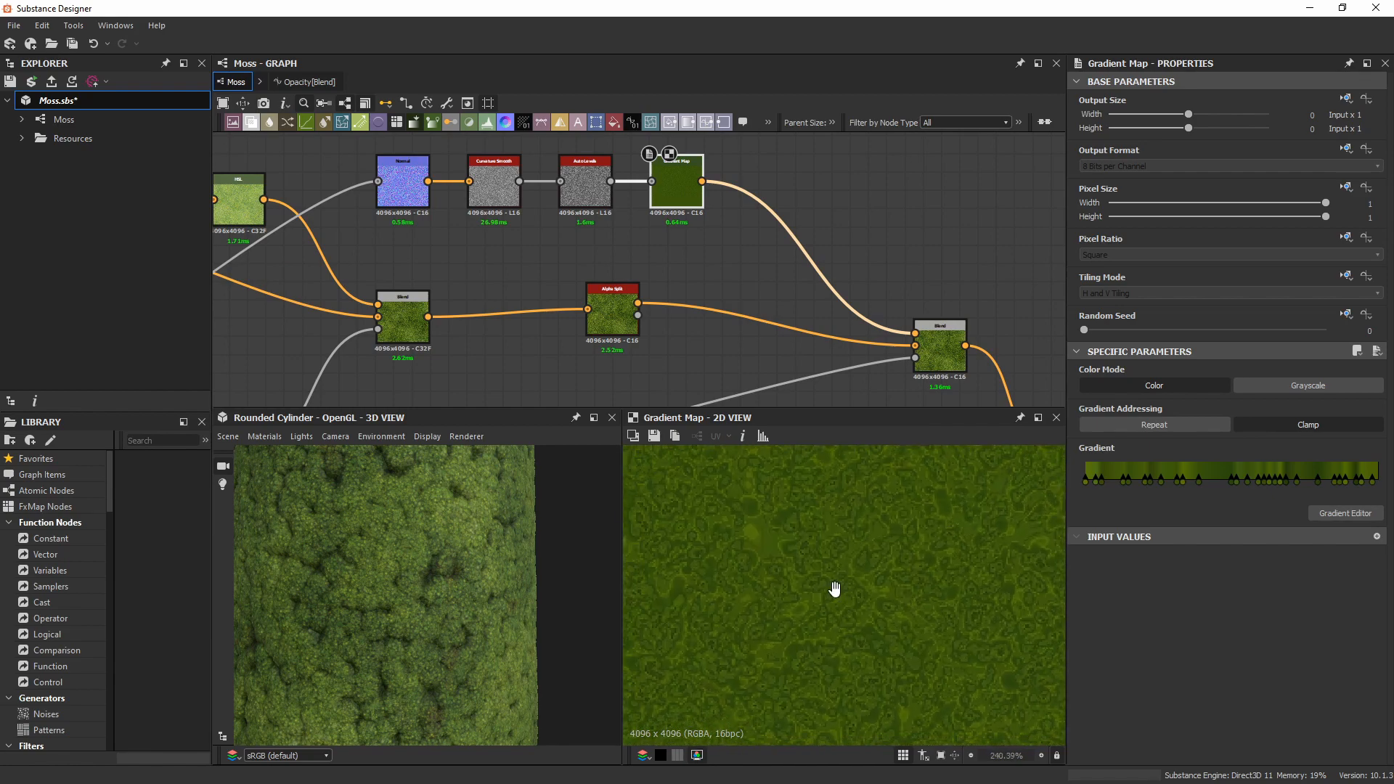
Display the Height Blend's height mask, and inspect the colour Blend that uses it down to individual plants.
scroll(669, 250, "down", 3)
middle_click_drag(654, 240, 783, 221)
double_click(266, 373)
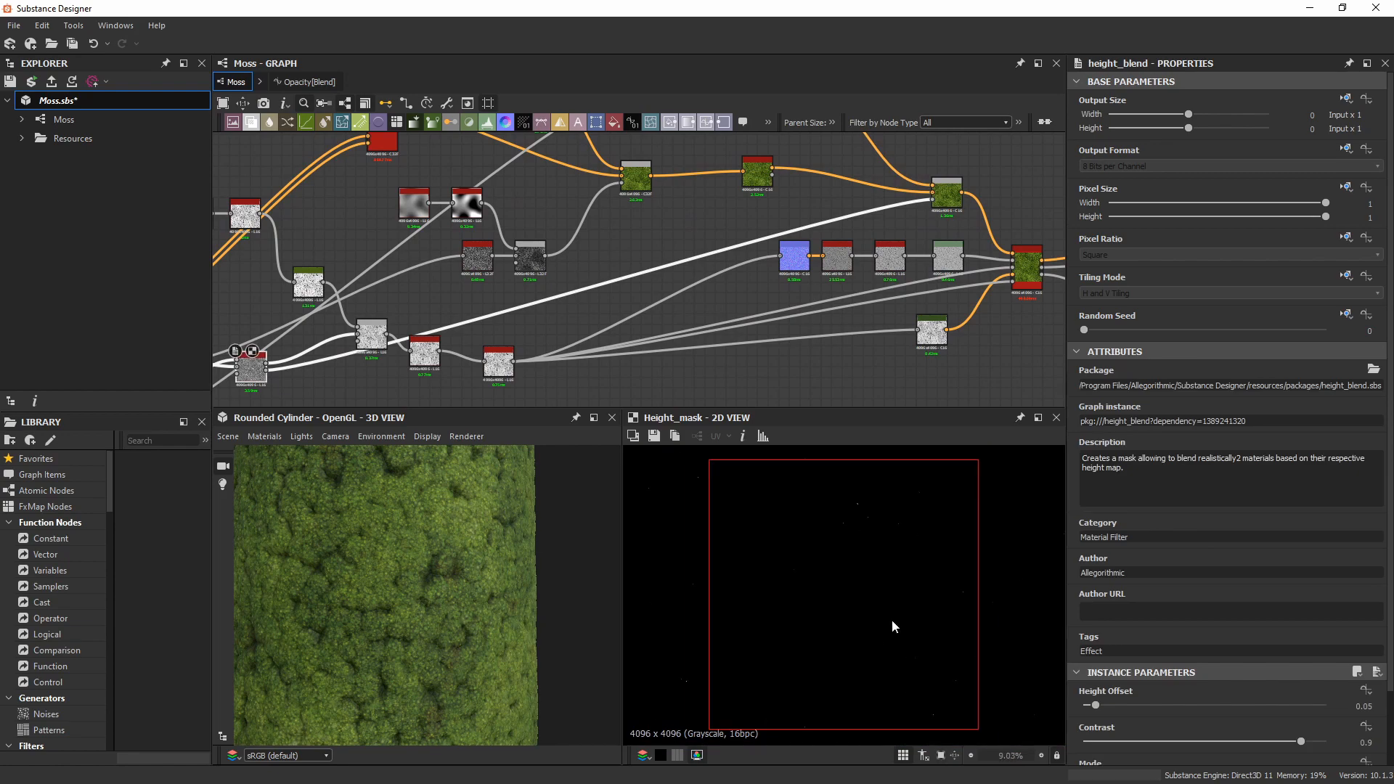
double_click(947, 194)
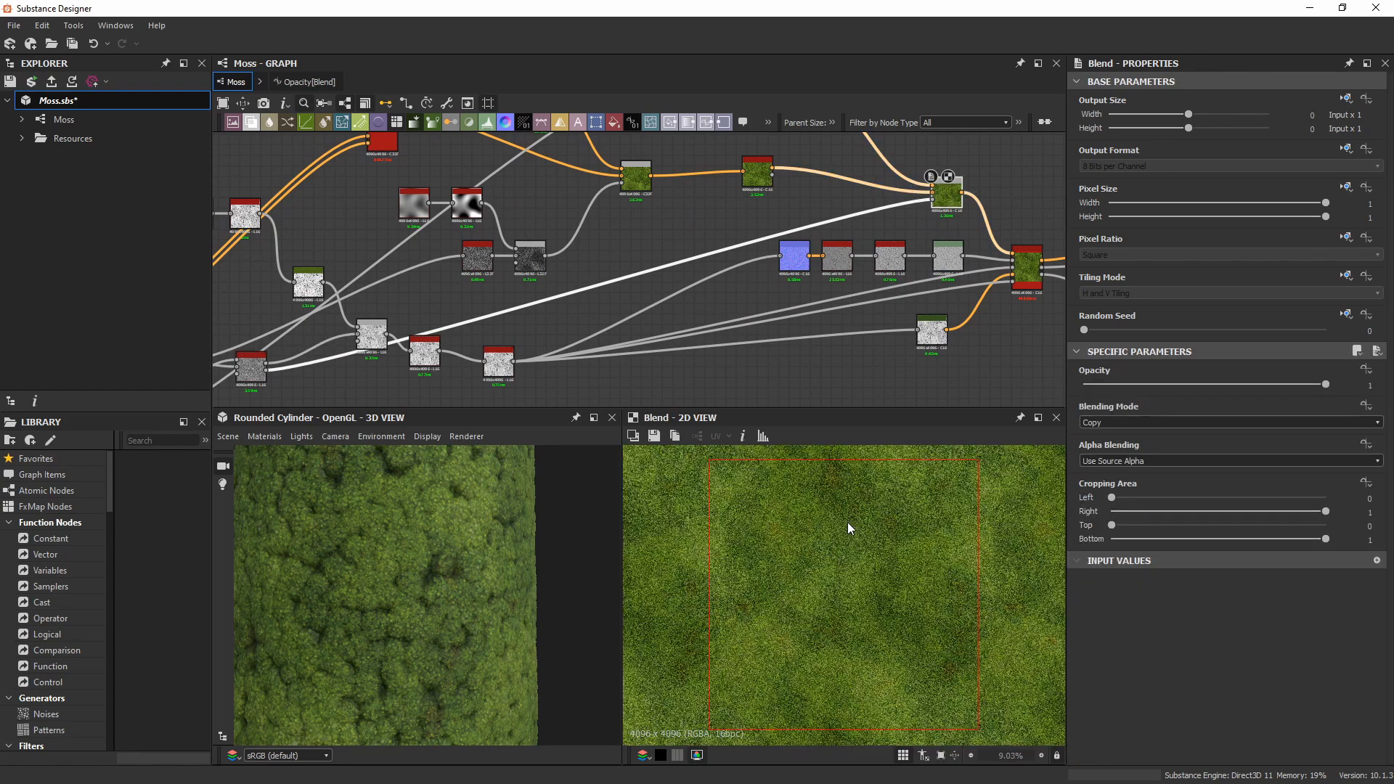
scroll(848, 521, "up", 8)
middle_click_drag(934, 464, 903, 526)
scroll(870, 504, "up", 2)
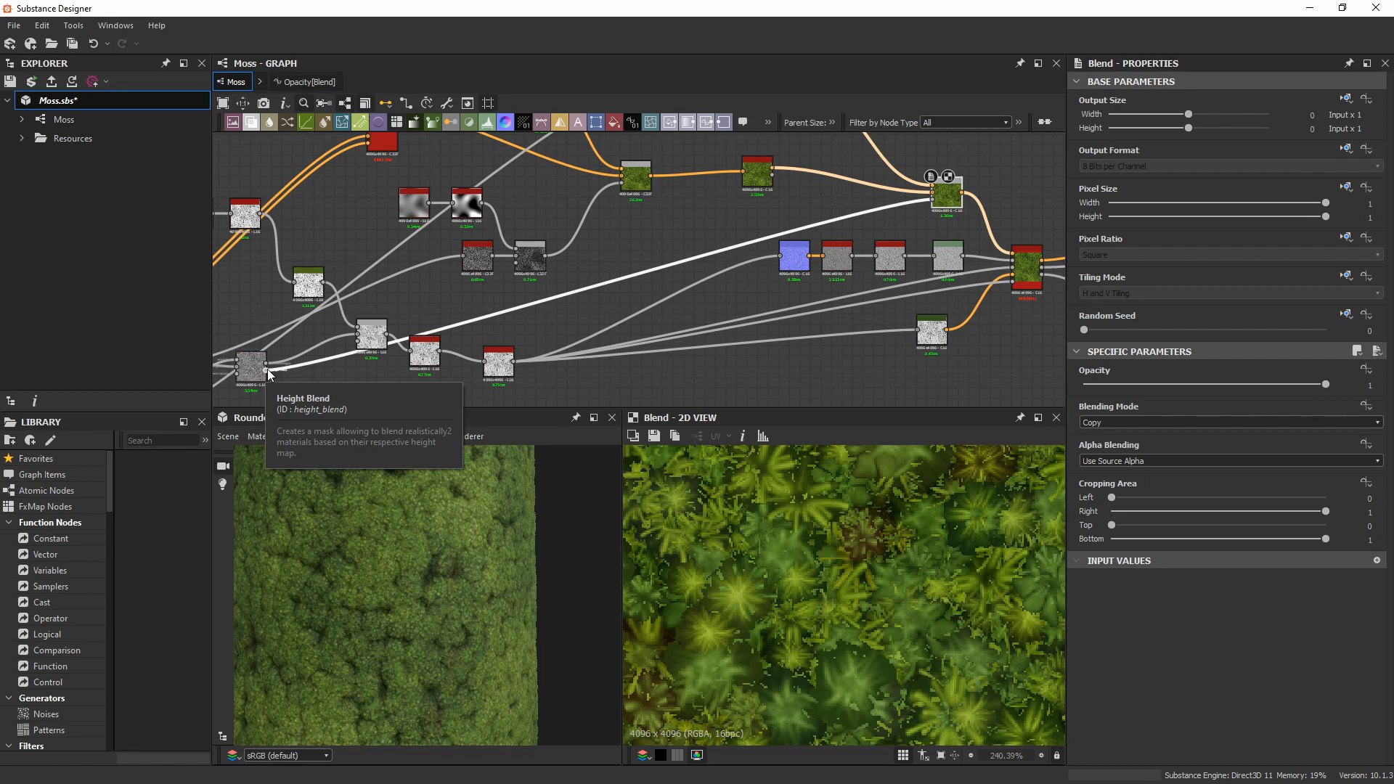
Trace the Height Mask output of the Height Blend node to the Blend placed before Moss Weathering.
scroll(267, 369, "up", 4)
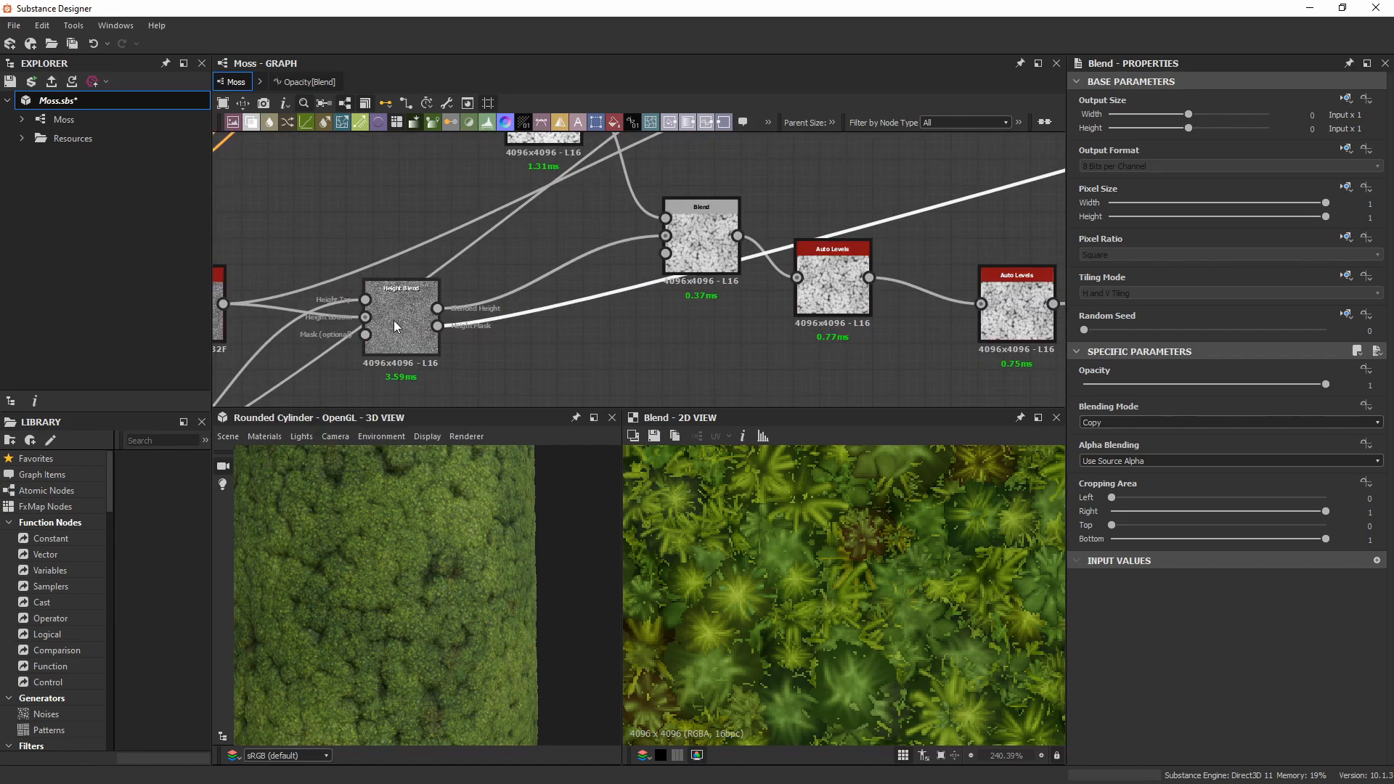
scroll(390, 328, "down", 2)
middle_click_drag(396, 323, 624, 238)
scroll(624, 237, "down", 2)
middle_click_drag(901, 200, 426, 341)
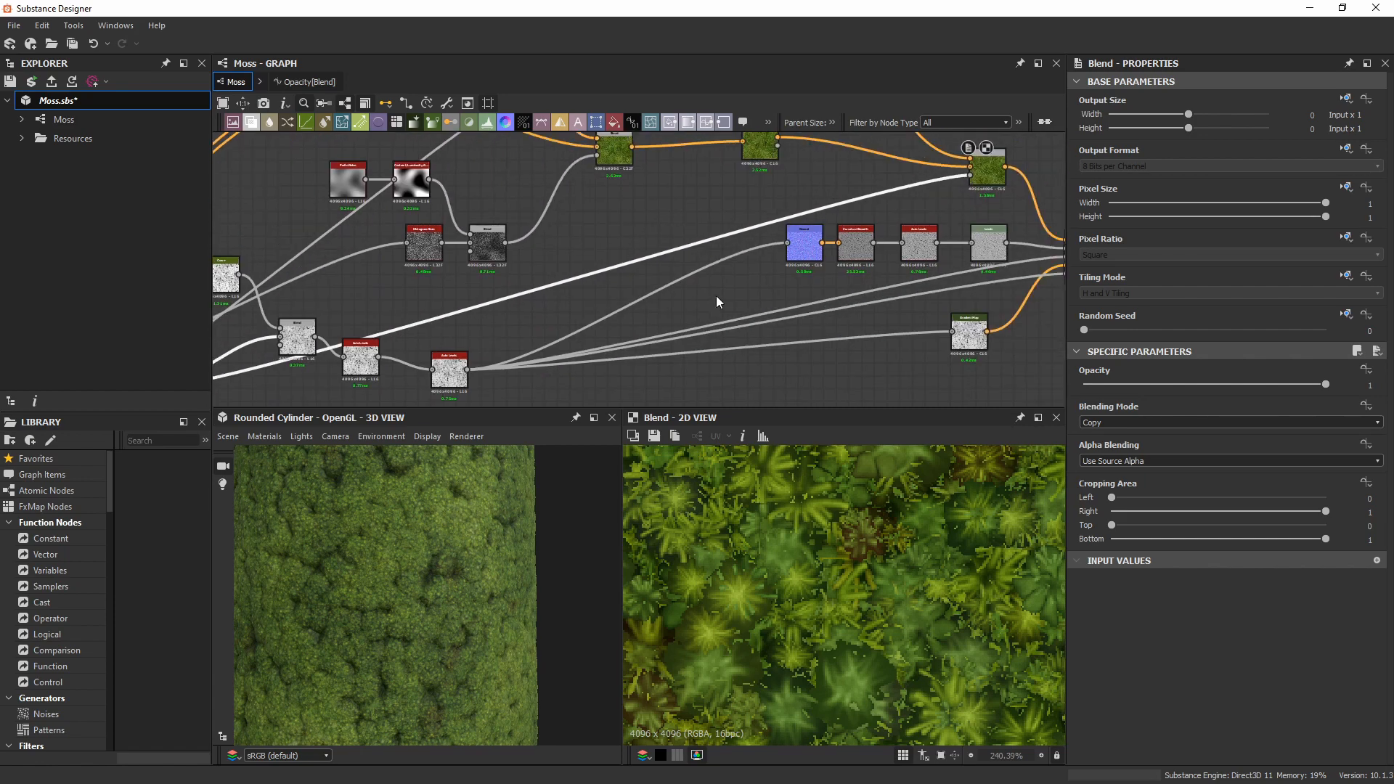
middle_click_drag(927, 229, 641, 321)
scroll(756, 278, "up", 3)
left_click(677, 246)
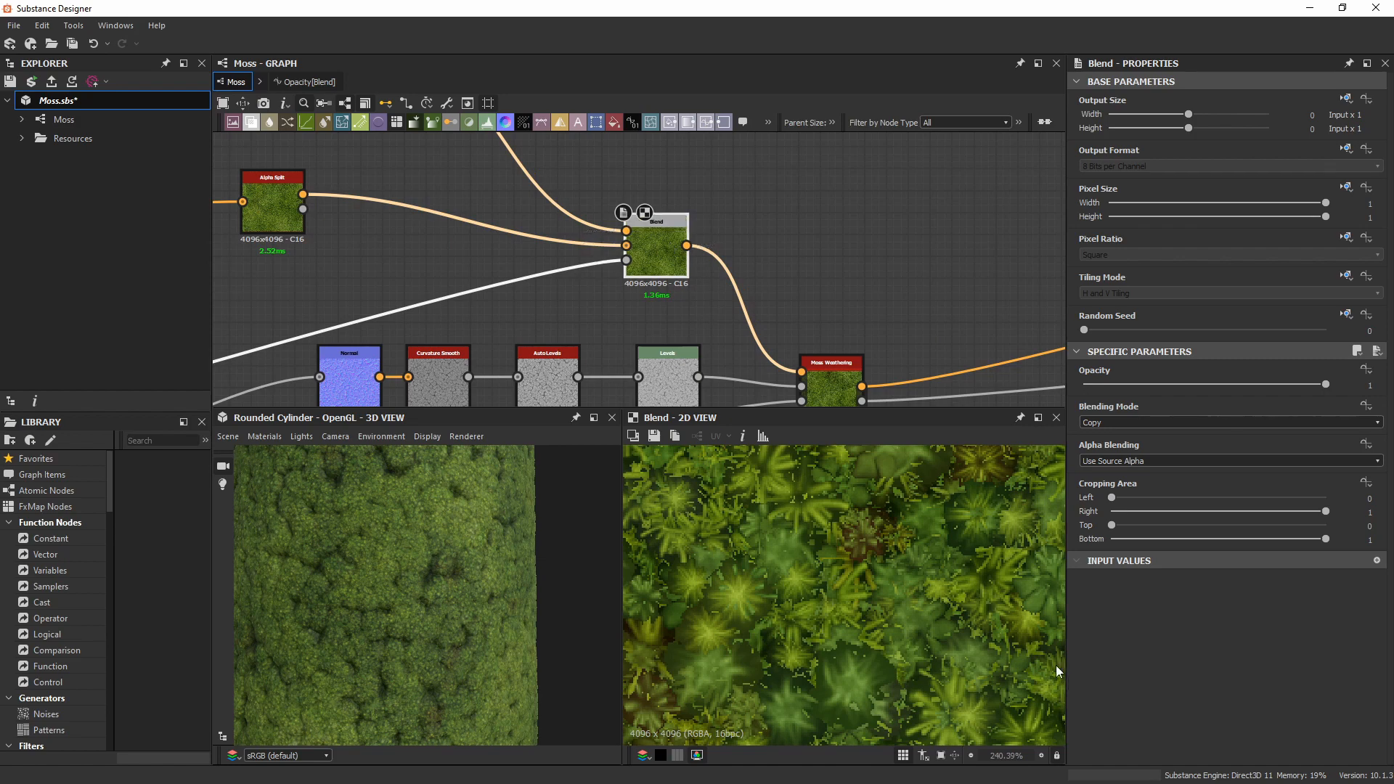
Compare the Alpha Split's RGB output with the Blend that follows it, across the tile and at plant level.
scroll(853, 539, "down", 10)
scroll(495, 331, "down", 2)
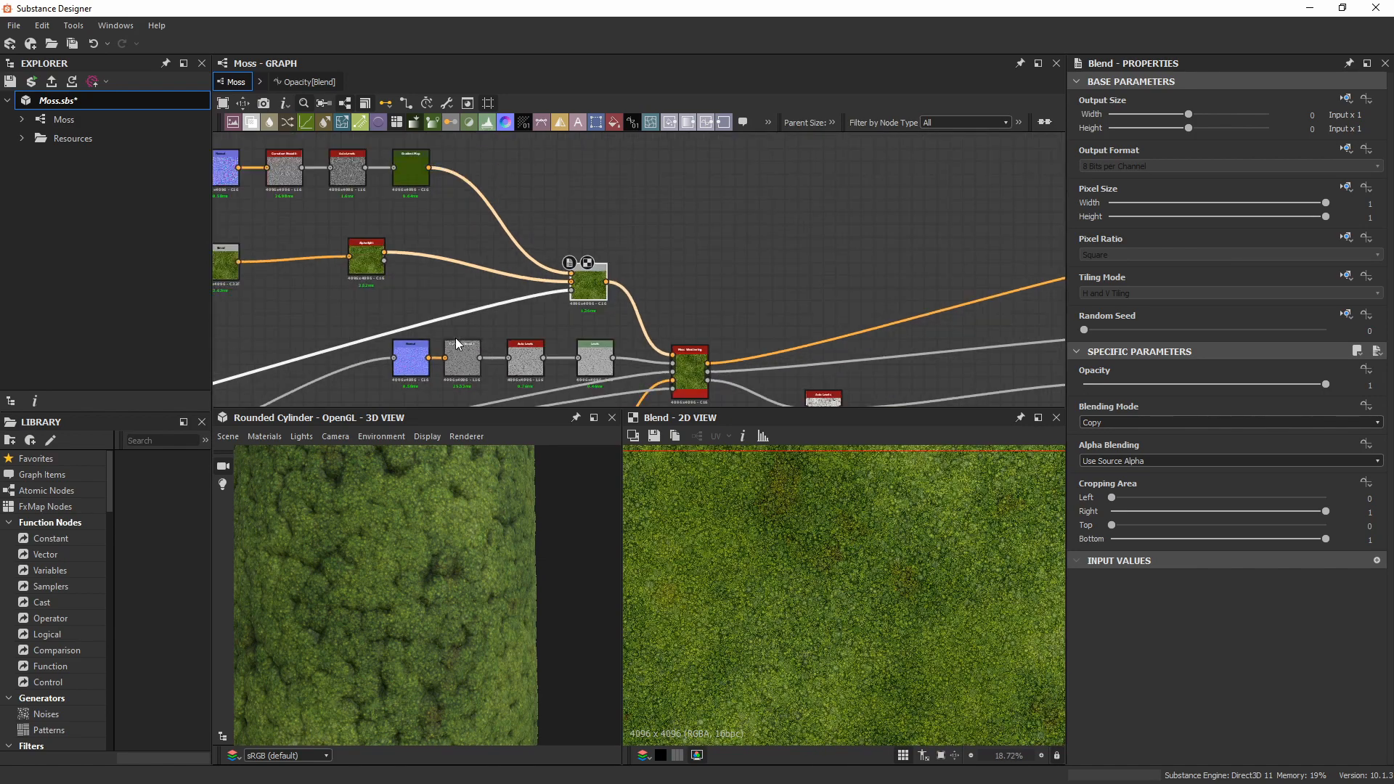
scroll(414, 290, "up", 2)
double_click(338, 224)
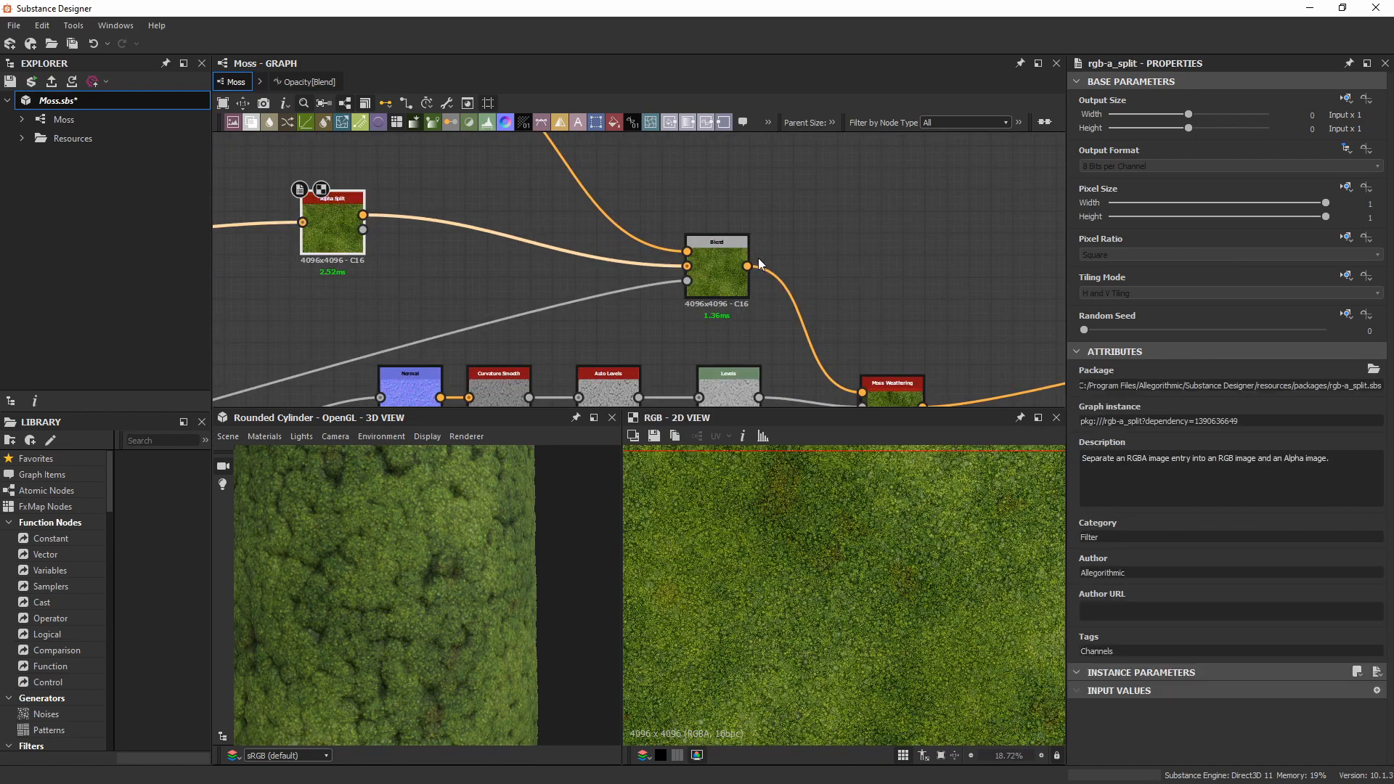
double_click(717, 247)
scroll(828, 560, "up", 1)
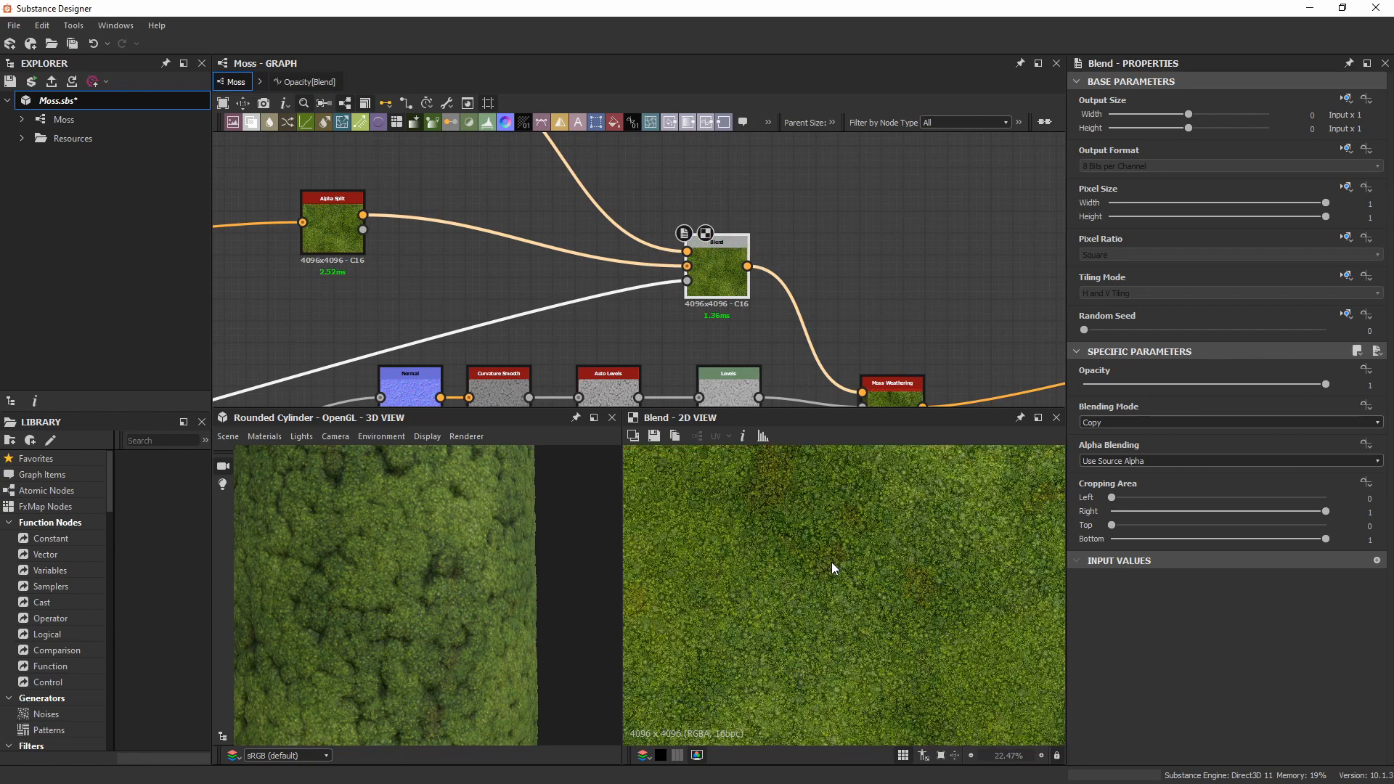
scroll(831, 563, "up", 14)
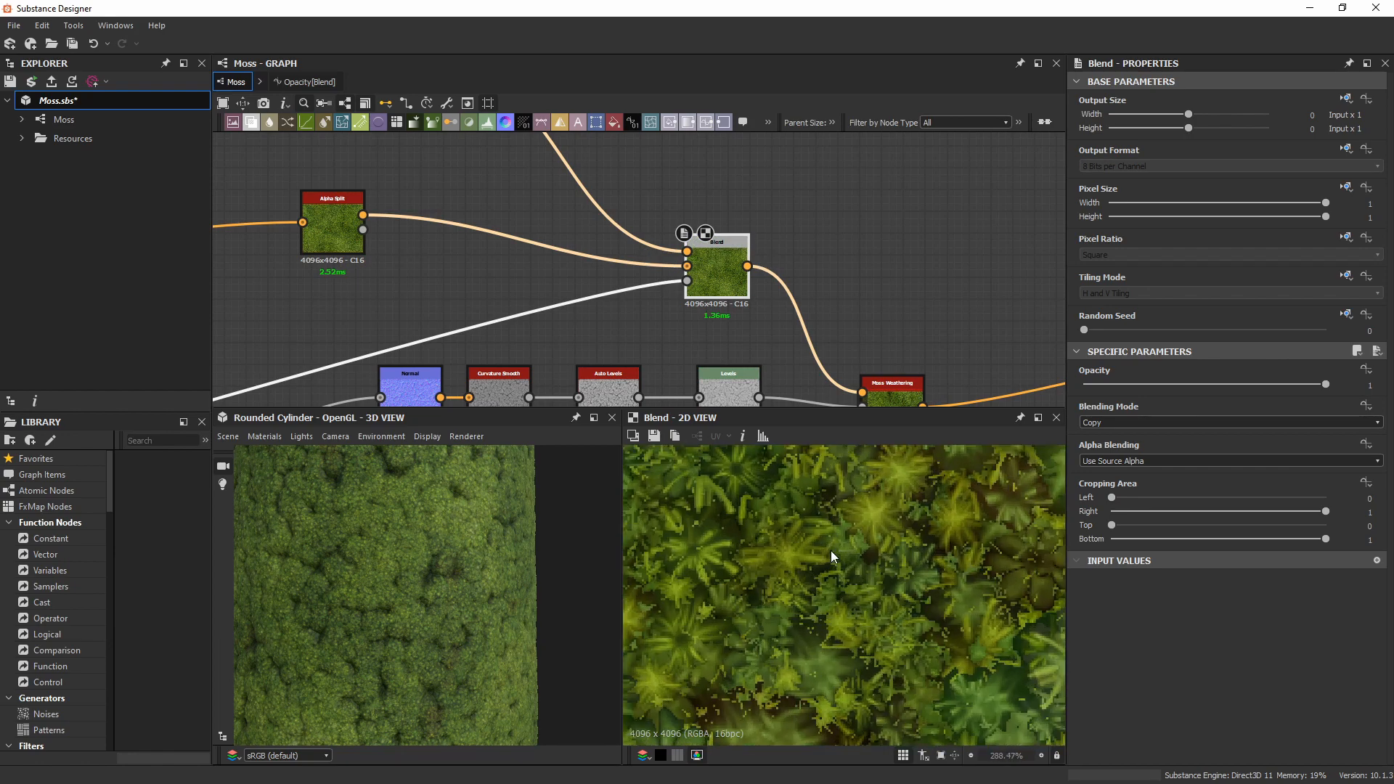
scroll(834, 544, "down", 12)
scroll(784, 278, "down", 2)
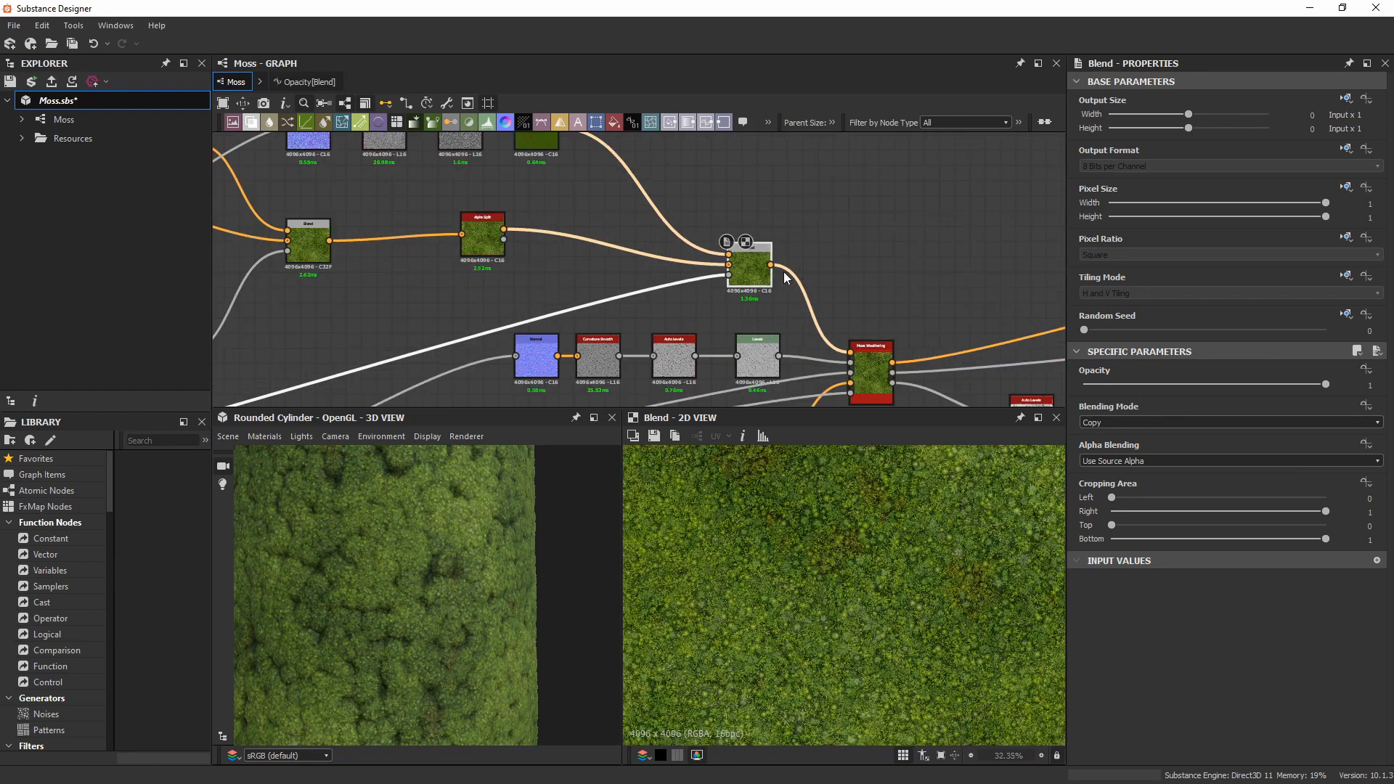
Inspect the Levels and Curvature Smooth outputs in the roughness chain, from the full tile to a close-up of the clumps.
middle_click_drag(784, 278, 761, 170)
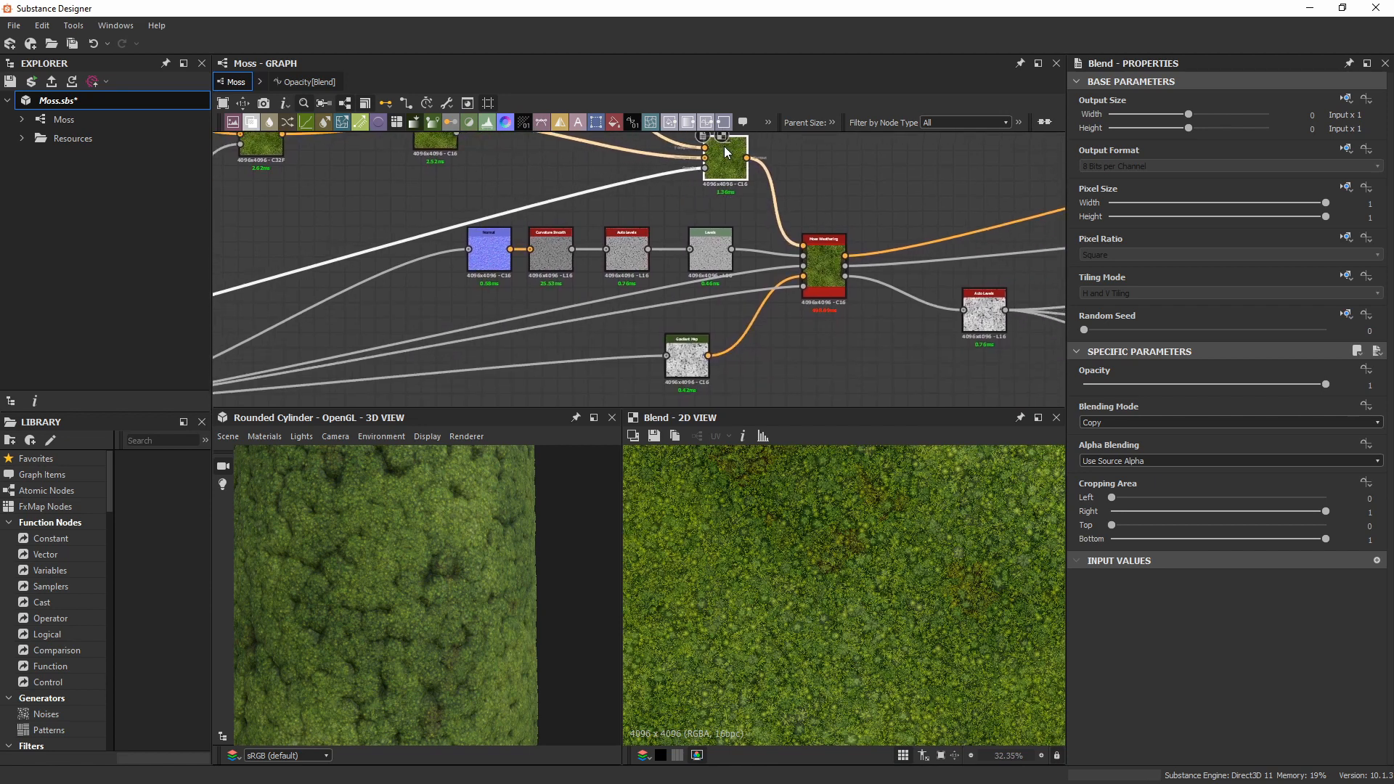
mouse_move(726, 152)
left_mouse_down()
mouse_move(703, 153)
mouse_move(724, 155)
left_mouse_up()
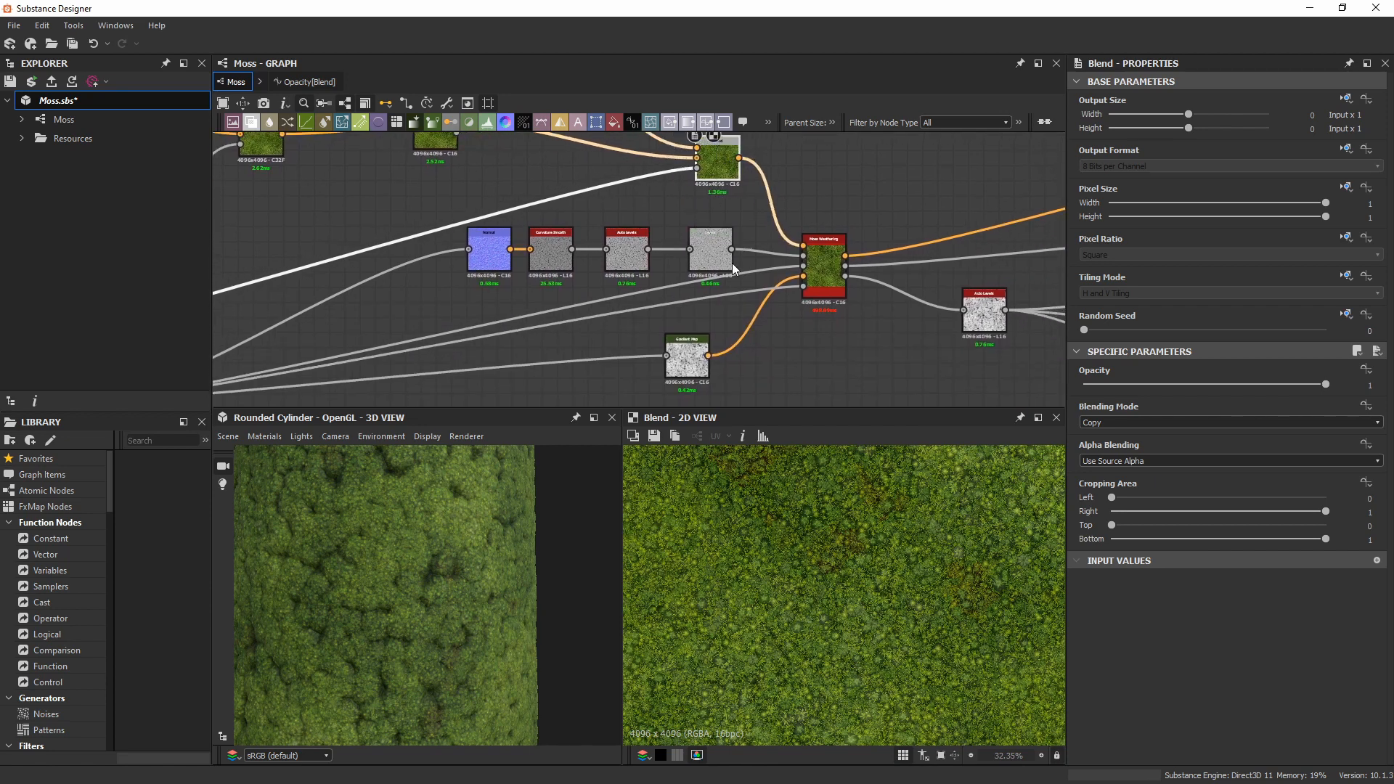
left_click(710, 251)
middle_click_drag(599, 337, 703, 303)
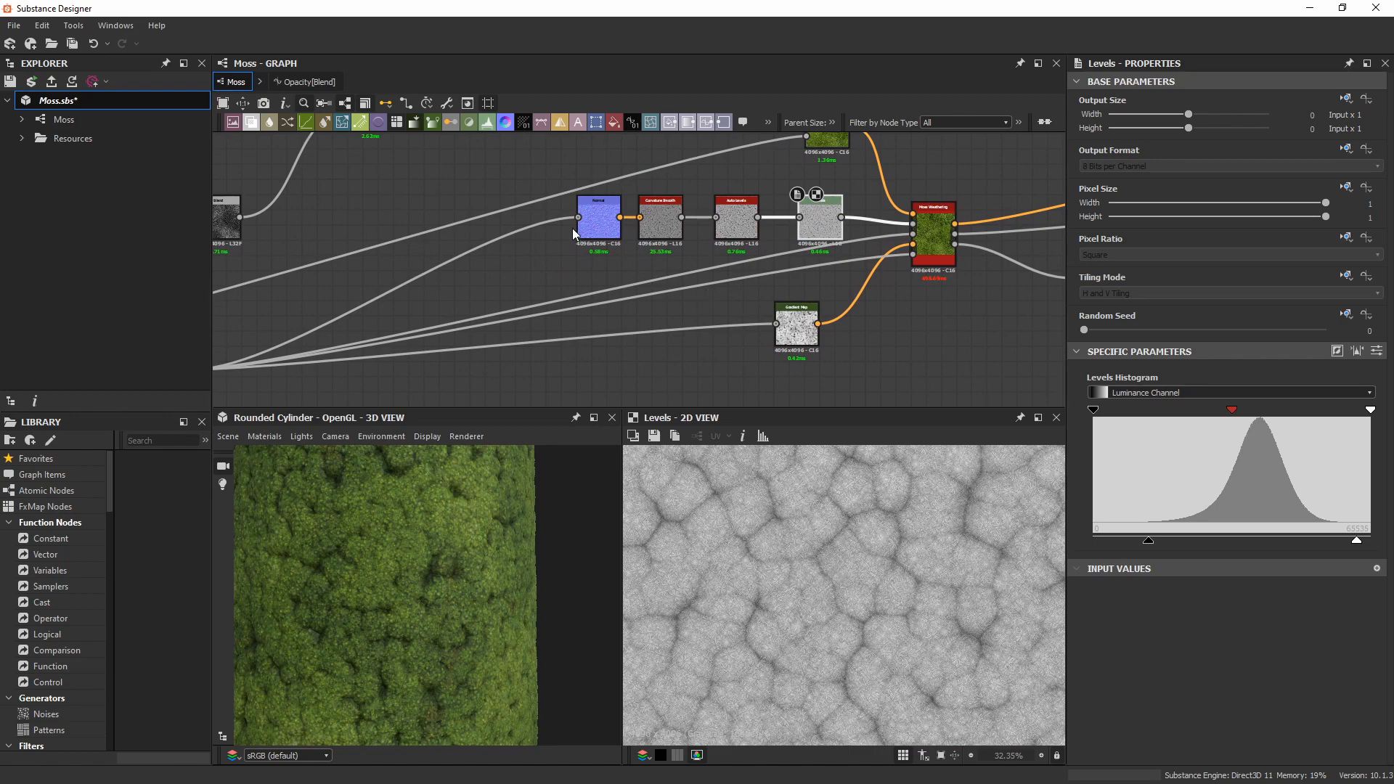
double_click(656, 222)
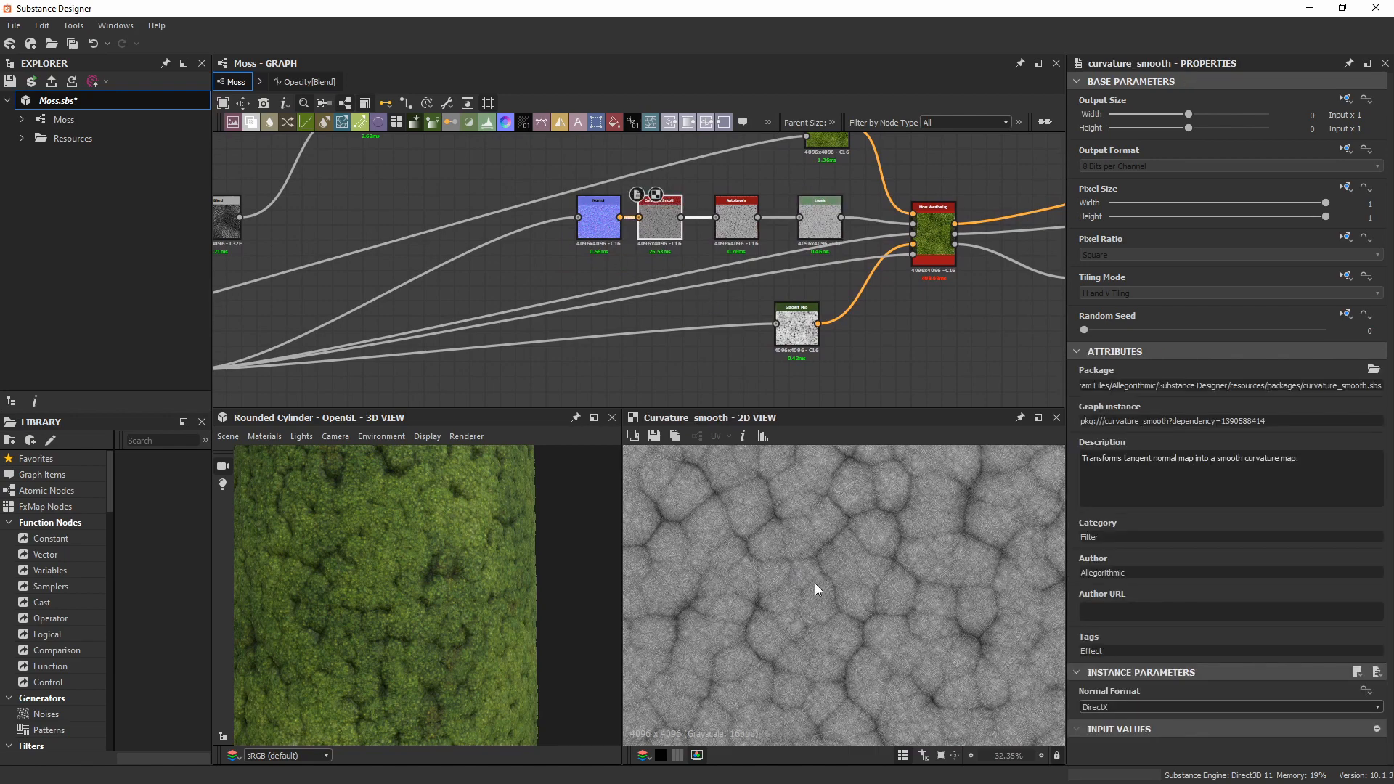
scroll(847, 588, "down", 8)
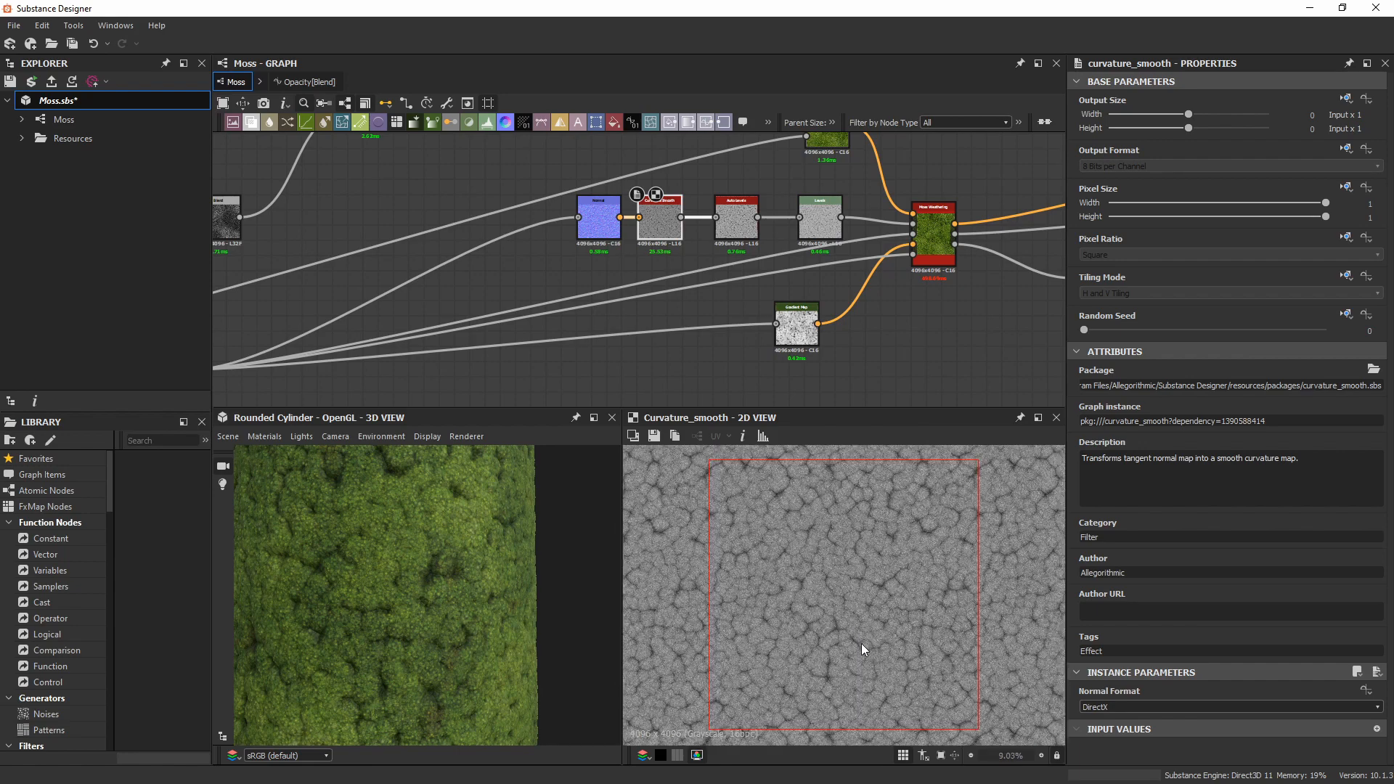
scroll(866, 646, "up", 10)
middle_click_drag(865, 565, 805, 587)
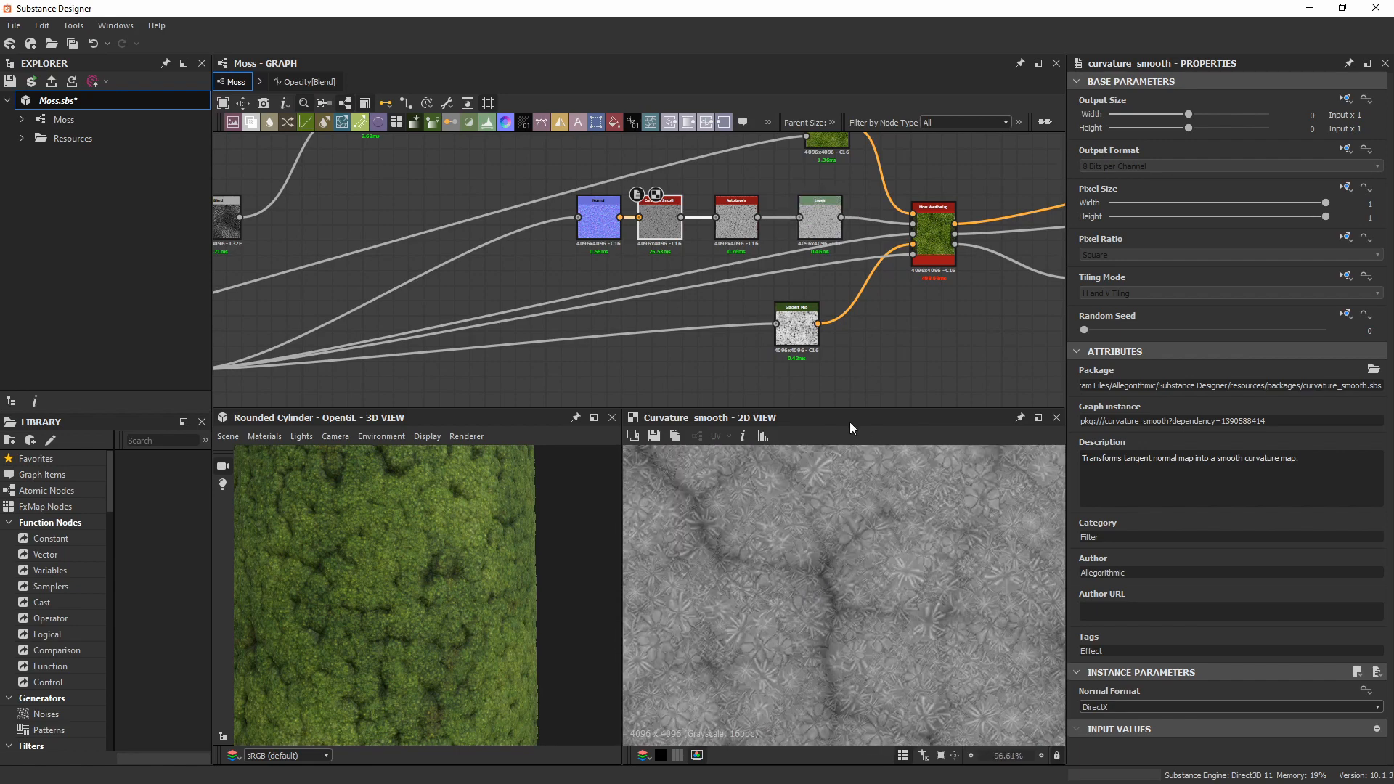
Show the Levels node's numeric parameters and examine the Level In Mid function that subtracts the roughness input from 1.
scroll(841, 264, "up", 5)
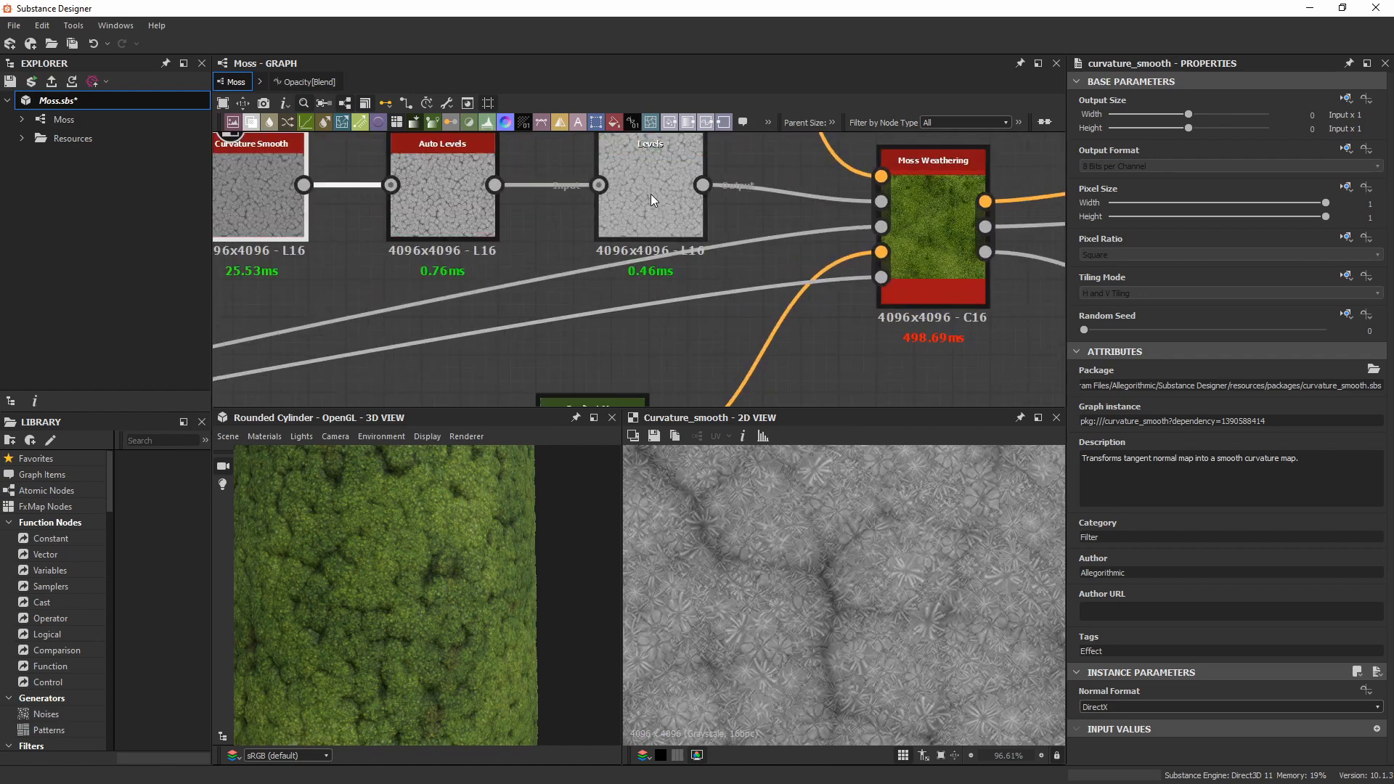
left_click(643, 177)
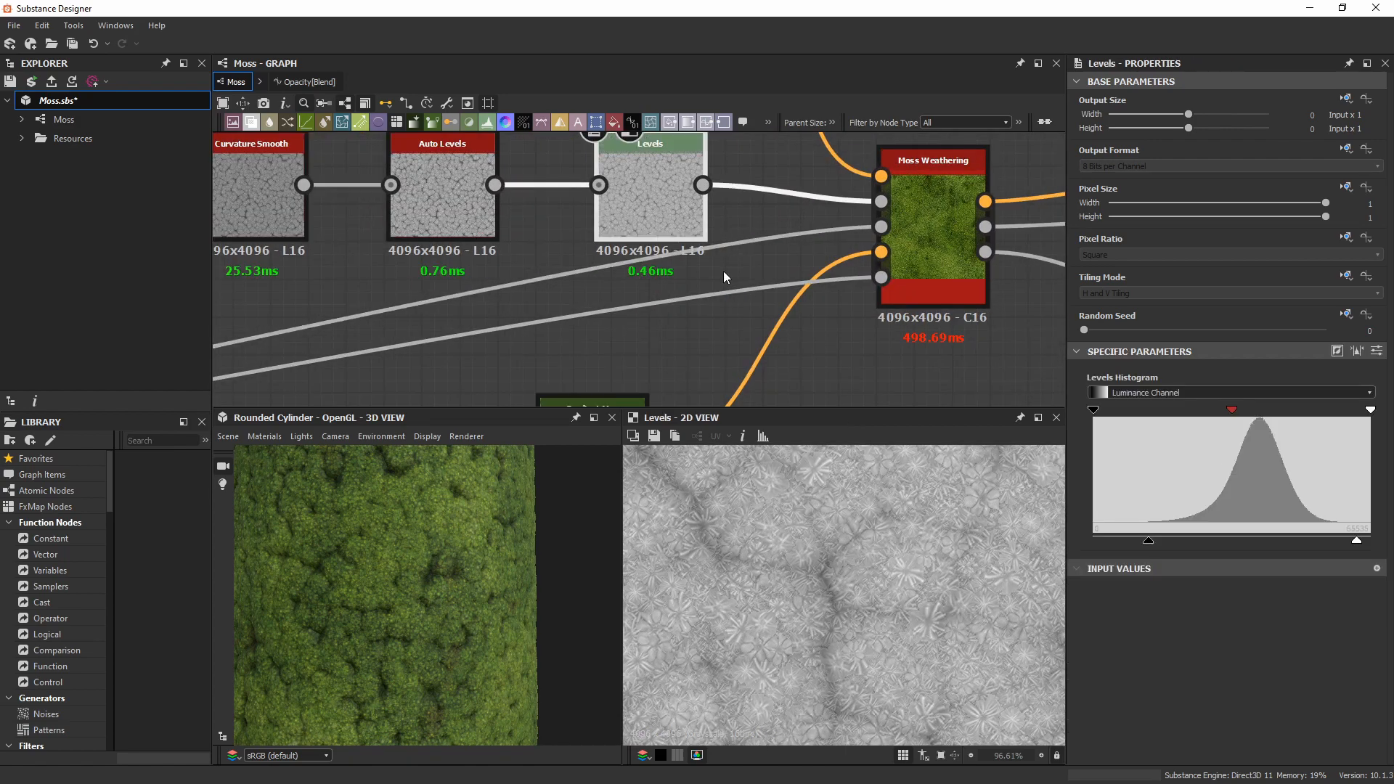
left_click(1376, 352)
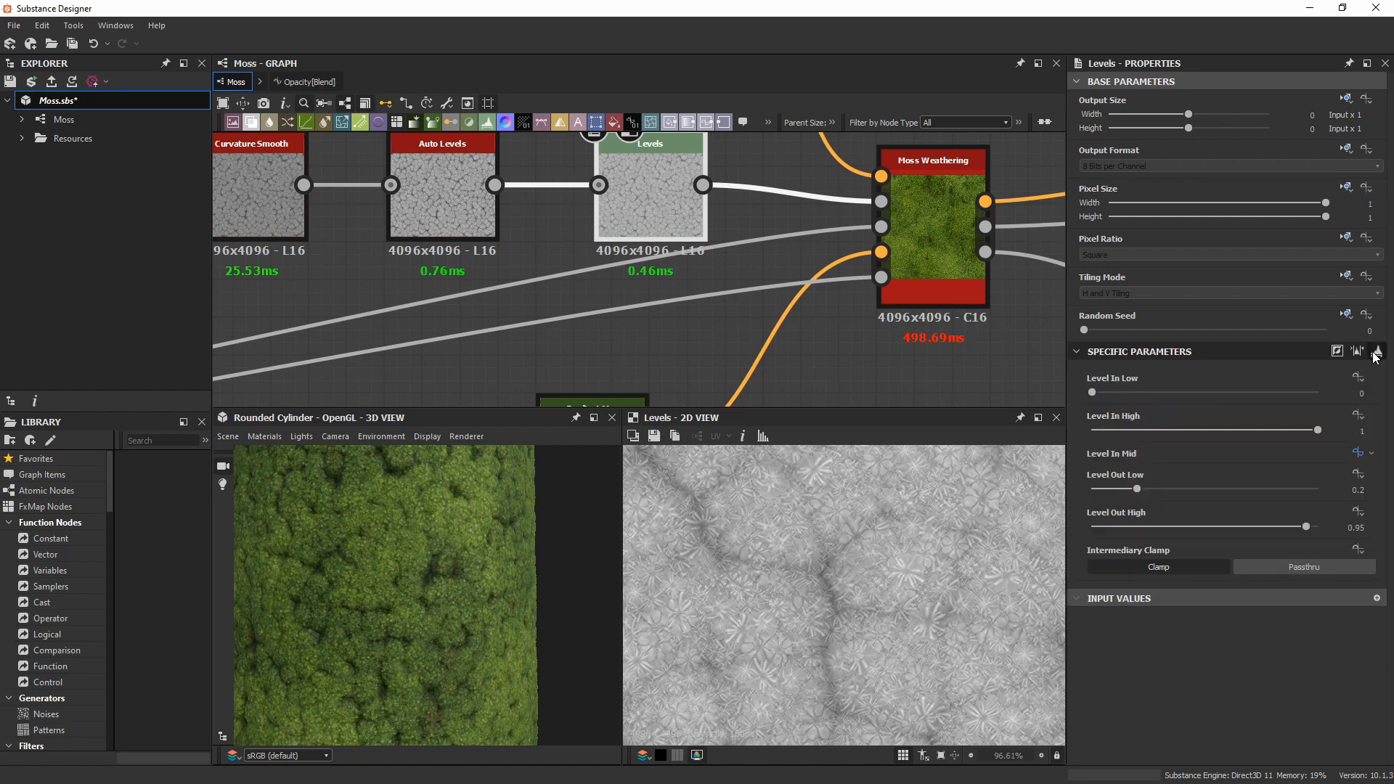
left_click(1358, 452)
left_click_drag(484, 354, 471, 354)
left_click(460, 187)
left_click(496, 328)
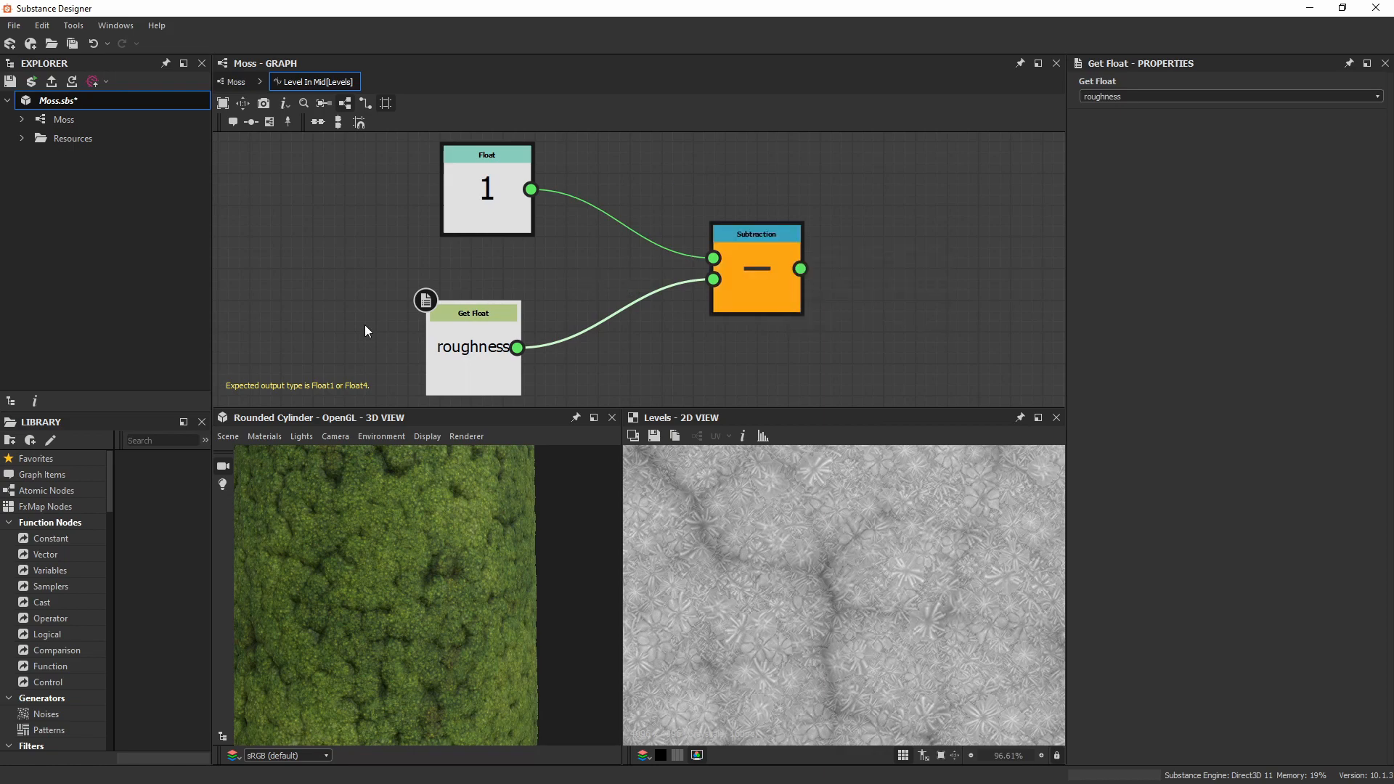
left_click_drag(472, 343, 486, 344)
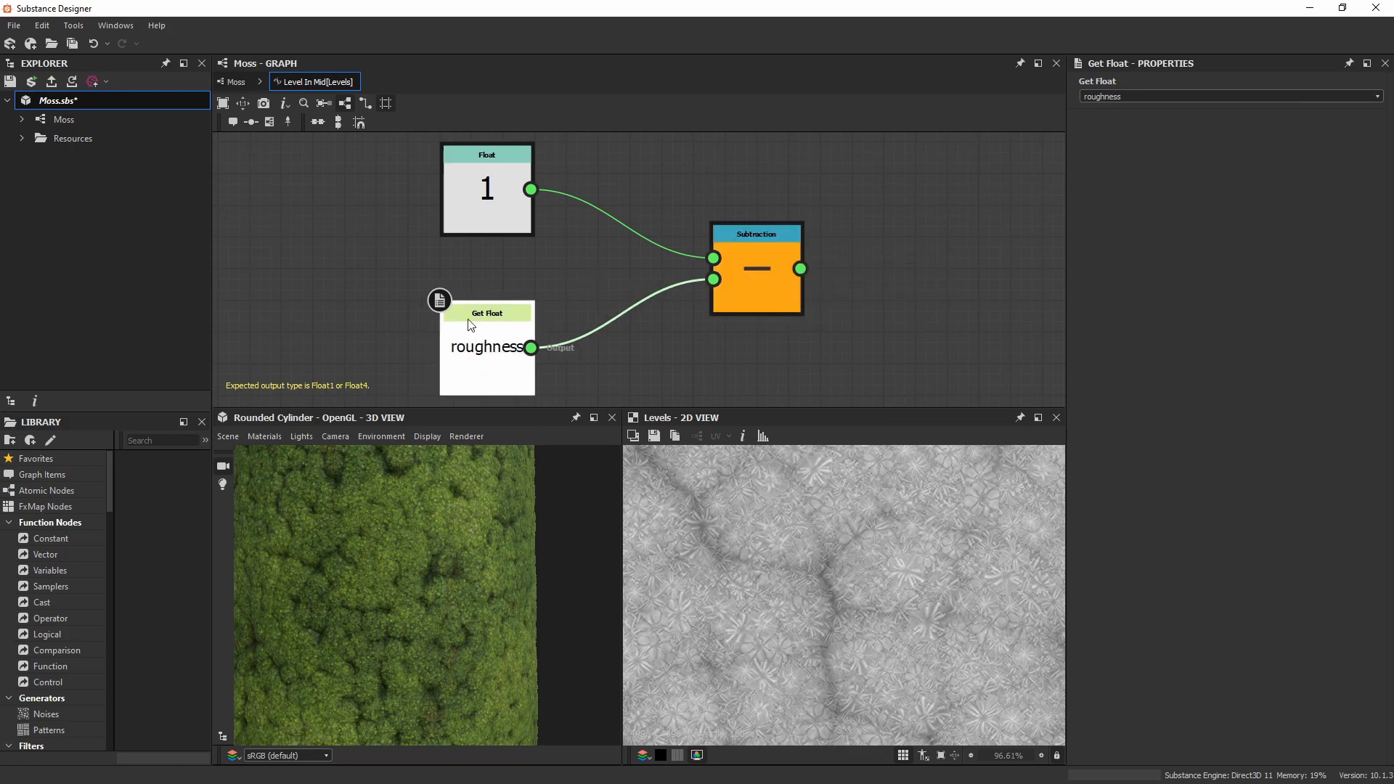
Return to the Moss graph and trace the Moss Weathering inputs back to the Auto Levels node that supplies the height.
left_click(236, 82)
scroll(879, 273, "down", 3)
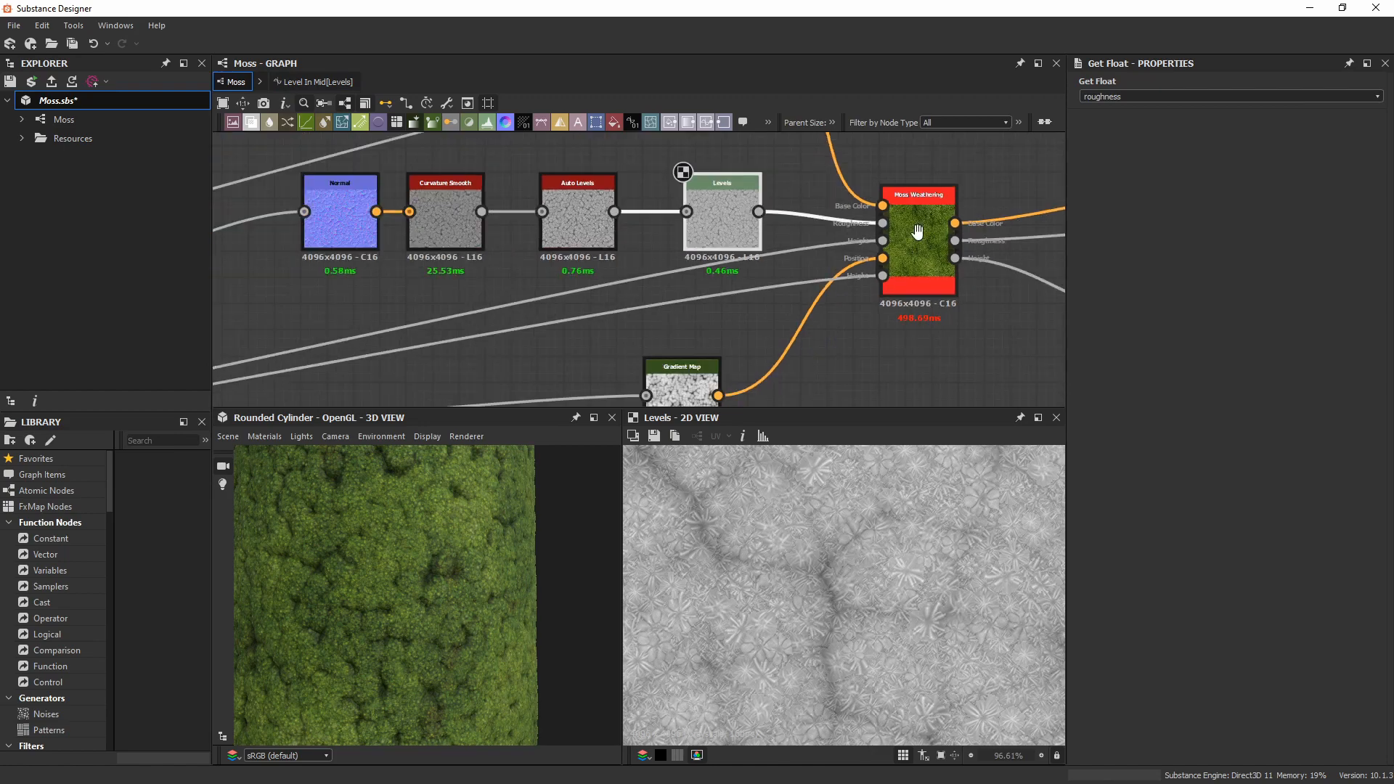
middle_click_drag(917, 233, 784, 244)
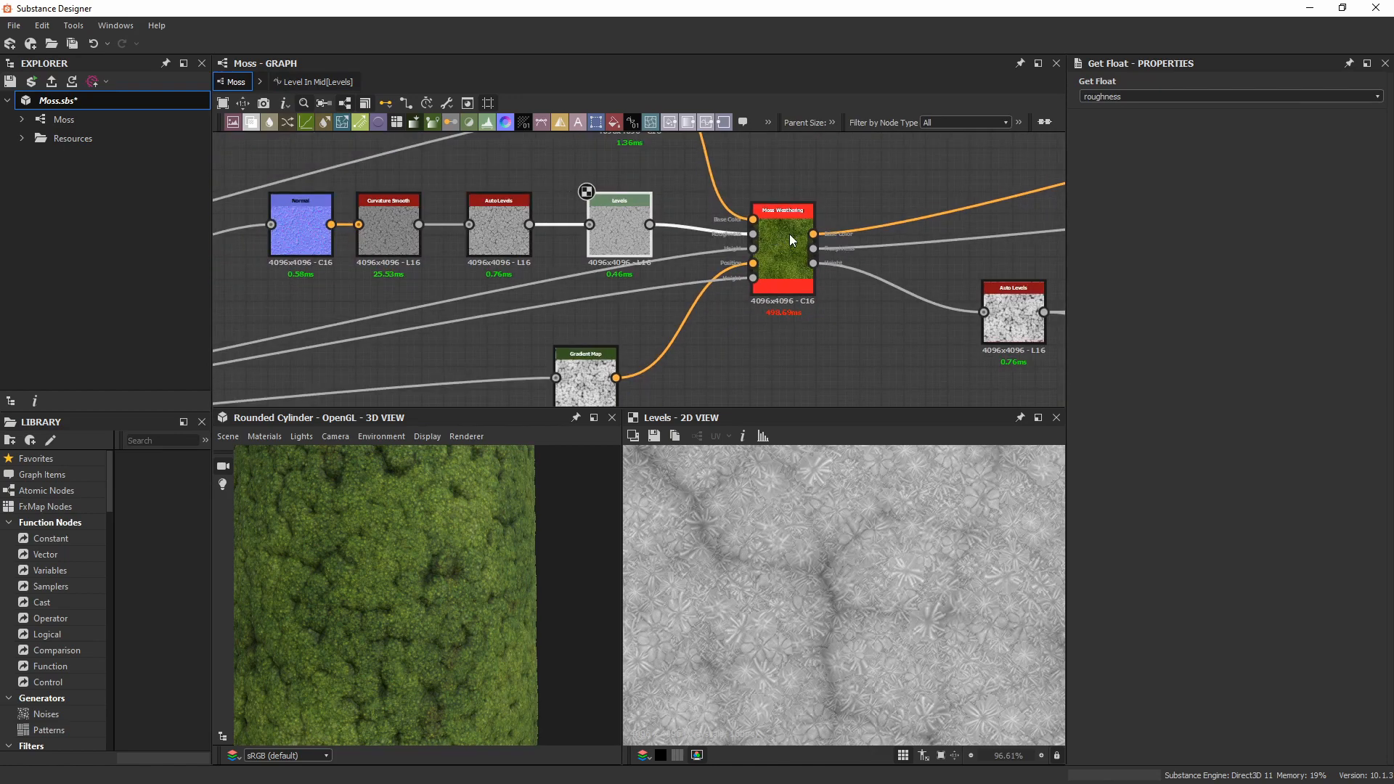
middle_click_drag(624, 236, 624, 391)
middle_click_drag(635, 316, 604, 121)
middle_click_drag(662, 218, 639, 334)
scroll(639, 335, "down", 2)
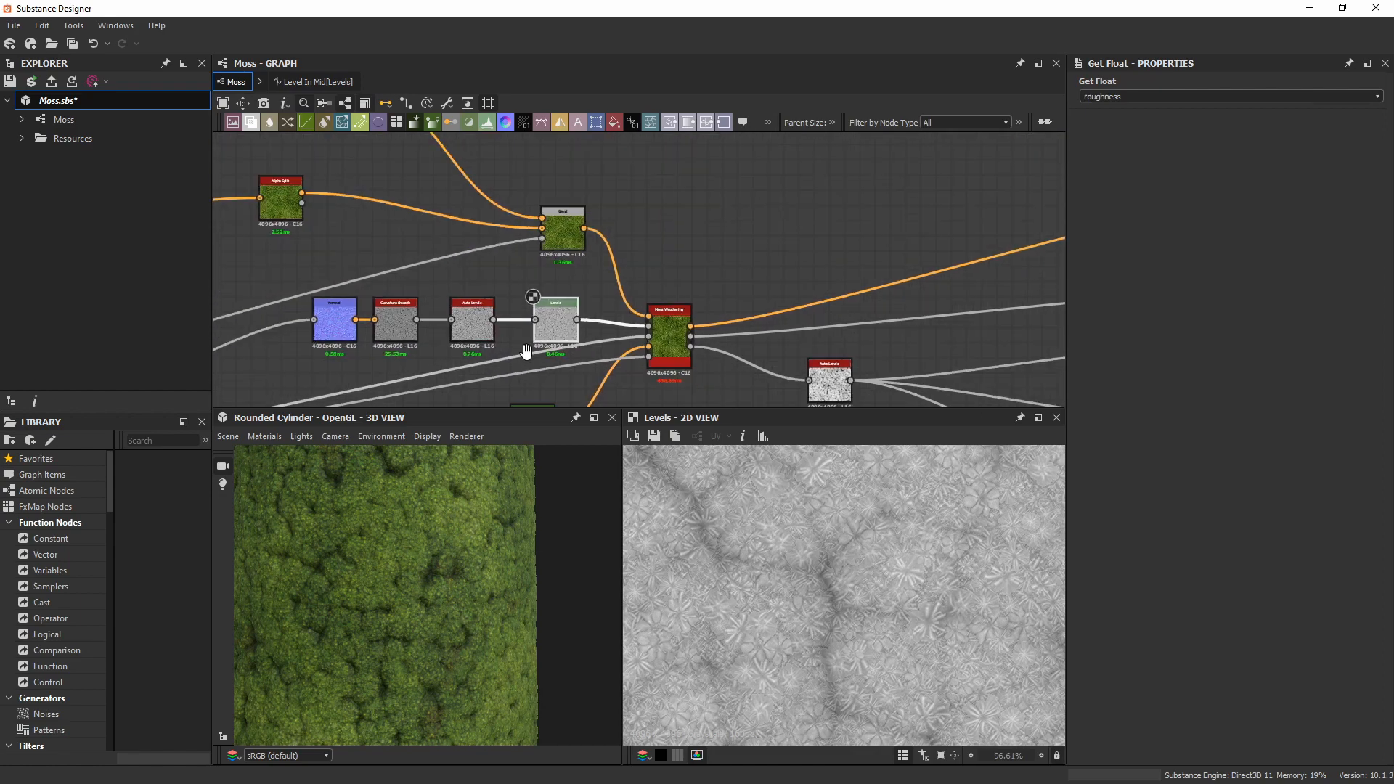
middle_click_drag(421, 352, 731, 233)
left_click(226, 340)
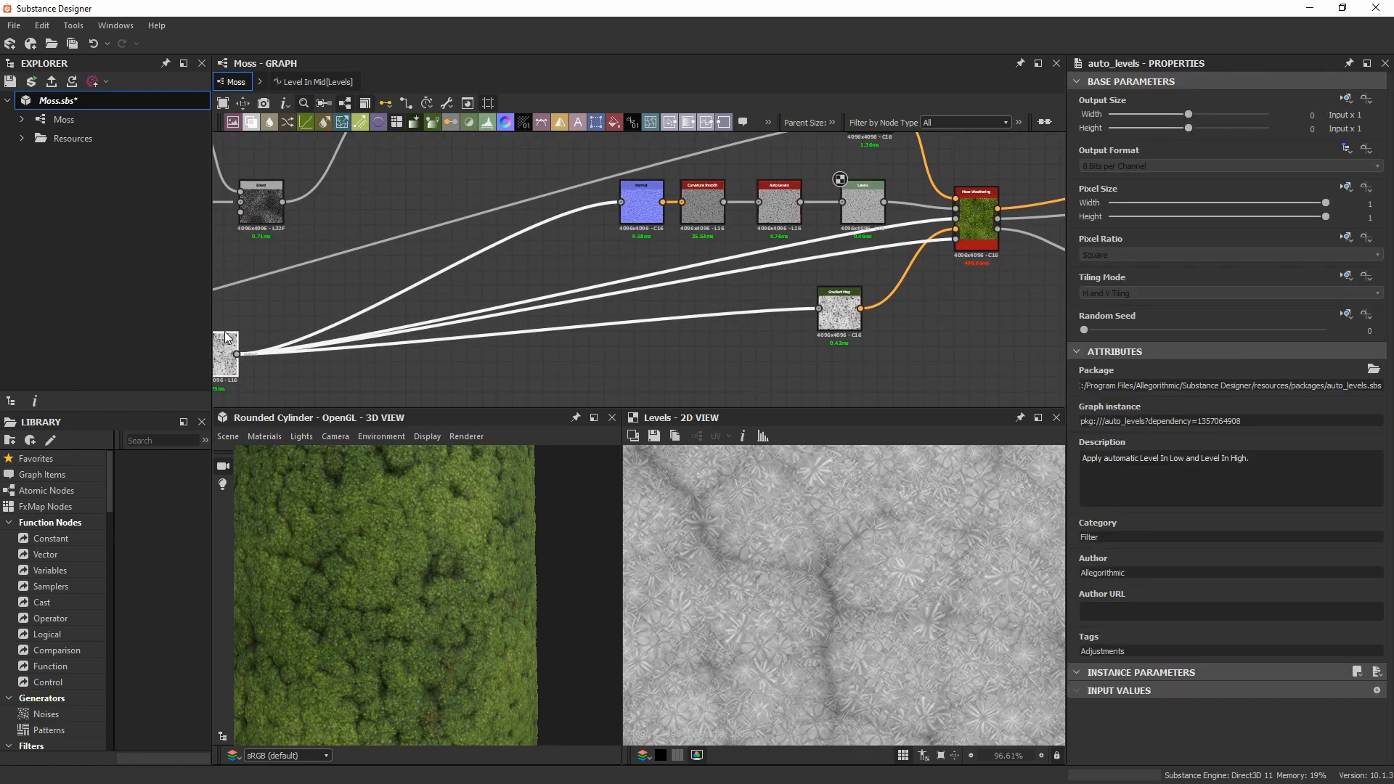
Display the output of the Auto Levels node that supplies height to Moss Weathering.
double_click(226, 344)
middle_click_drag(727, 260, 477, 368)
scroll(683, 305, "up", 4)
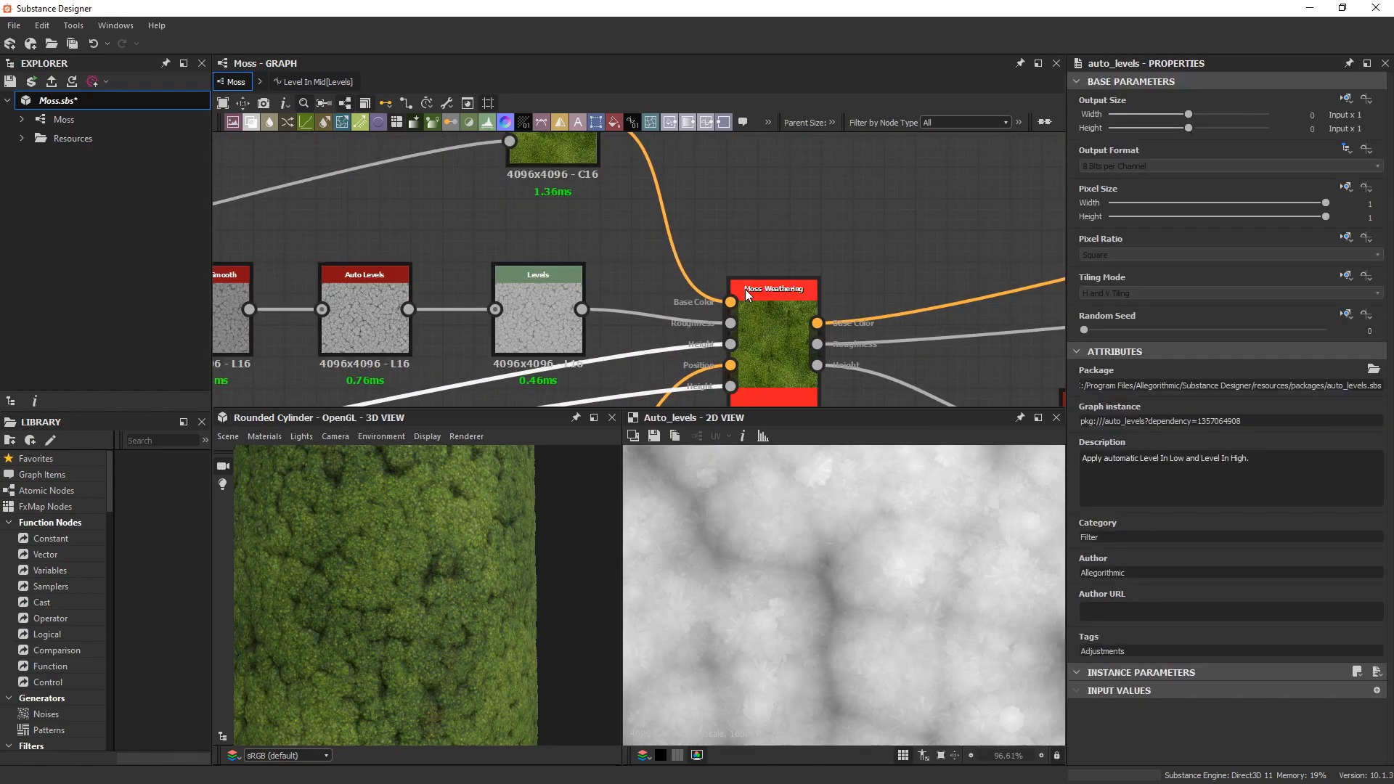
Display the Moss Weathering base colour and examine it from plant level out to the full tile.
middle_click_drag(791, 314, 639, 238)
double_click(620, 216)
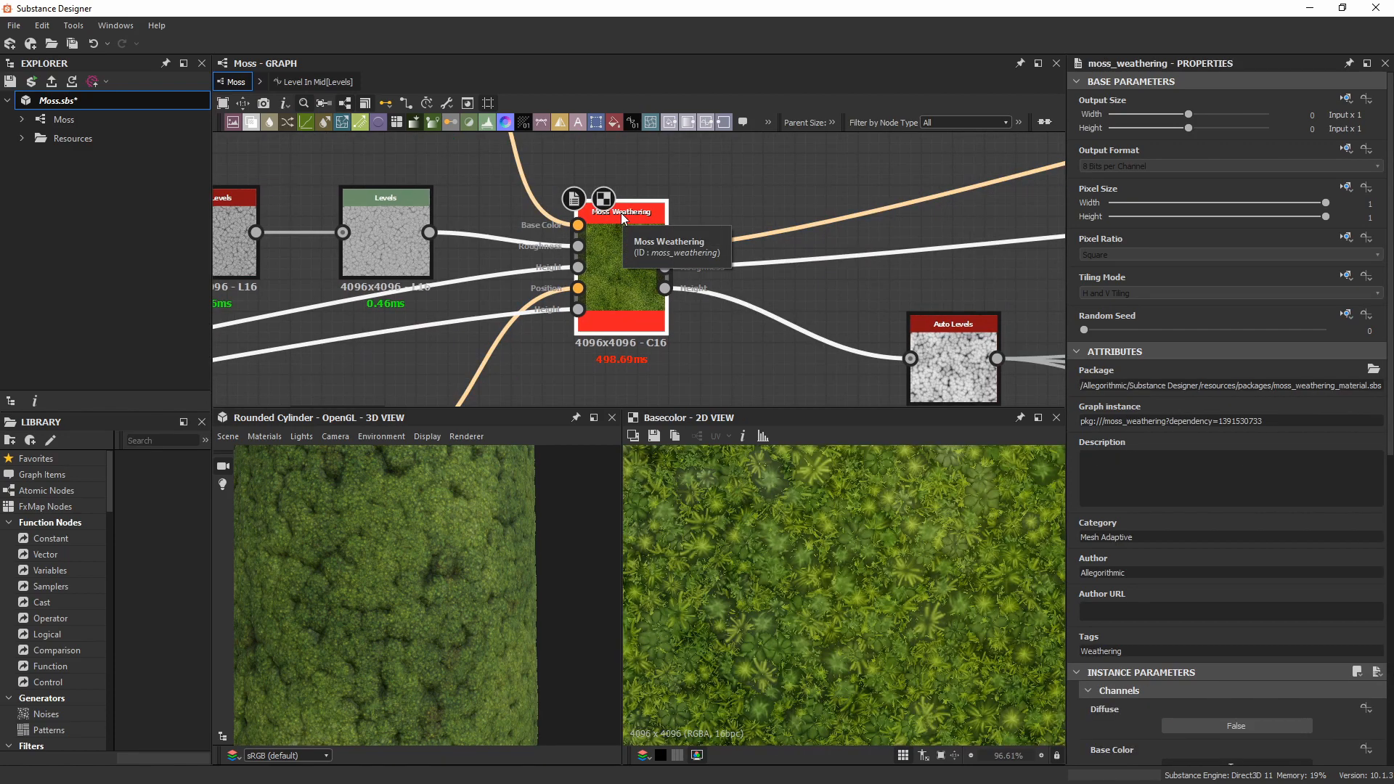
scroll(620, 214, "down", 3)
middle_click_drag(621, 213, 656, 258)
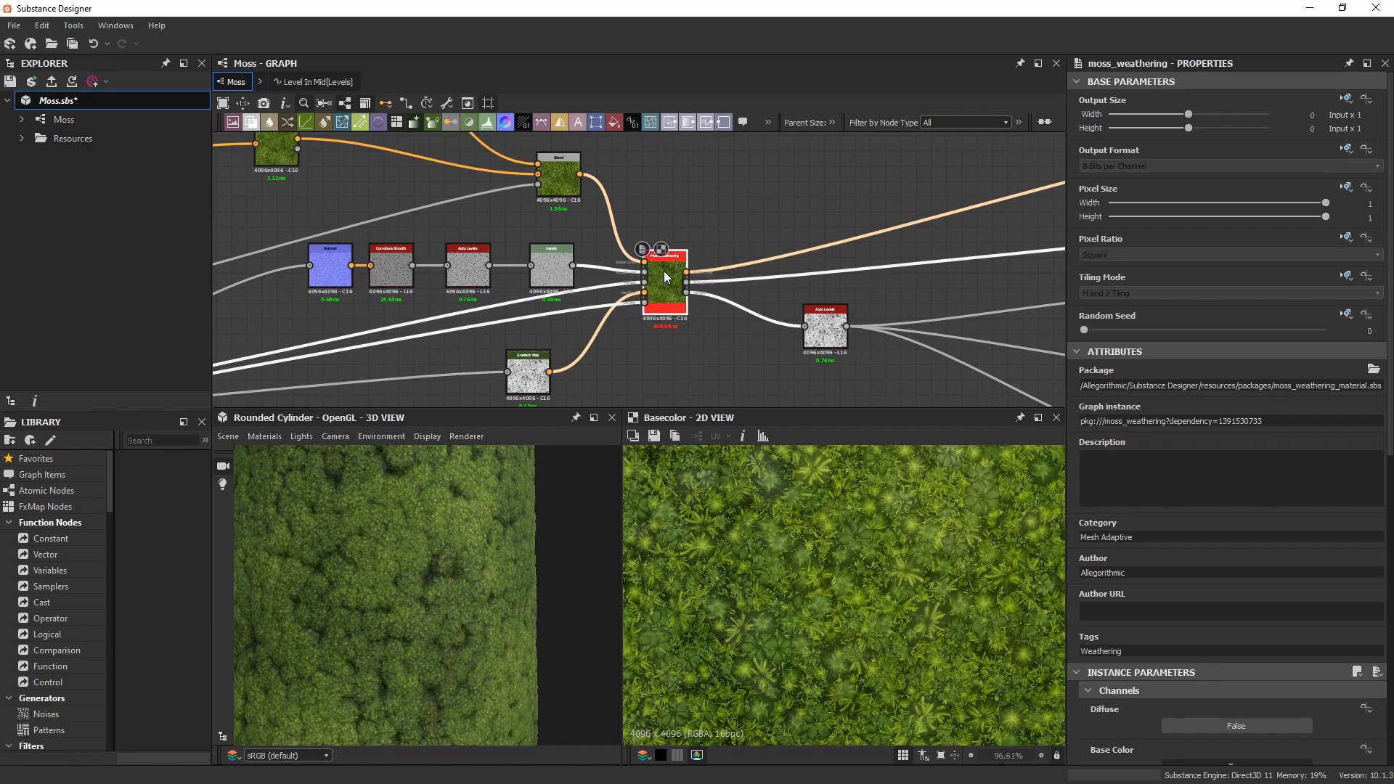
scroll(664, 272, "up", 2)
scroll(780, 590, "down", 10)
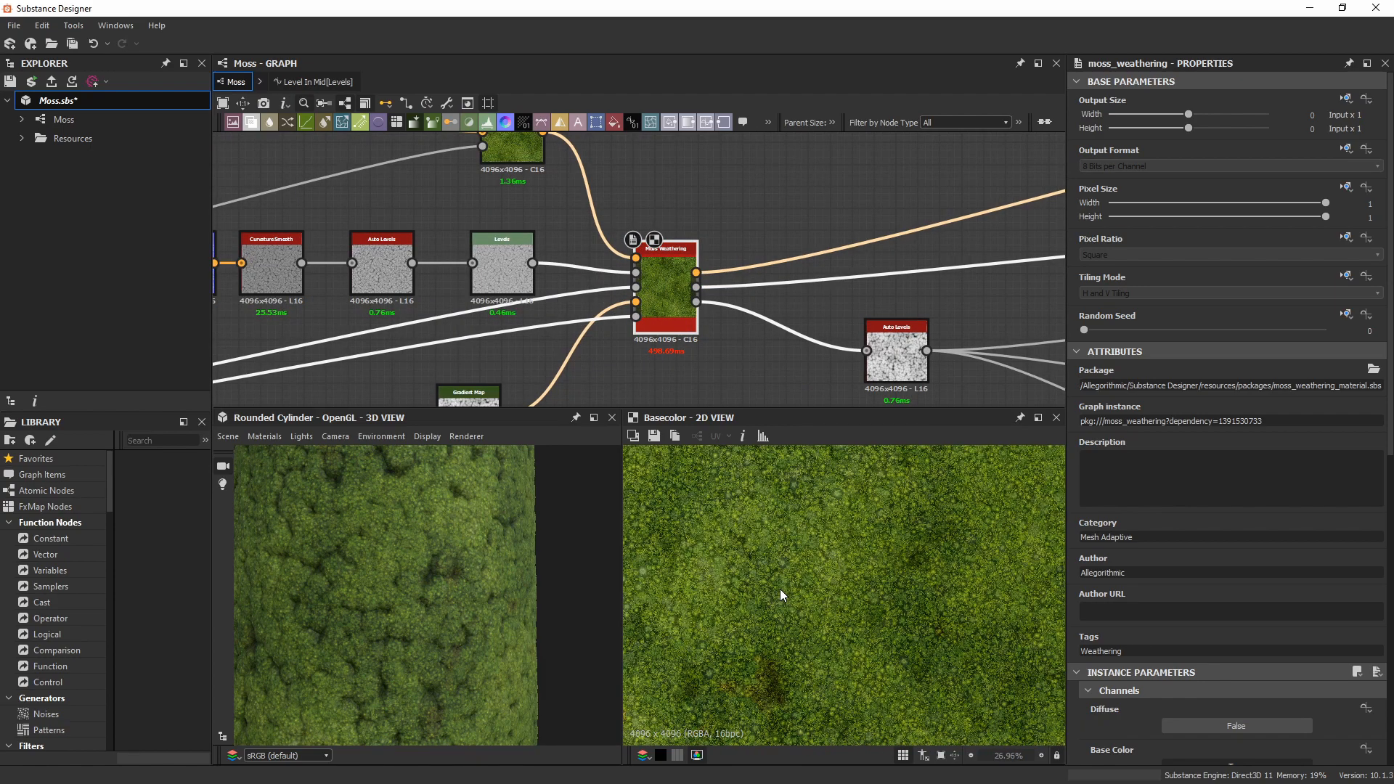
scroll(777, 593, "up", 3)
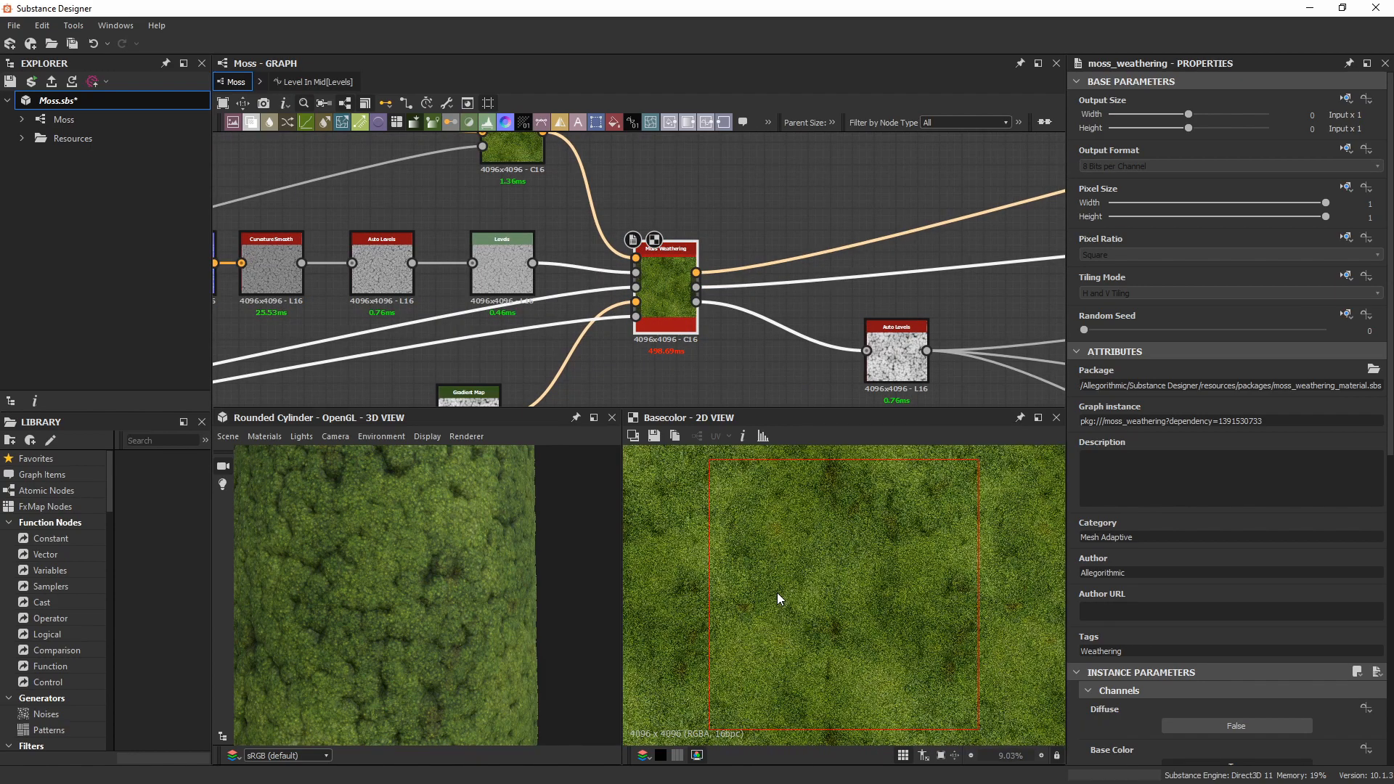
Compare the Blend feeding Moss Weathering with the node's own base colour across the tile, moving in on the darkened patches.
middle_click_drag(530, 185, 578, 246)
left_click(557, 189)
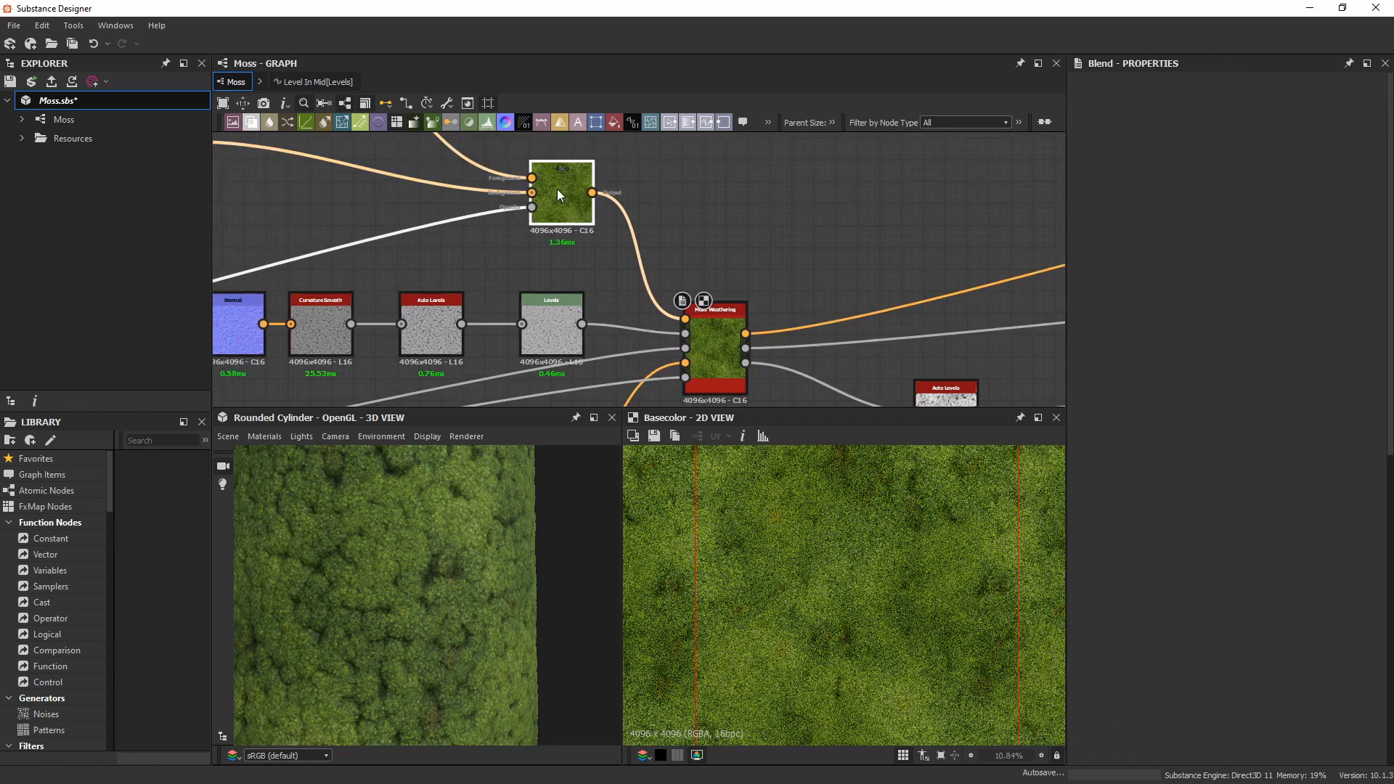
left_click(712, 315)
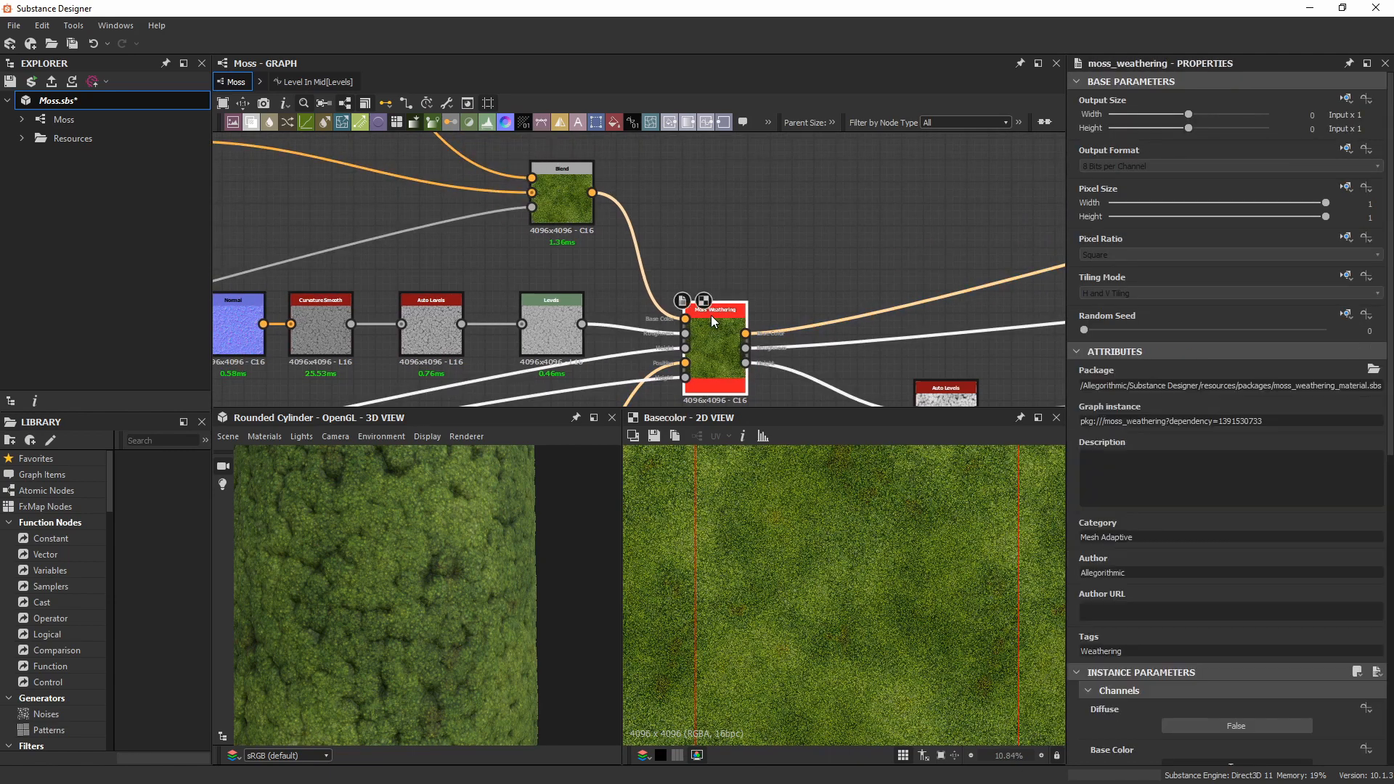
scroll(918, 490, "up", 12)
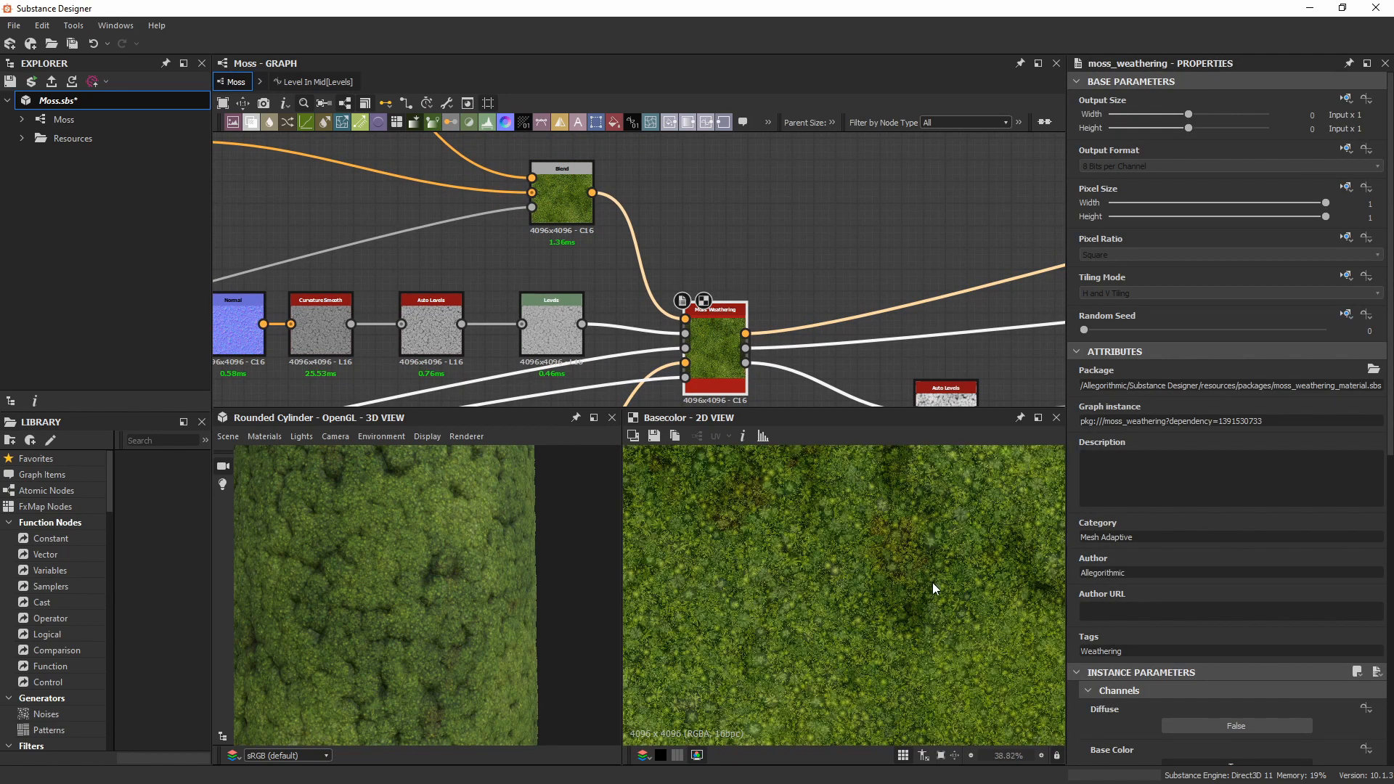
middle_click_drag(844, 536, 850, 598)
scroll(824, 587, "up", 1)
scroll(826, 611, "down", 1)
Compare the Blend with the Moss Weathering base colour at plant level, and bring up the weathering node's channel parameters.
left_click(552, 208)
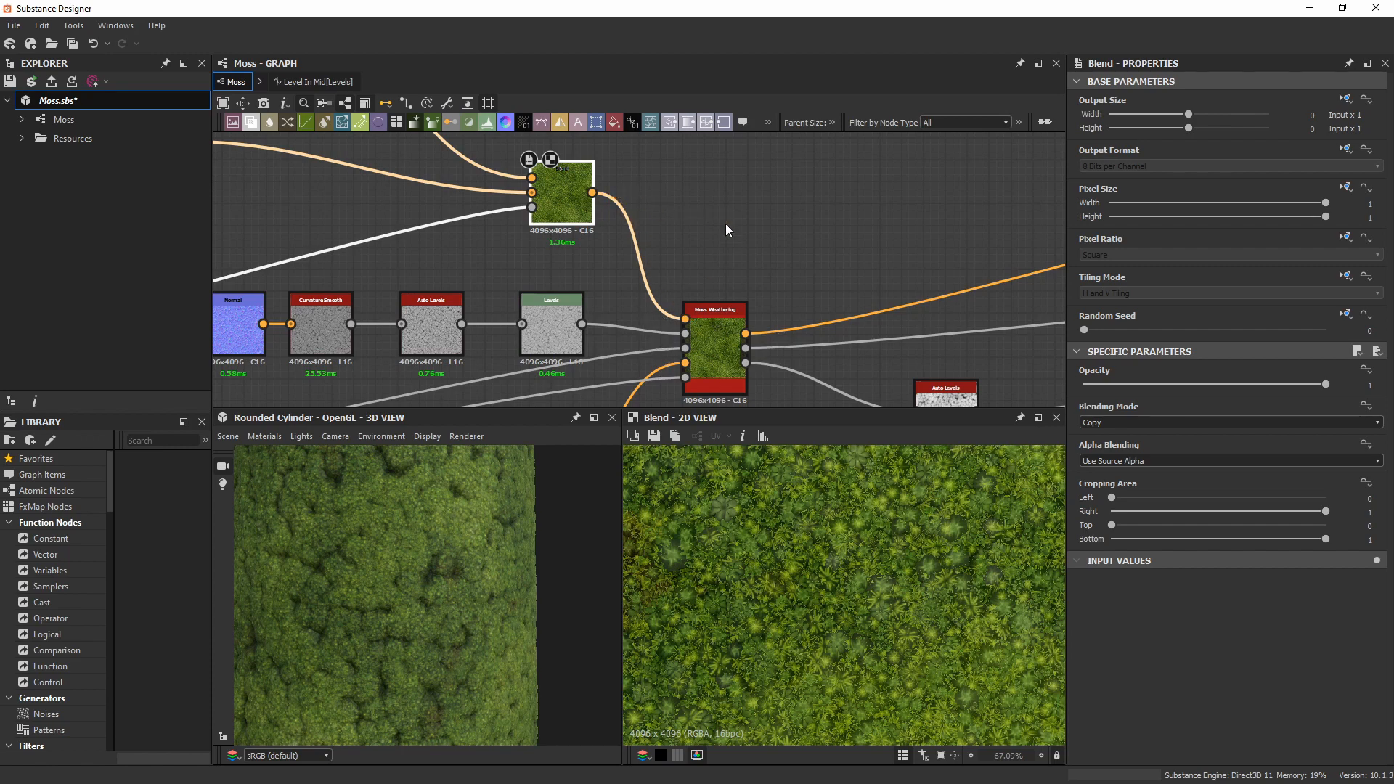
left_click(706, 324)
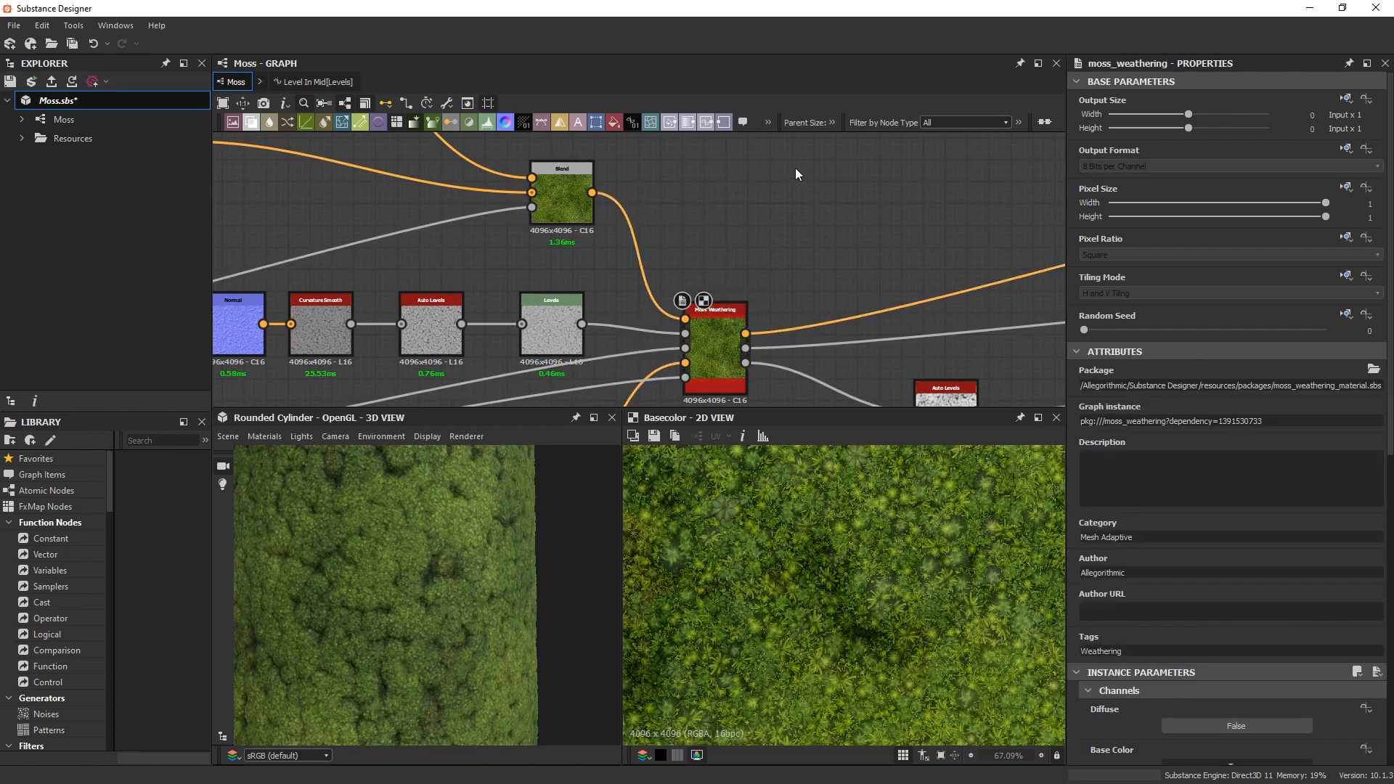
middle_click_drag(748, 267, 714, 234)
scroll(1258, 343, "down", 7)
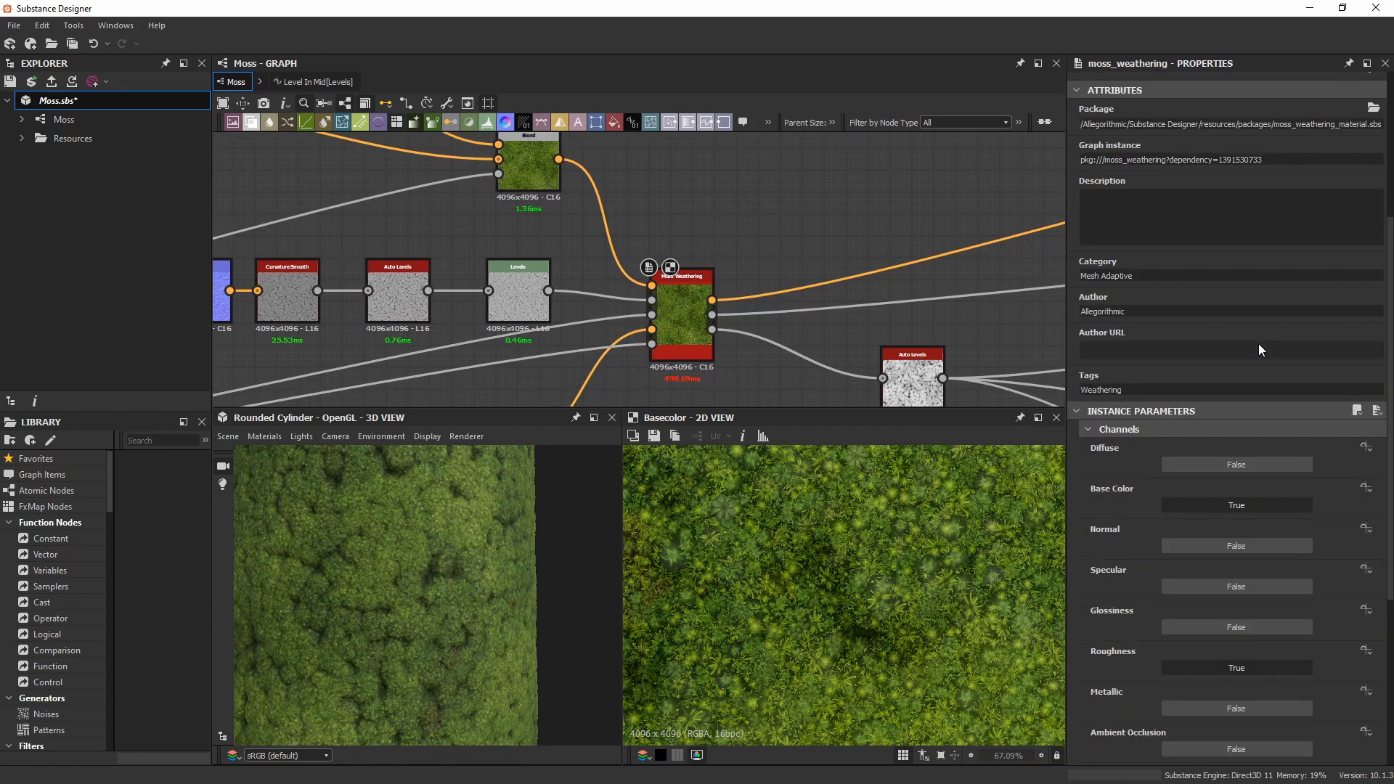
Switch to the reference image board and examine the close-up moss photo with scattered bud scales and dark gaps.
key("alt+Tab")
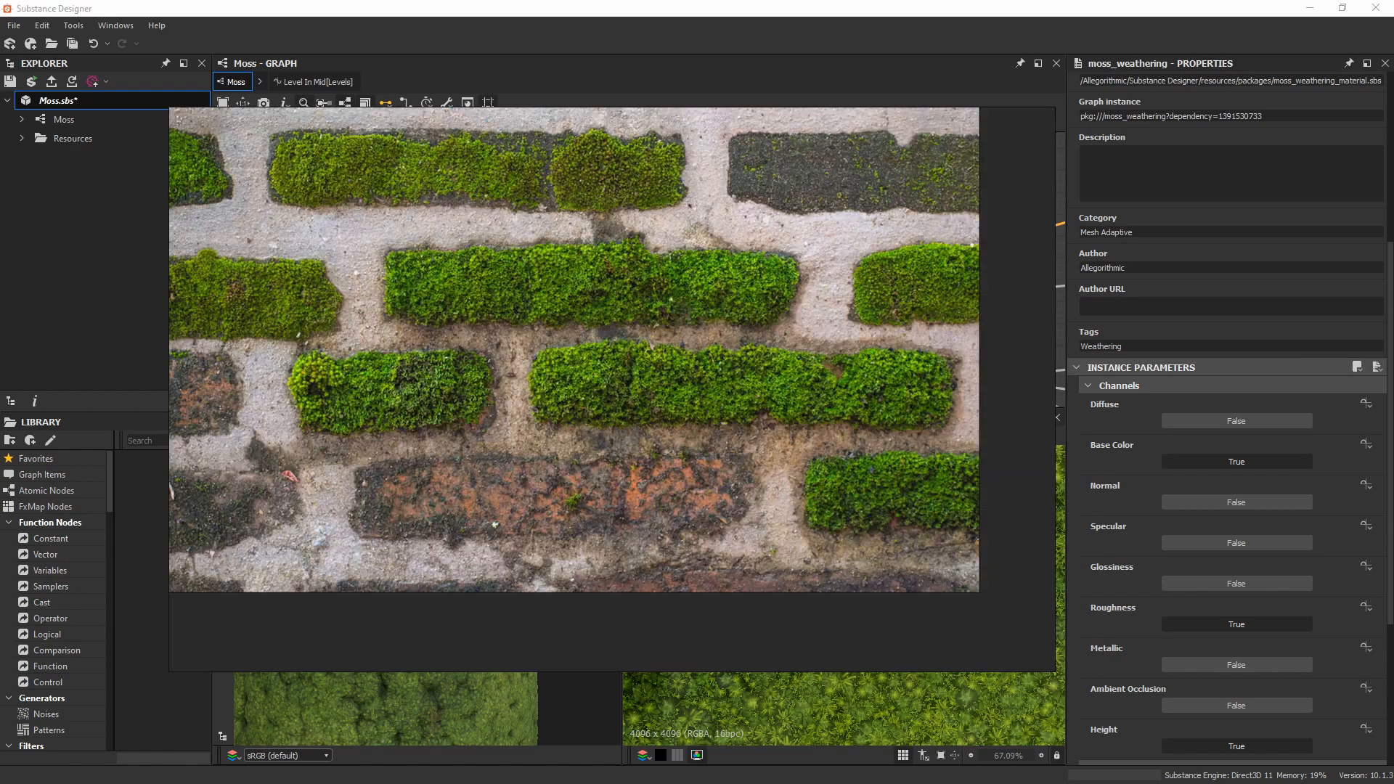
scroll(704, 335, "down", 7)
middle_click_drag(757, 231, 496, 412)
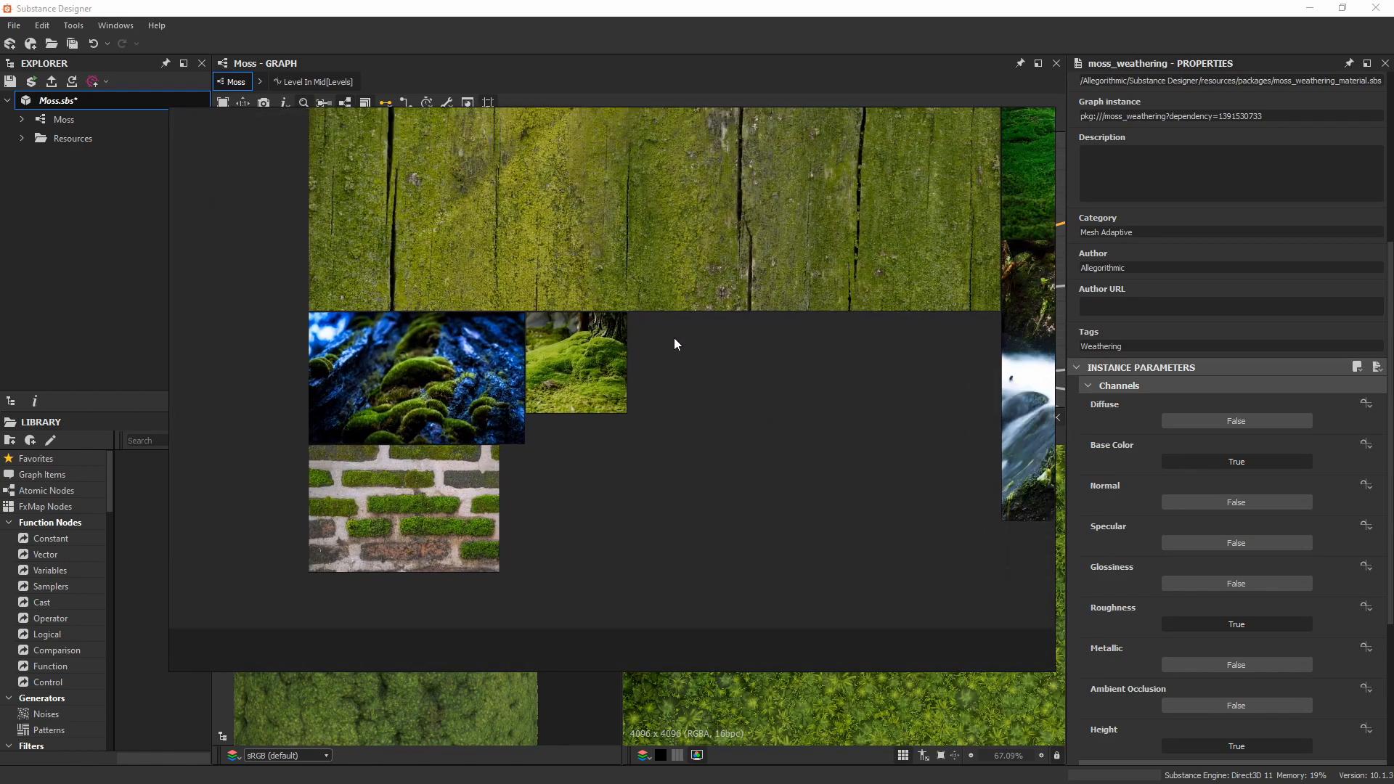
middle_click_drag(871, 276, 598, 391)
scroll(632, 378, "down", 3)
middle_click_drag(699, 356, 726, 391)
scroll(730, 186, "up", 6)
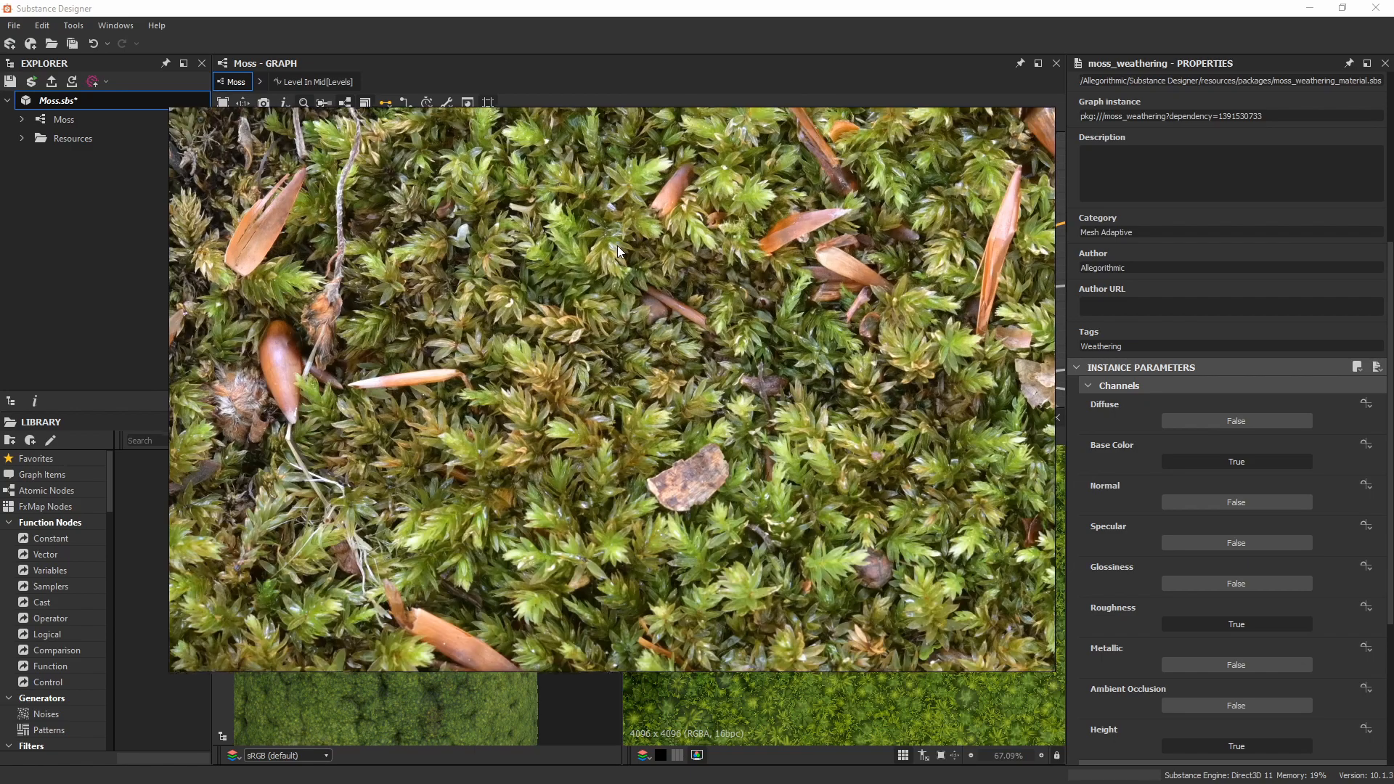
middle_click_drag(618, 245, 725, 315)
scroll(725, 315, "down", 2)
middle_click_drag(743, 368, 805, 329)
middle_click_drag(621, 270, 703, 450)
scroll(647, 411, "up", 4)
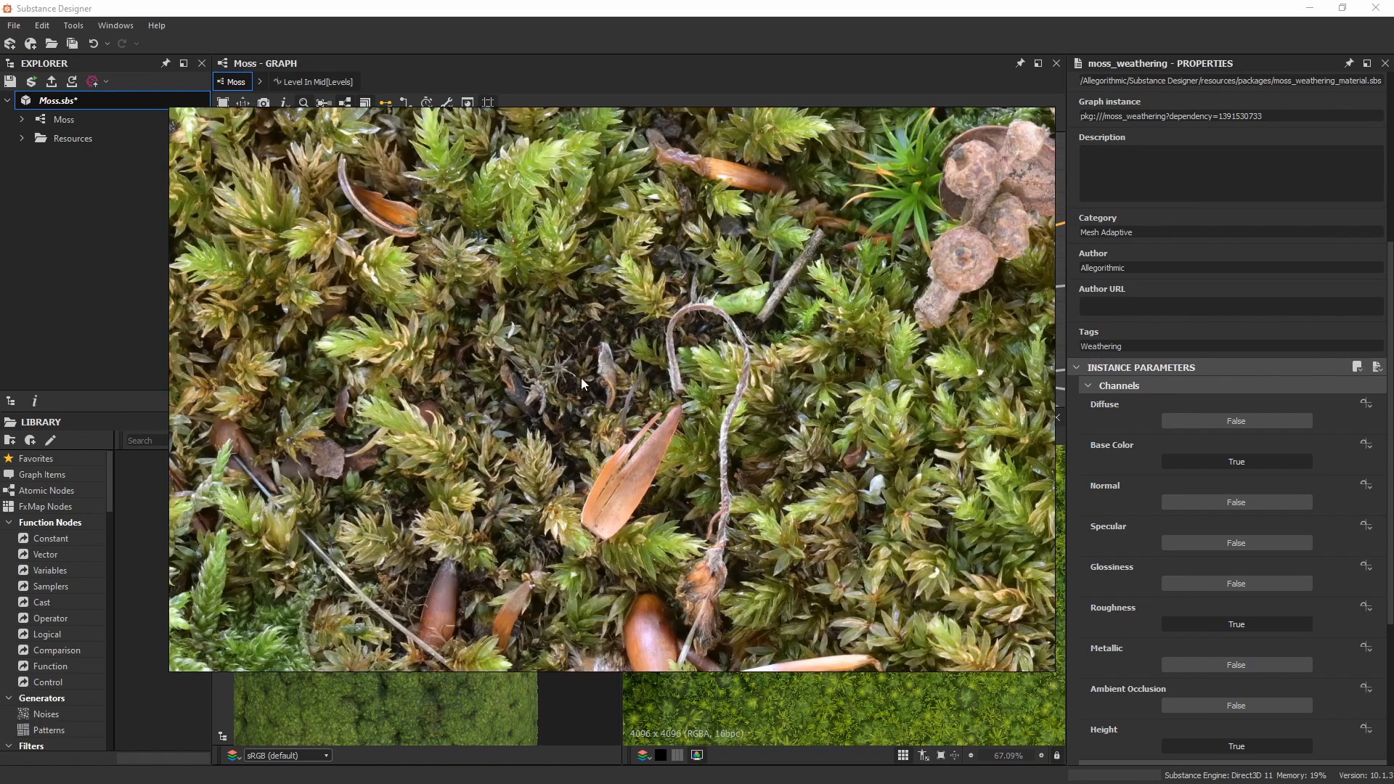
Examine the waterfall reference photo, focusing on the moss growing over the wet rocks and its shaded areas.
scroll(562, 376, "down", 6)
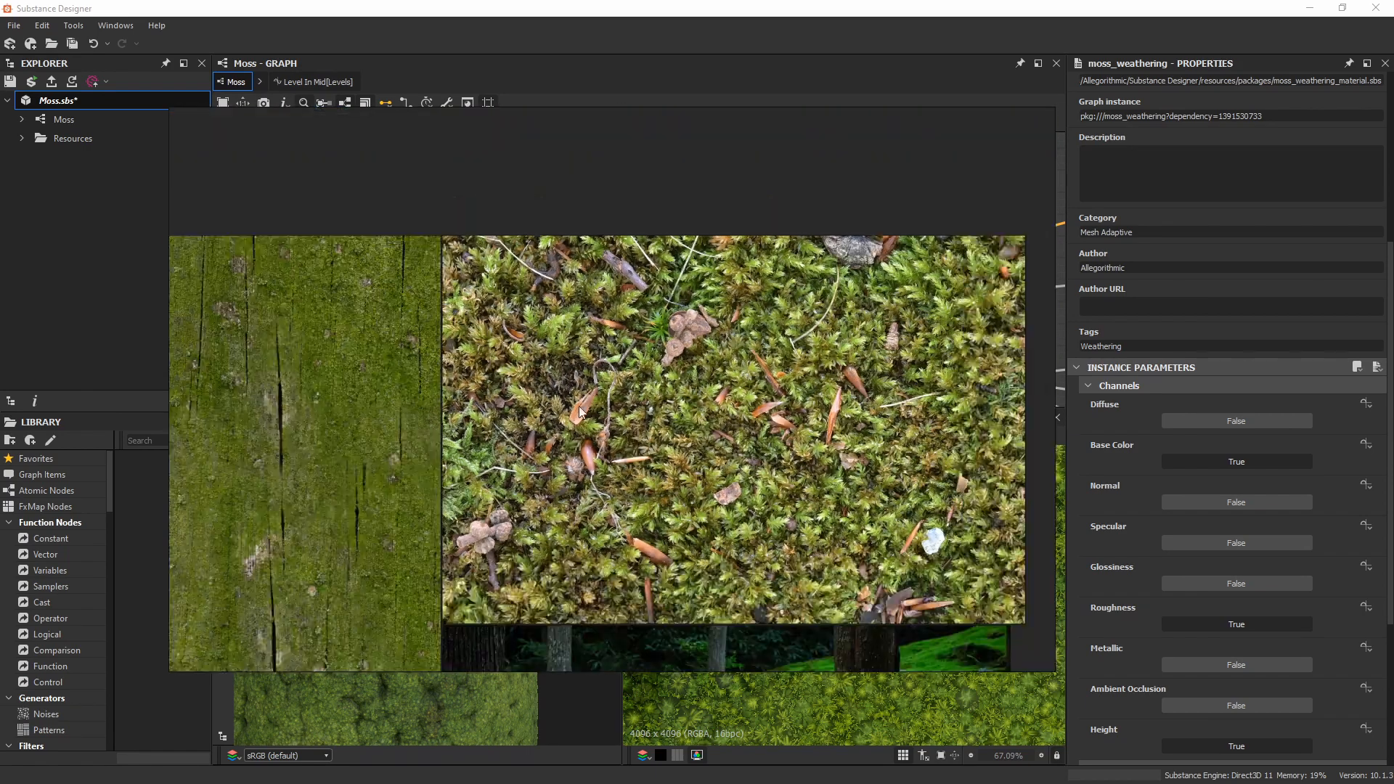
middle_click_drag(625, 468, 577, 223)
scroll(657, 463, "down", 2)
middle_click_drag(680, 517, 676, 302)
scroll(691, 513, "up", 3)
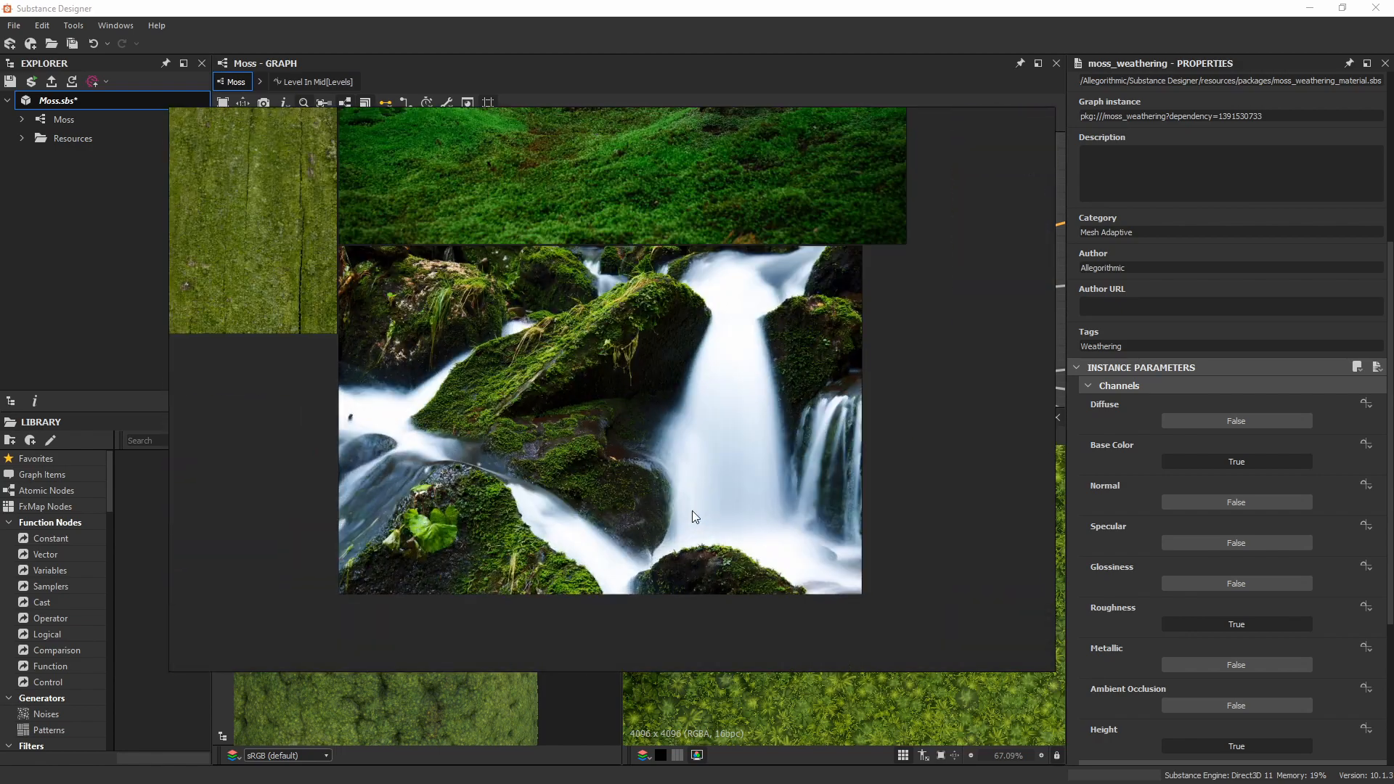
scroll(534, 378, "up", 5)
middle_click_drag(525, 428, 503, 295)
scroll(552, 414, "up", 4)
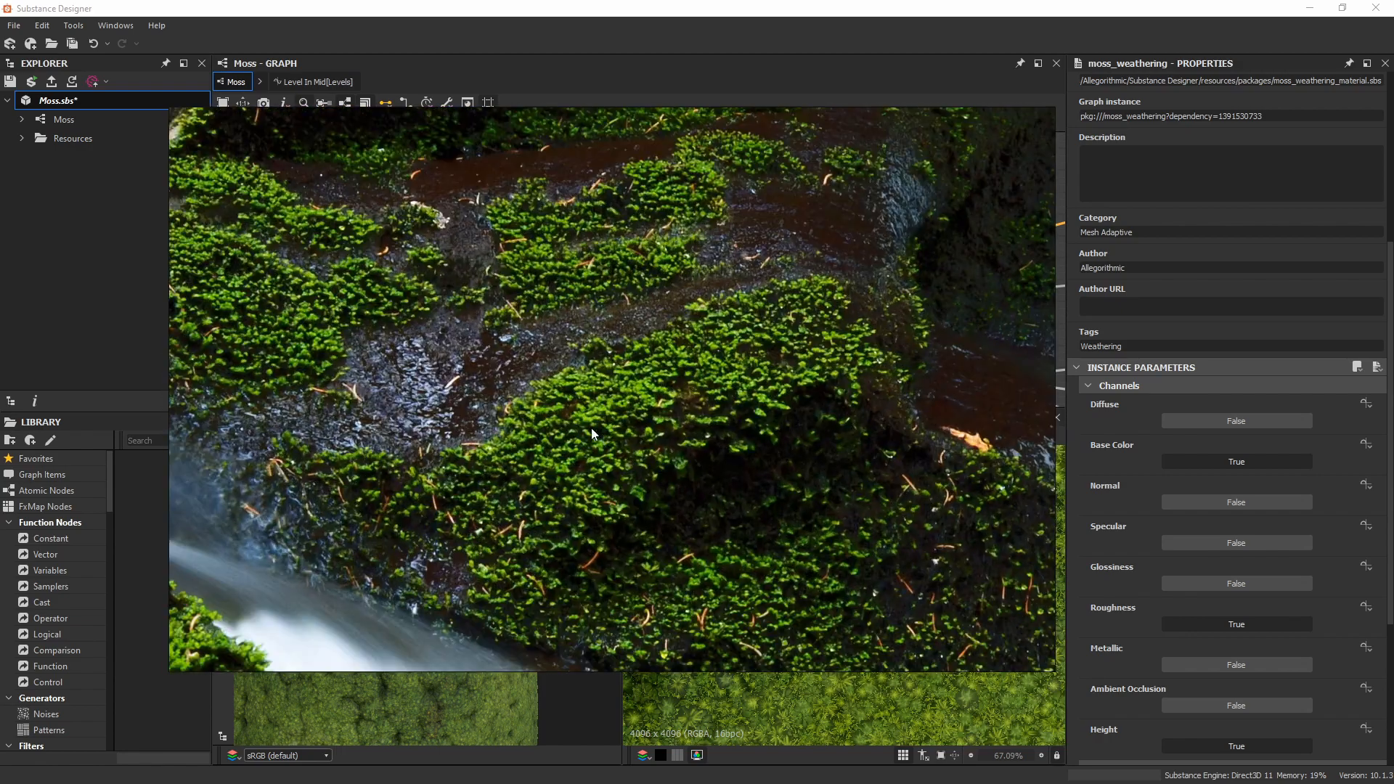
scroll(591, 429, "up", 2)
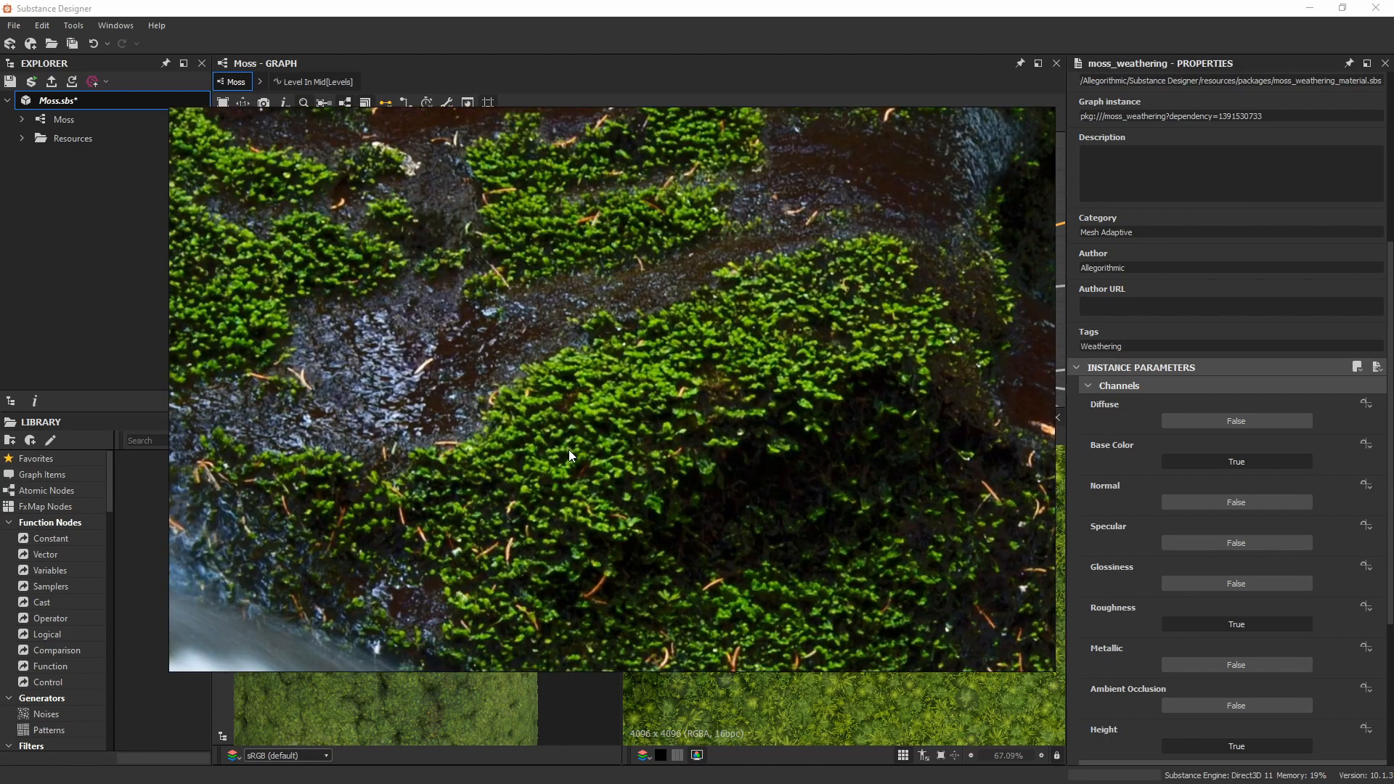
Return to Substance Designer and examine Moss Weathering's inputs, outputs and its channel, effect and blending parameters.
key("alt+Tab")
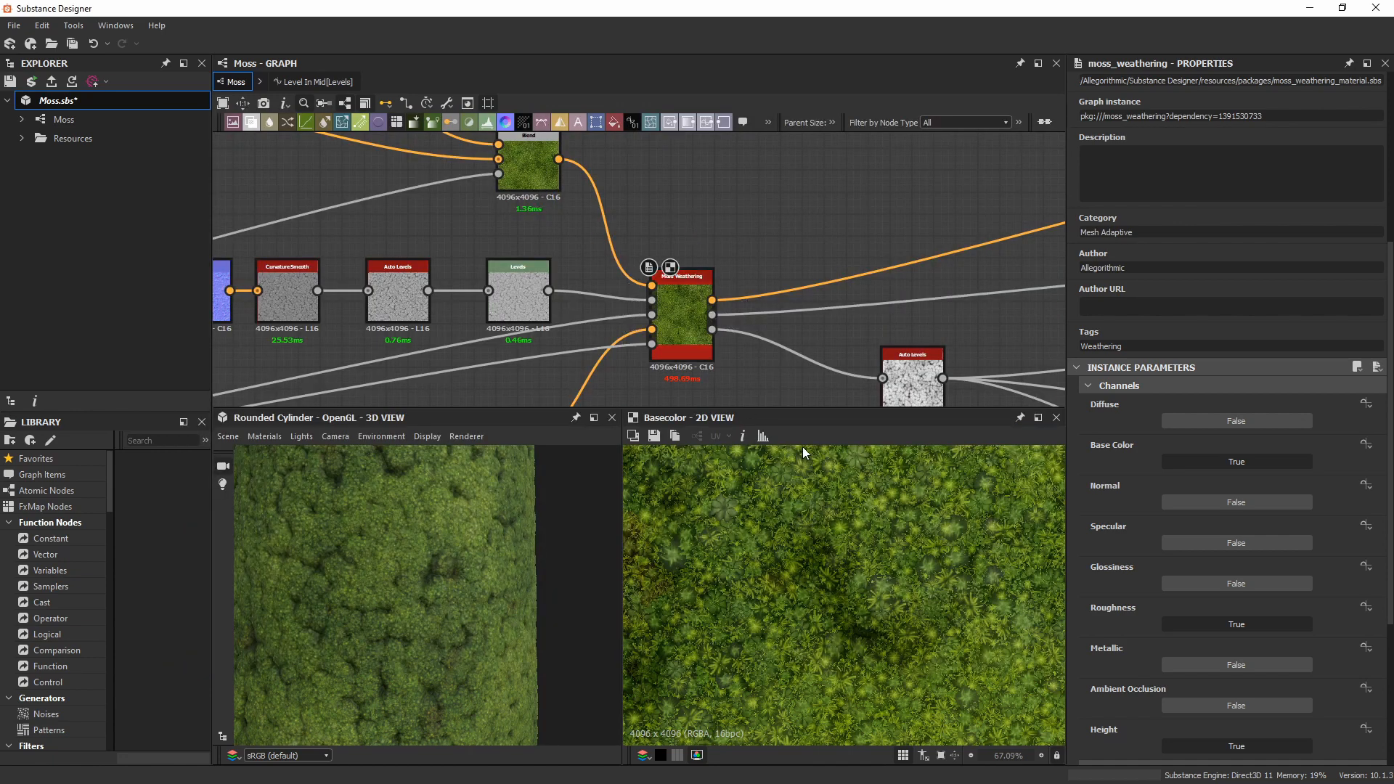
scroll(703, 334, "up", 4)
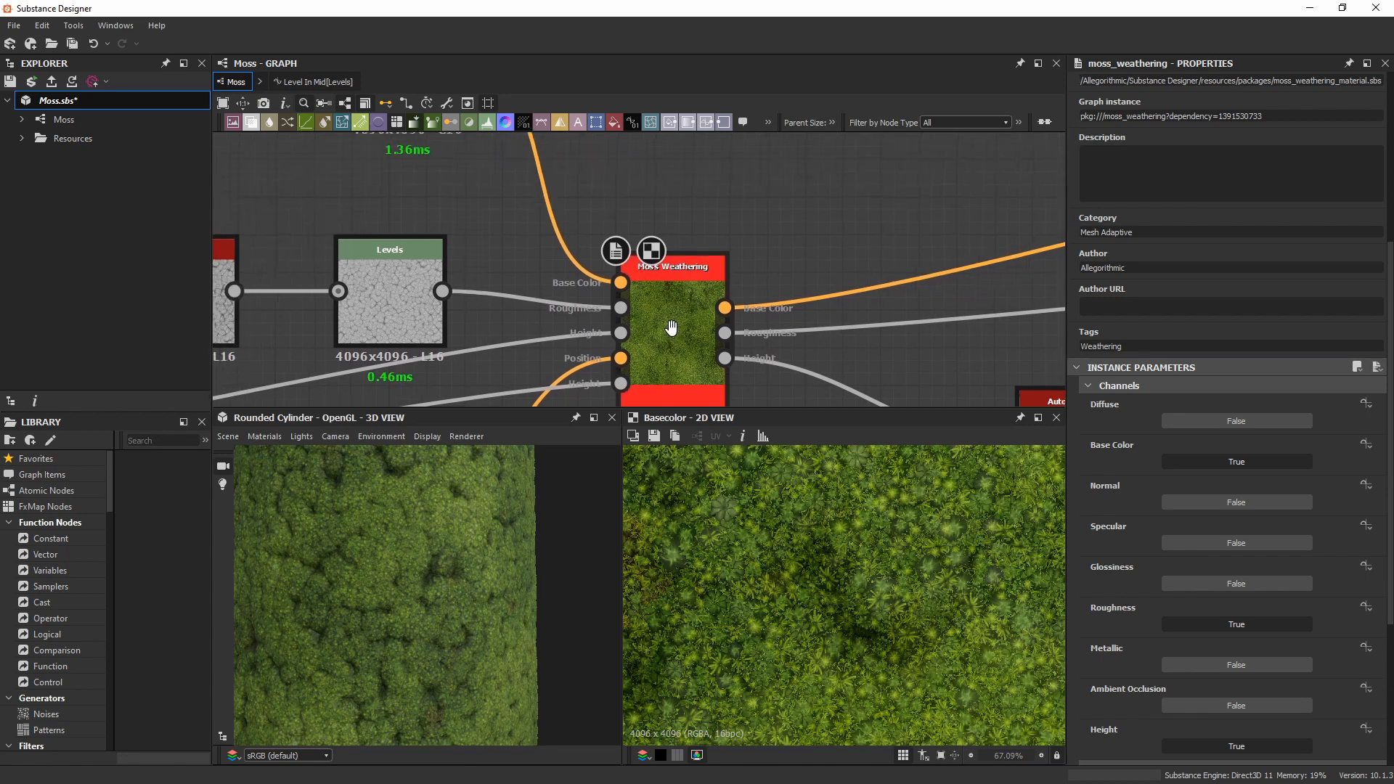
scroll(1084, 372, "down", 3)
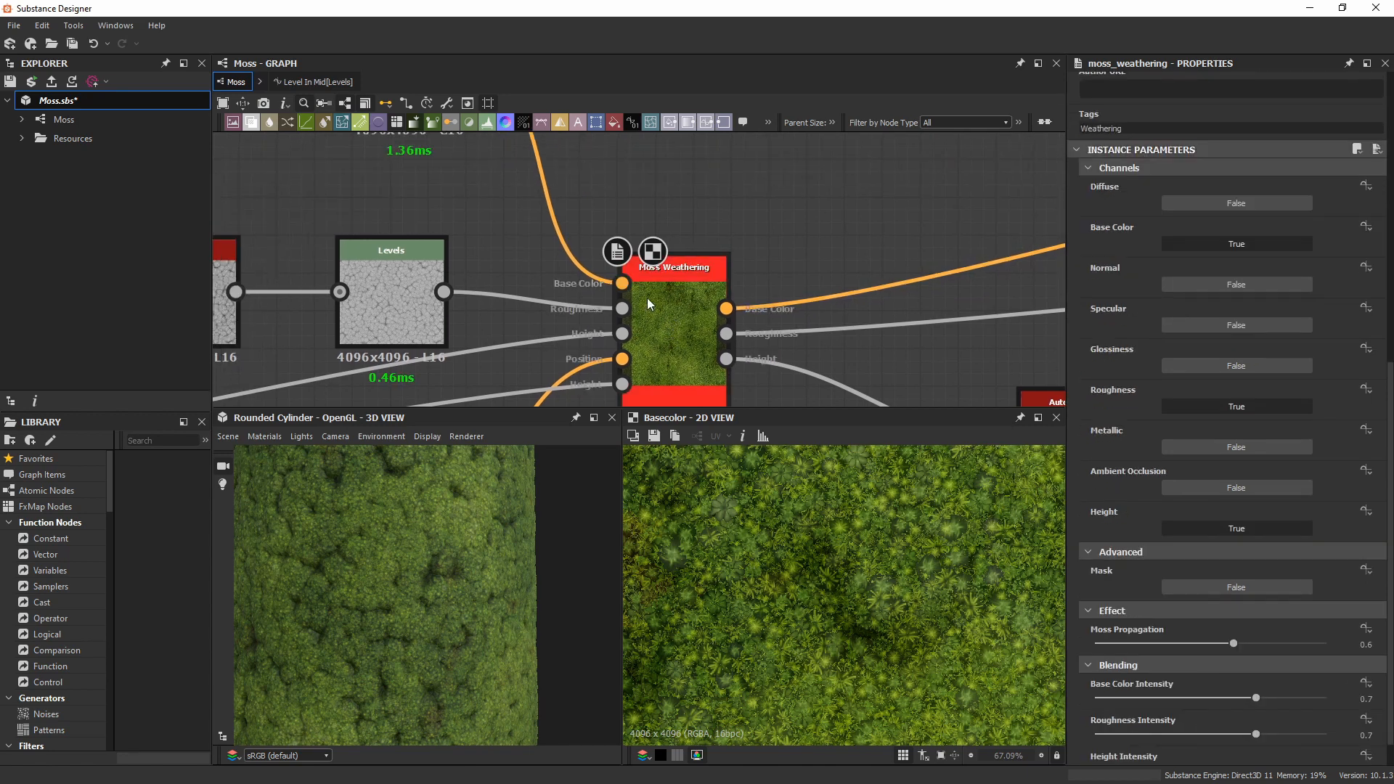
scroll(1089, 539, "down", 1)
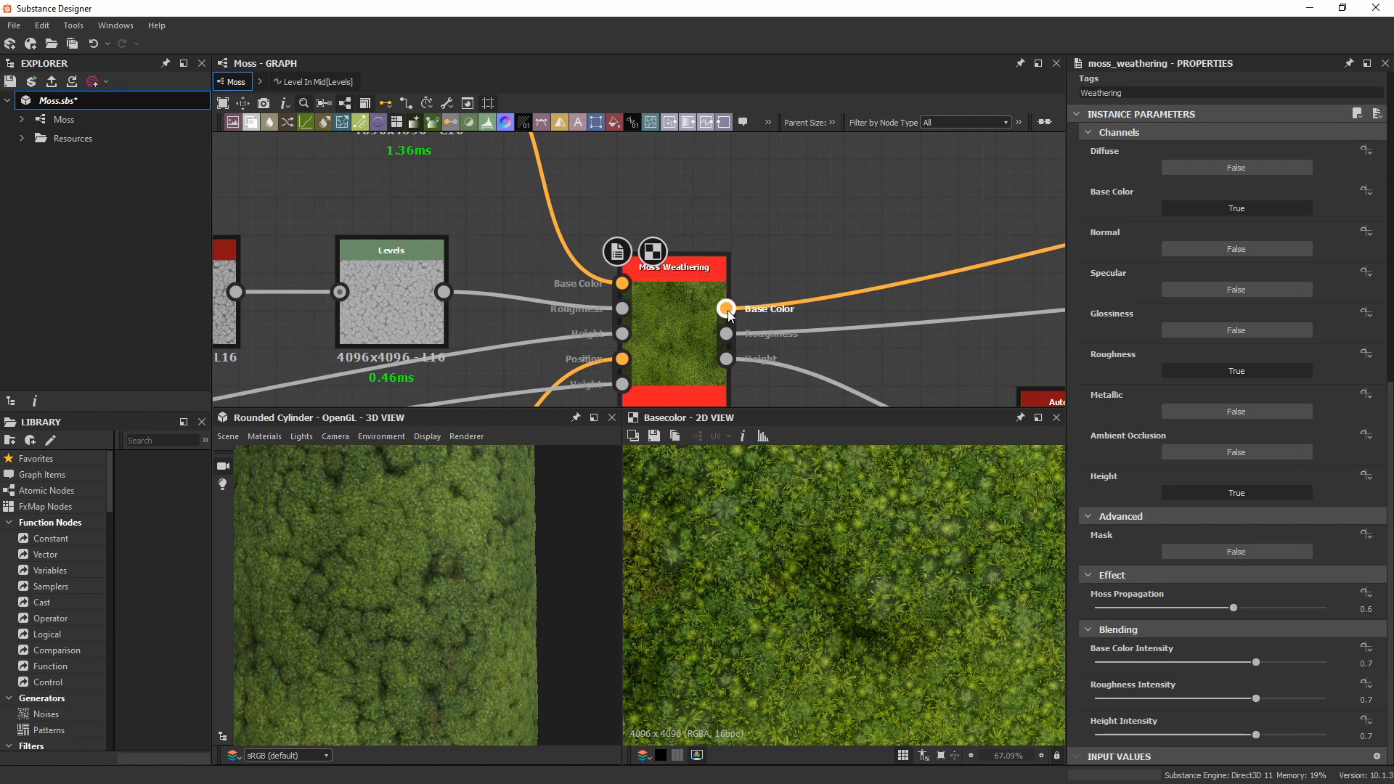
scroll(724, 254, "down", 2)
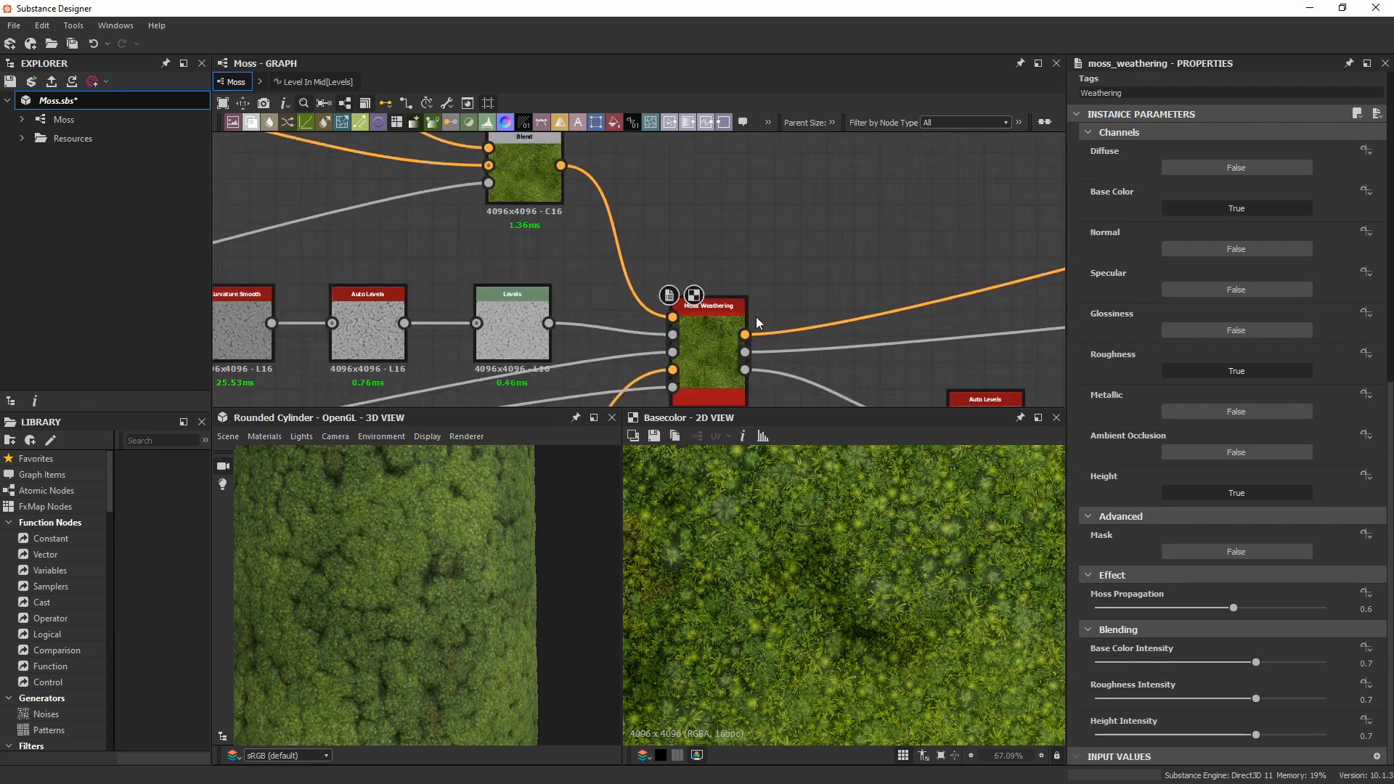
Switch the 2D view from the Blend to Moss Weathering to compare the colour before and after weathering.
left_click(513, 189)
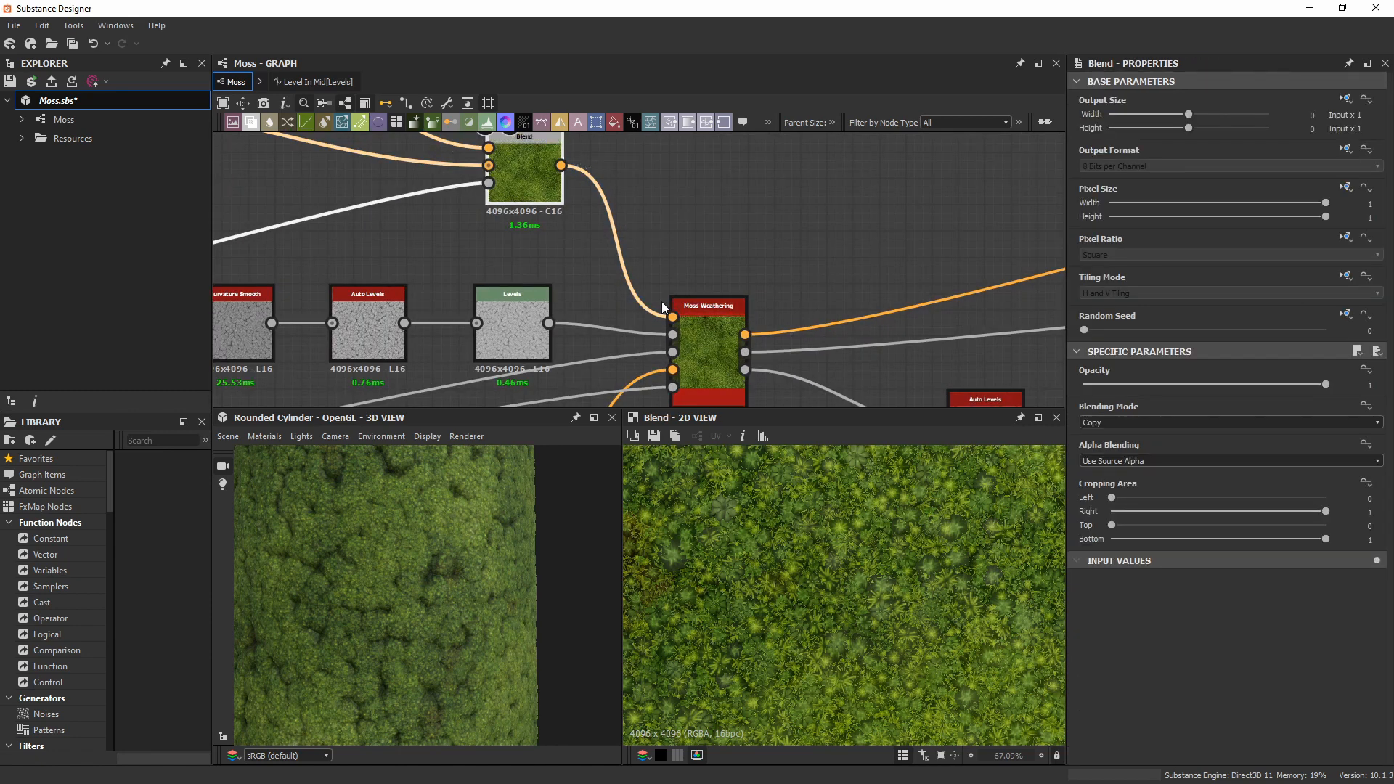
double_click(724, 309)
middle_click_drag(715, 301, 643, 257)
Compare the dark crevices of the source Auto Levels height with the same area of the Moss Weathering base colour.
scroll(683, 246, "down", 2)
scroll(468, 313, "down", 2)
middle_click_drag(441, 320, 638, 269)
middle_click_drag(512, 280, 632, 263)
double_click(272, 346)
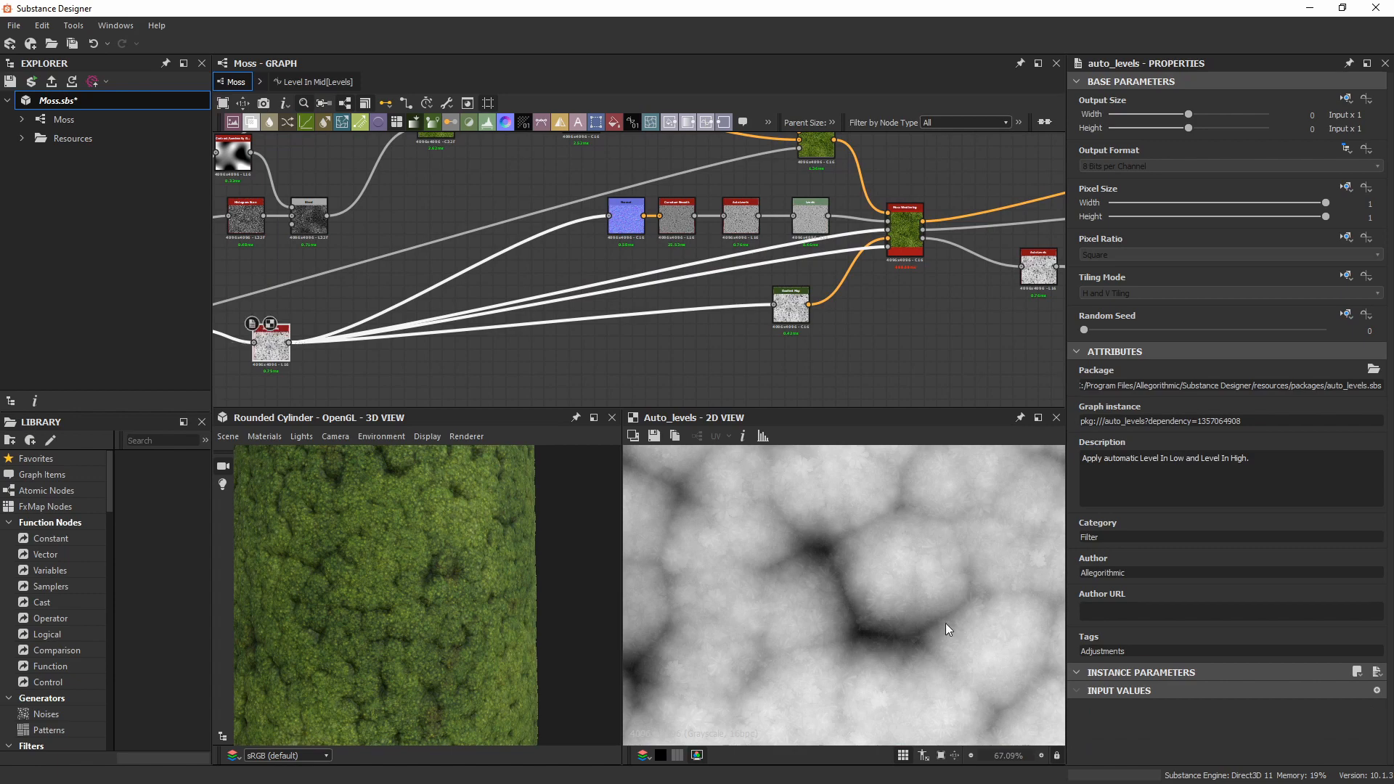
scroll(706, 198, "up", 2)
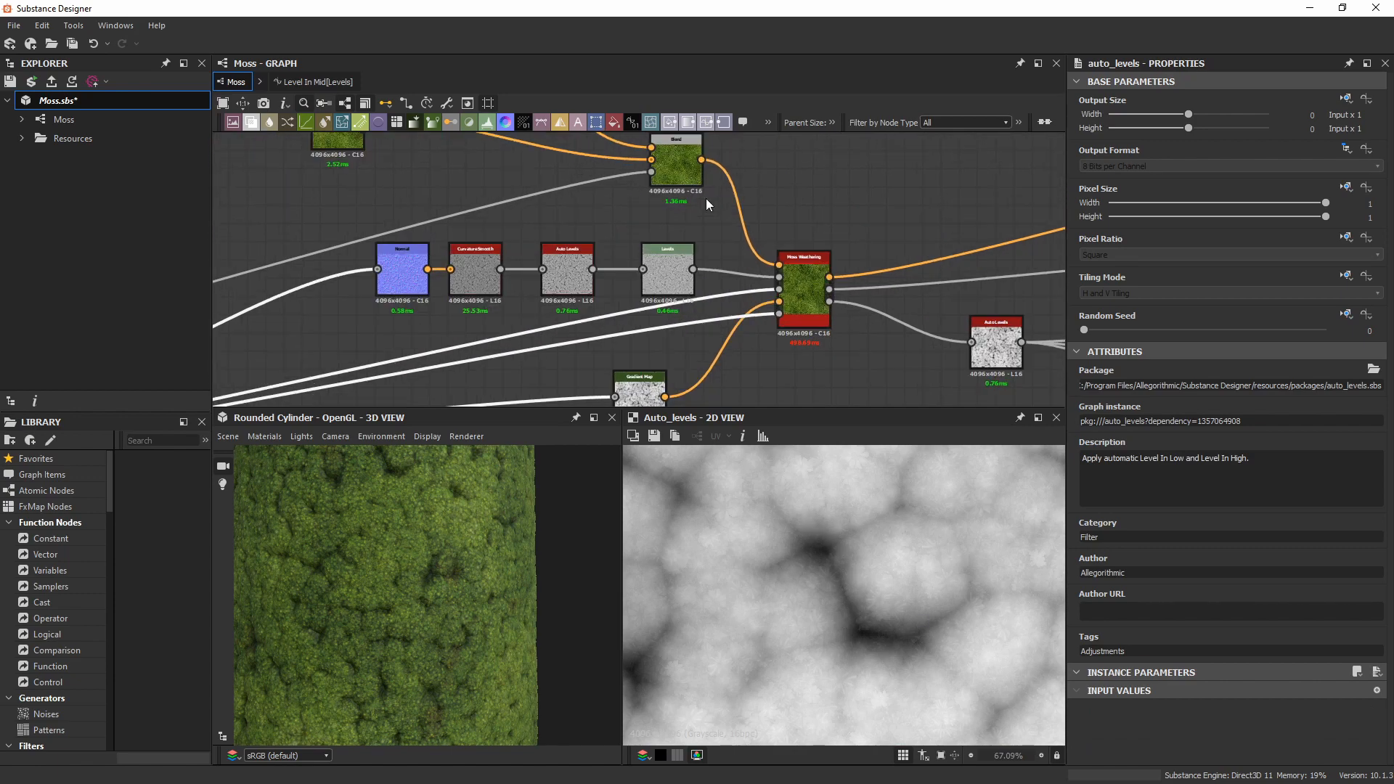
double_click(804, 289)
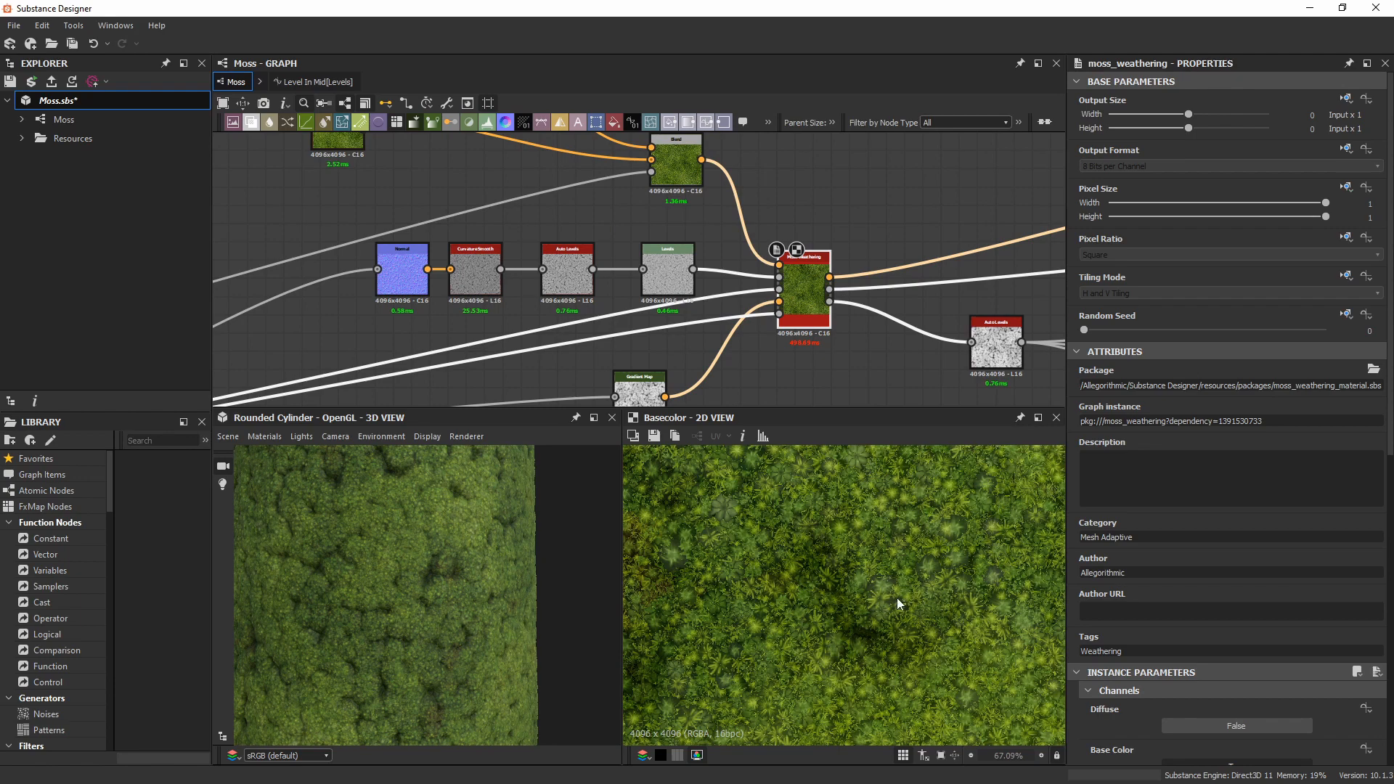
Display Moss Weathering's Roughness output in the 2D view and compare it with the Levels node feeding its roughness input.
middle_click_drag(789, 228, 747, 202)
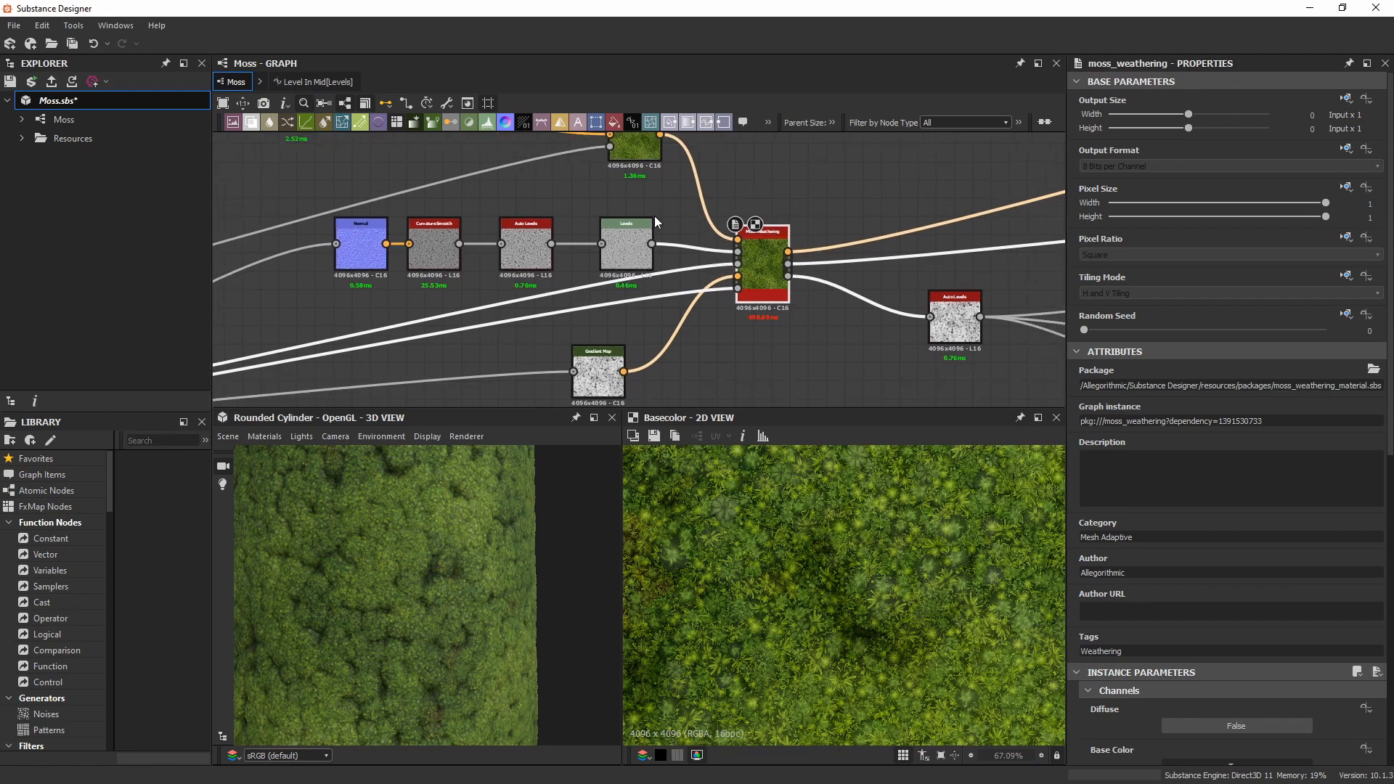
scroll(737, 247, "up", 2)
scroll(784, 258, "up", 1)
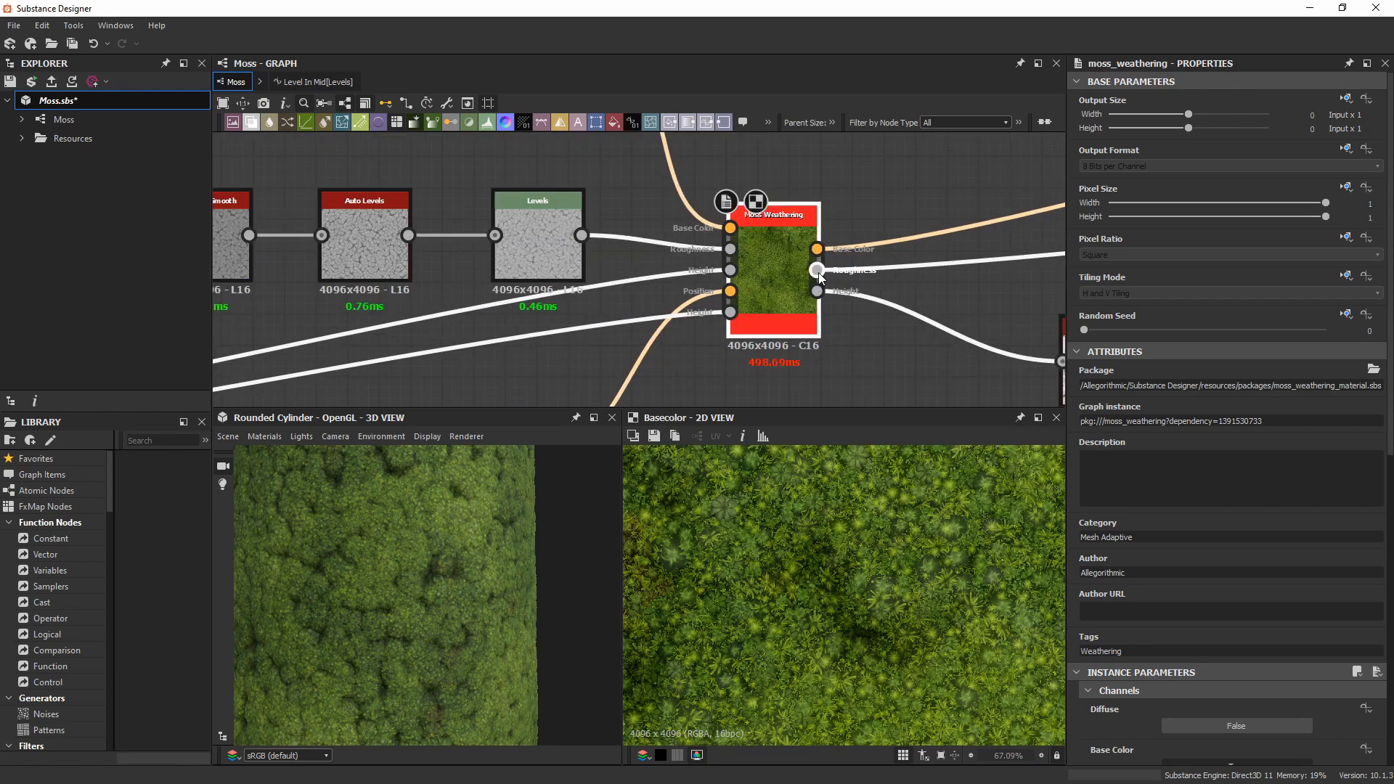
left_click_drag(817, 270, 917, 157)
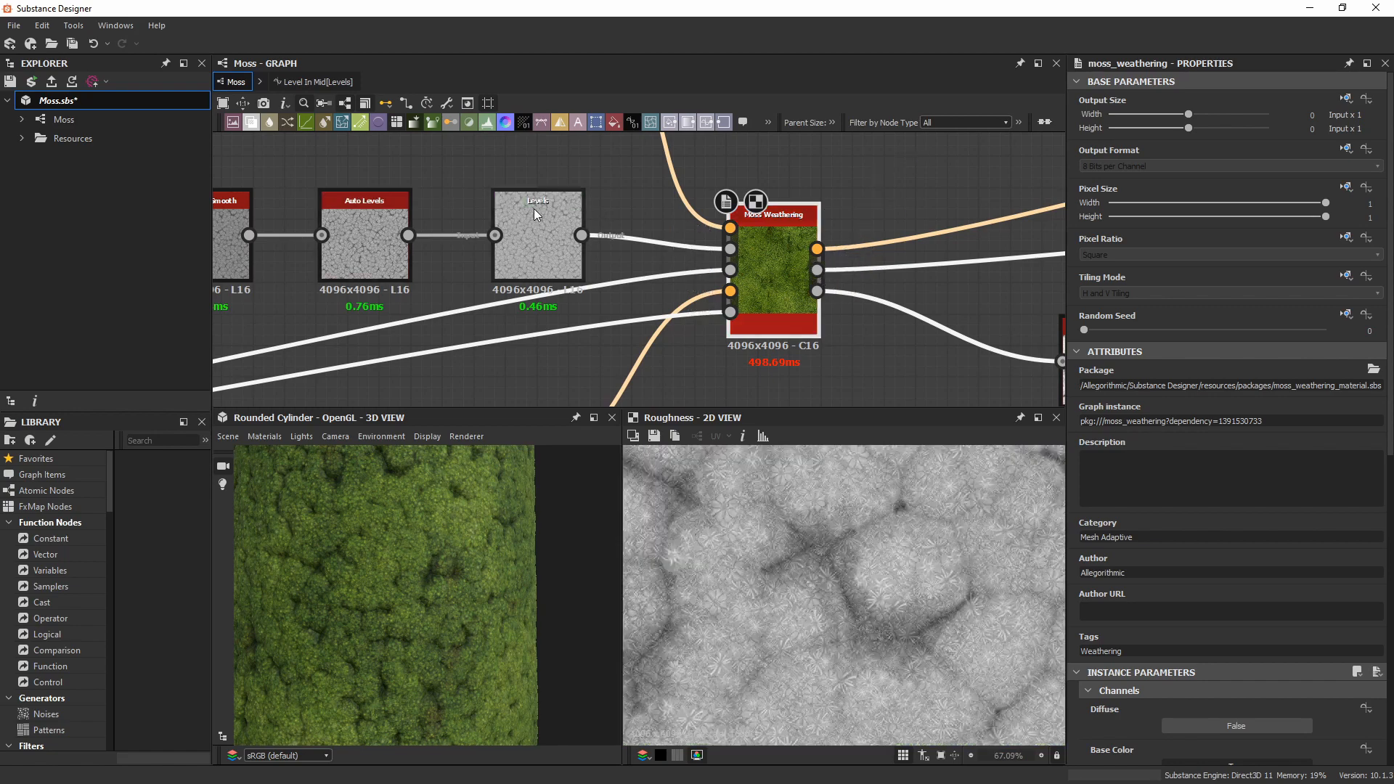
left_click(564, 243)
left_click(817, 269)
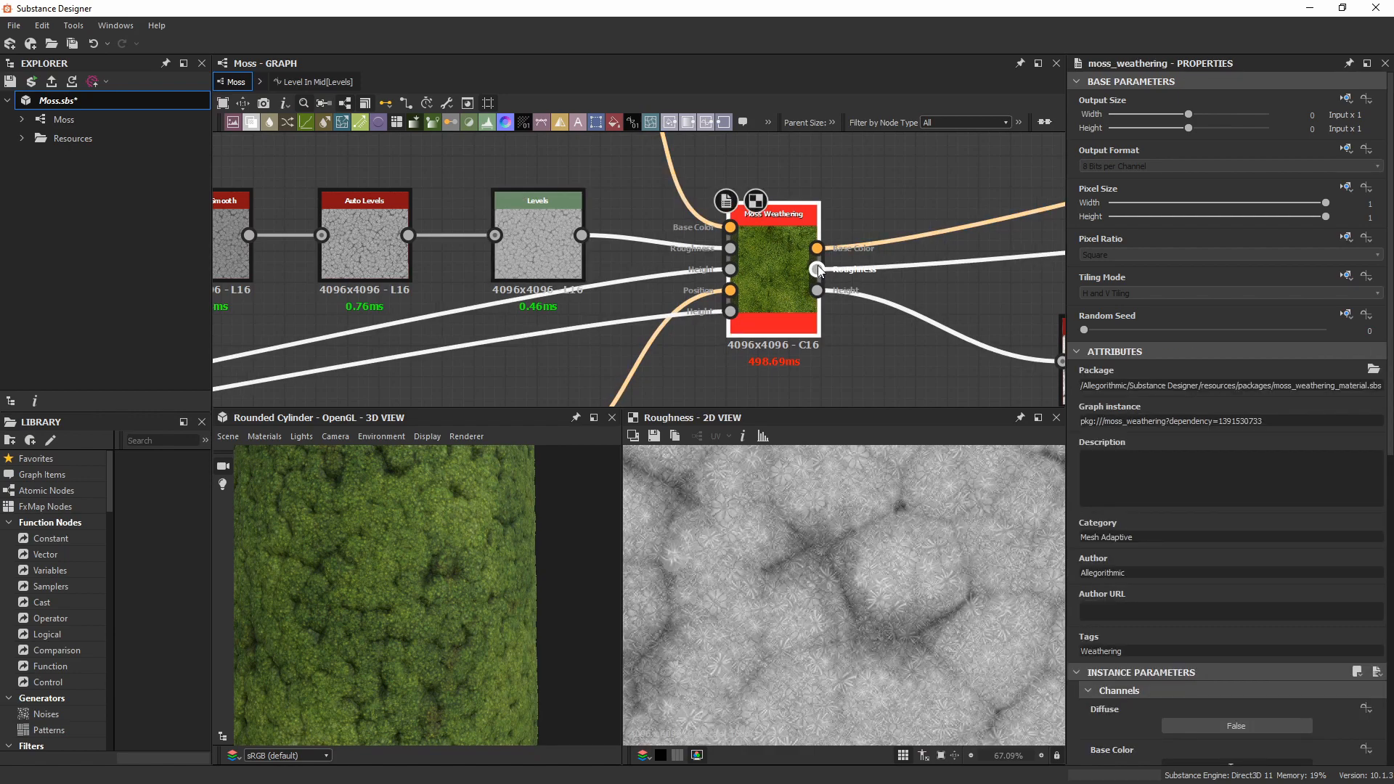
left_click(899, 191)
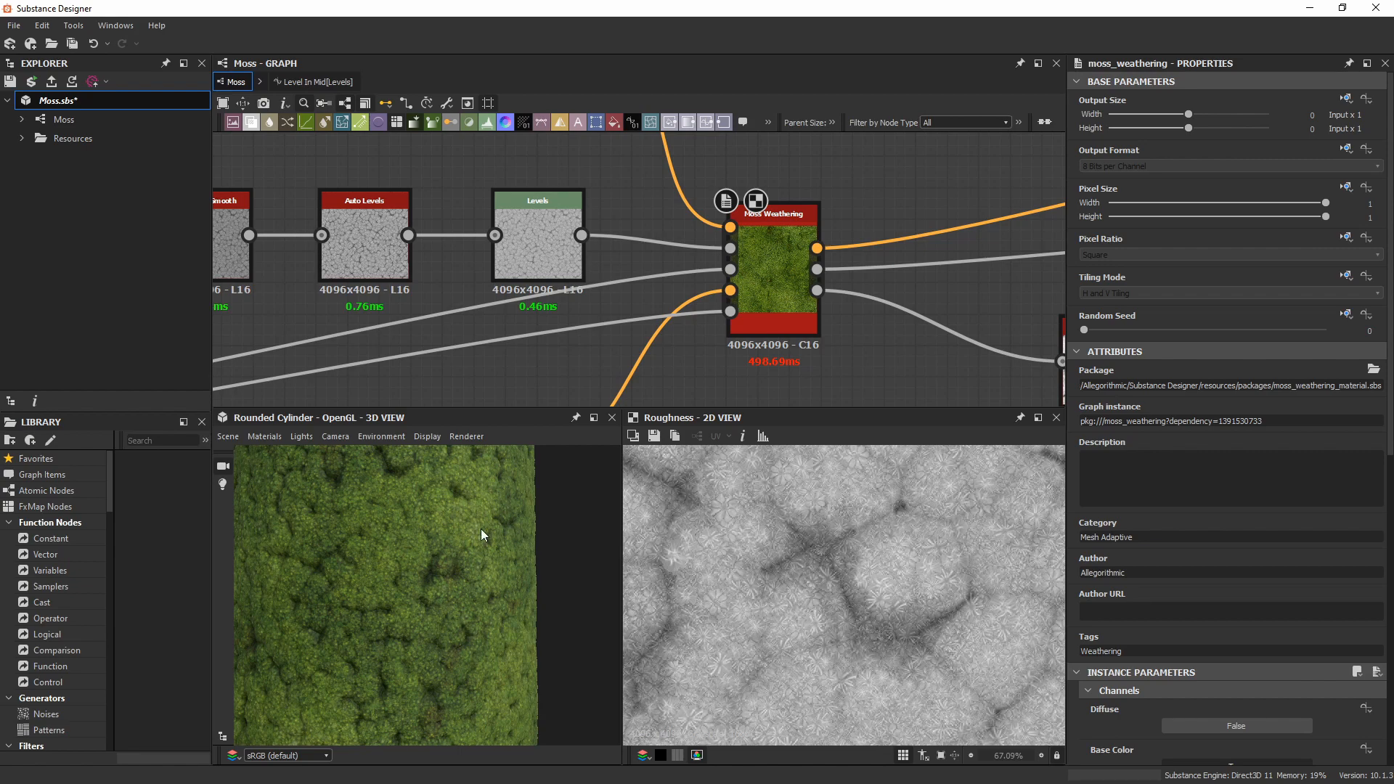
Inspect the moss on the rounded cylinder in the 3D view, from plant-level crevices back out to the clumps.
left_click_drag(481, 529, 439, 504)
scroll(347, 536, "up", 6)
left_click_drag(361, 534, 412, 591)
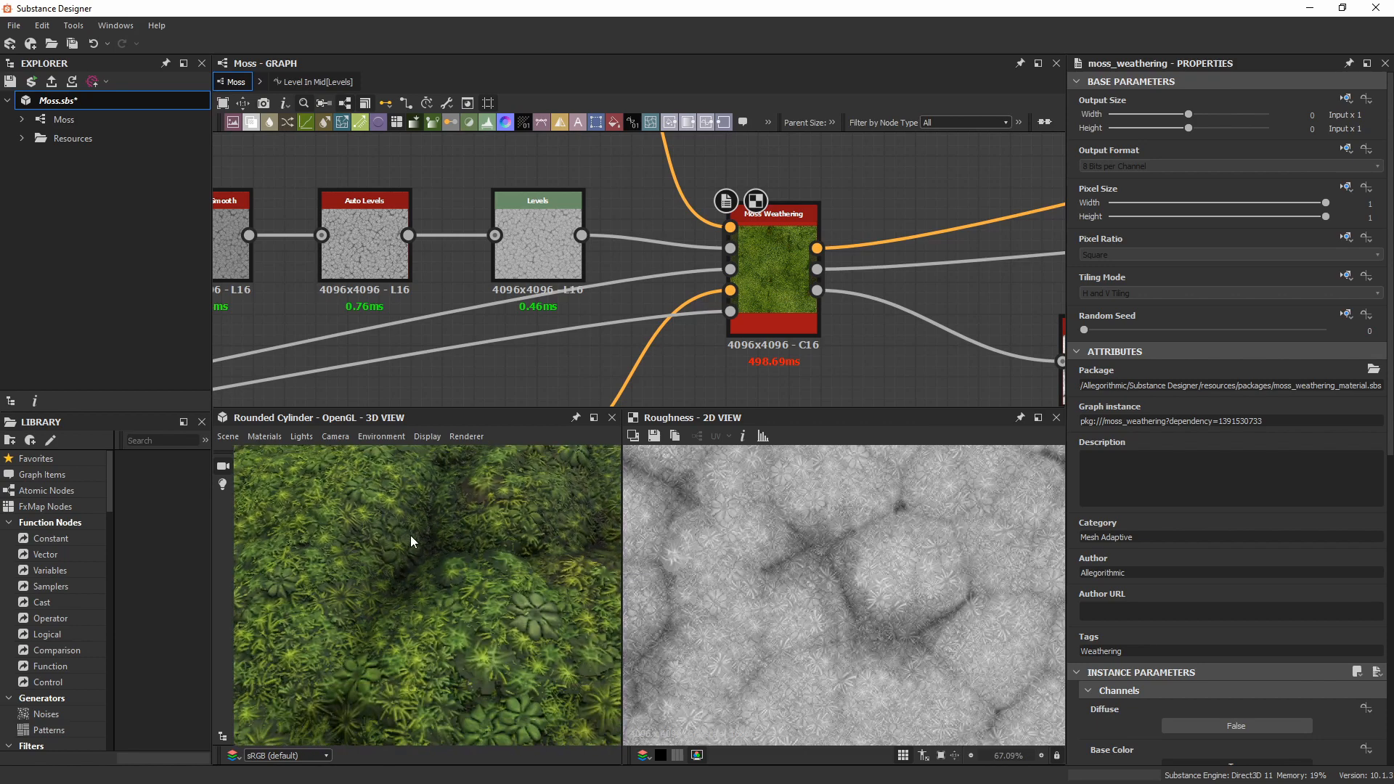
left_click_drag(428, 525, 430, 638)
scroll(768, 244, "down", 3)
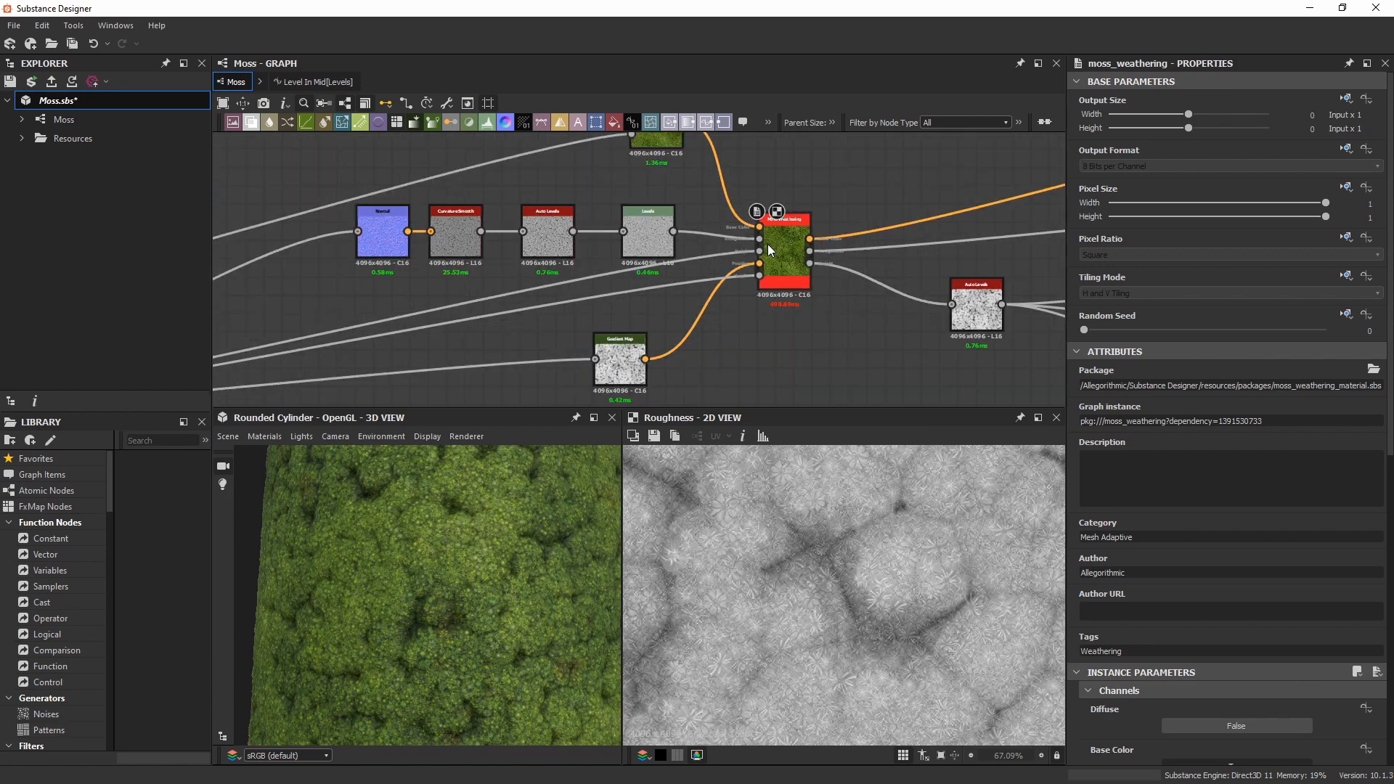
Follow Moss Weathering's outputs through Auto Levels to the output nodes and display the Ambient Occlusion (HBAO) node in the 2D view.
middle_click_drag(933, 228, 690, 251)
scroll(552, 263, "up", 3)
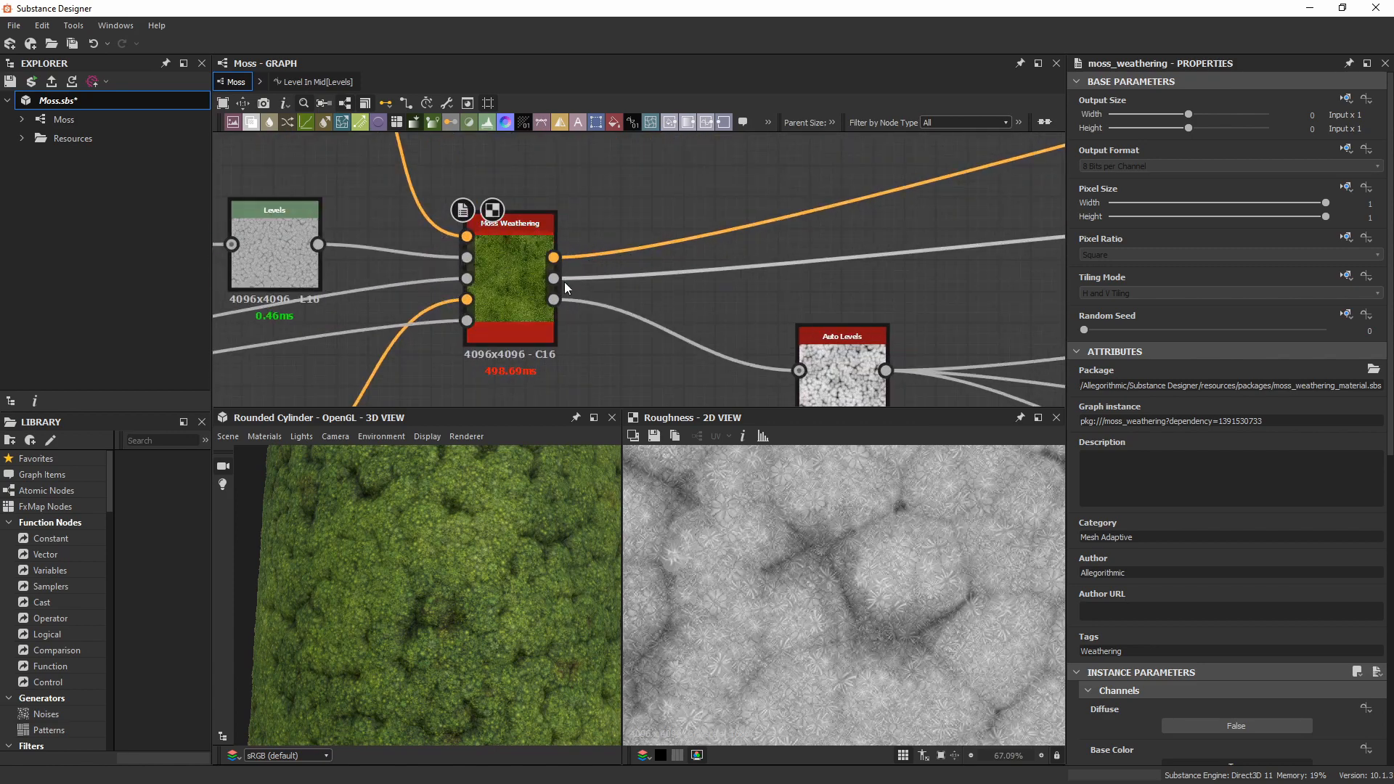
scroll(799, 313, "down", 2)
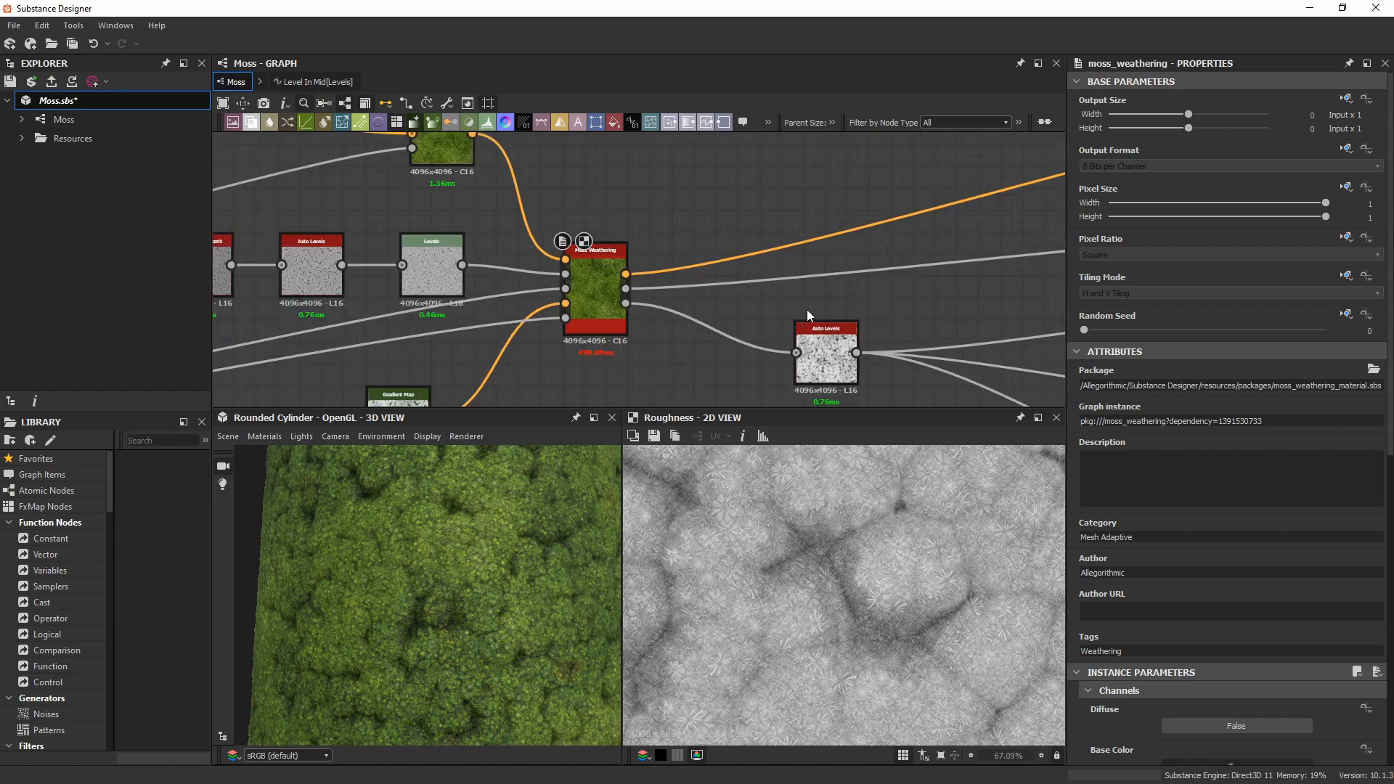
middle_click_drag(901, 268, 523, 260)
scroll(523, 260, "down", 3)
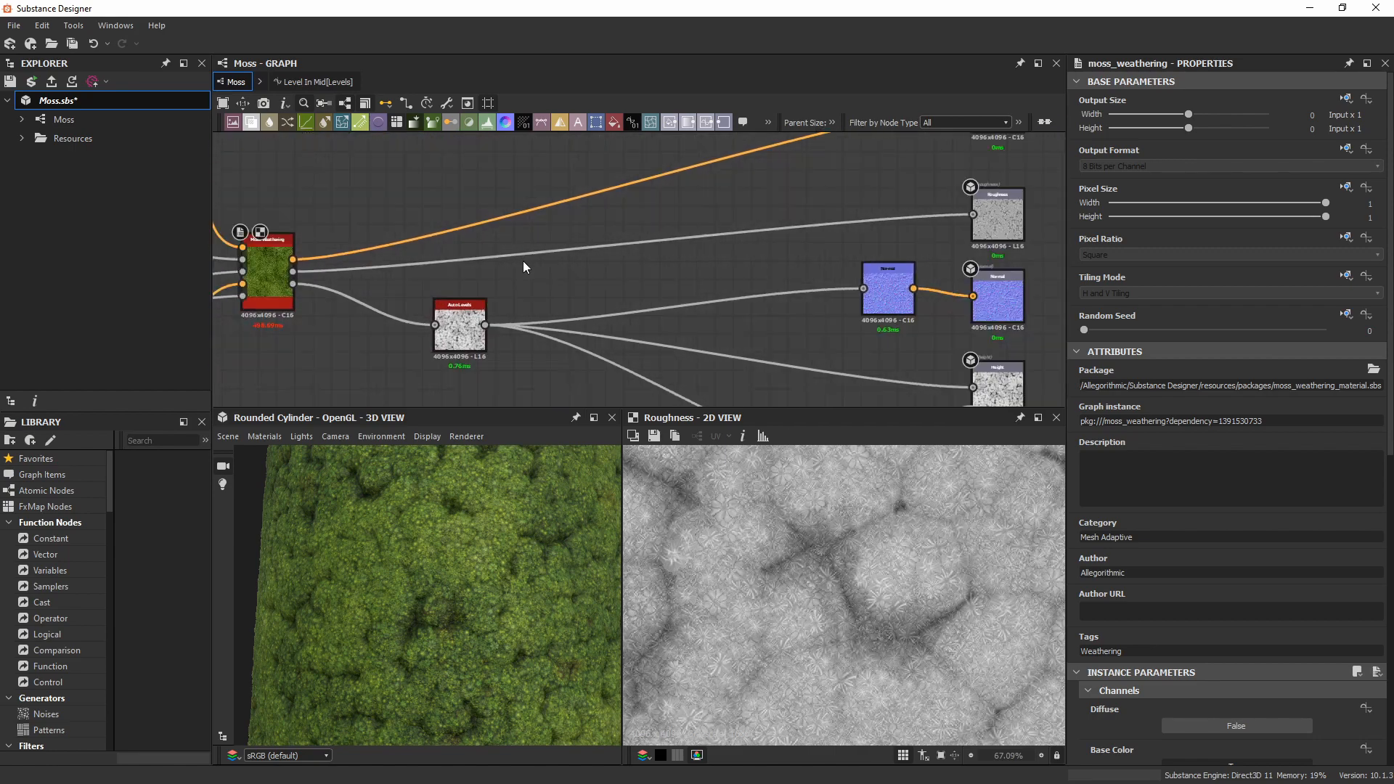
middle_click_drag(641, 281, 538, 205)
scroll(730, 360, "up", 2)
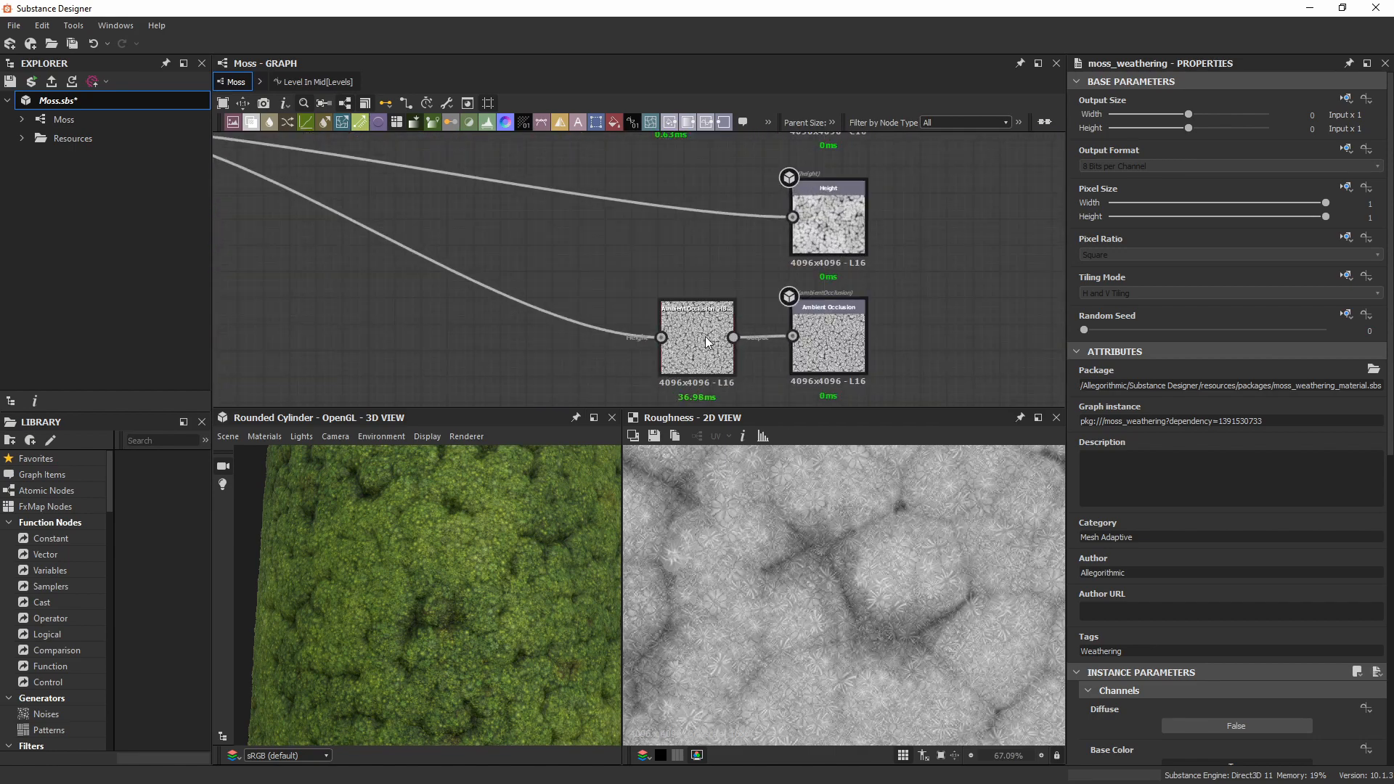
double_click(712, 336)
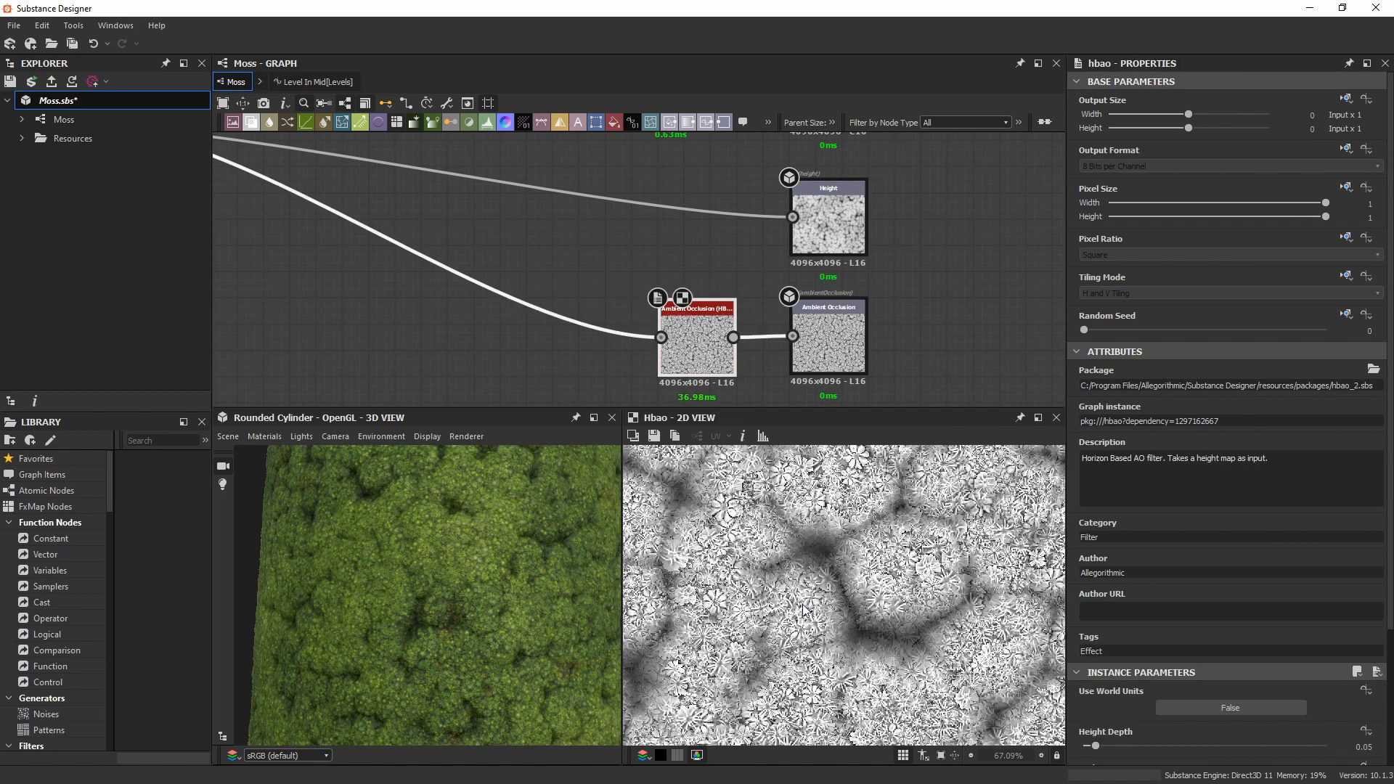
Inspect the ambient occlusion map in the 2D view, from the crevices between clumps down to the individual plants.
scroll(1118, 377, "down", 3)
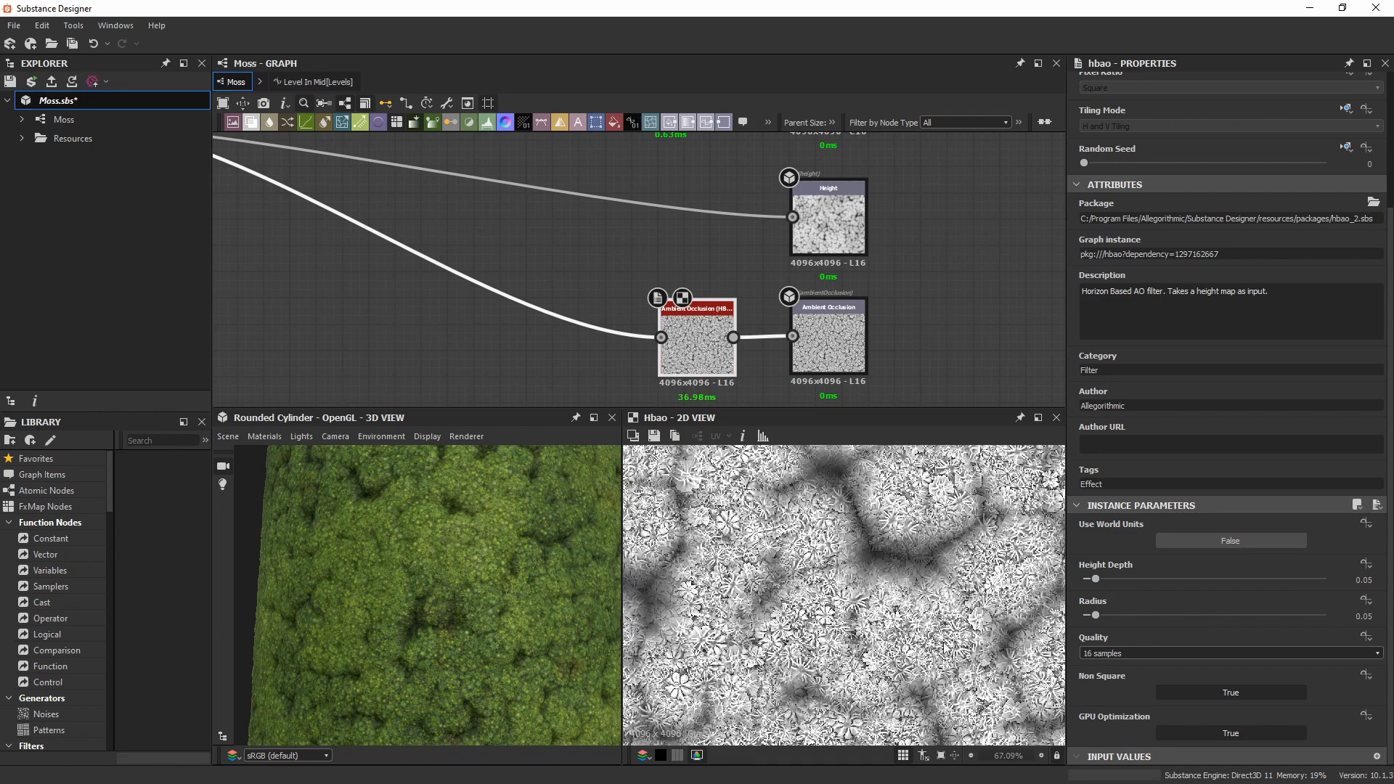
scroll(805, 521, "up", 5)
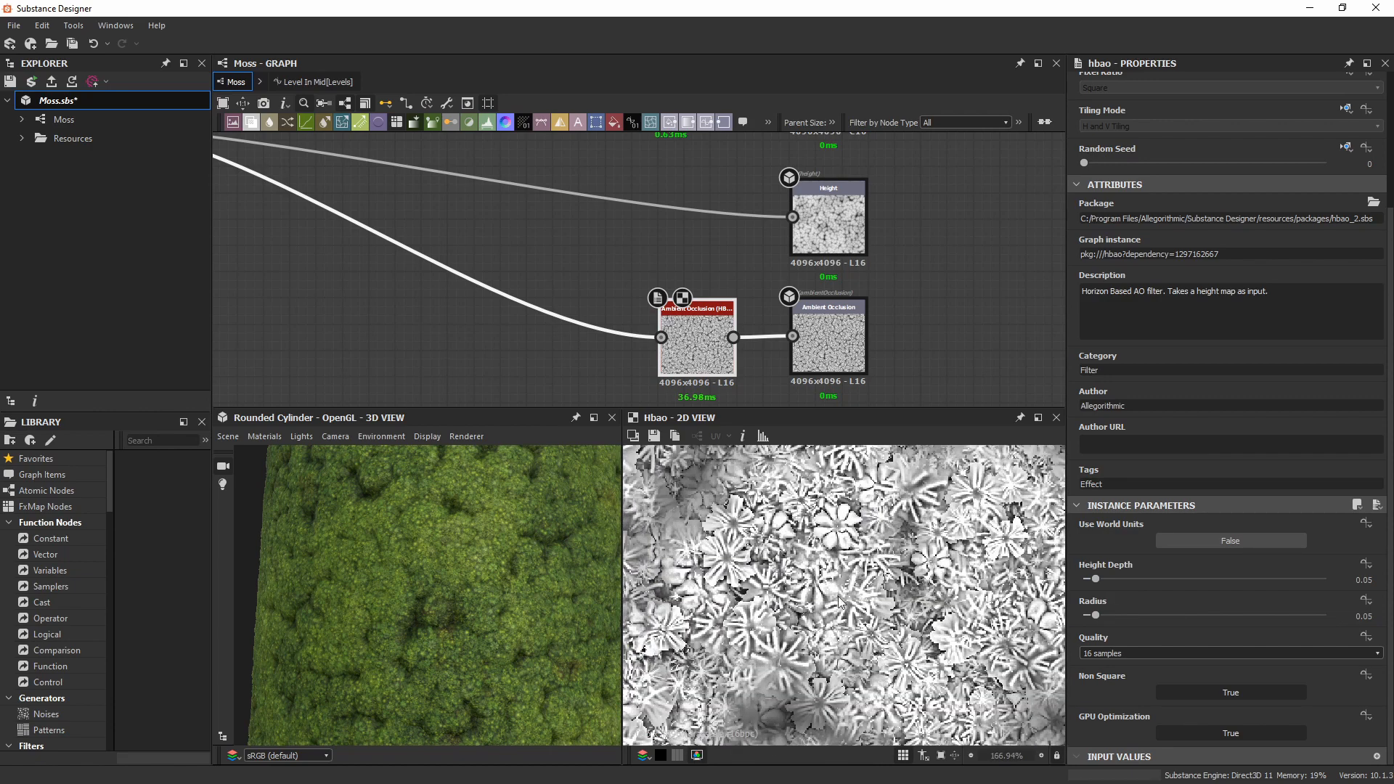
middle_click_drag(925, 563, 825, 703)
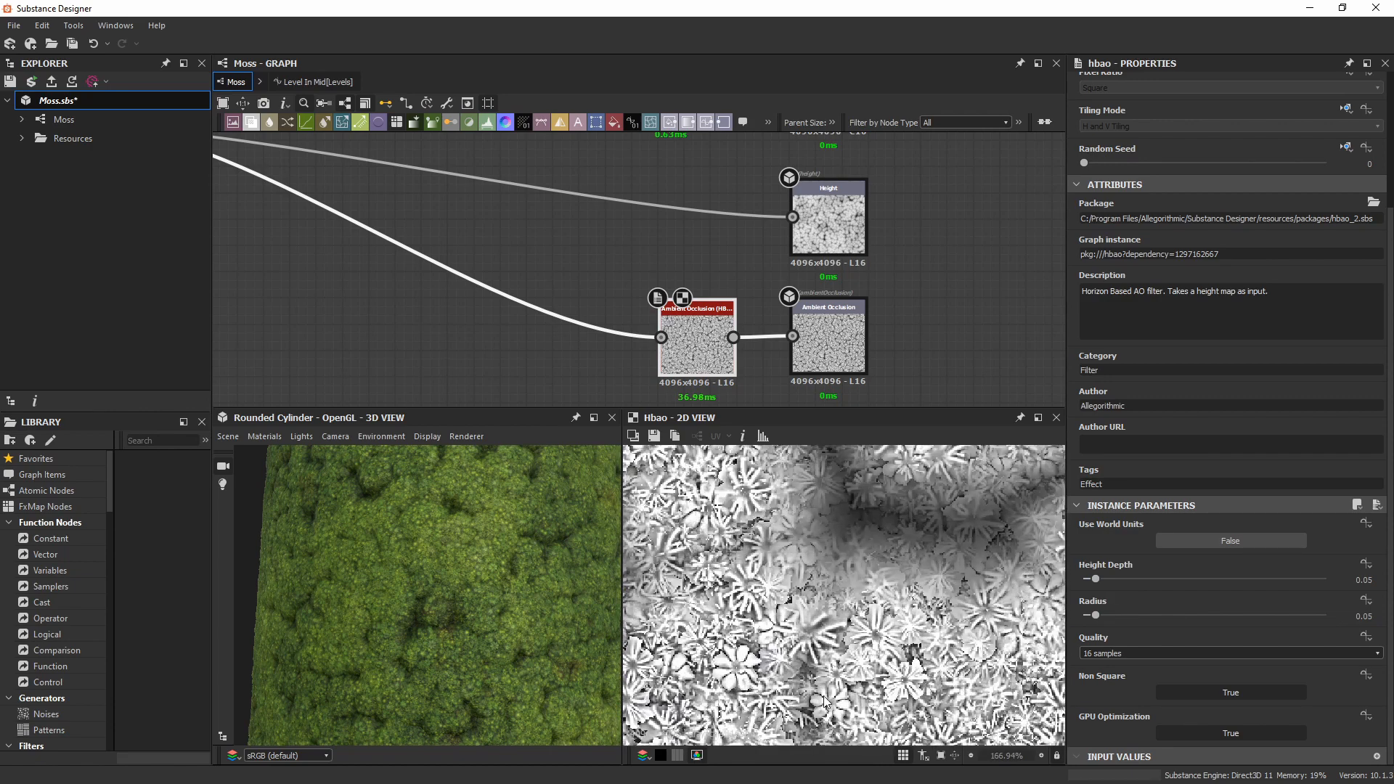
scroll(852, 551, "down", 3)
scroll(817, 516, "down", 2)
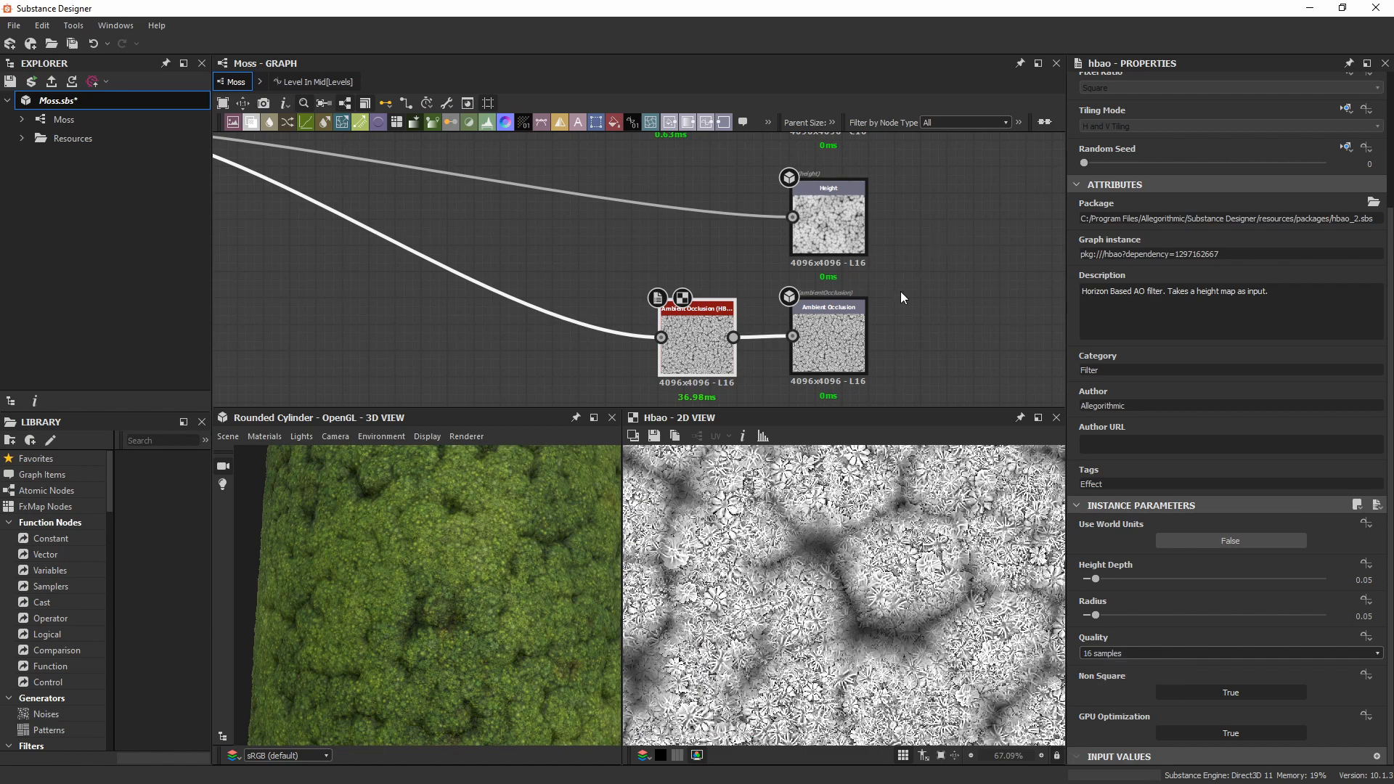
scroll(815, 517, "up", 3)
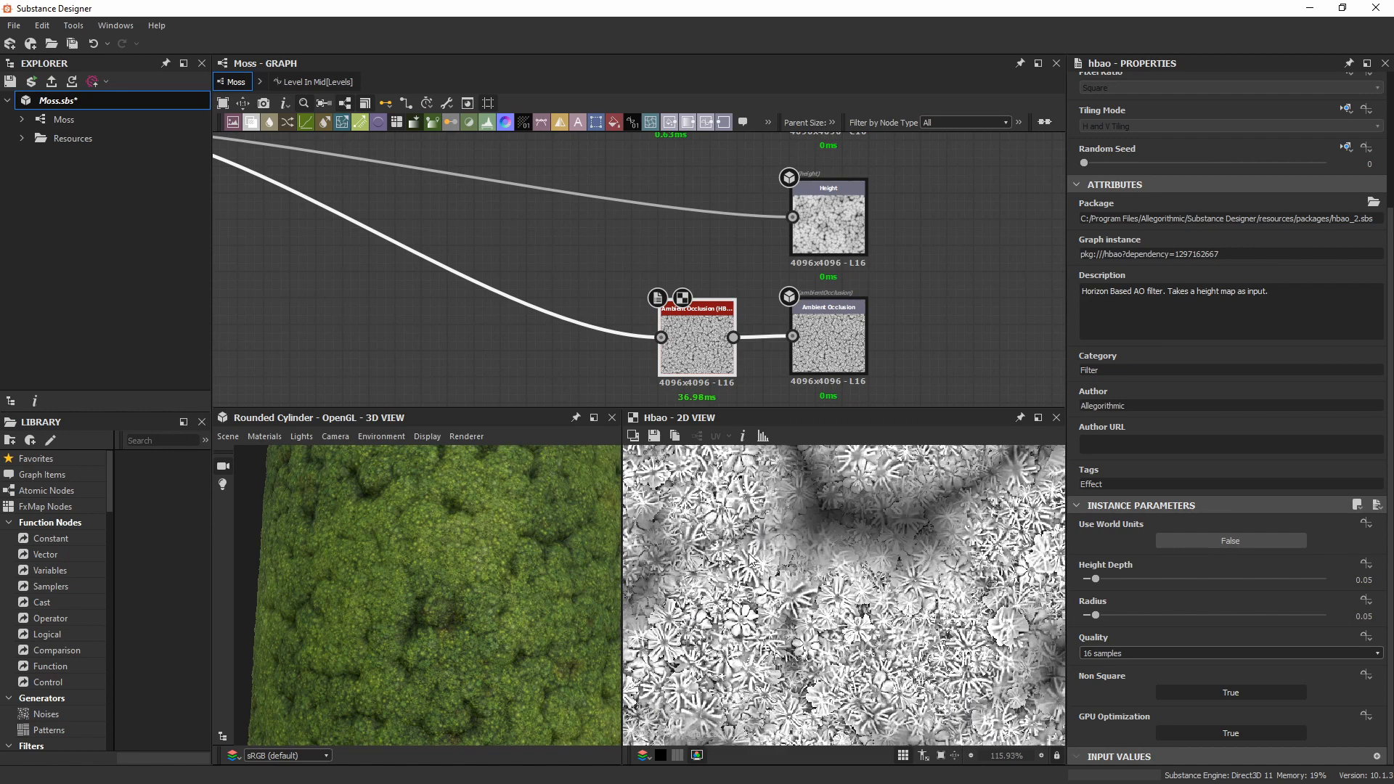
scroll(751, 560, "up", 4)
scroll(804, 647, "up", 2)
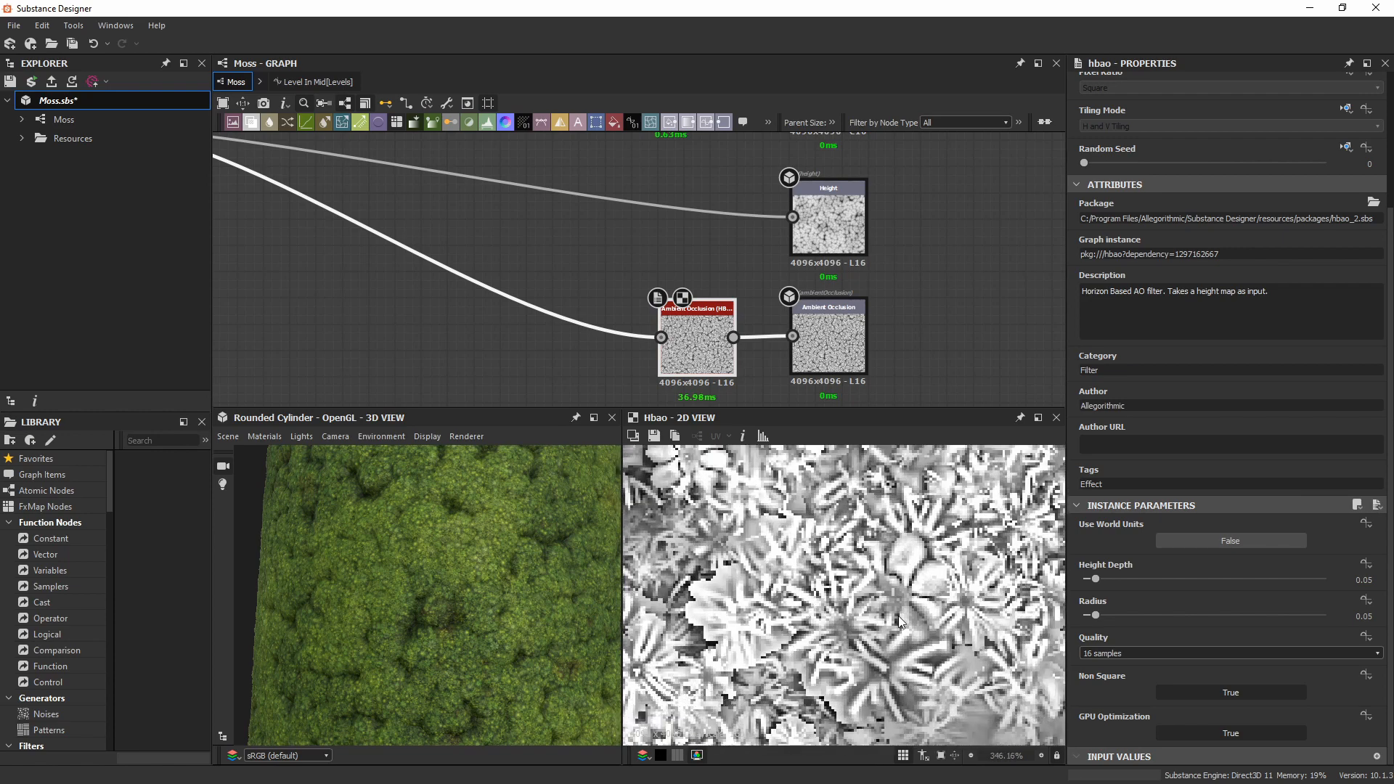
scroll(899, 616, "down", 2)
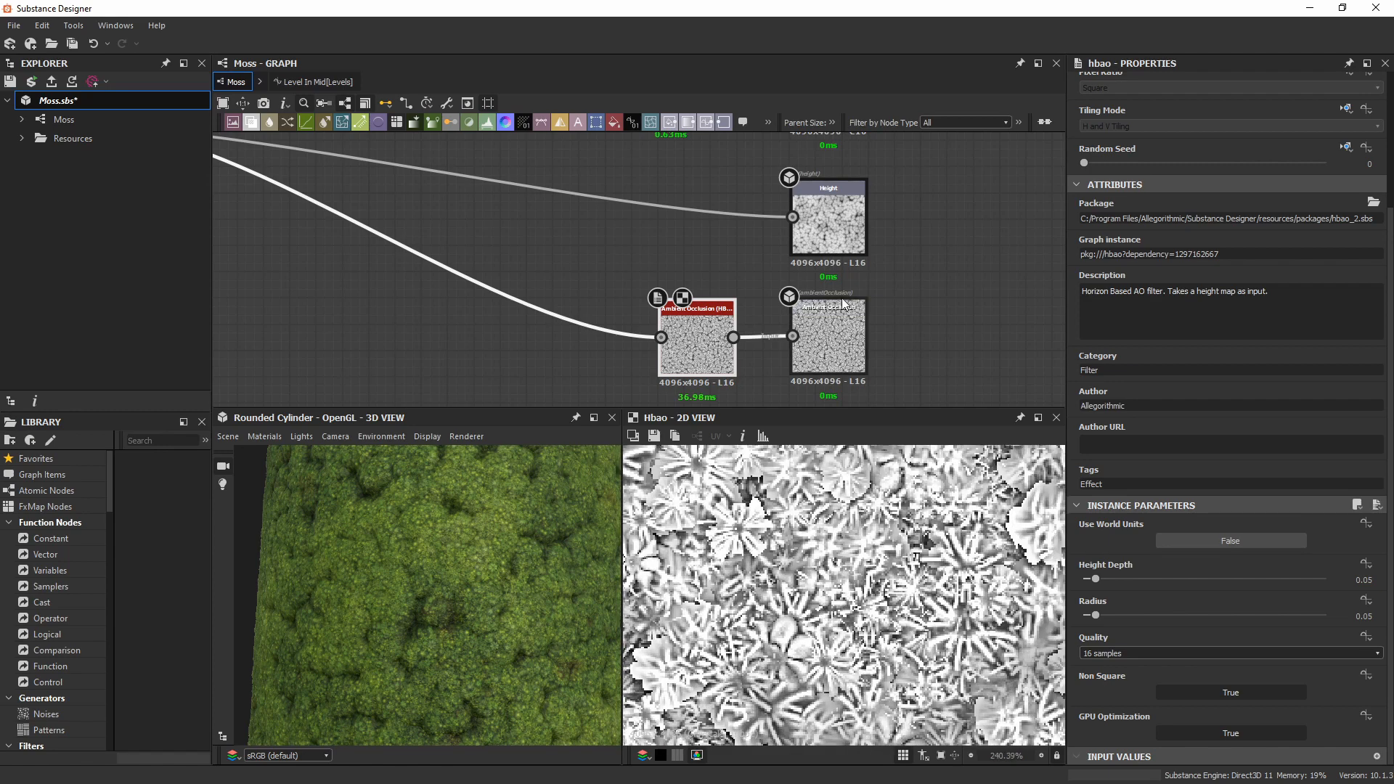
Display the Normal node fed by Auto Levels in the 2D view and inspect its clump slopes and plant detail.
scroll(821, 294, "down", 4)
middle_click_drag(743, 230, 830, 328)
scroll(831, 289, "up", 3)
double_click(829, 286)
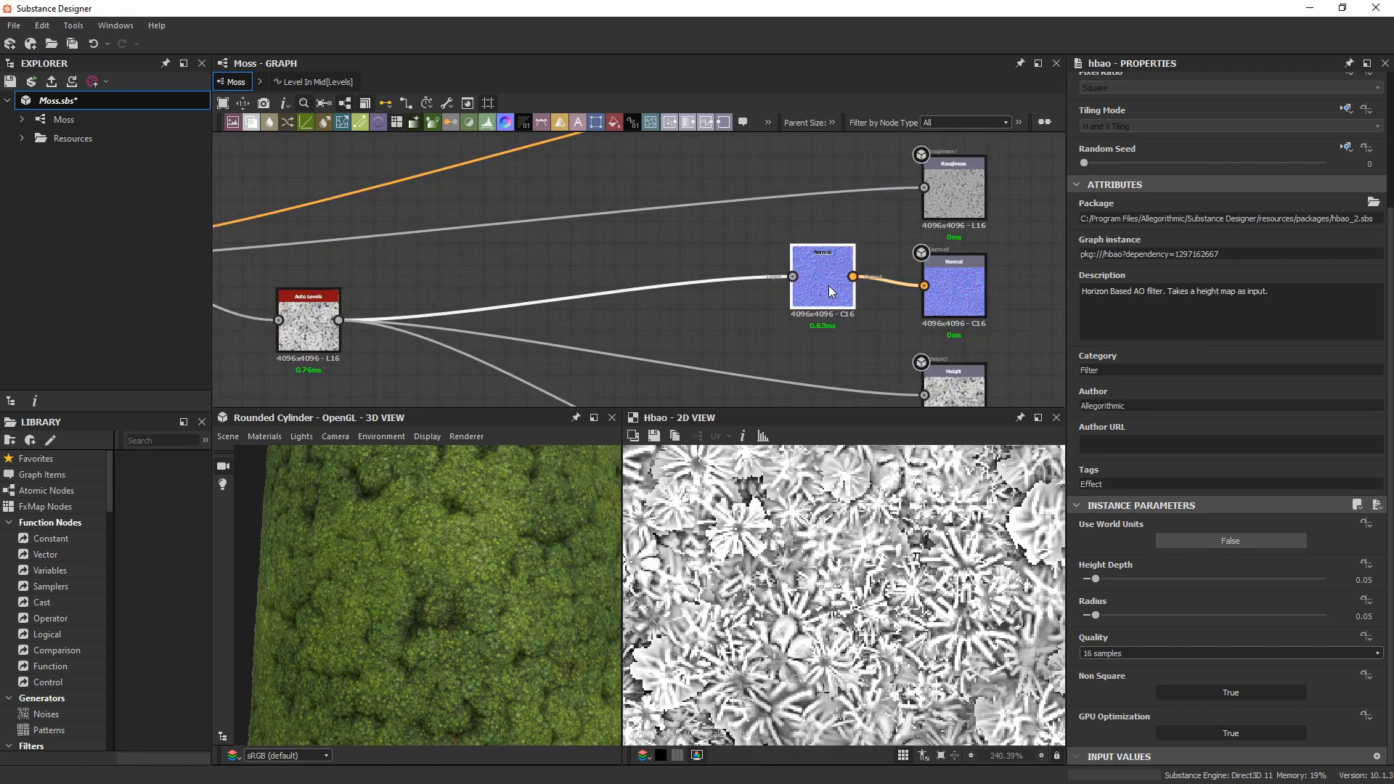
scroll(796, 637, "down", 4)
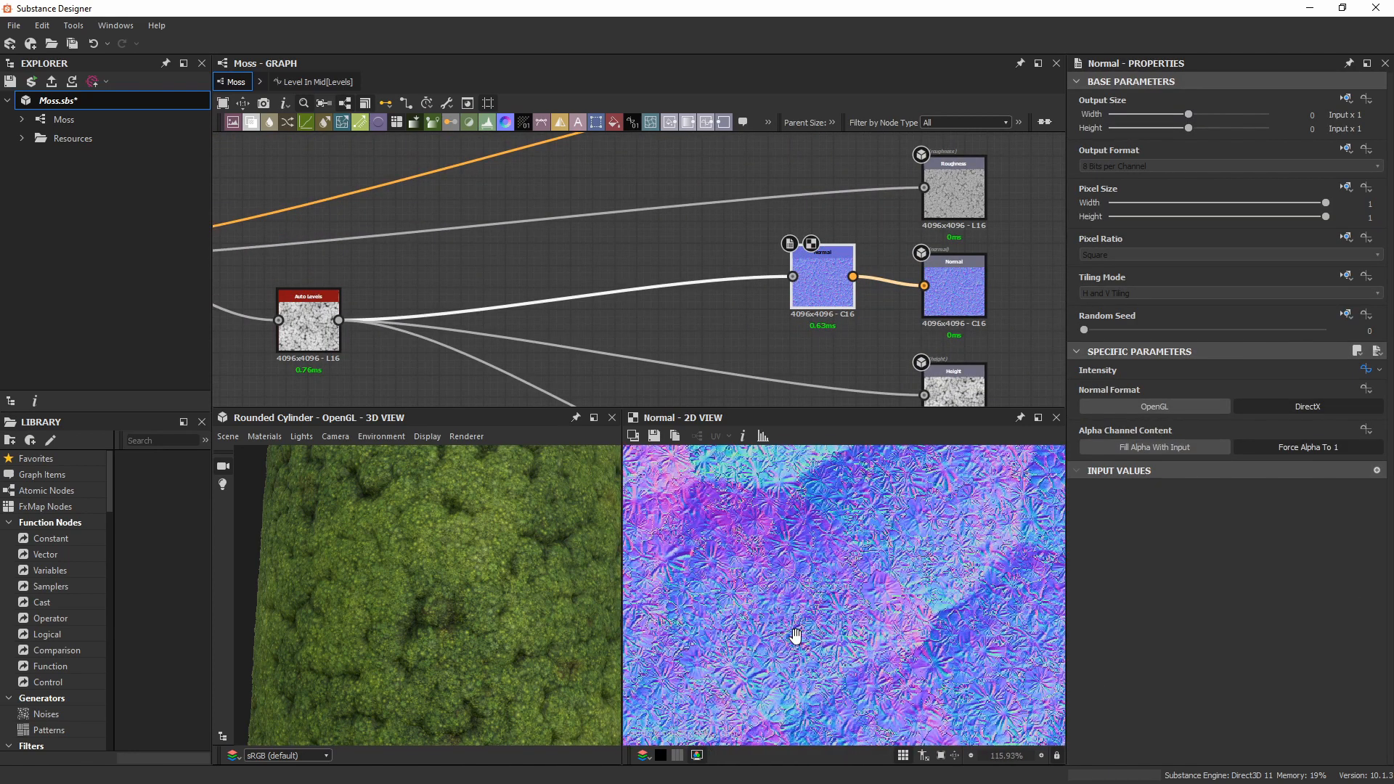
scroll(791, 632, "down", 8)
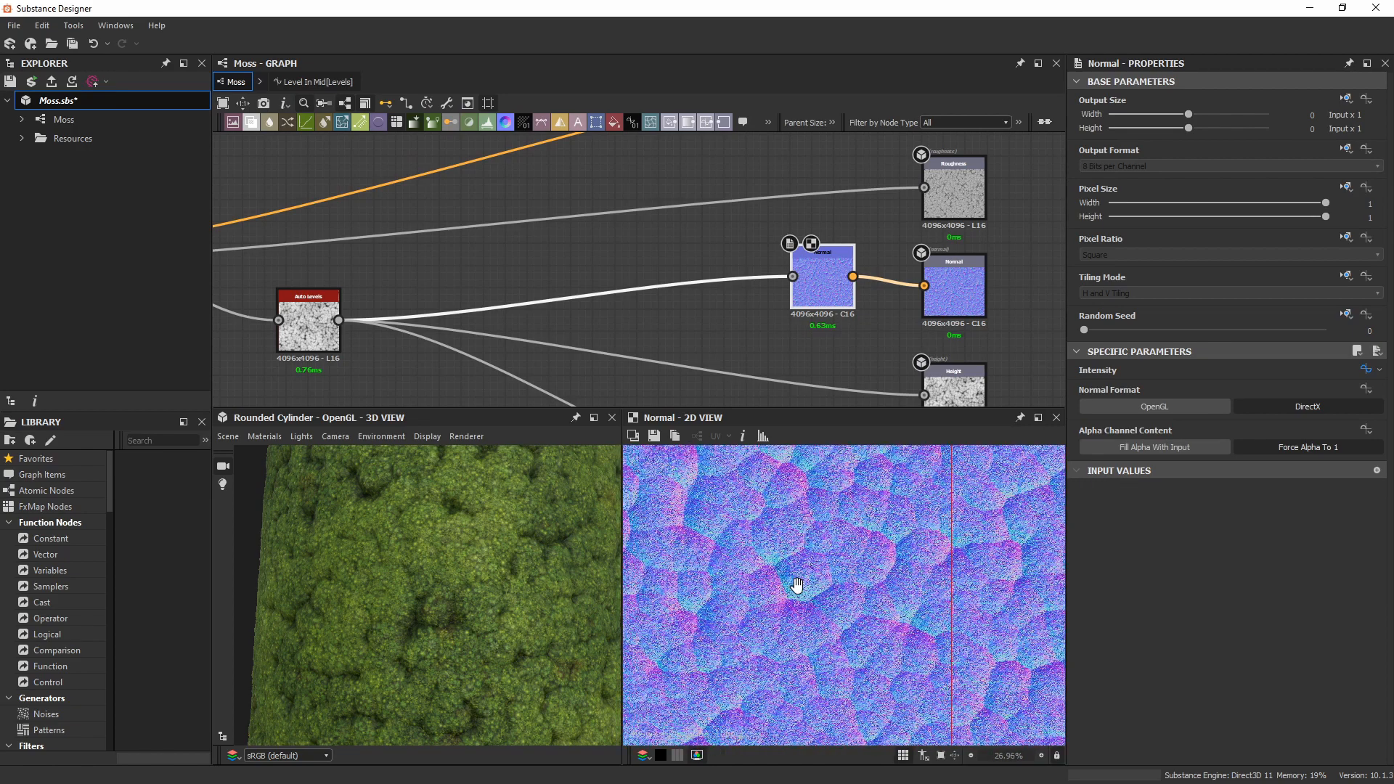
scroll(796, 585, "up", 5)
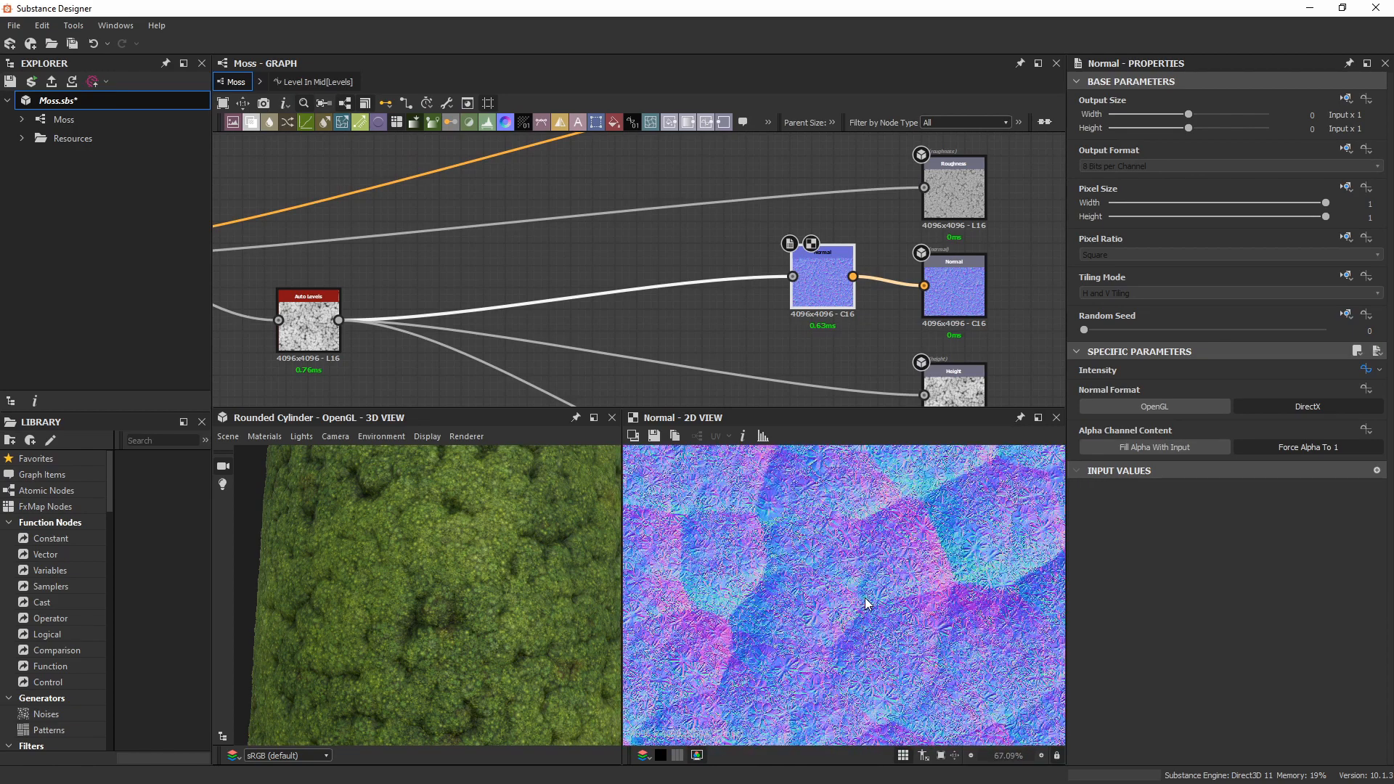
scroll(865, 603, "up", 1)
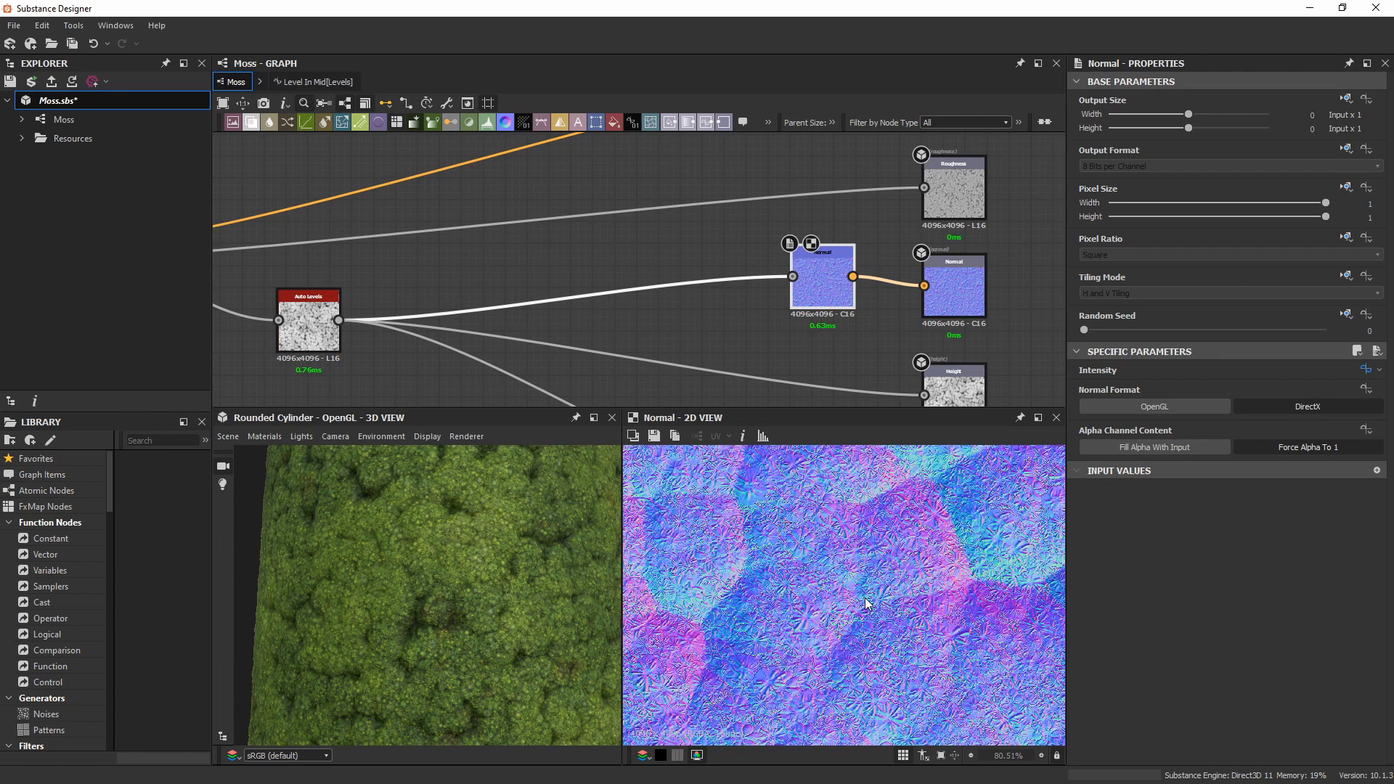
Display the Roughness output in the 2D view and examine it from the full tile down to the crevices between clumps.
double_click(952, 188)
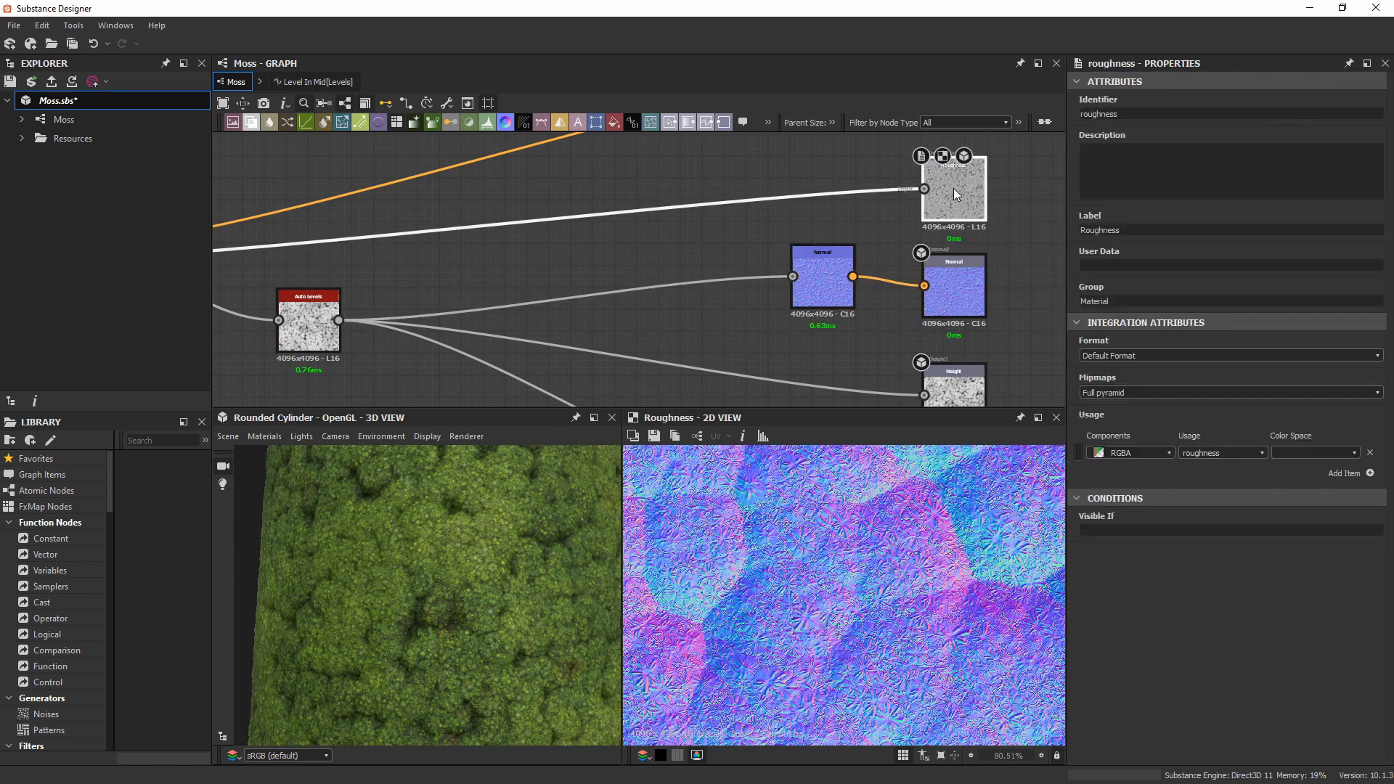
scroll(834, 573, "down", 6)
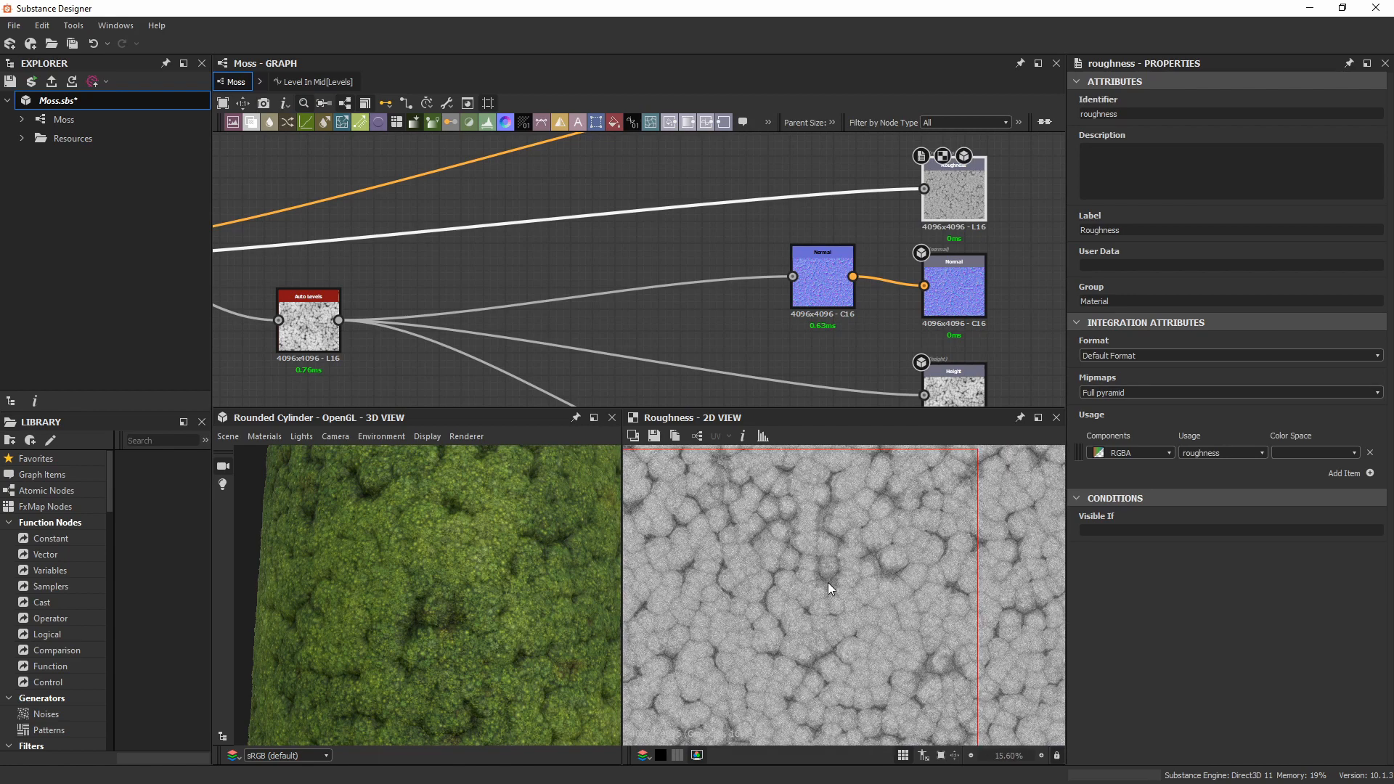
scroll(835, 596, "up", 3)
scroll(793, 597, "up", 8)
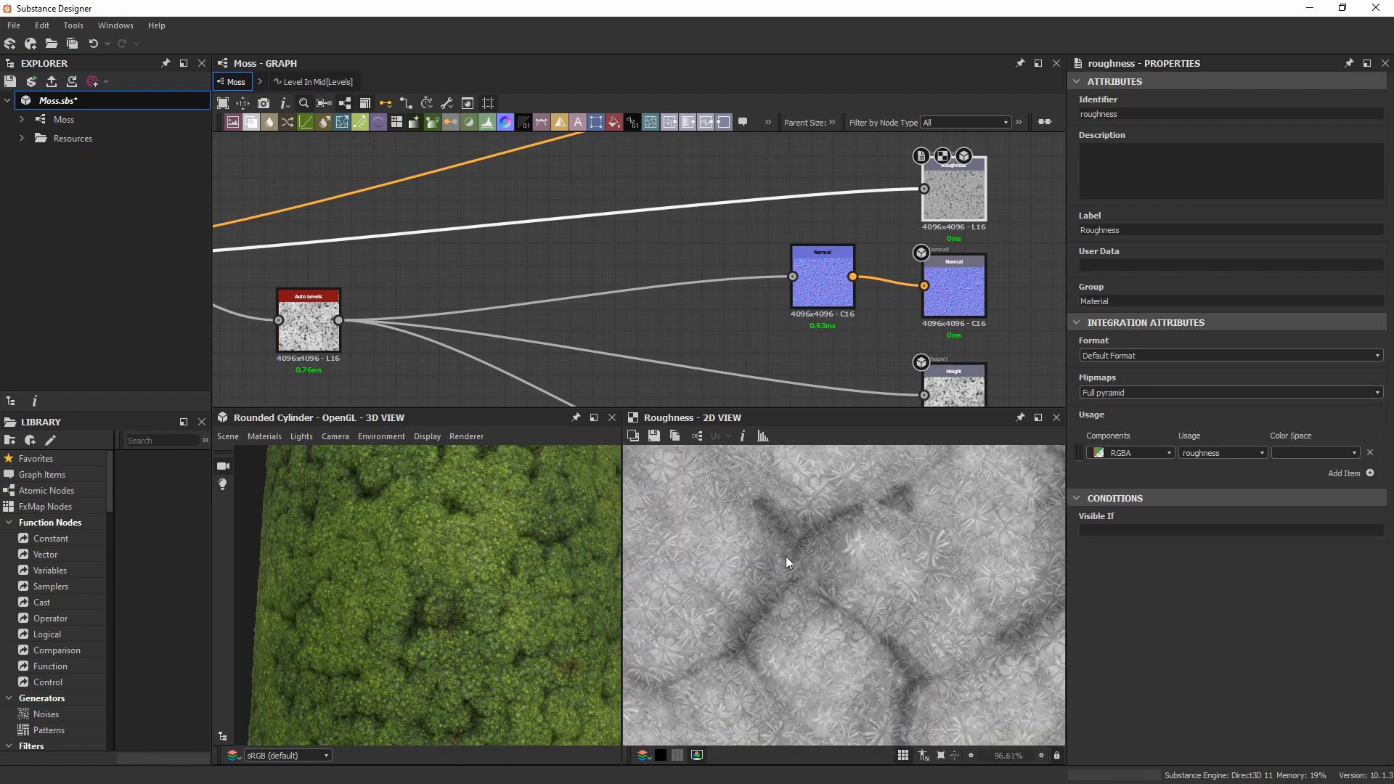
Switch the 2D view back to the Normal node to compare the same crevices with the roughness map.
double_click(821, 295)
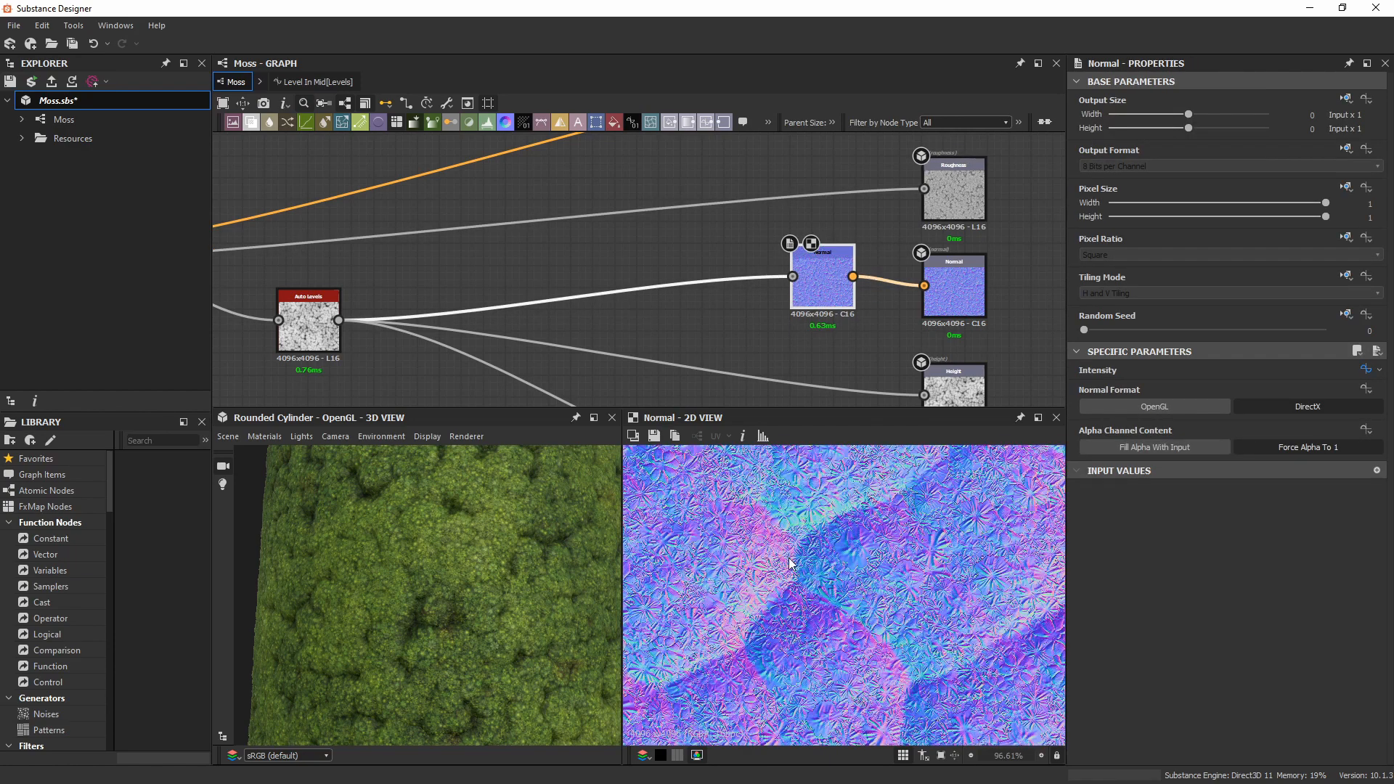
scroll(789, 558, "up", 3)
scroll(396, 577, "down", 3)
Compare the clump relief on the rounded cylinder in the 3D view with the Normal map, from close detail to the full tile.
left_click_drag(398, 577, 435, 610)
middle_click_drag(435, 610, 422, 591)
left_click_drag(423, 591, 478, 526)
scroll(412, 599, "up", 2)
left_click_drag(445, 594, 426, 560)
scroll(835, 574, "down", 10)
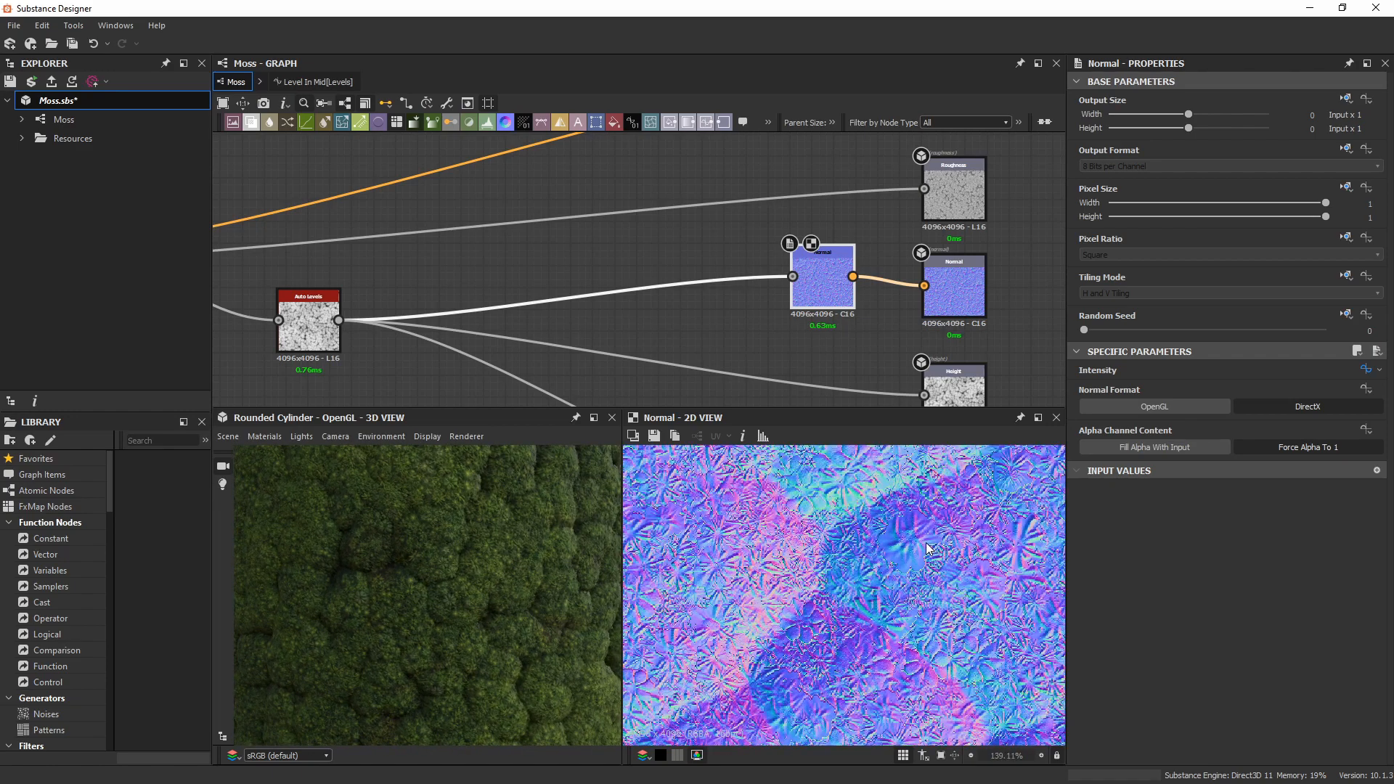
scroll(835, 581, "down", 6)
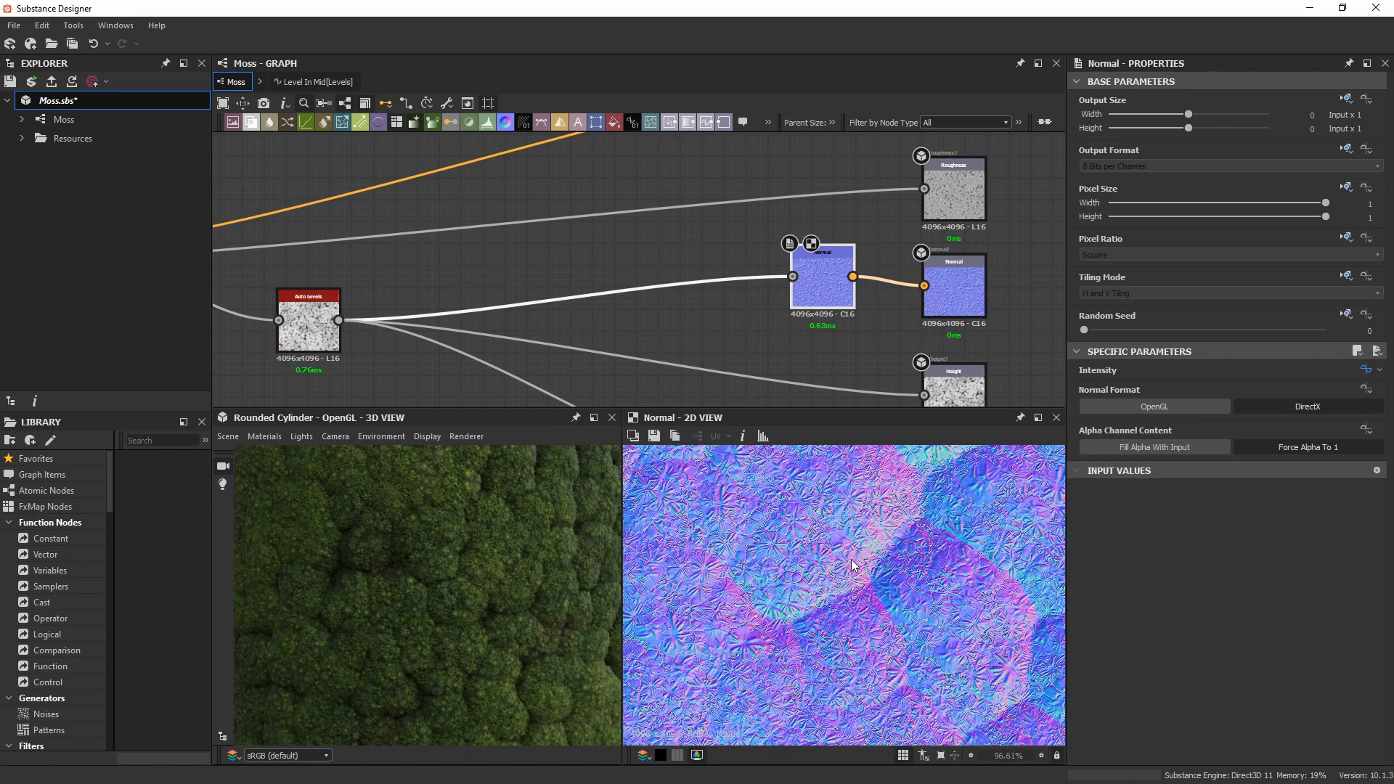
scroll(852, 561, "up", 3)
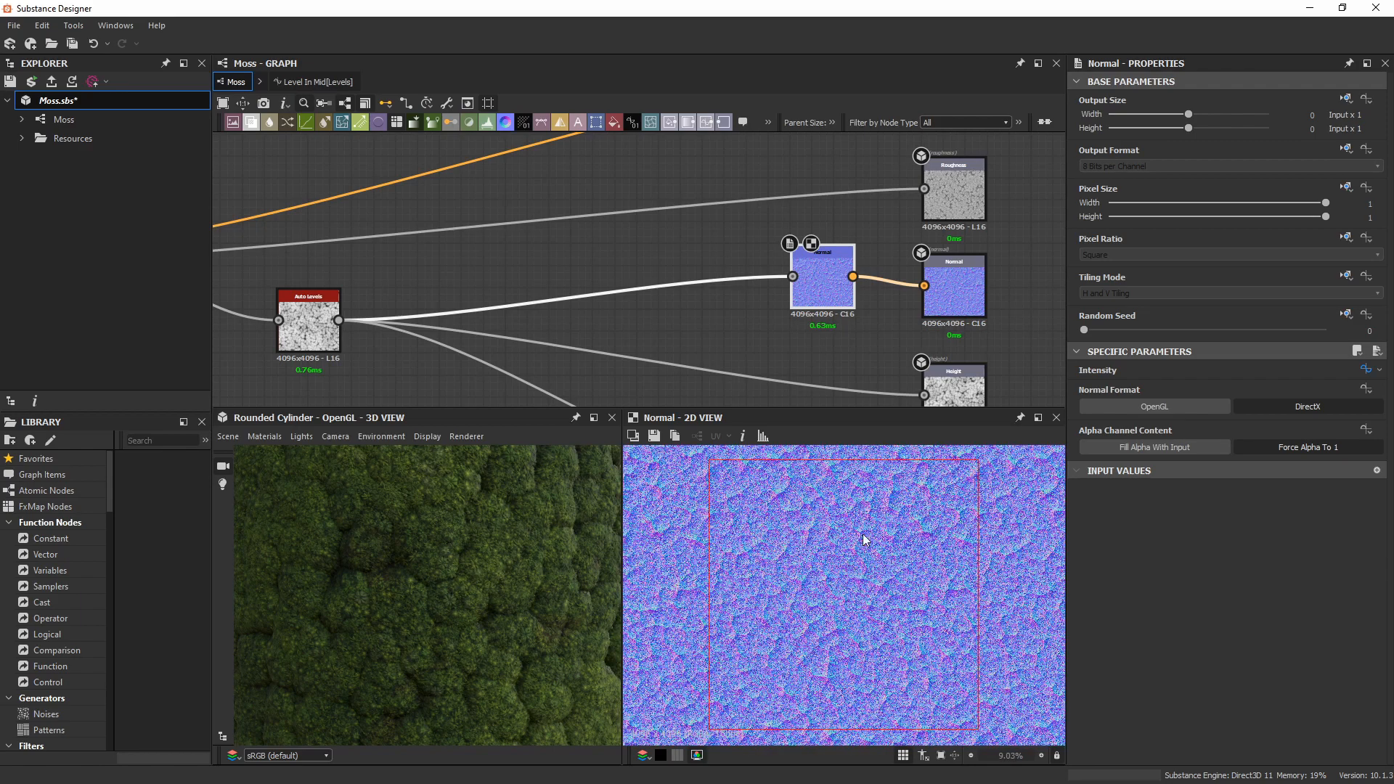
Display the Base Color output in the 2D view and examine the individual moss plants up close.
middle_click_drag(890, 214, 841, 354)
left_click_drag(937, 173, 908, 218)
double_click(907, 219)
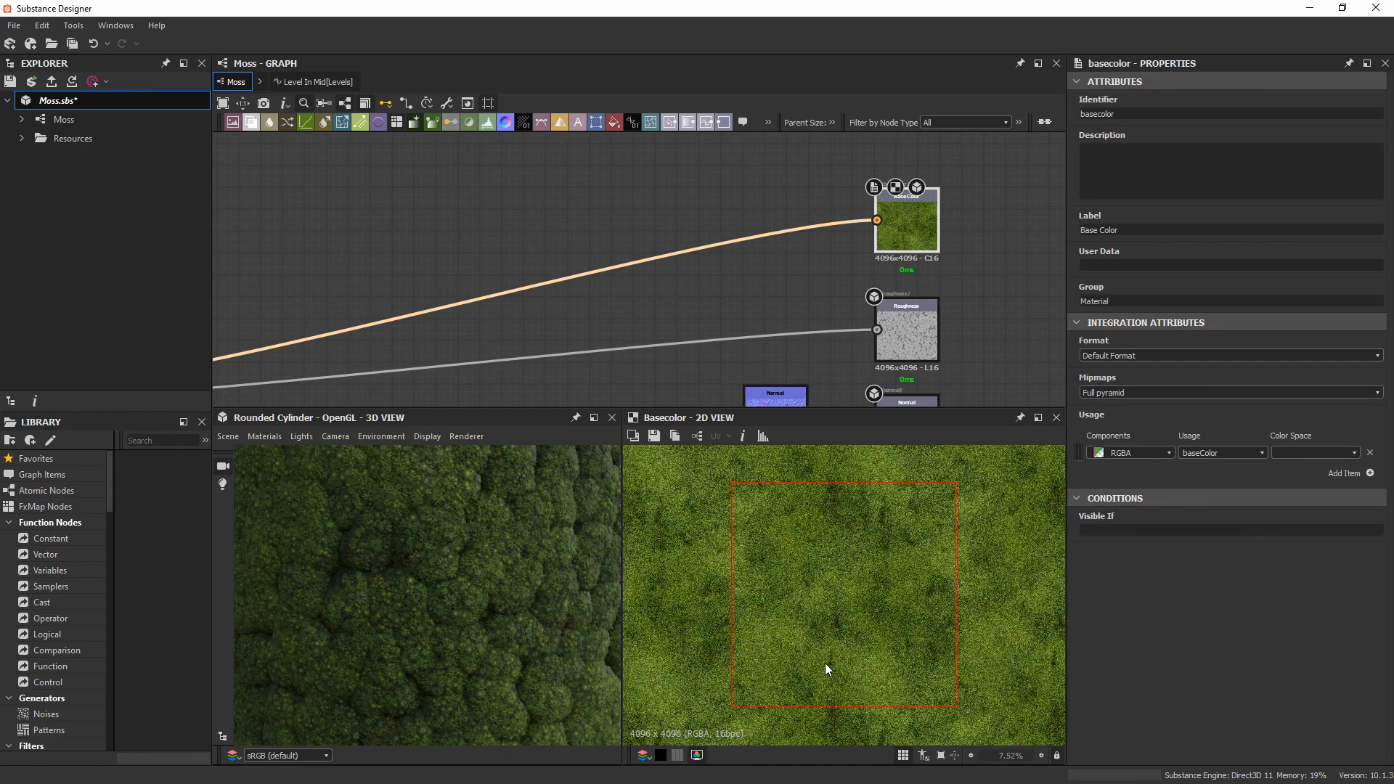
scroll(826, 663, "up", 10)
middle_click_drag(820, 566, 841, 679)
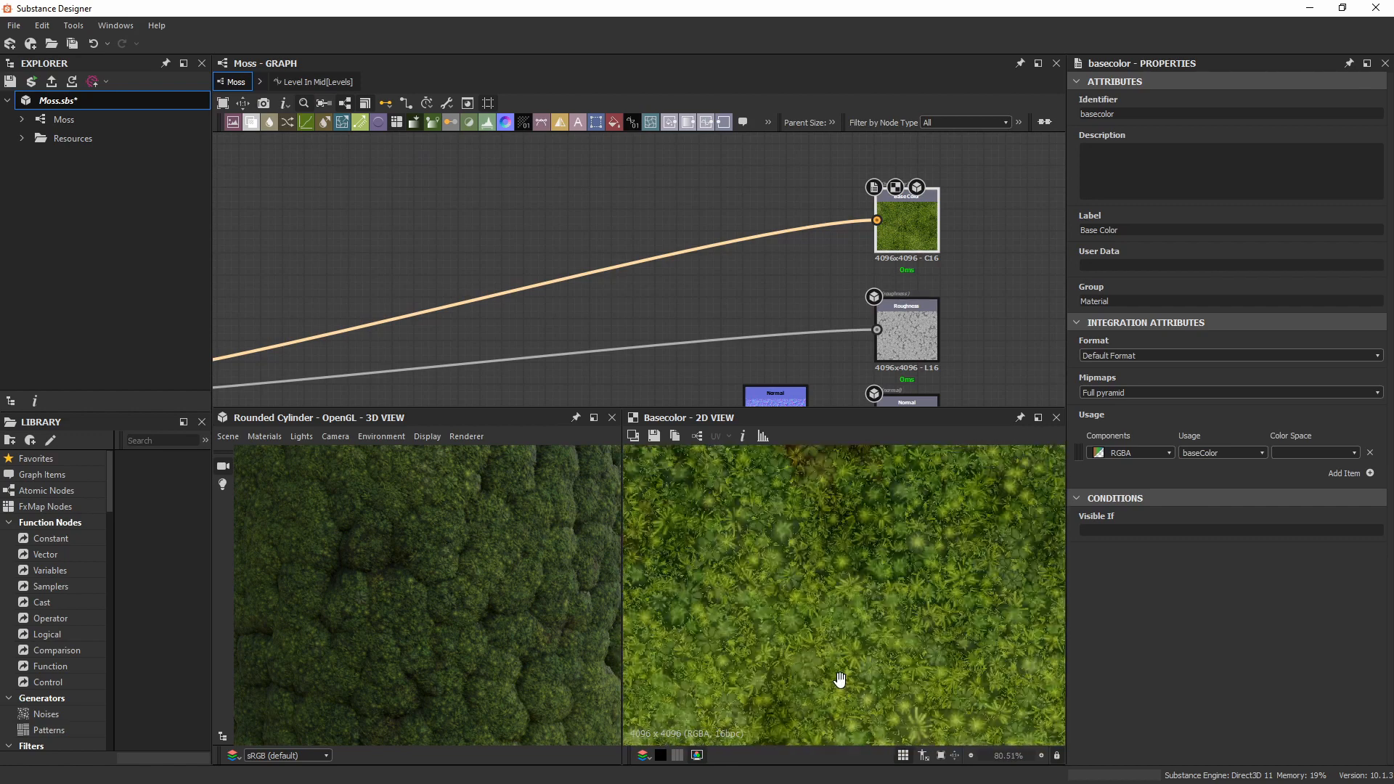
middle_click_drag(851, 523, 861, 648)
scroll(803, 595, "up", 6)
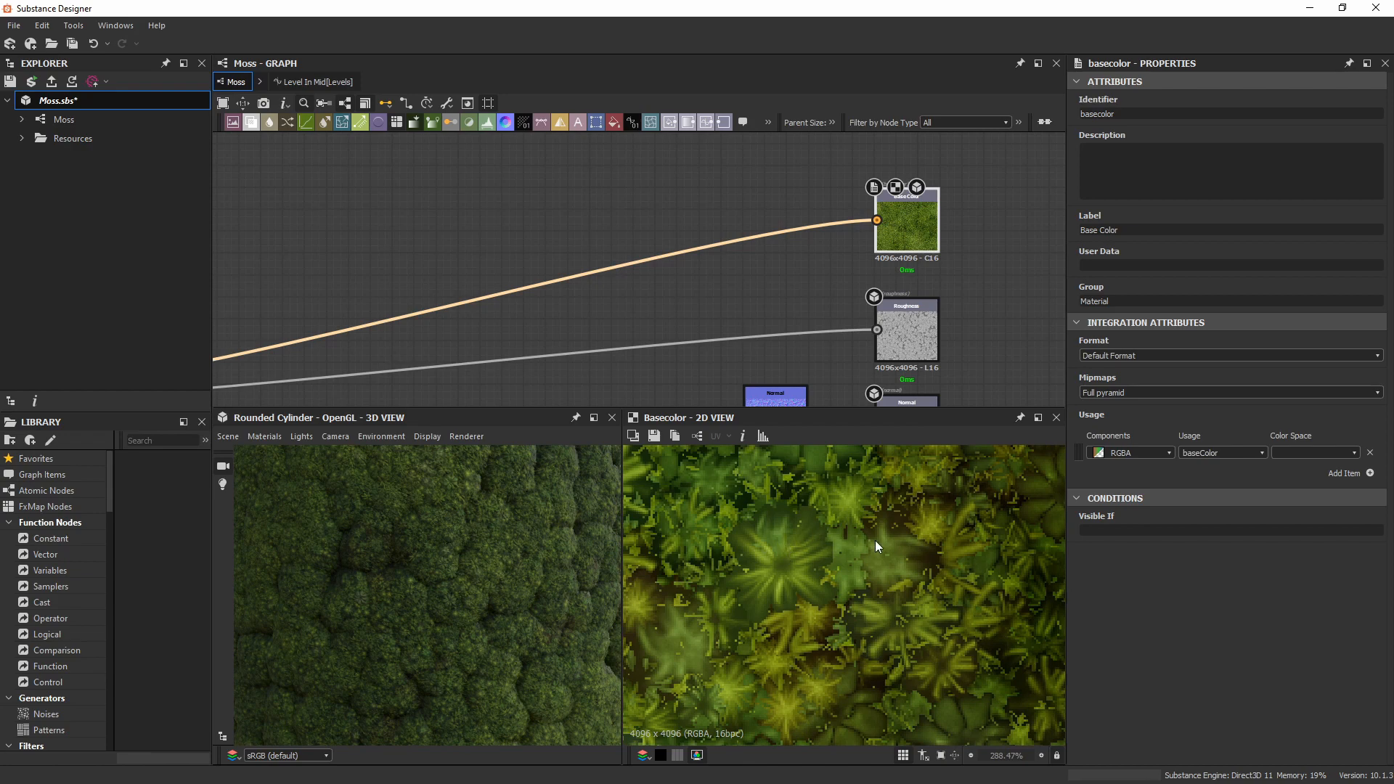
Examine the brown patches and the green variation across the base color map, from plant level out to the full tile.
scroll(895, 542, "down", 2)
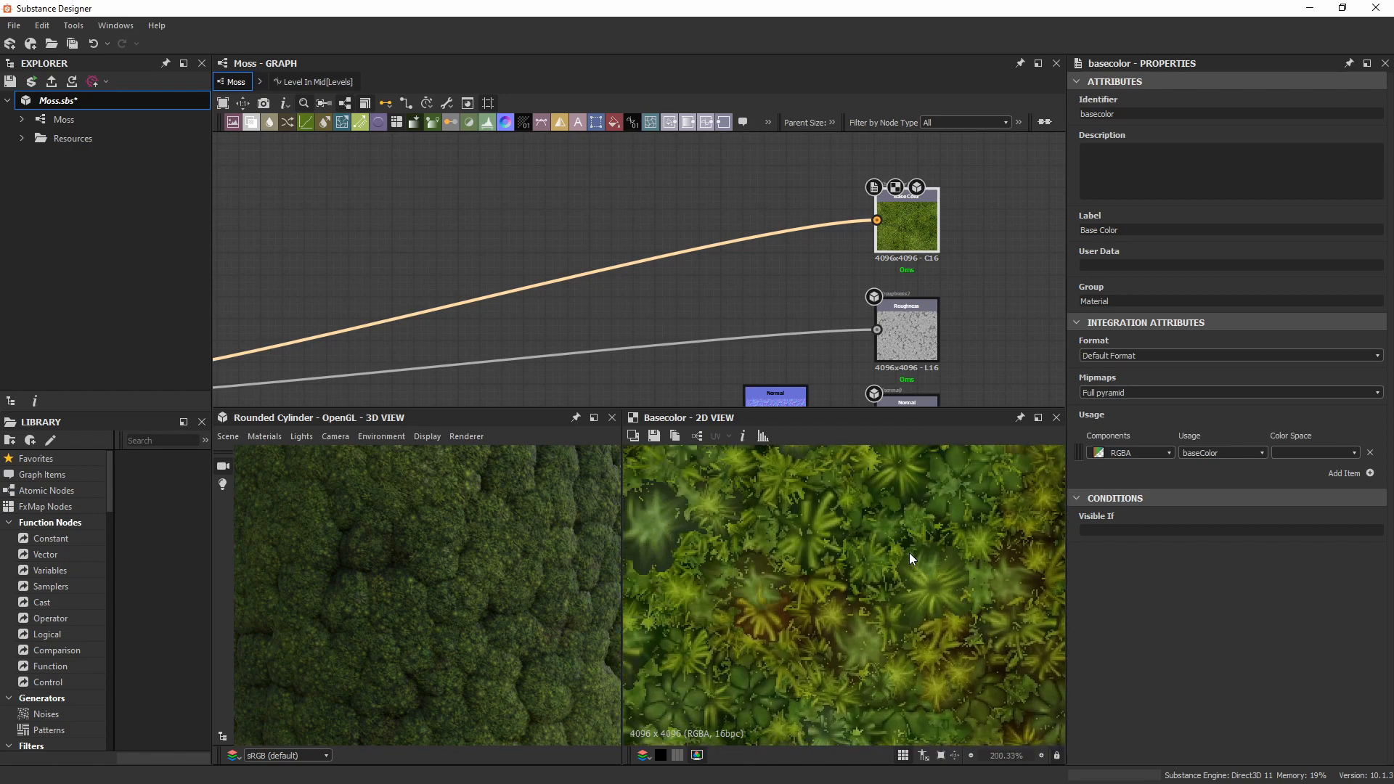
scroll(891, 579, "down", 8)
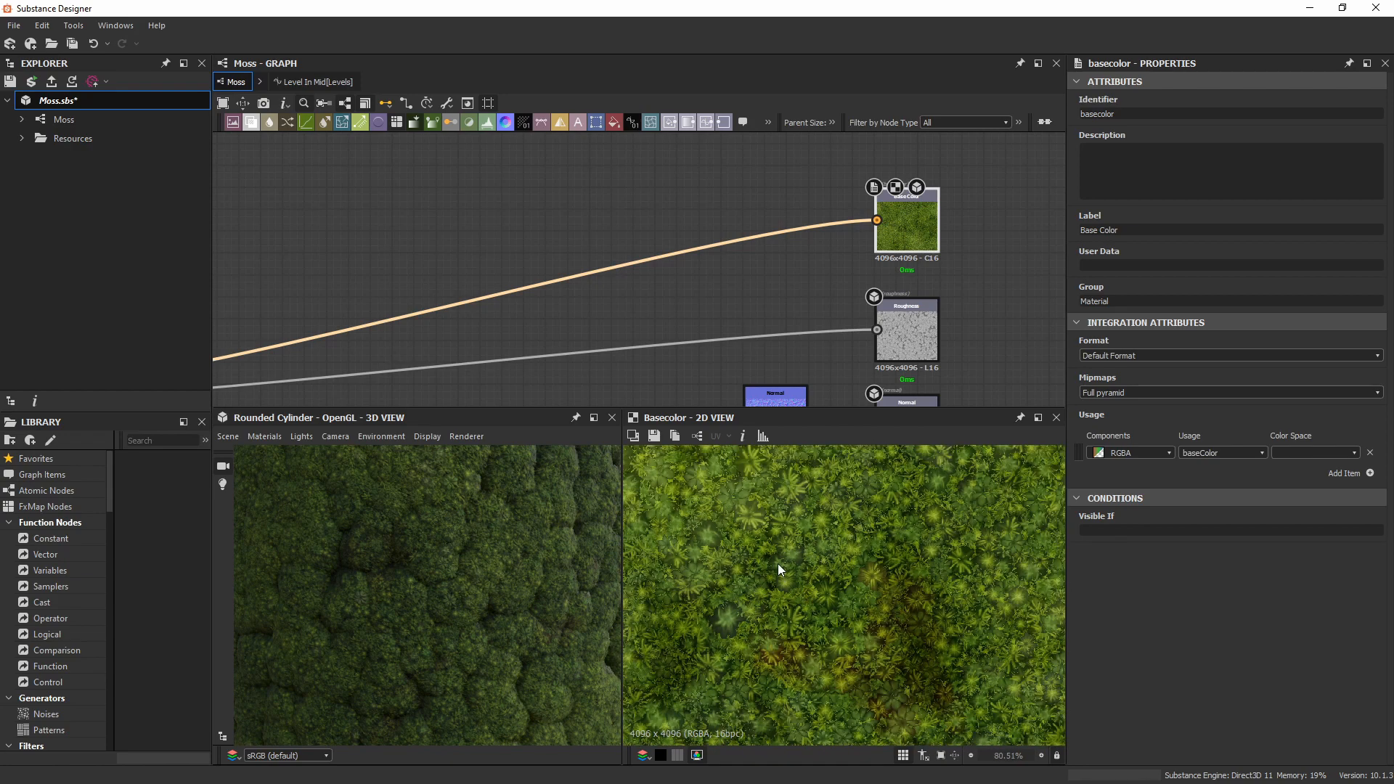
scroll(767, 527, "up", 8)
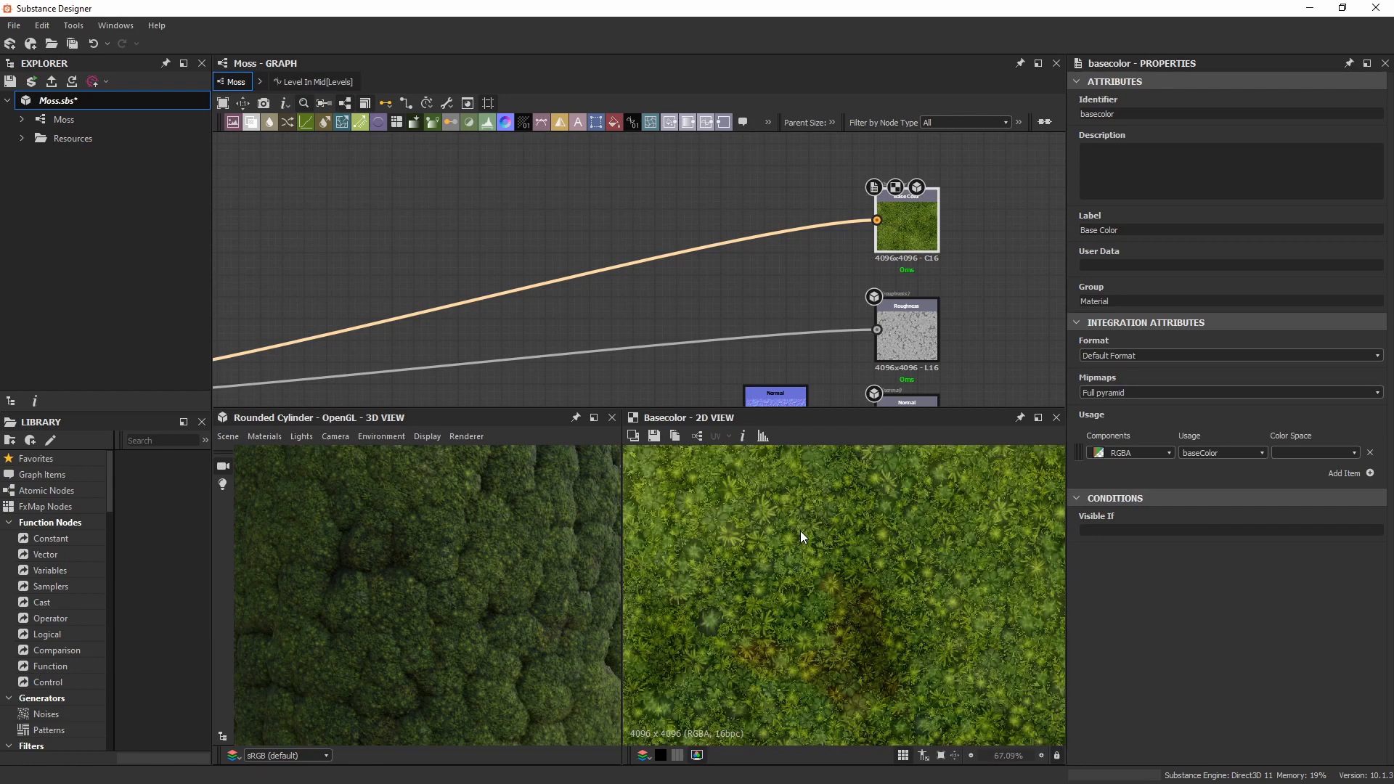
scroll(799, 587, "down", 6)
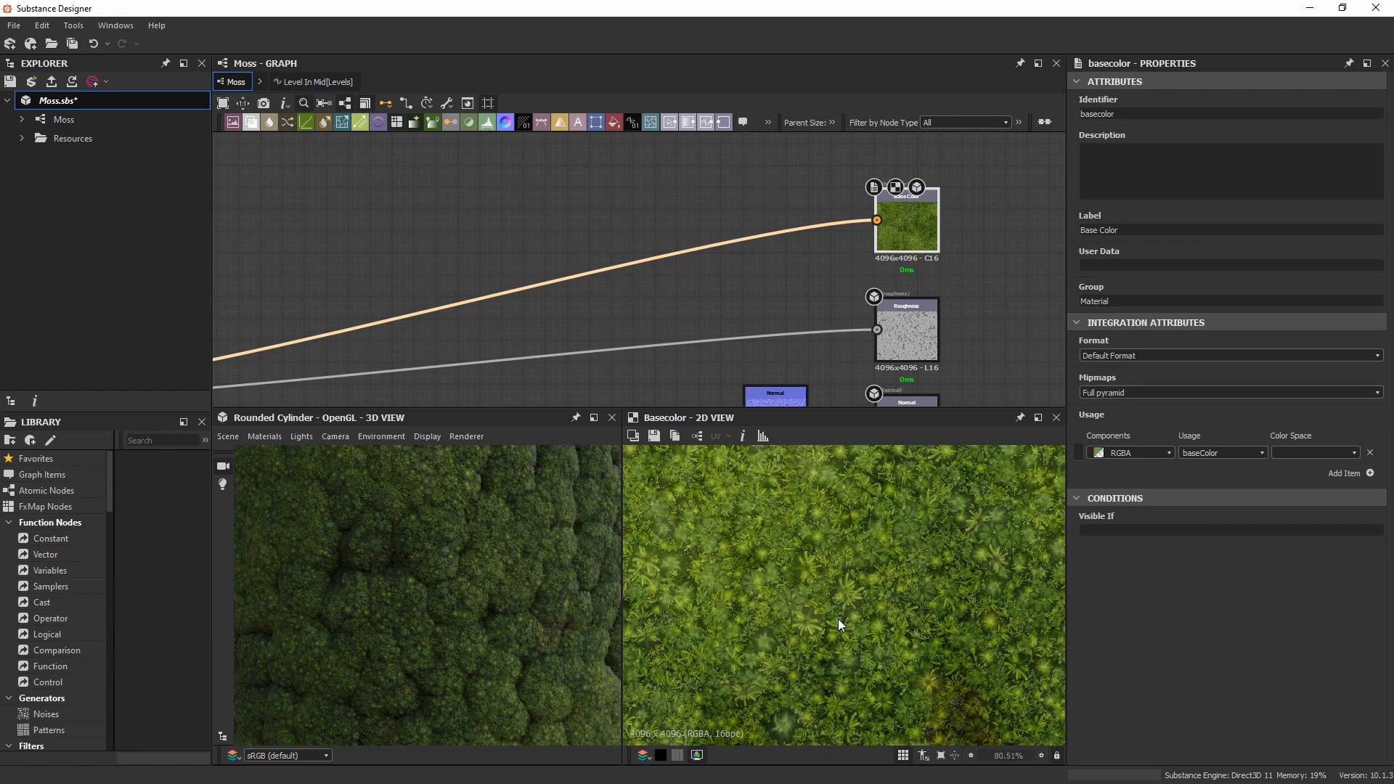
scroll(835, 581, "up", 3)
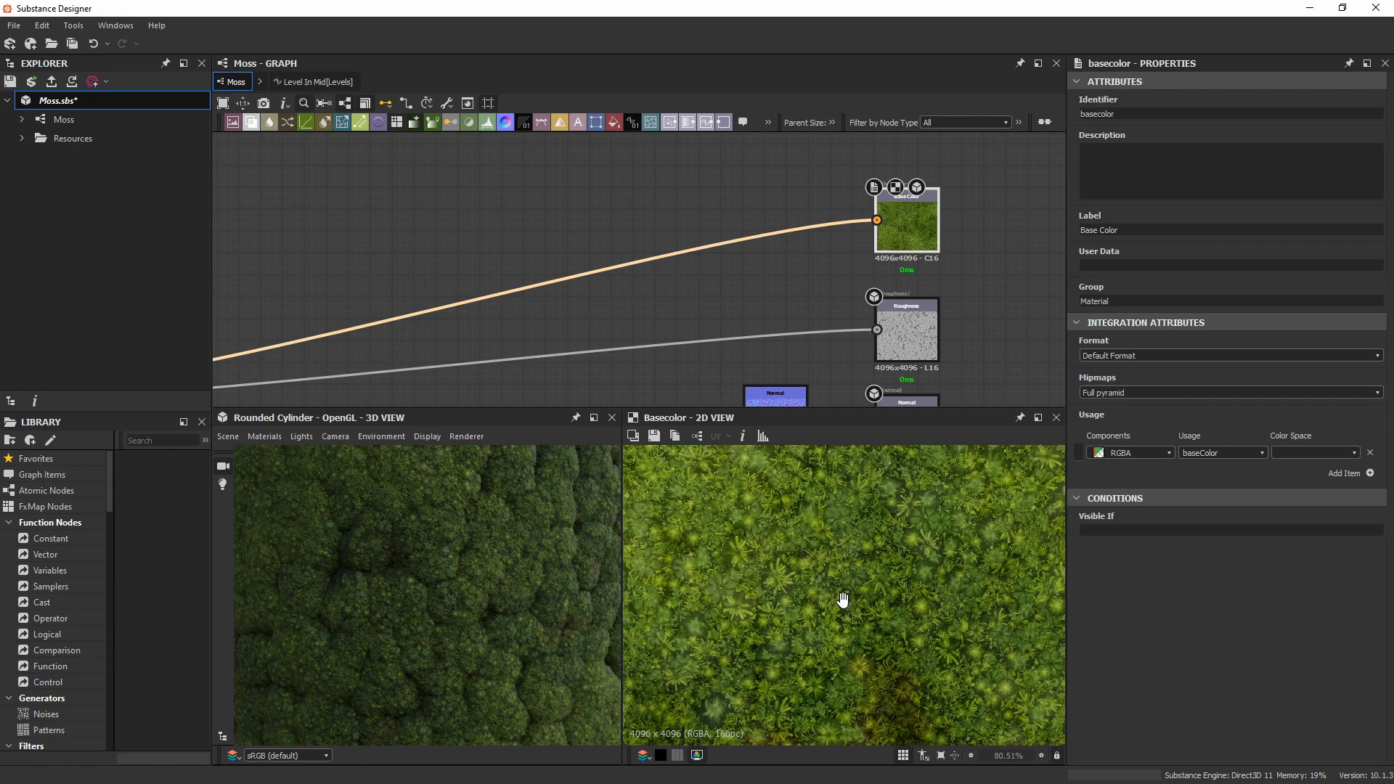
scroll(872, 595, "down", 3)
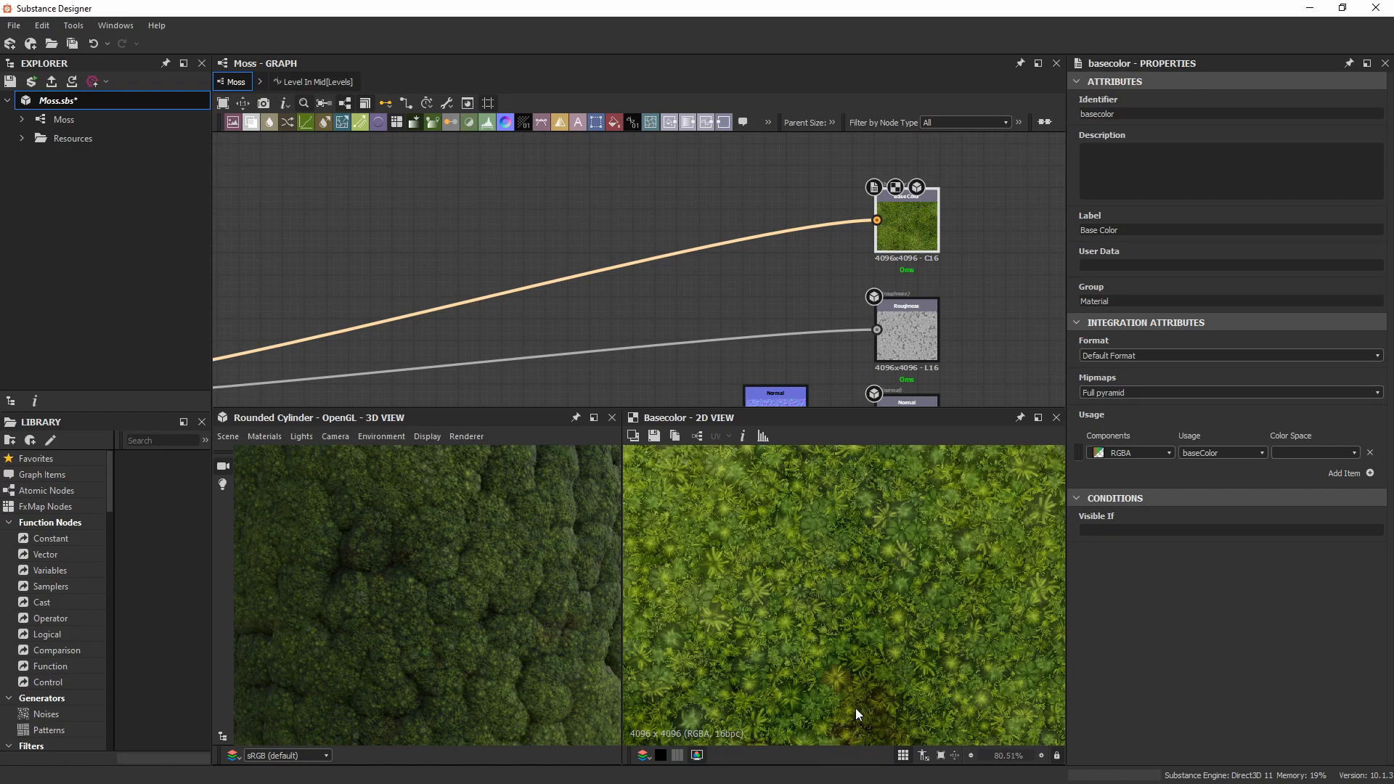
scroll(850, 690, "down", 10)
Bring the whole Moss graph into view, from the source nodes through to the material outputs.
scroll(815, 229, "down", 5)
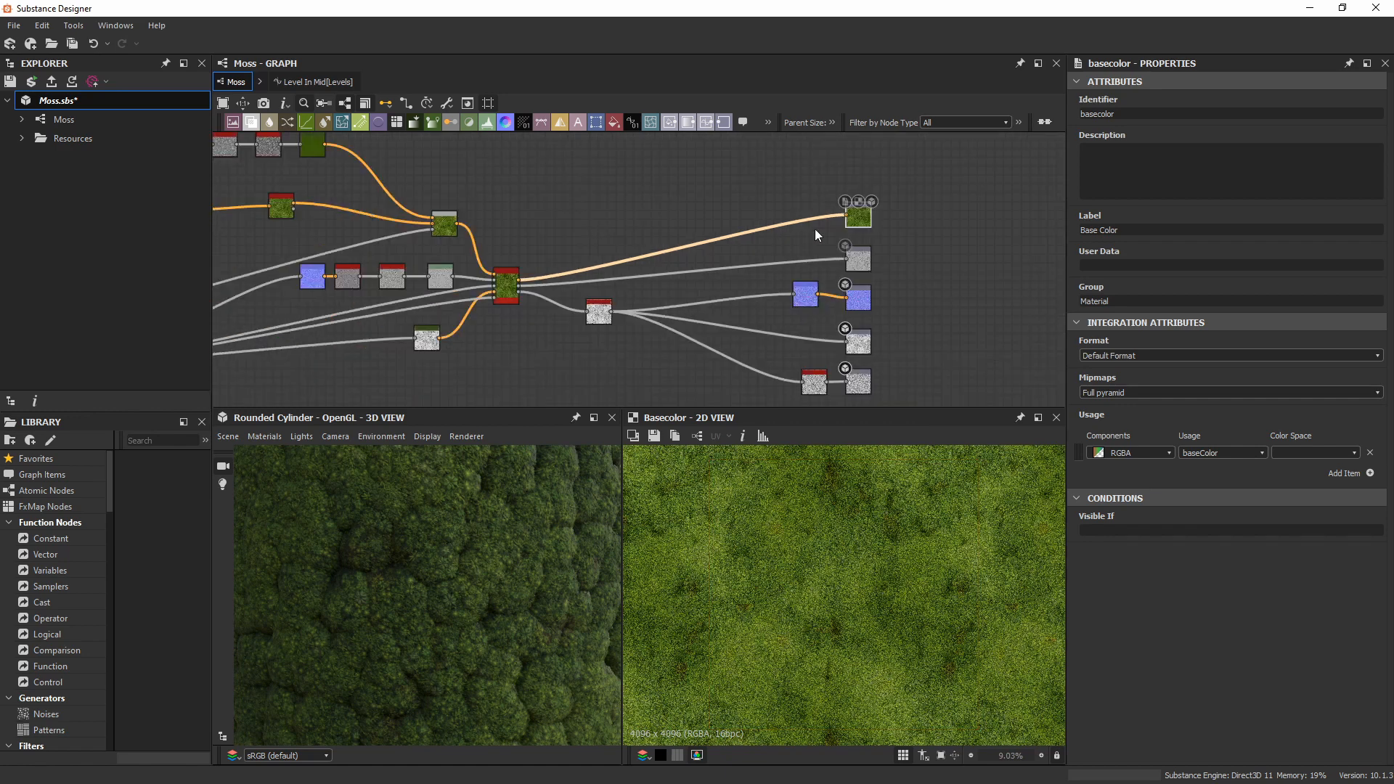
scroll(356, 256, "down", 6)
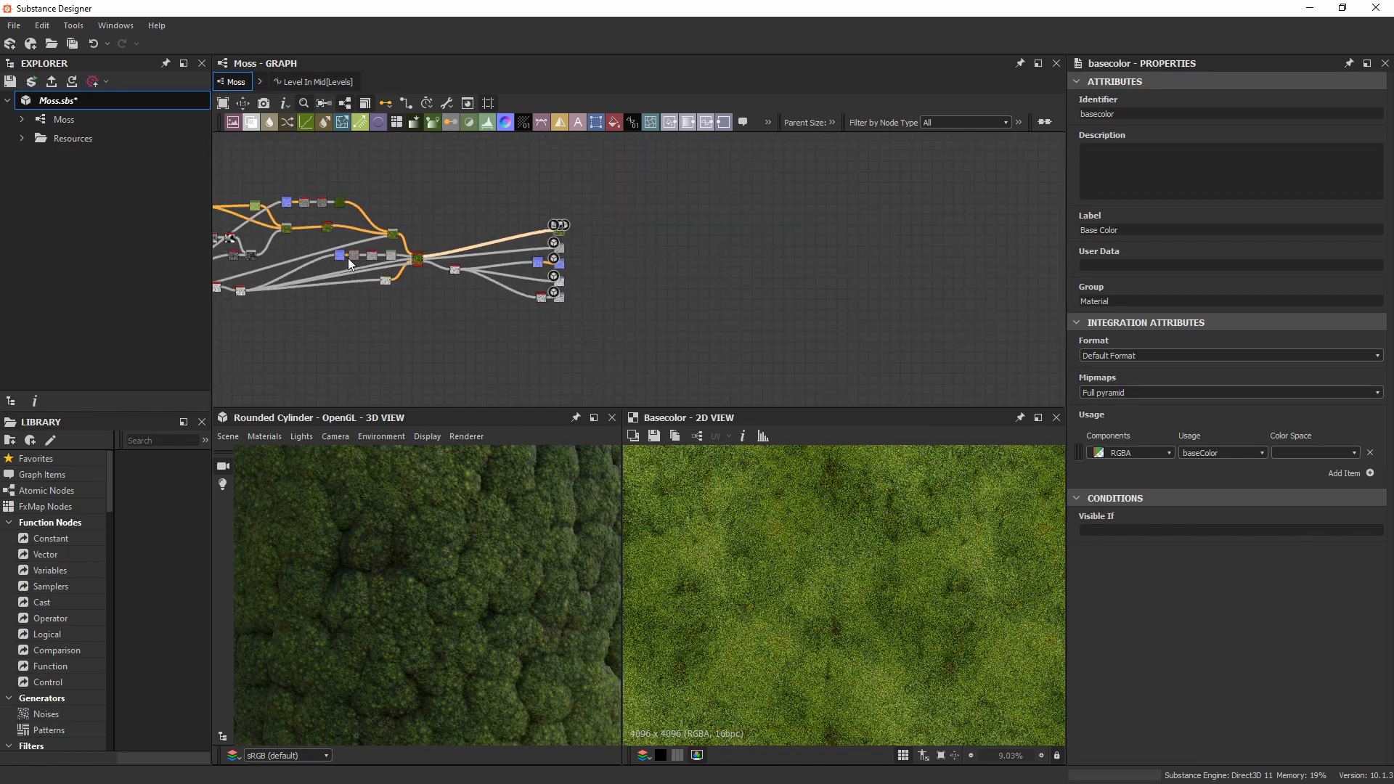
middle_click_drag(347, 258, 741, 286)
scroll(690, 272, "down", 1)
middle_click_drag(525, 220, 583, 237)
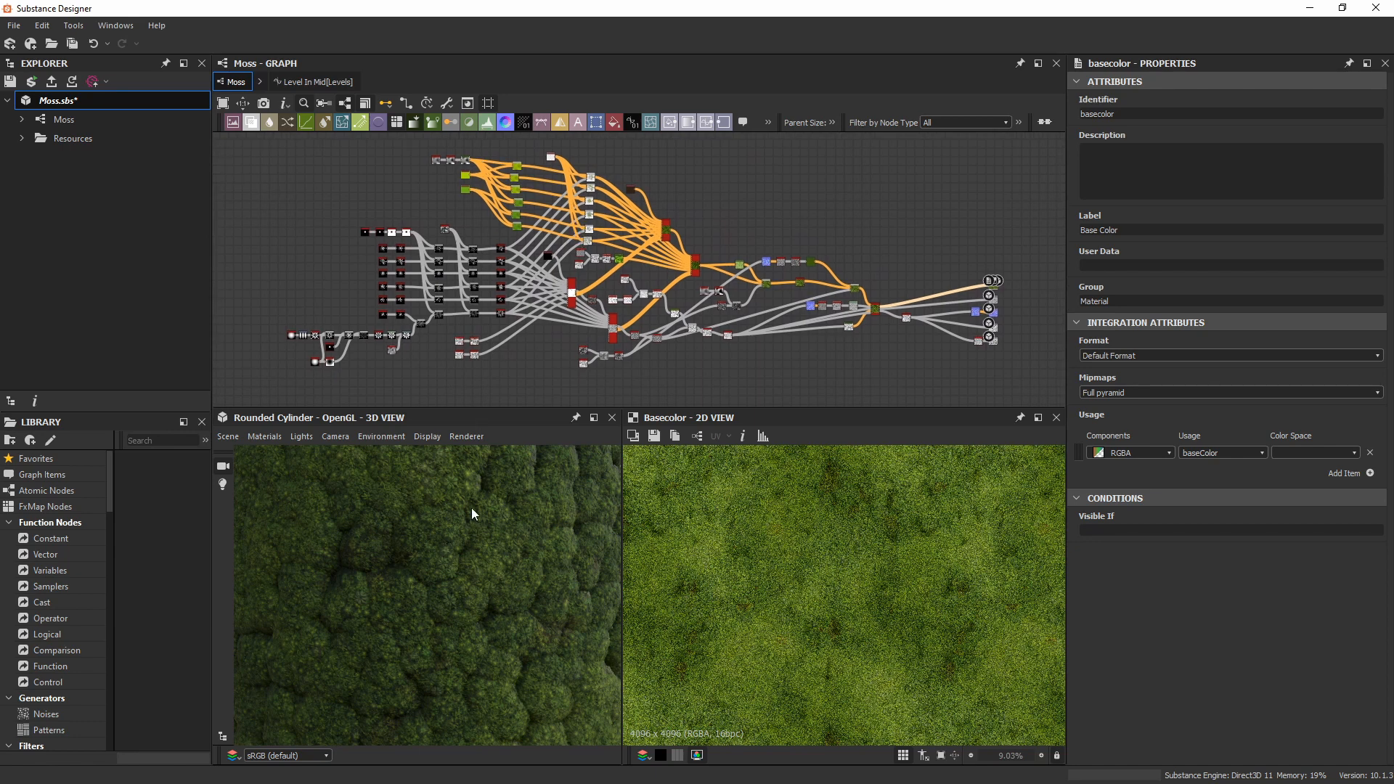
Review the finished moss material on the rounded cylinder in the 3D view, from the full shape to the clumps.
scroll(469, 597, "down", 5)
scroll(414, 595, "down", 5)
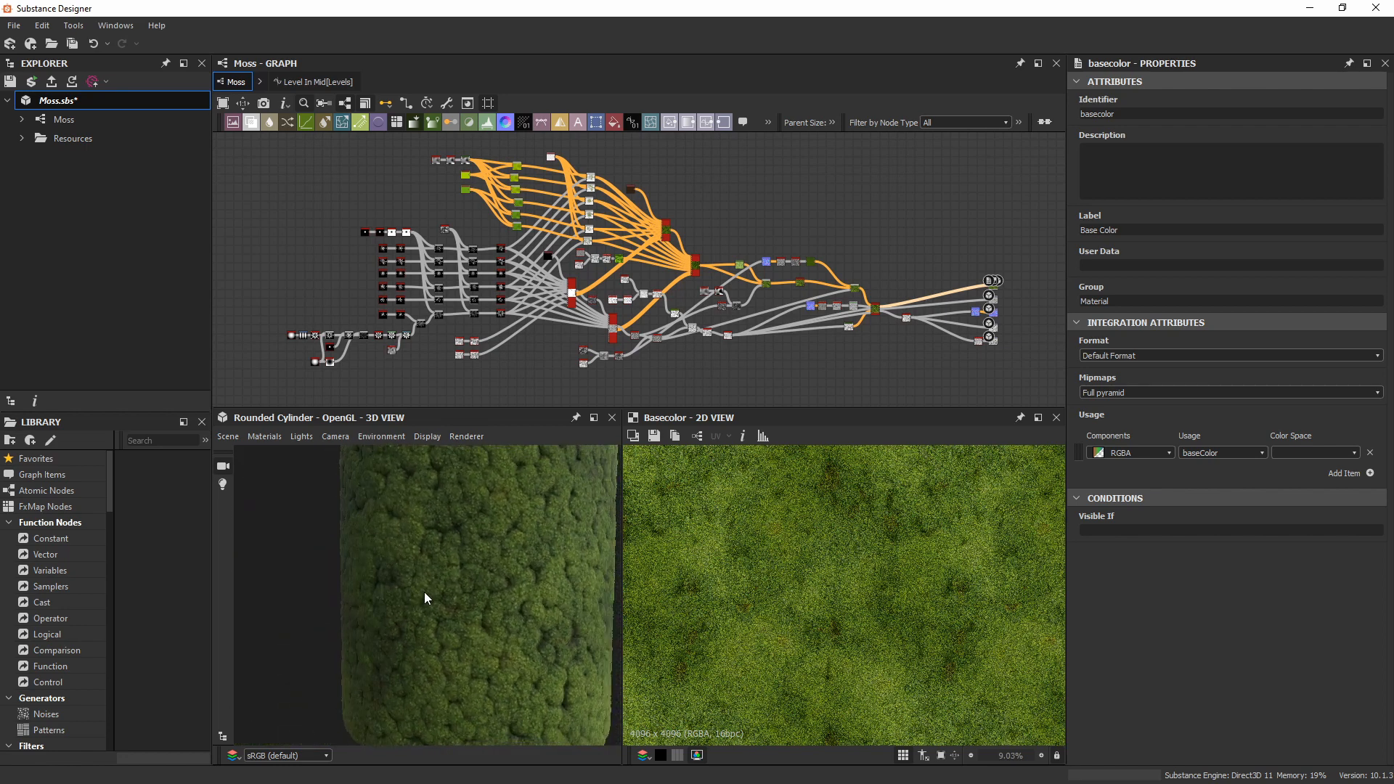
left_click_drag(412, 598, 508, 603)
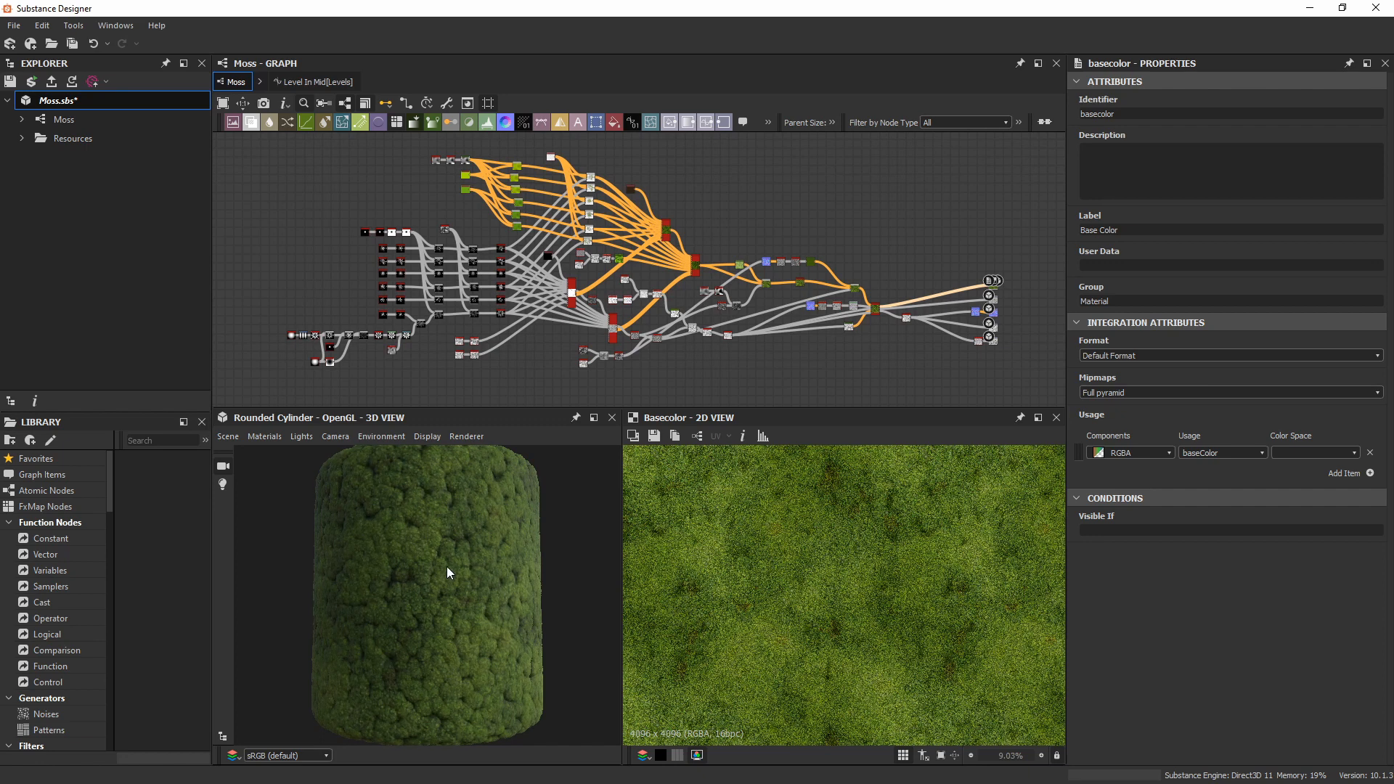
scroll(446, 567, "up", 3)
scroll(479, 585, "up", 2)
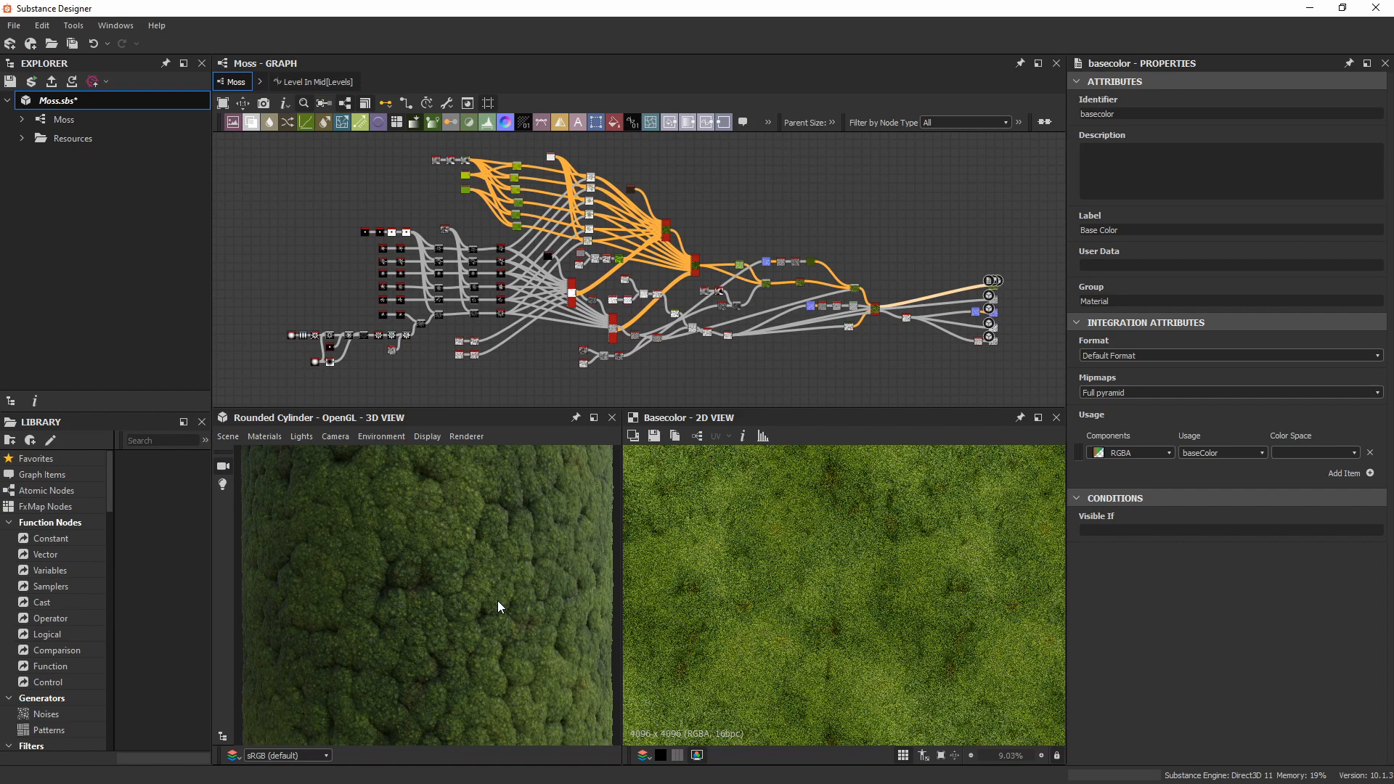
scroll(497, 602, "down", 3)
mouse_move(488, 608)
left_mouse_down()
mouse_move(545, 543)
mouse_move(423, 529)
mouse_move(409, 542)
mouse_move(386, 522)
mouse_move(403, 522)
mouse_move(415, 555)
left_mouse_up()
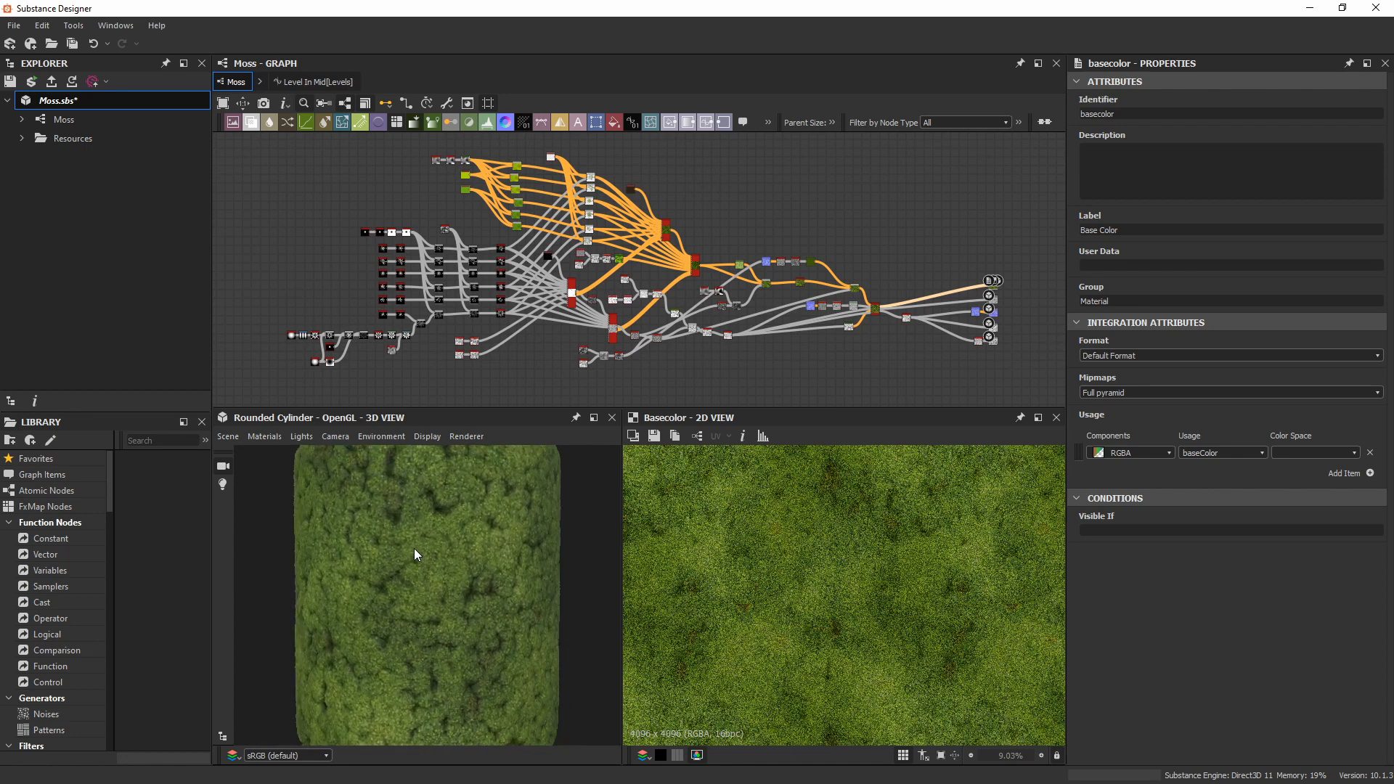